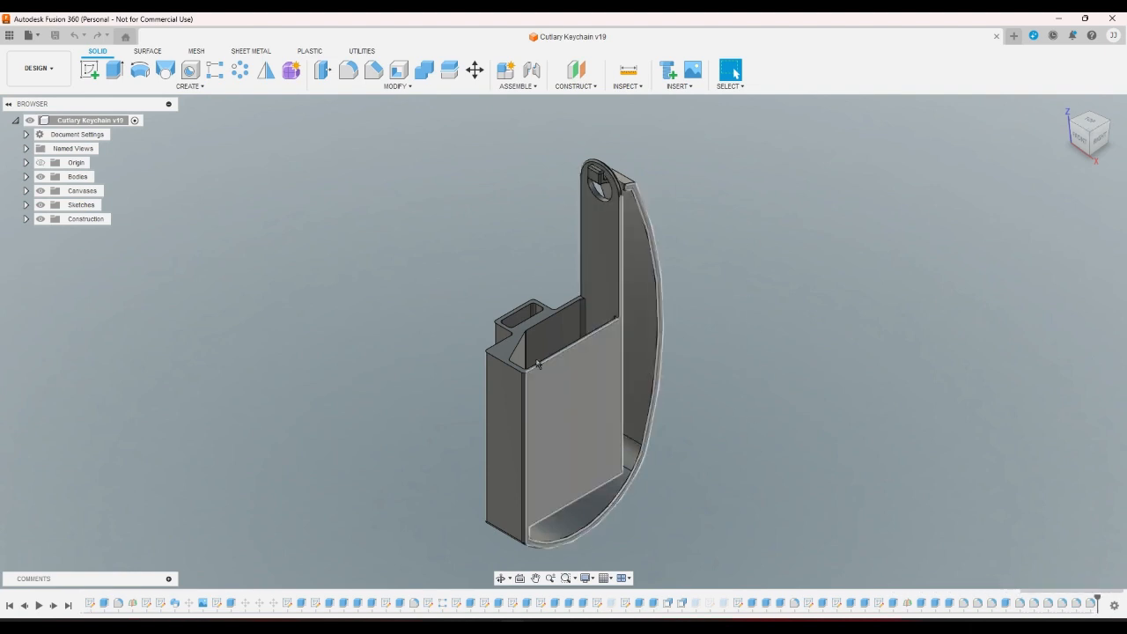
From the Right view, delete the Fillet34 feature and confirm the reference warning.
left_click(1098, 141)
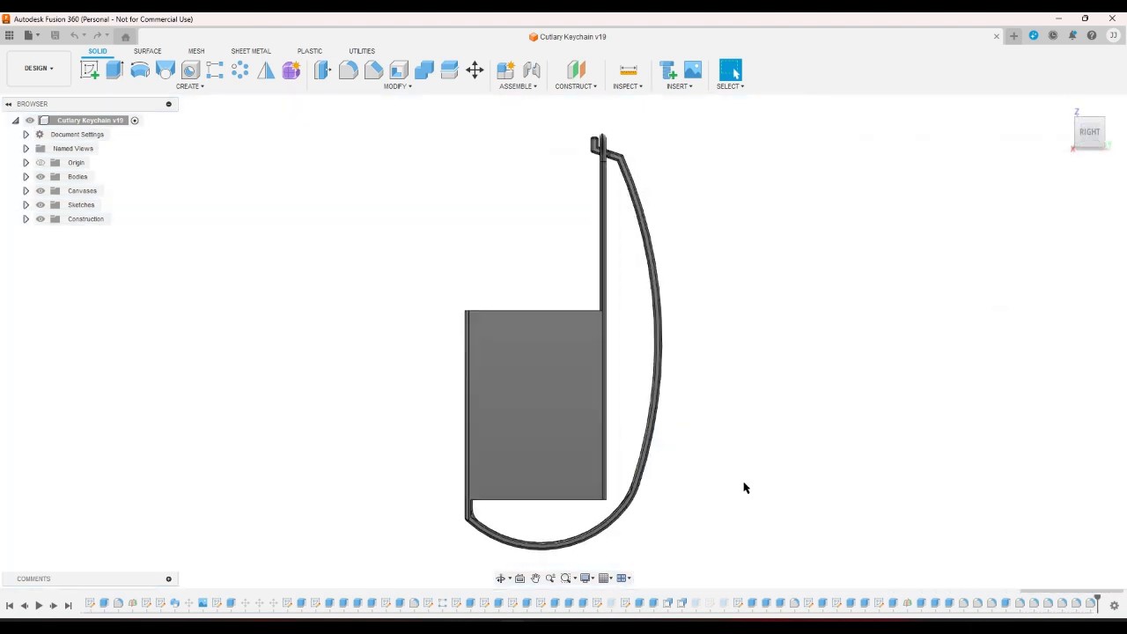
left_click(1091, 604)
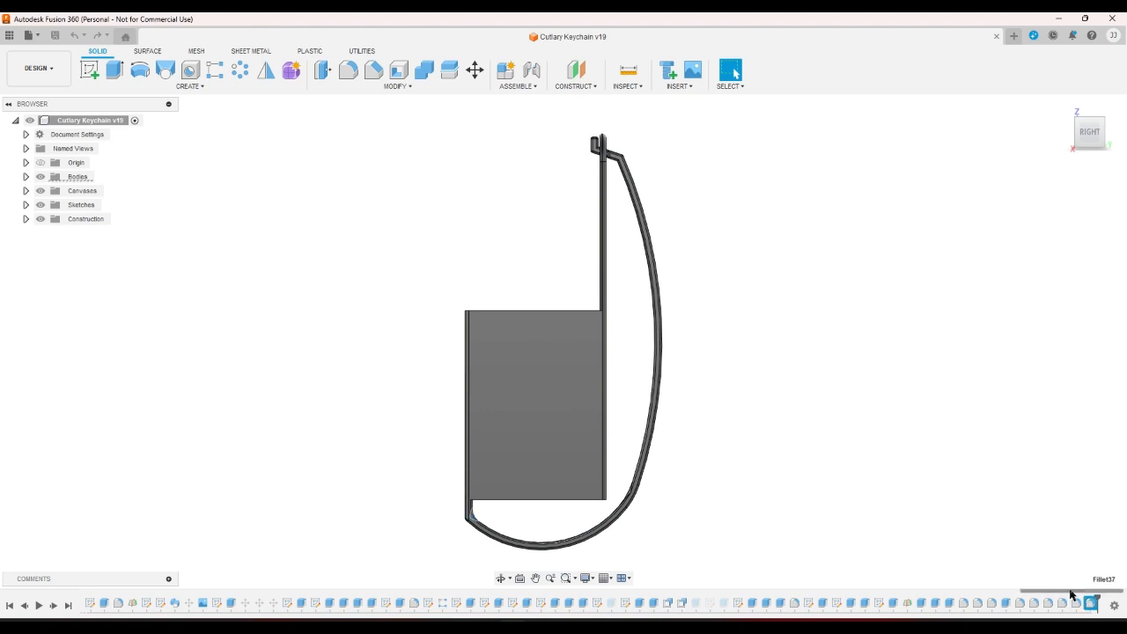
left_click(1021, 605)
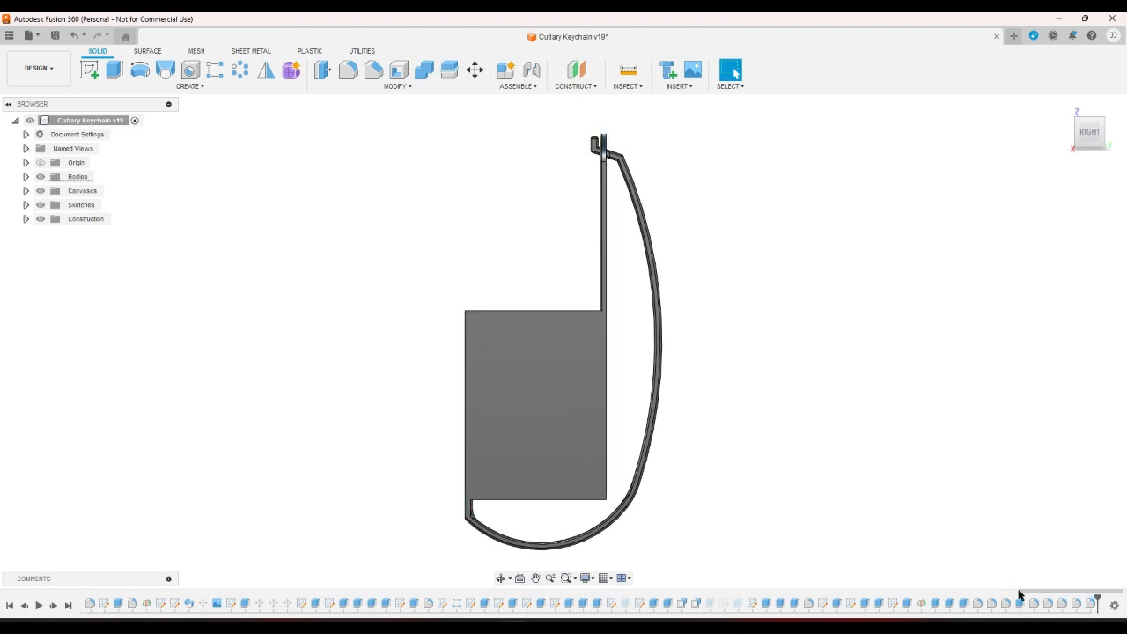
left_click(1046, 604)
key("Delete")
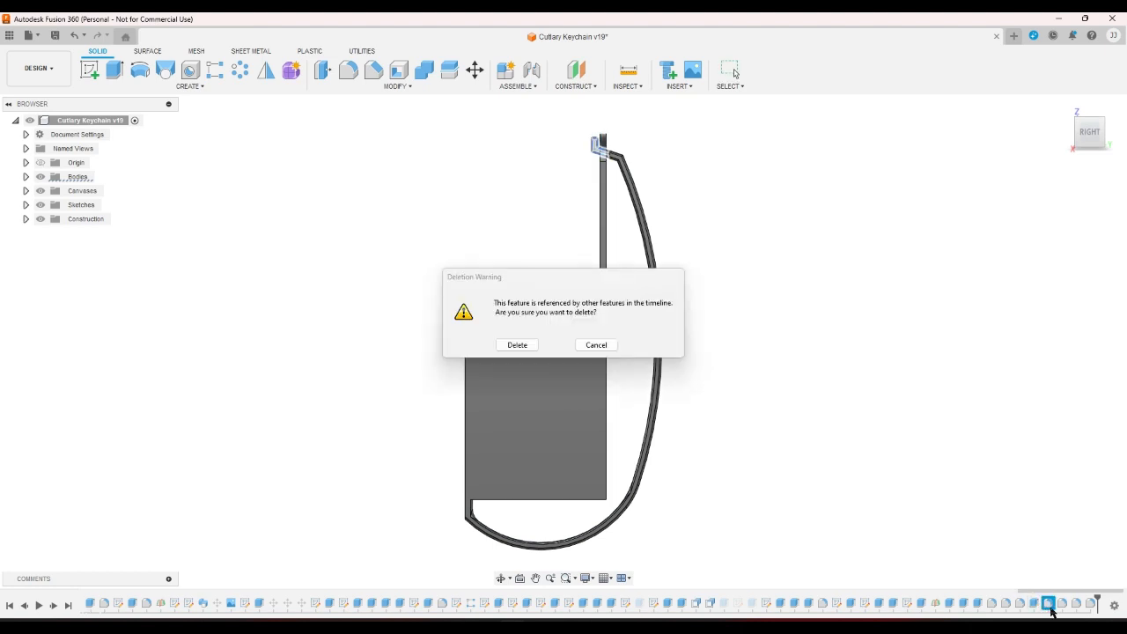
left_click(529, 344)
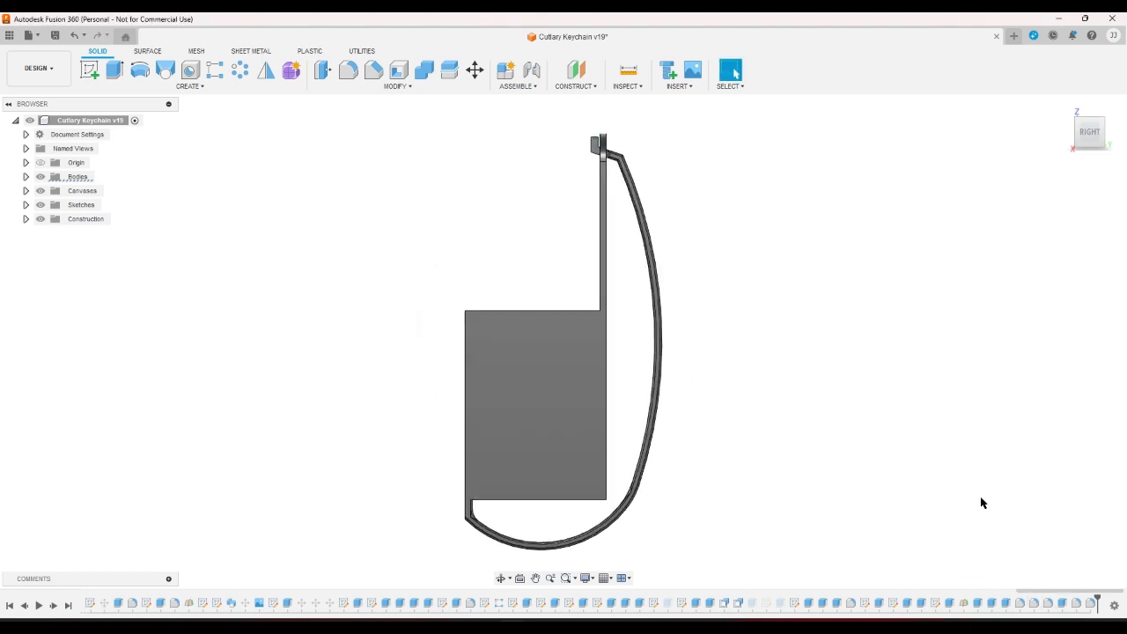
Delete Fillet30 and the other trailing fillets from the history, then return to Home view.
key("Delete")
left_click(1090, 604)
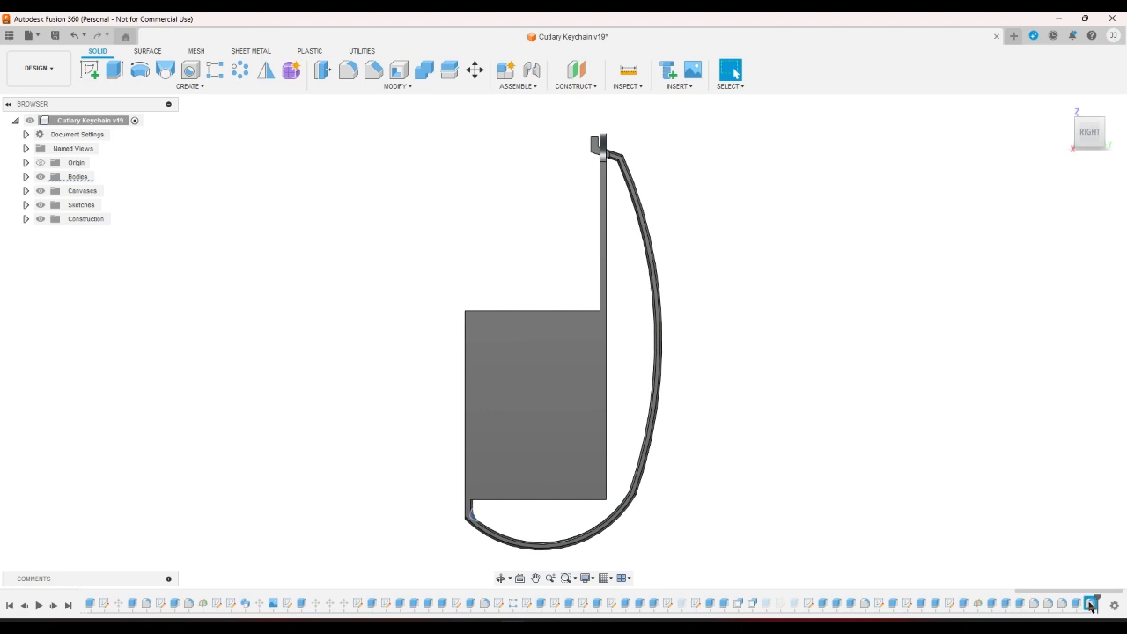
key("Delete")
left_click(1089, 611)
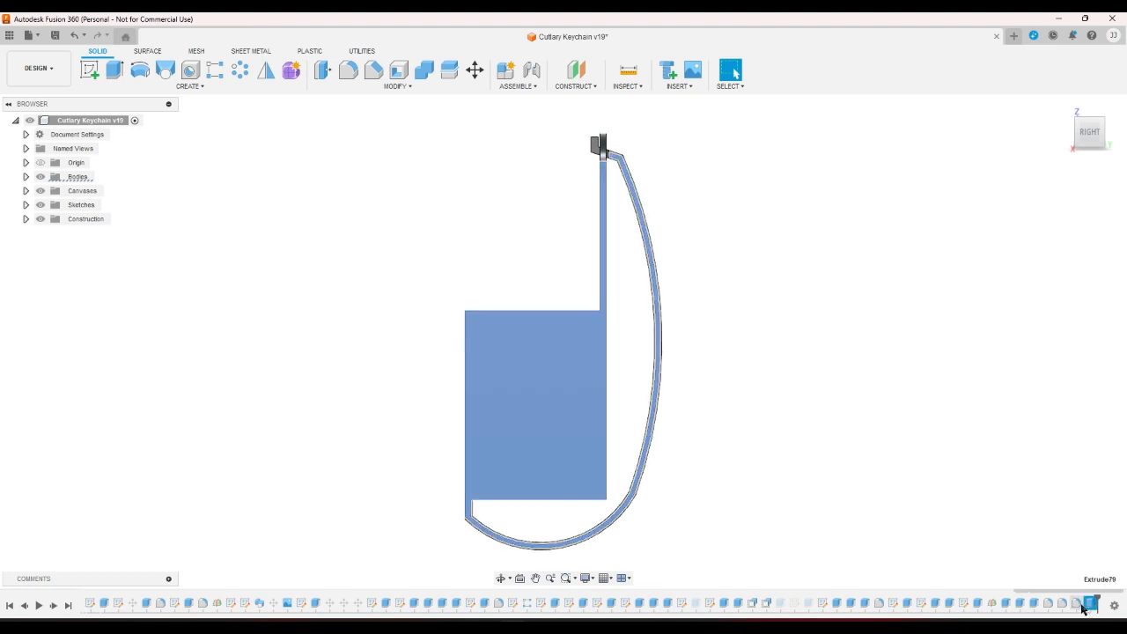
left_click(1081, 608)
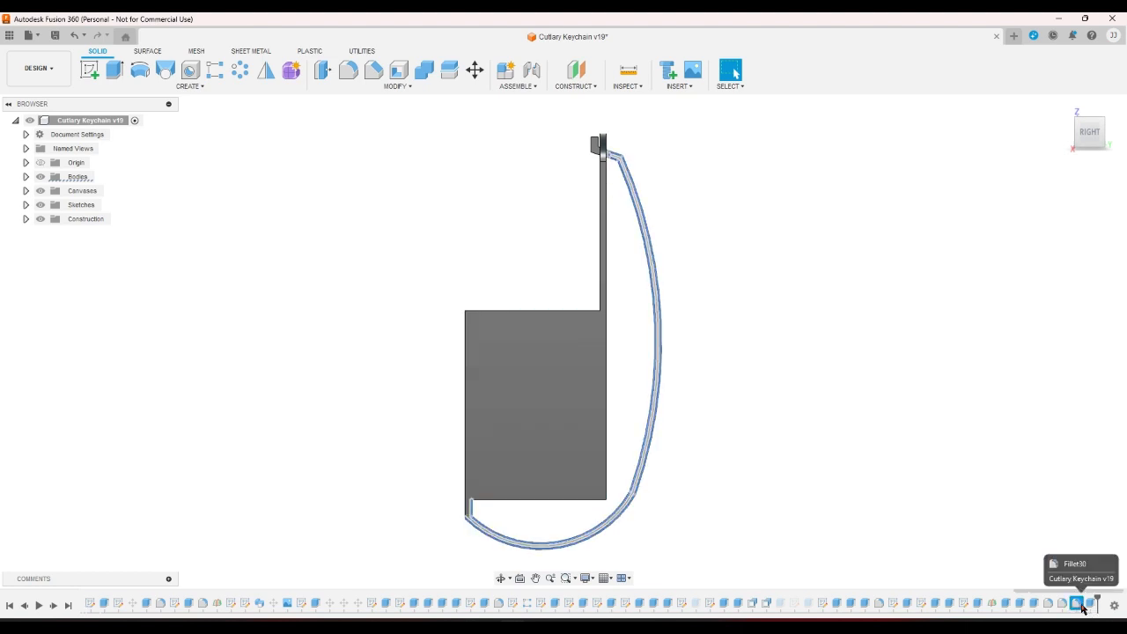
key("Delete")
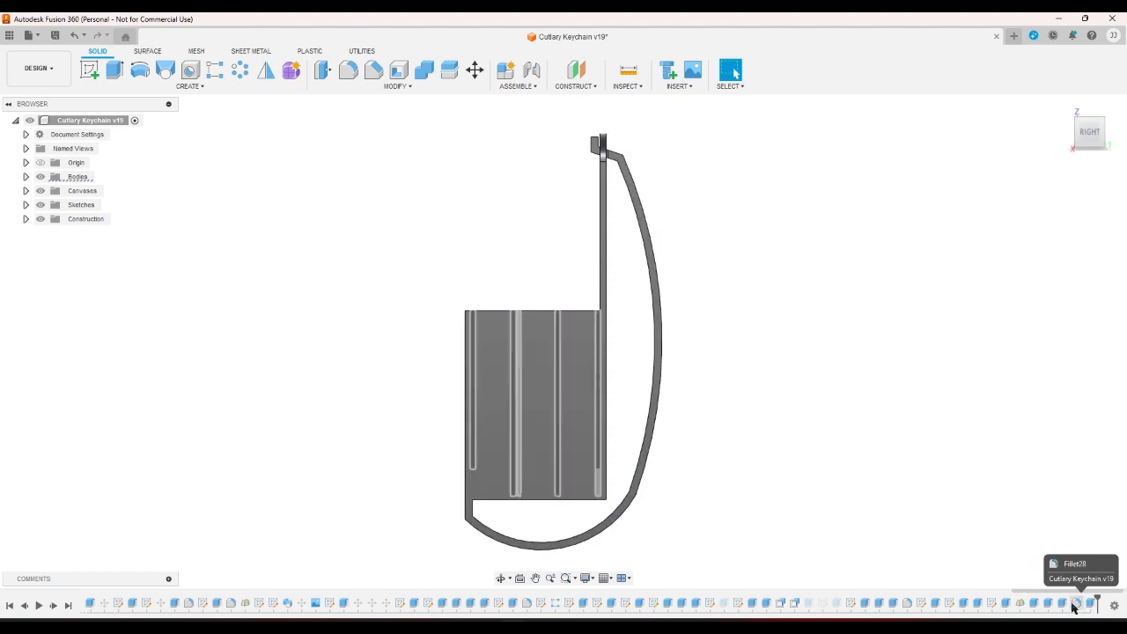
left_click(1075, 606)
key("Delete")
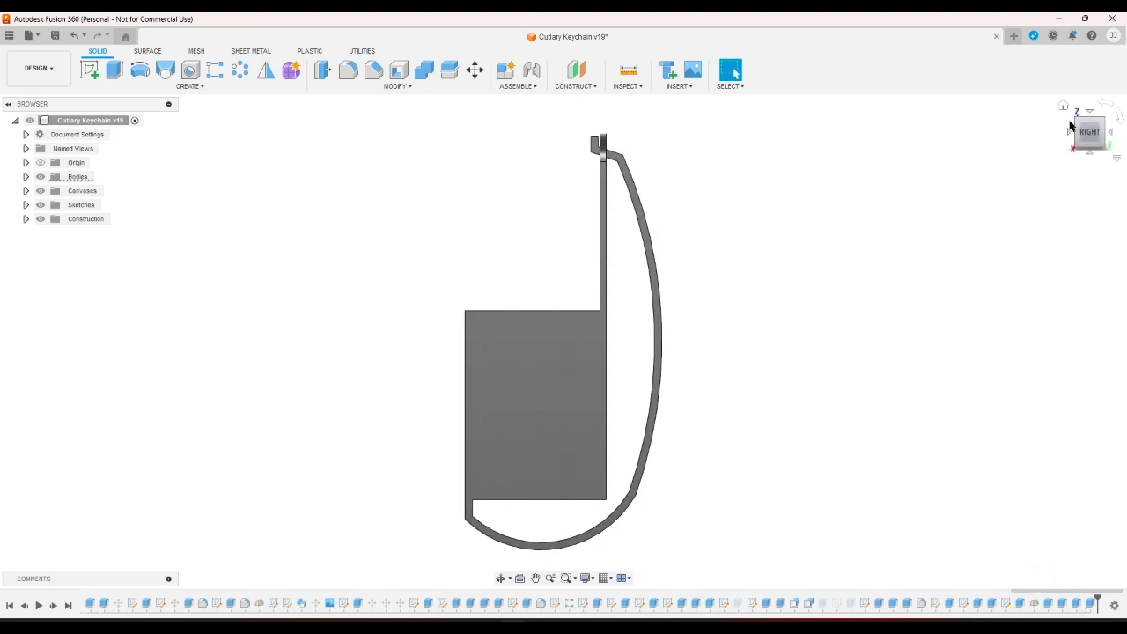
left_click(1063, 106)
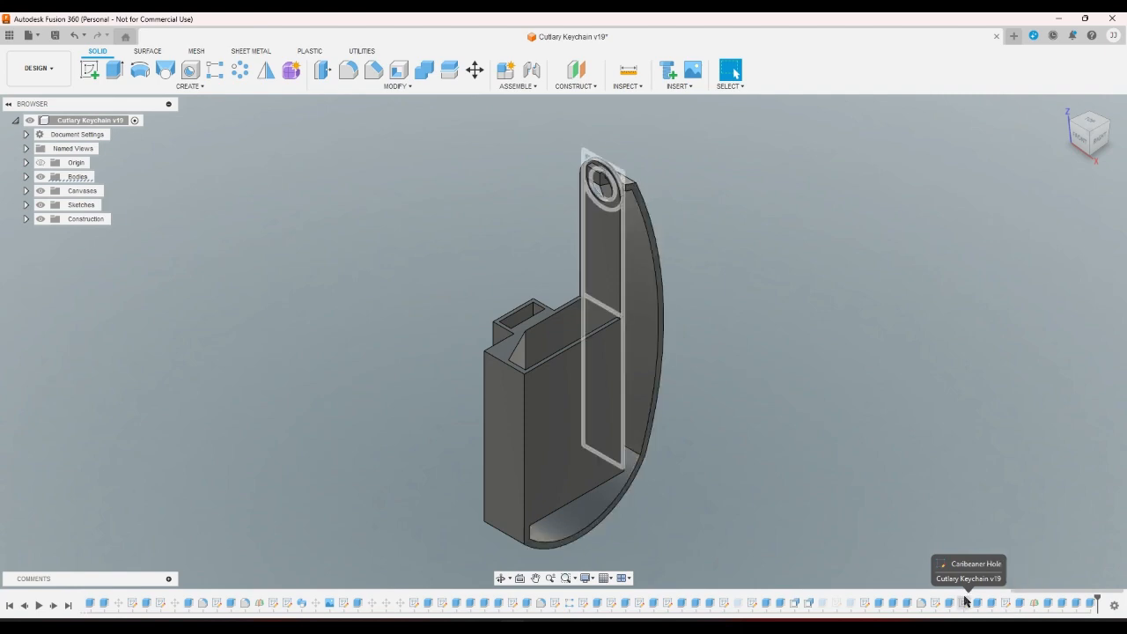
Change the case sketch's lower-left wall dimension from 9.80 to 13 mm and finish the sketch.
double_click(935, 603)
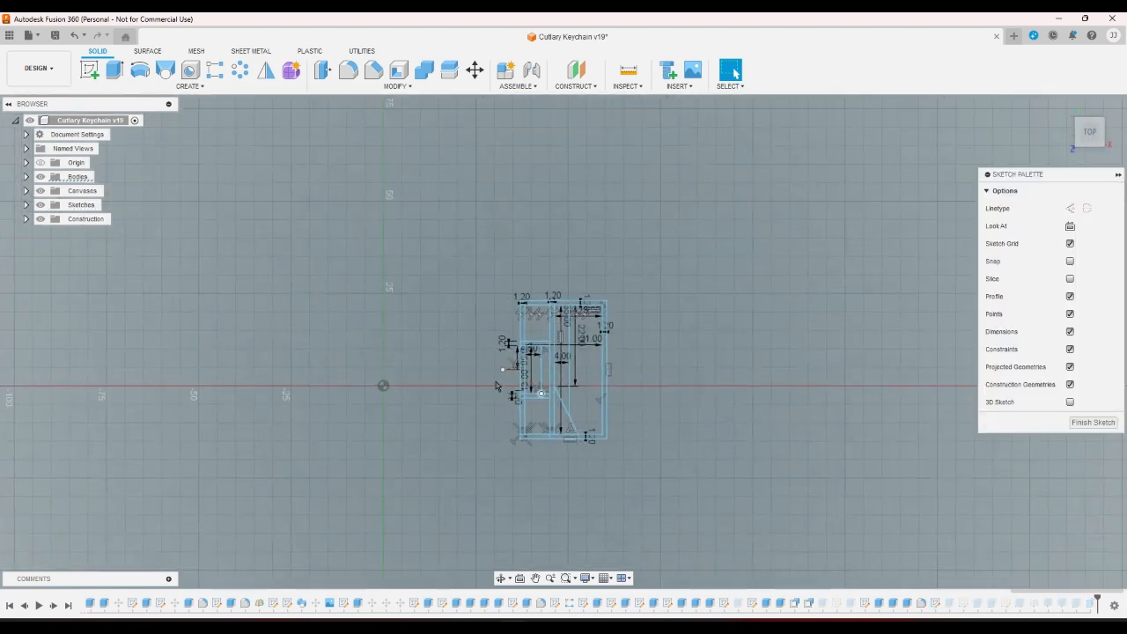
scroll(496, 385, "up", 5)
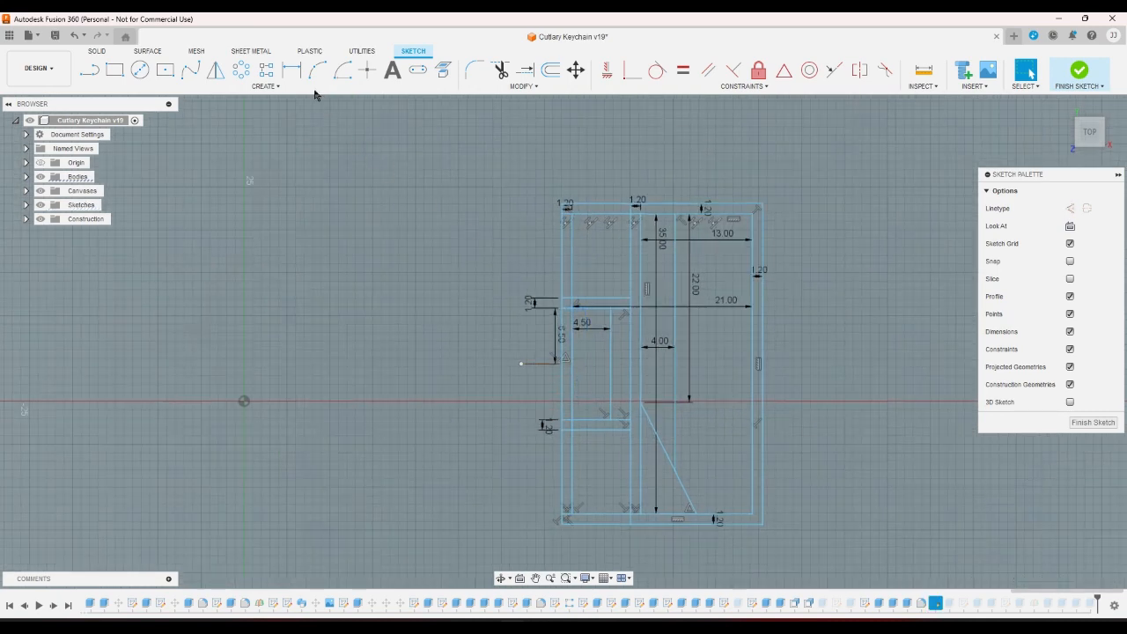
key("l")
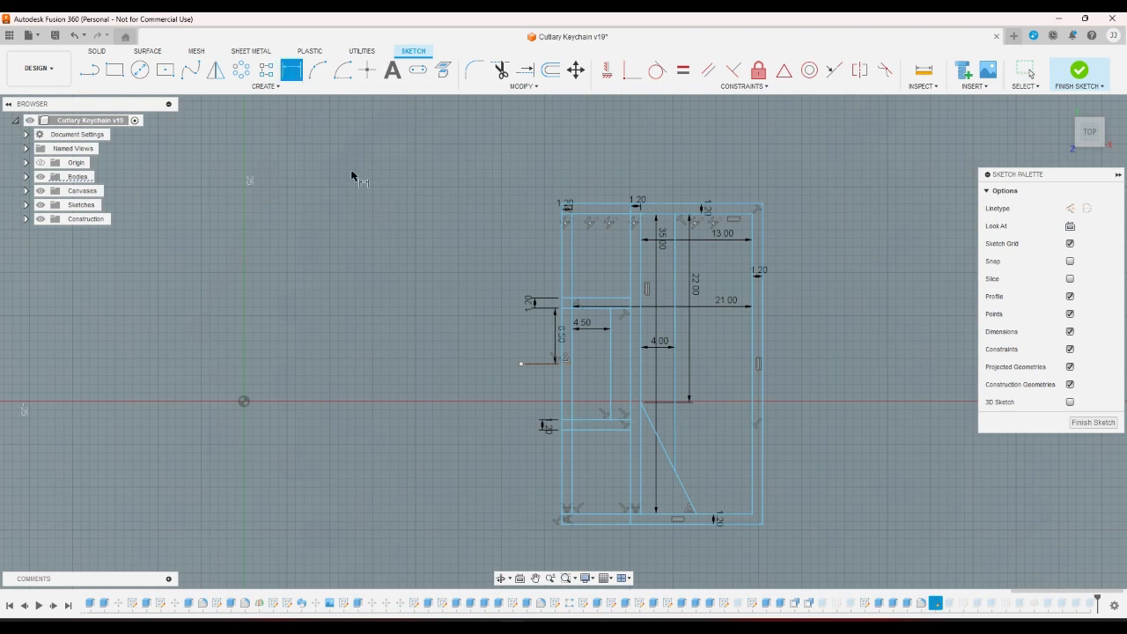
left_click(590, 516)
left_click(595, 428)
left_click(594, 449)
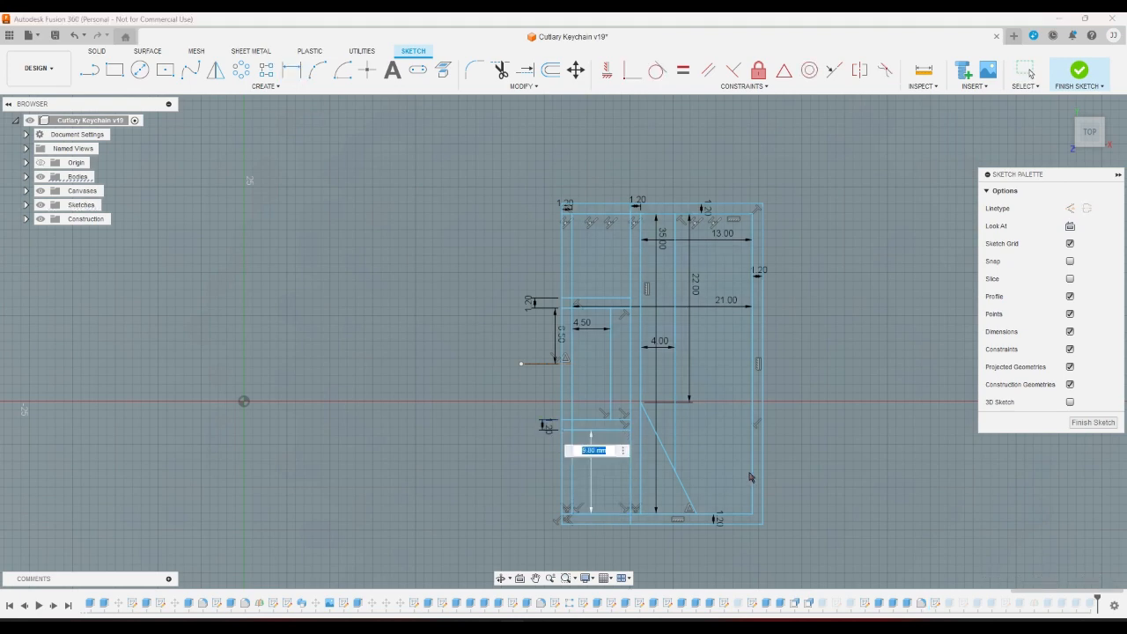
key("Return")
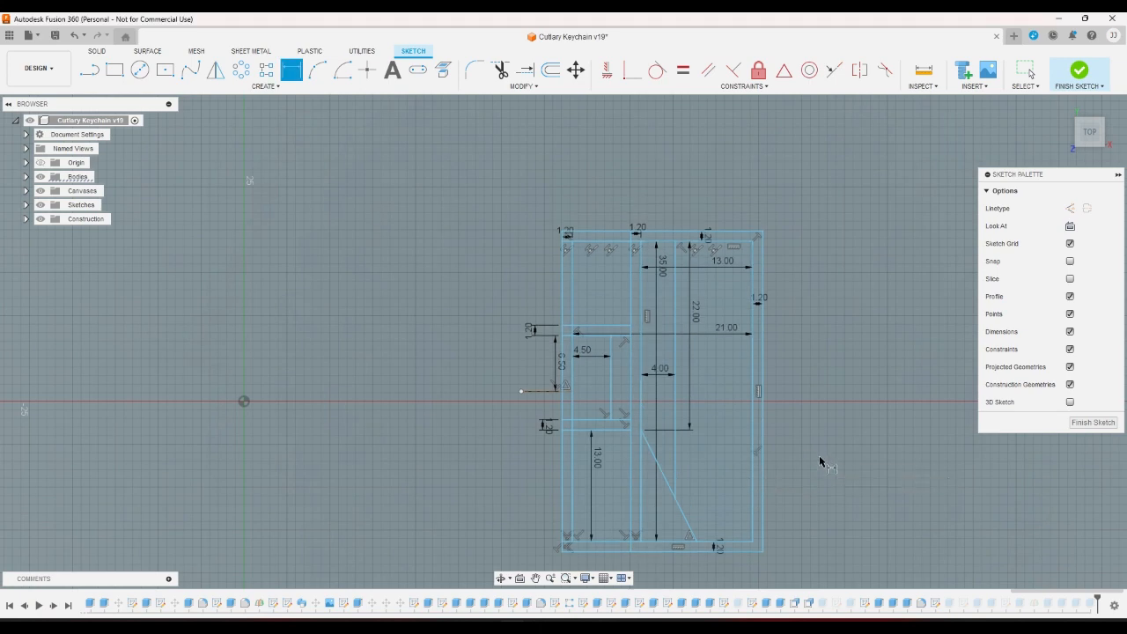
key("Escape")
key("ctrl+z")
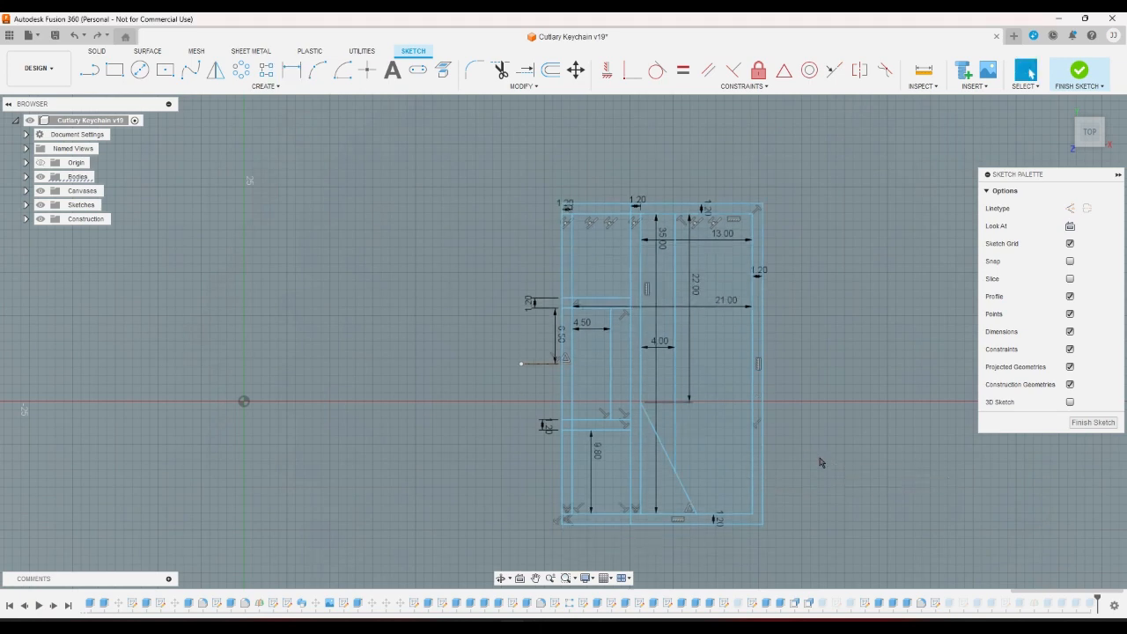
key("ctrl+y")
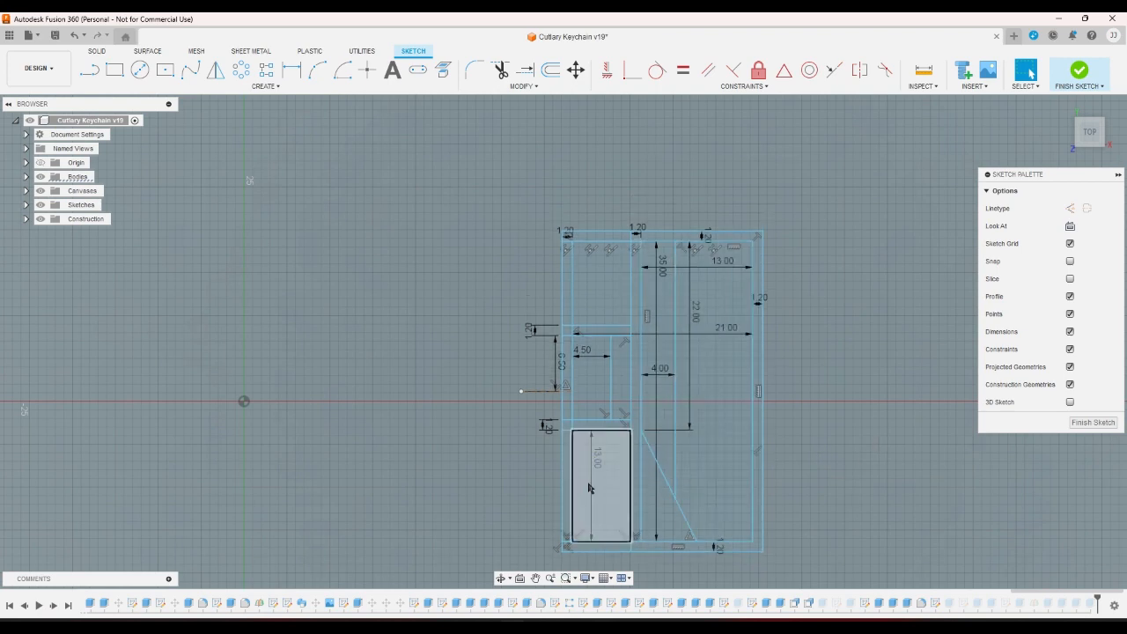
left_click(1076, 74)
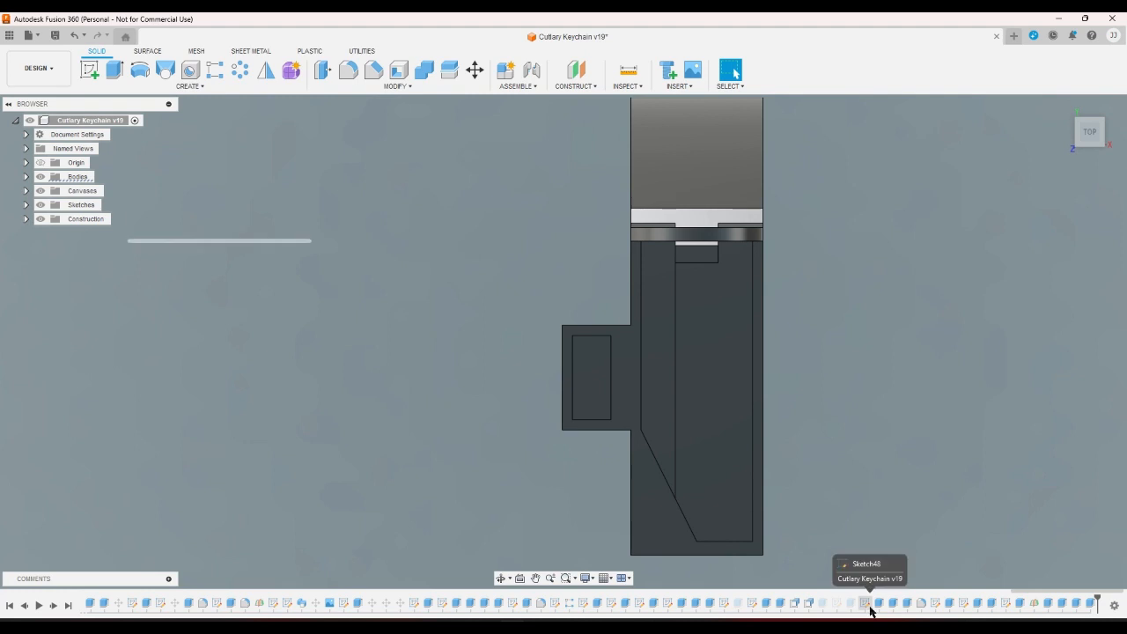
Edit the case extrusion to use 7 profiles, excluding the upper-left block around the small square.
double_click(948, 604)
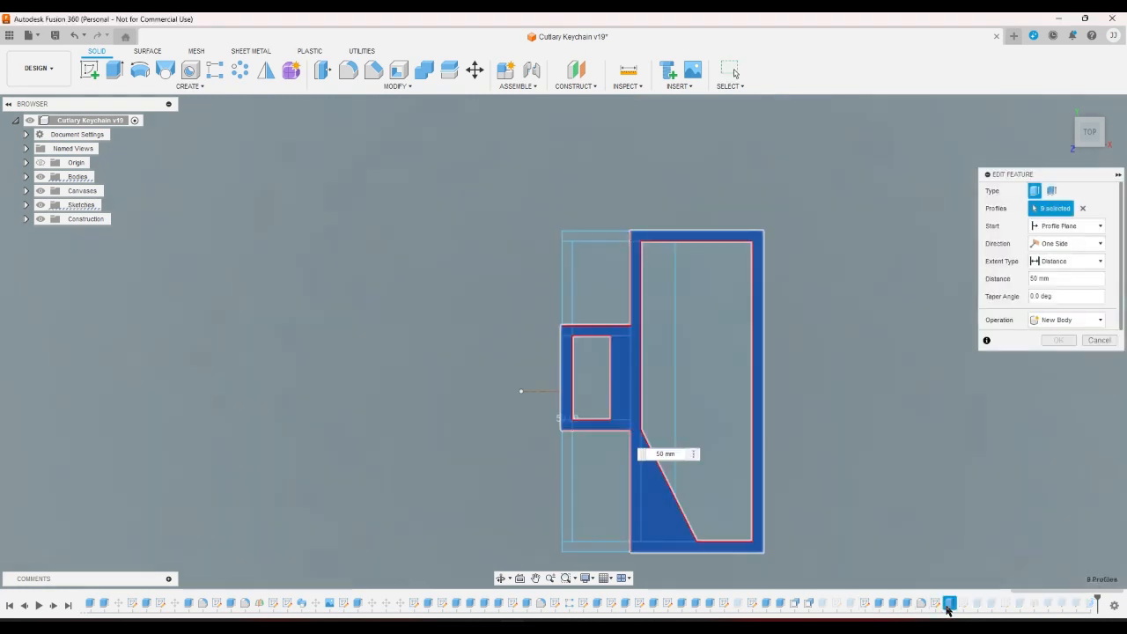
left_click(610, 550)
left_click(566, 526)
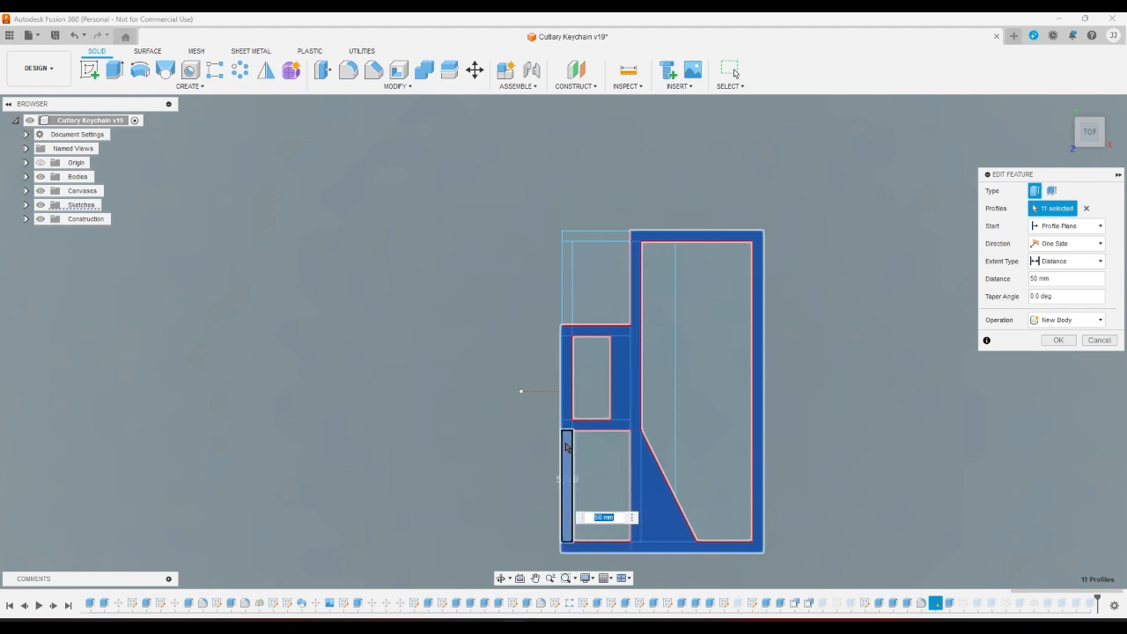
left_click(569, 407)
left_click(622, 359)
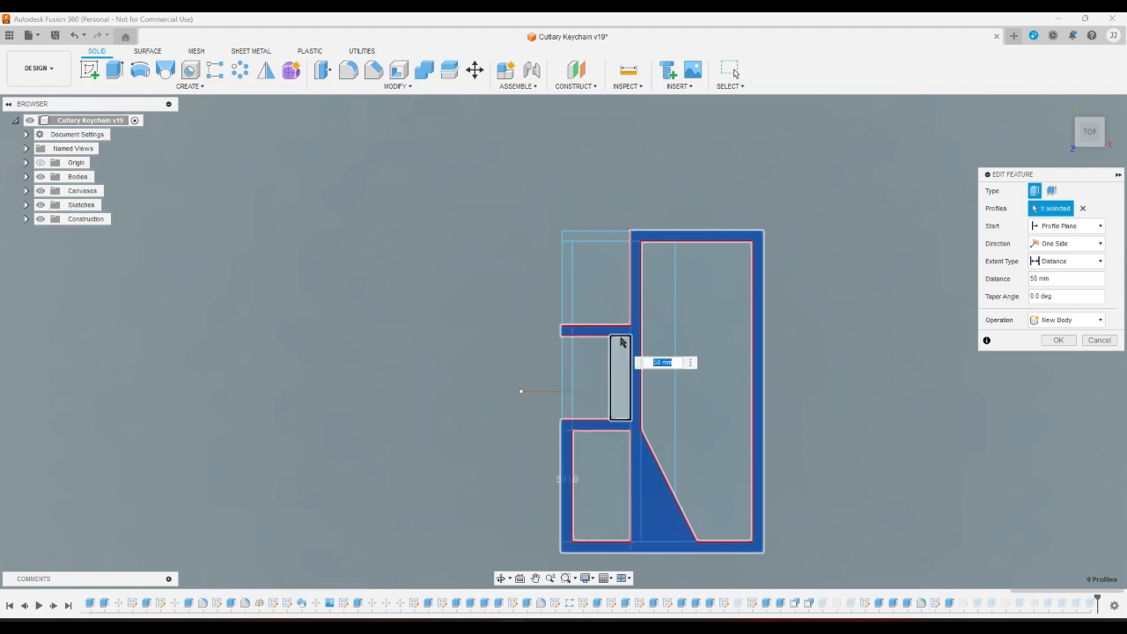
left_click(623, 341)
left_click(618, 331)
left_click(618, 347)
left_click(566, 332)
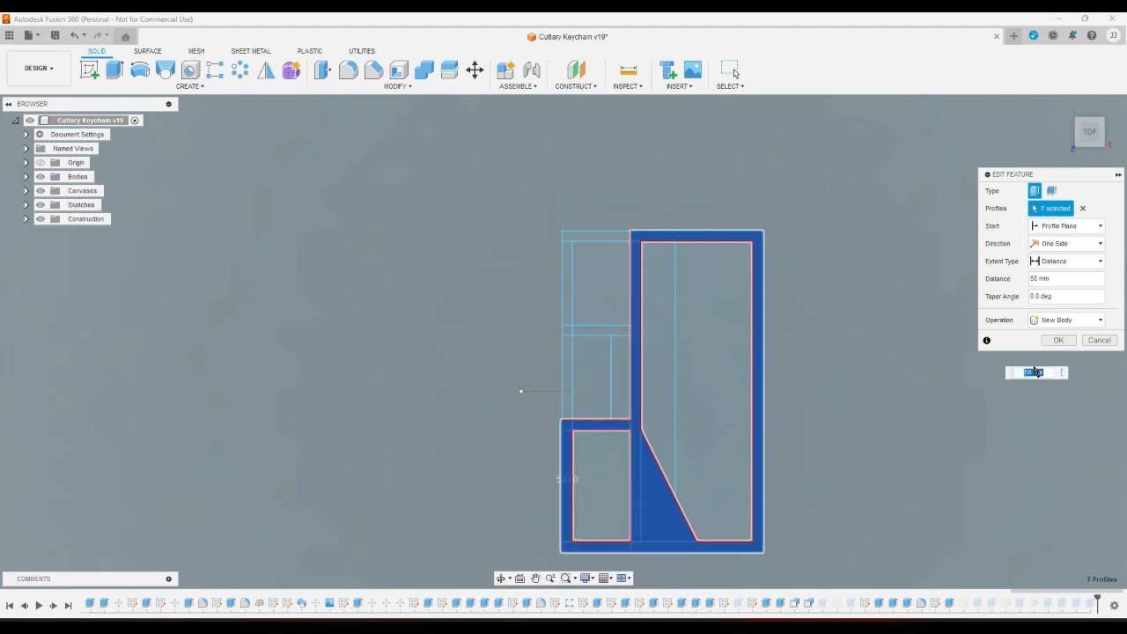
left_click(1057, 340)
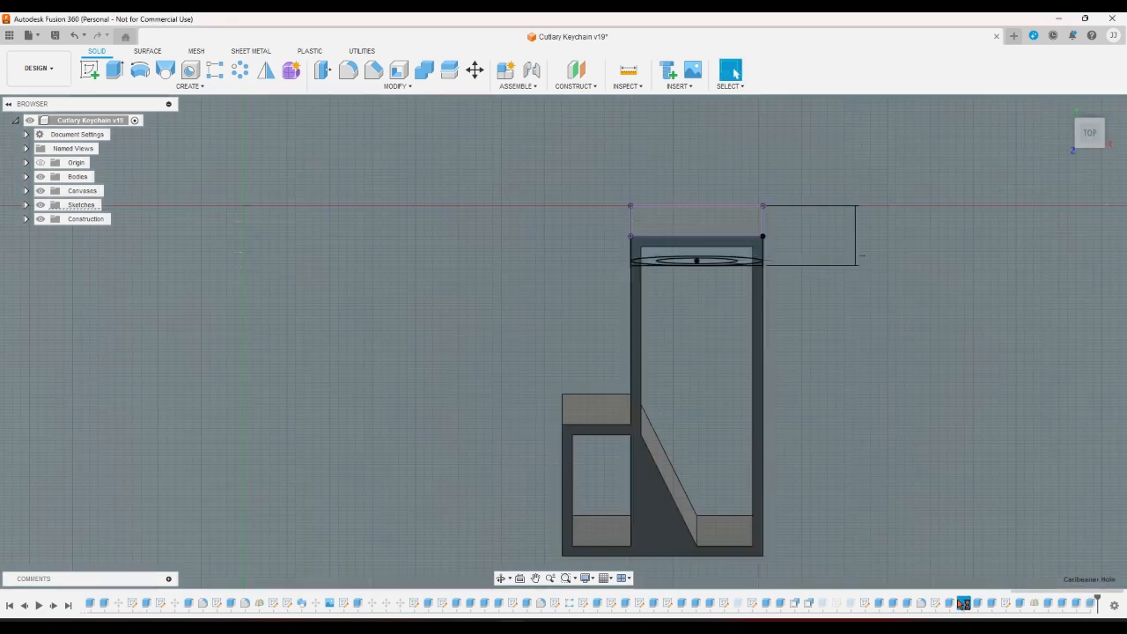
Open the Case 3 sketch and draw a vertical line beside the 13.00 mm lower-left wall.
double_click(963, 603)
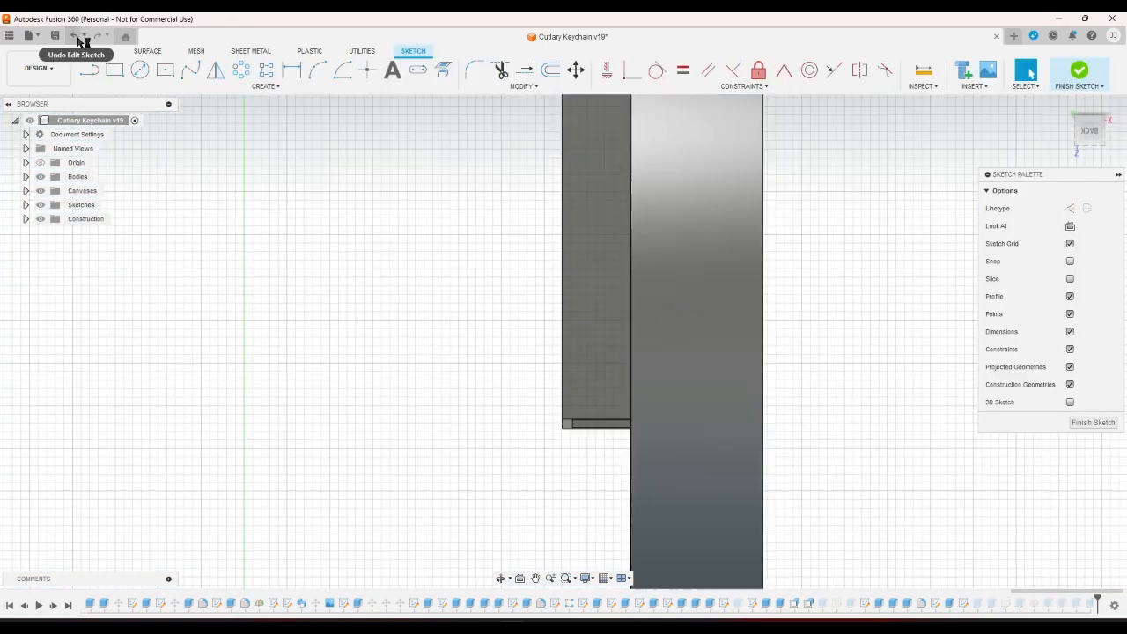
left_click(79, 41)
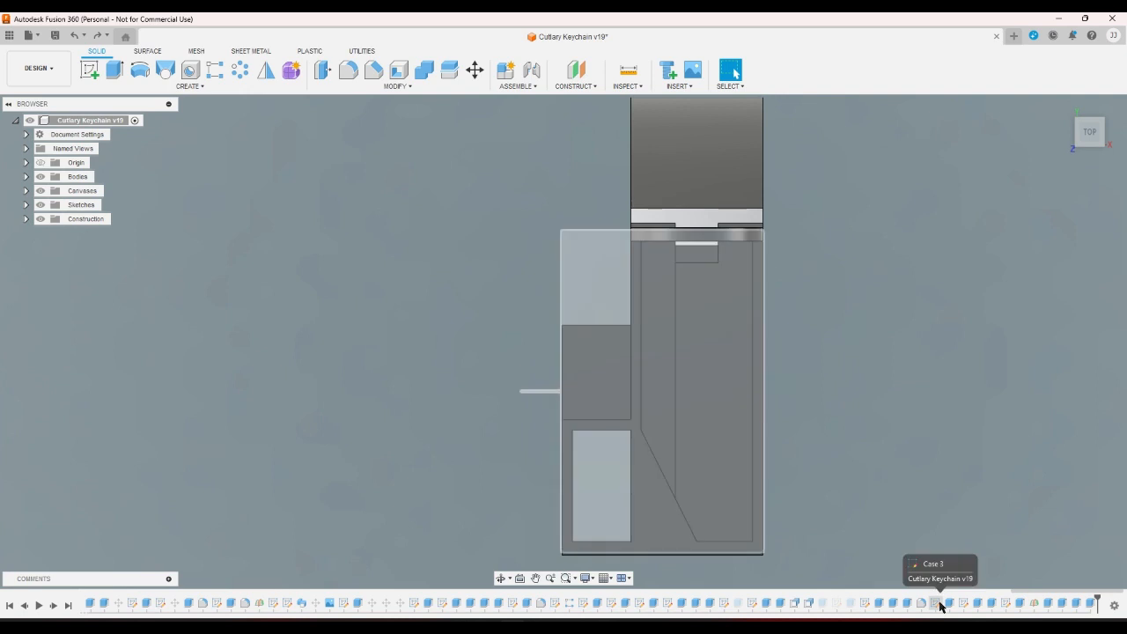
double_click(939, 604)
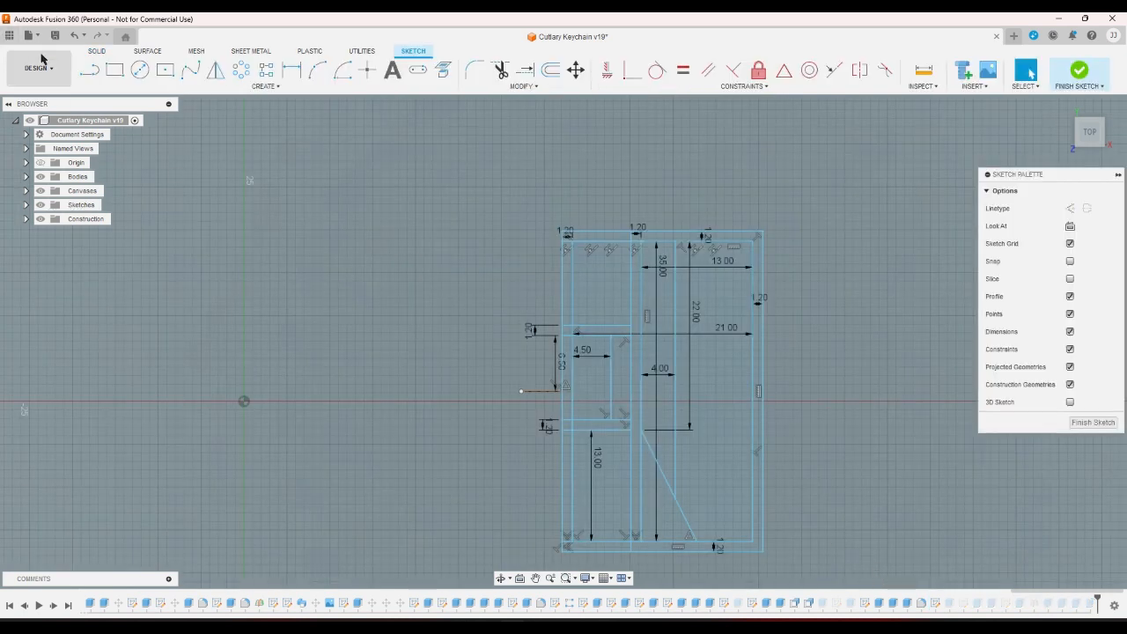
left_click(86, 74)
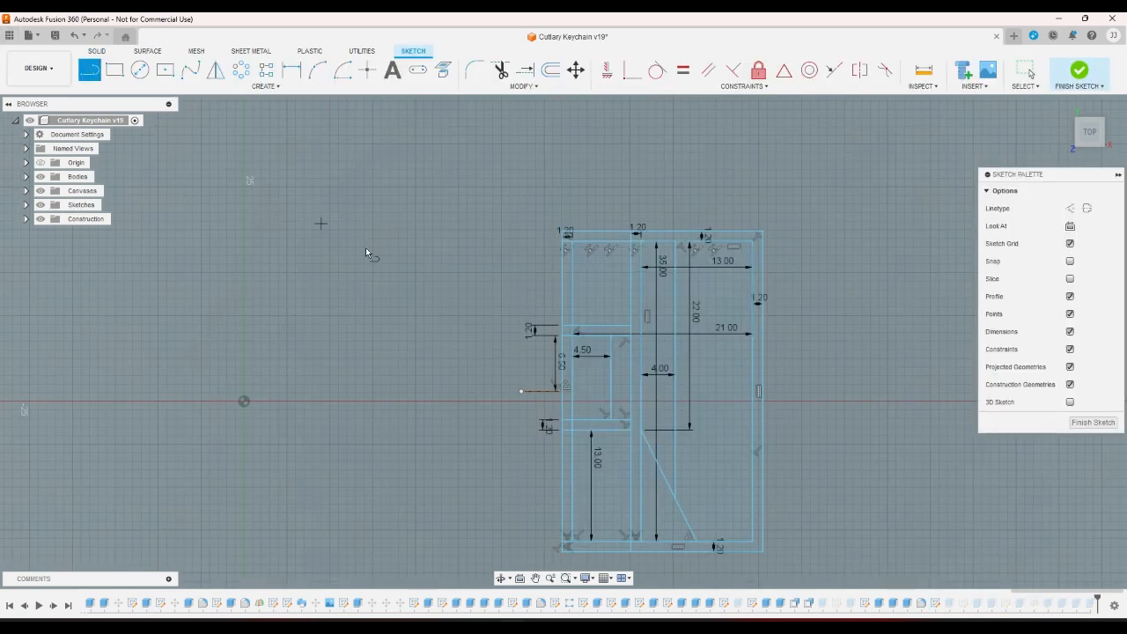
left_click(602, 433)
left_click(602, 540)
right_click(623, 502)
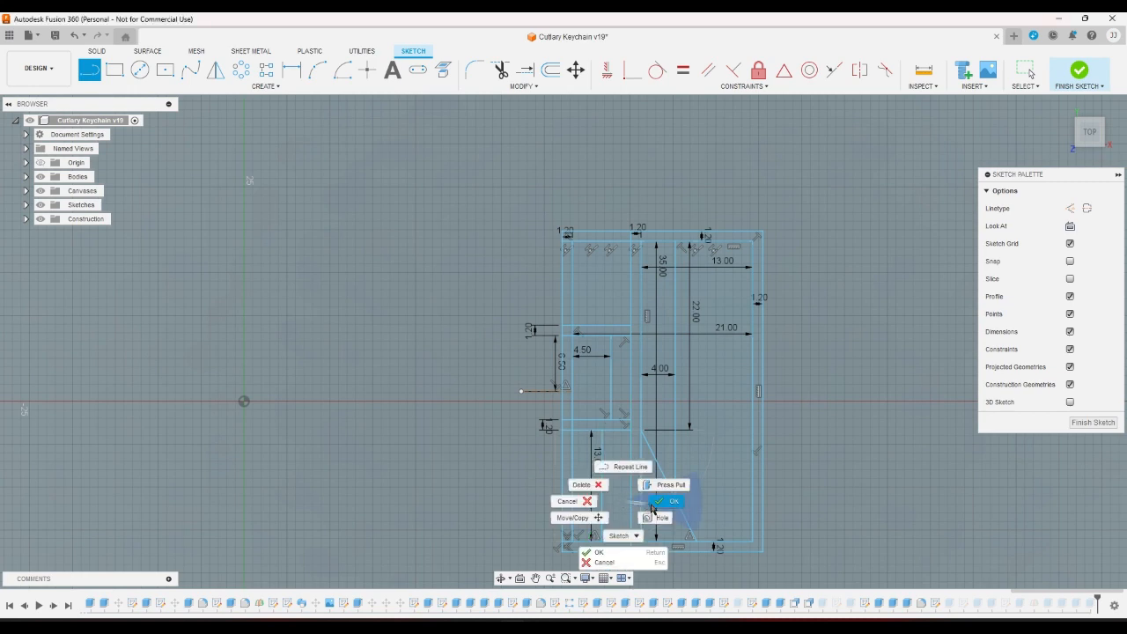
left_click(669, 501)
left_click(602, 504)
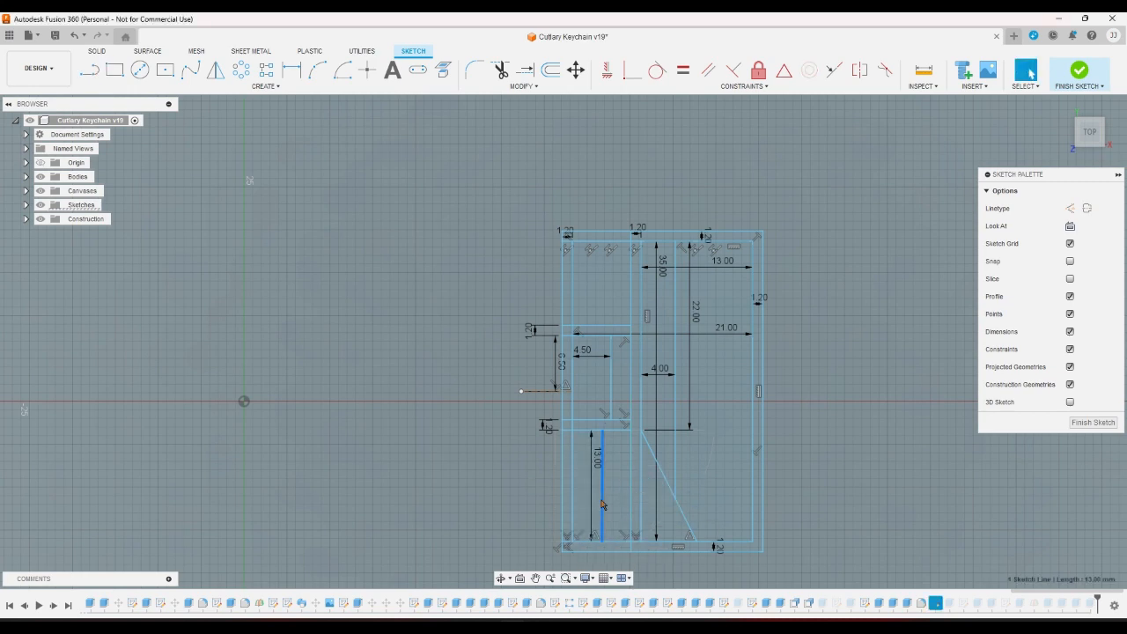
key("Escape")
Make the two vertical hook-wall lines collinear and finish the sketch.
left_click(88, 71)
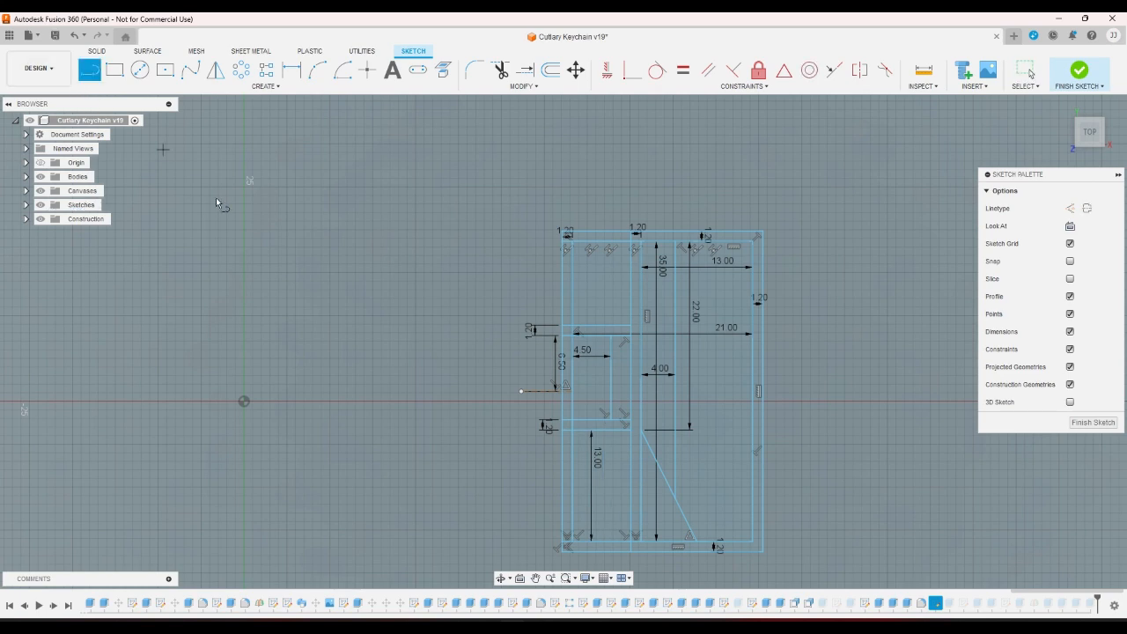
left_click(607, 540)
key("Escape")
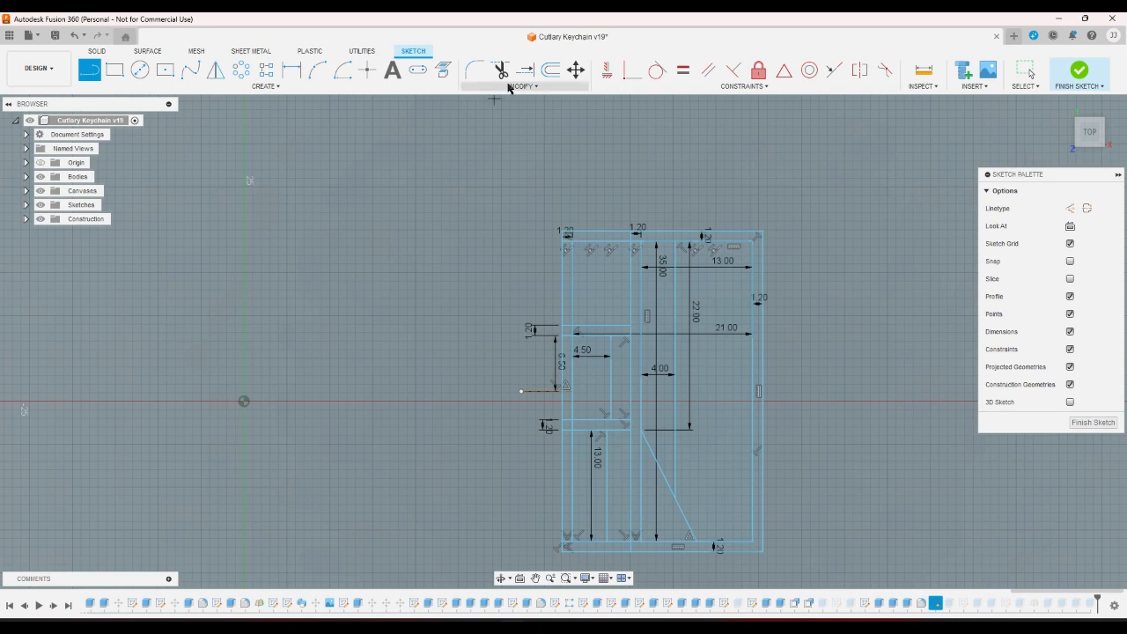
left_click(833, 71)
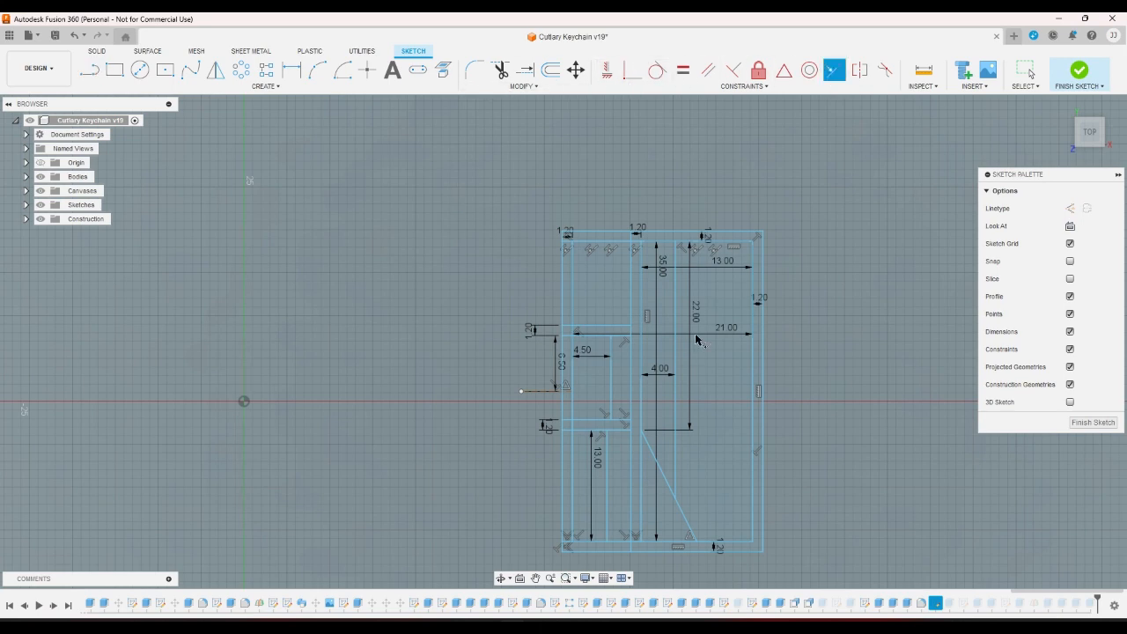
left_click(605, 470)
left_click(614, 398)
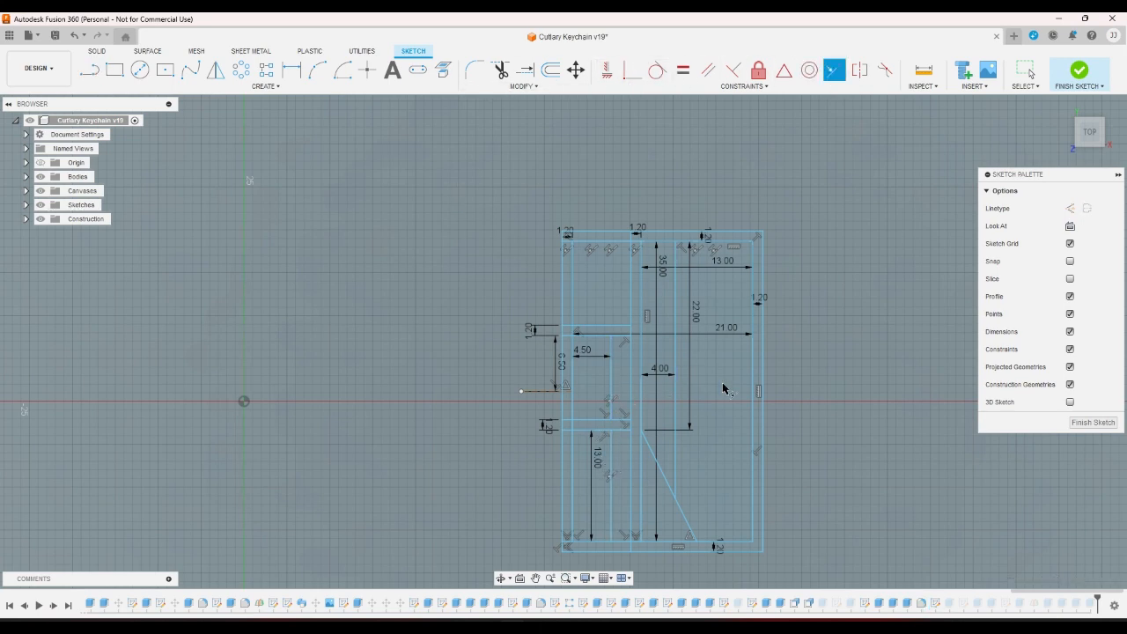
right_click(803, 373)
left_click(858, 373)
left_click(1079, 71)
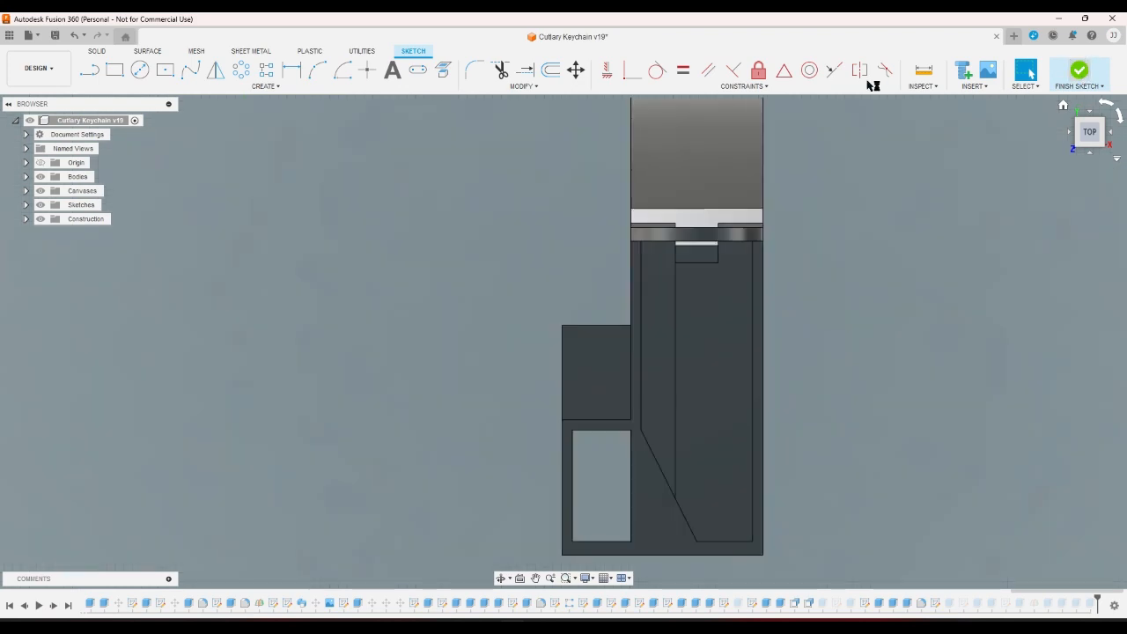
Review the Extrude72 through Extrude78 bodies in the timeline to locate the base extrusion.
left_click(1062, 106)
left_click(1071, 129)
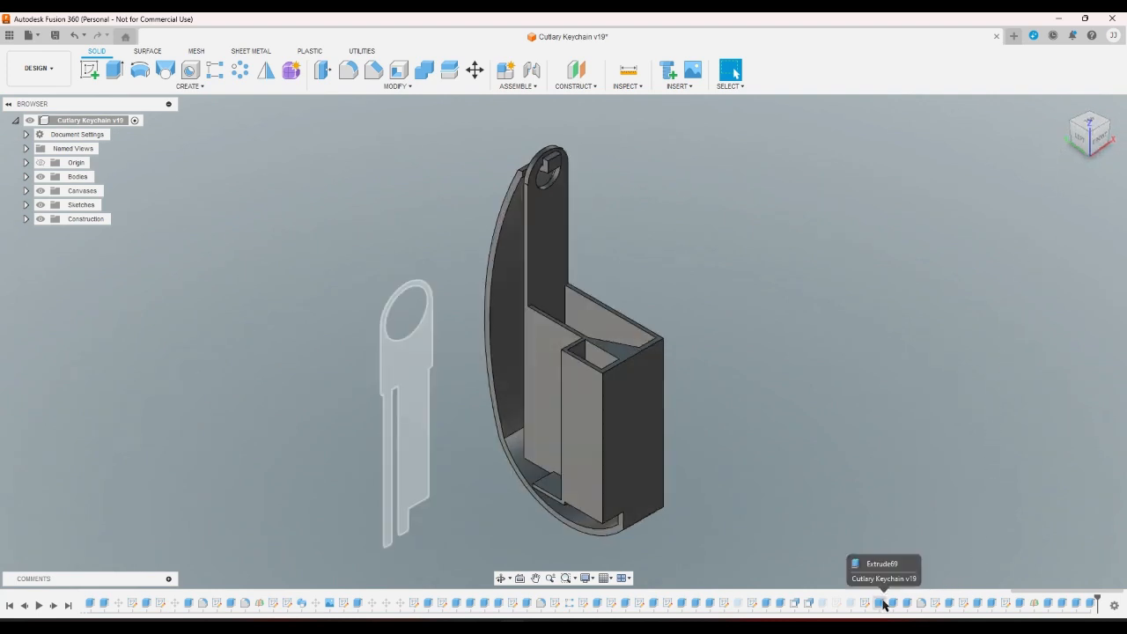
left_click(948, 605)
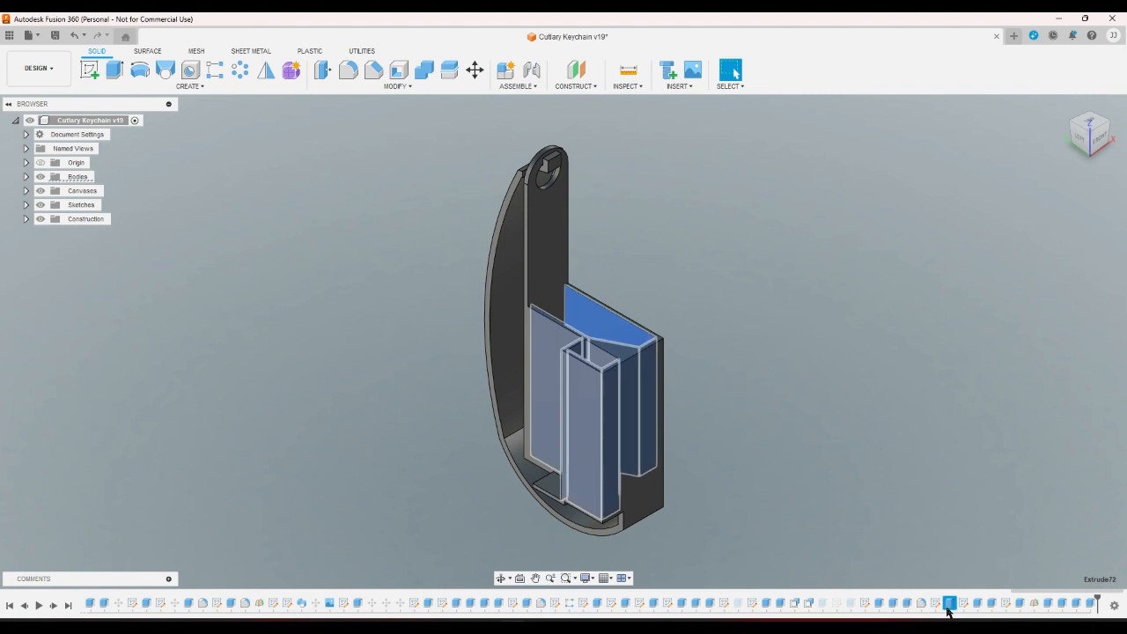
left_click(975, 604)
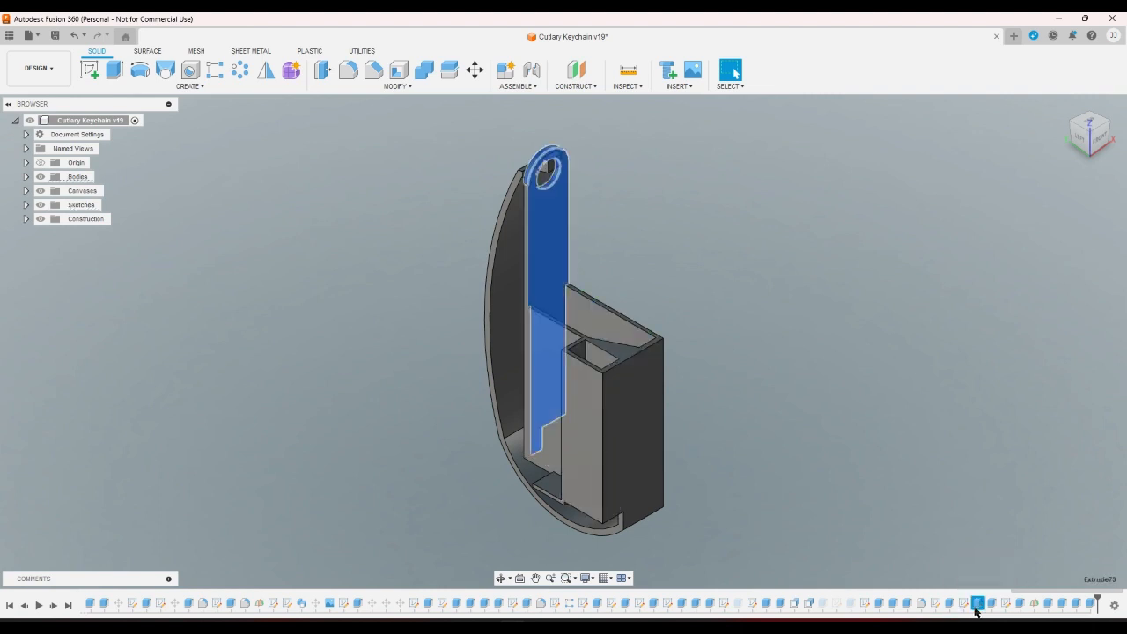
left_click(990, 604)
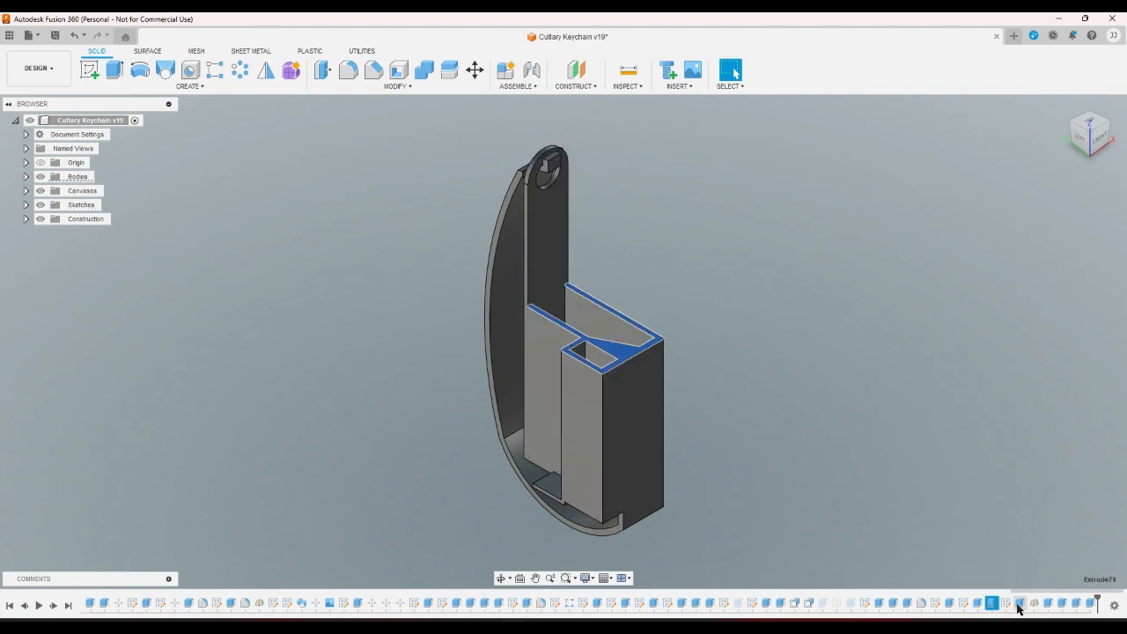
left_click(1019, 605)
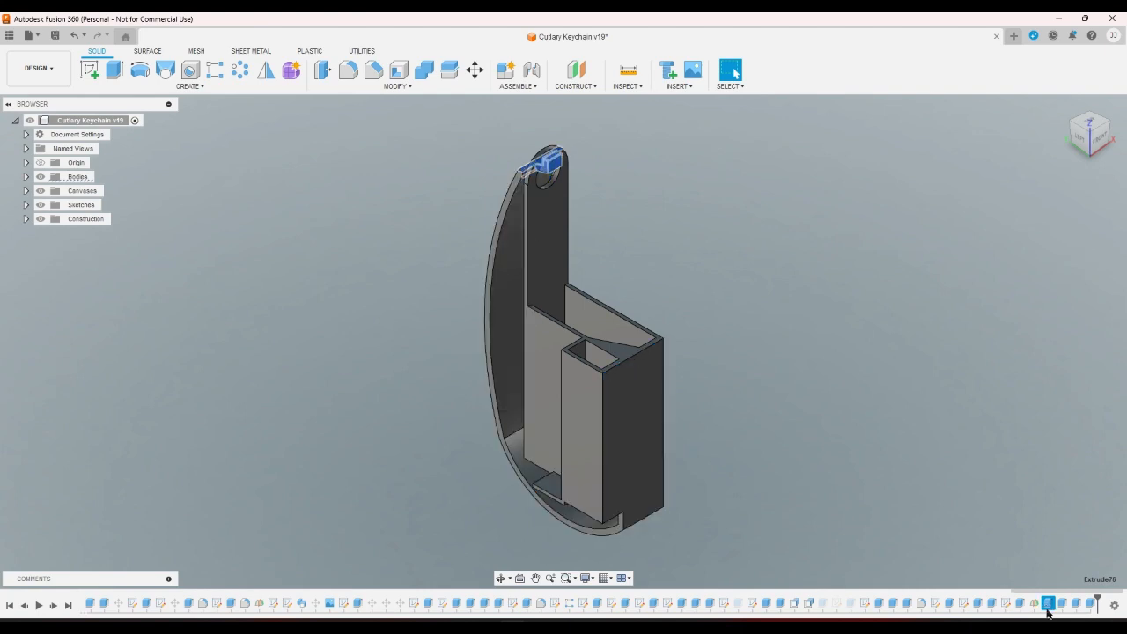
double_click(1018, 606)
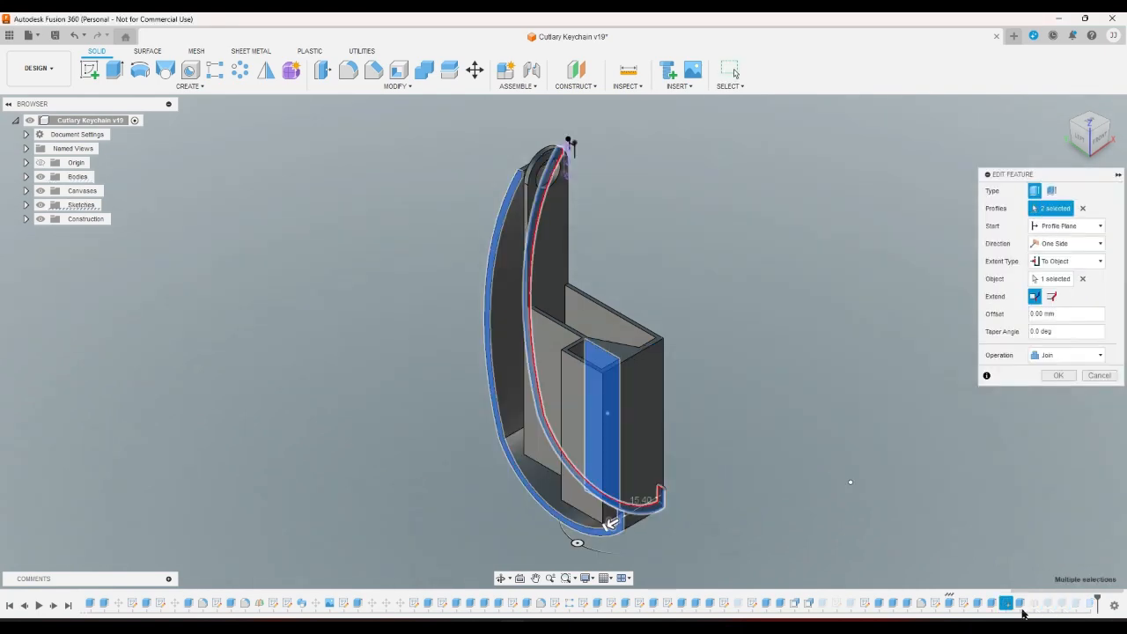
left_click(1099, 375)
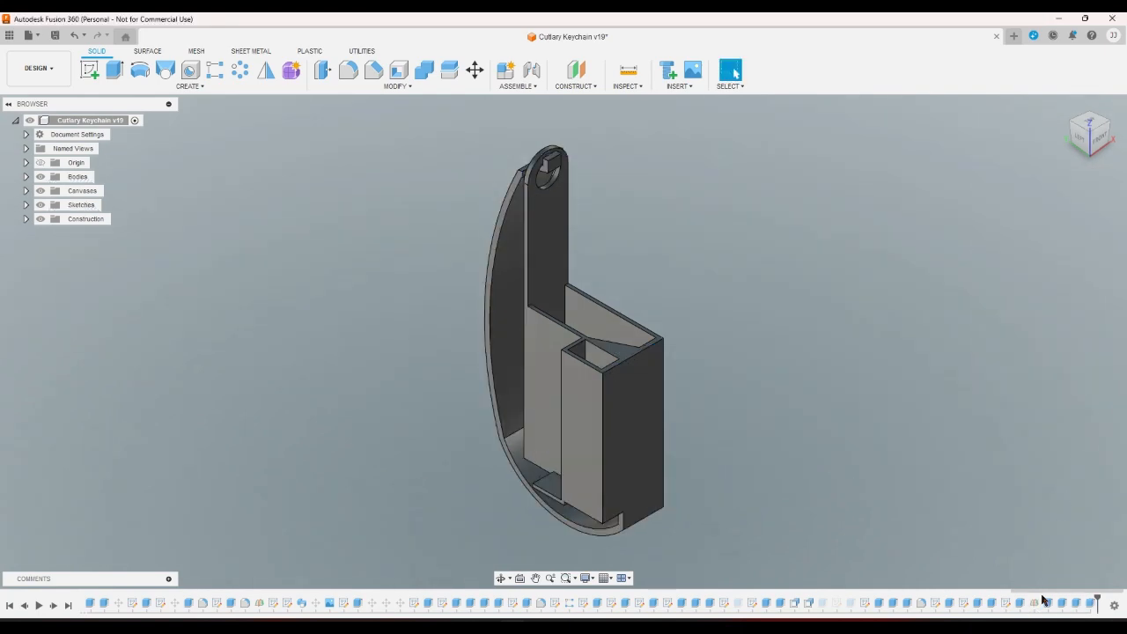
left_click(1047, 606)
left_click(1063, 606)
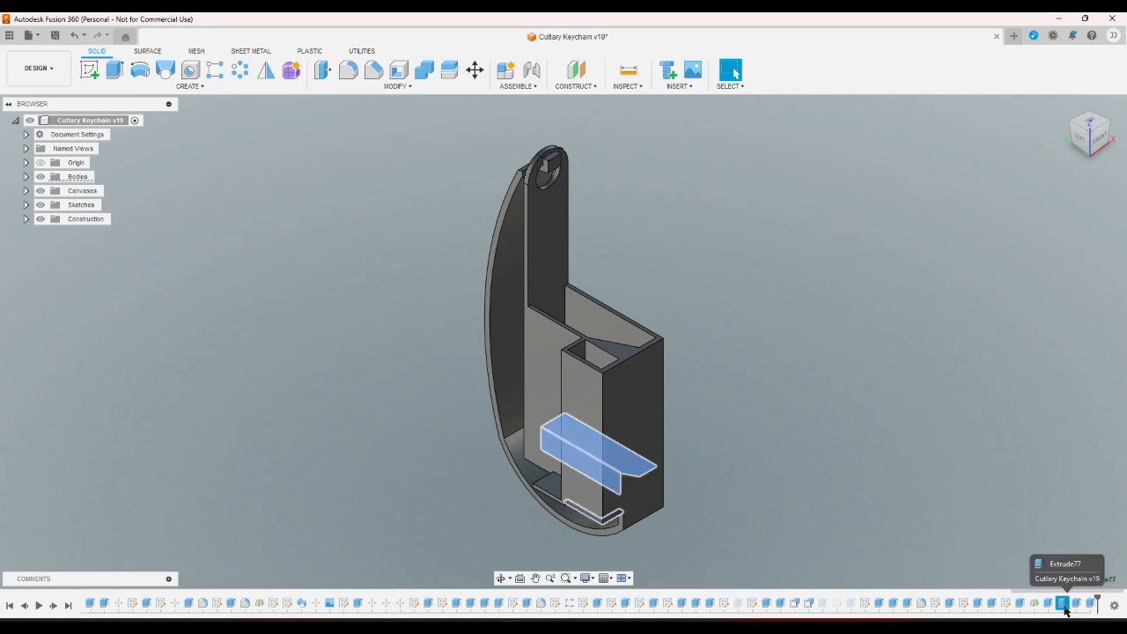
left_click(1076, 604)
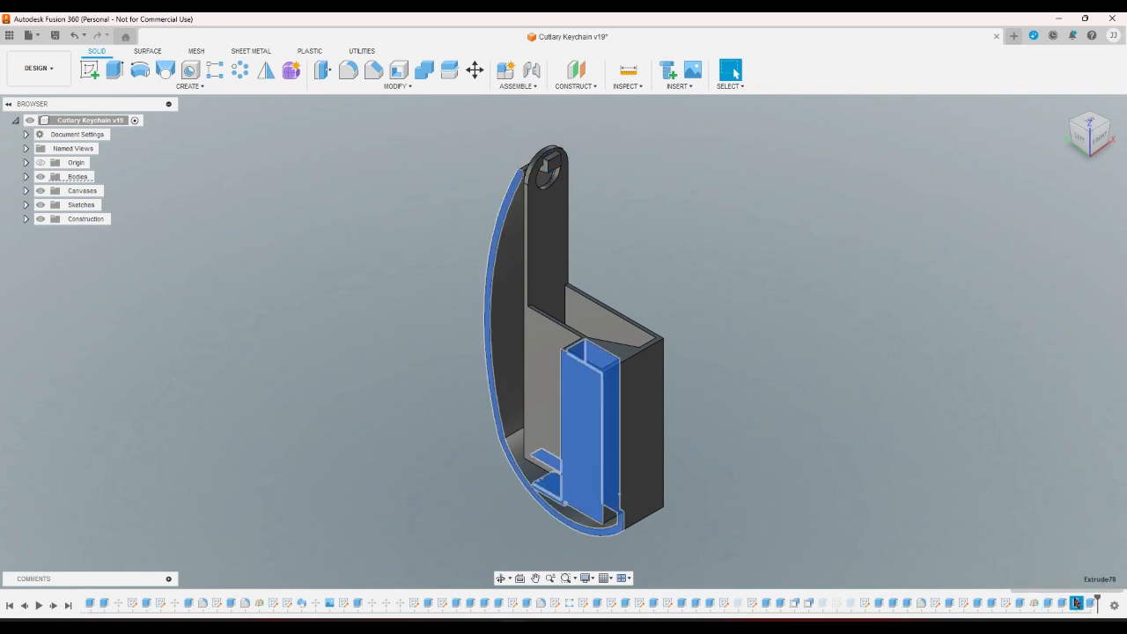
left_click(1050, 575)
Edit the −1.2 mm base extrusion, deselecting and reselecting profiles until 9 remain.
double_click(1075, 606)
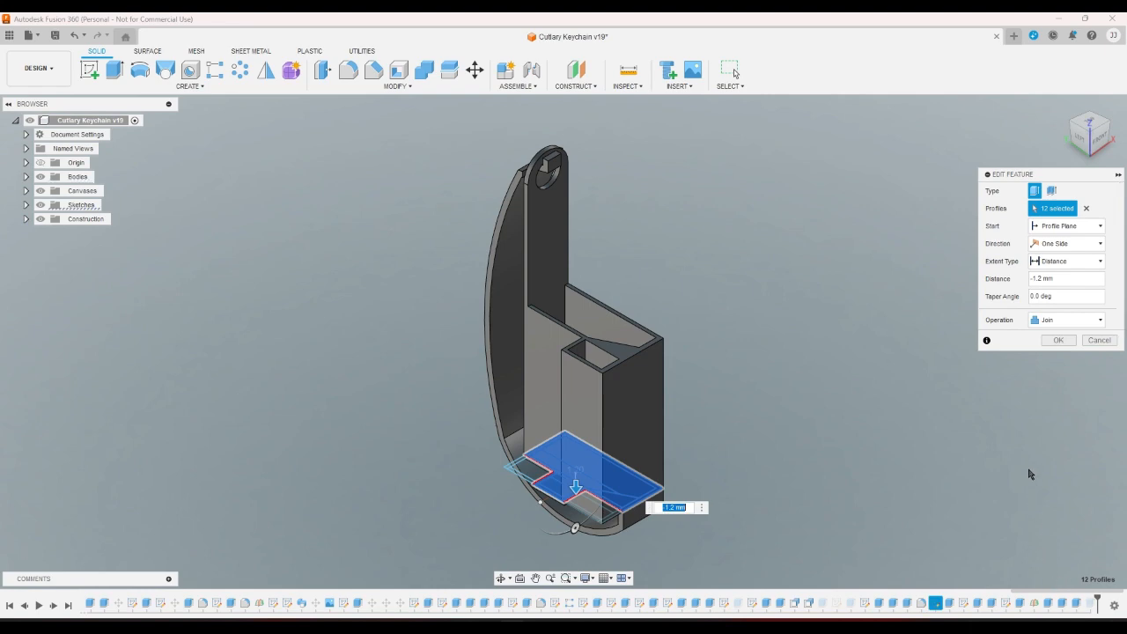
left_click(1073, 151)
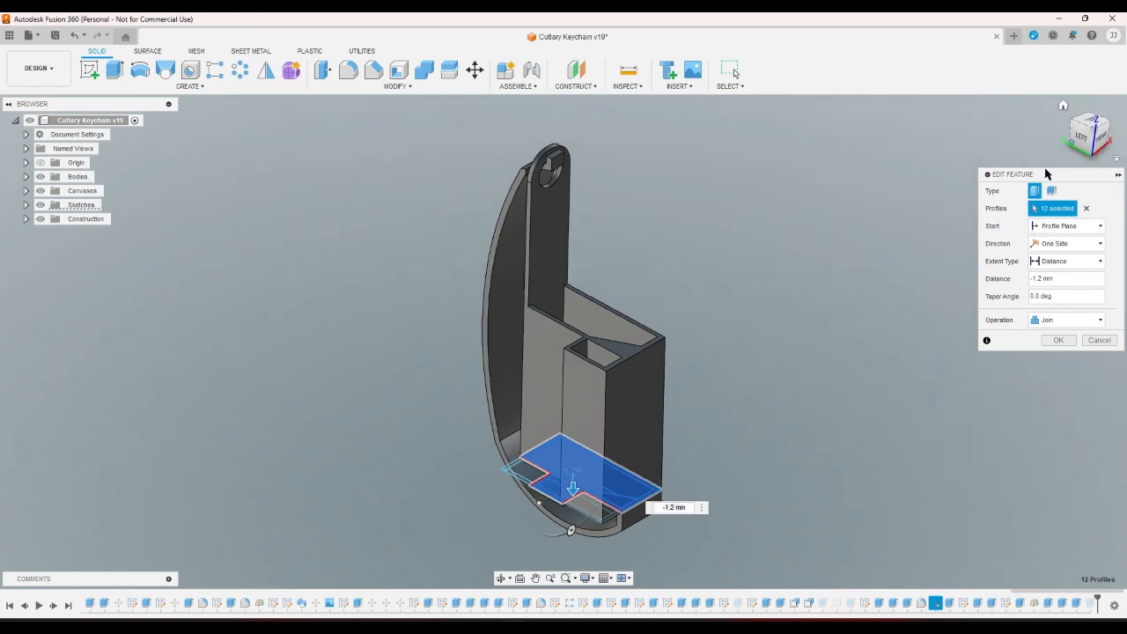
scroll(705, 456, "up", 5)
scroll(556, 500, "up", 2)
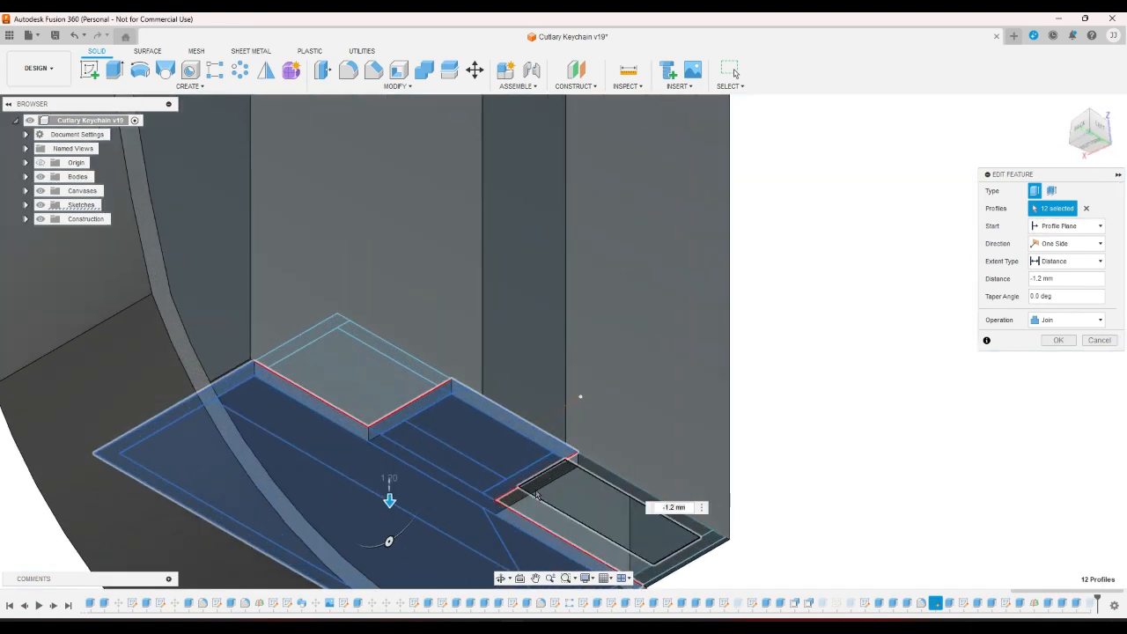
left_click(530, 438, "ctrl")
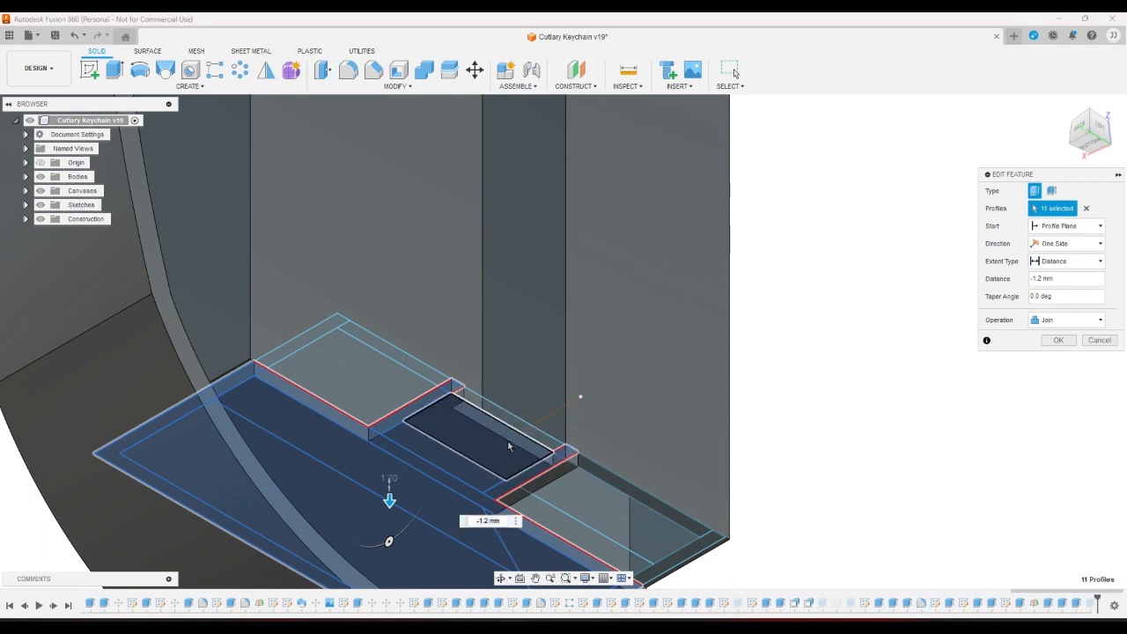
left_click(508, 445, "ctrl")
left_click(433, 443, "ctrl")
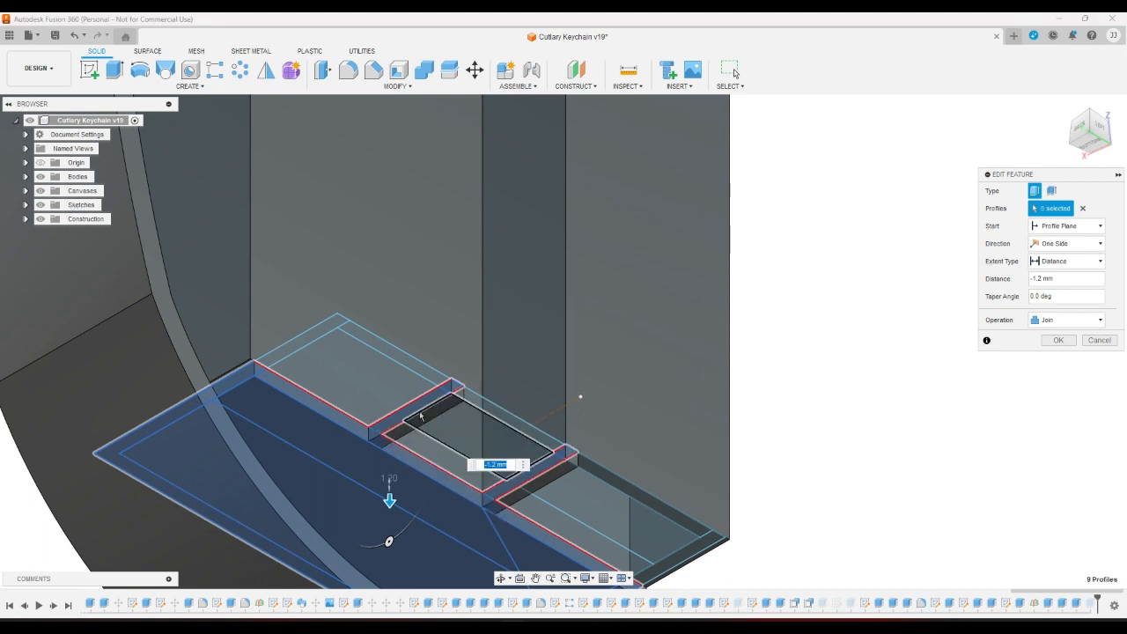
left_click(451, 395, "ctrl")
left_click(570, 482, "ctrl")
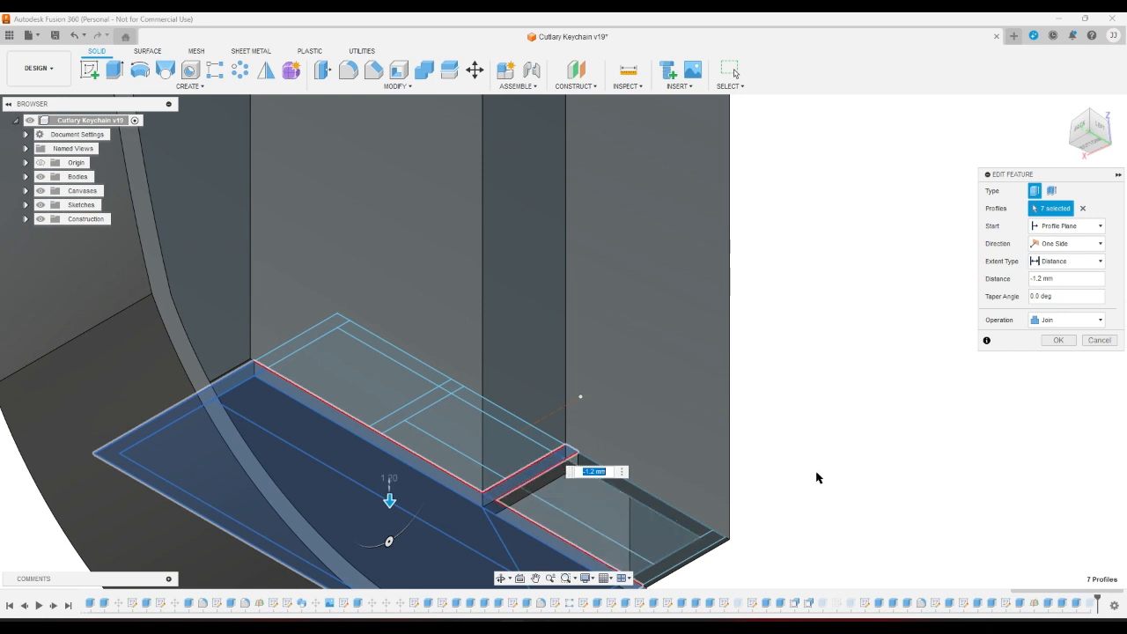
left_click(698, 545)
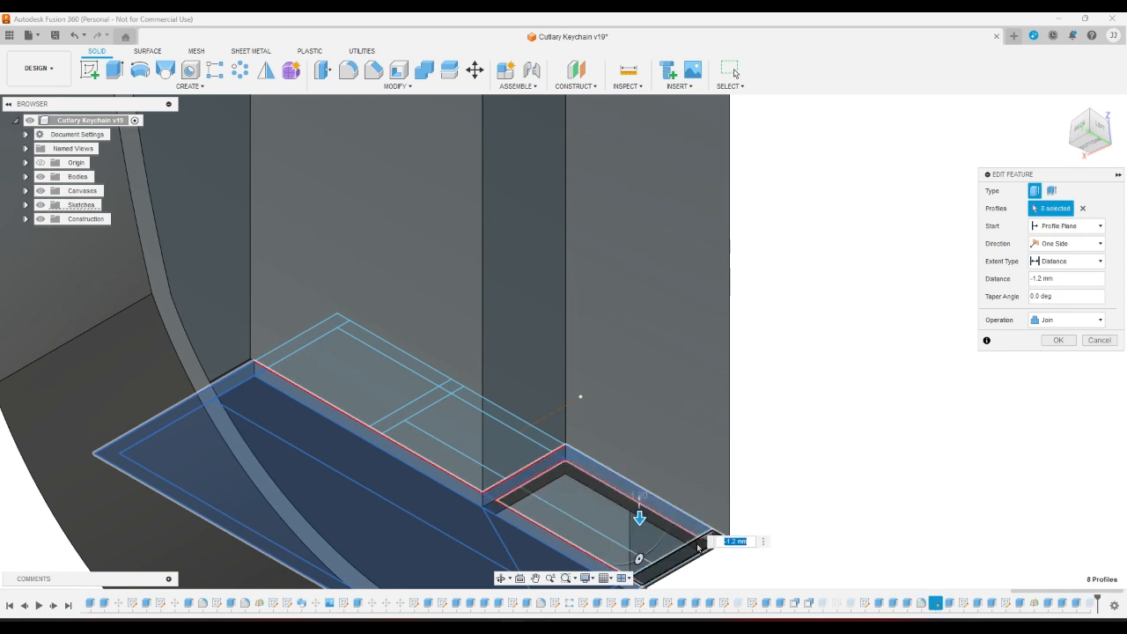
left_click(695, 553)
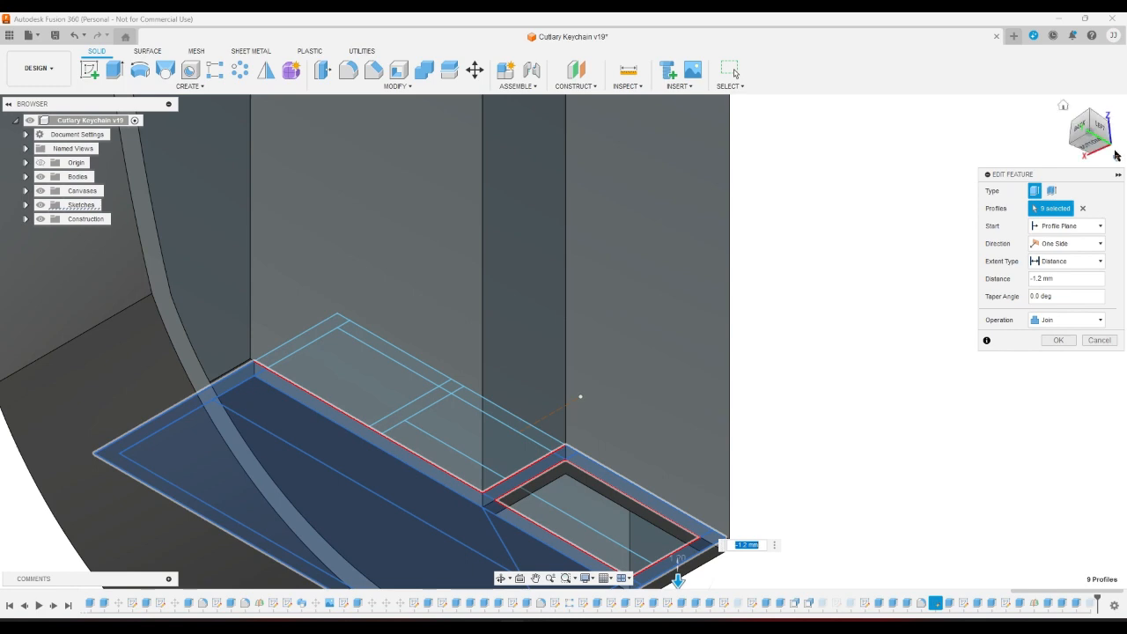
Check the frame's far side and apply the 9-profile base extrusion.
middle_click_drag(973, 204, 685, 325, "shift")
scroll(685, 326, "down", 2)
scroll(611, 482, "up", 6)
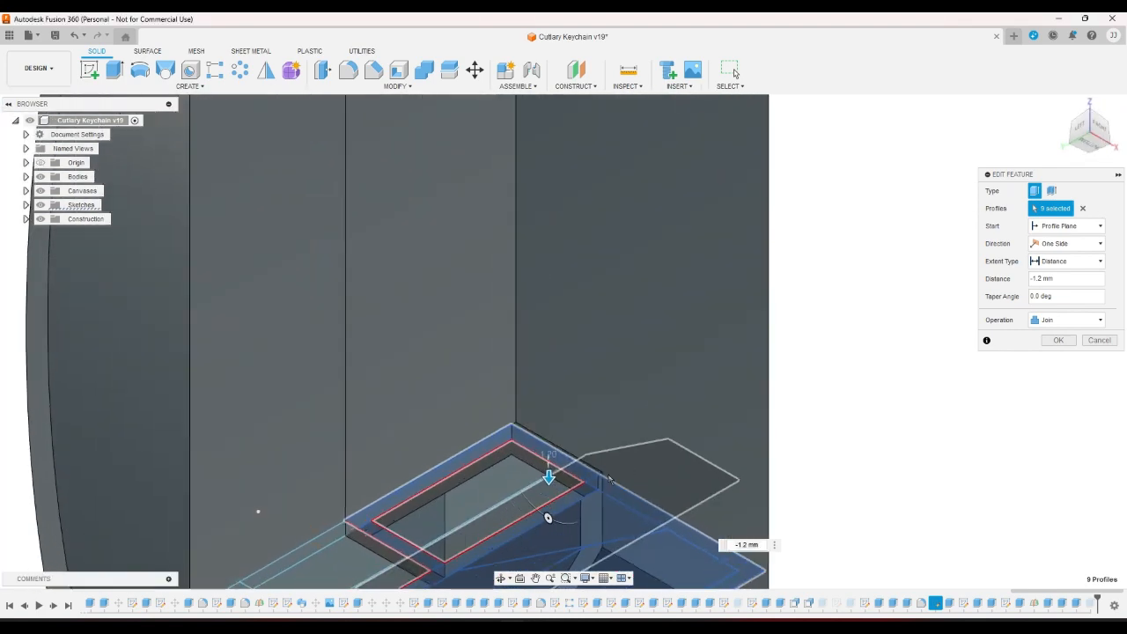
scroll(599, 509, "up", 3)
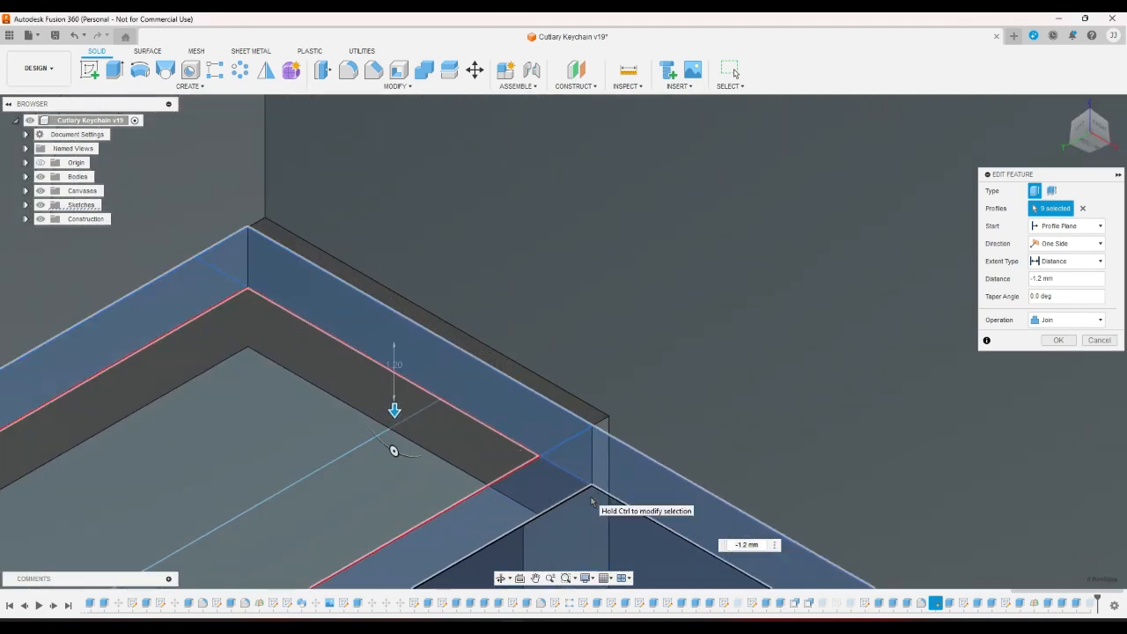
scroll(592, 449, "down", 4)
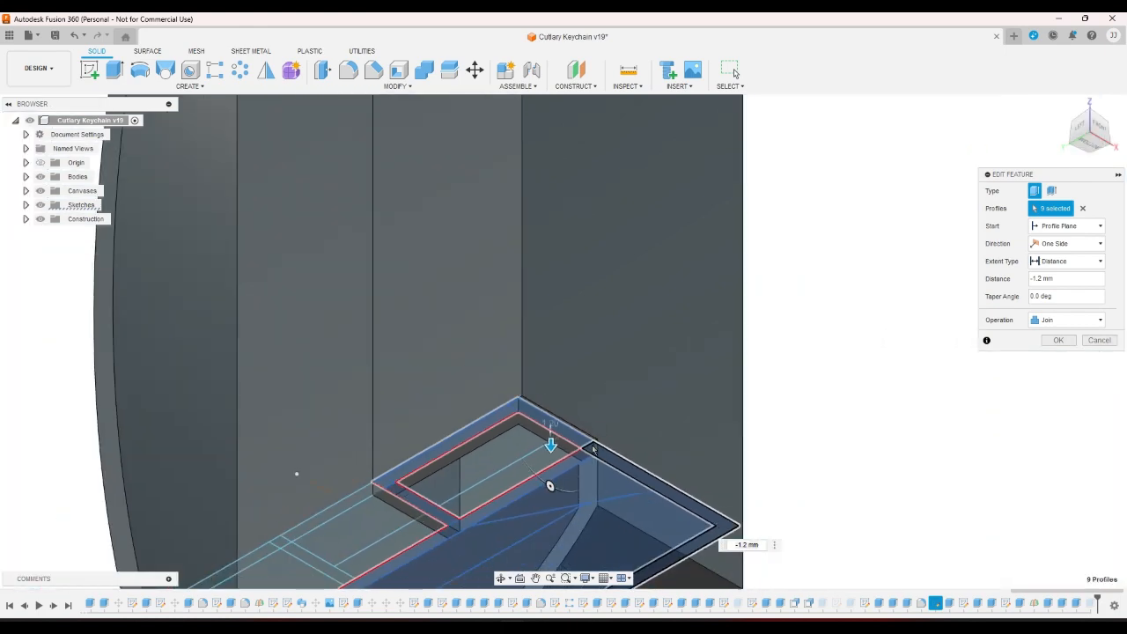
scroll(592, 449, "down", 2)
scroll(592, 449, "up", 3)
scroll(593, 449, "up", 2)
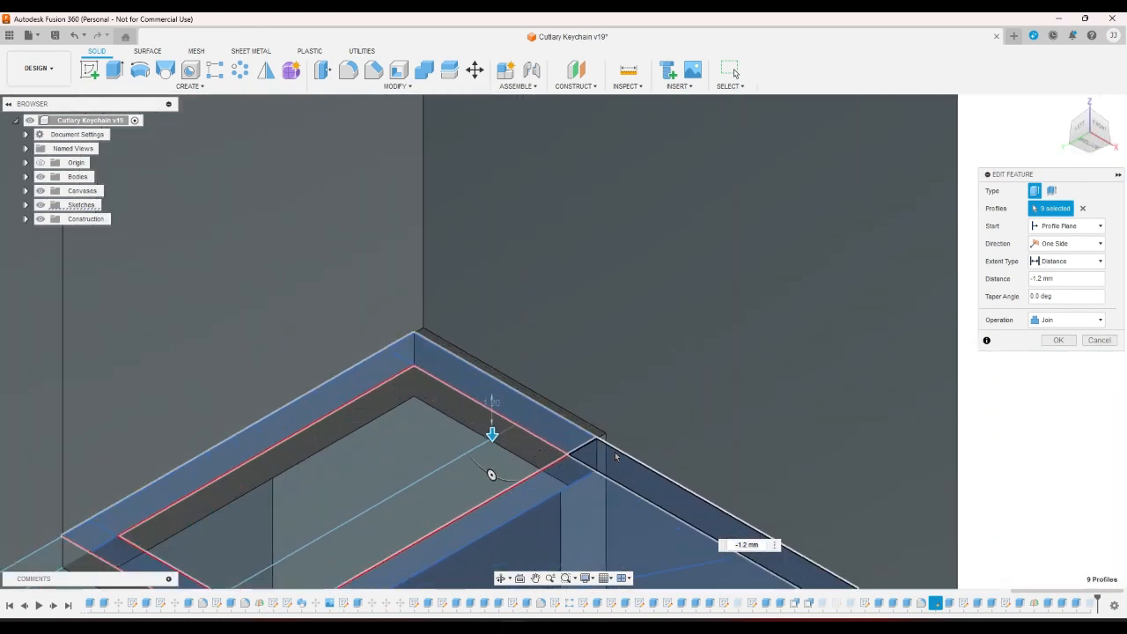
left_click(1058, 339)
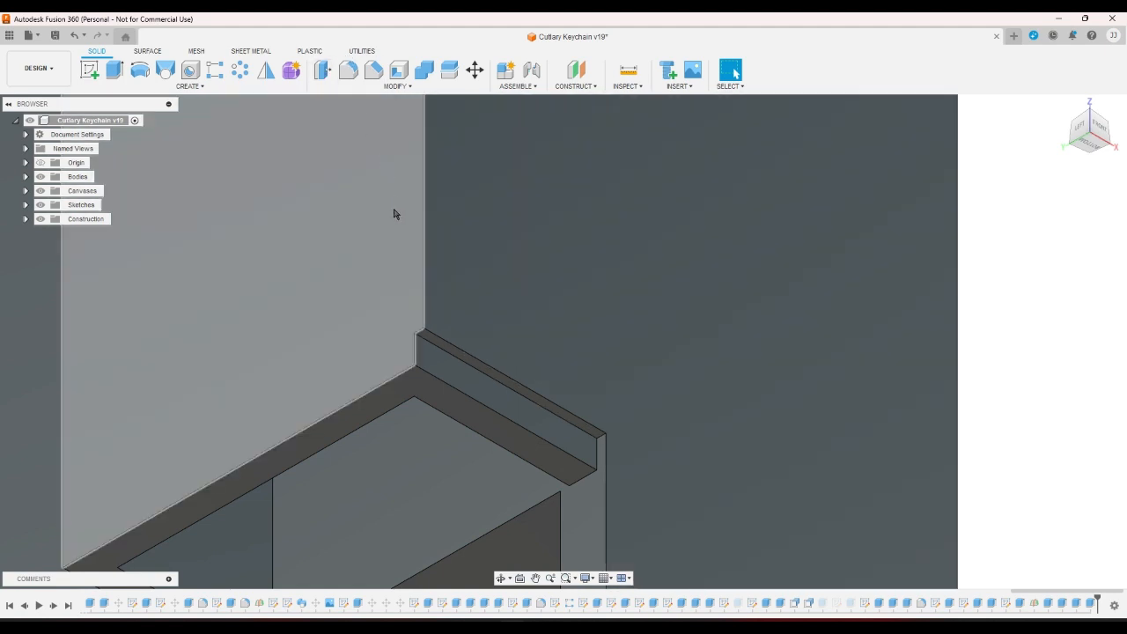
Extrude the lip face with a To Object extent ending at the case's back wall face.
left_click(115, 69)
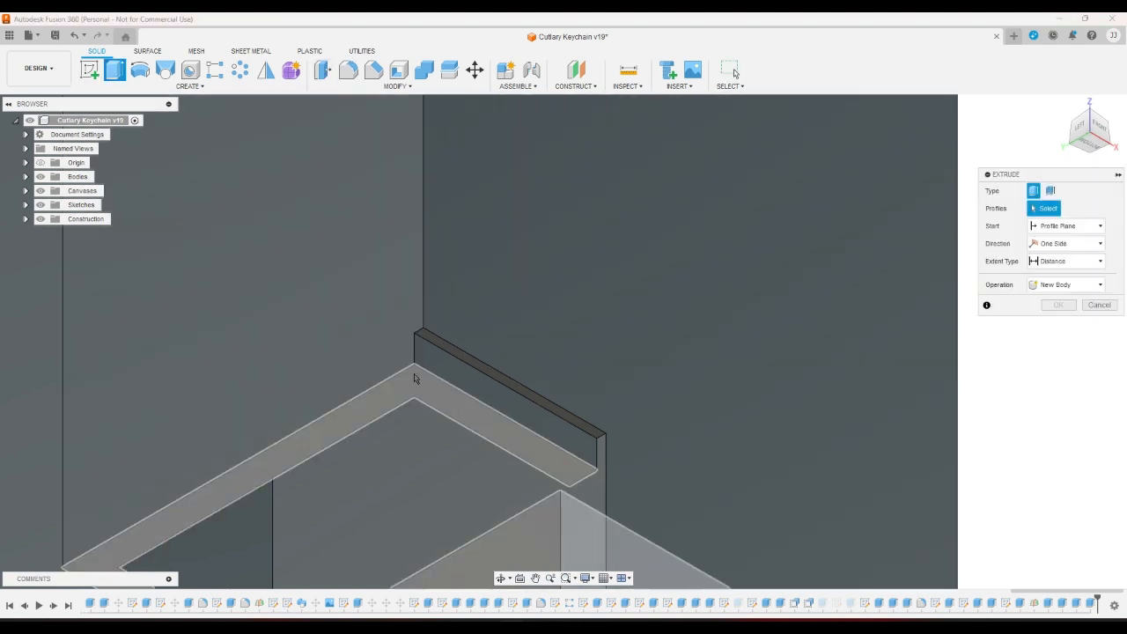
left_click(456, 387)
left_click(1065, 260)
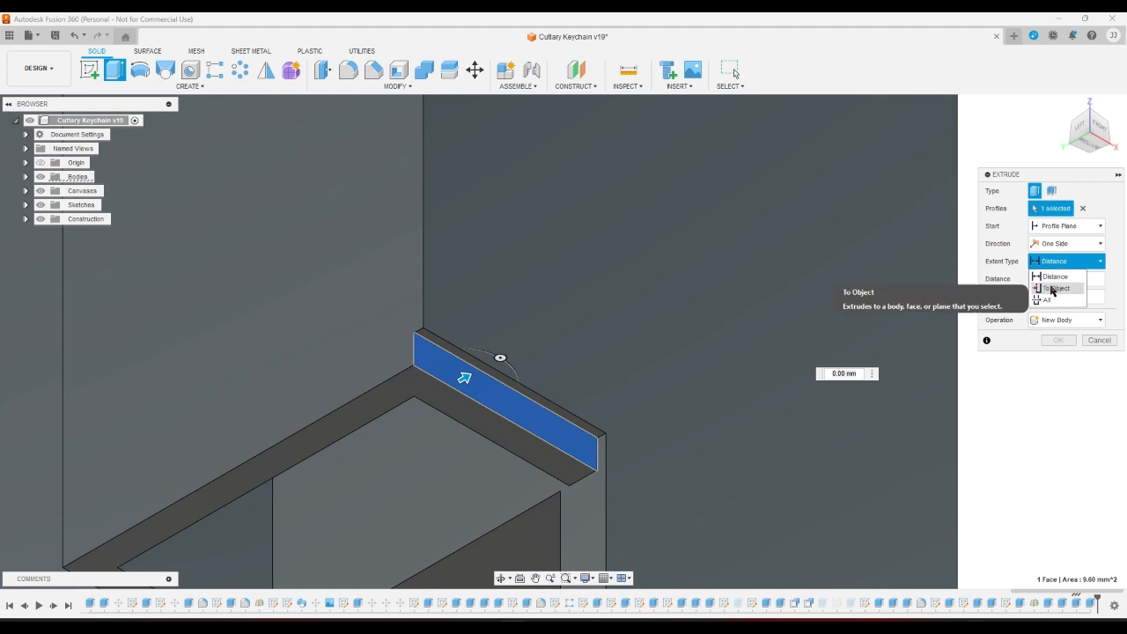
left_click(1053, 288)
left_click(632, 319)
left_click(1054, 392)
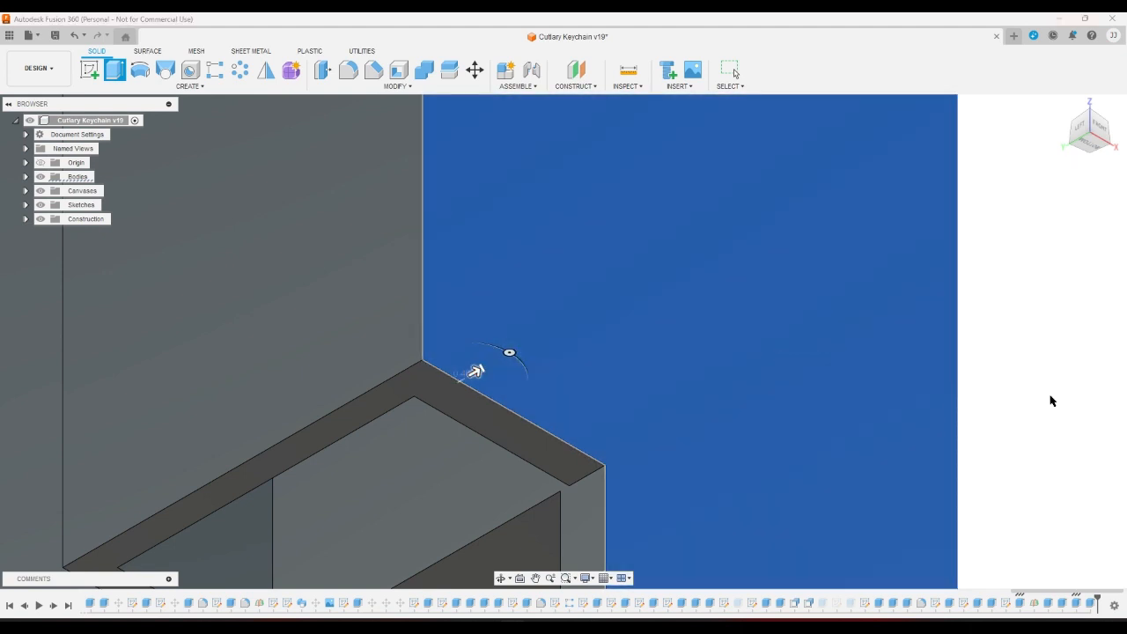
scroll(1026, 411, "down", 7)
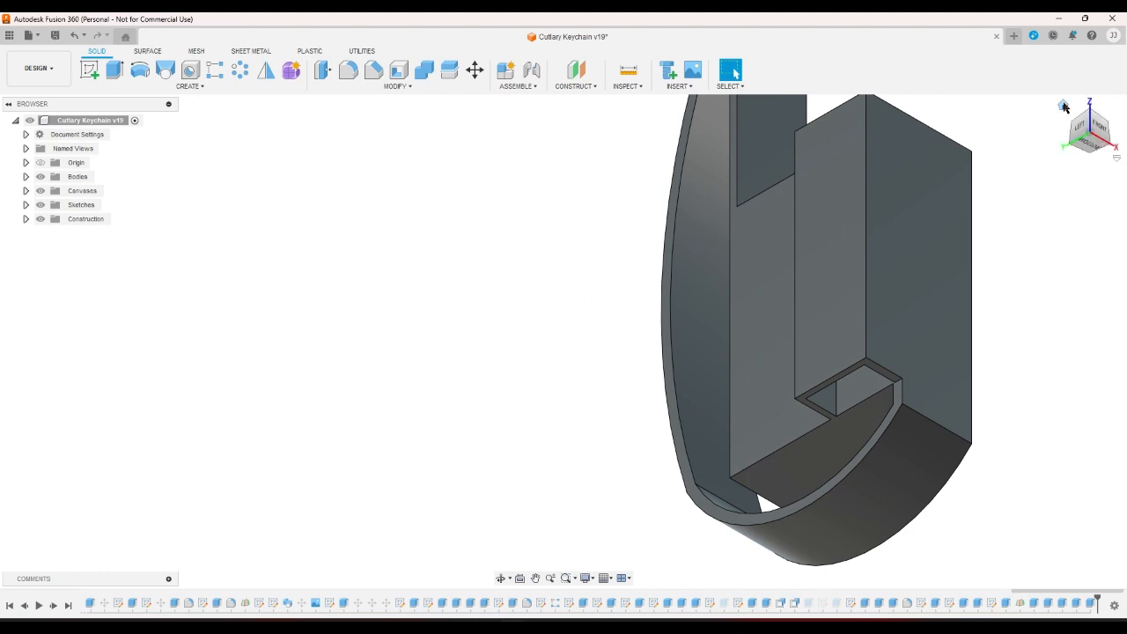
View the model from Home and the opposite corner, then open the Caribeaner sketch for editing.
left_click(1063, 106)
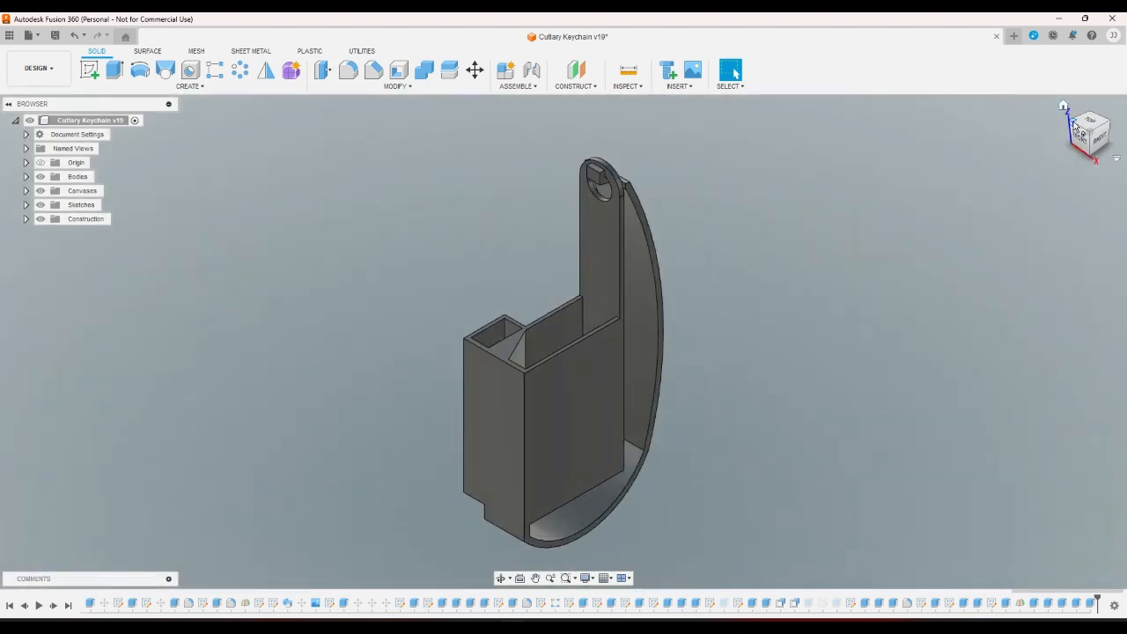
left_click(1071, 123)
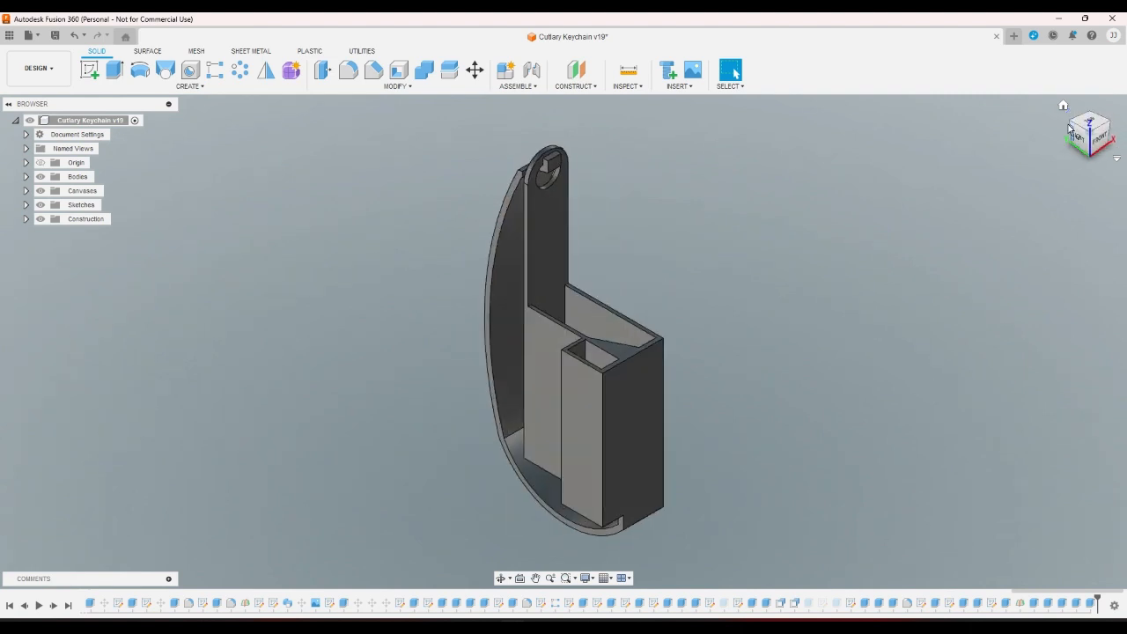
double_click(988, 604)
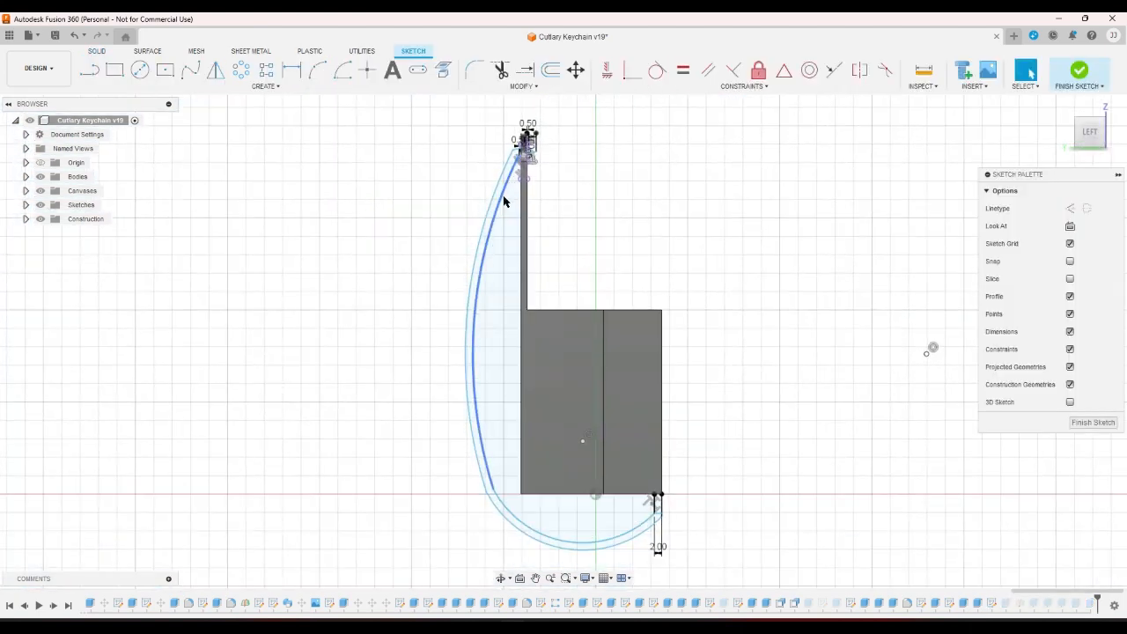
Undo a trial reshaping of the hook arc and draw two horizontal lines at the base corner.
mouse_move(505, 203)
left_mouse_down()
mouse_move(462, 198)
mouse_move(356, 234)
left_mouse_up()
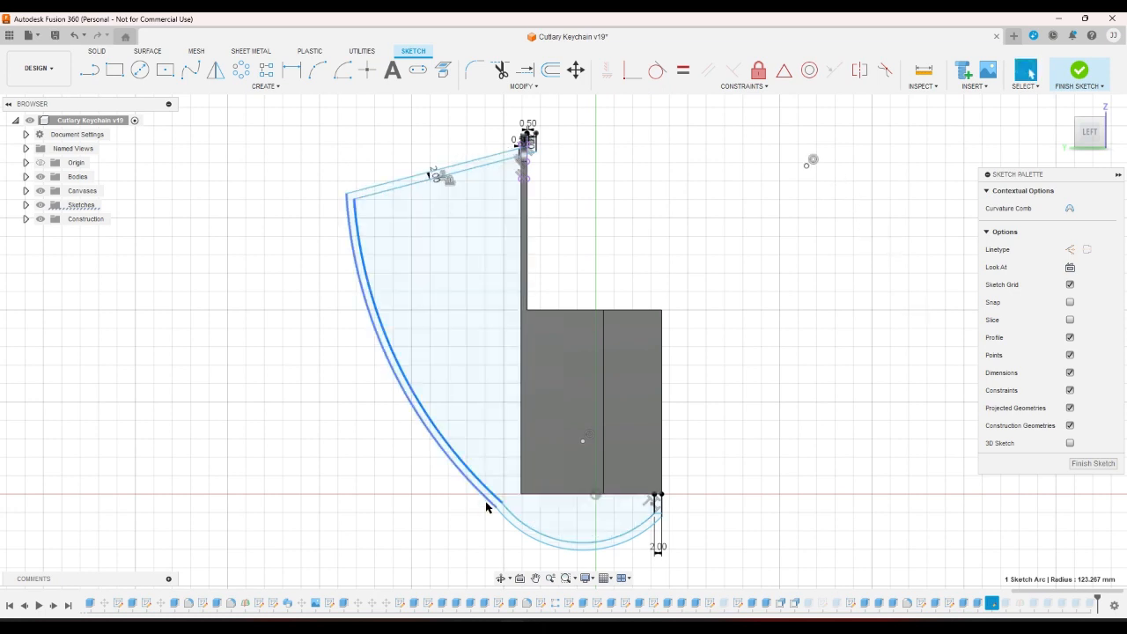
mouse_move(496, 510)
left_mouse_down()
mouse_move(292, 506)
mouse_move(327, 509)
left_mouse_up()
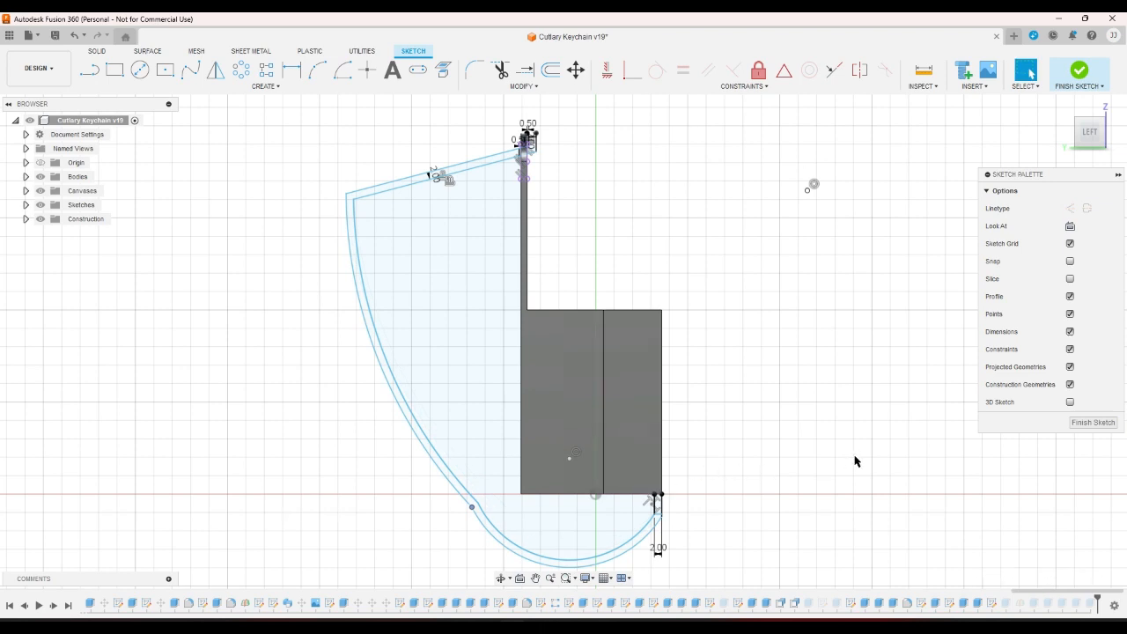
key("ctrl+z")
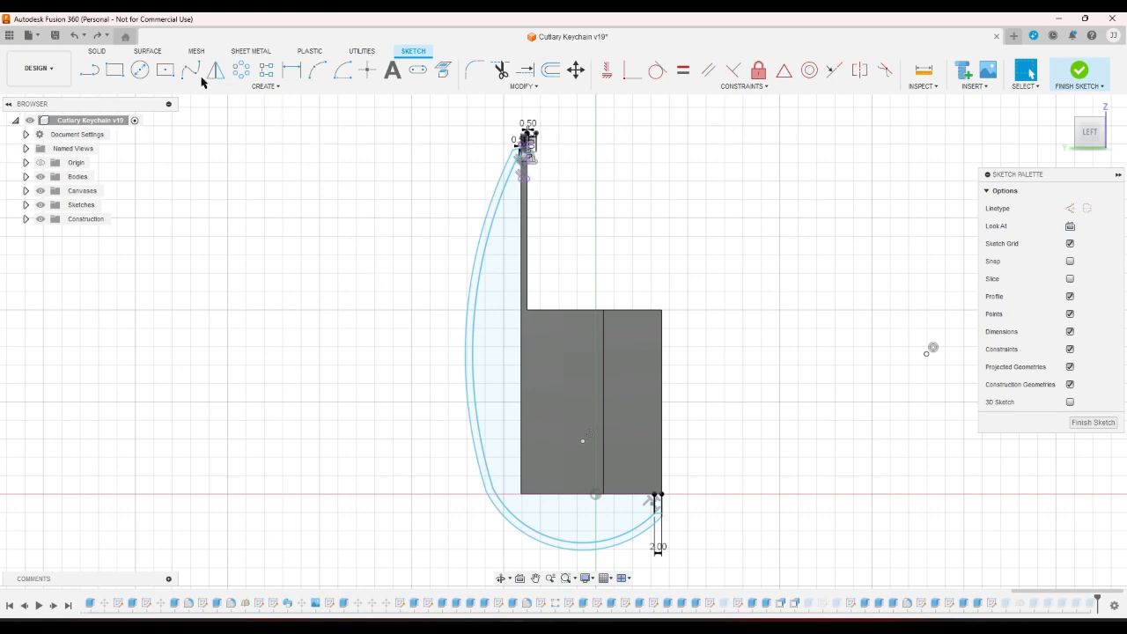
left_click(89, 69)
scroll(475, 445, "up", 2)
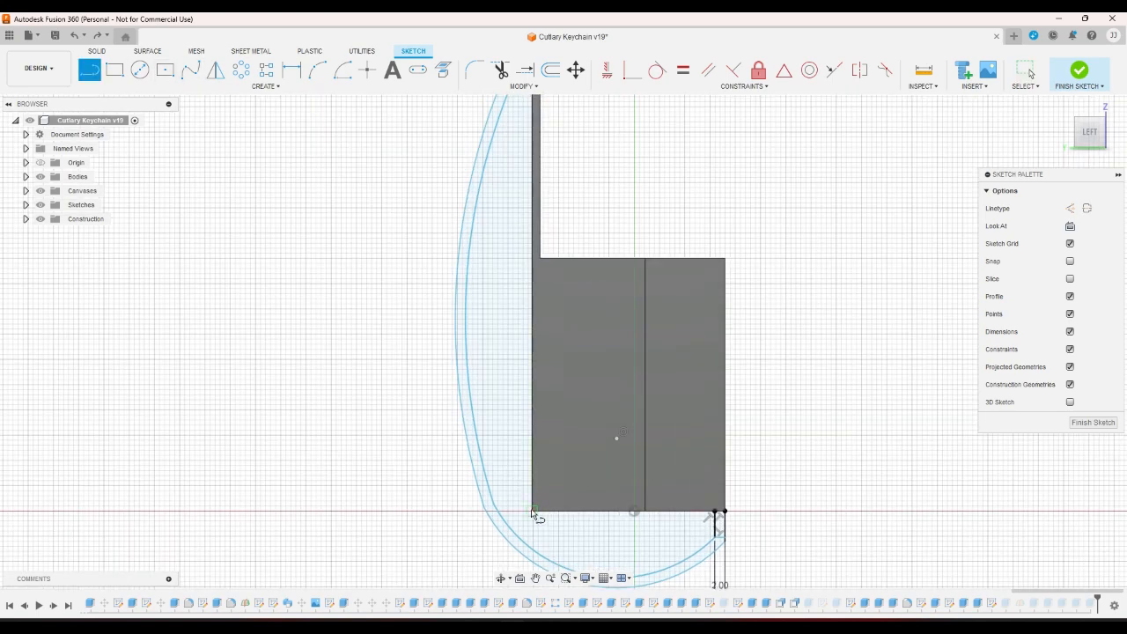
left_click(532, 512)
left_click(390, 512)
right_click(400, 449)
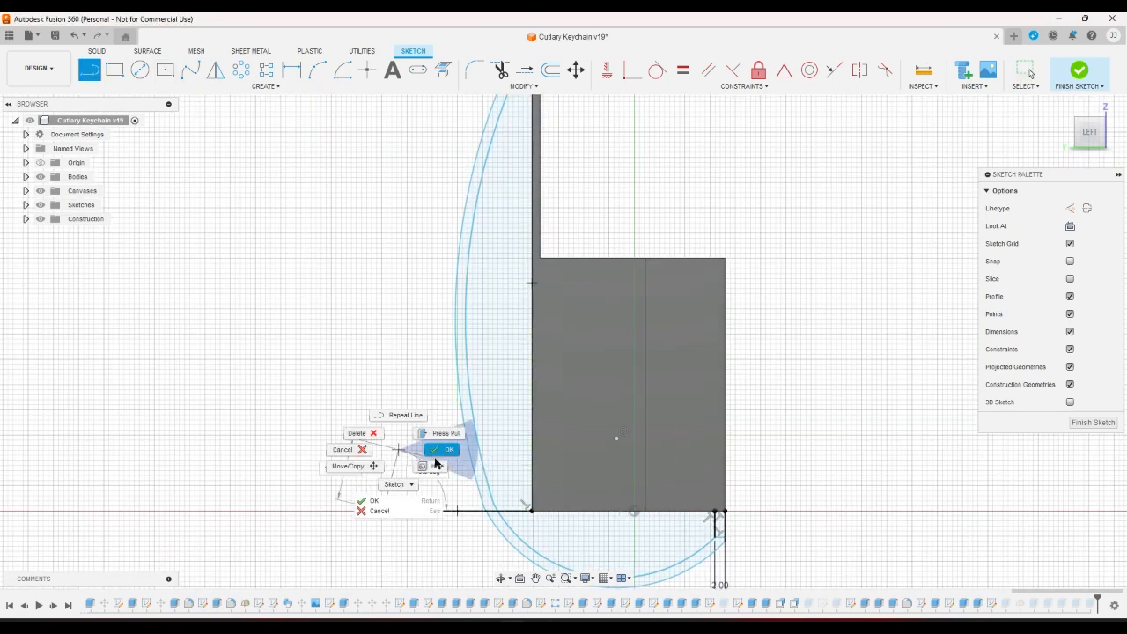
left_click(435, 462)
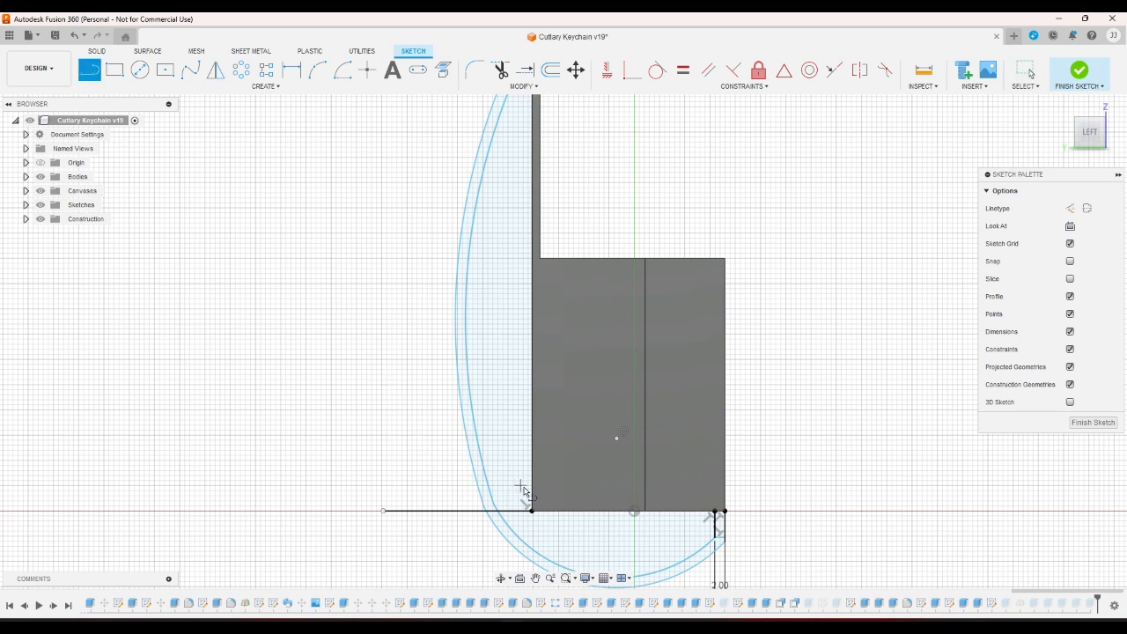
left_click(531, 490)
left_click(354, 493)
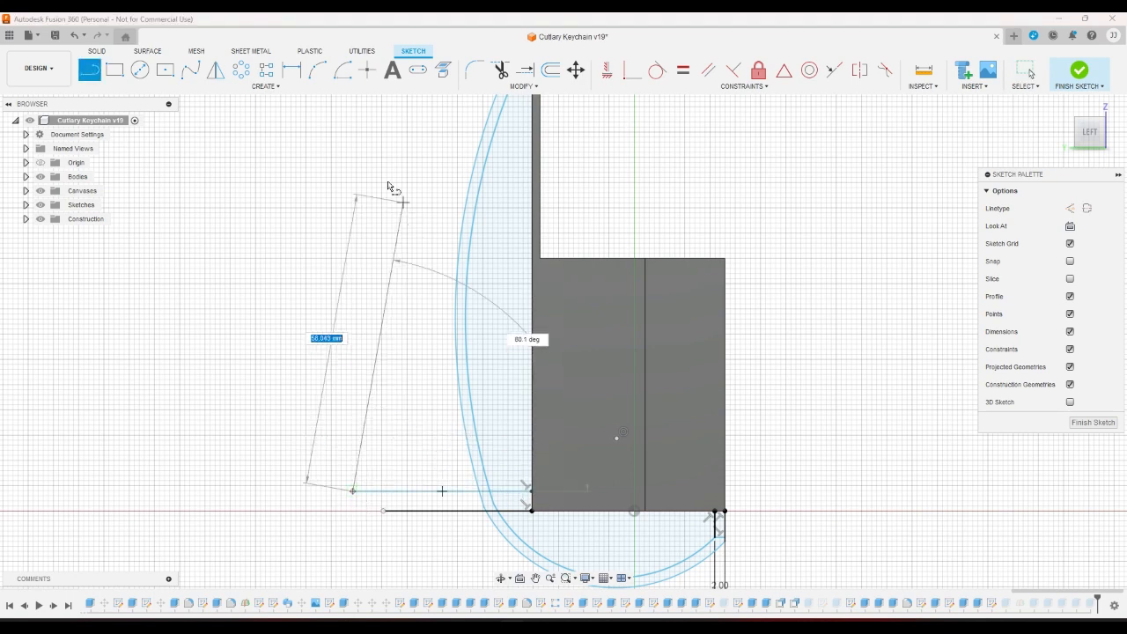
Dimension the spacing between the two horizontal lines as 2 mm.
left_click(292, 70)
left_click(455, 492)
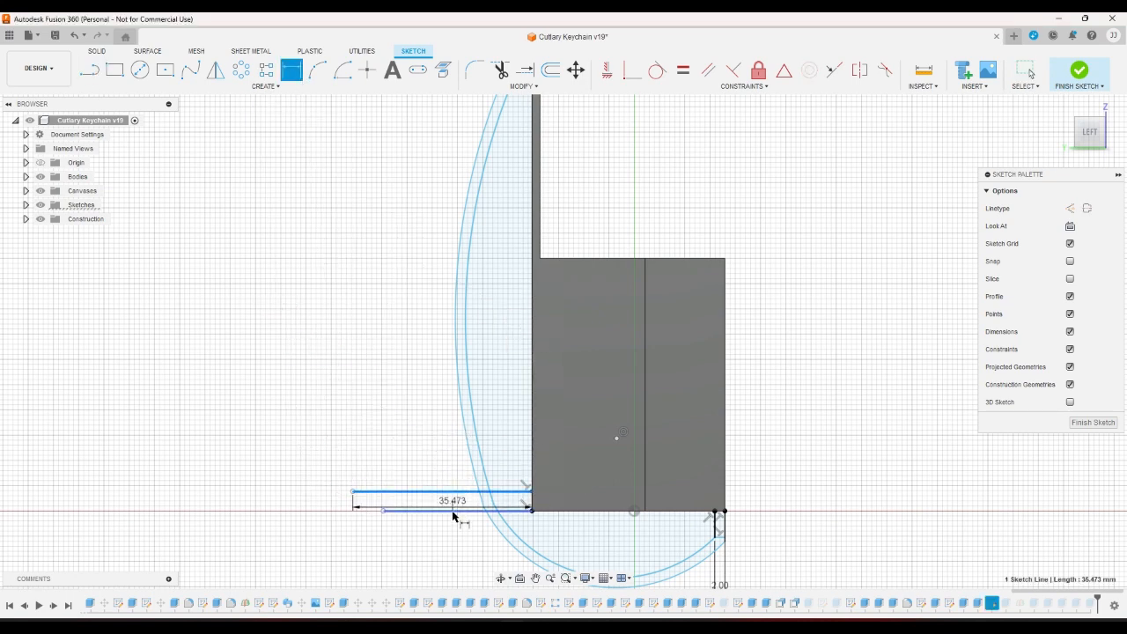
left_click(444, 509)
left_click(449, 502)
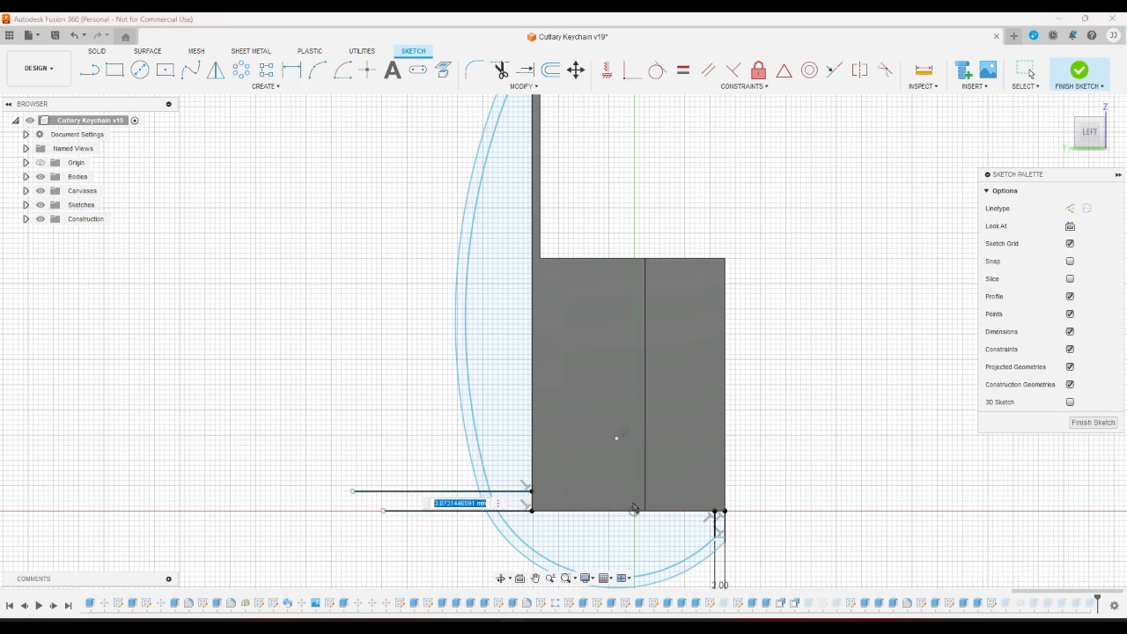
type("2")
key("Return")
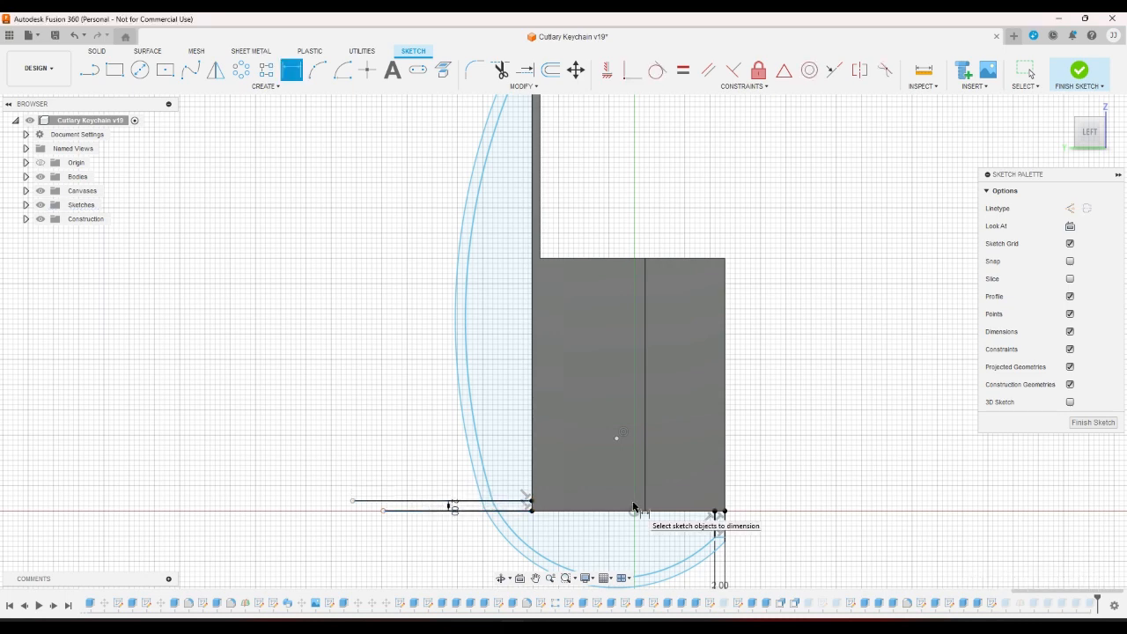
Dimension the bottom-left line's length at 10 mm, then change it to 15 mm.
scroll(631, 508, "down", 2)
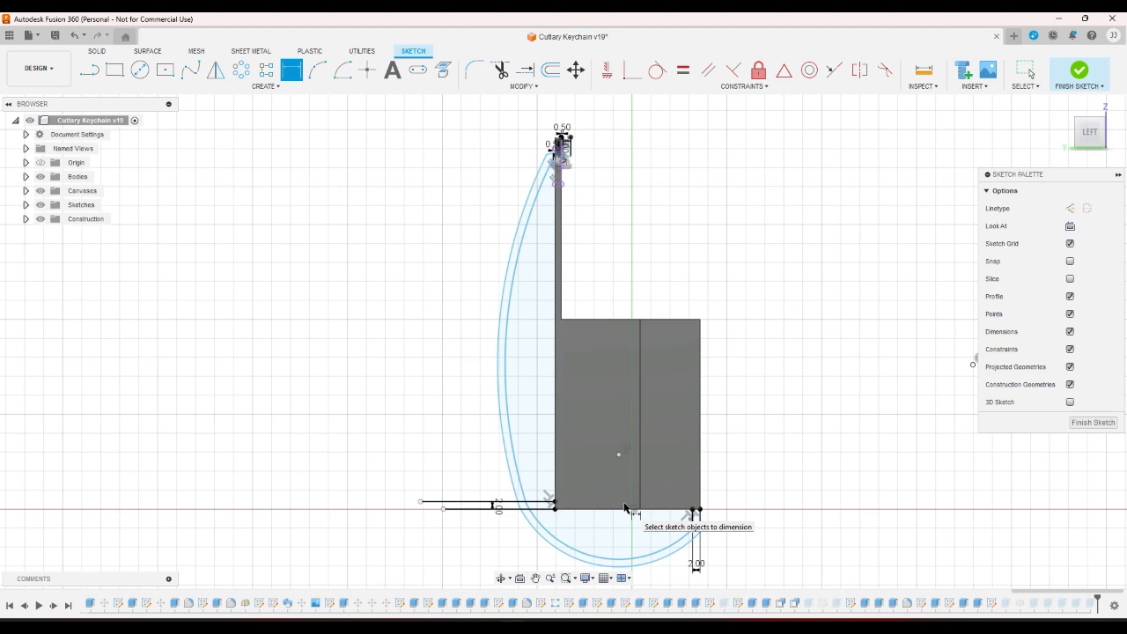
left_click(481, 502)
left_click(484, 495)
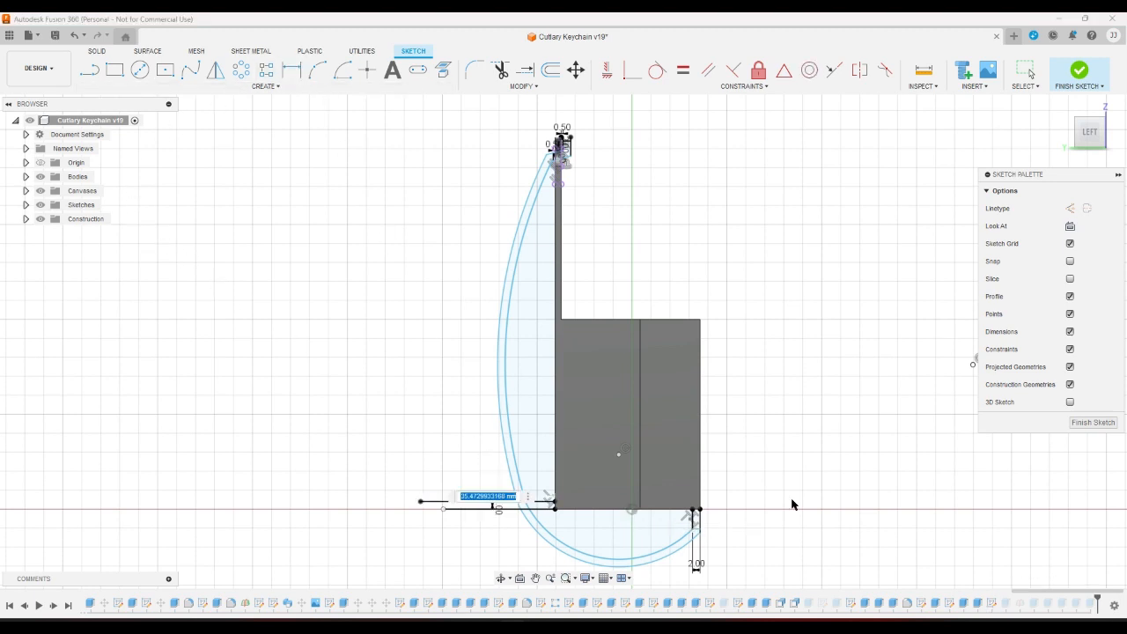
type("10")
key("Return")
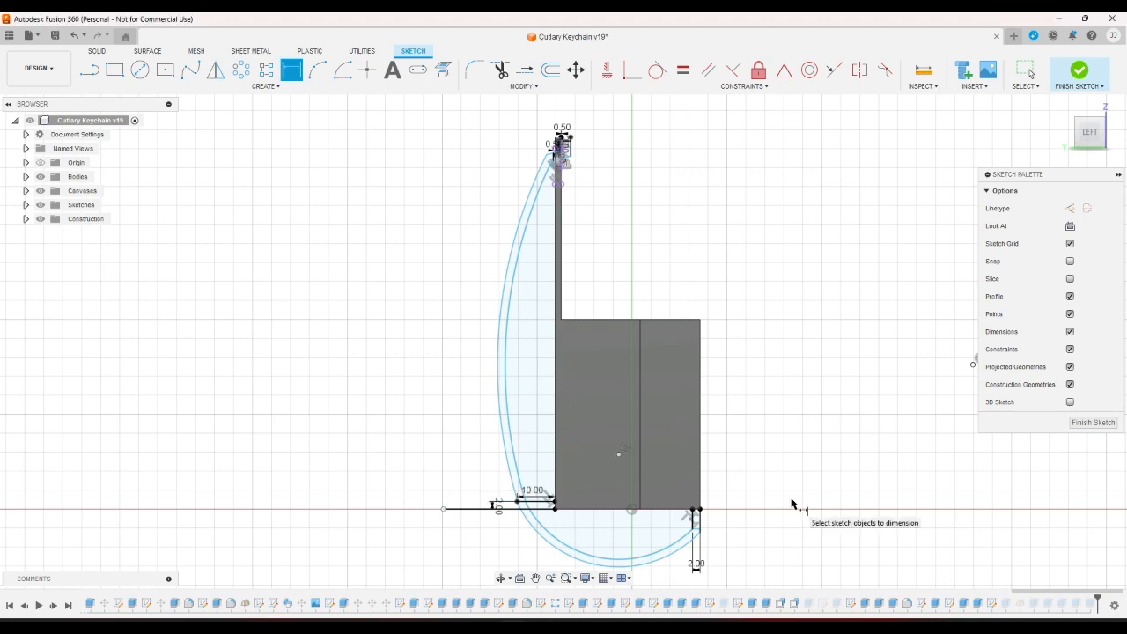
scroll(775, 500, "up", 1)
key("Escape")
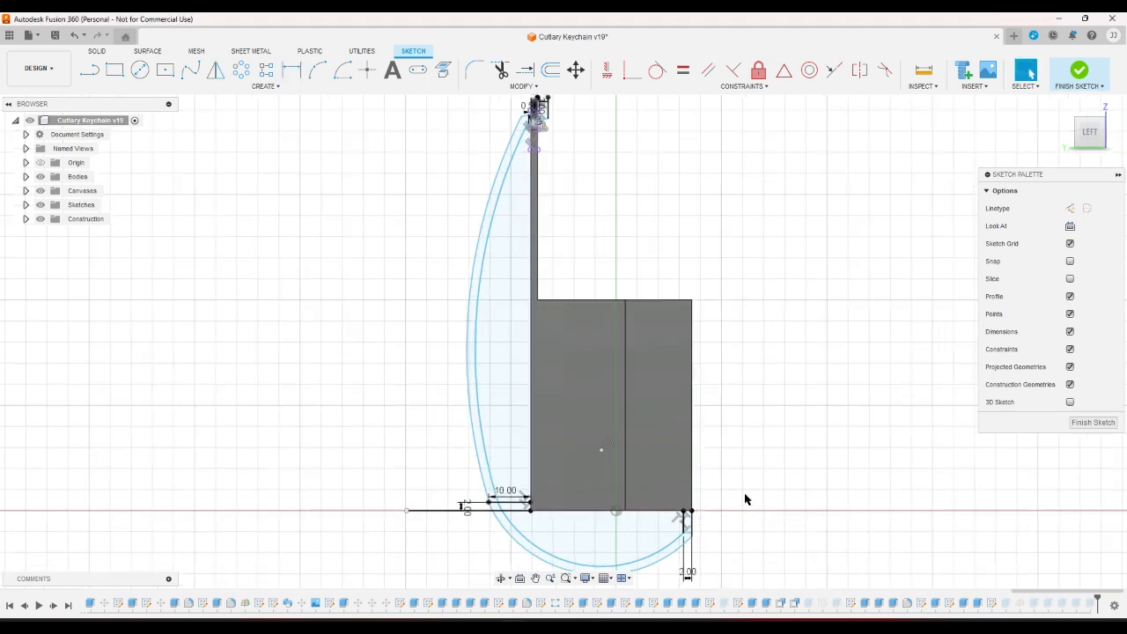
scroll(500, 509, "up", 2)
double_click(502, 493)
type("1")
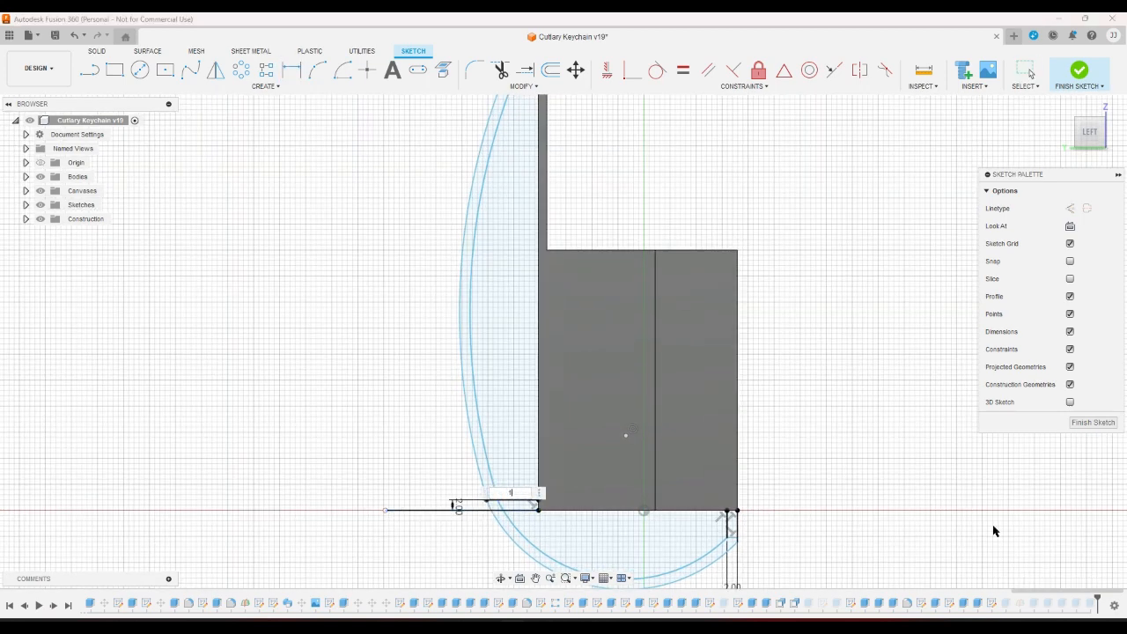
type("5")
key("Return")
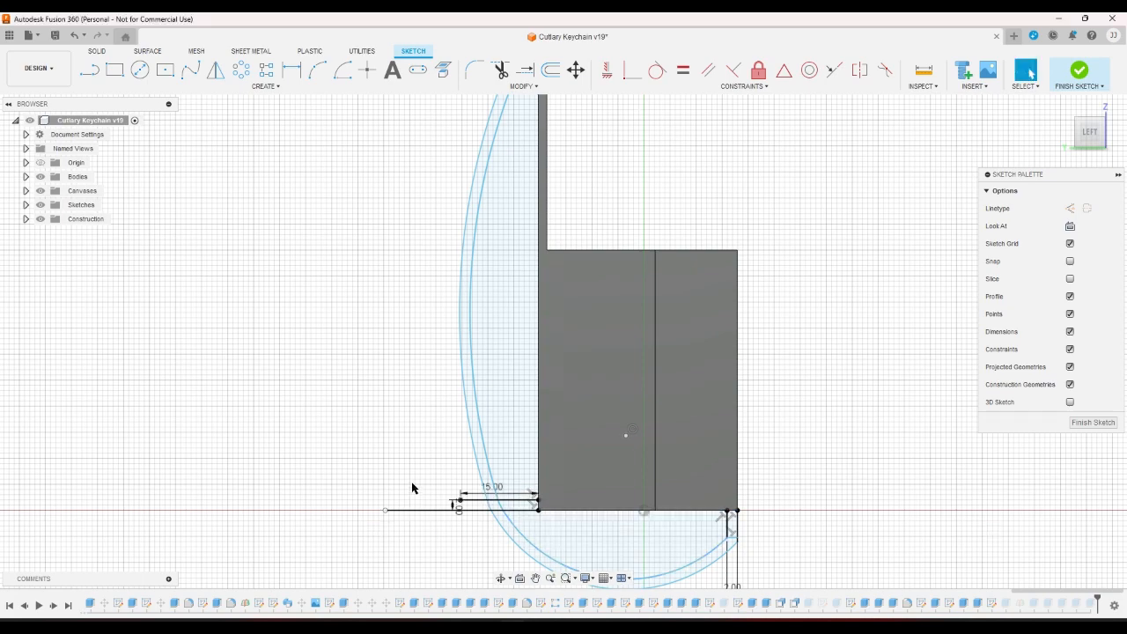
scroll(412, 487, "down", 1)
scroll(412, 487, "down", 1)
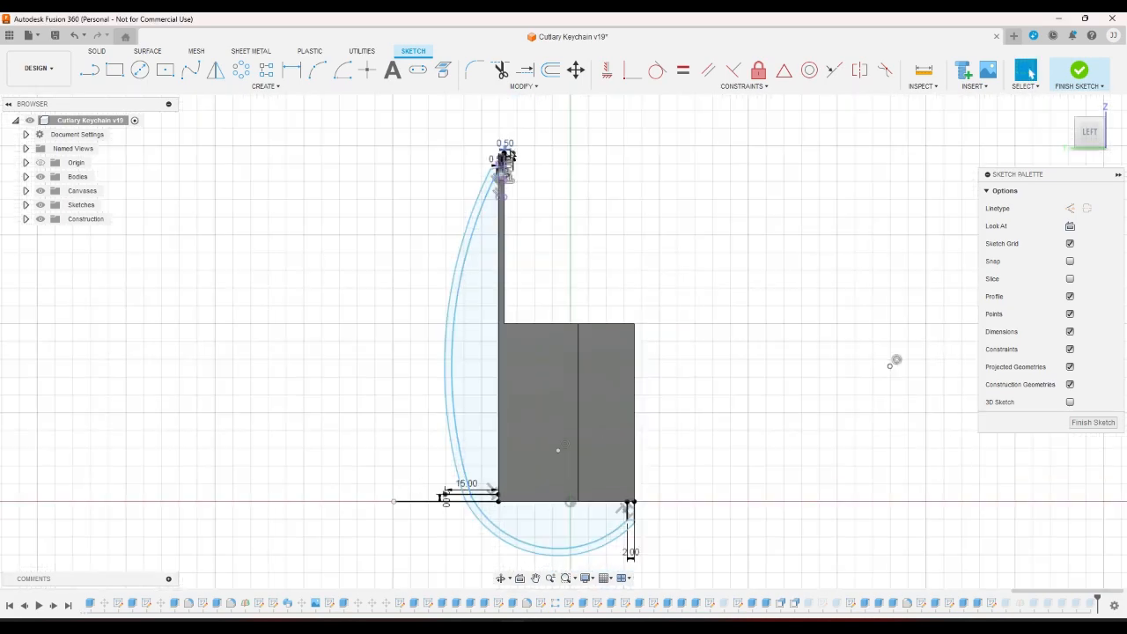
scroll(498, 197, "up", 5)
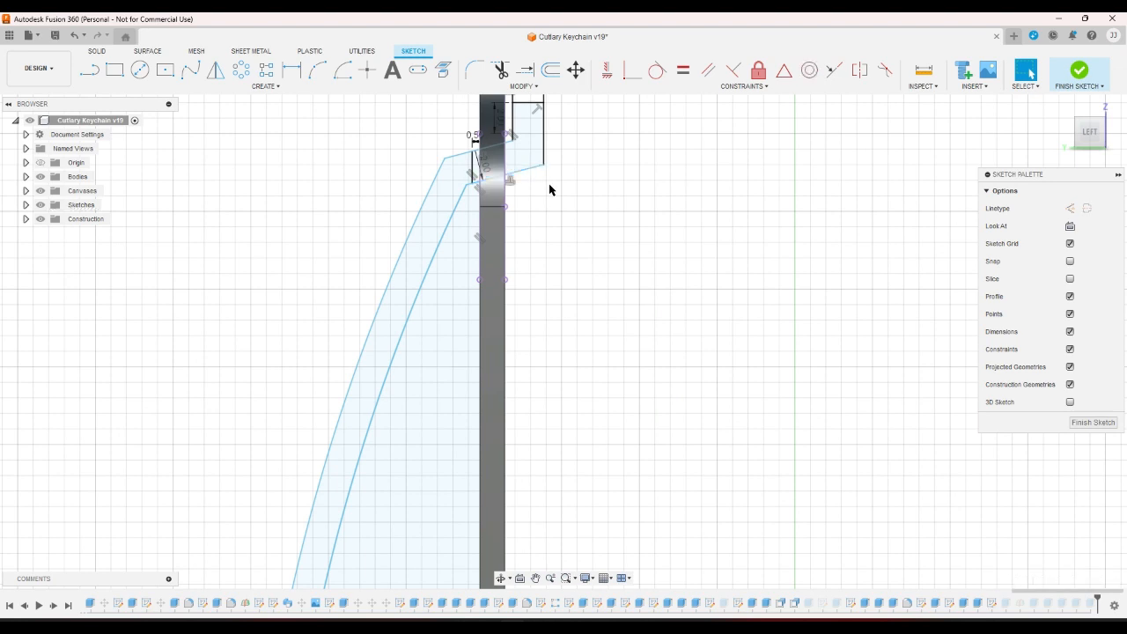
Try to constrain the hook's slanted top line horizontal, then dismiss the solve-failure error.
left_click(533, 169)
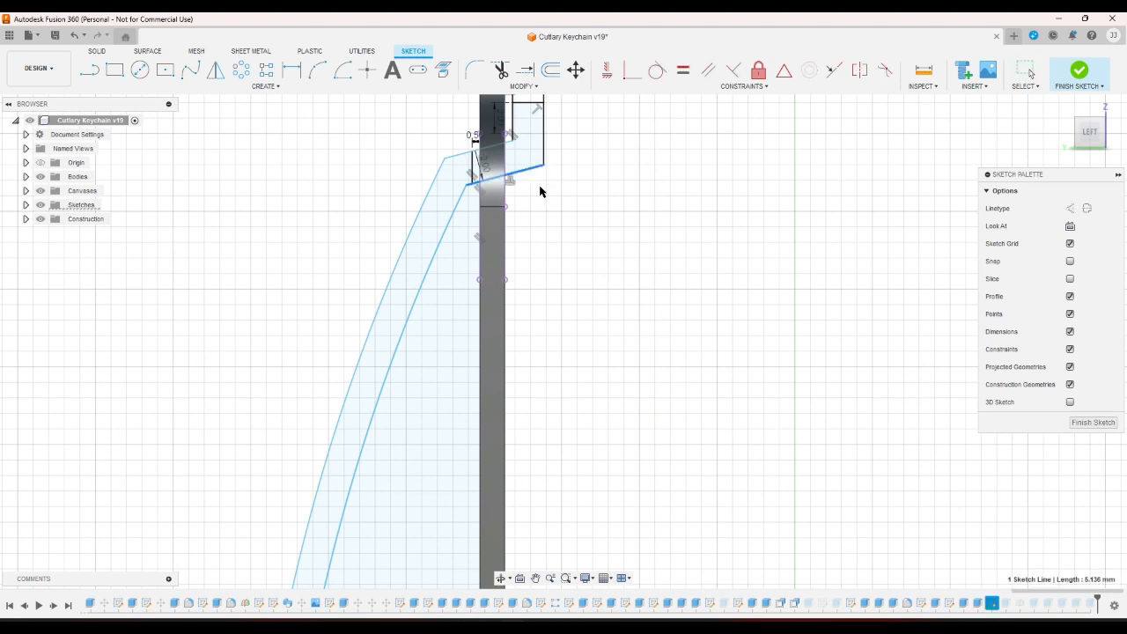
scroll(482, 176, "up", 3)
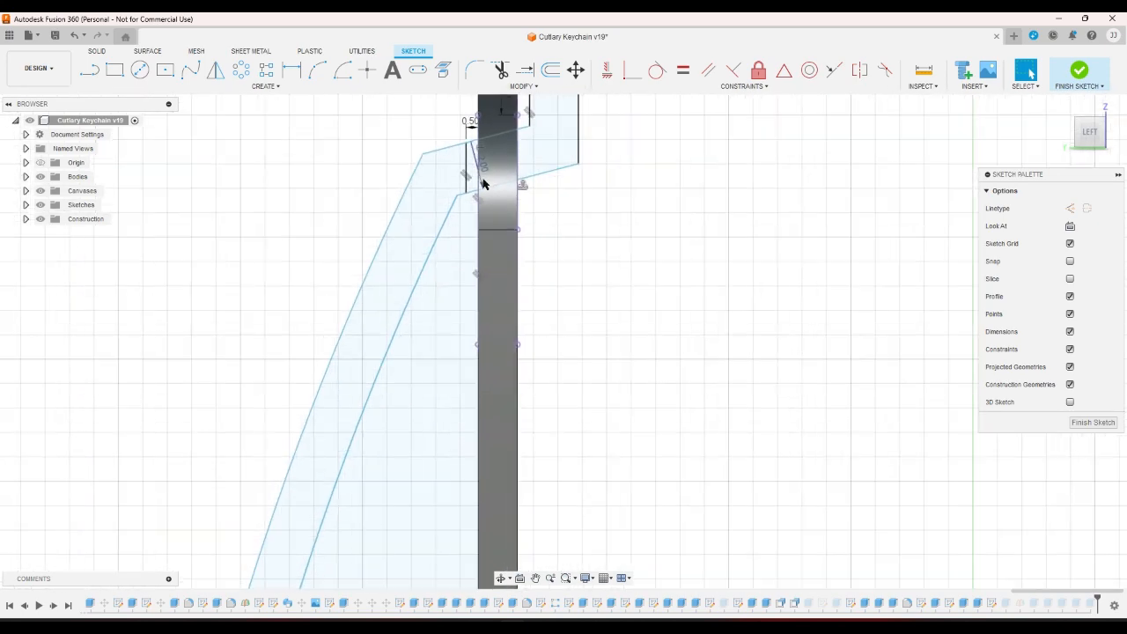
left_click(606, 70)
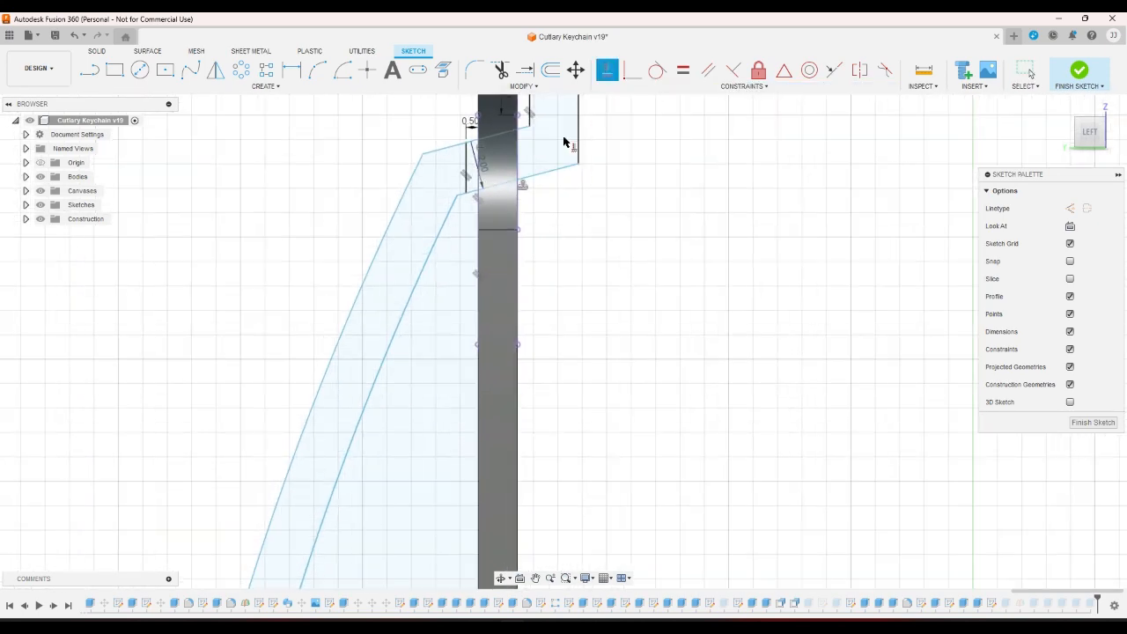
left_click(541, 175)
right_click(727, 308)
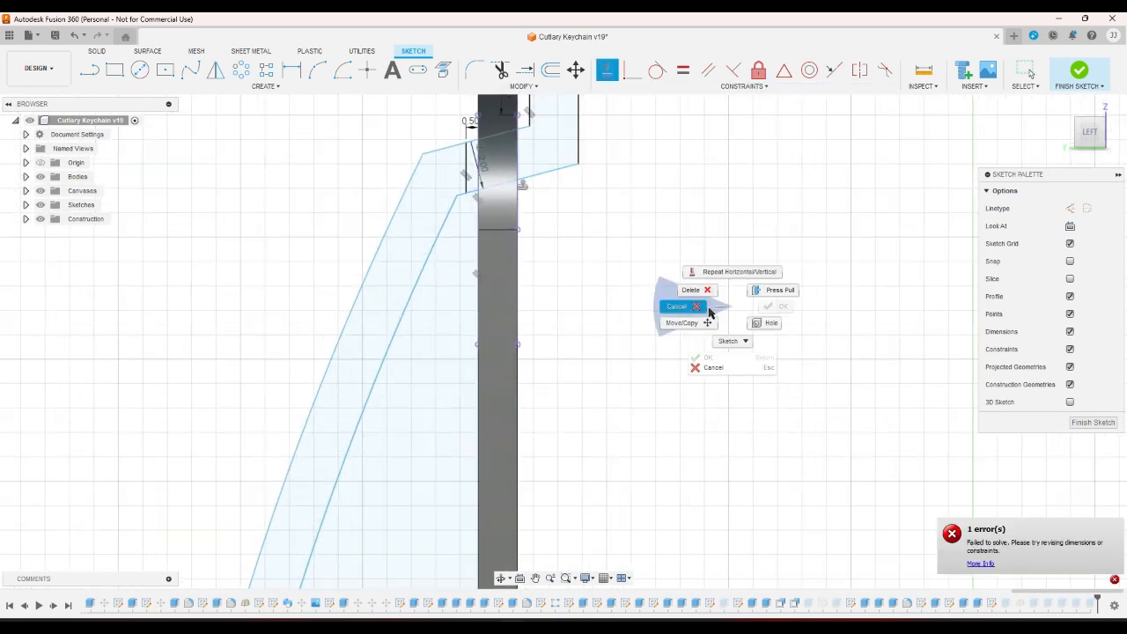
left_click(703, 310)
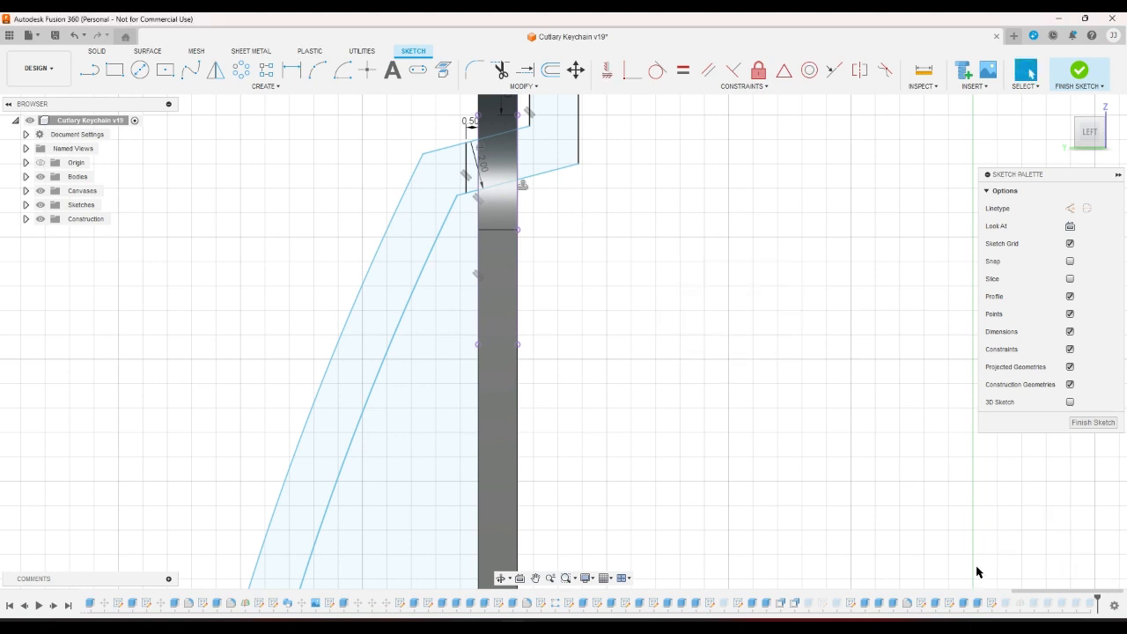
left_click(606, 69)
left_click(550, 172)
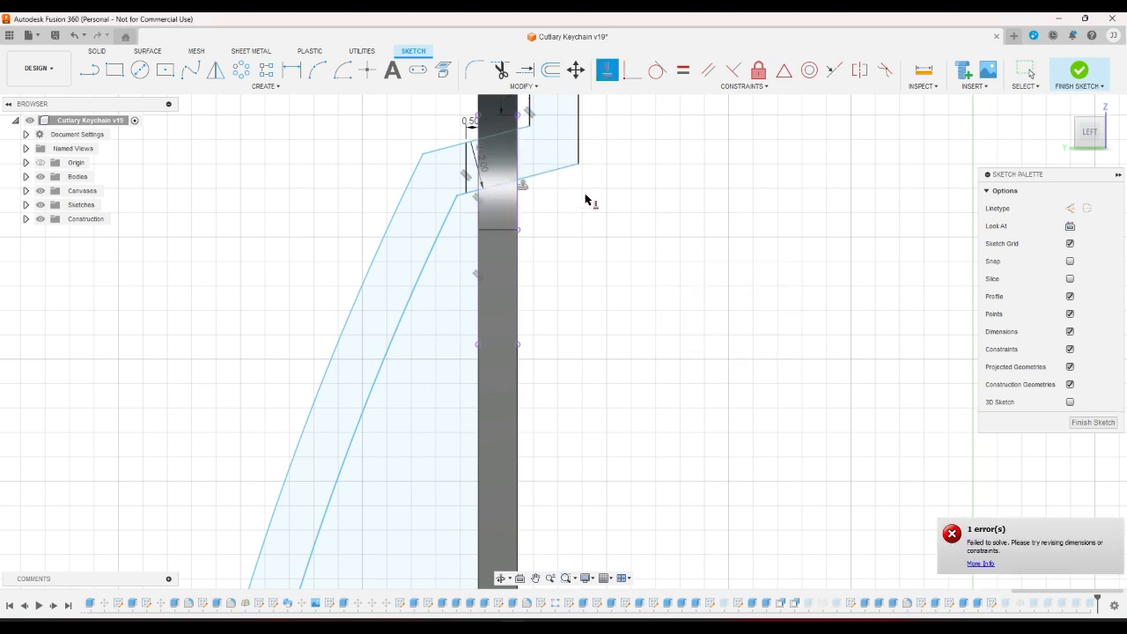
left_click(981, 565)
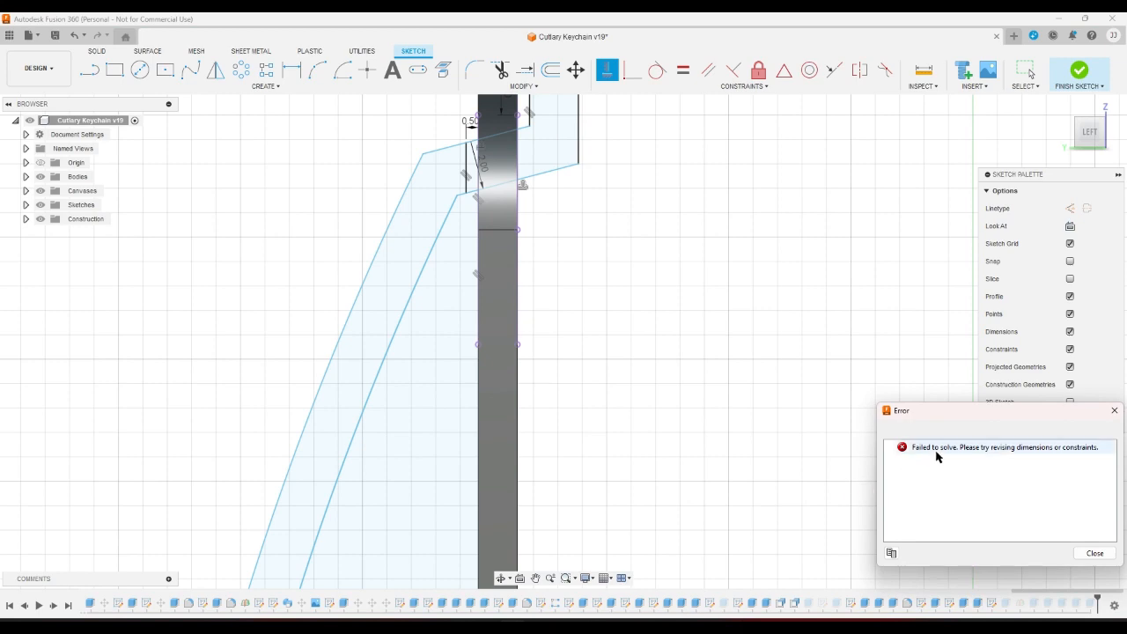
left_click(1095, 553)
scroll(676, 429, "down", 3)
scroll(611, 328, "up", 5)
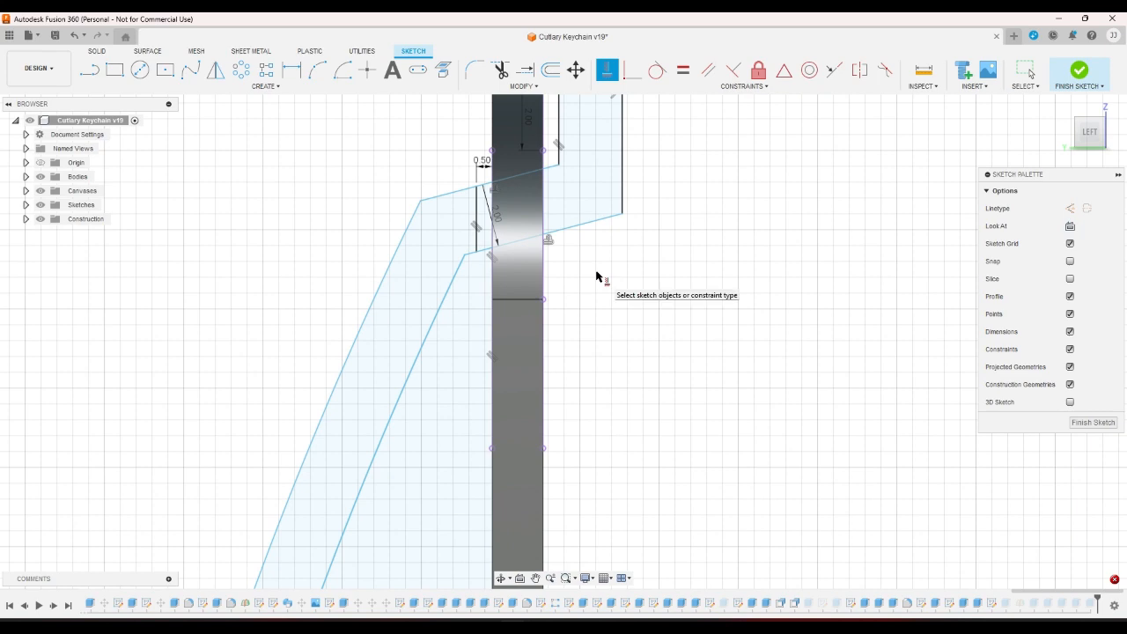
key("Escape")
scroll(638, 291, "down", 4)
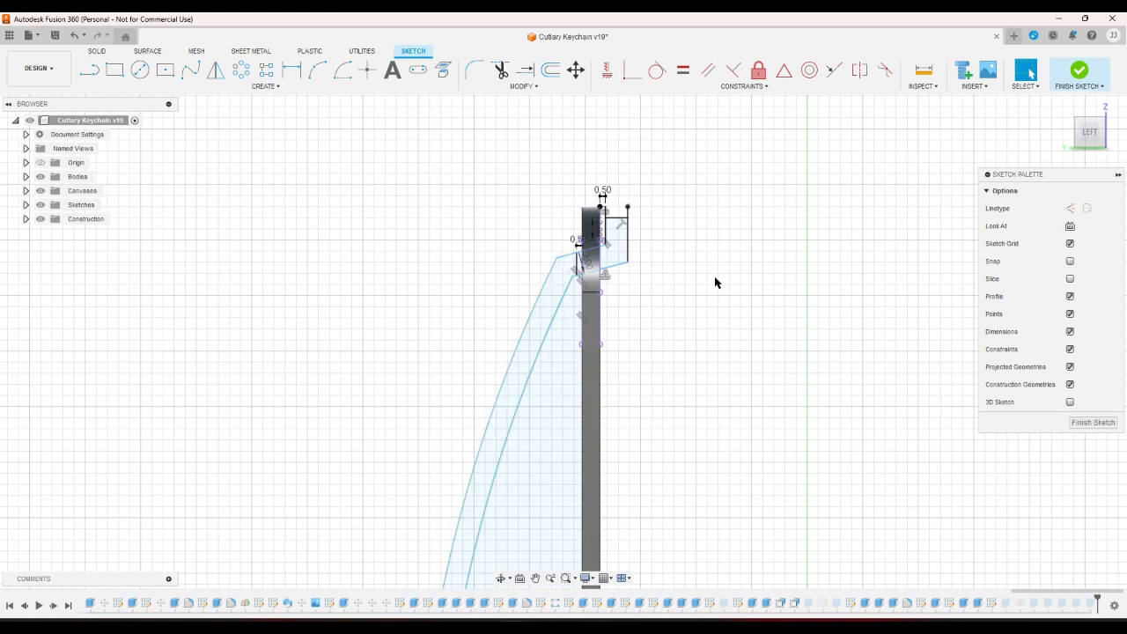
scroll(714, 283, "down", 3)
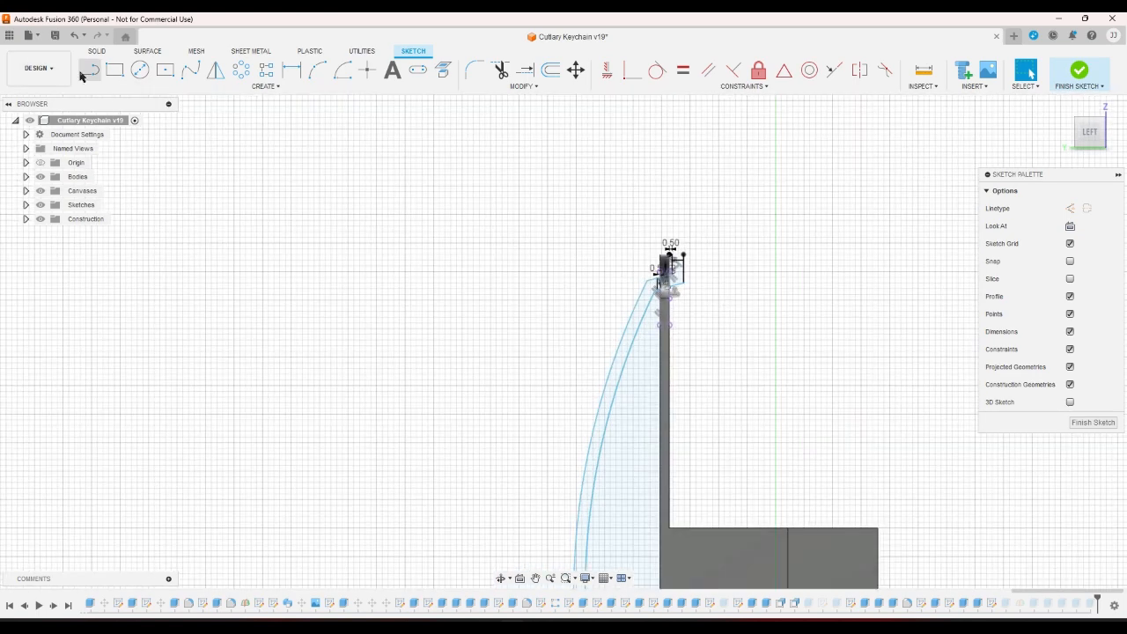
Draw a 0.50 vertical line rising from the body's top corner.
left_click(86, 72)
scroll(696, 224, "up", 5)
right_click(675, 268)
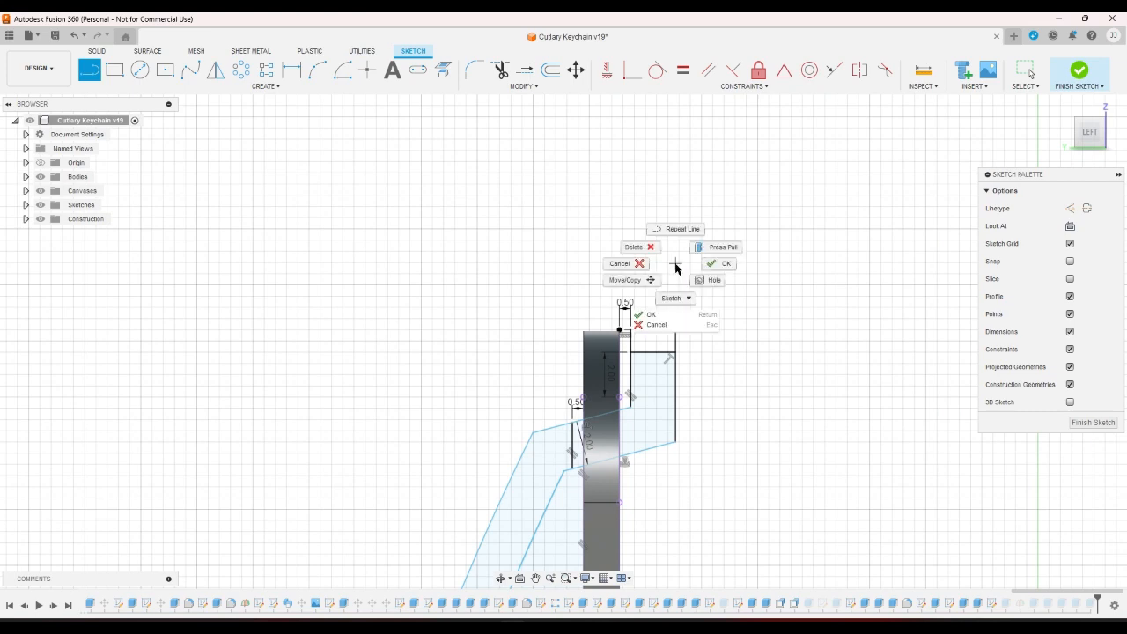
left_click(621, 263)
scroll(635, 344, "up", 2)
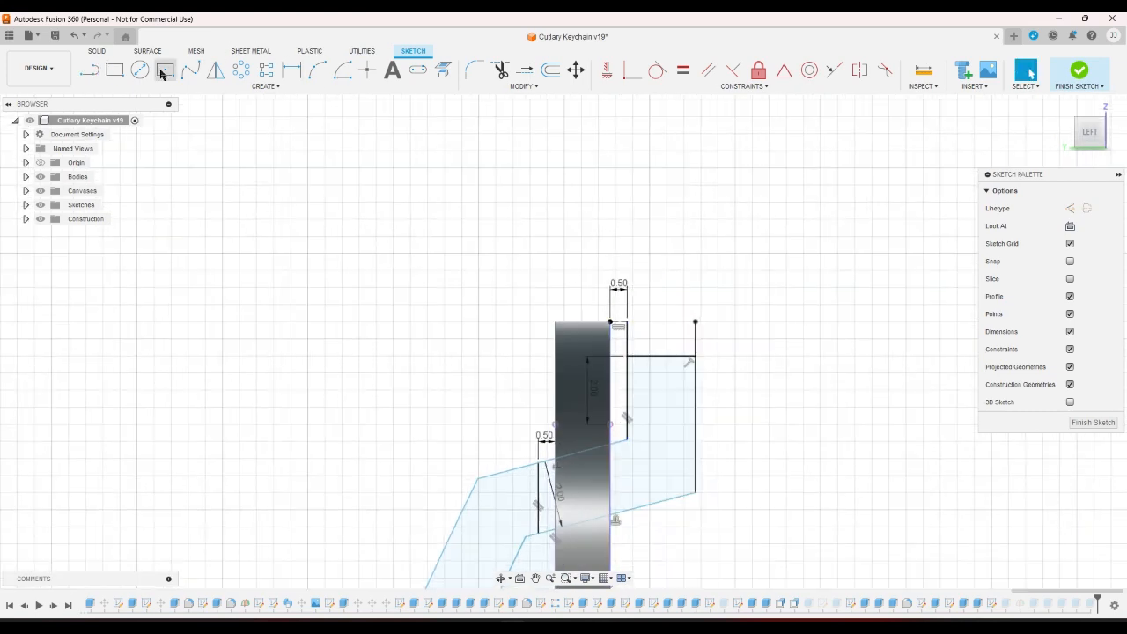
left_click(91, 71)
left_click(610, 323)
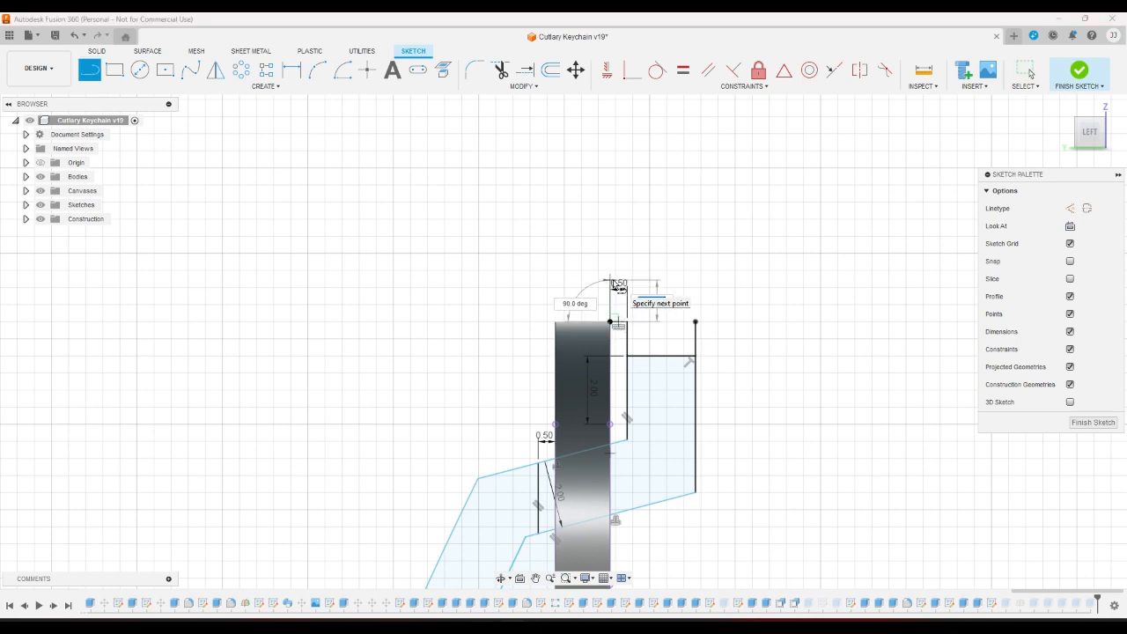
key("Return")
key("Escape")
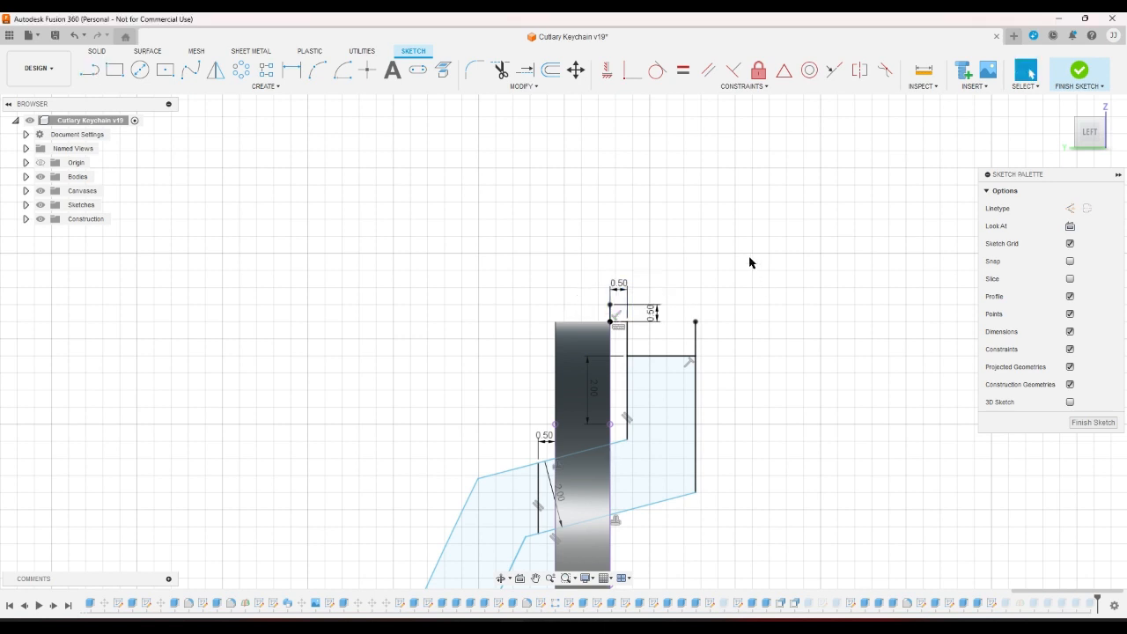
Change the vertical wall dimension from 2.00 to 3.50.
left_click(293, 71)
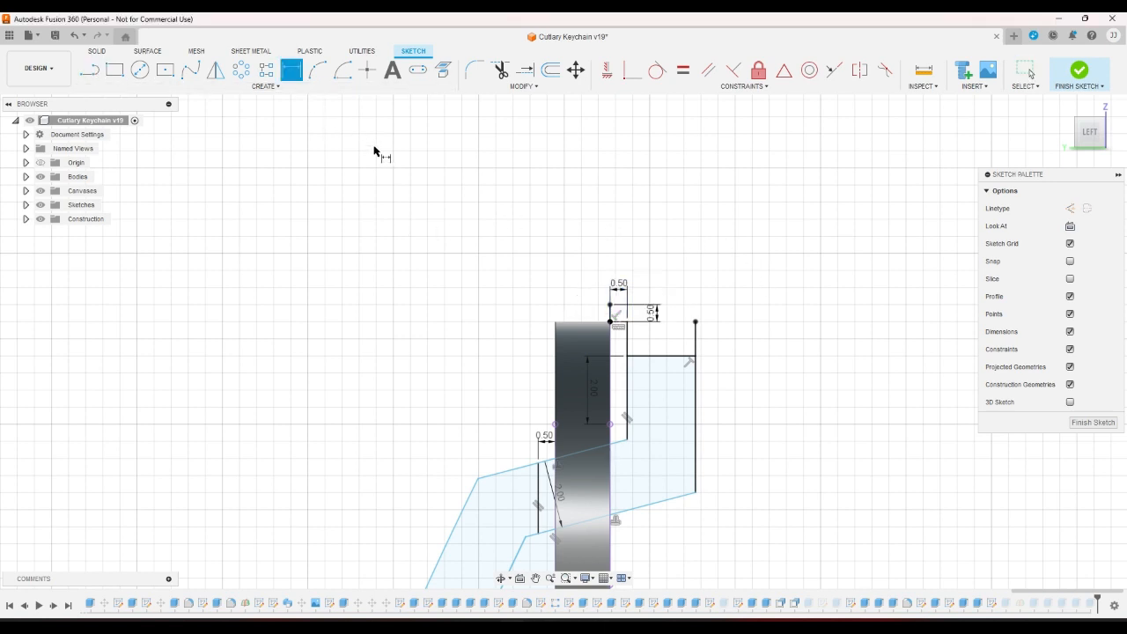
left_click(611, 304)
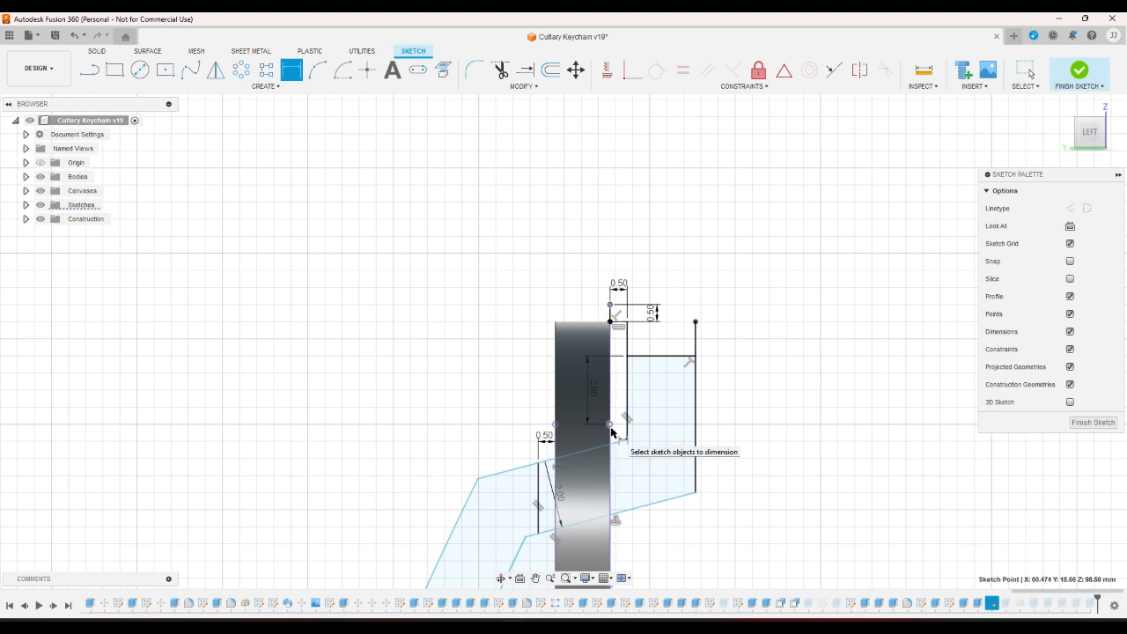
left_click(609, 424)
right_click(755, 383)
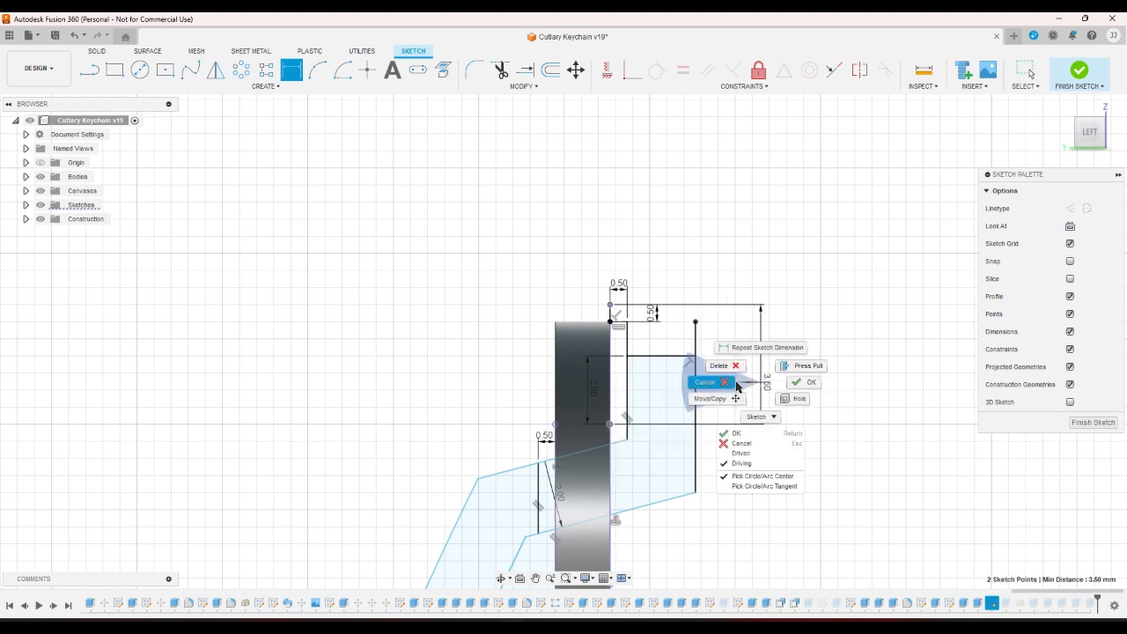
left_click(792, 383)
double_click(593, 387)
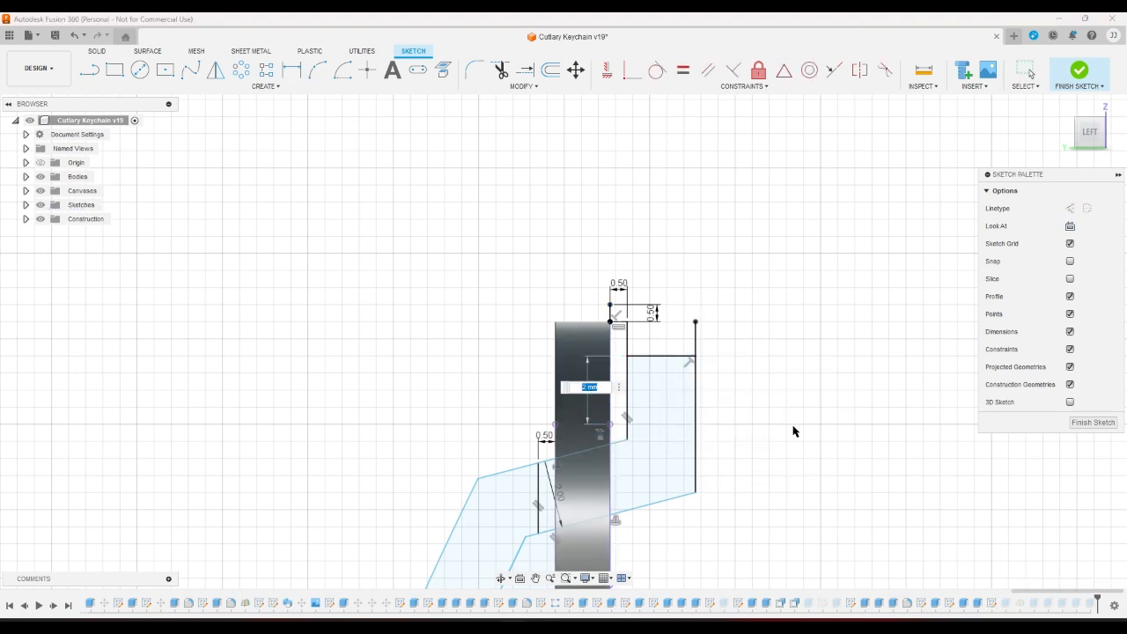
key("Return")
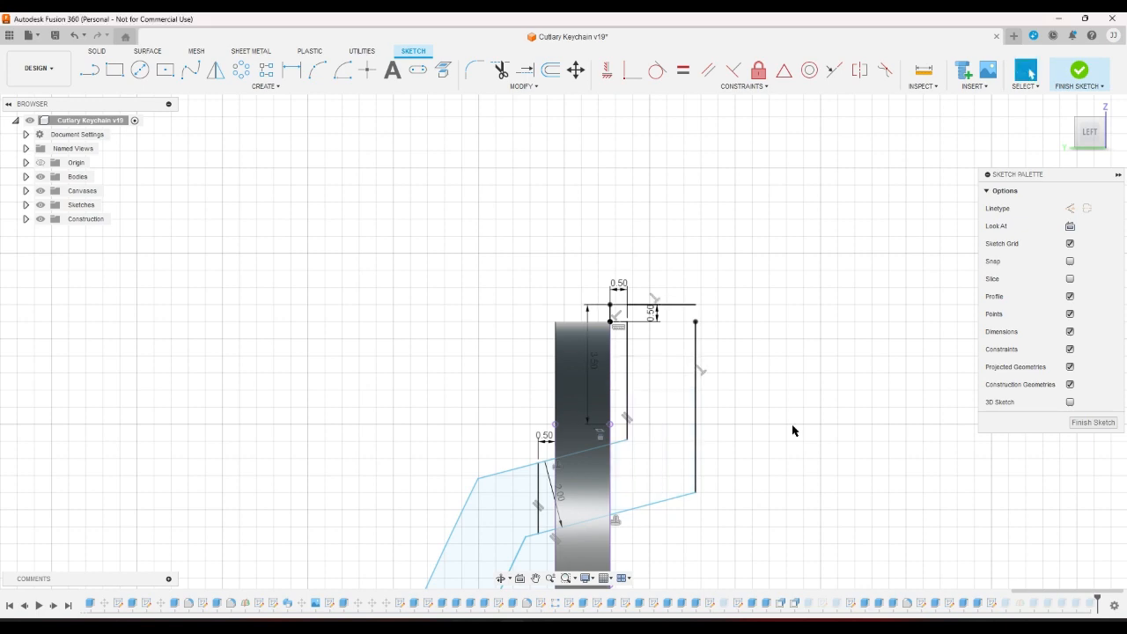
scroll(717, 297, "up", 5)
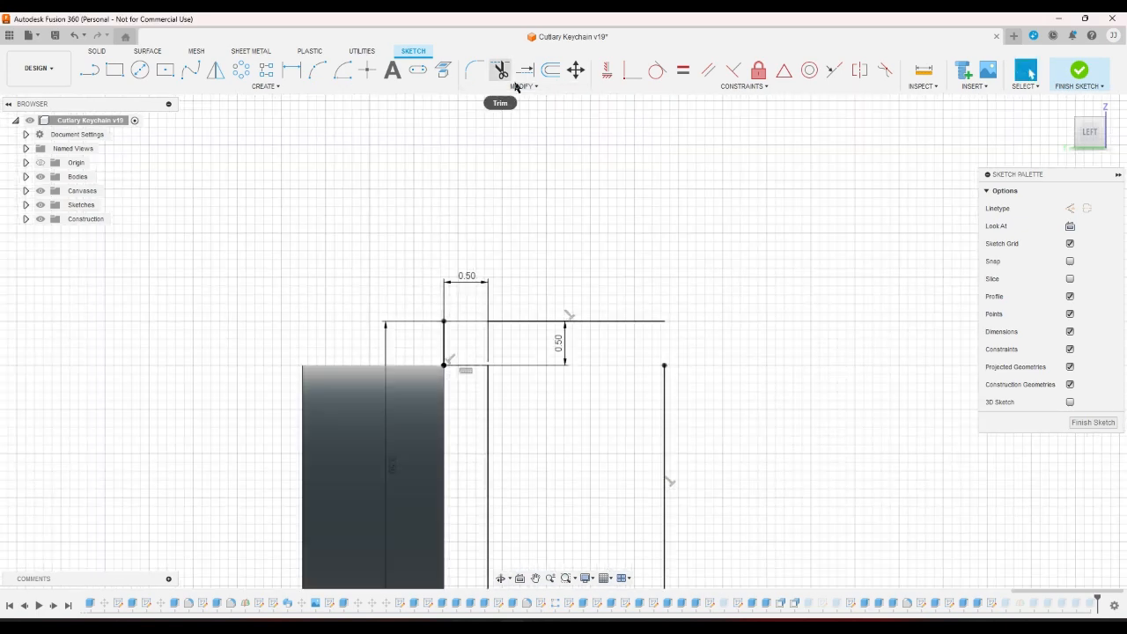
Extend the inner and outer offset lines up to the top line, closing the profile.
left_click(664, 364)
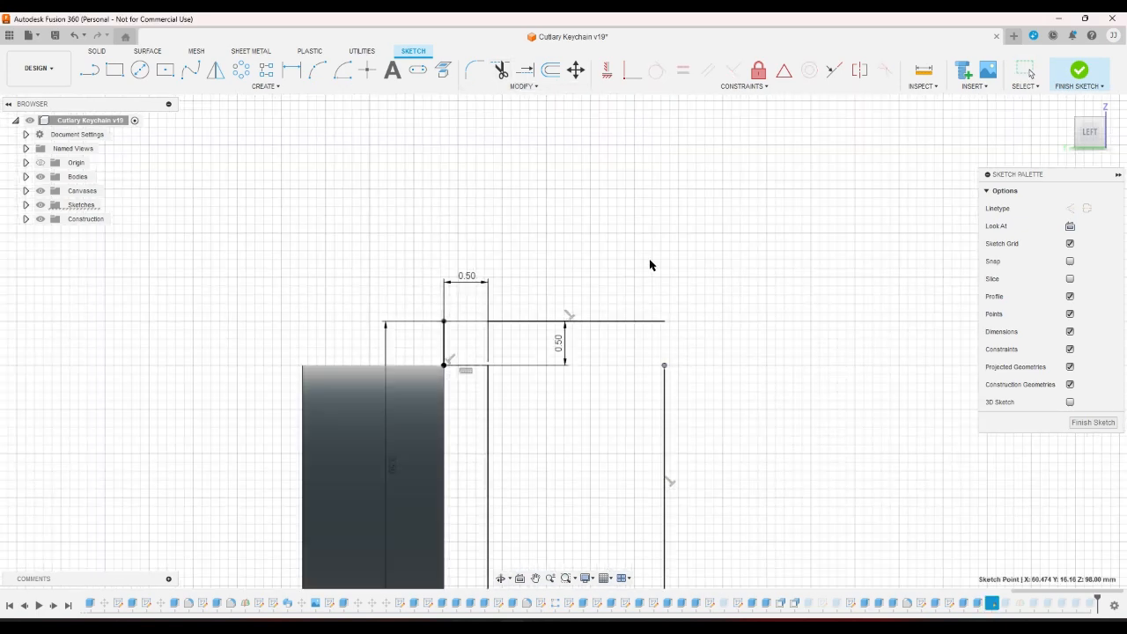
left_click(695, 319)
left_click(665, 364)
left_click(680, 296)
scroll(523, 354, "up", 2)
scroll(519, 366, "up", 2)
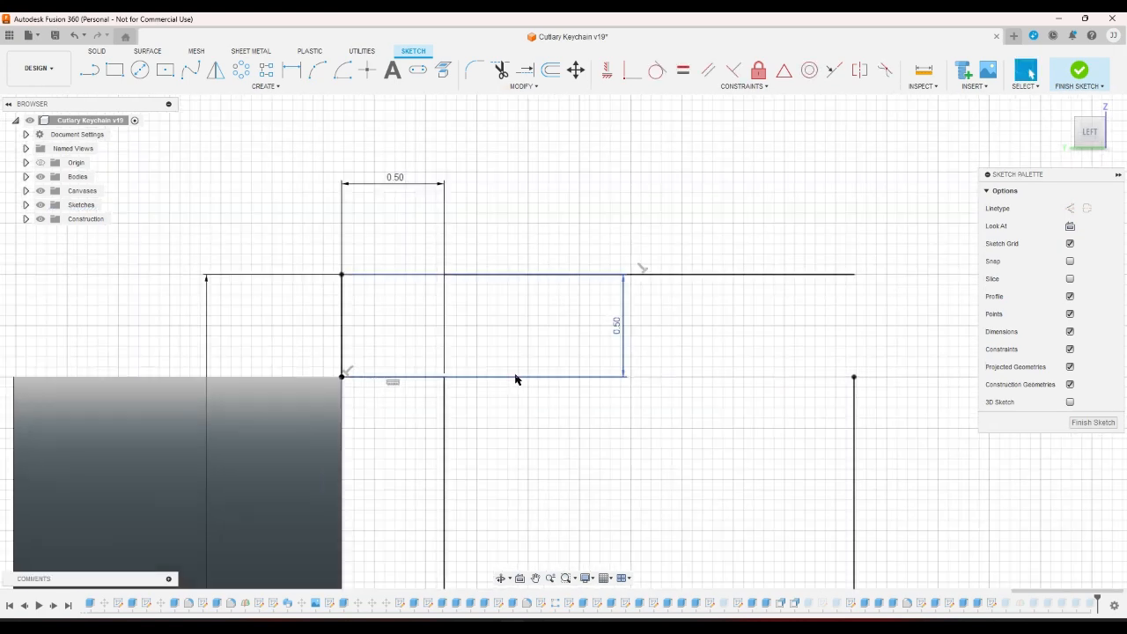
scroll(426, 300, "down", 3)
left_click(89, 69)
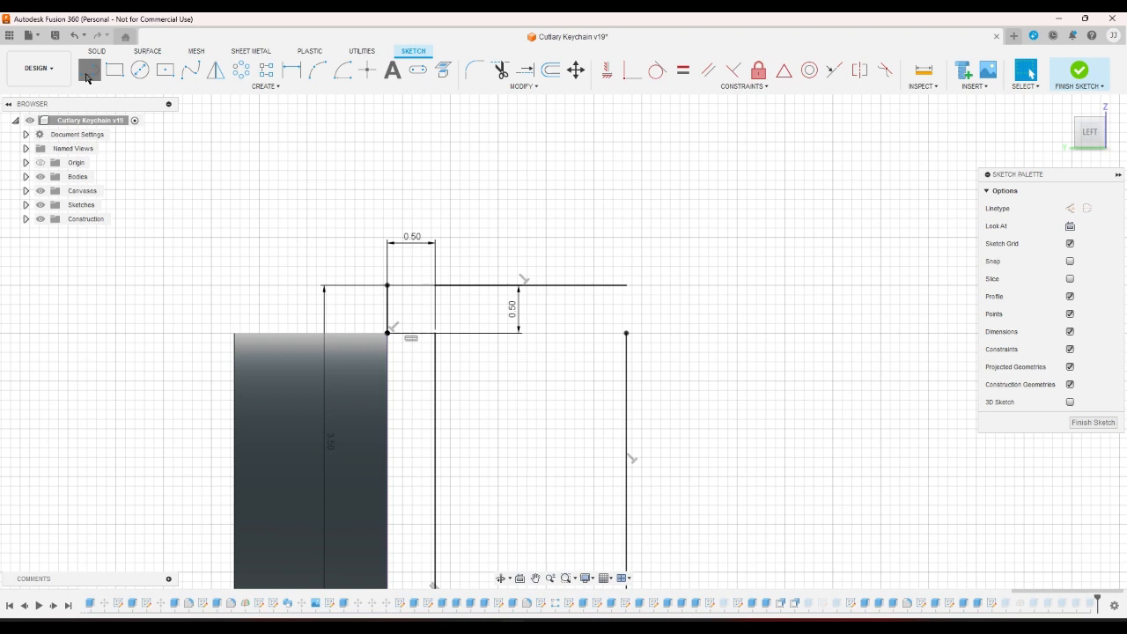
left_click(629, 334)
right_click(680, 333)
left_click(657, 334)
left_click(89, 78)
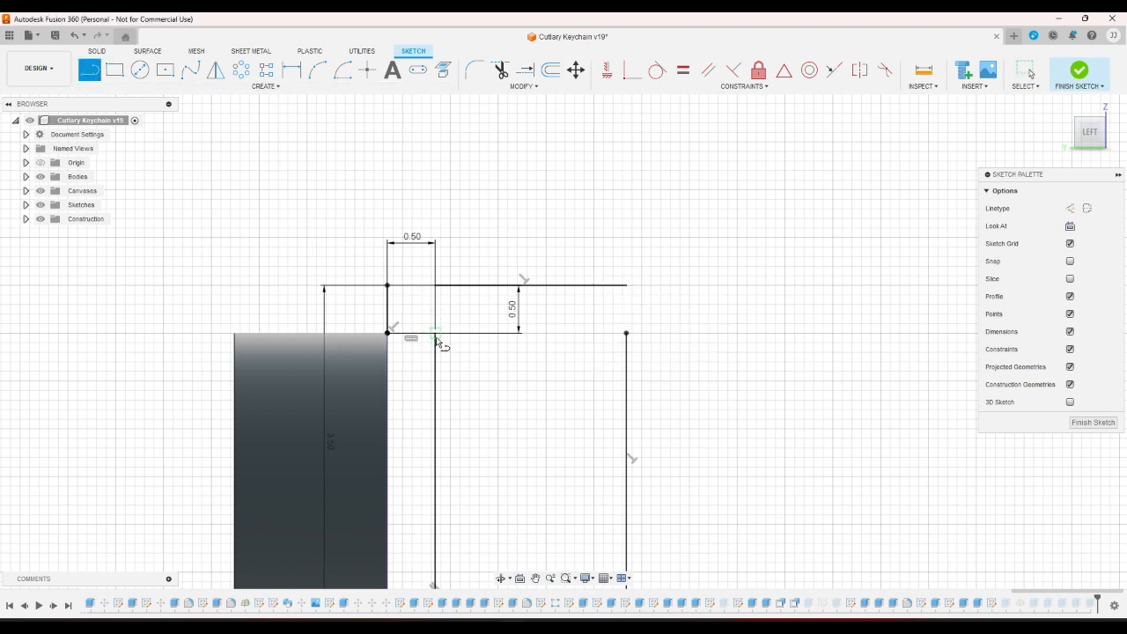
left_click(436, 336)
left_click(434, 287)
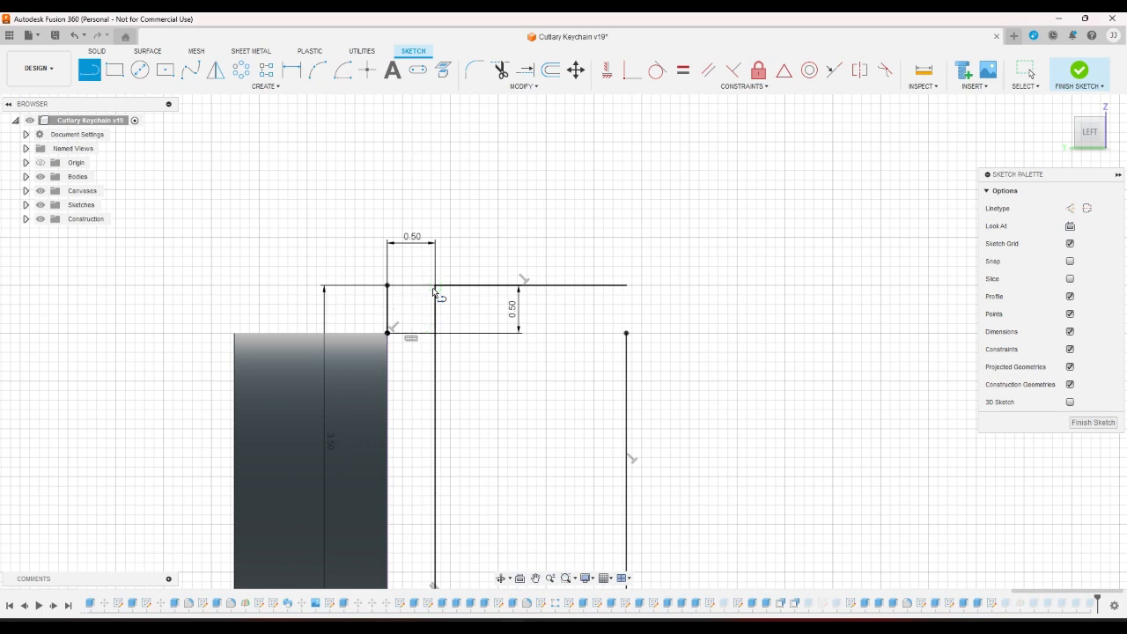
left_click(627, 334)
left_click(627, 286)
Draw a closed box 2.00 tall sitting on the body's top edge.
scroll(788, 361, "down", 2)
scroll(614, 232, "up", 1)
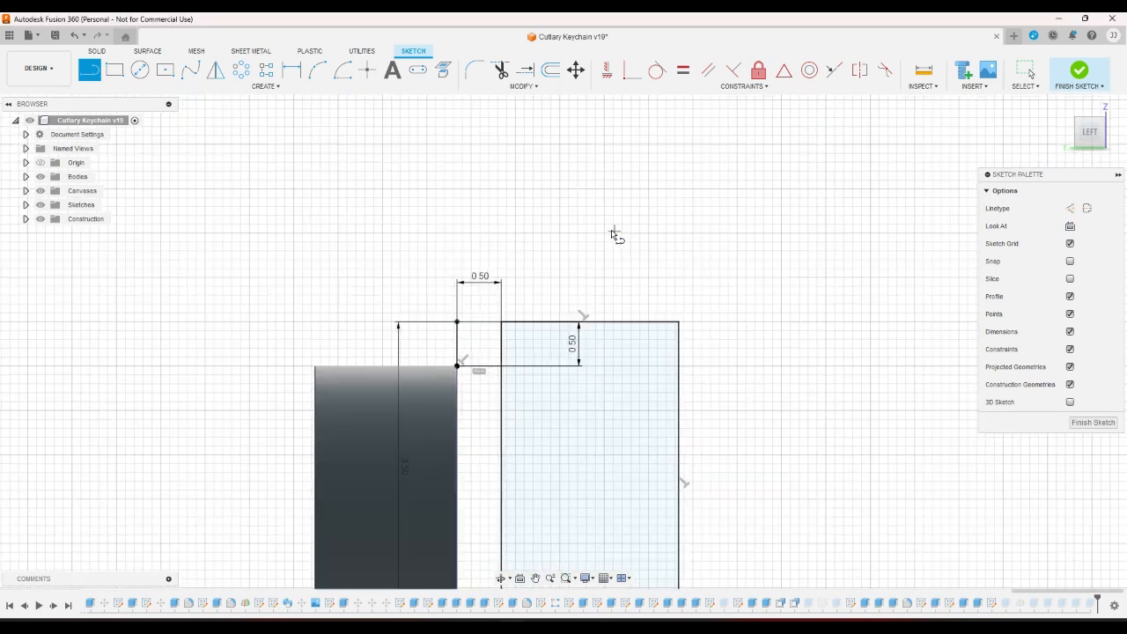
scroll(614, 233, "up", 1)
left_click(492, 334)
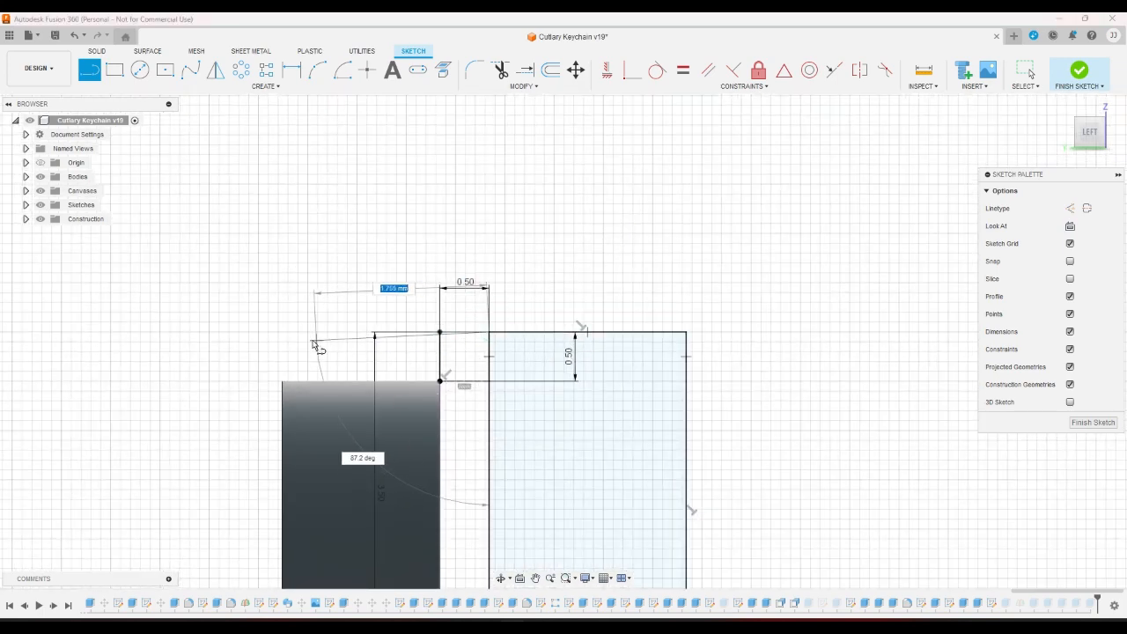
left_click(280, 331)
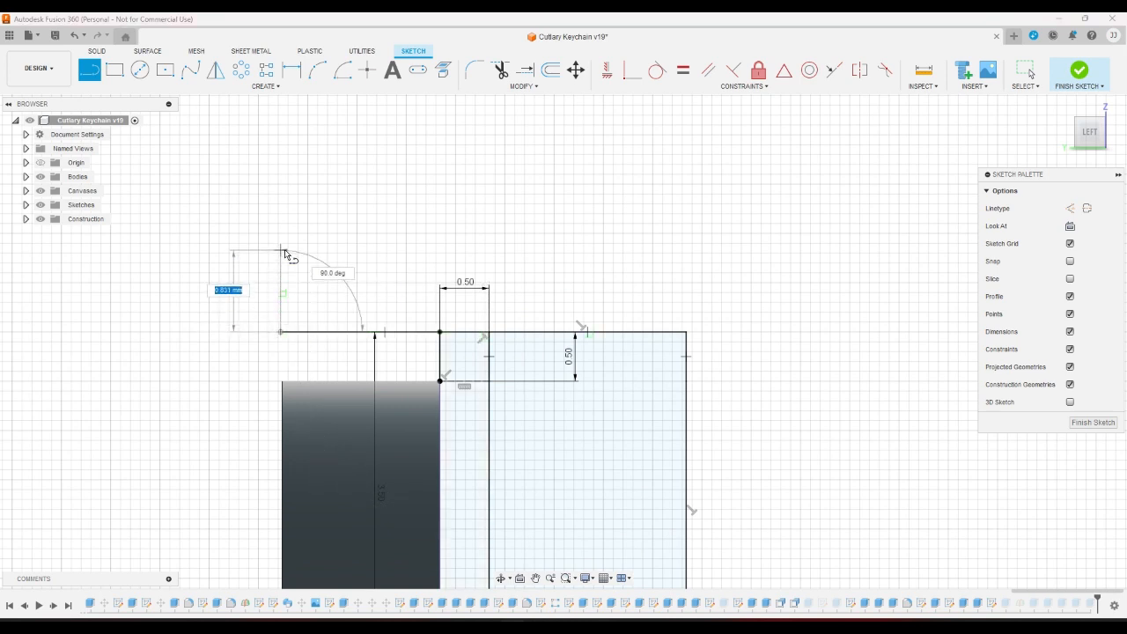
key("Return")
key("Escape")
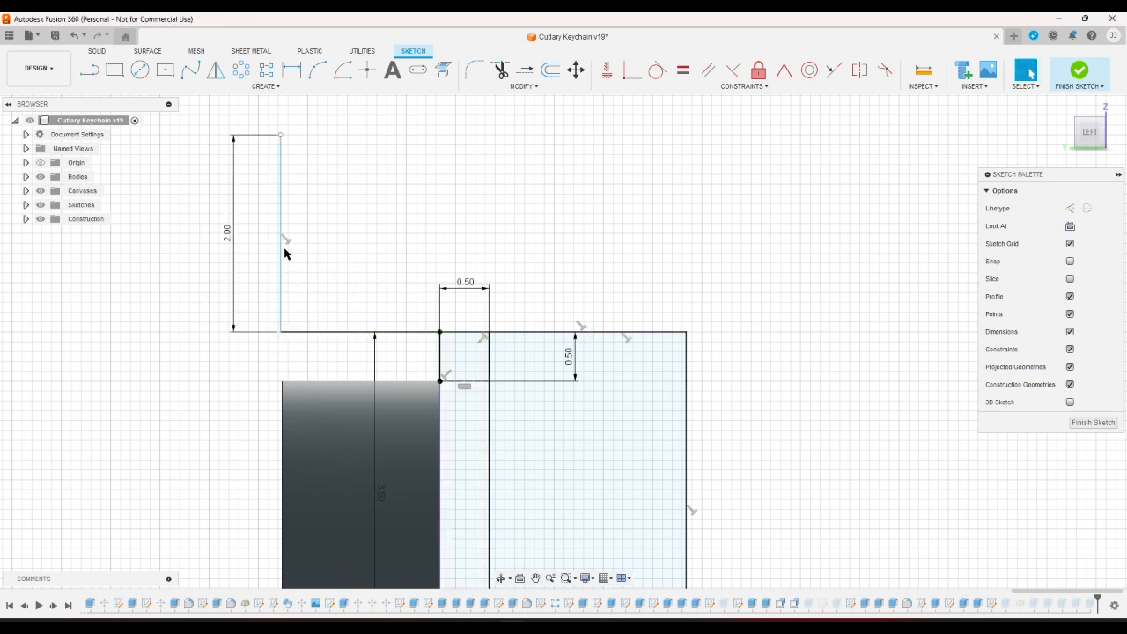
key("l")
left_click(280, 134)
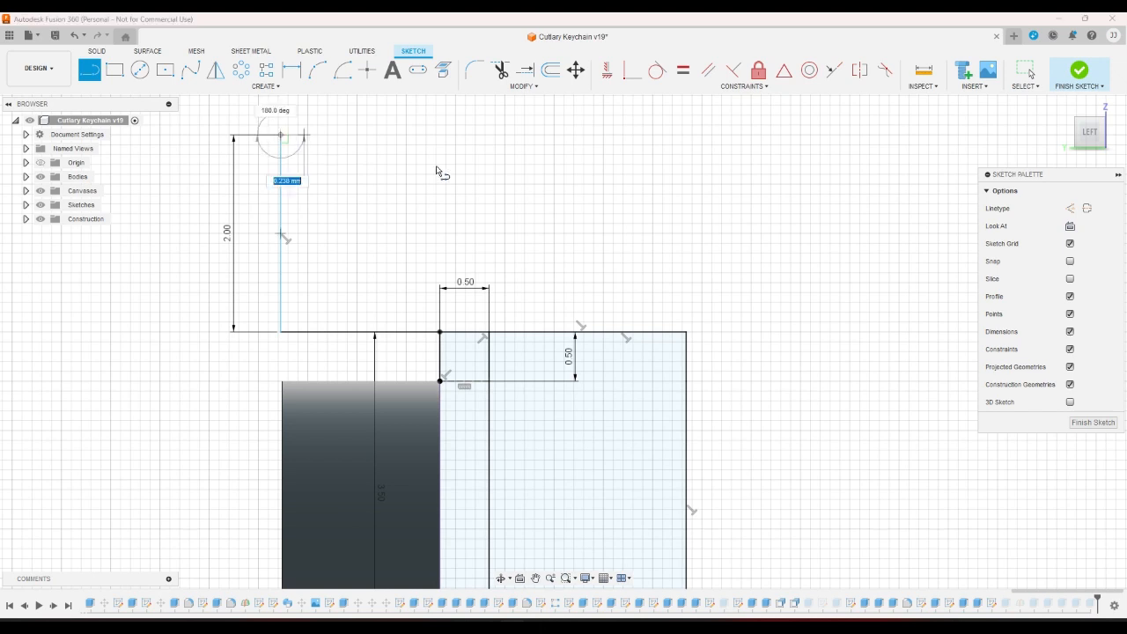
left_click(692, 135)
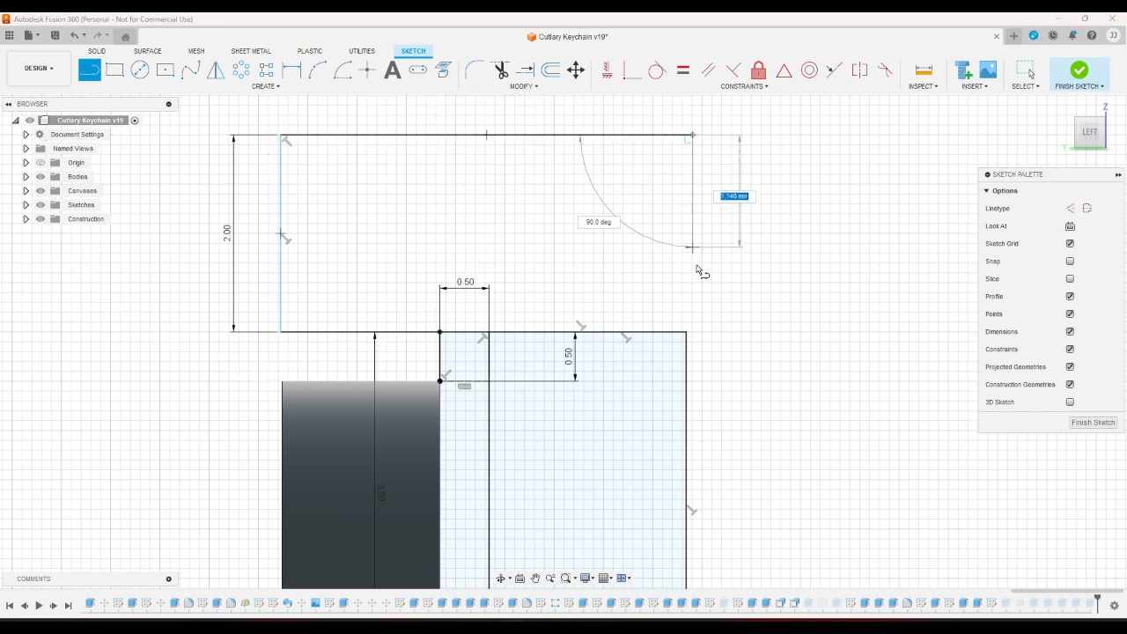
left_click(688, 332)
Make the box's right edge collinear with the lower right edge.
left_click(834, 70)
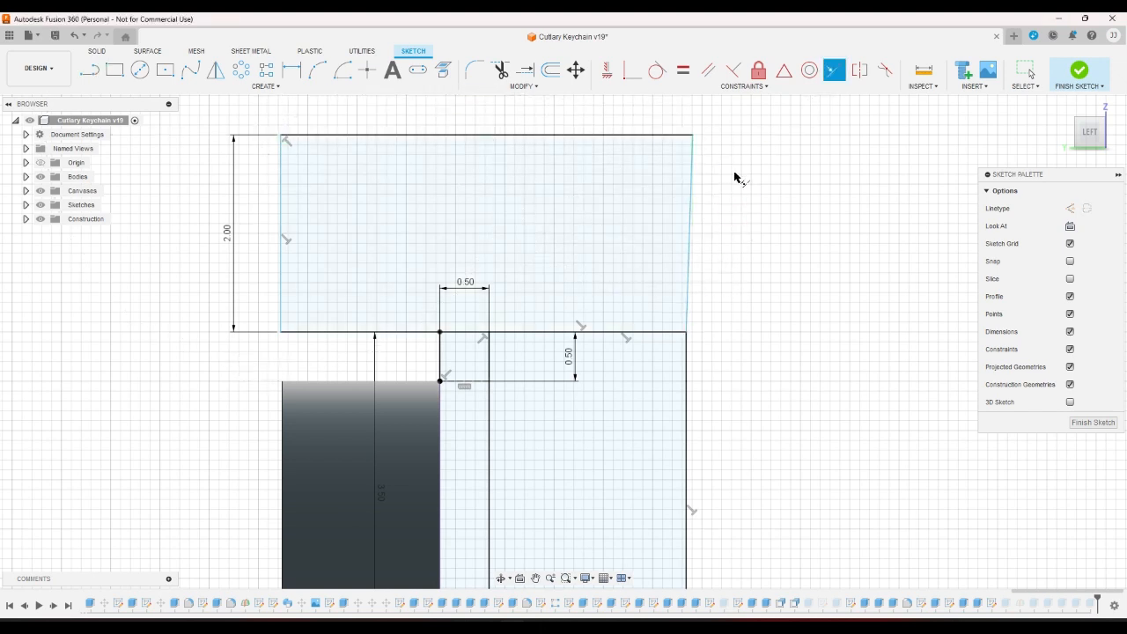
left_click(689, 233)
left_click(686, 349)
right_click(726, 344)
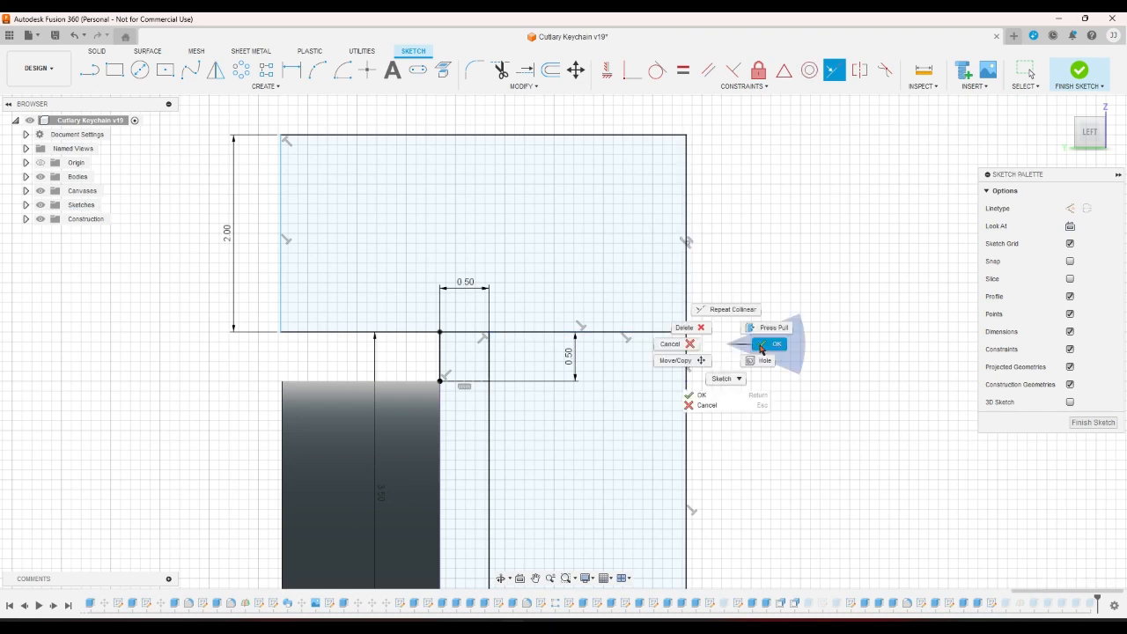
left_click(760, 344)
scroll(759, 344, "down", 3)
scroll(757, 350, "down", 3)
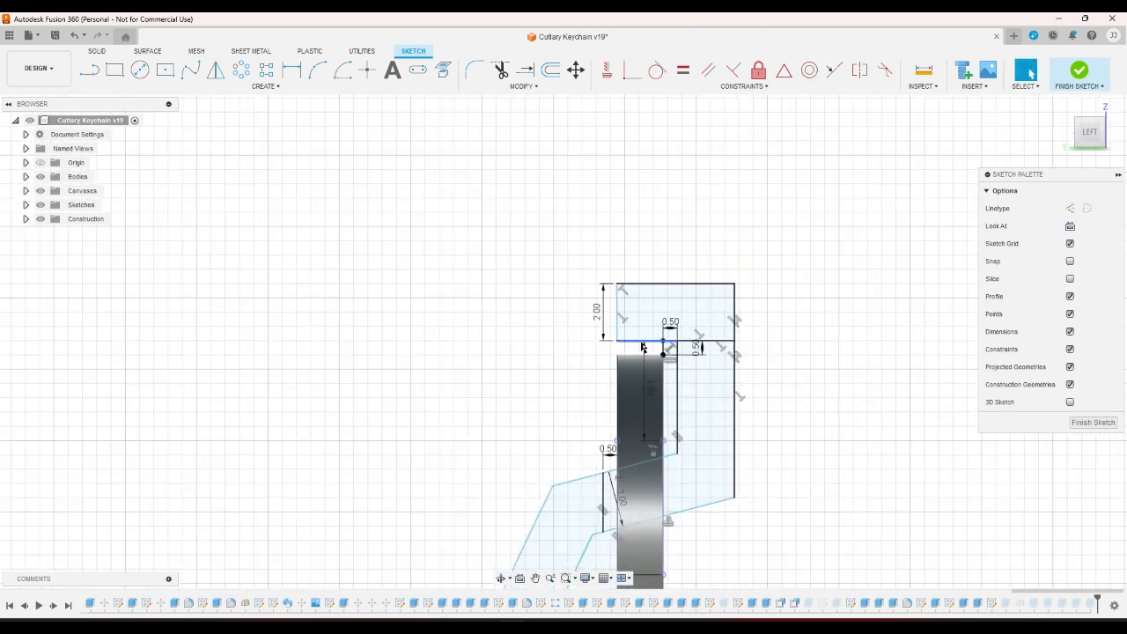
Apply a symmetry constraint between the left vertical line and the box's left edge.
scroll(637, 343, "up", 2)
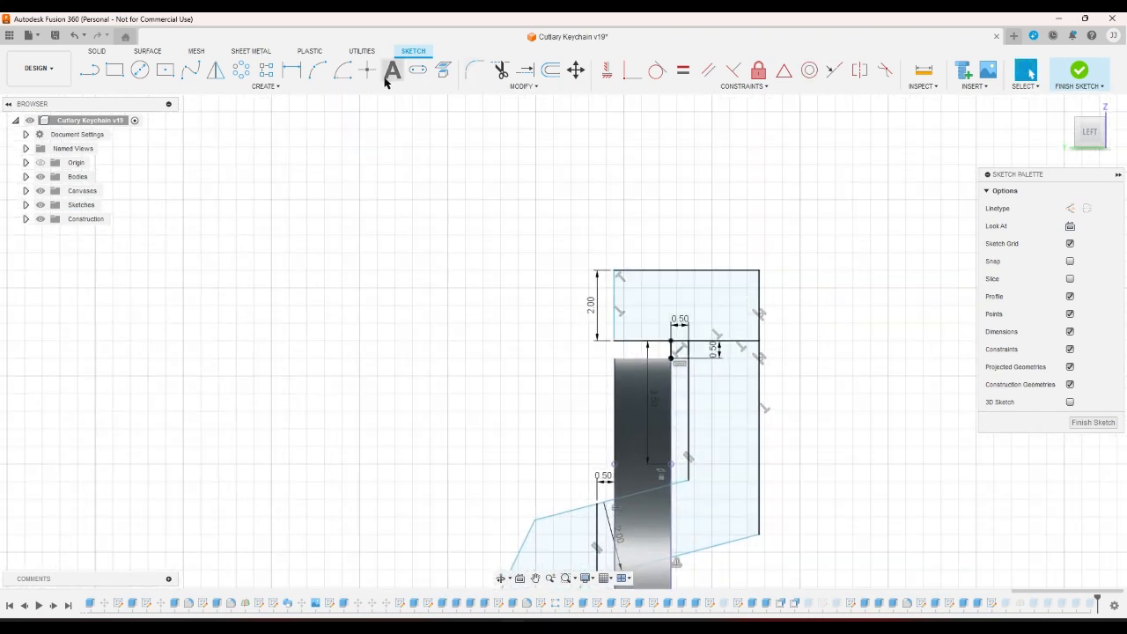
left_click(834, 69)
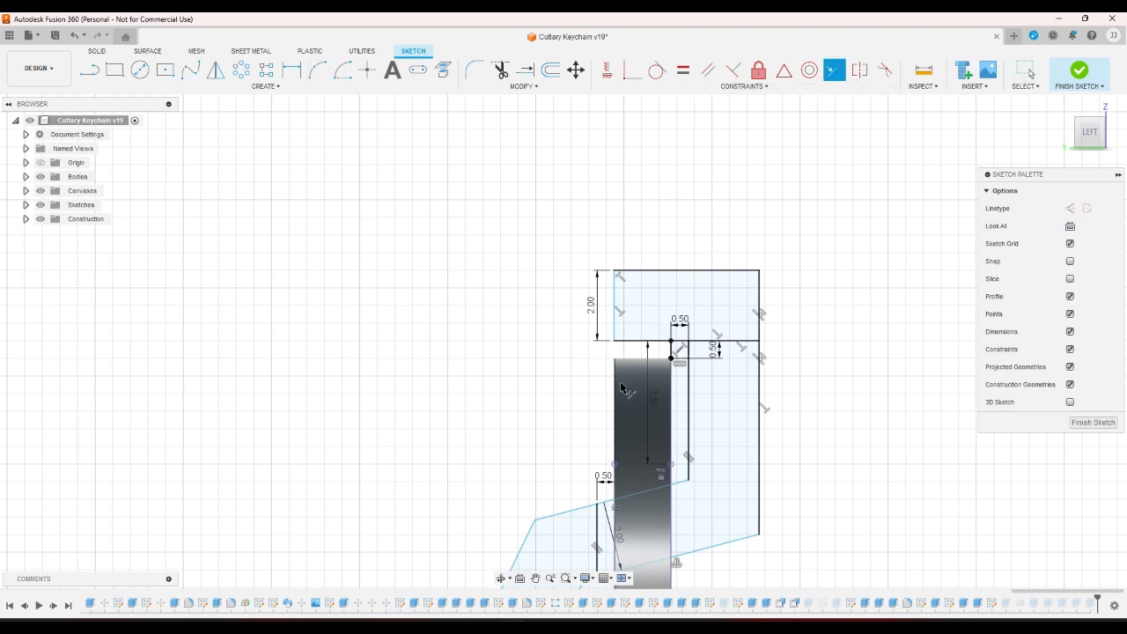
left_click(614, 482)
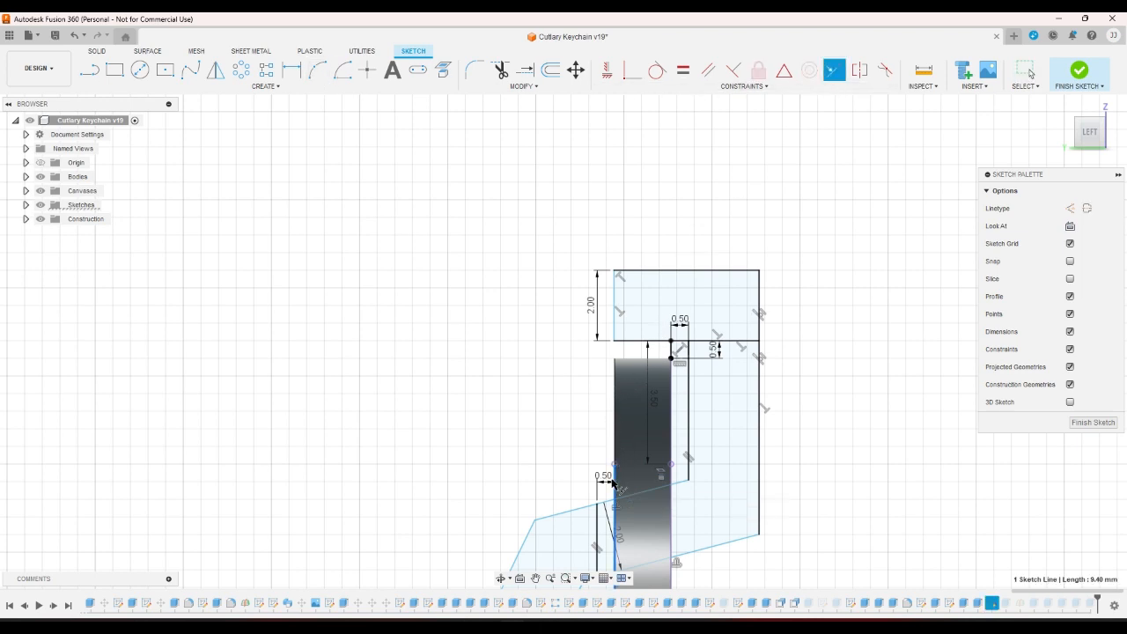
left_click(613, 312)
right_click(649, 224)
left_click(692, 227)
scroll(674, 250, "down", 2)
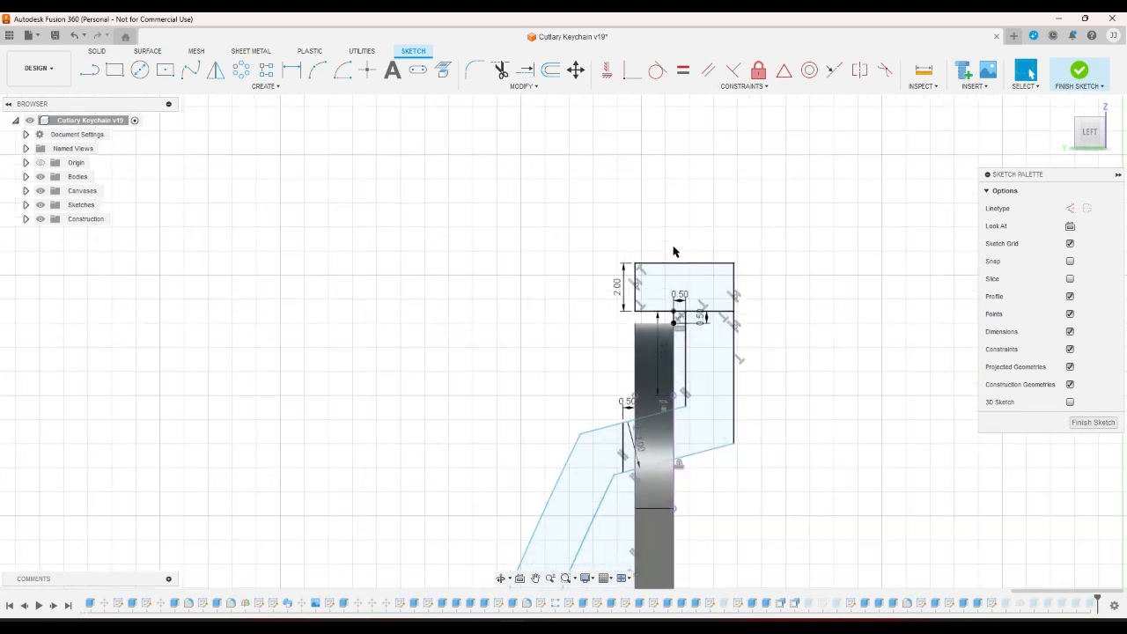
scroll(673, 251, "down", 2)
scroll(807, 267, "down", 8)
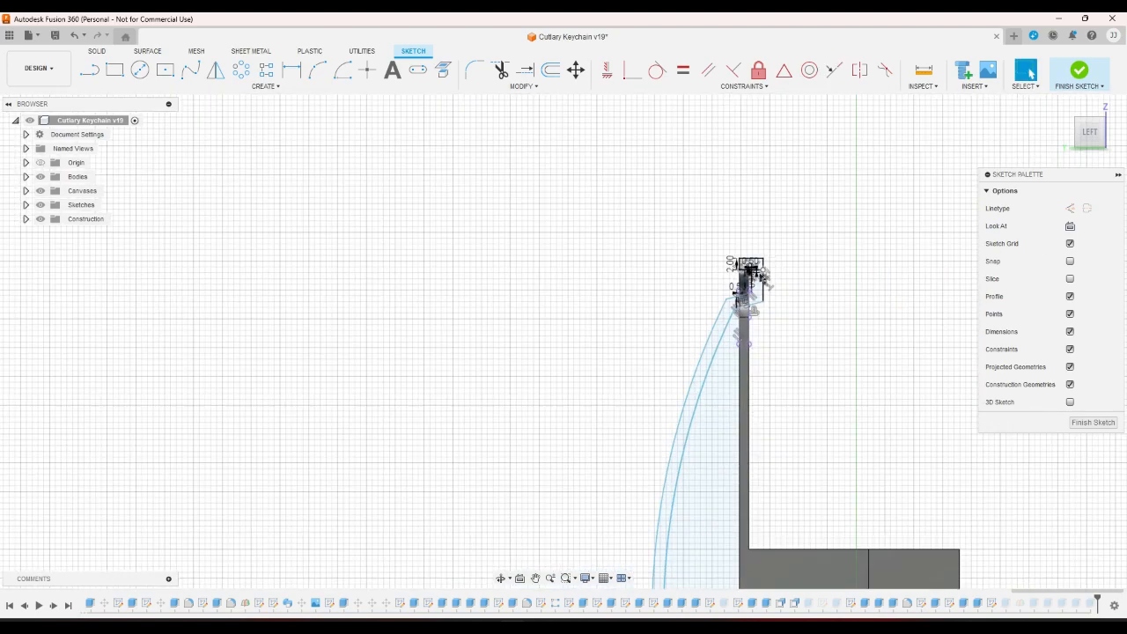
scroll(701, 384, "down", 2)
scroll(761, 502, "up", 2)
scroll(761, 502, "up", 3)
scroll(810, 441, "down", 3)
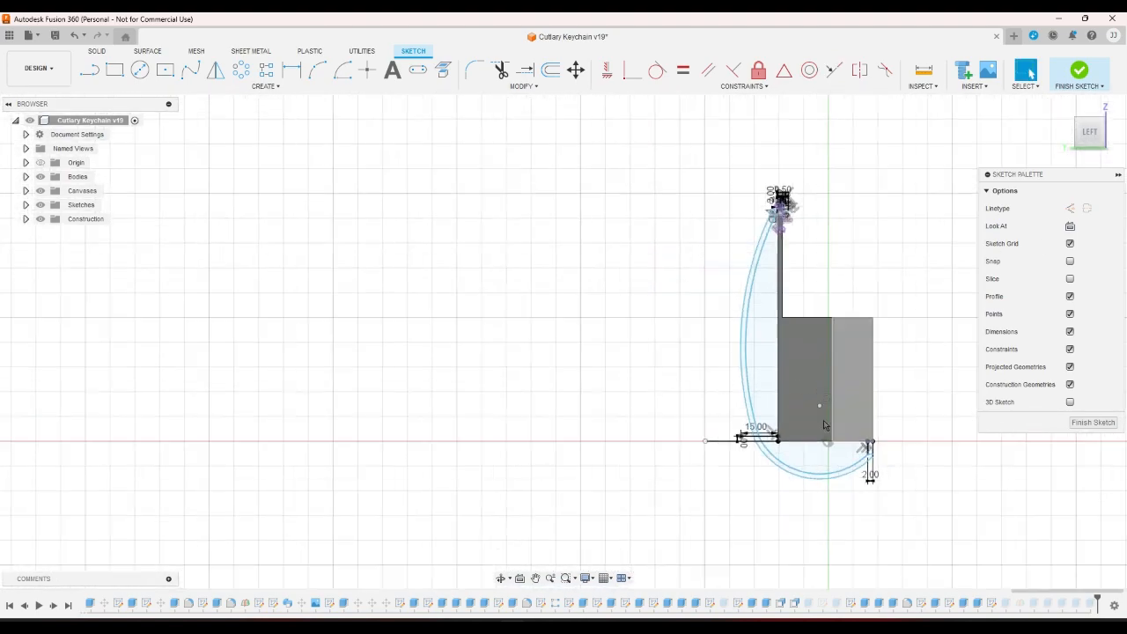
scroll(783, 177, "up", 2)
scroll(784, 211, "up", 5)
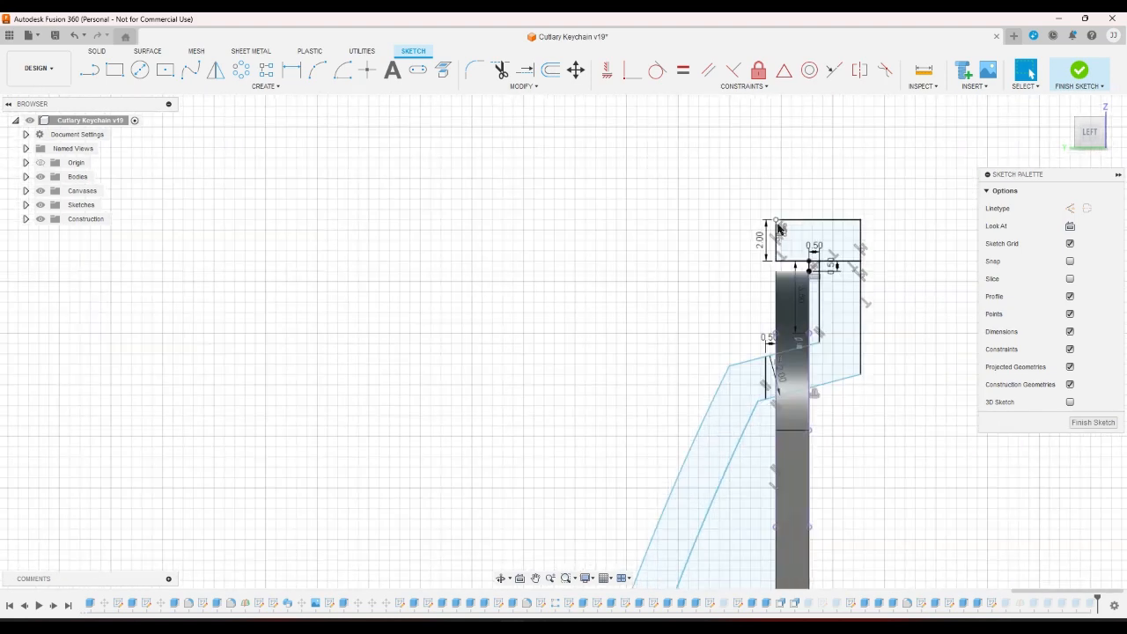
scroll(923, 305, "down", 2)
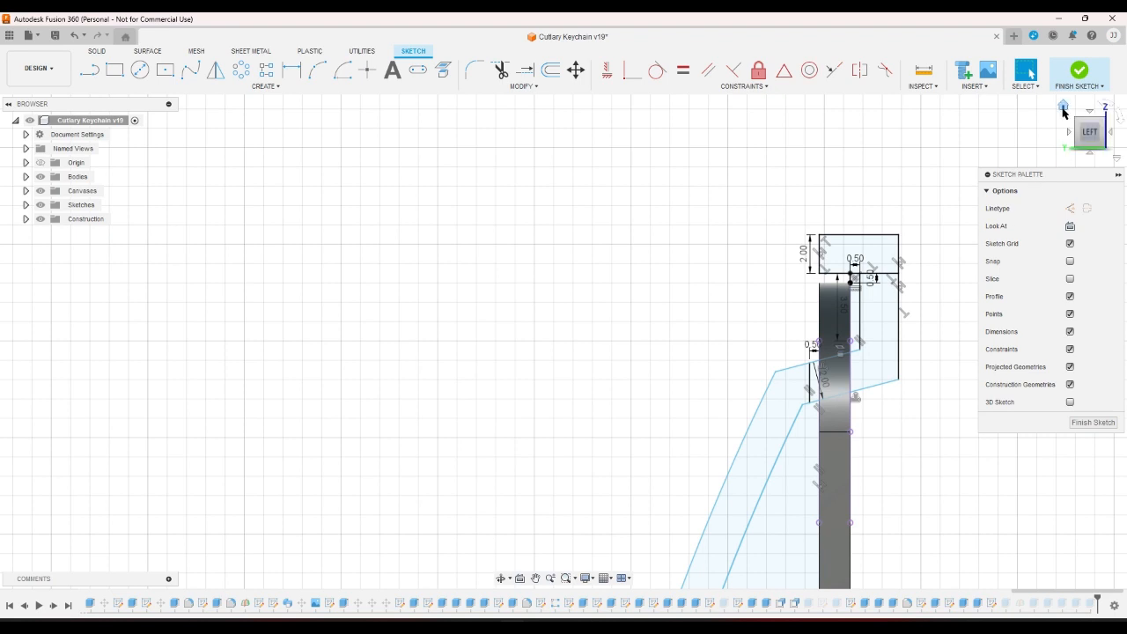
Inspect the model from the Home view, then view the sketch from the RIGHT face.
left_click(1063, 107)
left_click(1110, 126)
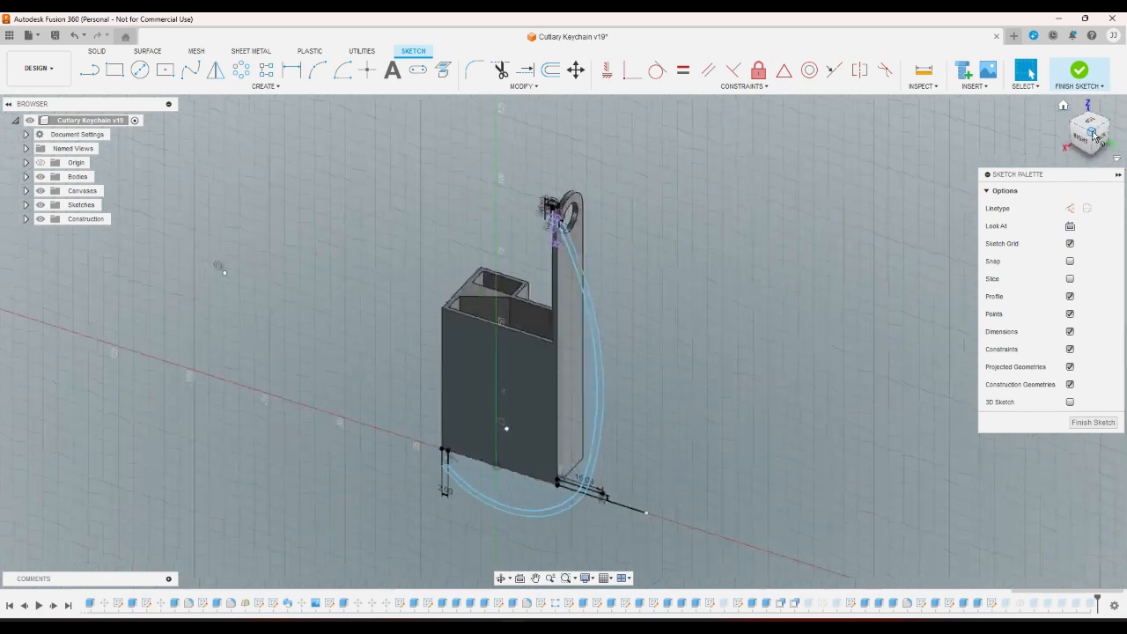
scroll(563, 205, "up", 3)
scroll(535, 213, "up", 3)
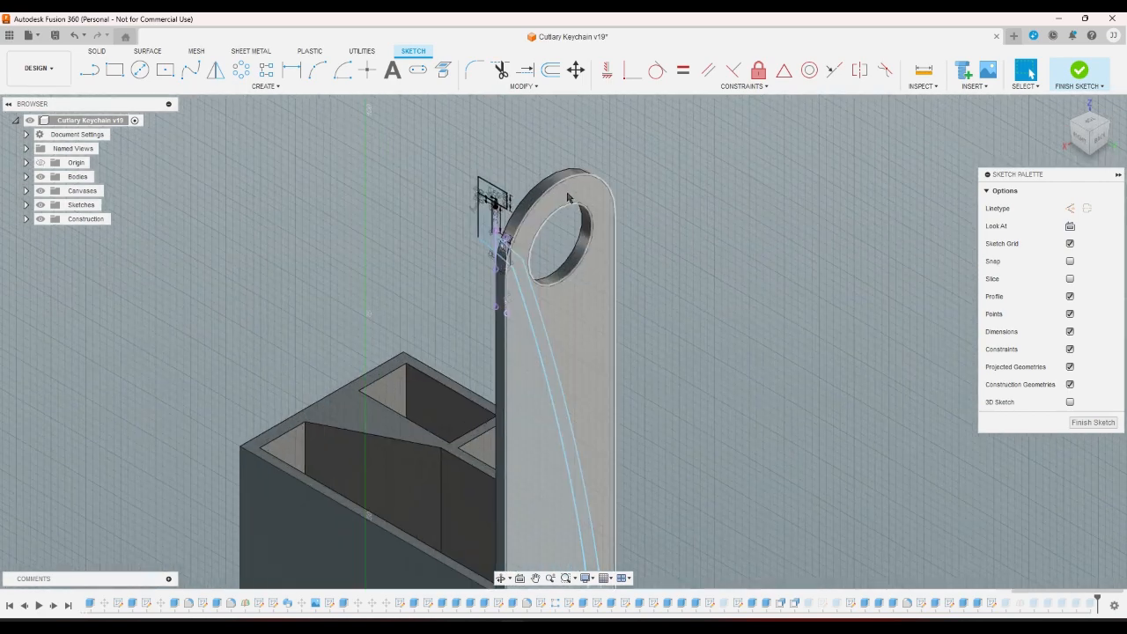
left_click(1080, 137)
scroll(847, 330, "down", 5)
scroll(844, 329, "down", 3)
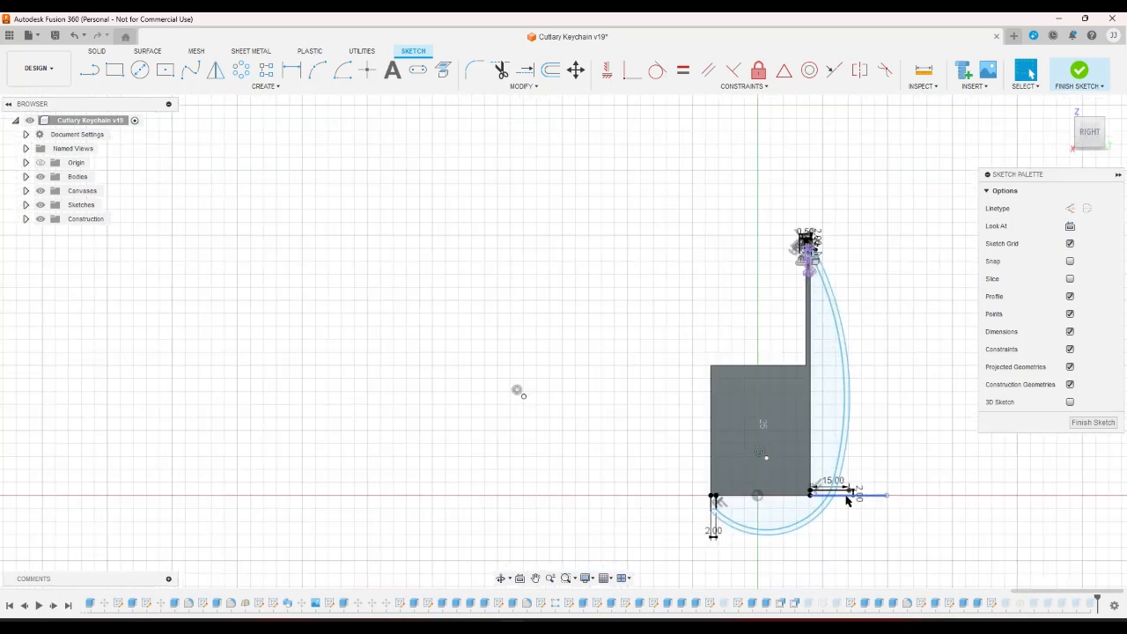
Delete the inner arc and then the outer lower arc of the hook wall.
scroll(844, 504, "up", 2)
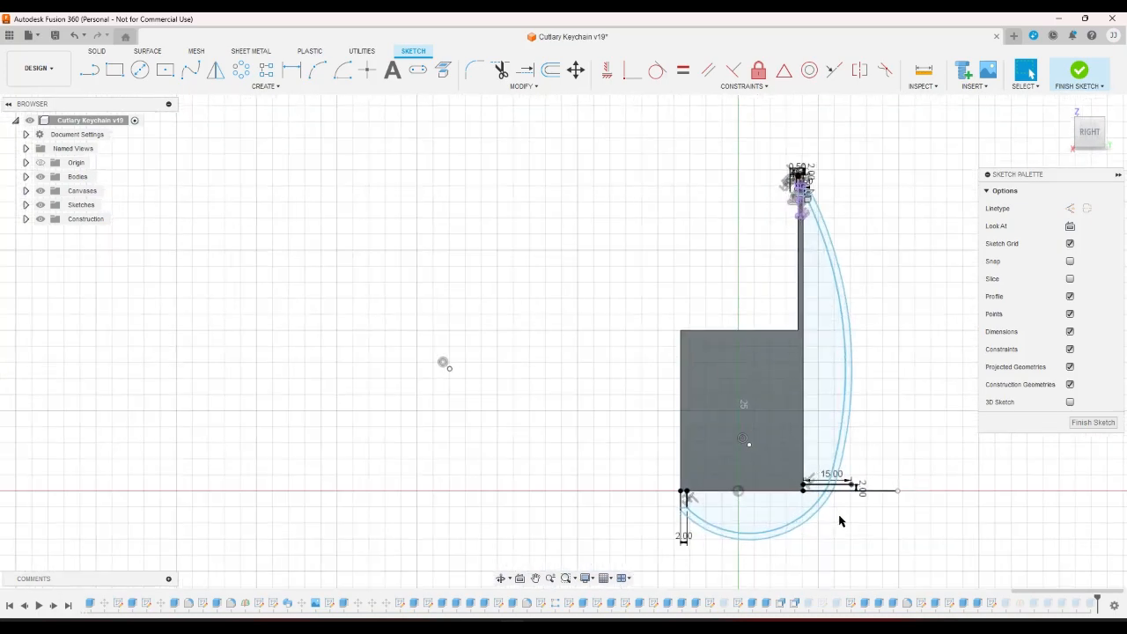
scroll(854, 508, "up", 3)
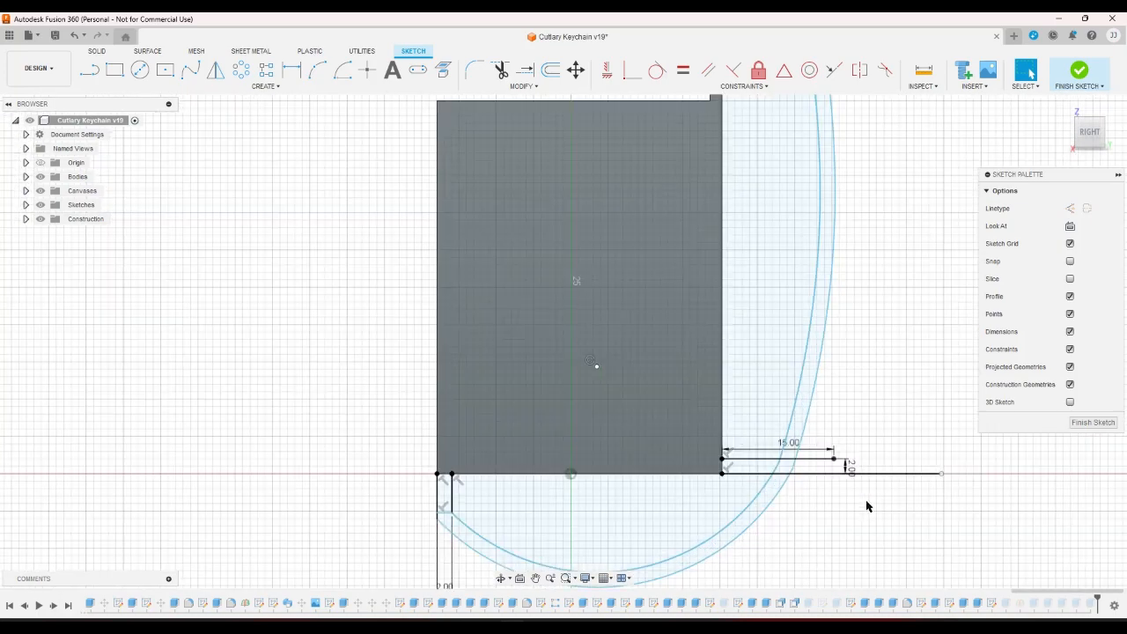
scroll(868, 435, "down", 3)
left_click(840, 420)
left_click(893, 420)
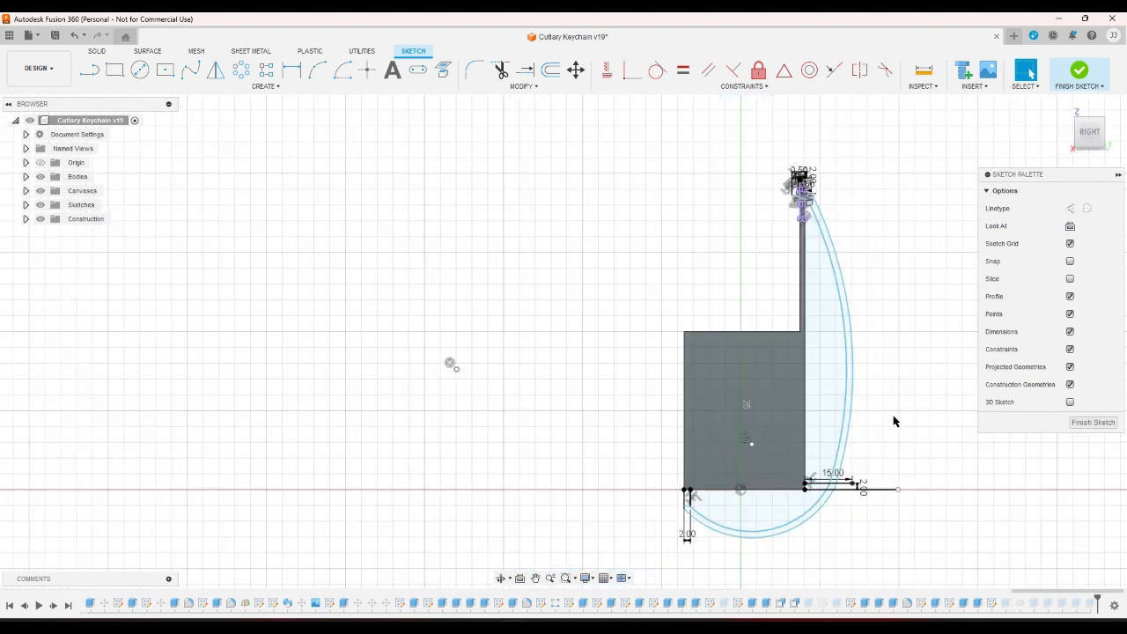
left_click(843, 419)
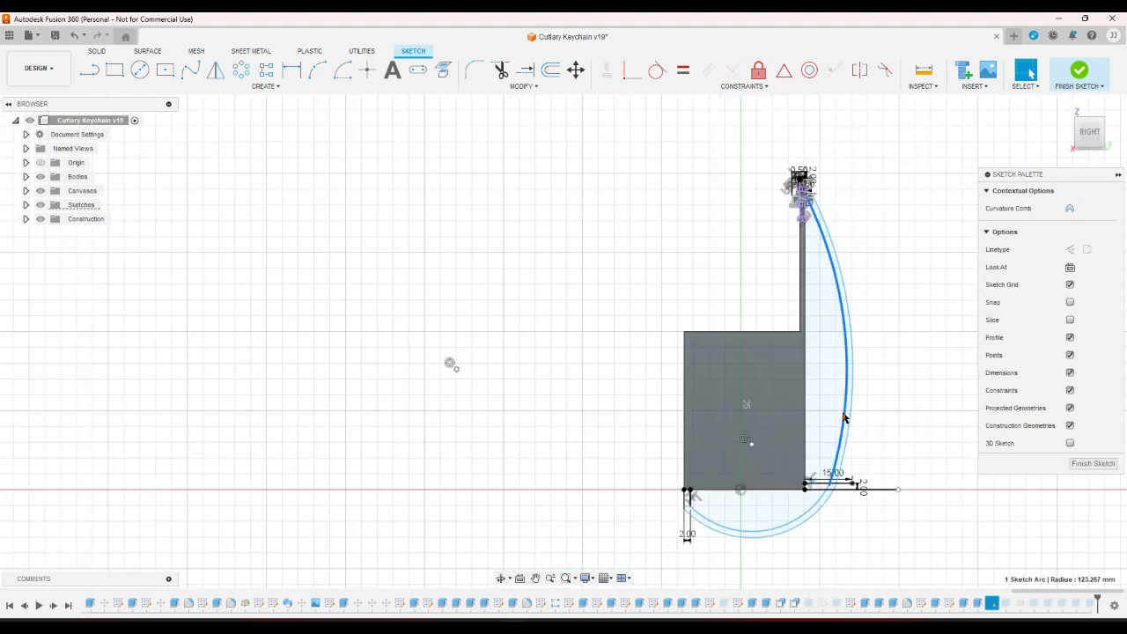
left_click(847, 412)
left_click(847, 409)
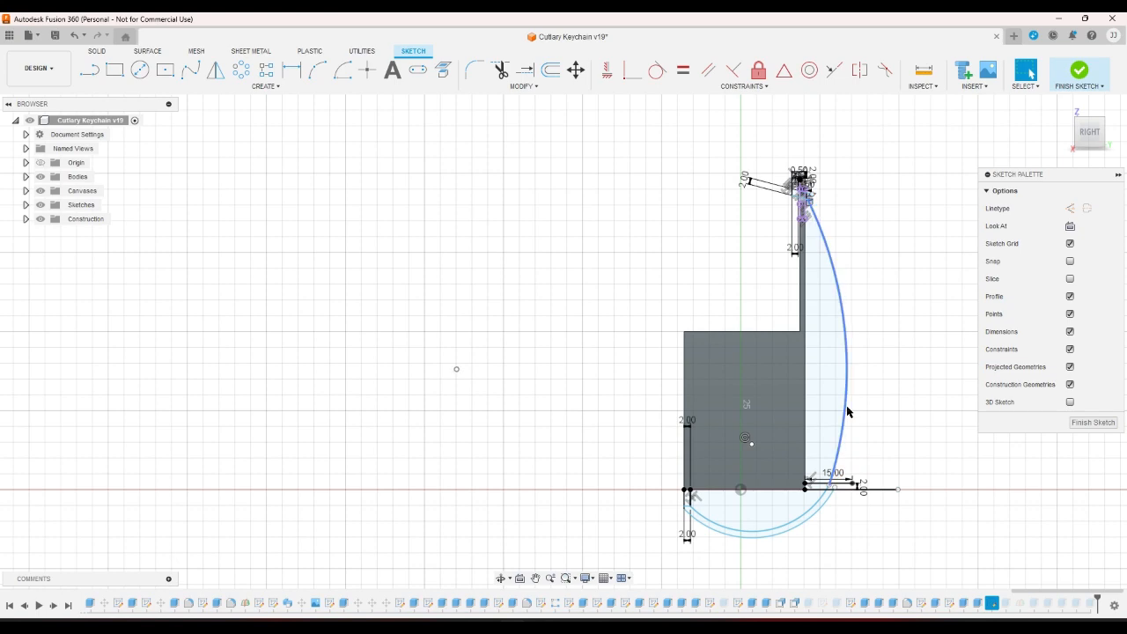
key("Delete")
left_click(825, 504)
key("Delete")
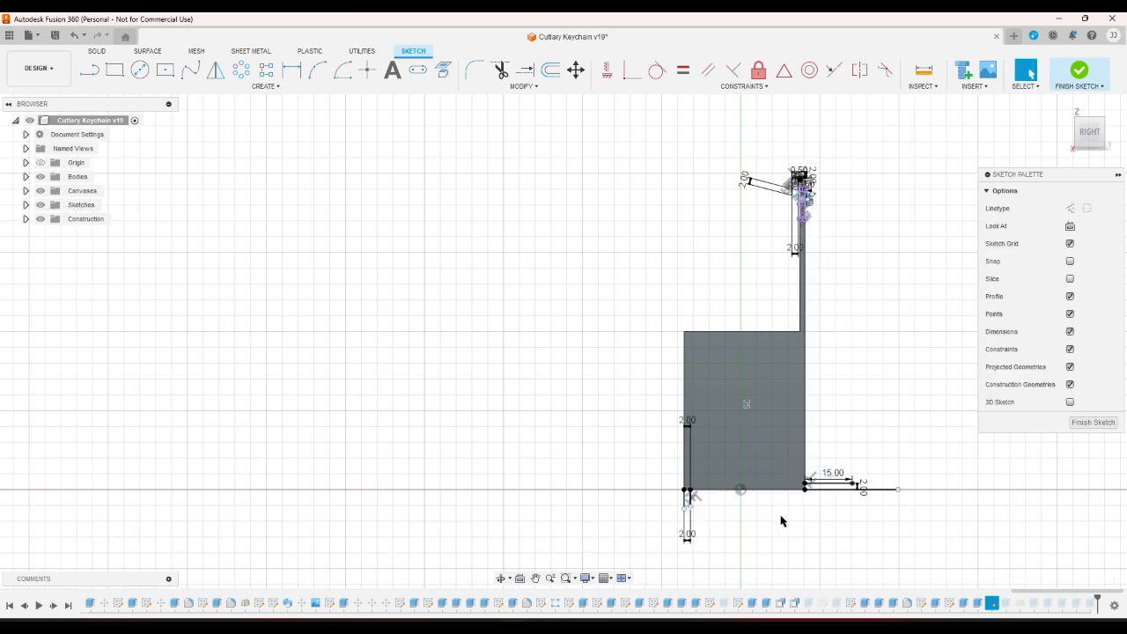
scroll(715, 519, "up", 5)
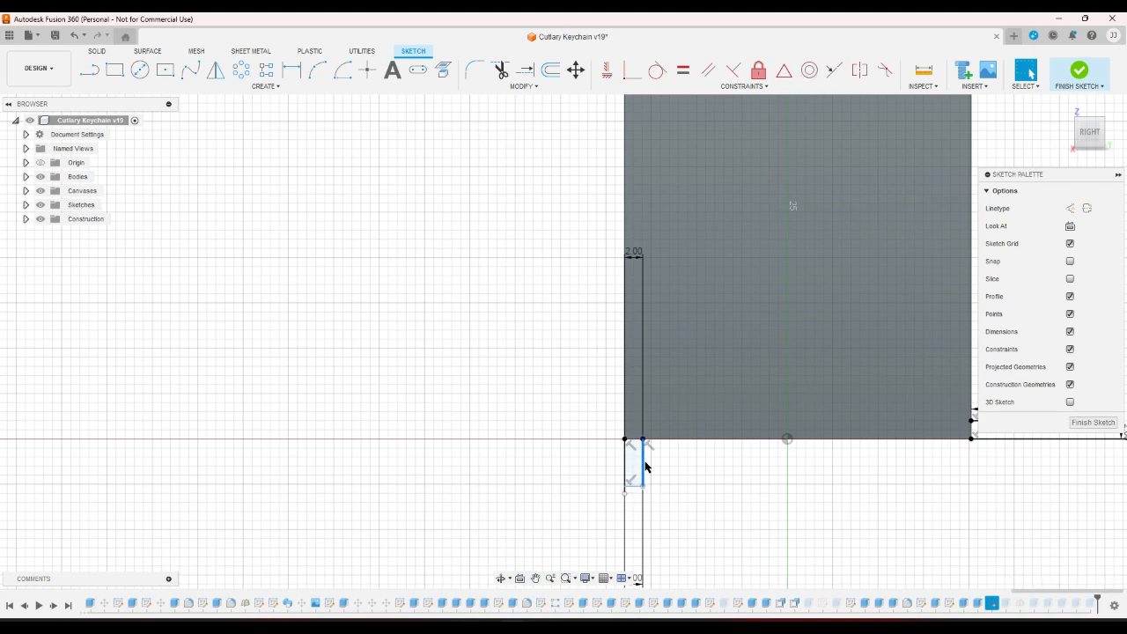
Delete the short bottom and vertical lines under the base's left corner, with their dimensions.
key("Delete")
left_click(633, 487)
key("Delete")
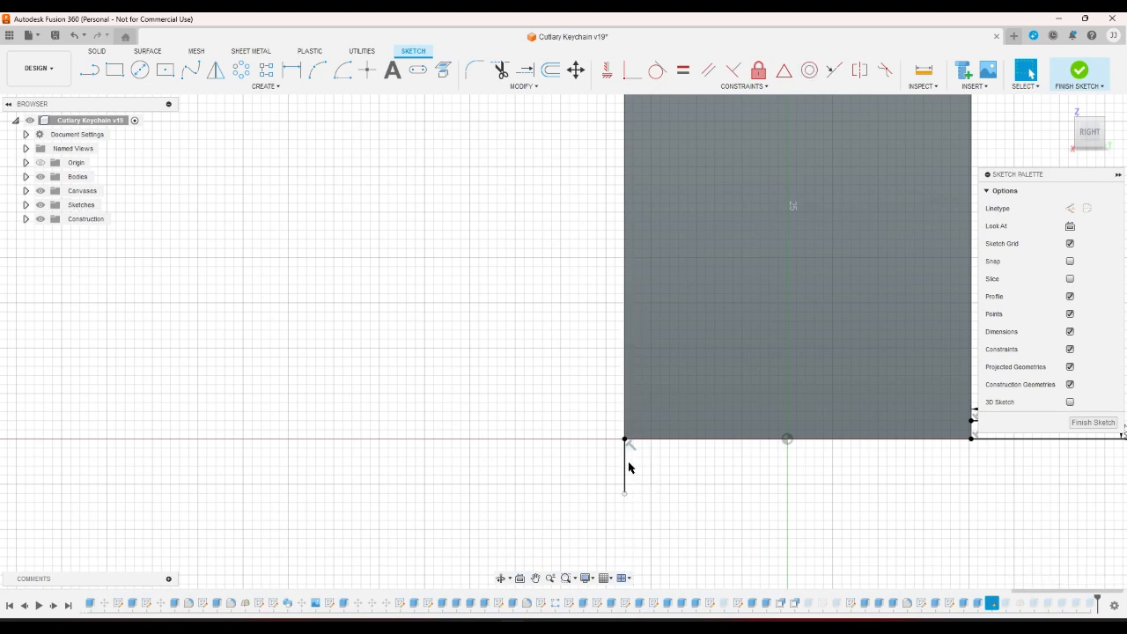
key("Delete")
scroll(639, 471, "down", 7)
scroll(815, 330, "up", 2)
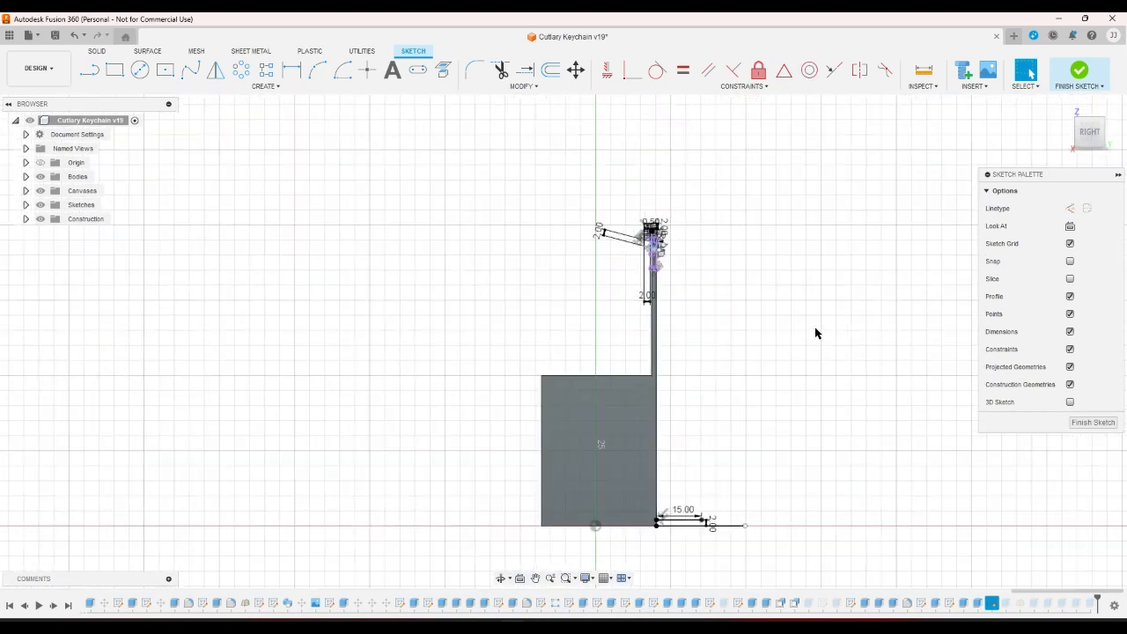
scroll(757, 297, "up", 3)
scroll(619, 193, "up", 2)
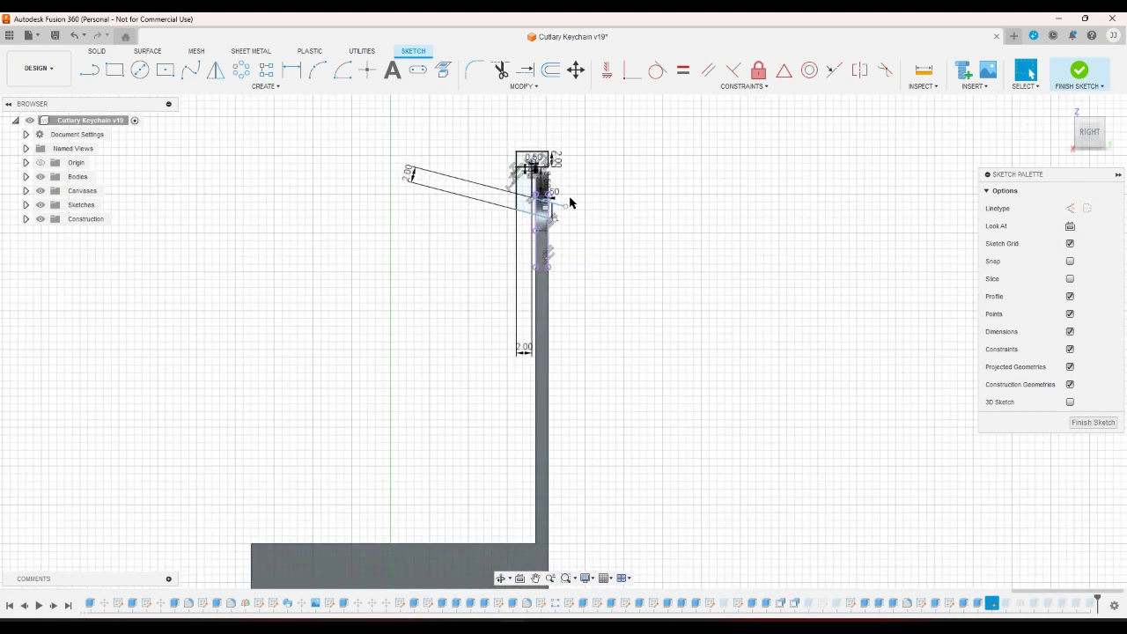
scroll(519, 187, "up", 4)
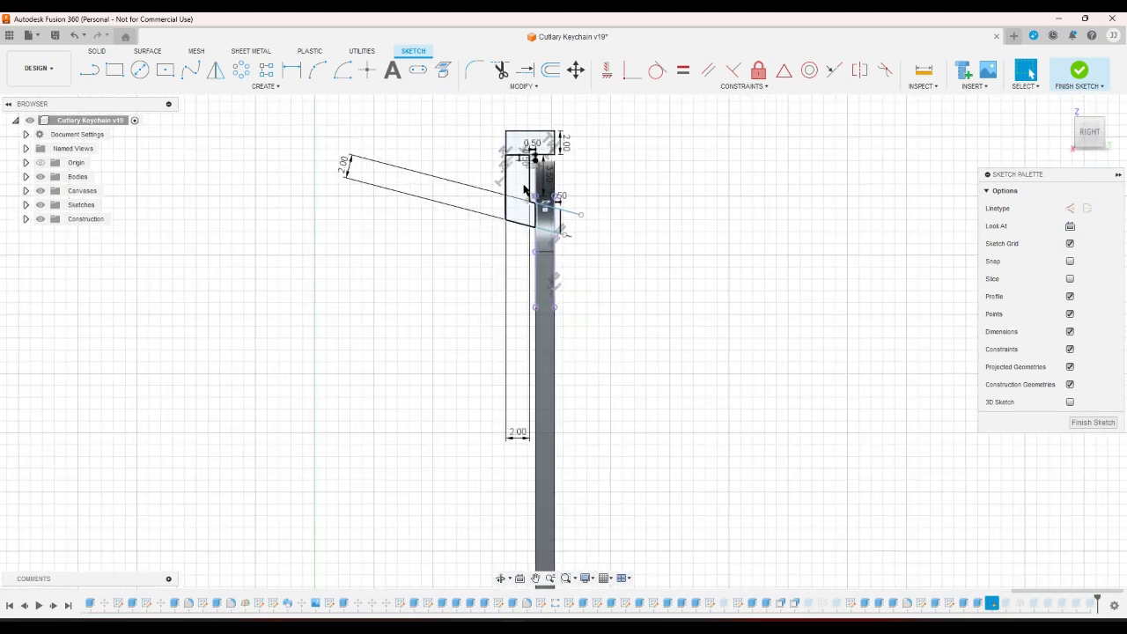
scroll(518, 193, "up", 3)
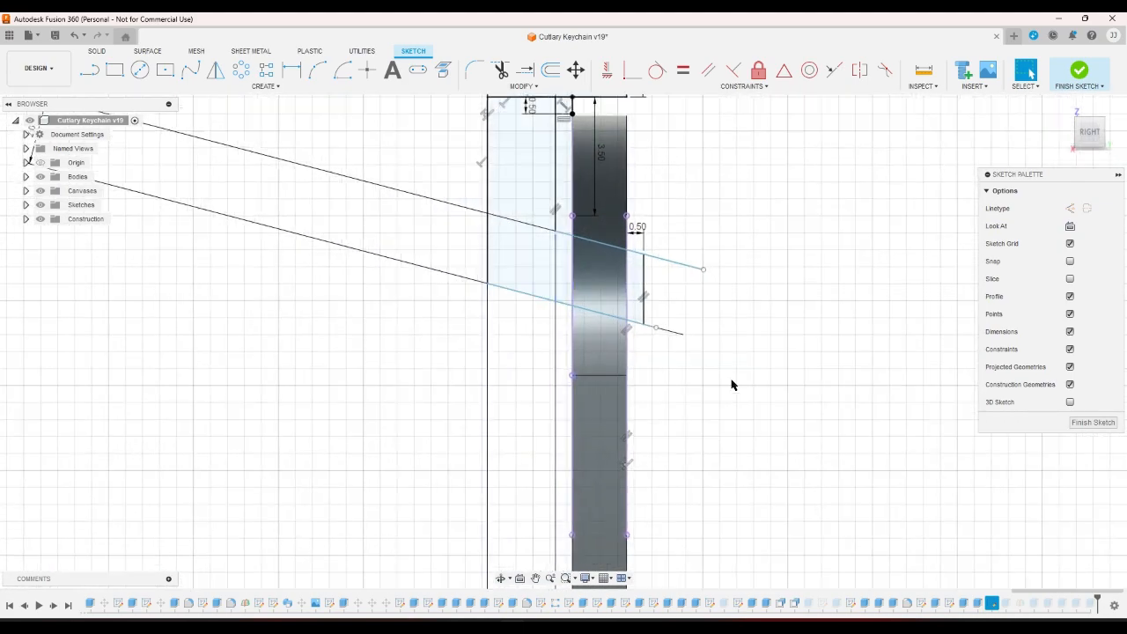
Delete the two slanted lines near the handle top and begin a line beside the handle.
left_click(672, 262)
key("Delete")
left_click(632, 320)
key("Delete")
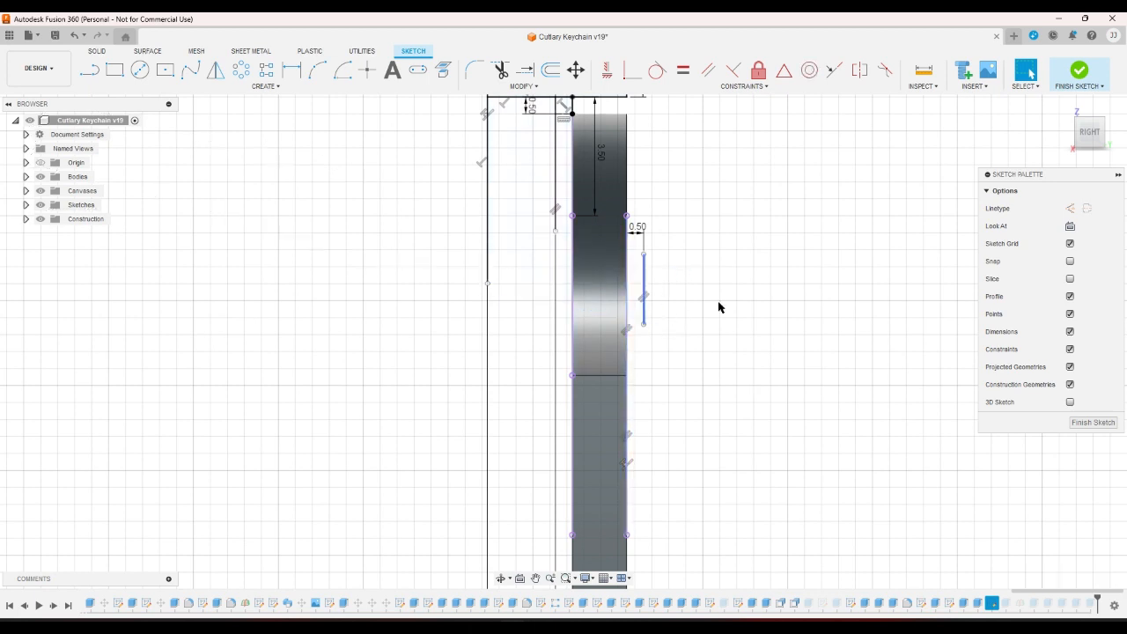
left_click(89, 70)
left_click(643, 256)
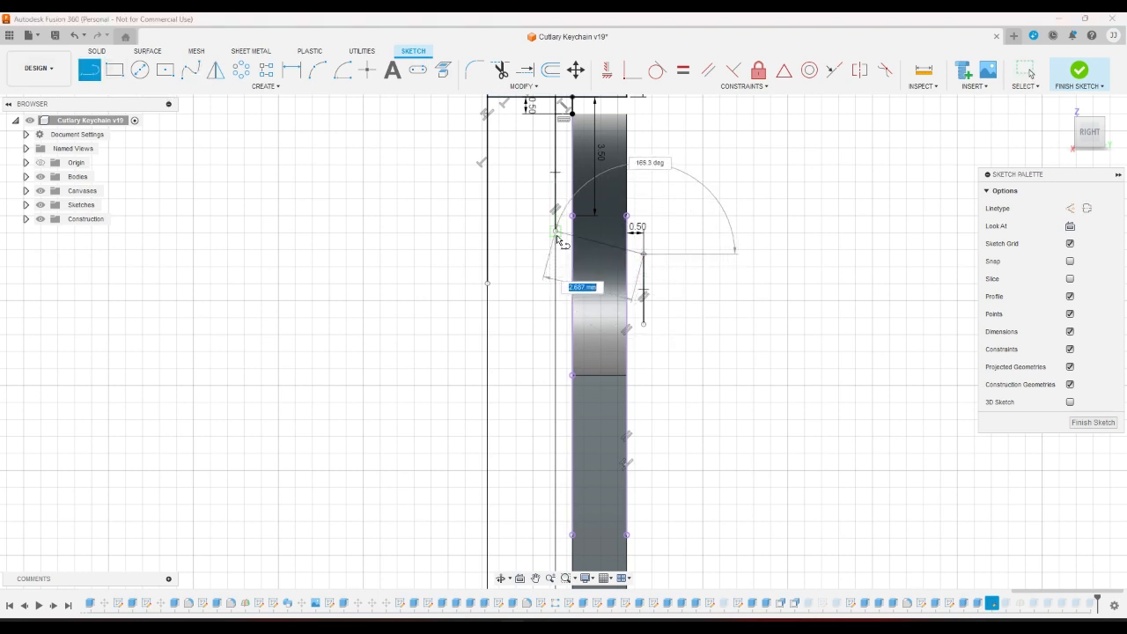
Draw a short slanted line and a horizontal line from the top of the handle.
double_click(556, 232)
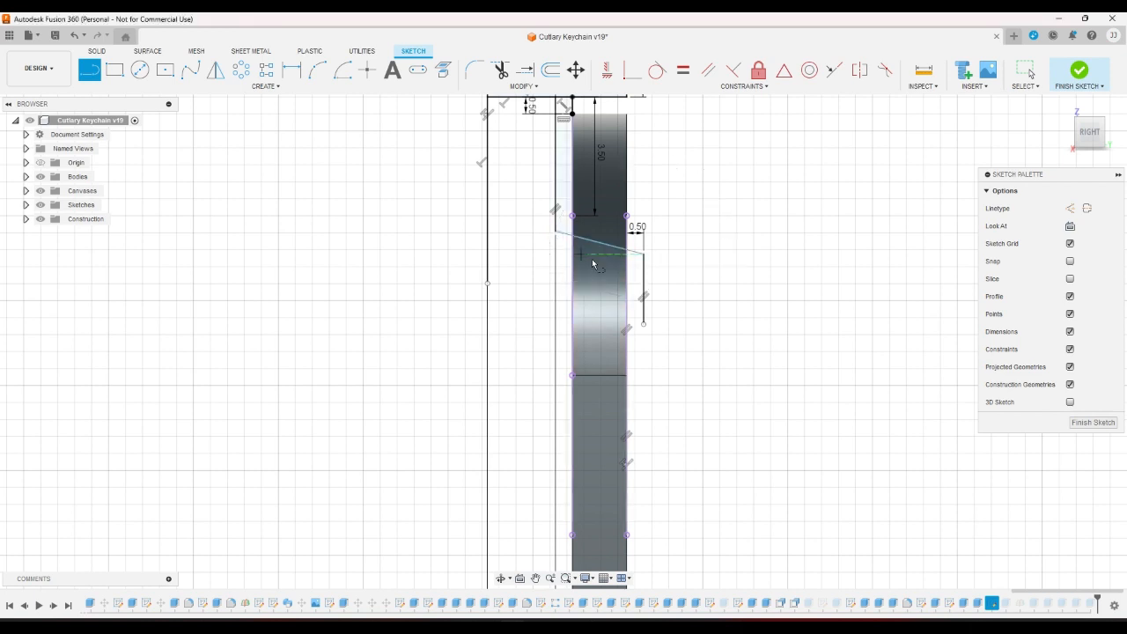
left_click(644, 255)
right_click(727, 255)
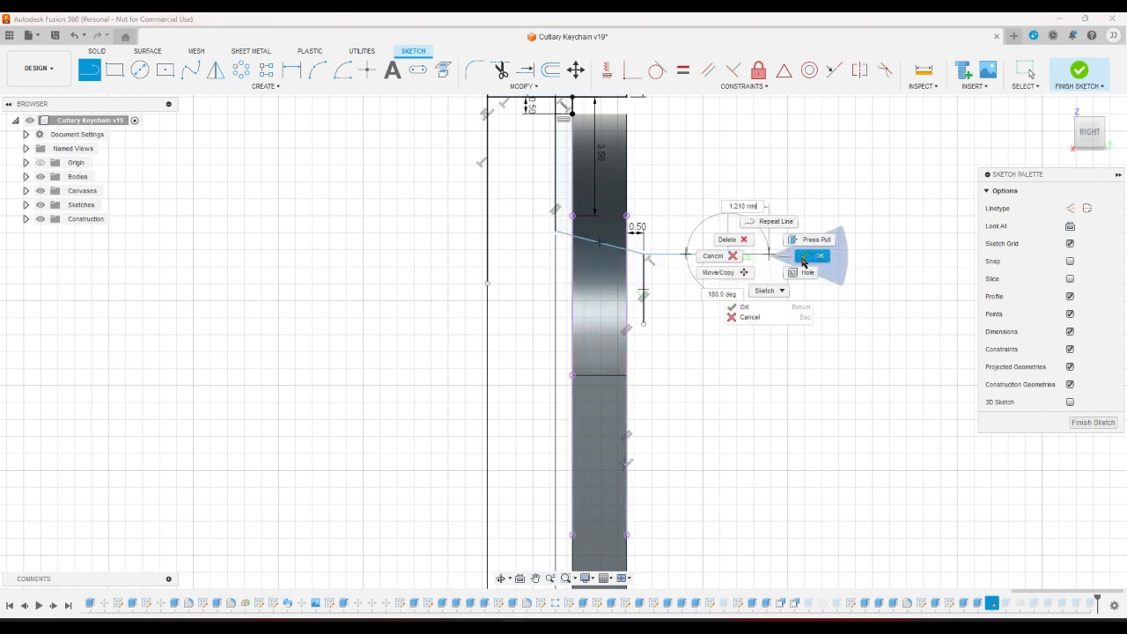
left_click(803, 261)
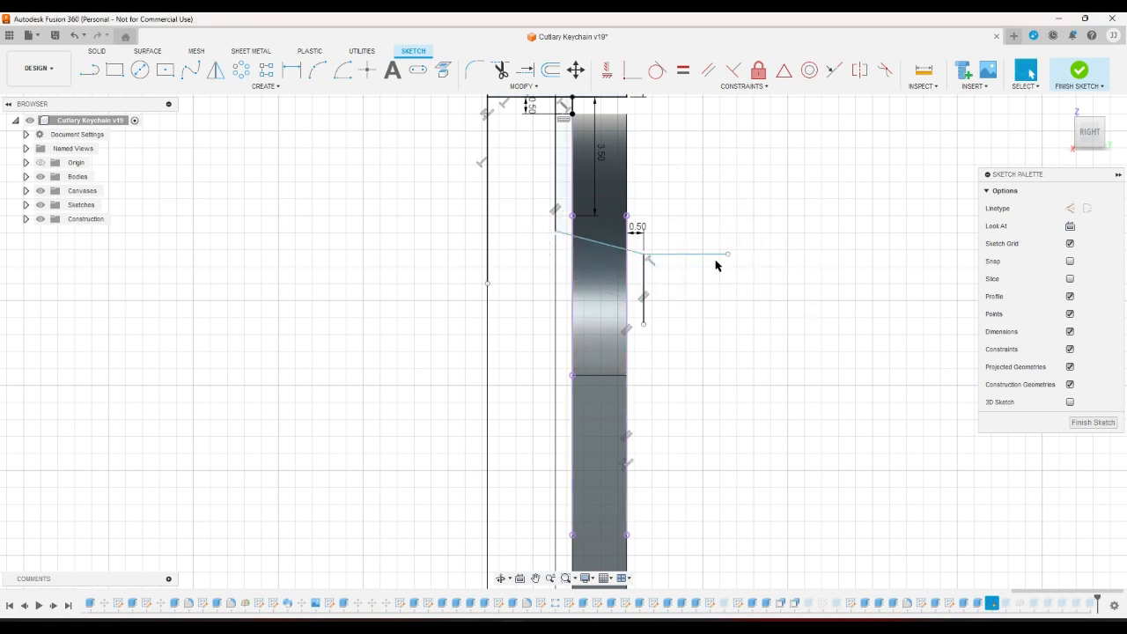
Dimension the new horizontal line to 20 mm.
left_click(295, 73)
left_click(679, 255)
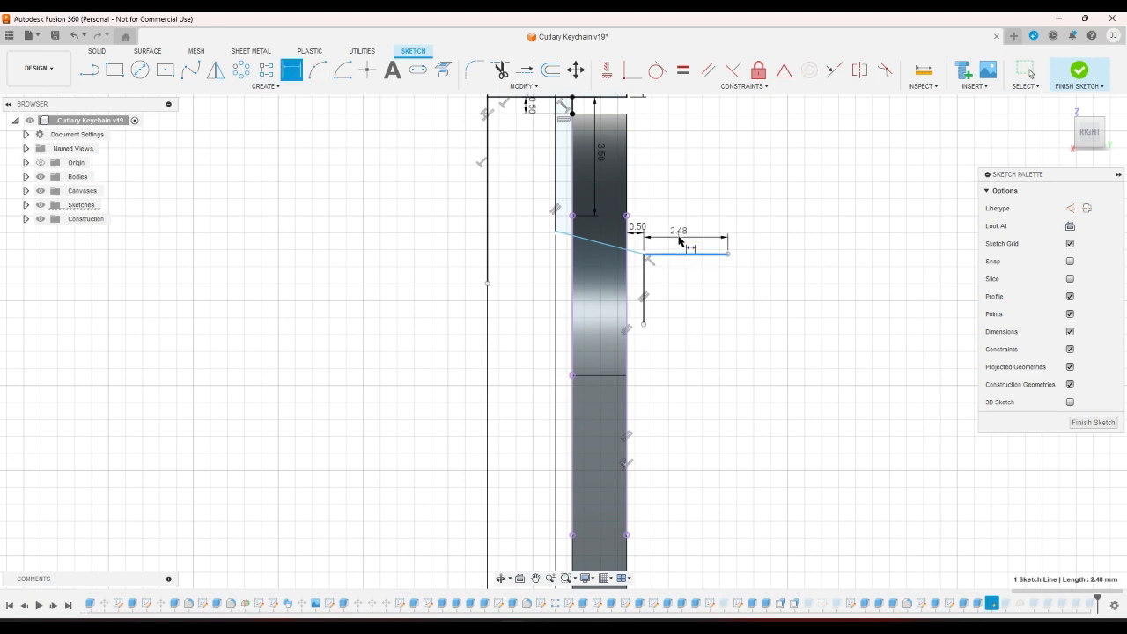
left_click(777, 234)
type("20")
key("Return")
scroll(778, 239, "down", 1)
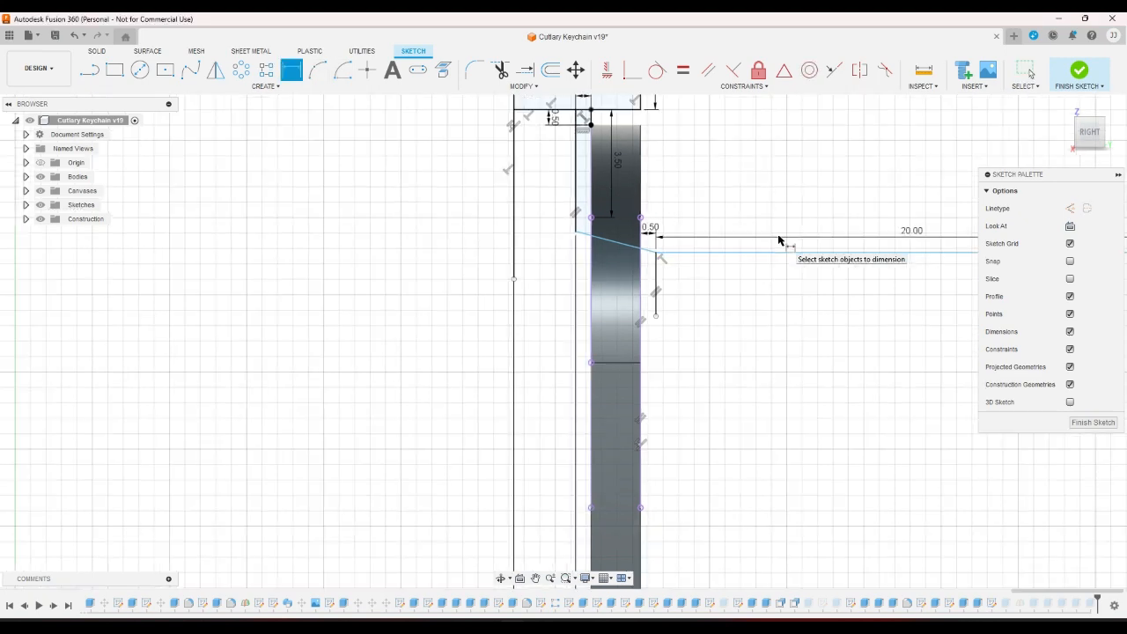
scroll(485, 282, "down", 5)
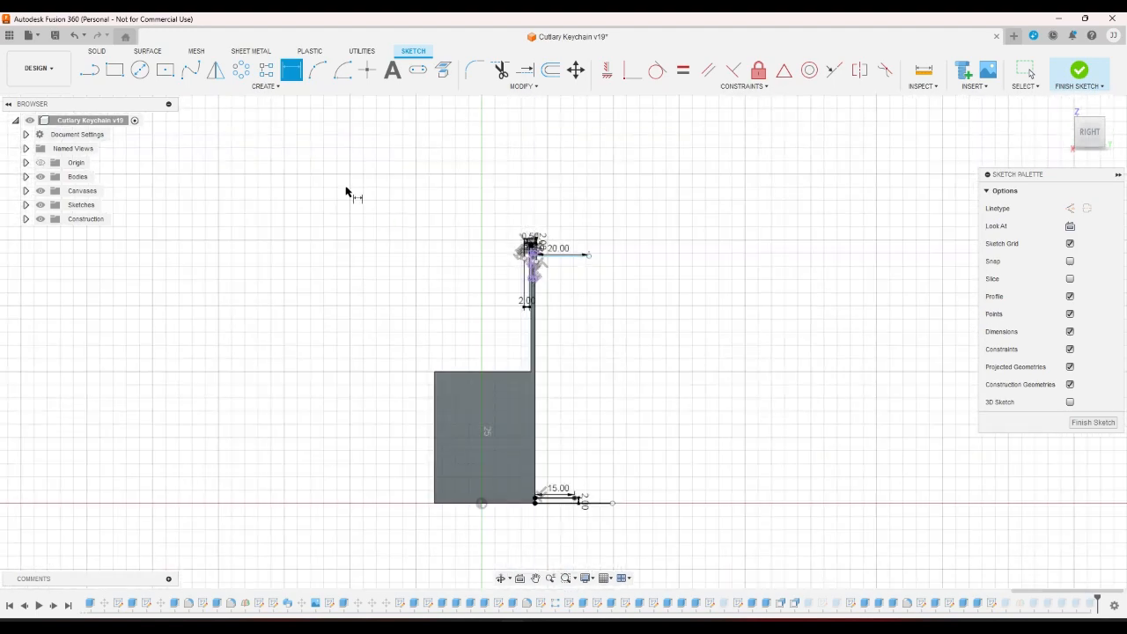
Draw a 3-point arc from the 15.00 line's end to the 20.00 line's end.
left_click(317, 69)
scroll(578, 499, "up", 3)
scroll(572, 502, "up", 1)
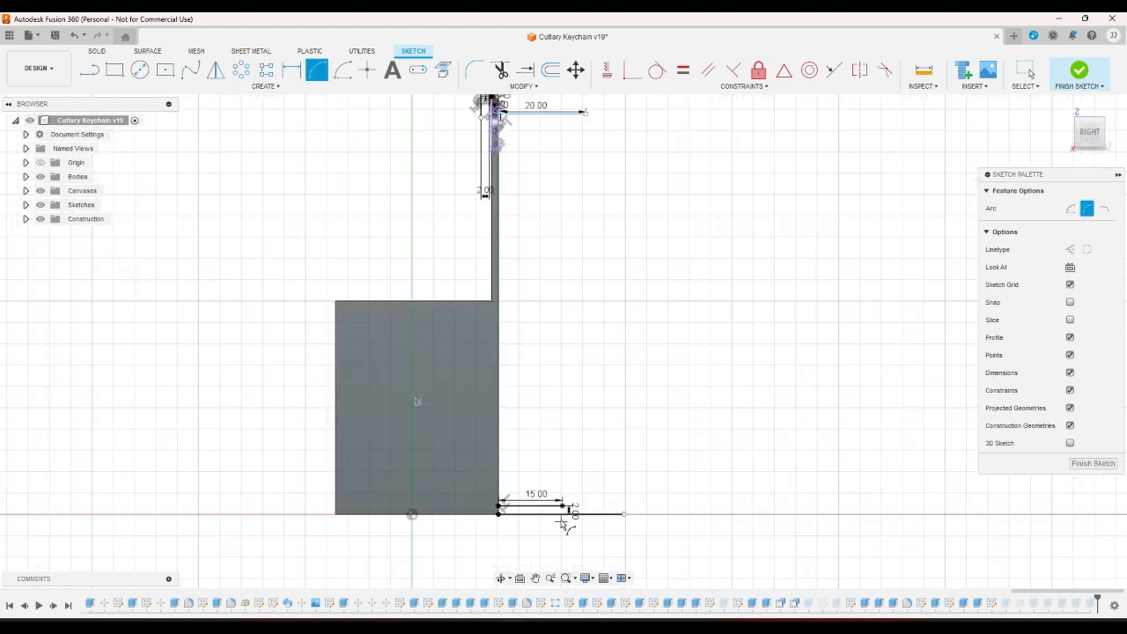
left_click(563, 507)
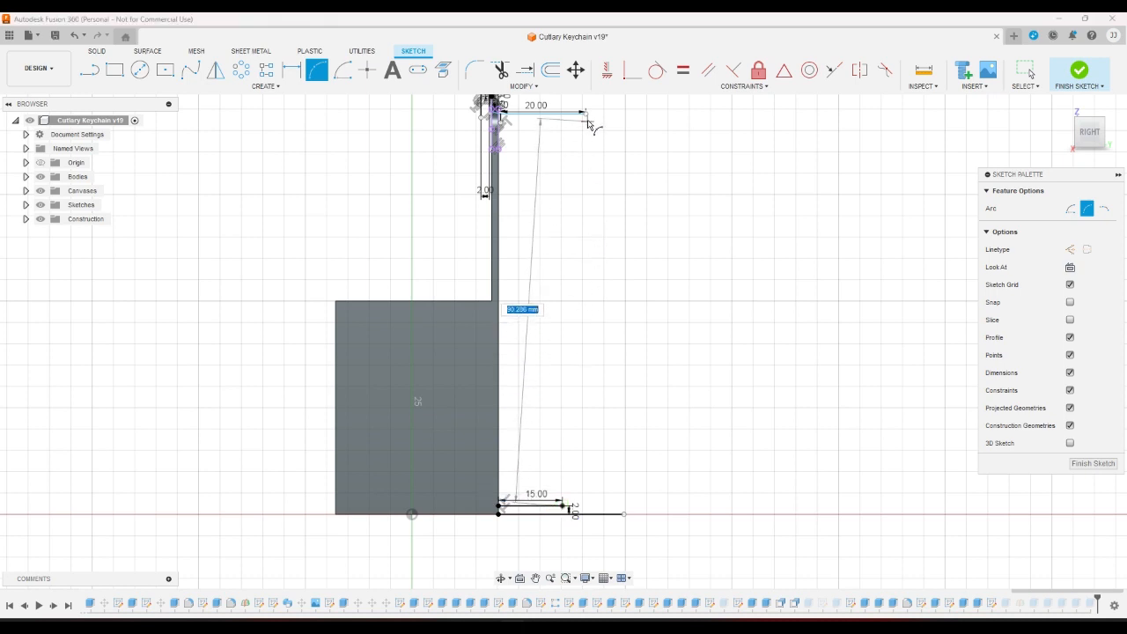
left_click(584, 113)
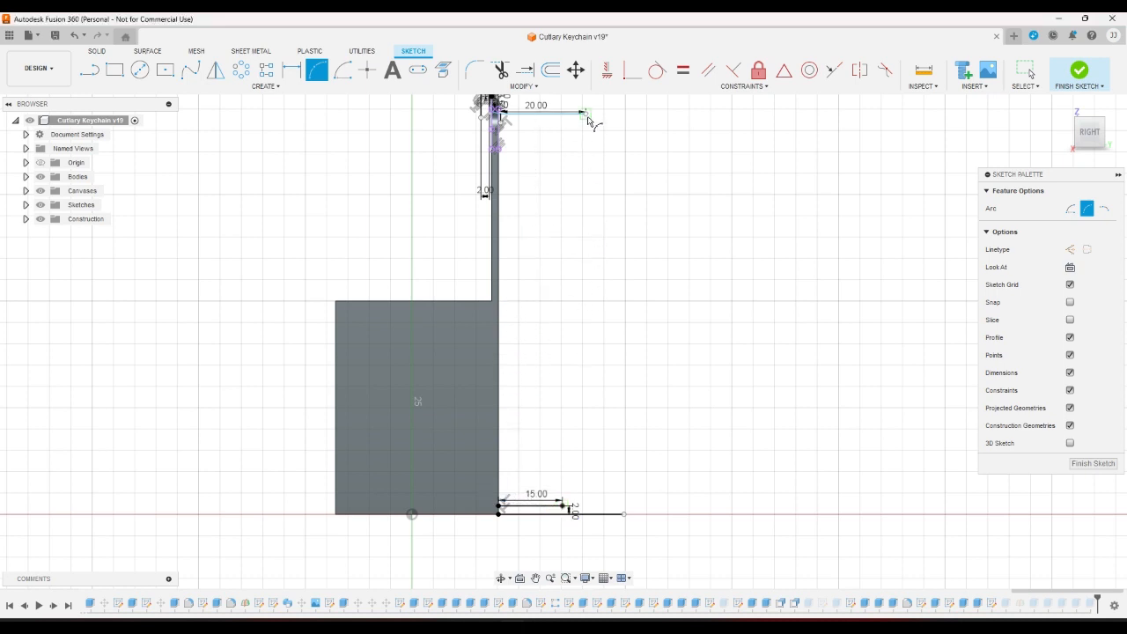
left_click(631, 213)
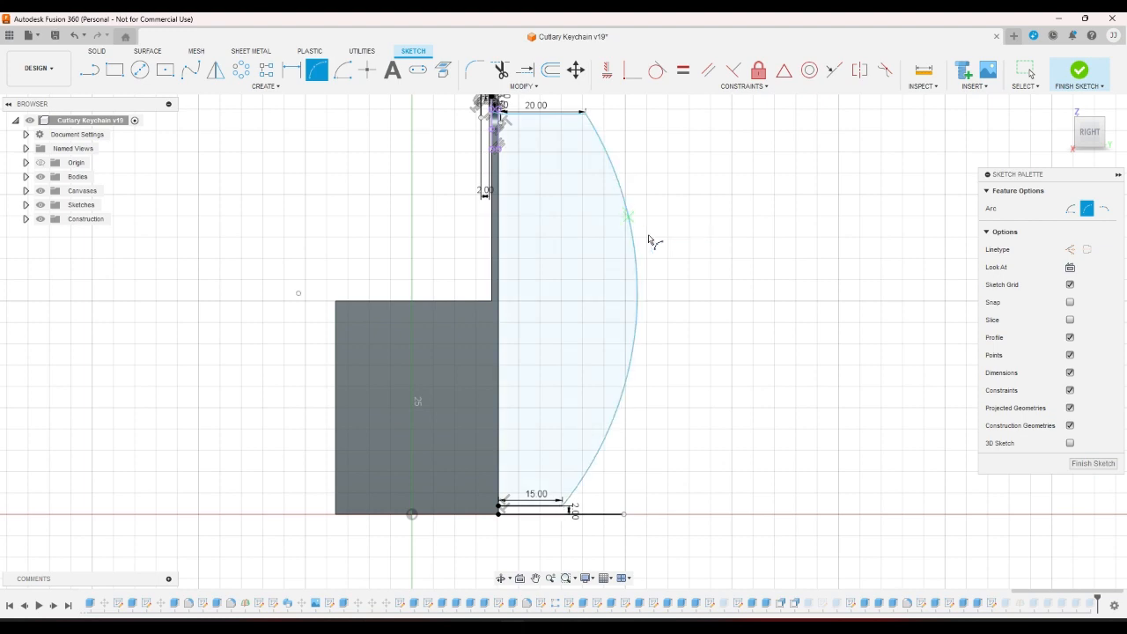
scroll(727, 385, "down", 2)
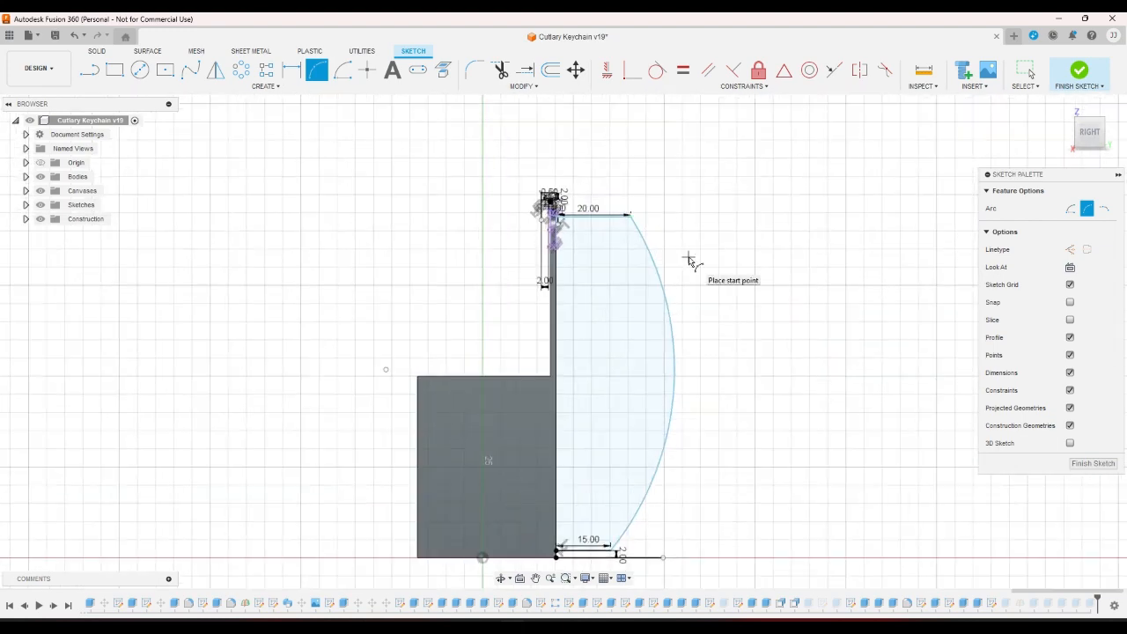
Exit the arc tool and delete the newly drawn arc.
right_click(688, 256)
left_click(655, 259)
left_click(660, 275)
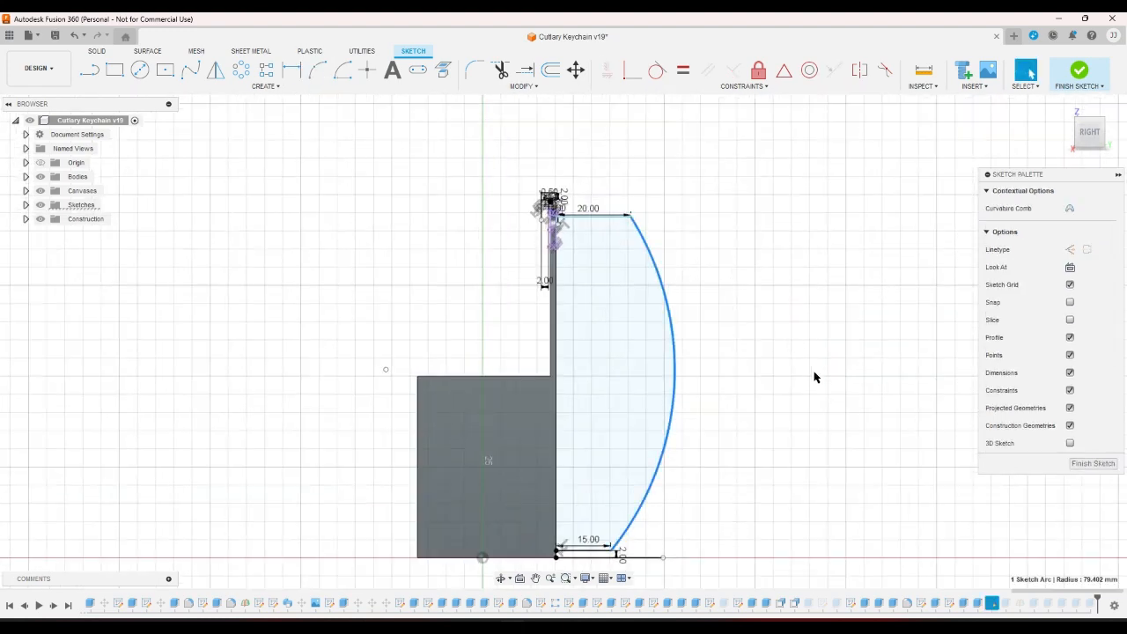
key("Delete")
scroll(823, 414, "down", 2)
scroll(677, 290, "up", 1)
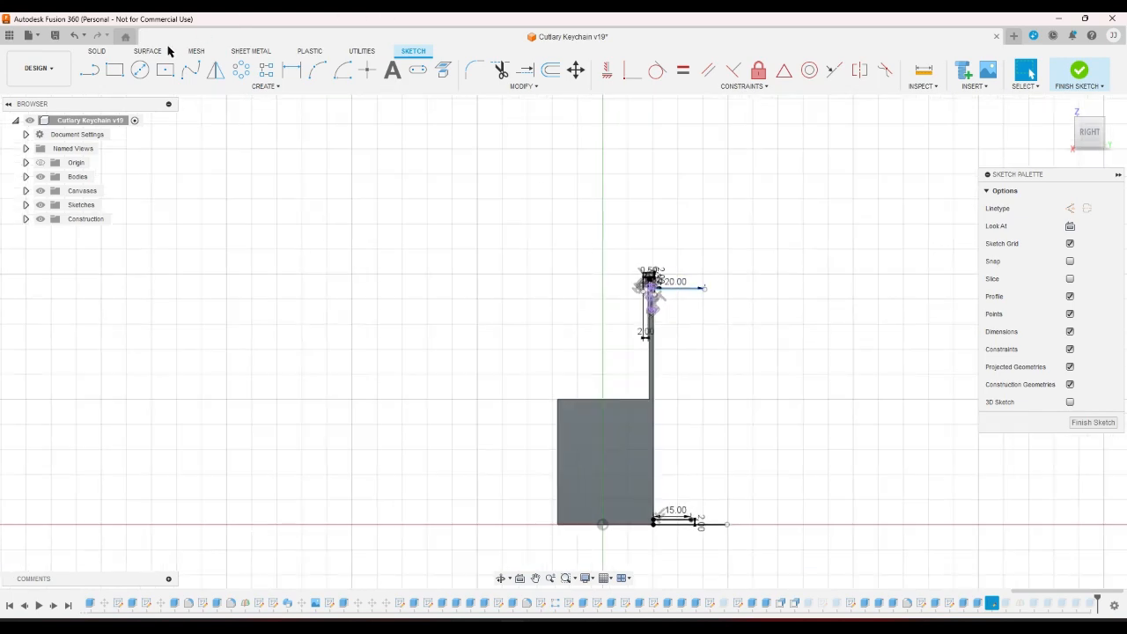
Draw a 20 mm horizontal line starting from the hook wall.
left_click(89, 69)
scroll(619, 234, "up", 5)
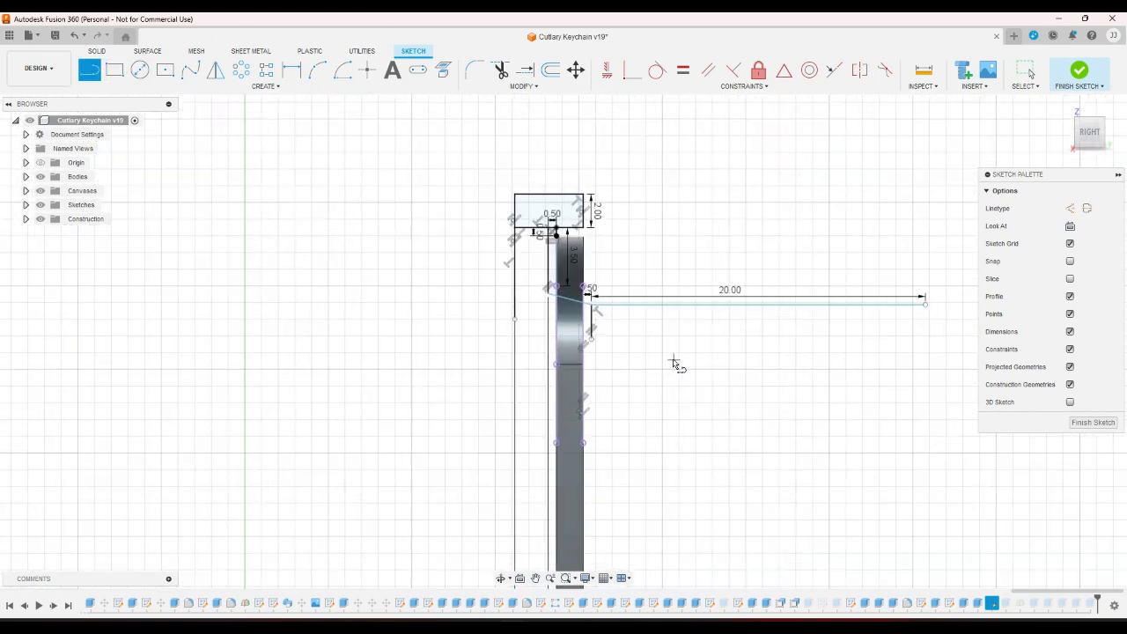
scroll(642, 351, "up", 2)
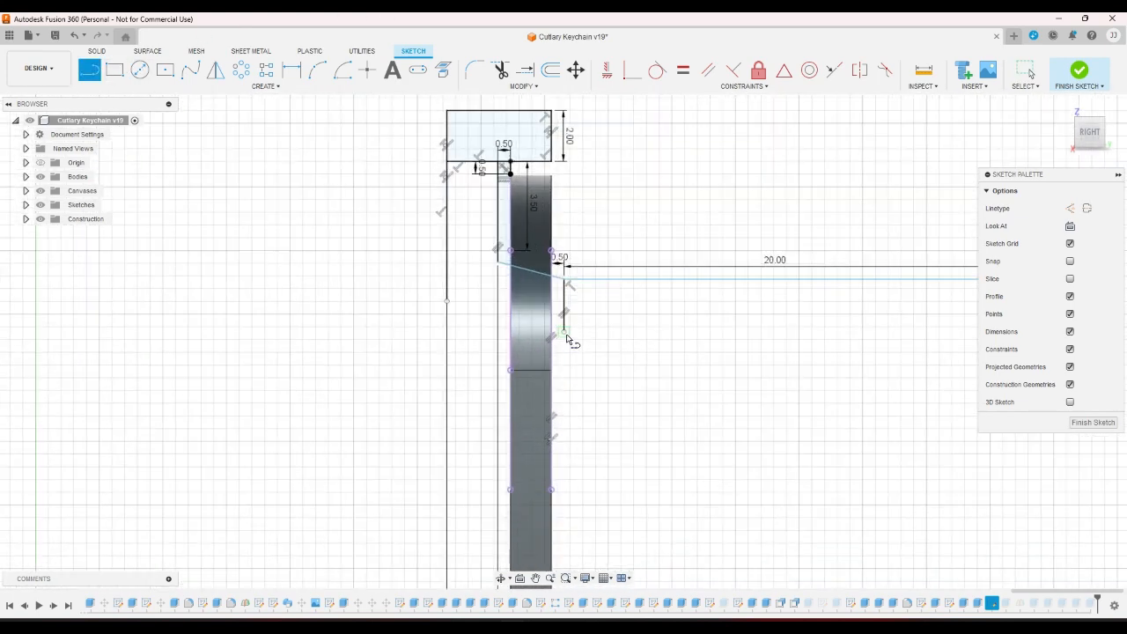
left_click(565, 333)
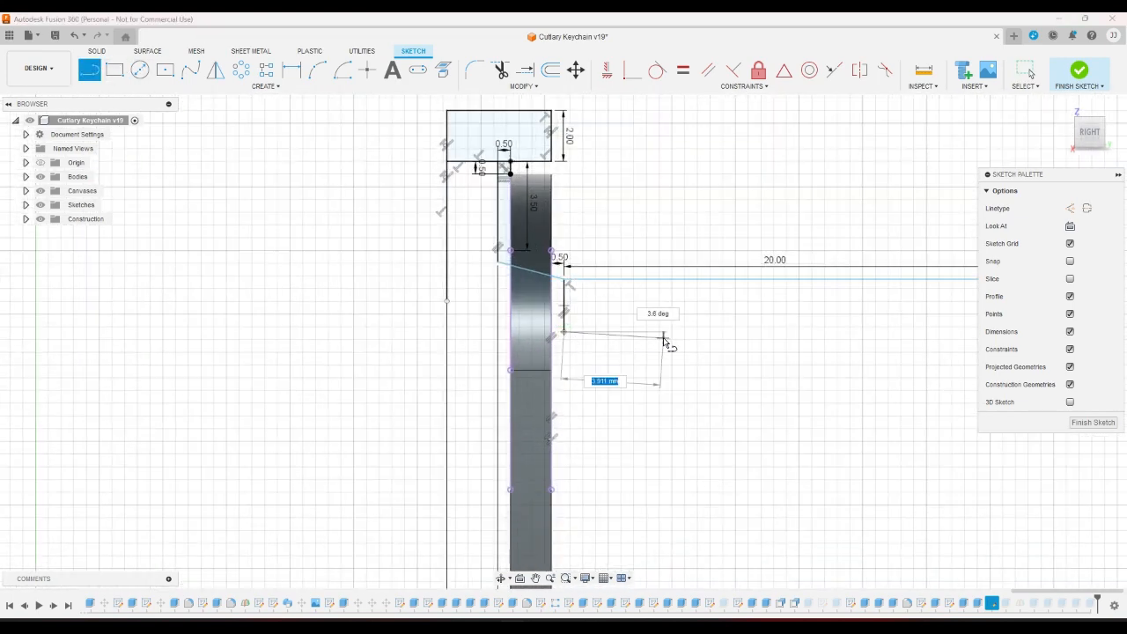
type("20")
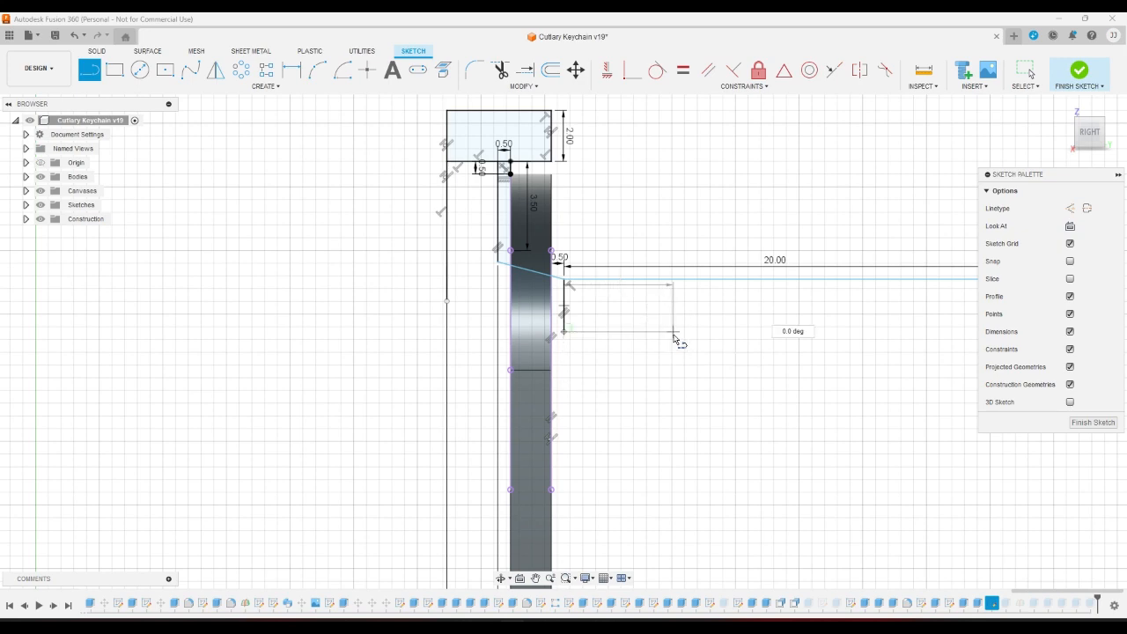
key("Return")
key("Escape")
Delete the duplicate 20 mm line so only one remains.
scroll(674, 339, "down", 3)
scroll(675, 338, "down", 3)
right_click(913, 356)
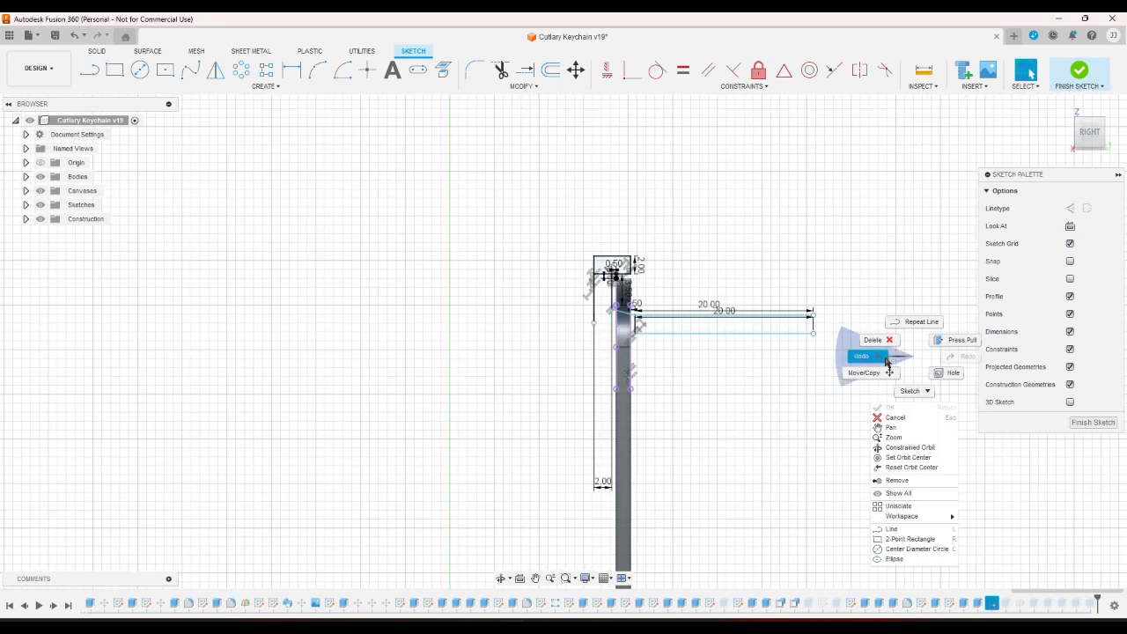
left_click(886, 360)
scroll(828, 333, "up", 4)
left_click(770, 307)
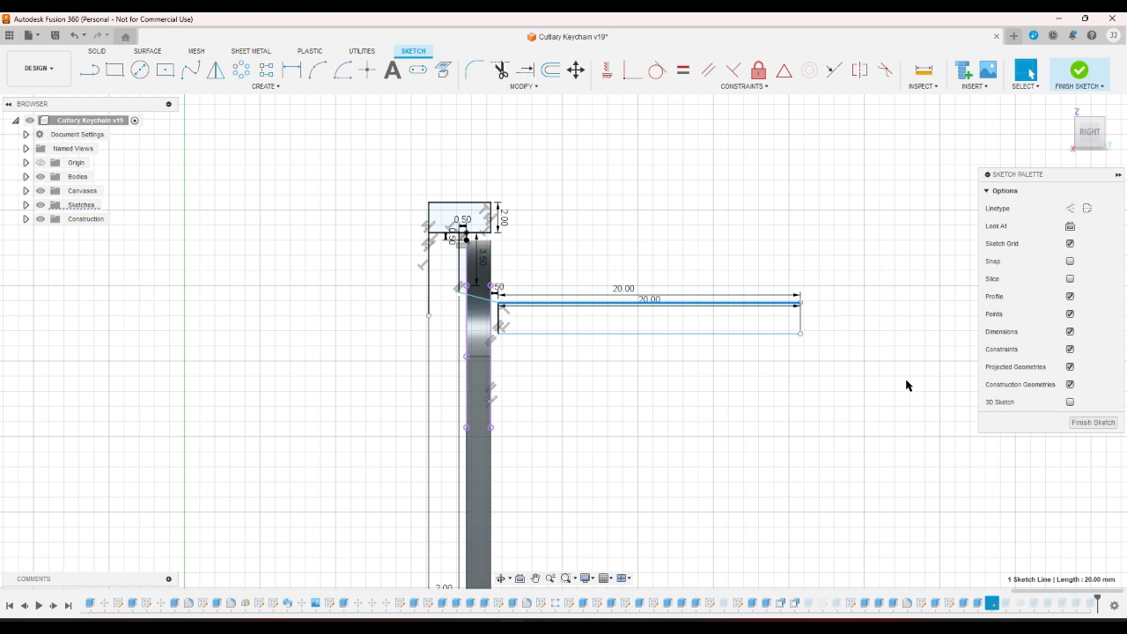
key("Delete")
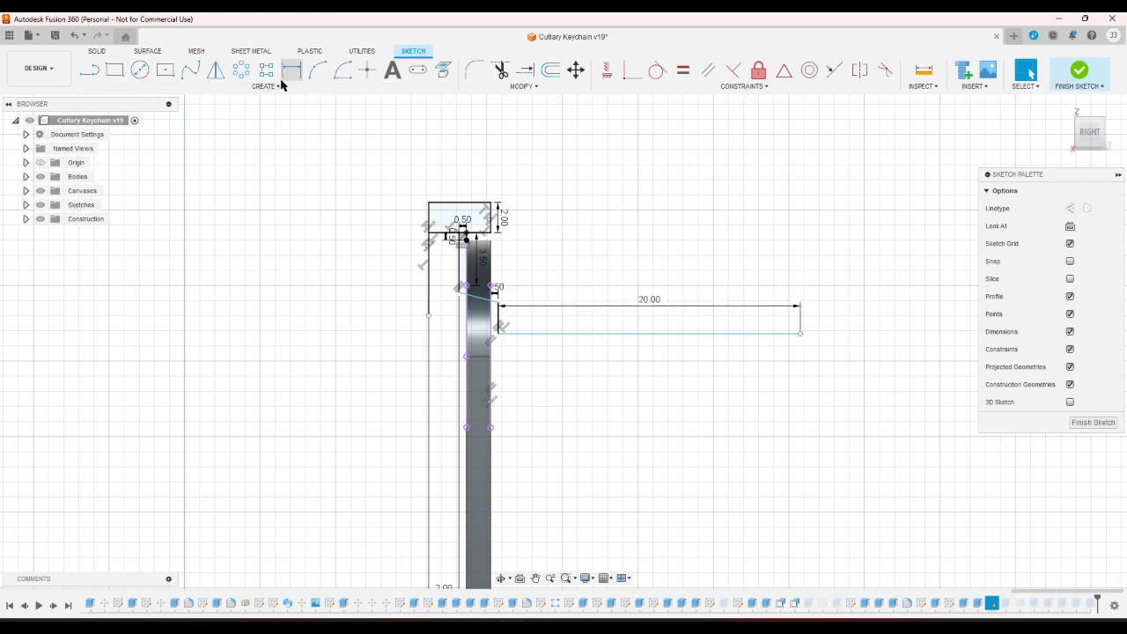
left_click(317, 70)
scroll(563, 256, "down", 5)
scroll(583, 312, "up", 2)
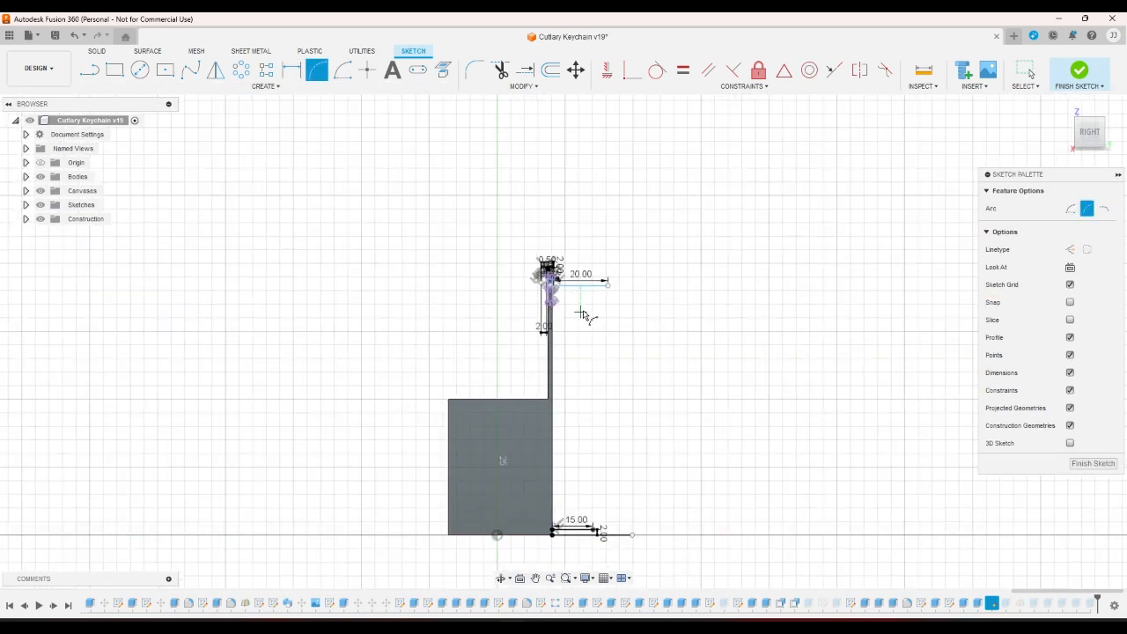
Draw a 3-point arc from the 20.00 line's end to the 15.00 line's end, closing the profile.
left_click(600, 282)
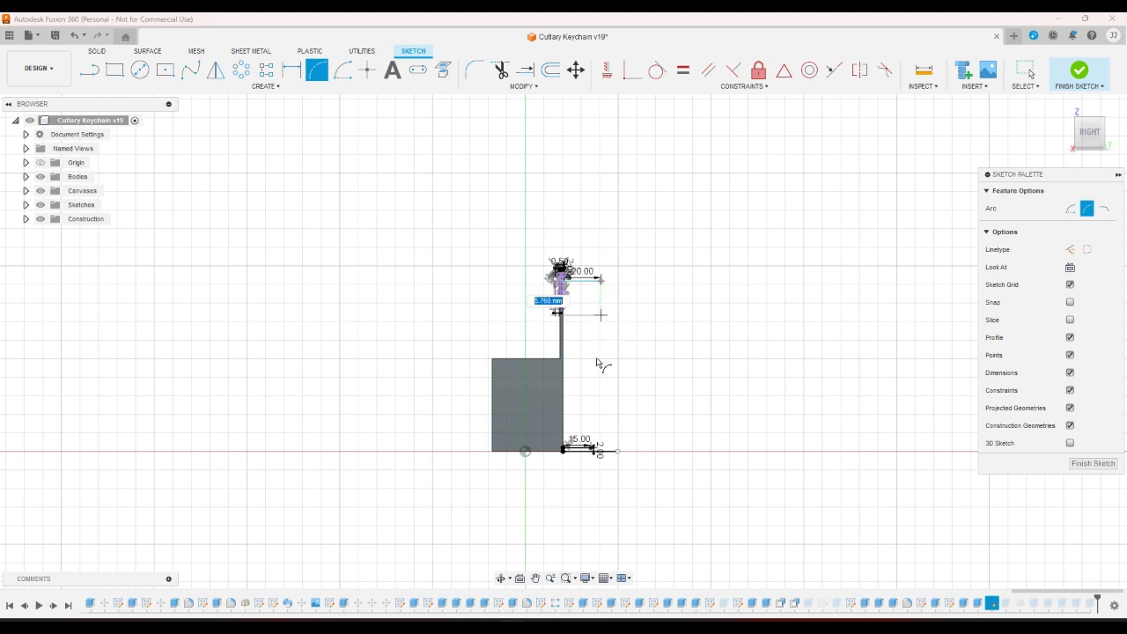
left_click(593, 448)
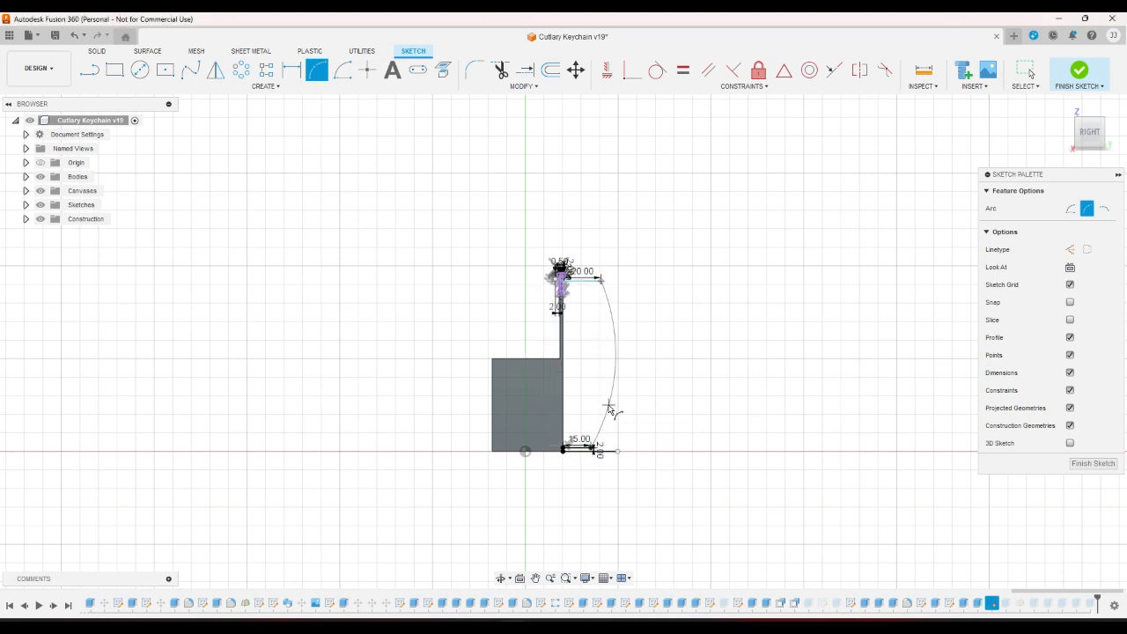
left_click(607, 408)
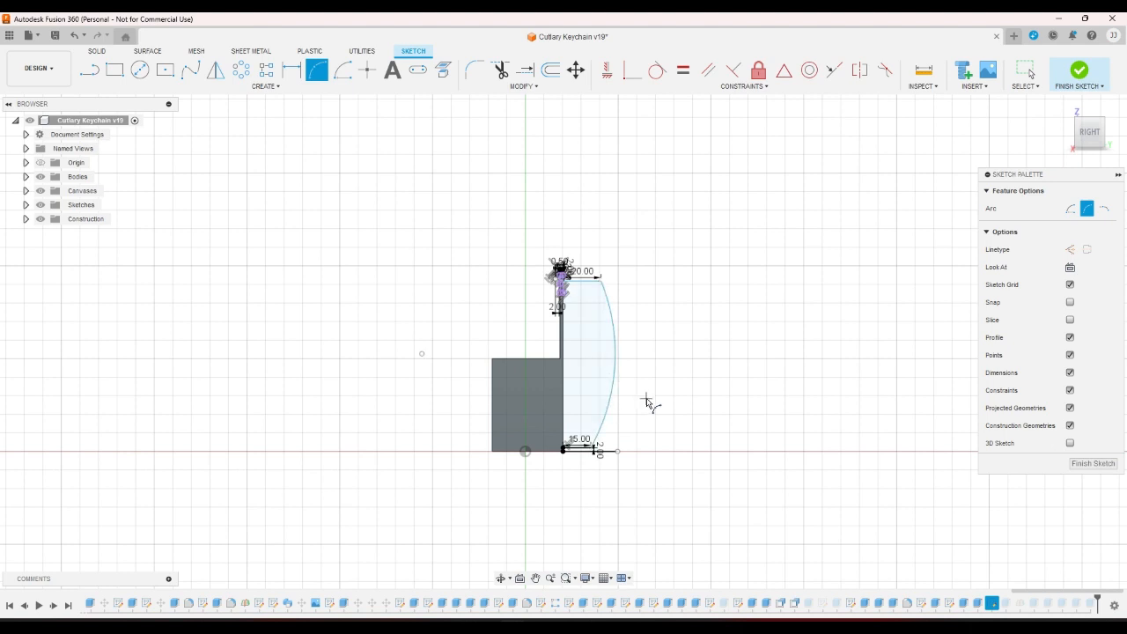
right_click(649, 398)
left_click(687, 395)
scroll(605, 432, "up", 3)
Change the bottom 15.00 dimension to 10 mm.
double_click(560, 449)
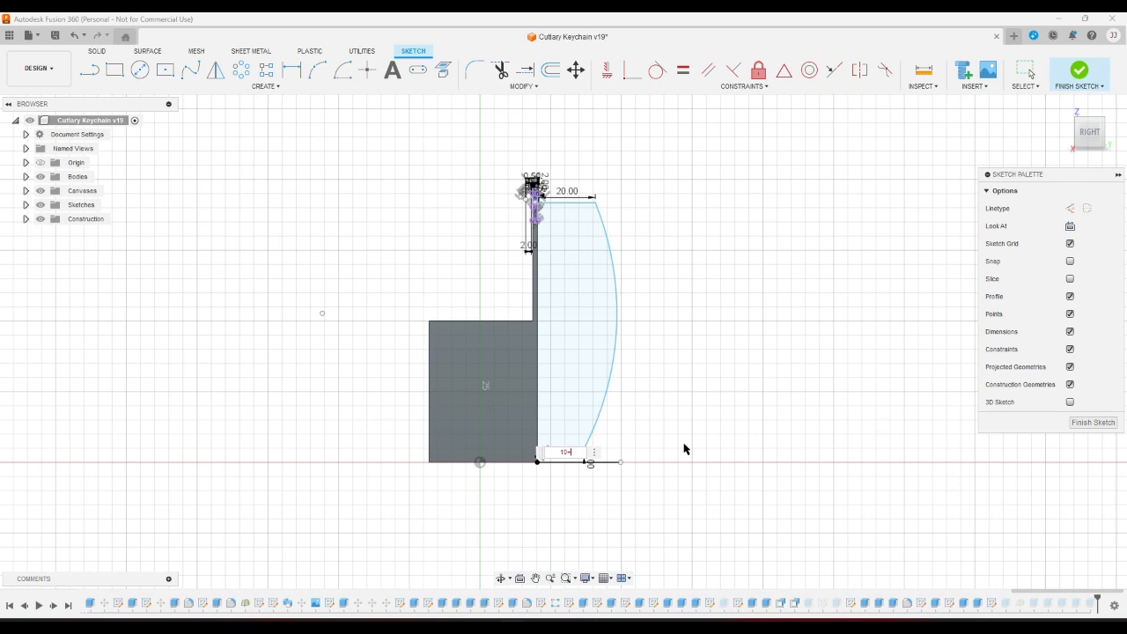
type("10+")
key("BackSpace")
key("Return")
scroll(682, 444, "down", 3)
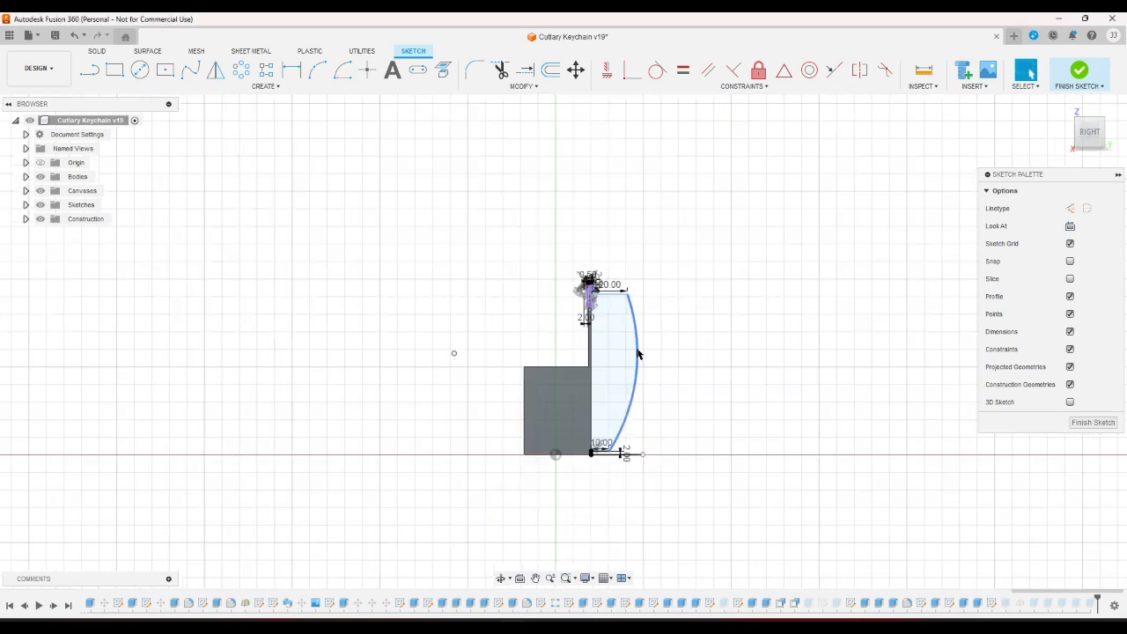
scroll(614, 292, "up", 4)
Change the top 20.00 dimension to 10 mm.
double_click(605, 277)
type("15")
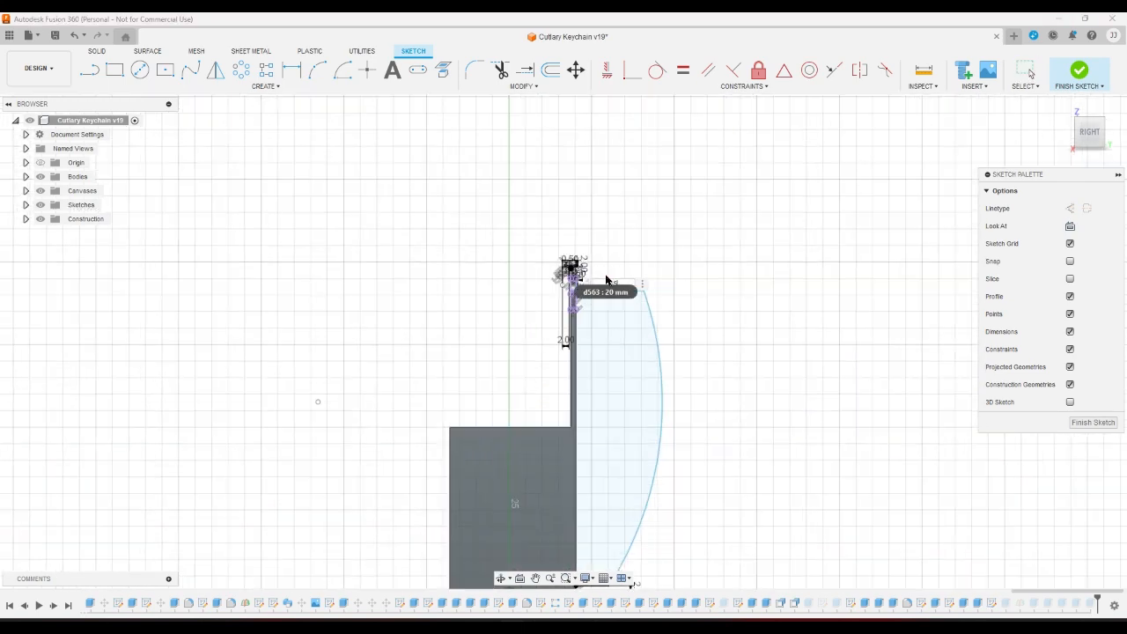
key("Return")
scroll(608, 280, "down", 3)
scroll(701, 212, "down", 3)
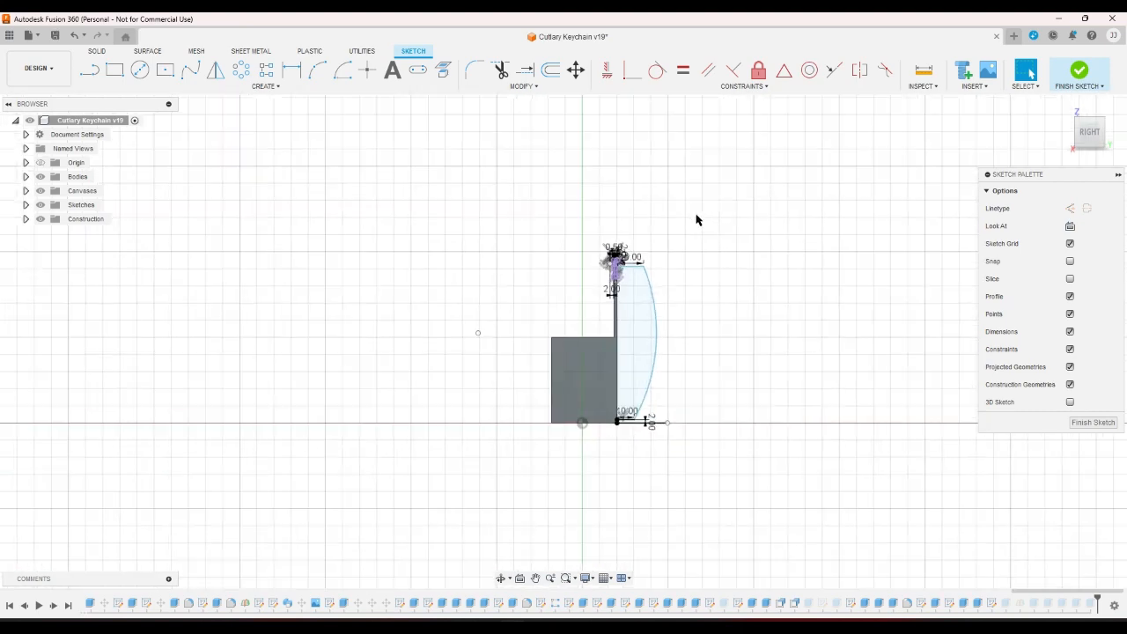
scroll(669, 247, "up", 5)
double_click(572, 285)
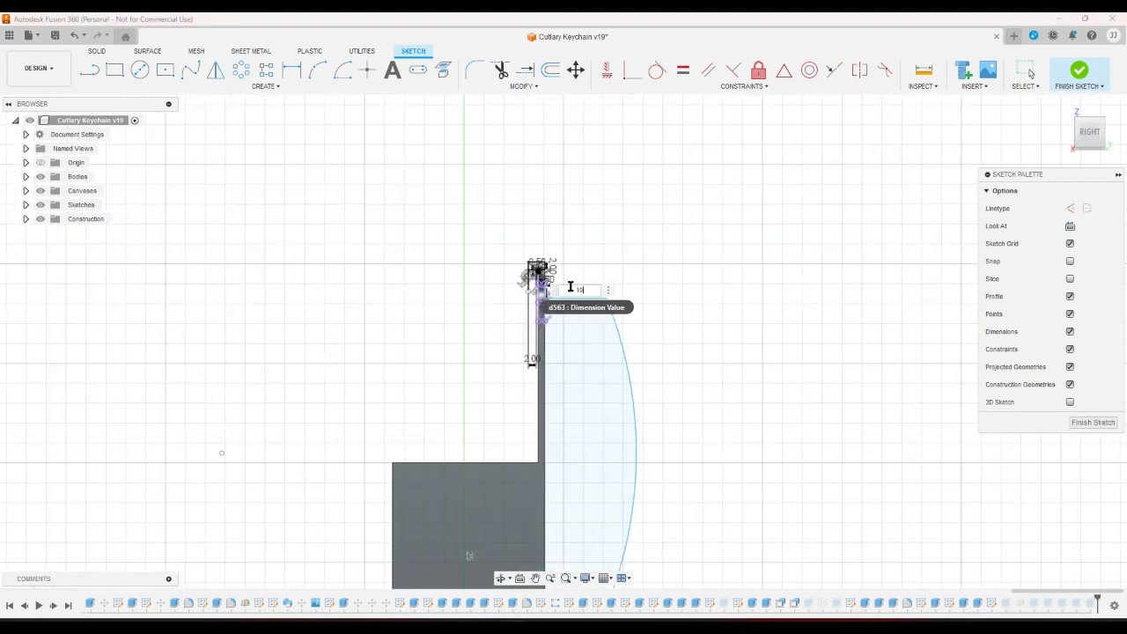
key("Return")
scroll(541, 273, "down", 4)
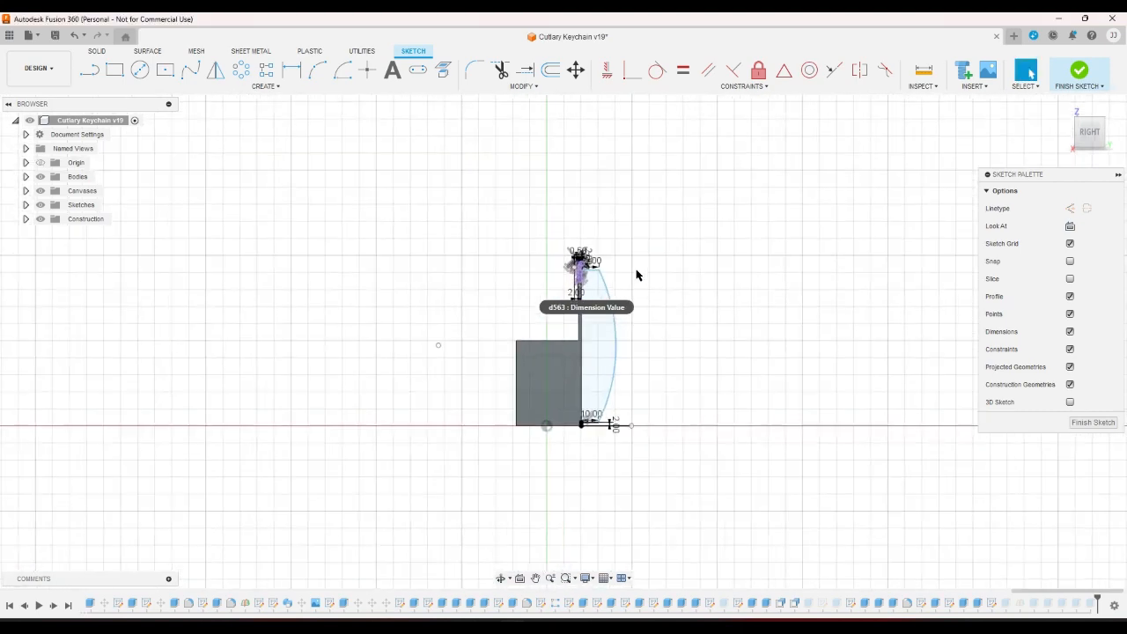
scroll(637, 276, "up", 1)
scroll(504, 265, "up", 8)
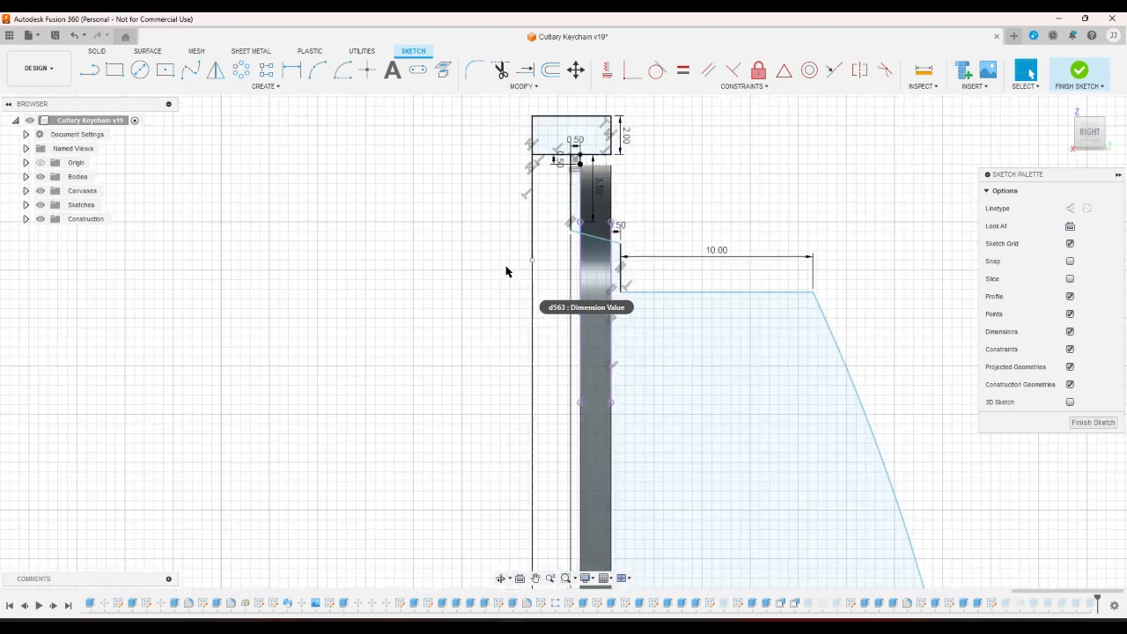
scroll(511, 267, "up", 2)
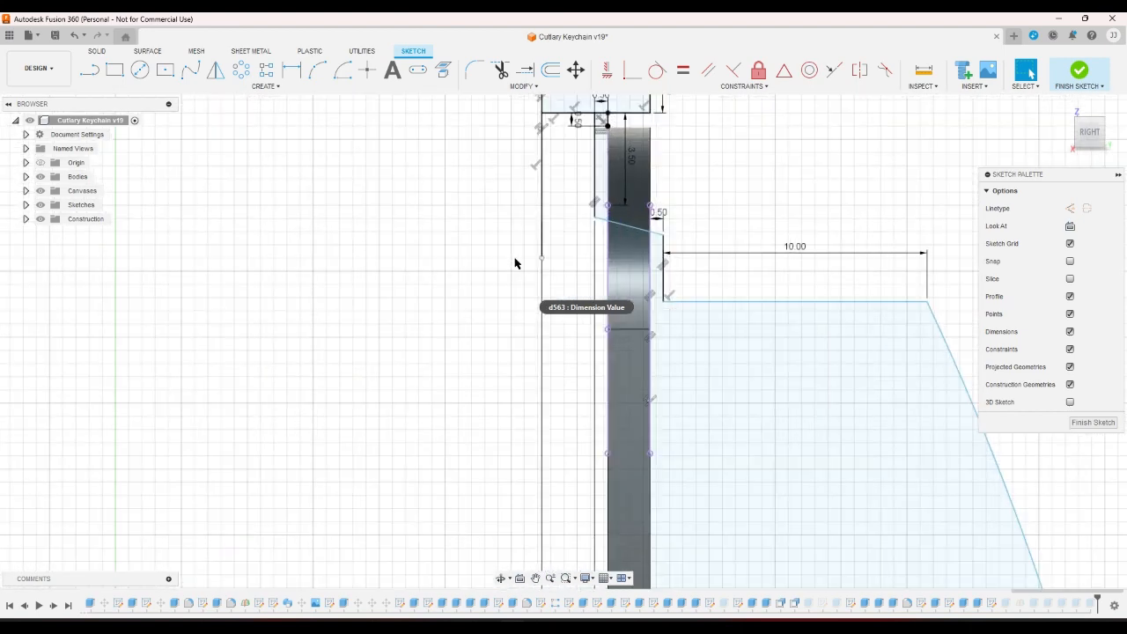
scroll(678, 227, "down", 2)
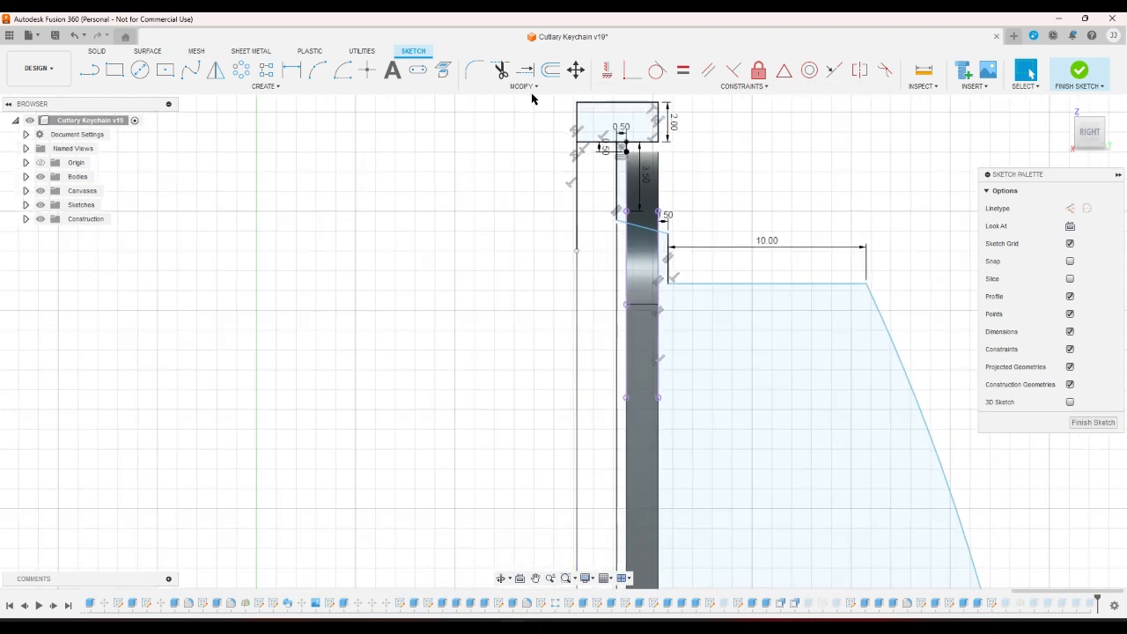
Offset the hook profile chain outward by 2 mm.
left_click(550, 71)
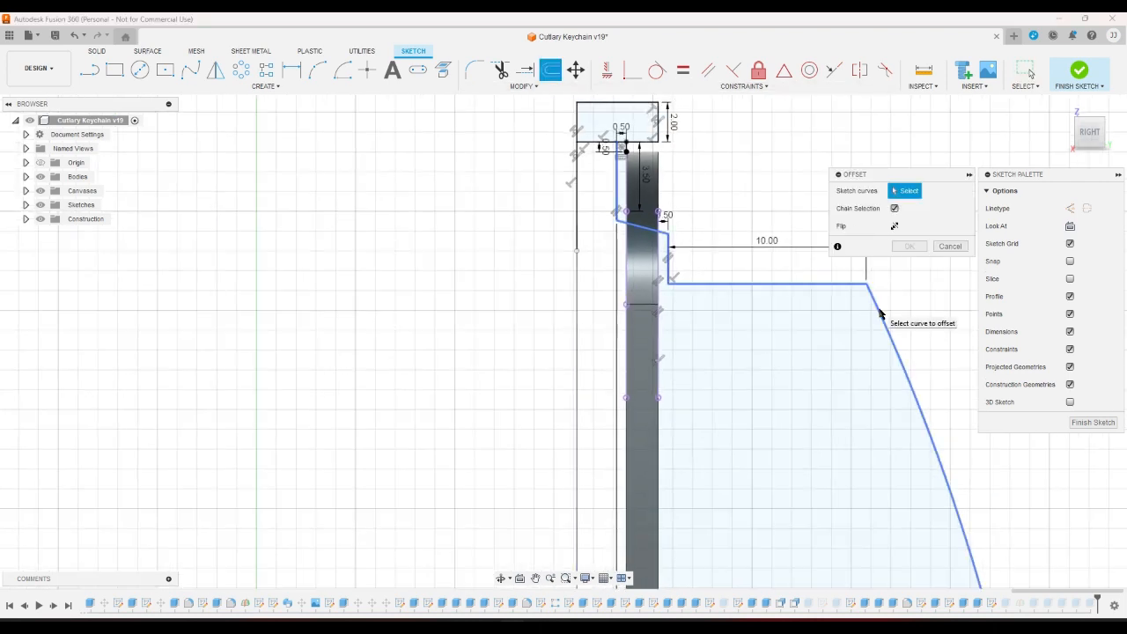
left_click(879, 313)
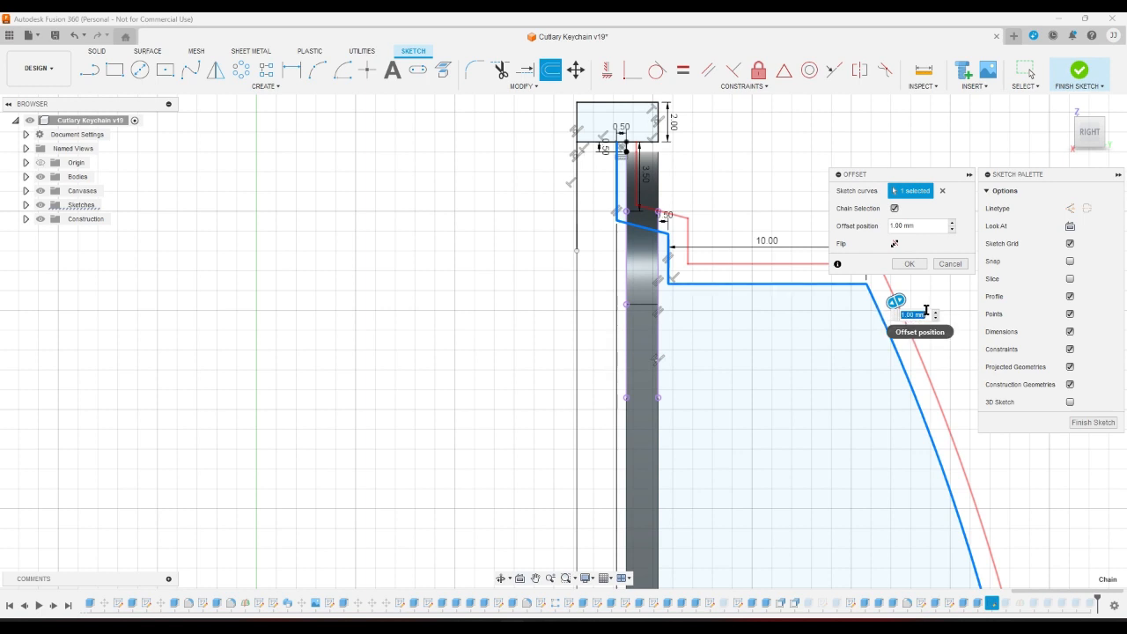
type("2")
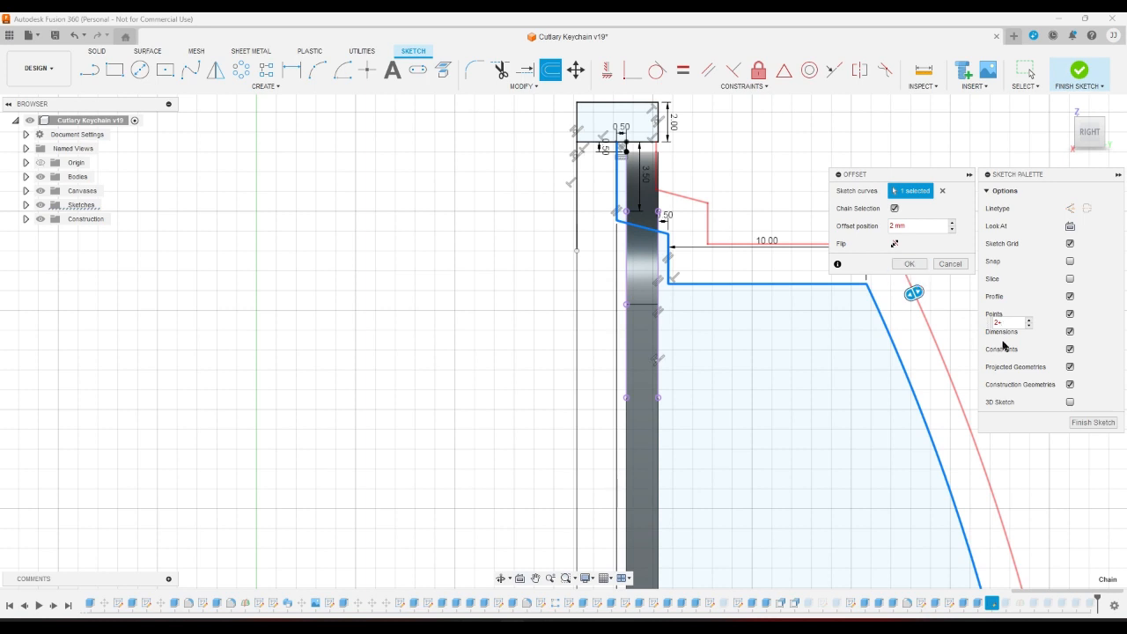
key("Return")
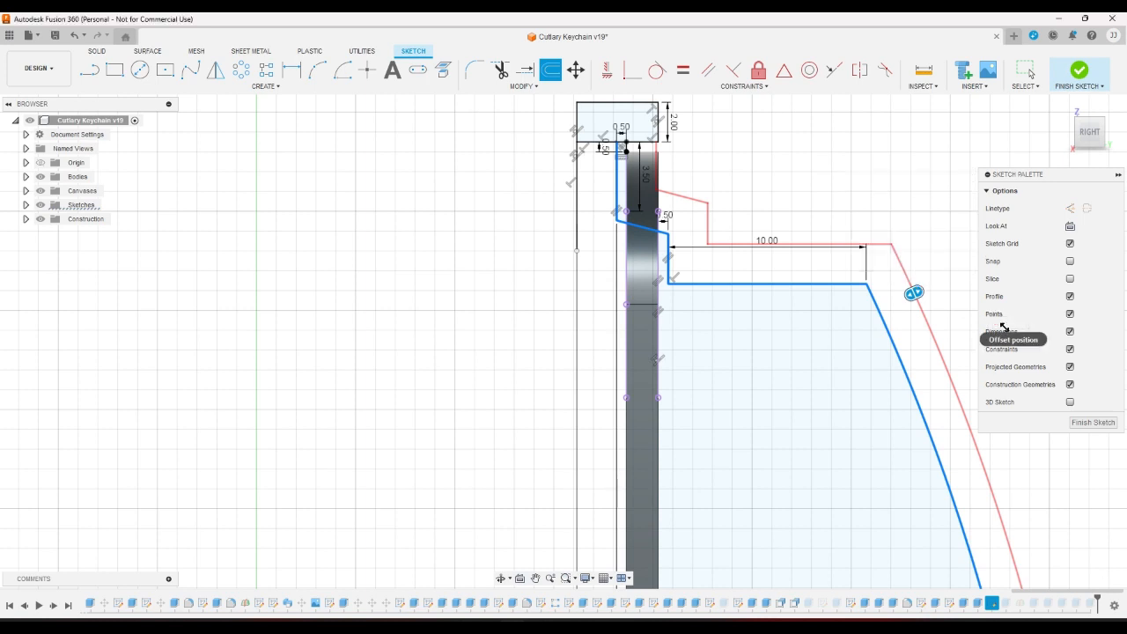
scroll(679, 190, "up", 2)
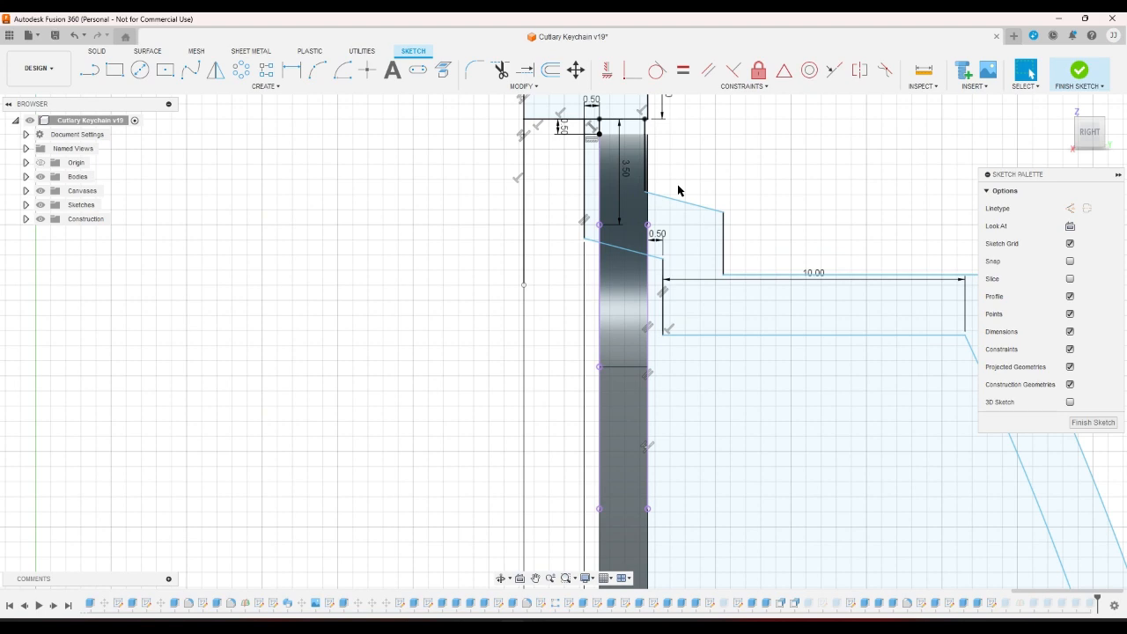
Draw the short closing line segments on the hook's left side.
scroll(696, 184, "down", 2)
scroll(697, 184, "up", 1)
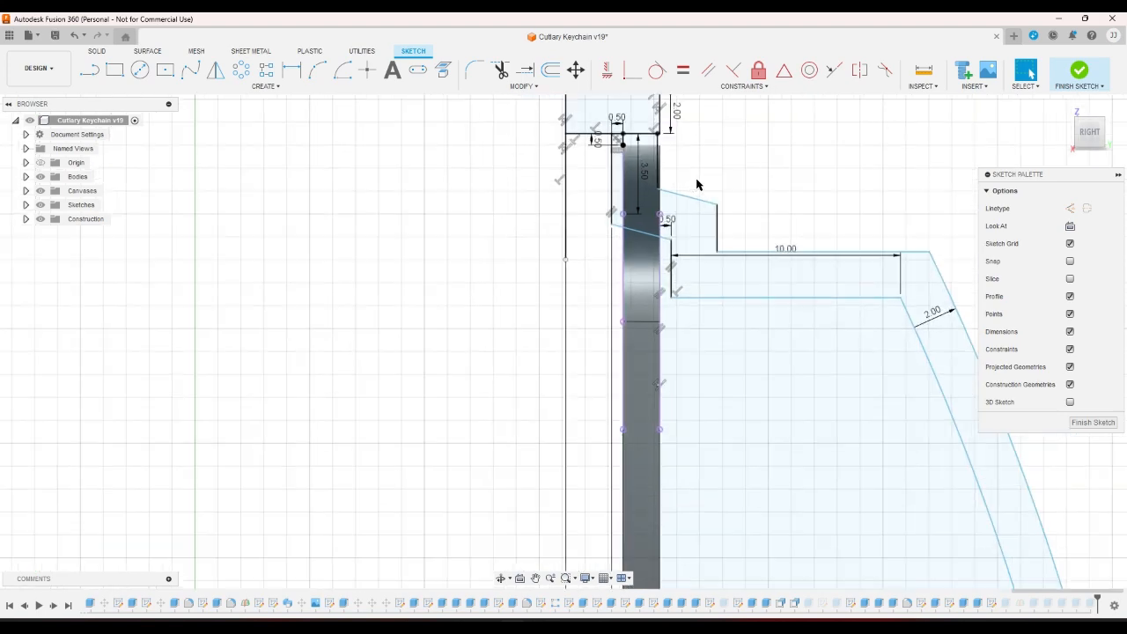
scroll(649, 149, "up", 2)
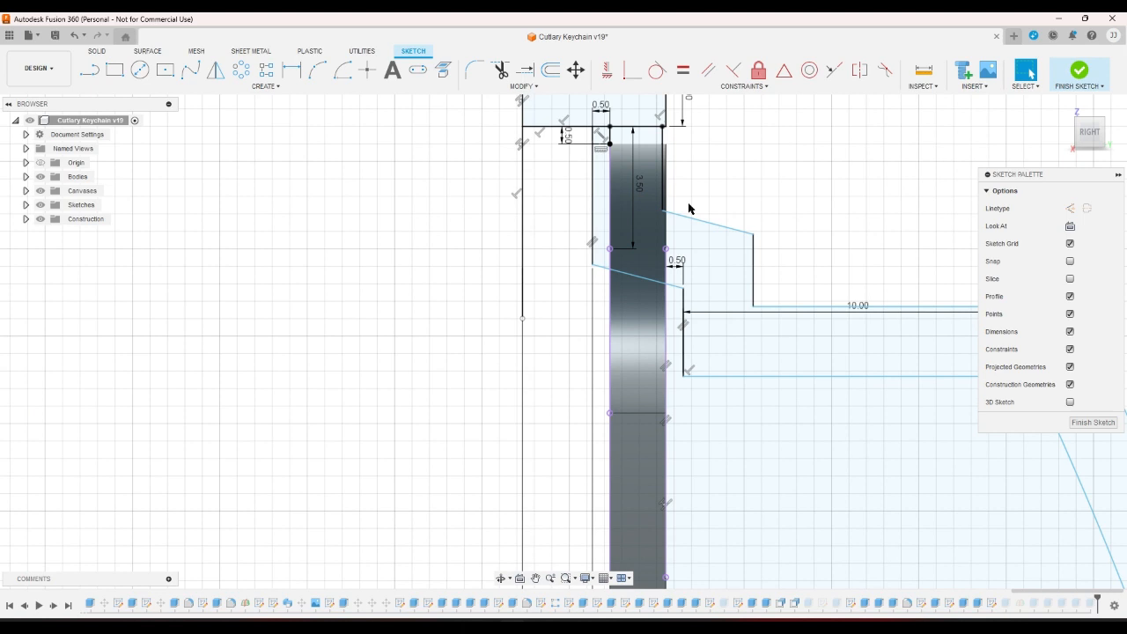
scroll(688, 208, "down", 1)
key("l")
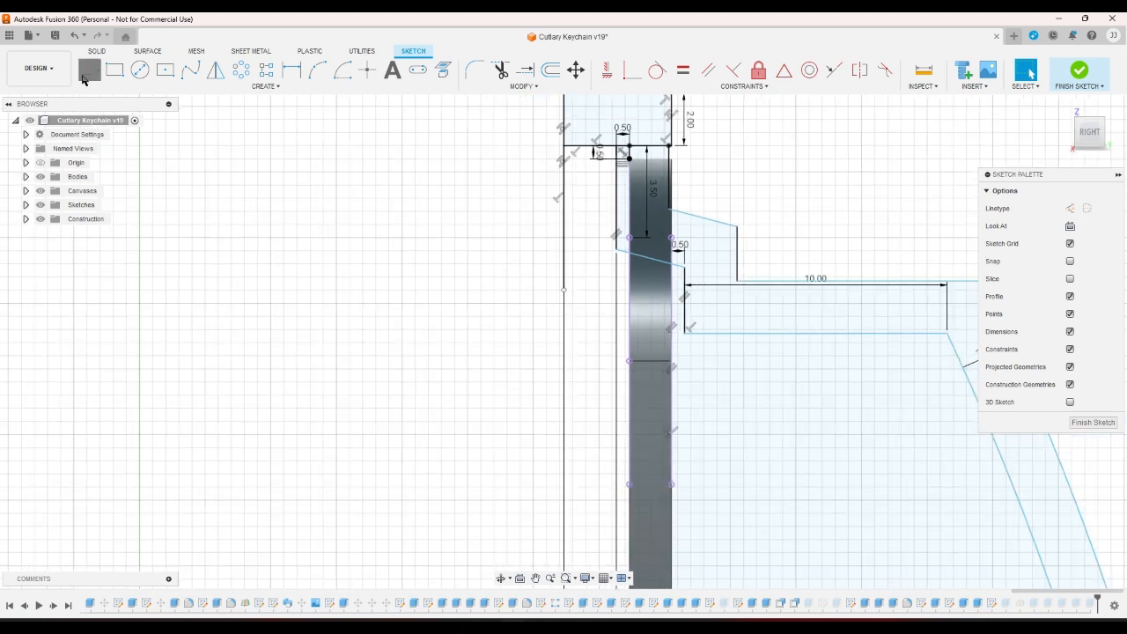
left_click(688, 333)
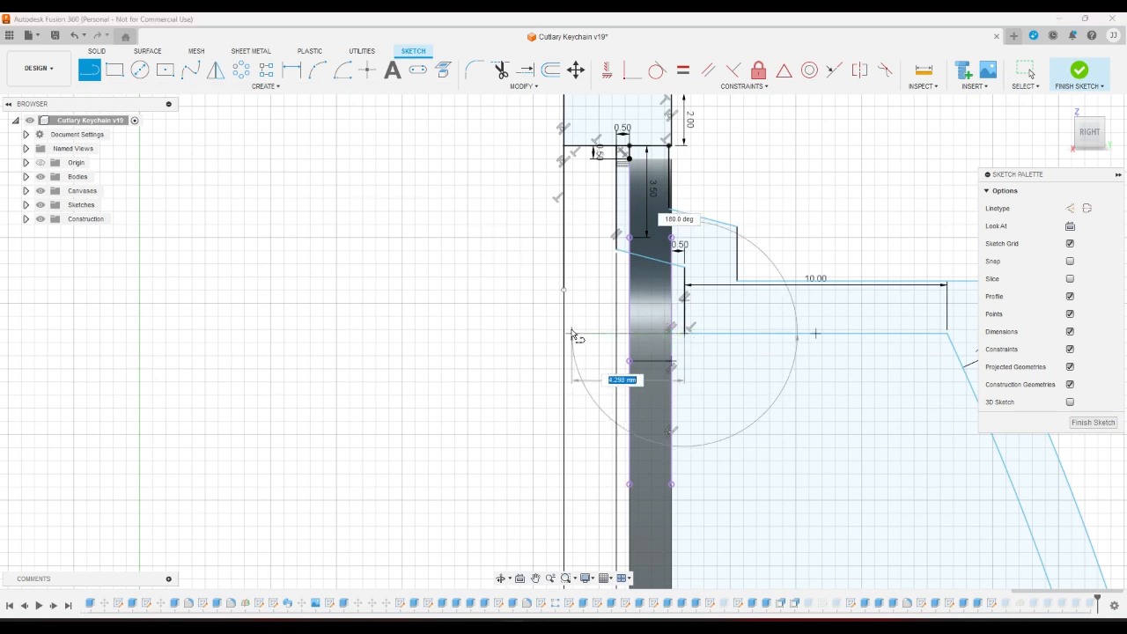
left_click(568, 334)
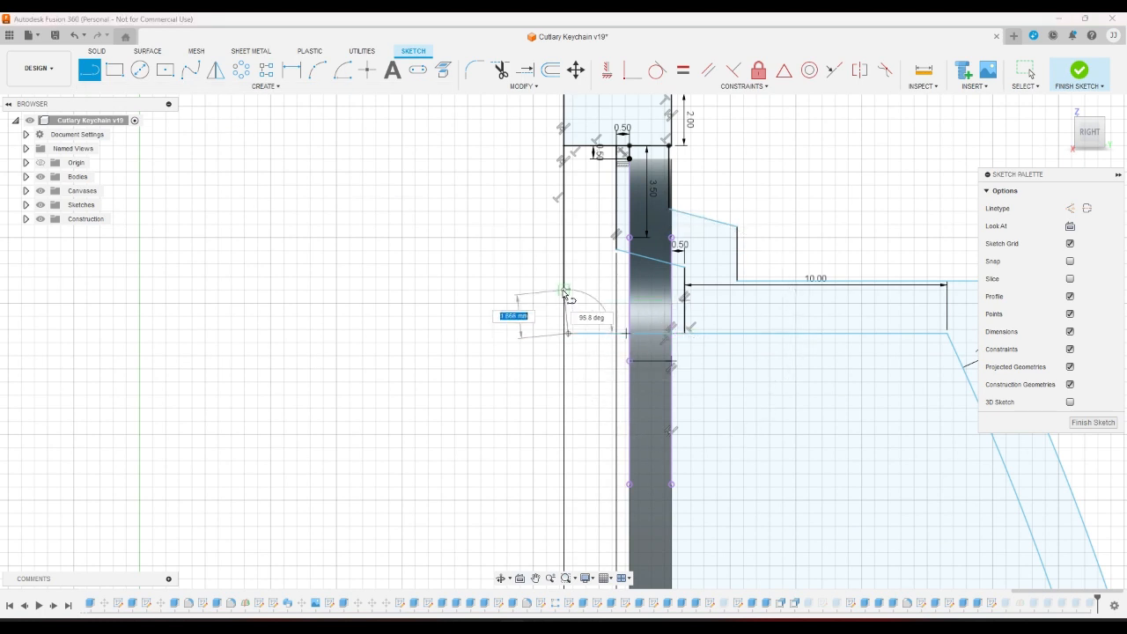
left_click(563, 289)
Constrain the new line collinear with the neighbouring edge.
left_click(834, 70)
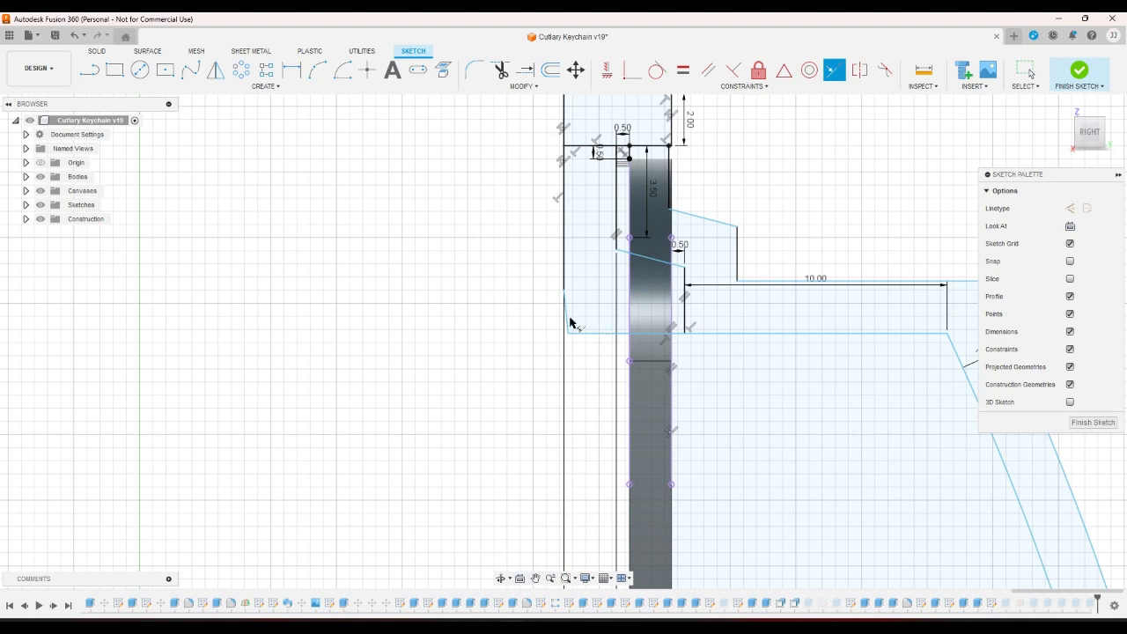
right_click(910, 203)
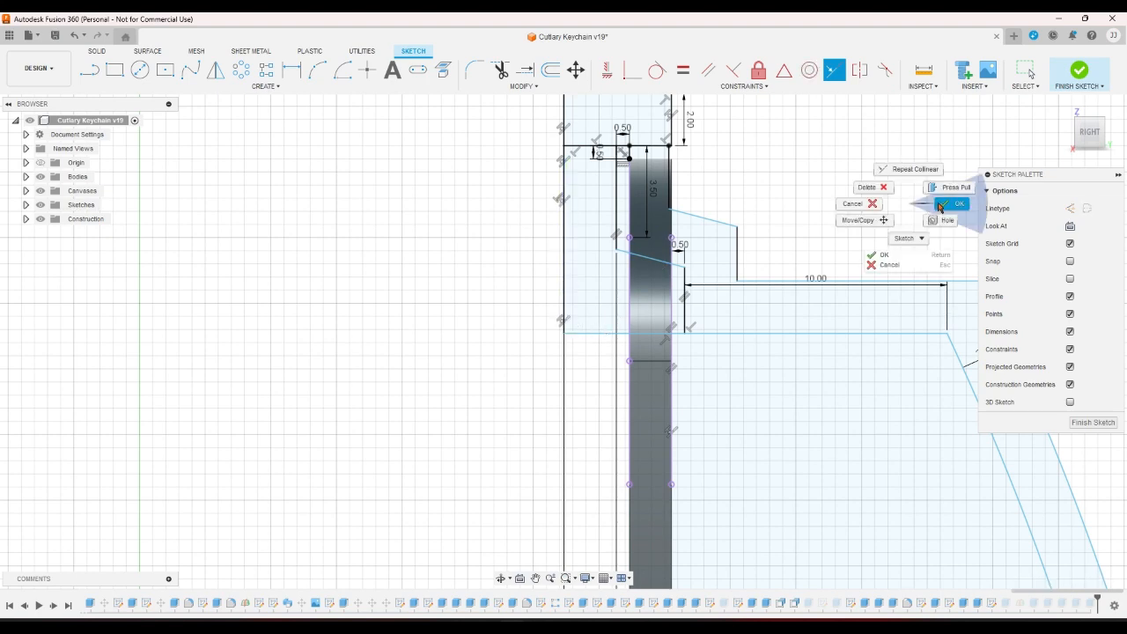
left_click(953, 203)
scroll(701, 259, "up", 2)
scroll(700, 259, "down", 3)
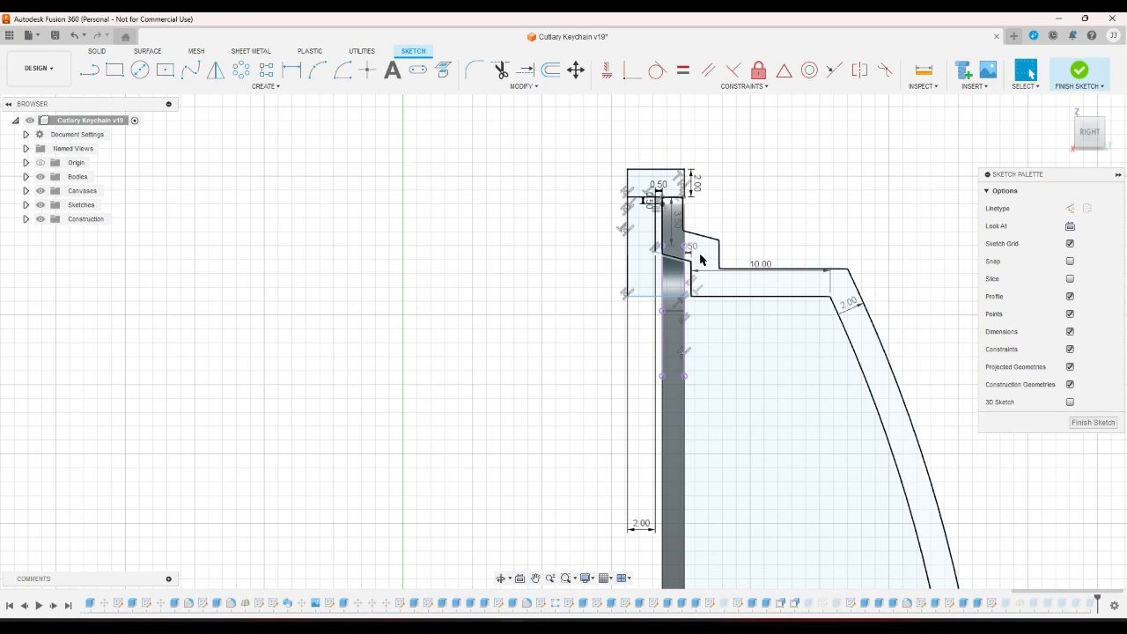
scroll(734, 214, "up", 3)
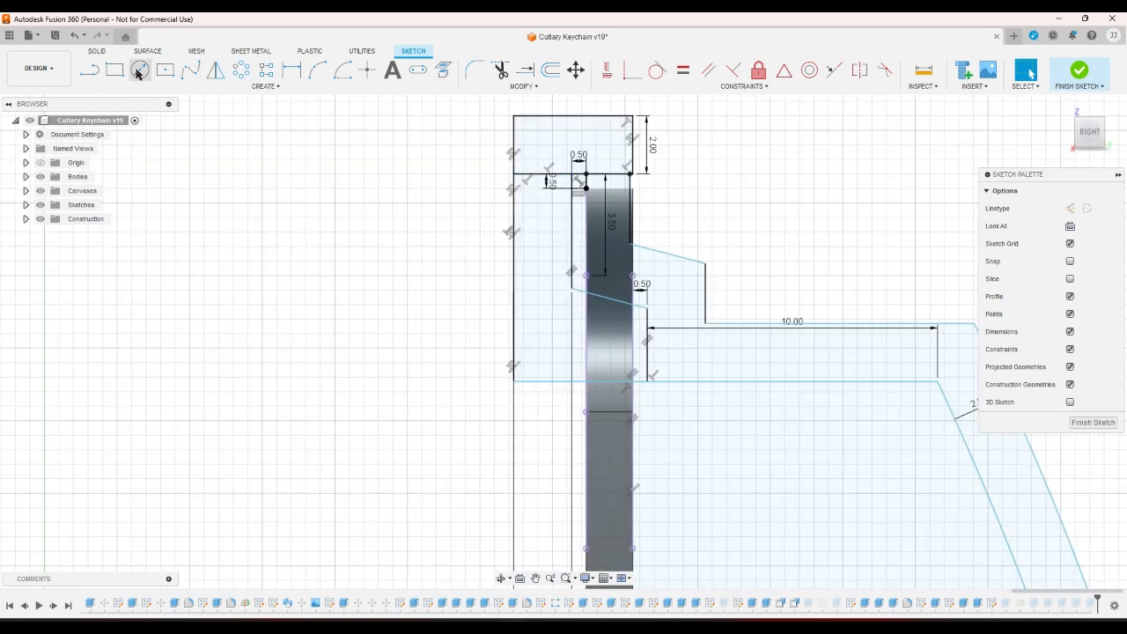
left_click(90, 83)
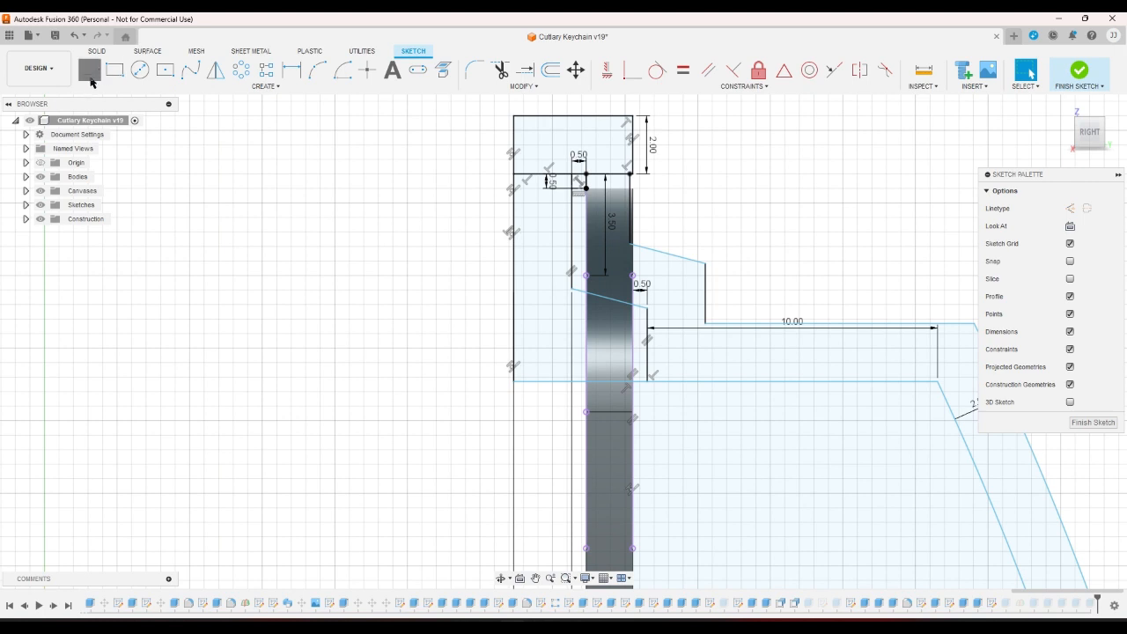
Draw a lower slanted line parallel to the upper one and extend it to the left wall.
left_click(648, 387)
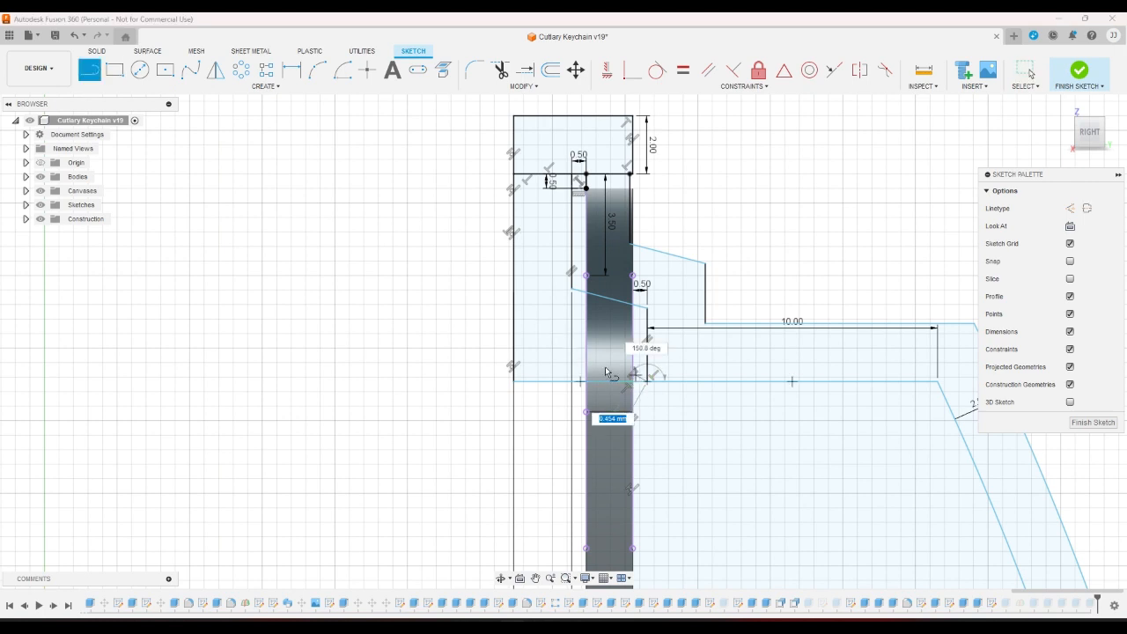
left_click(555, 358)
left_click(707, 70)
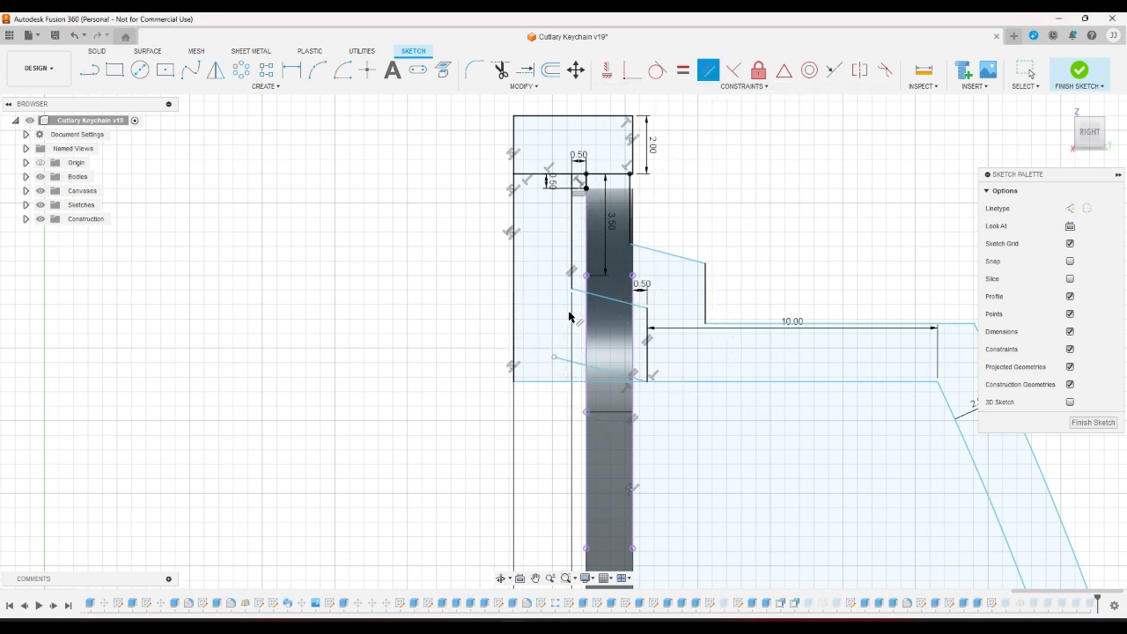
left_click(581, 365)
left_click(583, 293)
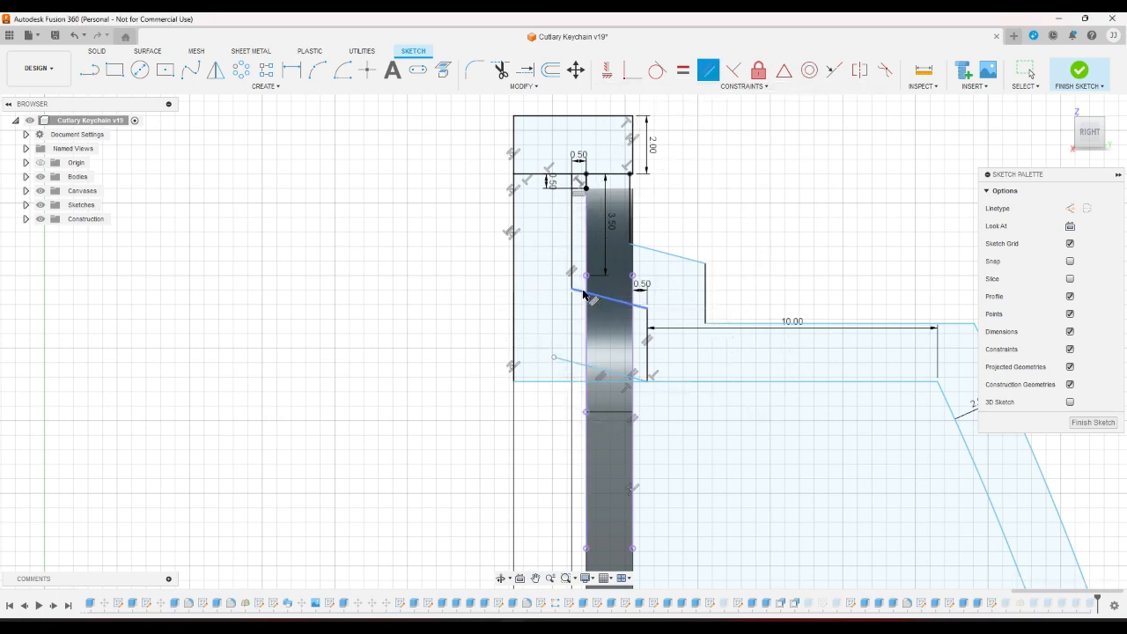
left_click(525, 69)
left_click(560, 361)
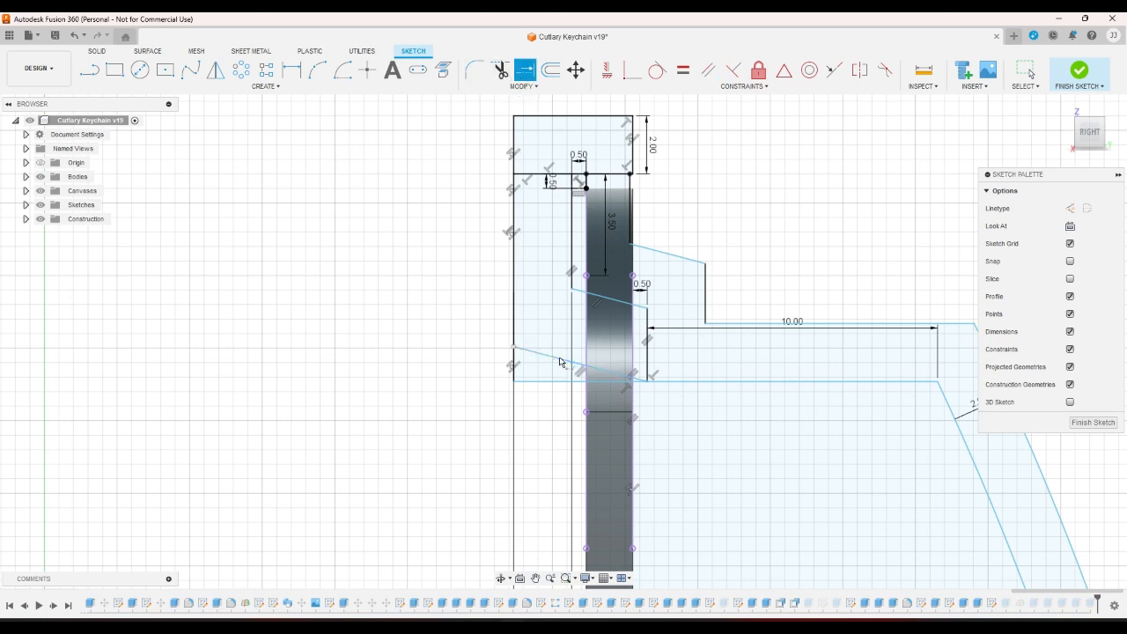
right_click(759, 253)
left_click(805, 253)
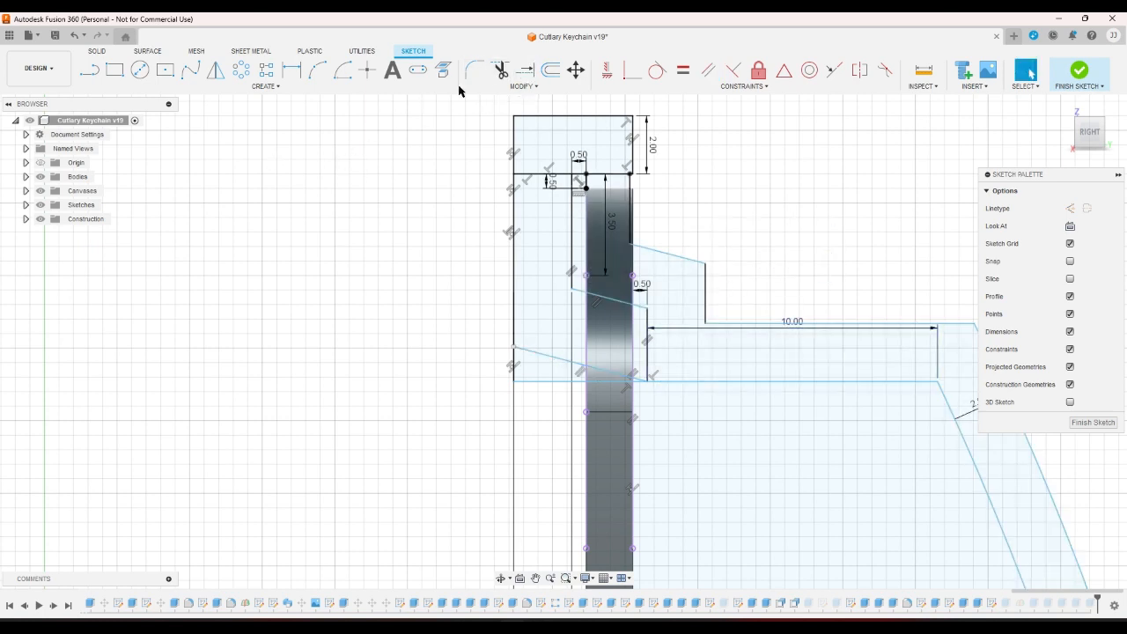
Extend the horizontal wall line leftward and shorten the angled line pair past the bar.
left_click(524, 70)
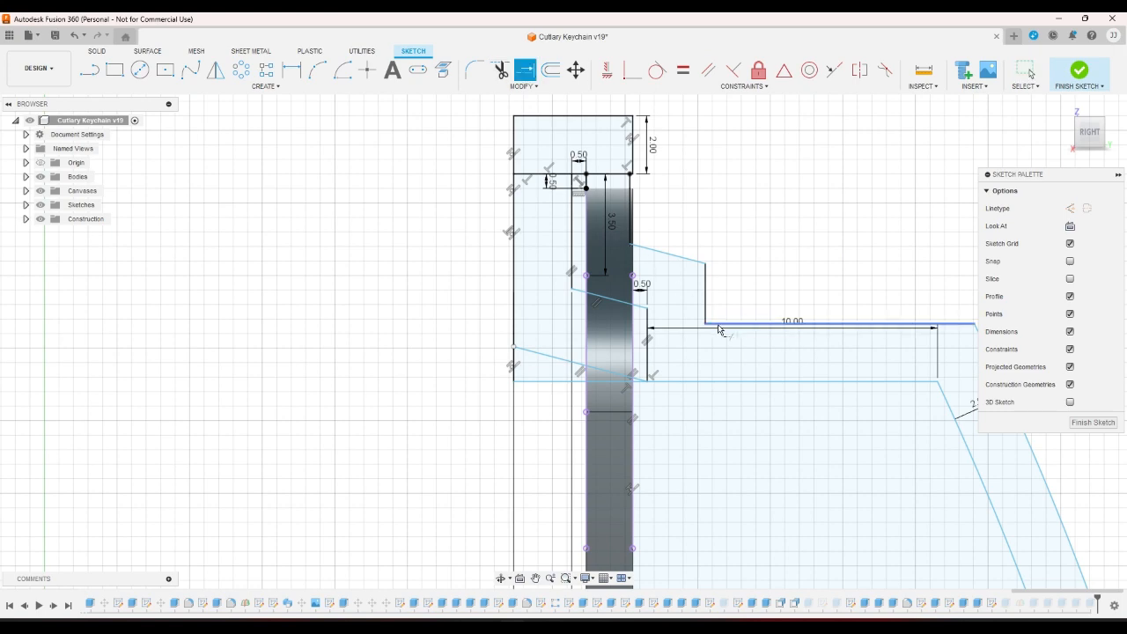
left_click(716, 326)
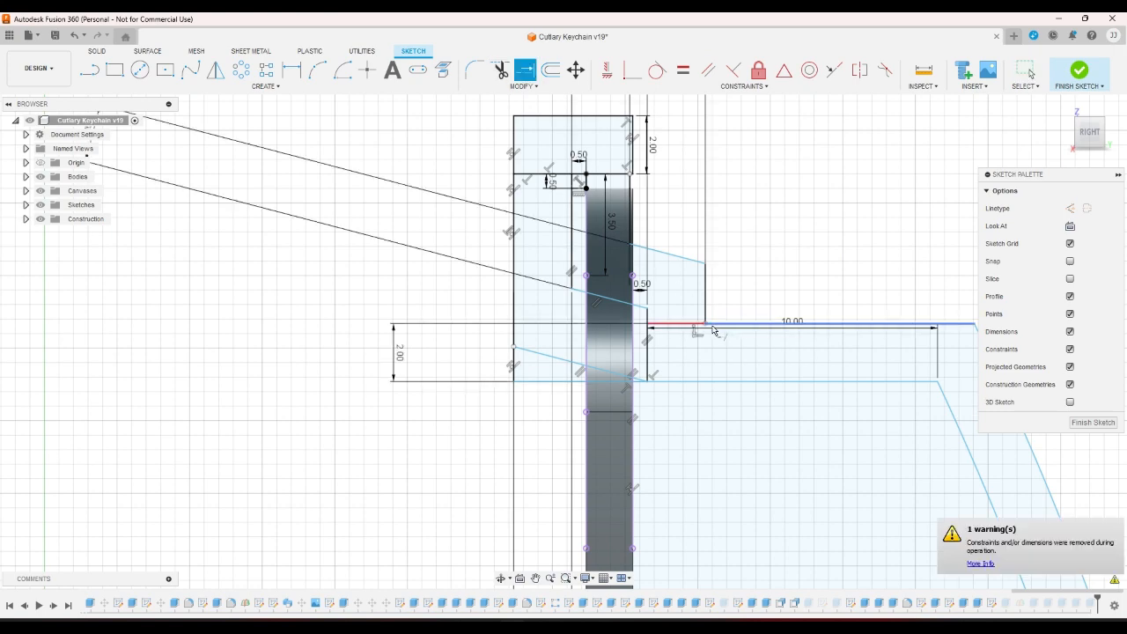
scroll(746, 287, "down", 3)
right_click(747, 287)
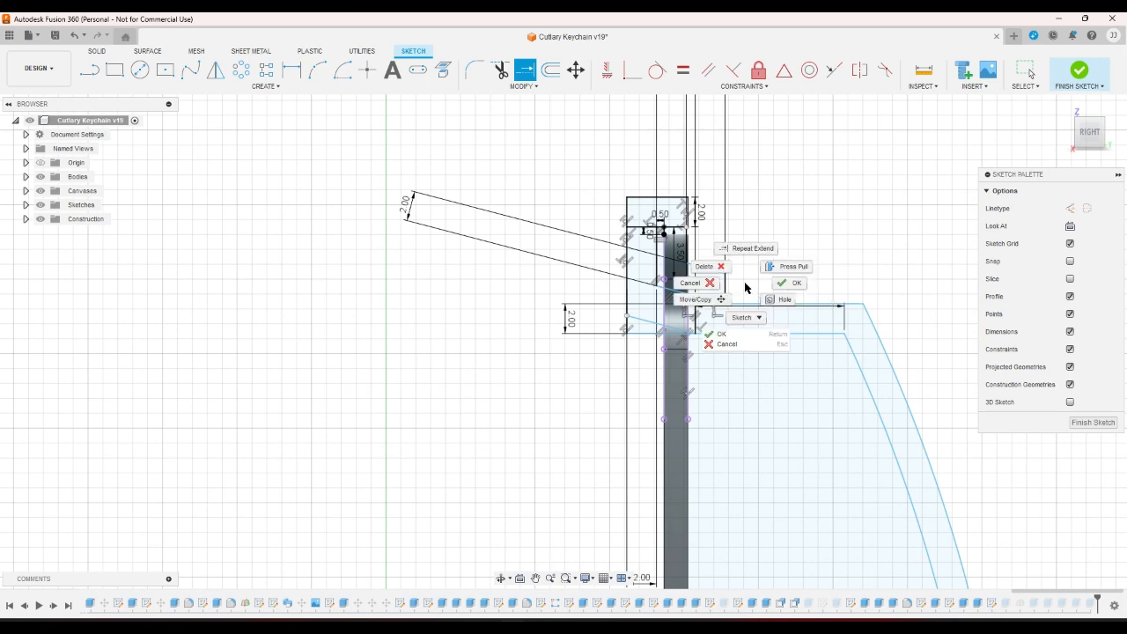
left_click(766, 292)
scroll(766, 292, "up", 1)
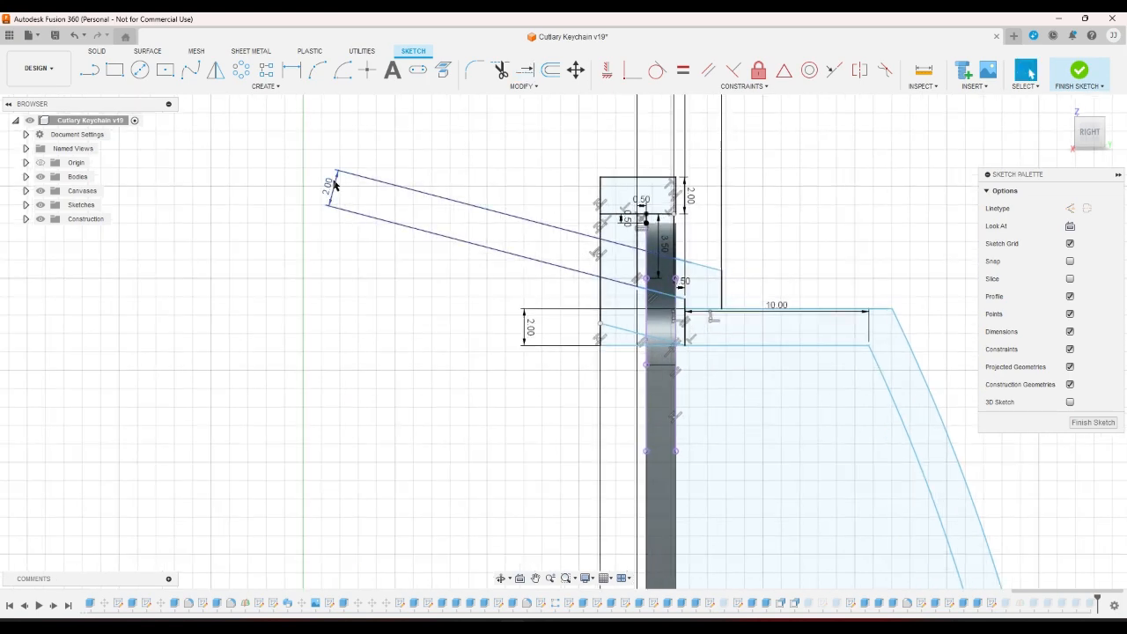
left_click_drag(335, 184, 701, 267)
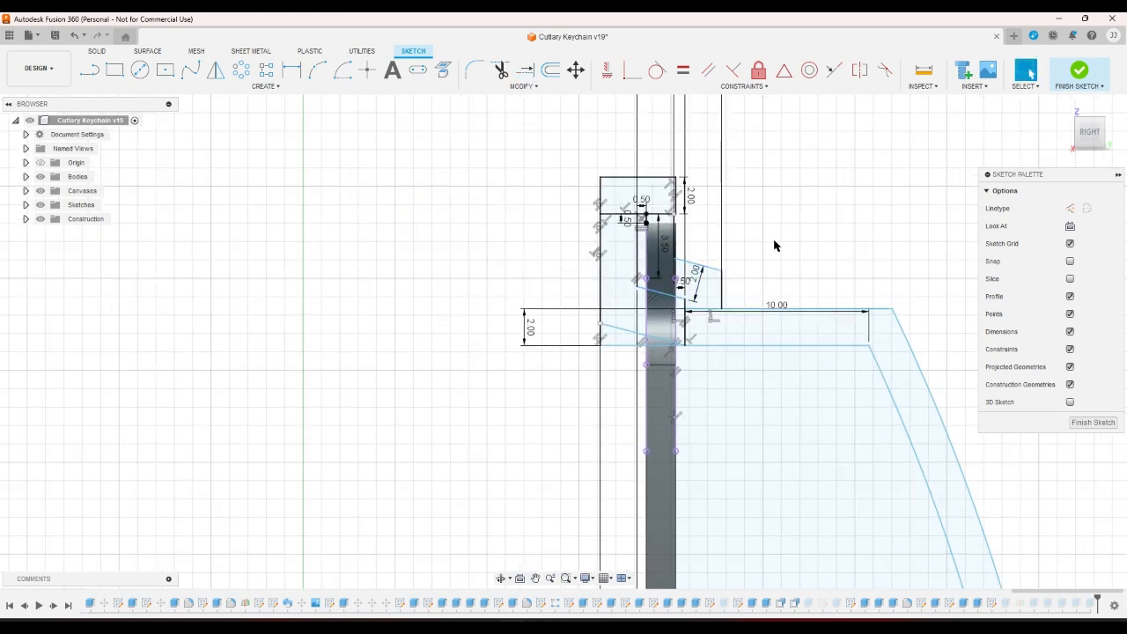
scroll(774, 245, "down", 5)
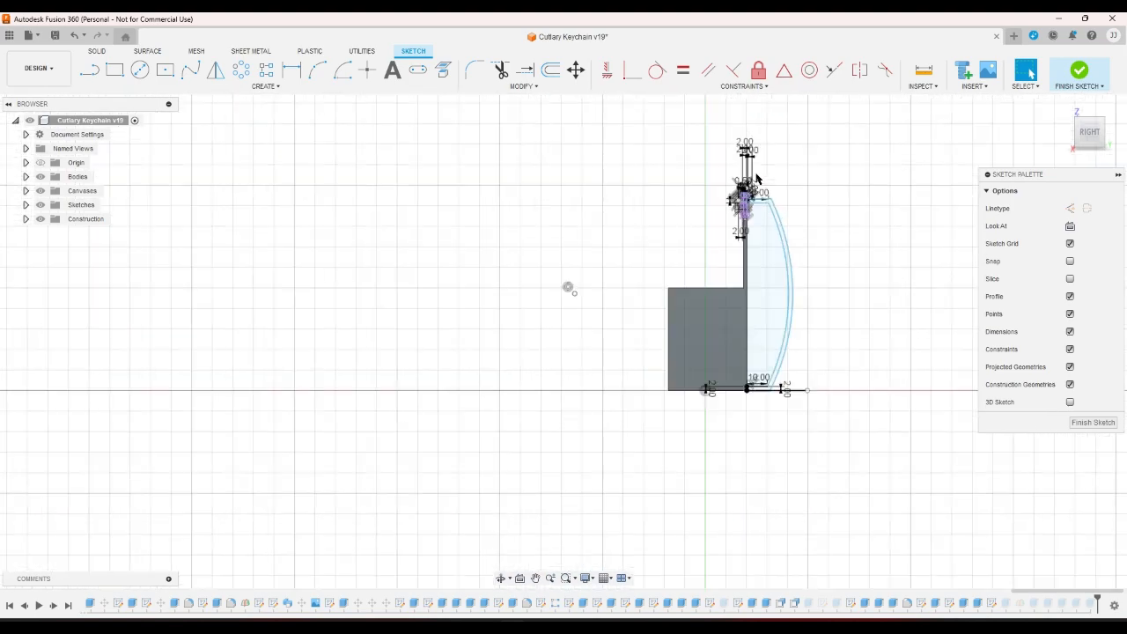
Drag the bottom wall line's endpoint back onto the arc.
scroll(805, 465, "up", 4)
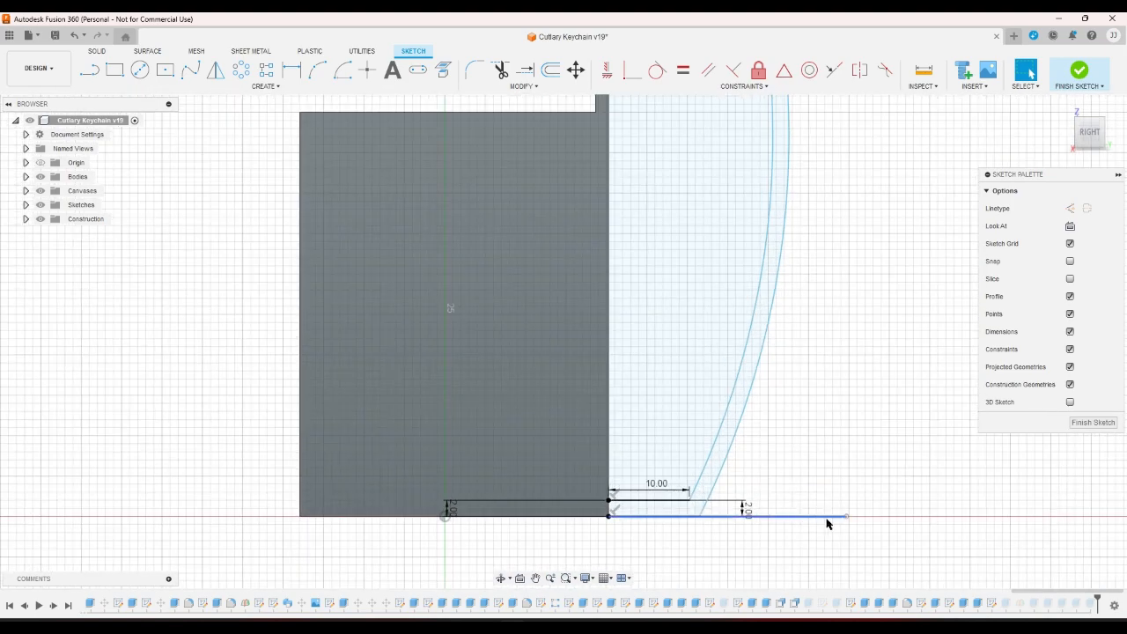
mouse_move(842, 521)
left_mouse_down()
mouse_move(695, 527)
mouse_move(827, 517)
left_mouse_up()
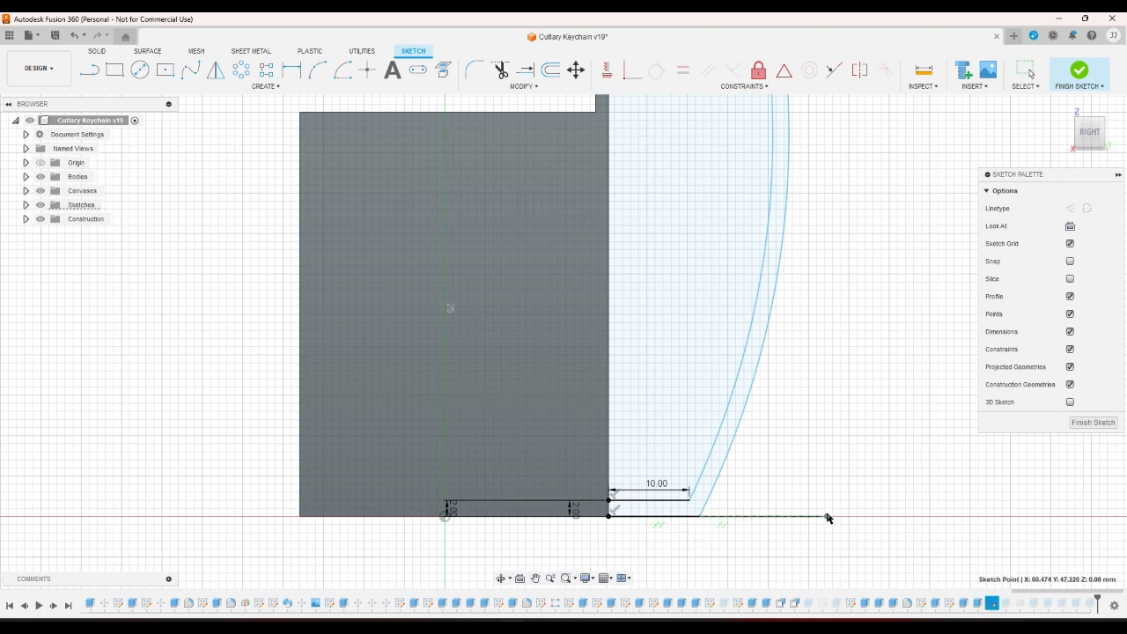
mouse_move(711, 536)
left_mouse_down()
mouse_move(649, 535)
mouse_move(795, 520)
left_mouse_up()
left_click(691, 535)
left_click(723, 530)
scroll(722, 528, "down", 5)
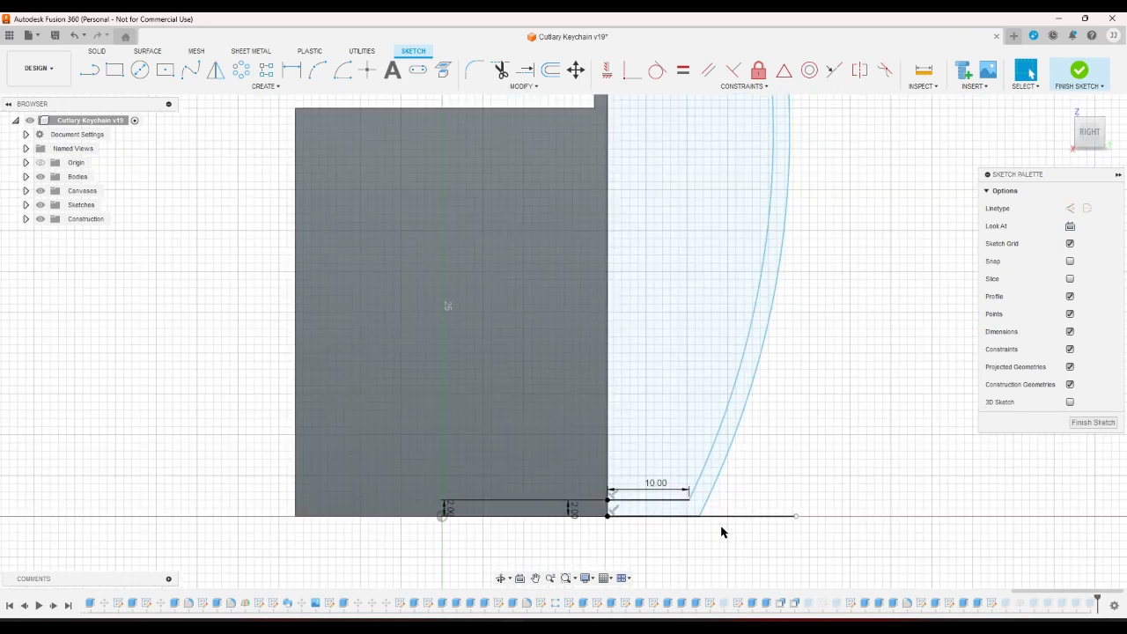
scroll(692, 117, "up", 5)
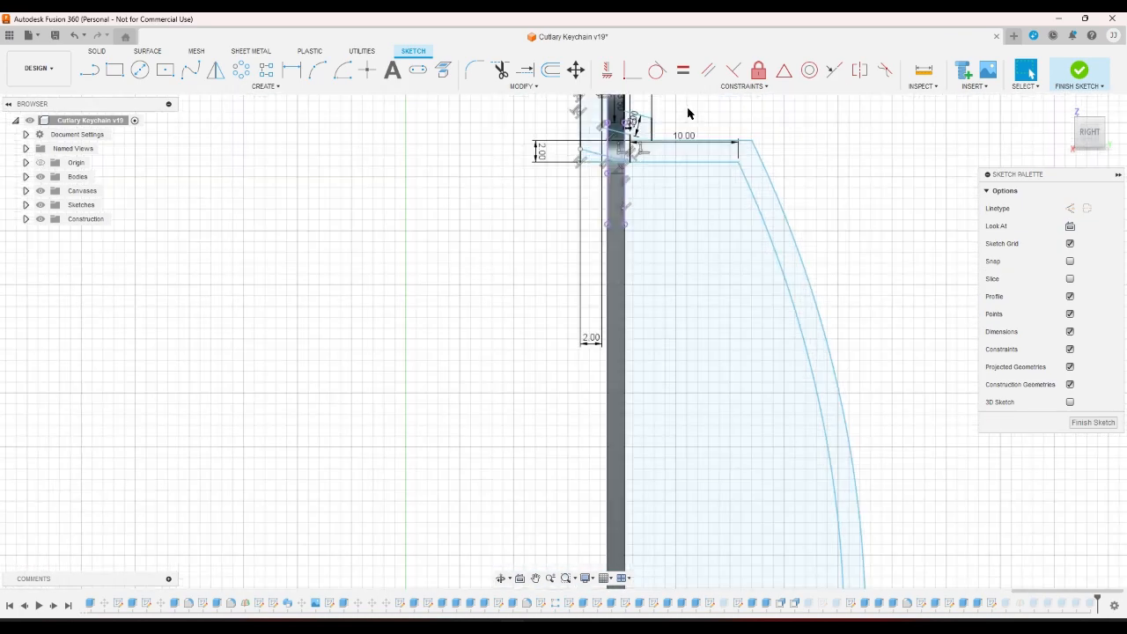
scroll(691, 116, "up", 1)
scroll(722, 265, "down", 3)
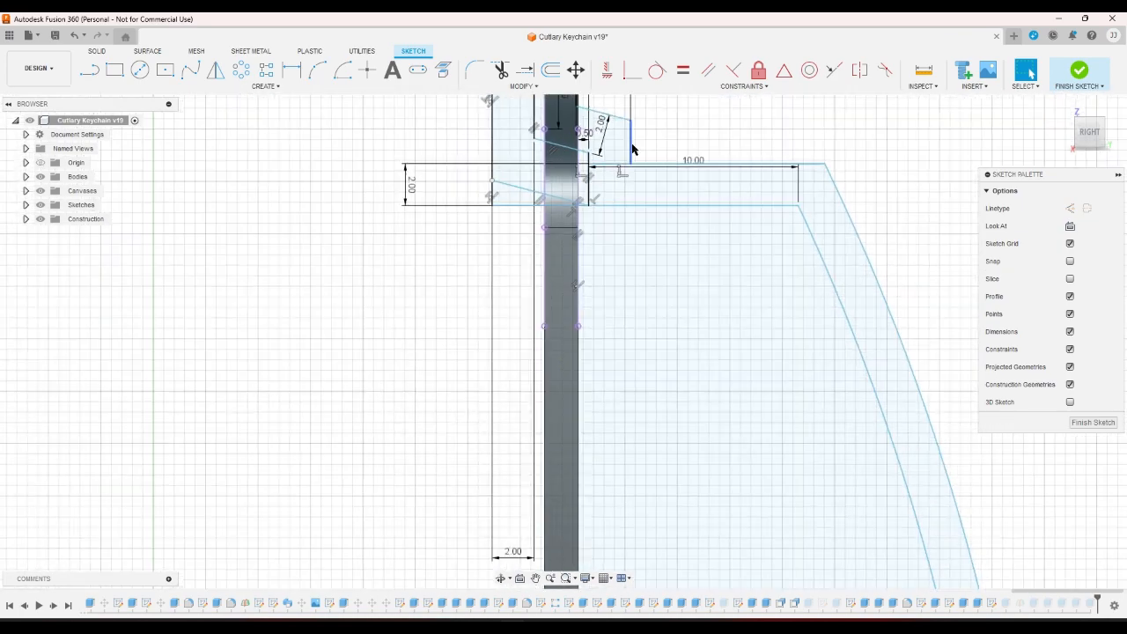
Confirm the curved band, parallelogram and left region are closed profiles.
left_click(774, 256)
scroll(627, 211, "up", 5)
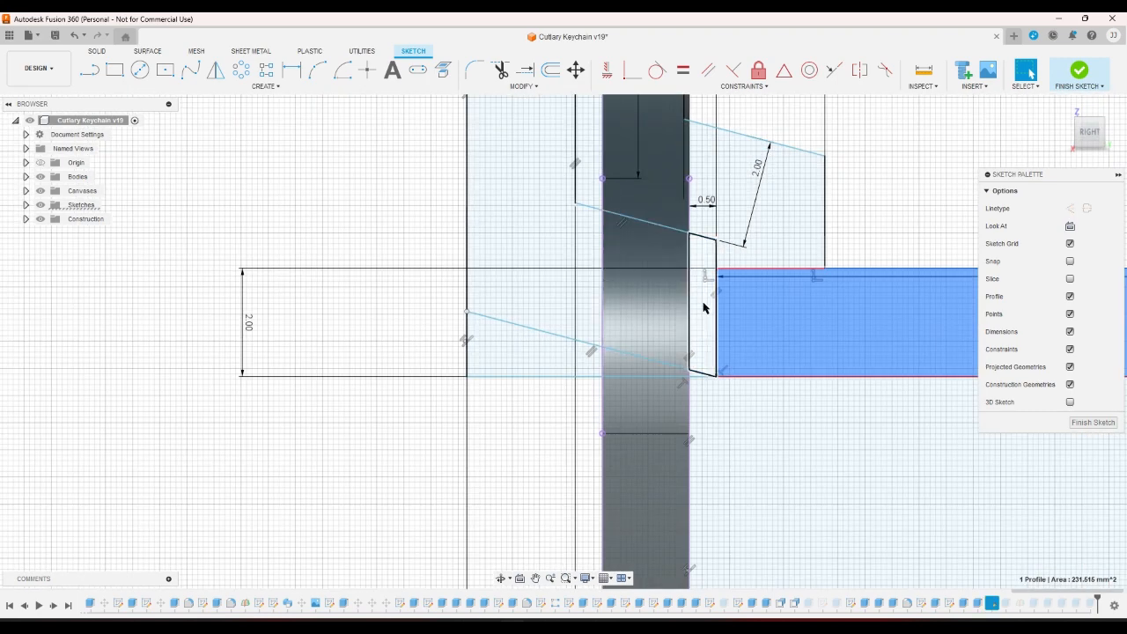
left_click(704, 307)
left_click(589, 252)
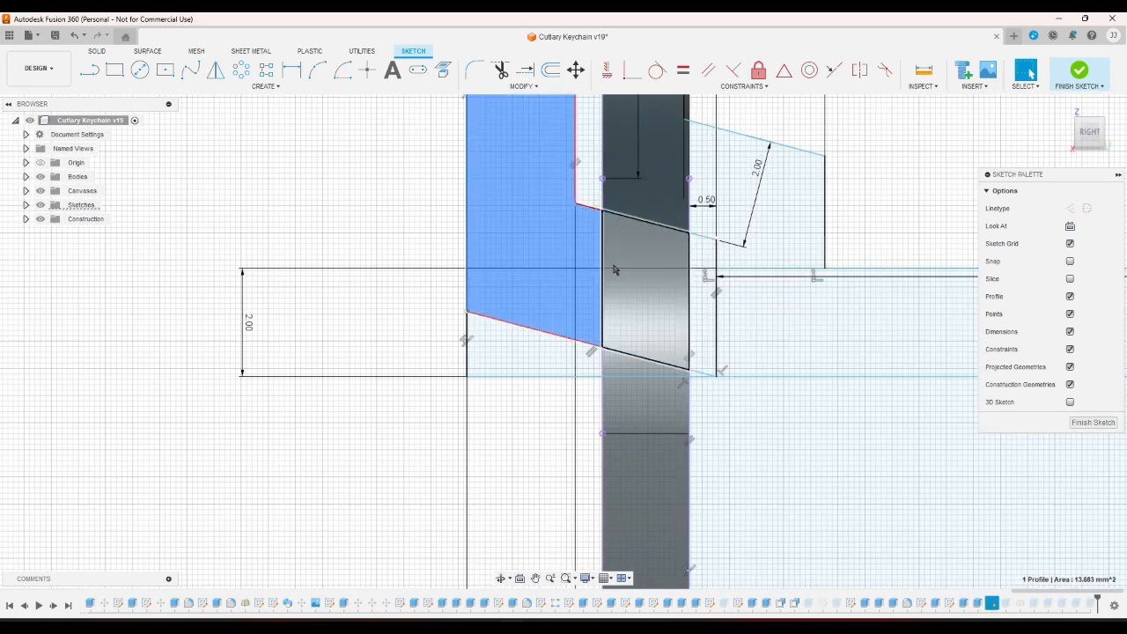
scroll(598, 264, "down", 4)
scroll(617, 315, "up", 1)
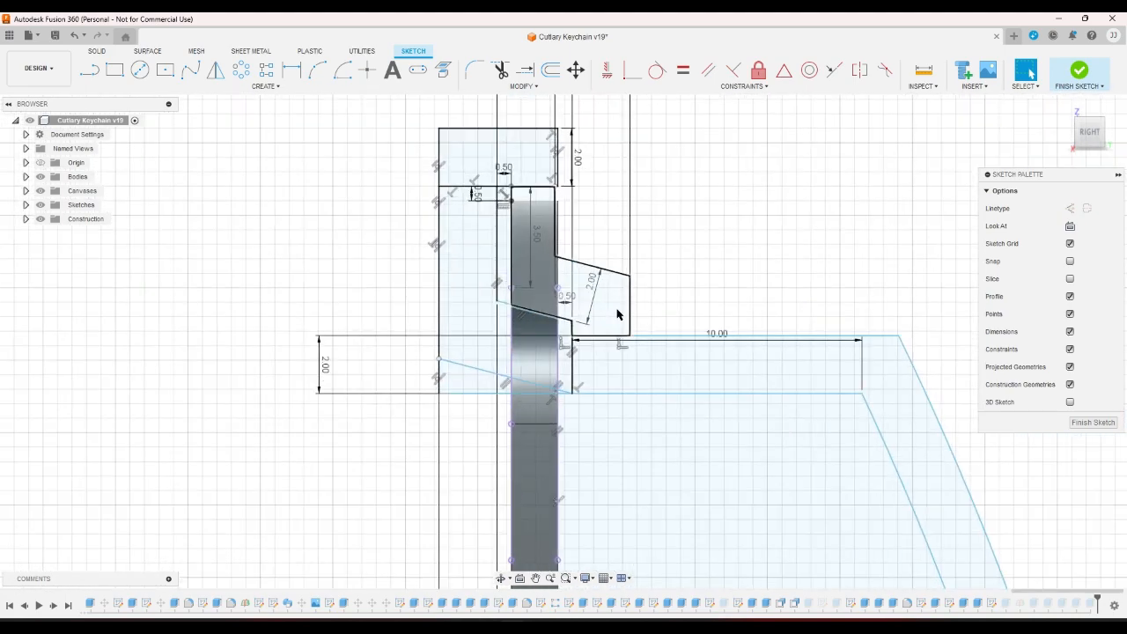
scroll(616, 314, "up", 1)
key("l")
scroll(607, 317, "up", 2)
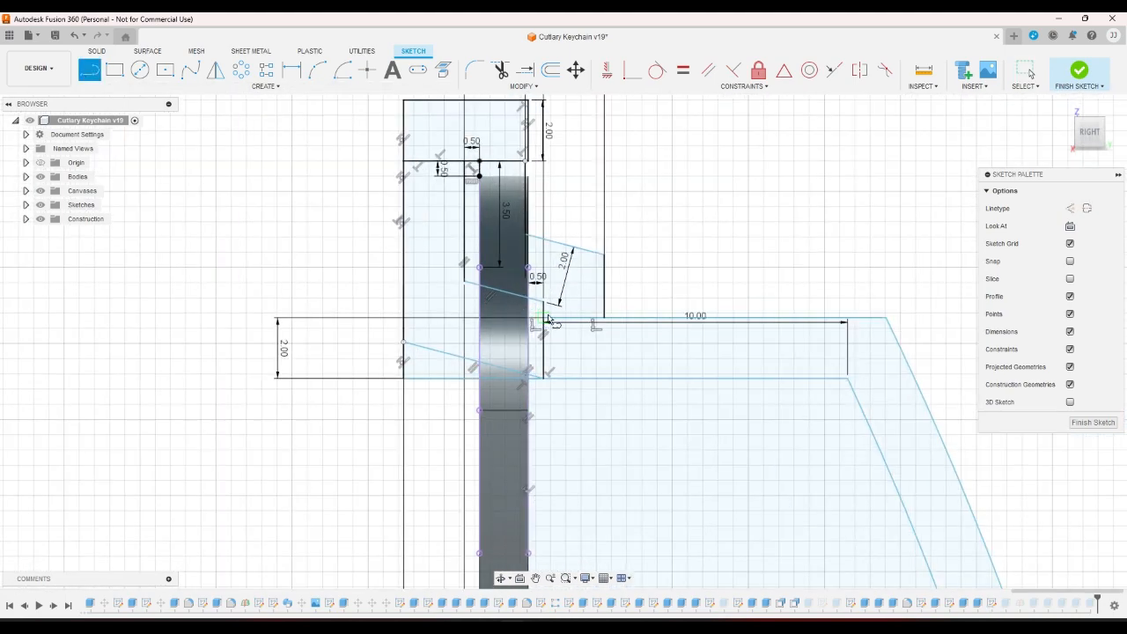
Draw a short vertical line down from the wall's corner endpoint.
left_click(614, 314)
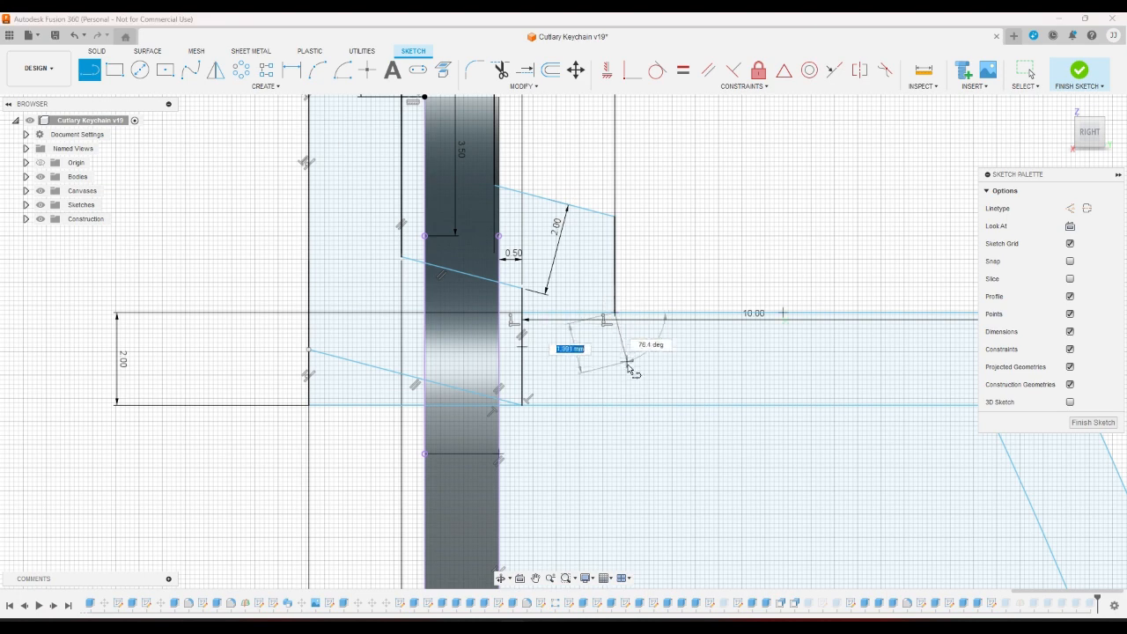
left_click(616, 406)
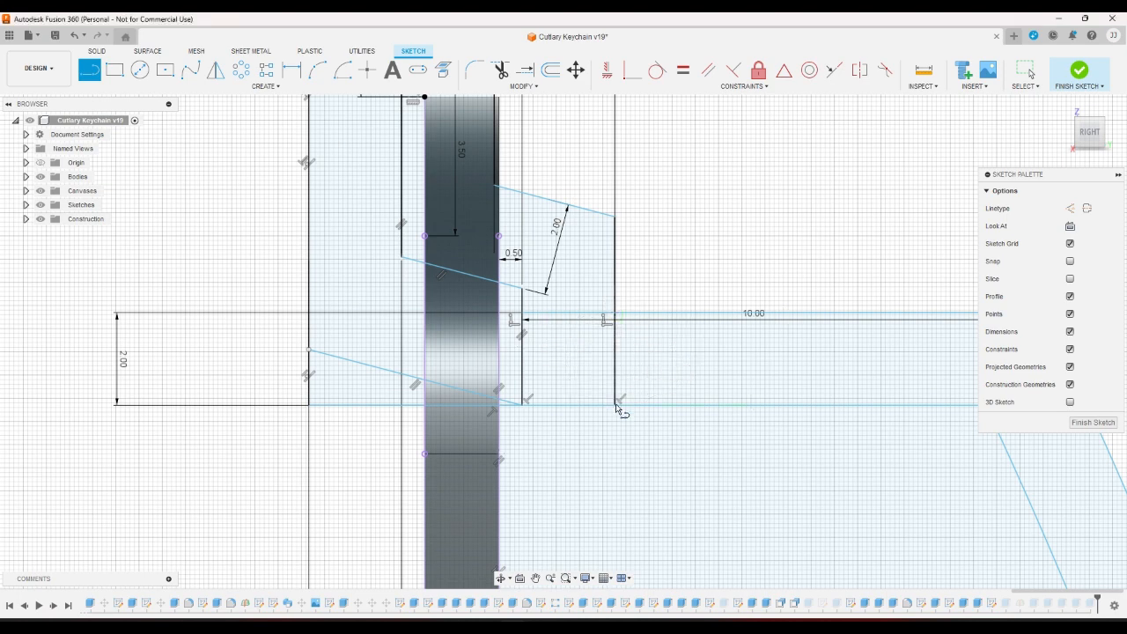
right_click(670, 275)
left_click(699, 270)
scroll(707, 284, "down", 2)
scroll(707, 284, "down", 1)
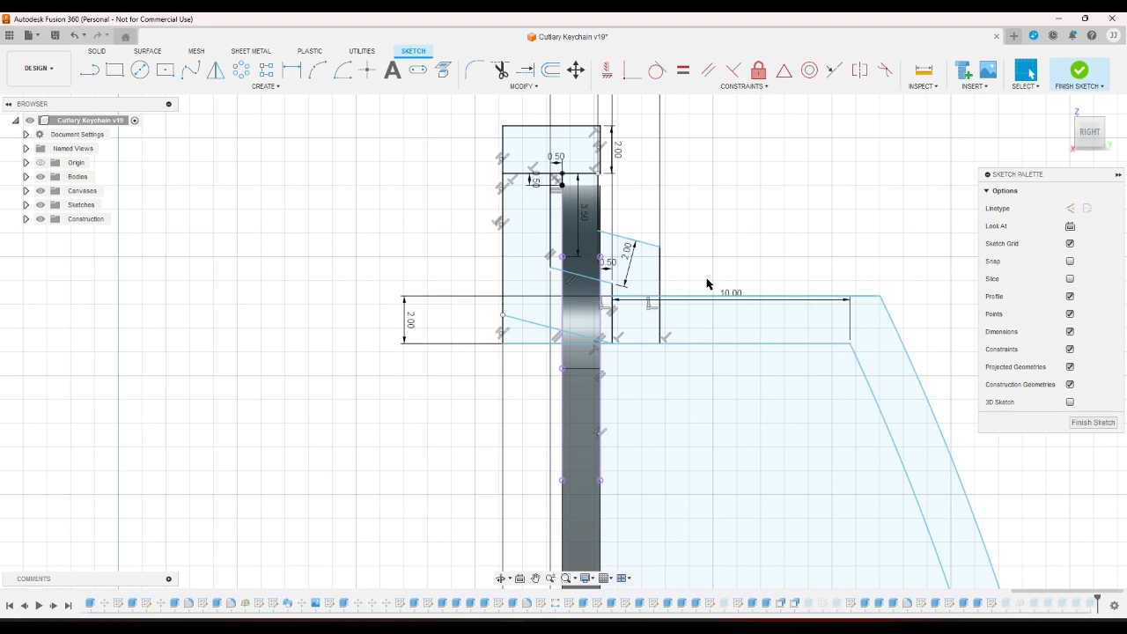
scroll(585, 211, "up", 3)
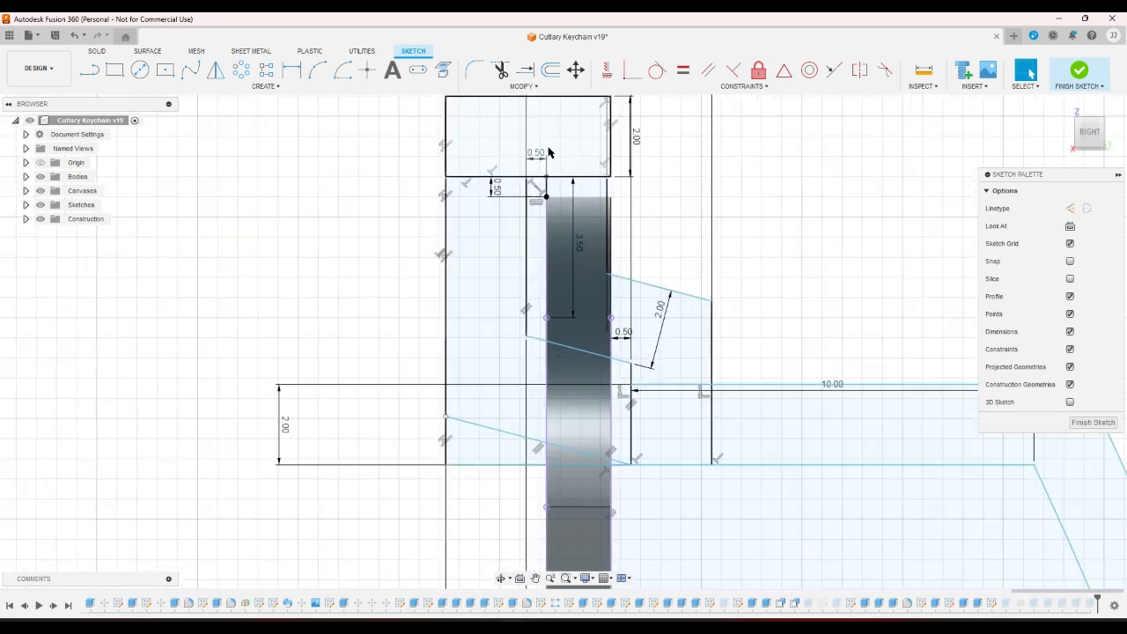
scroll(697, 292, "down", 1)
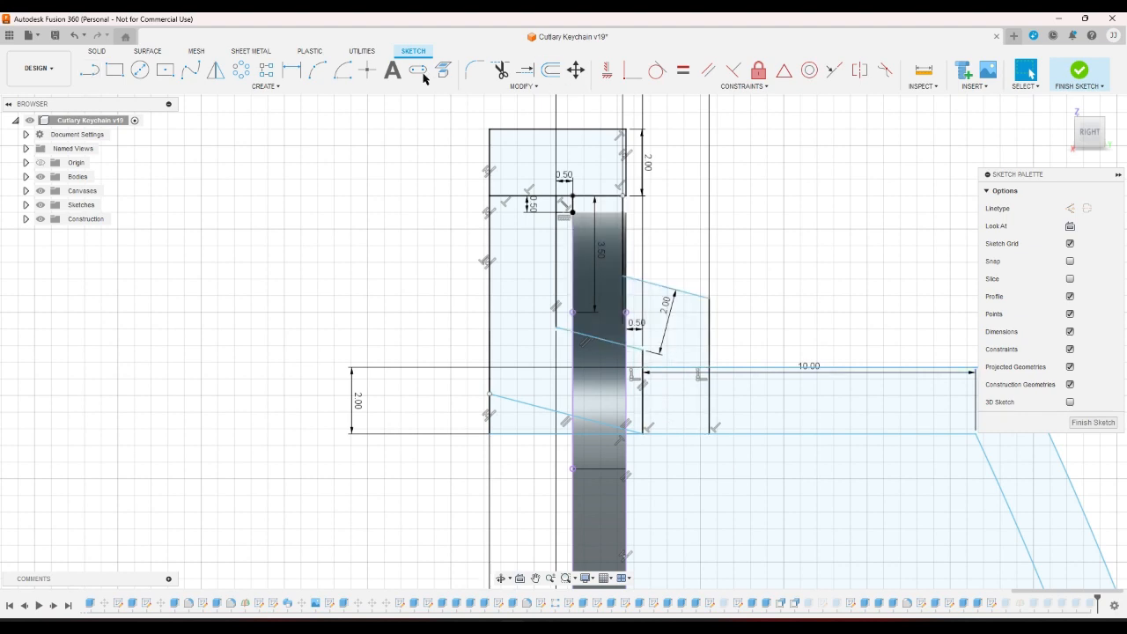
Dimension that line to the shaft edge, then delete it after the over-constraint warning.
left_click(291, 69)
scroll(713, 373, "up", 2)
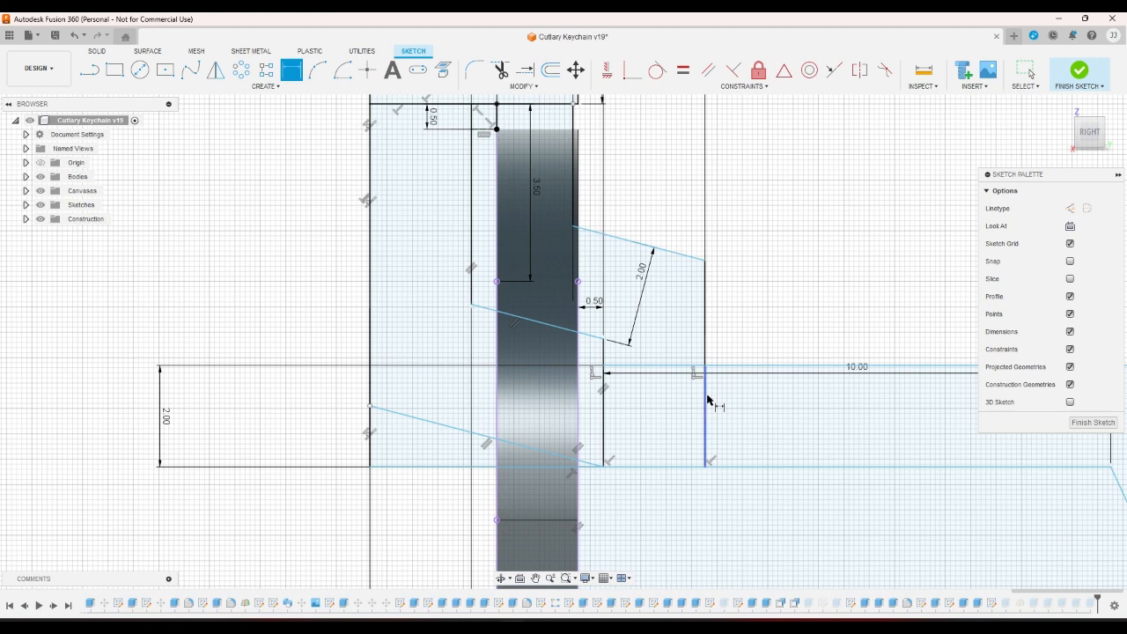
left_click(706, 398)
left_click(580, 402)
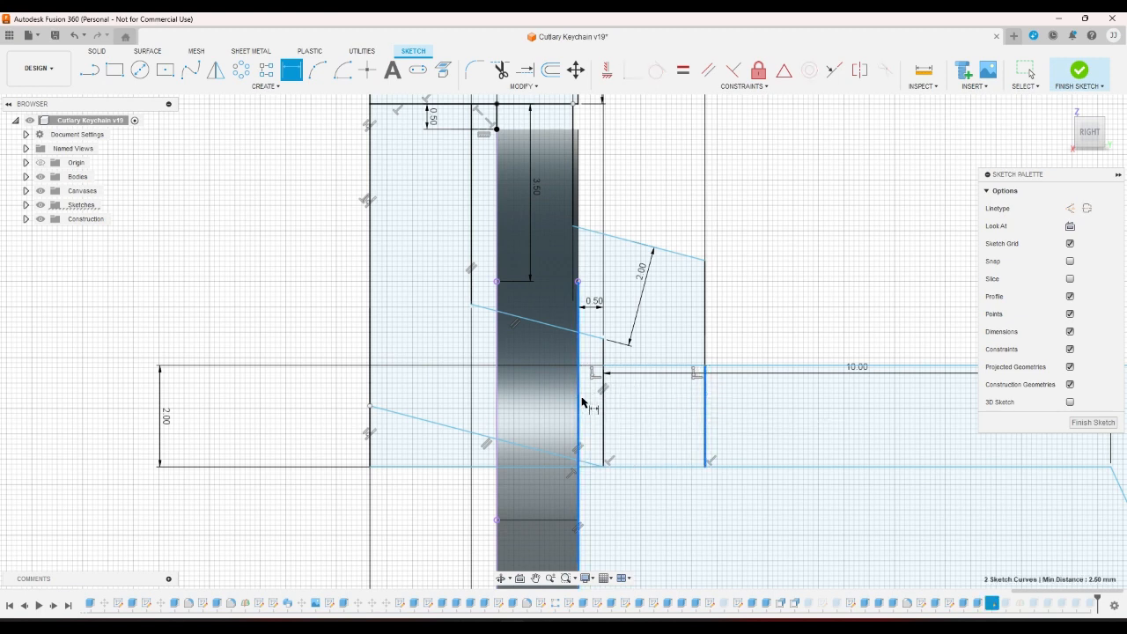
left_click(658, 496)
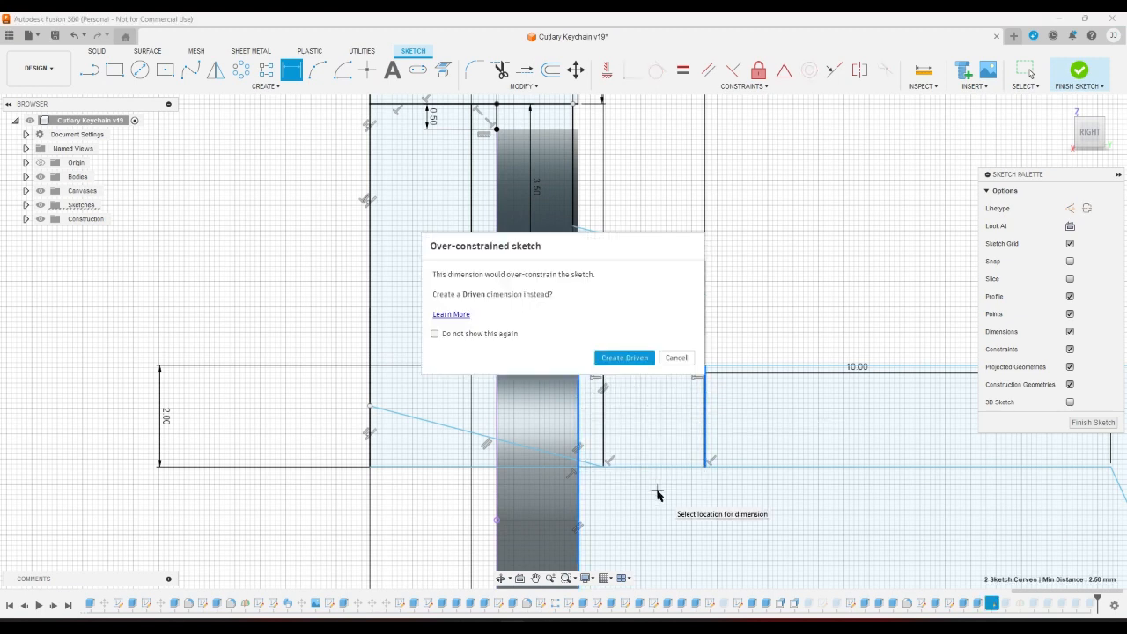
left_click(676, 358)
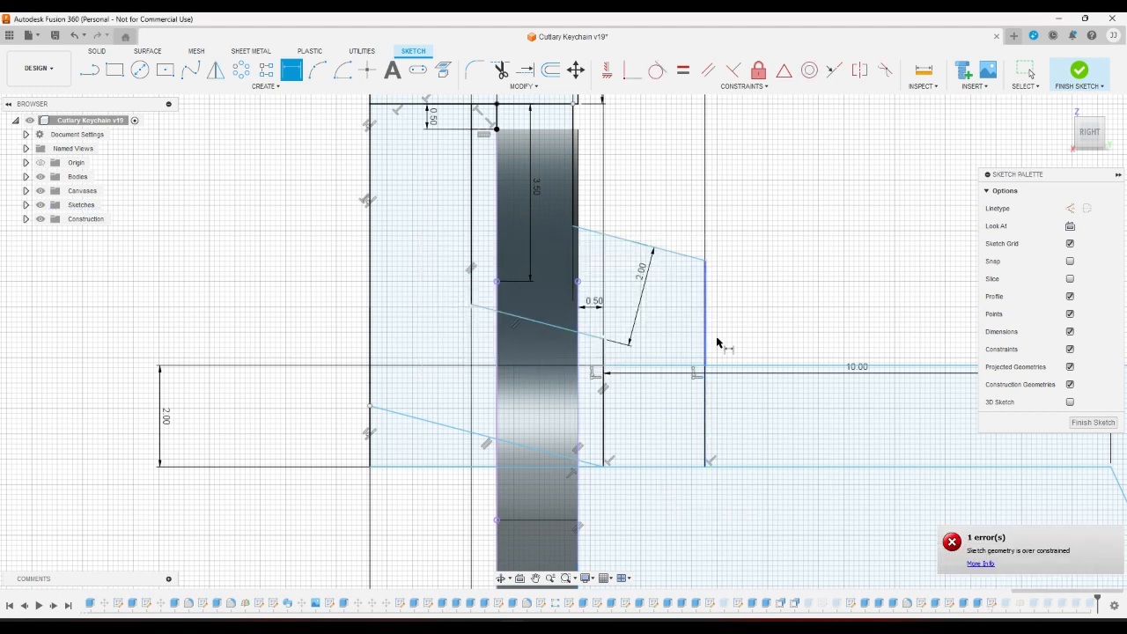
right_click(709, 340)
left_click(705, 433)
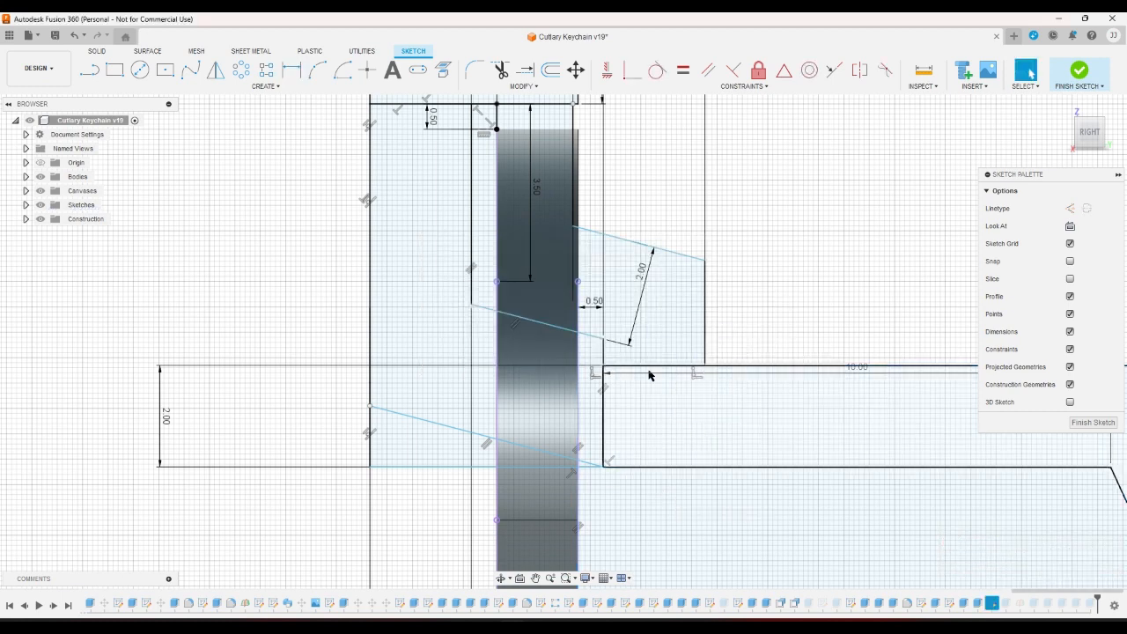
key("Delete")
Draw a new vertical line from the bottom wall line and dimension it 2 mm from the shaft edge.
left_click(102, 79)
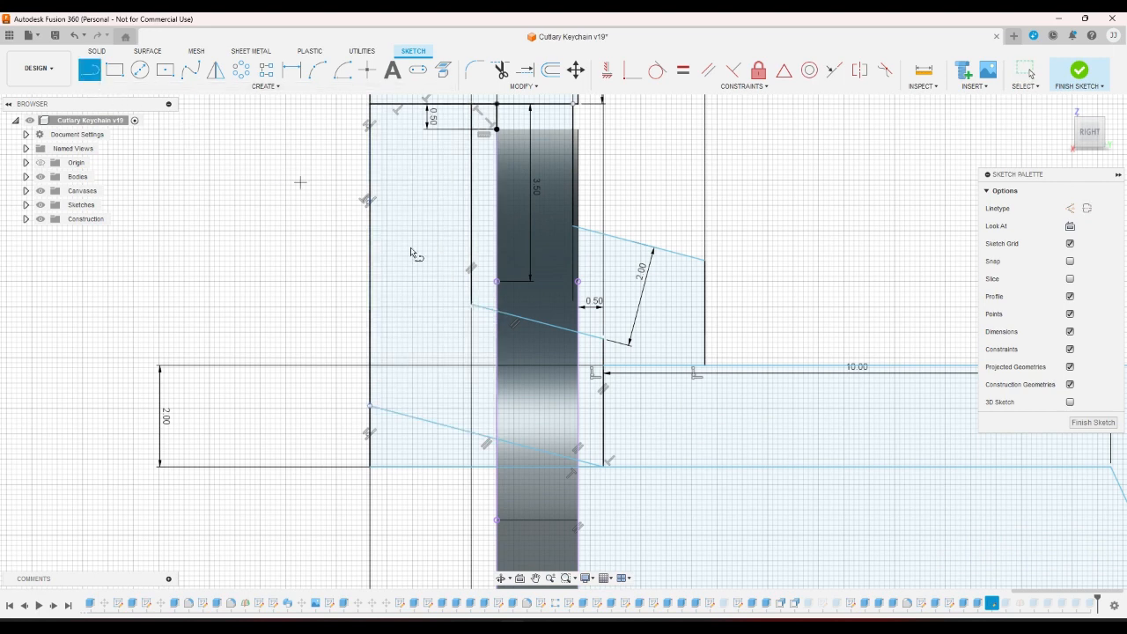
left_click(669, 468)
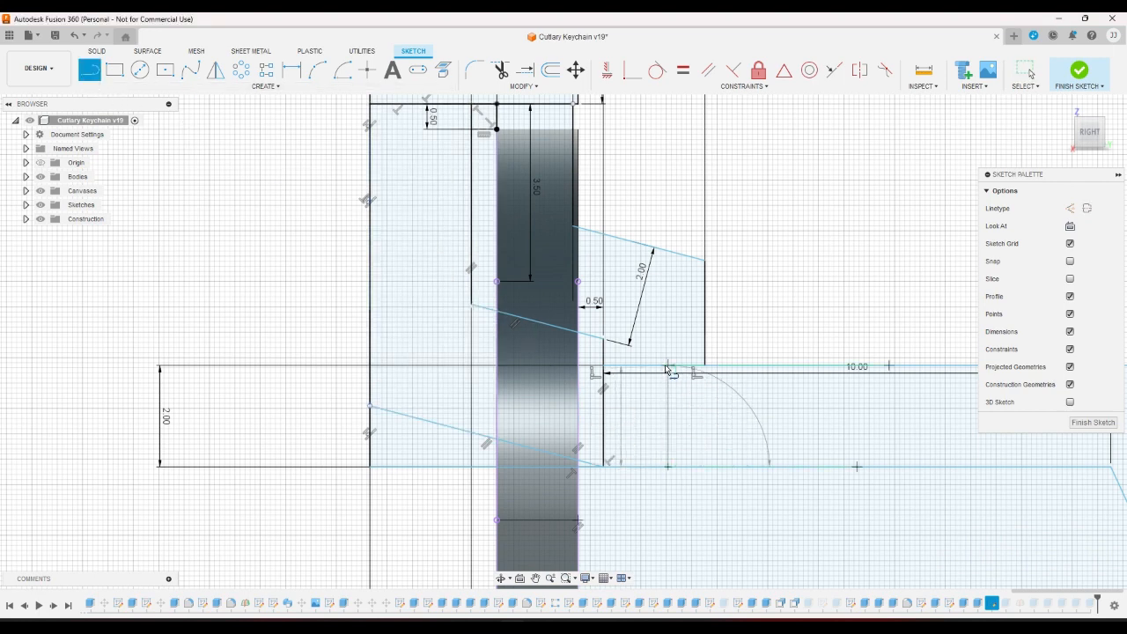
left_click(667, 369)
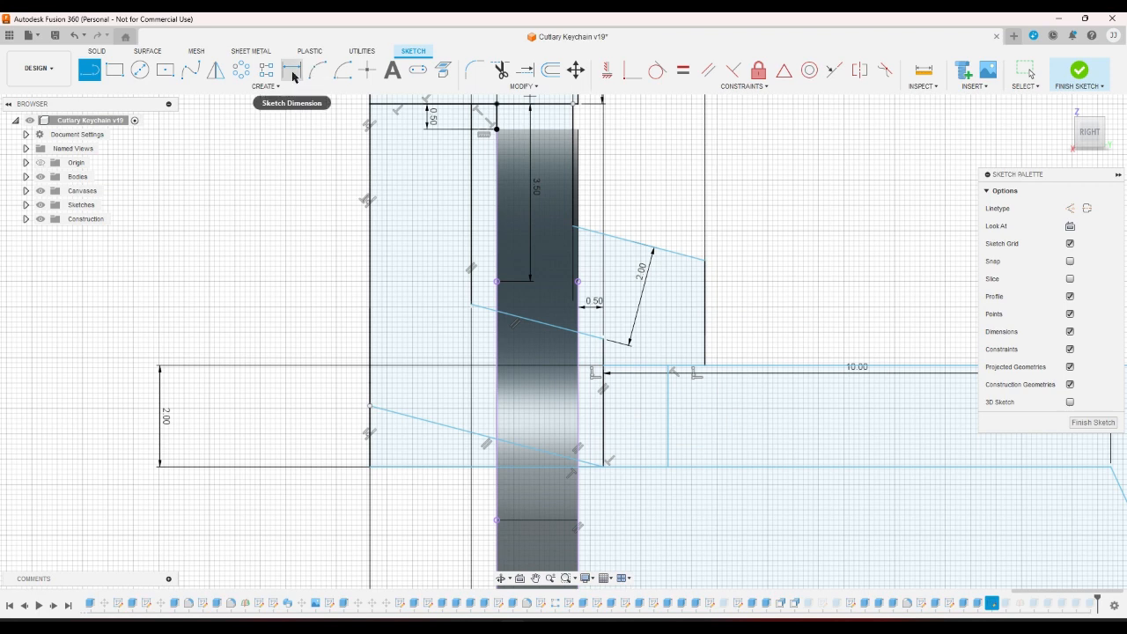
left_click(293, 77)
left_click(667, 411)
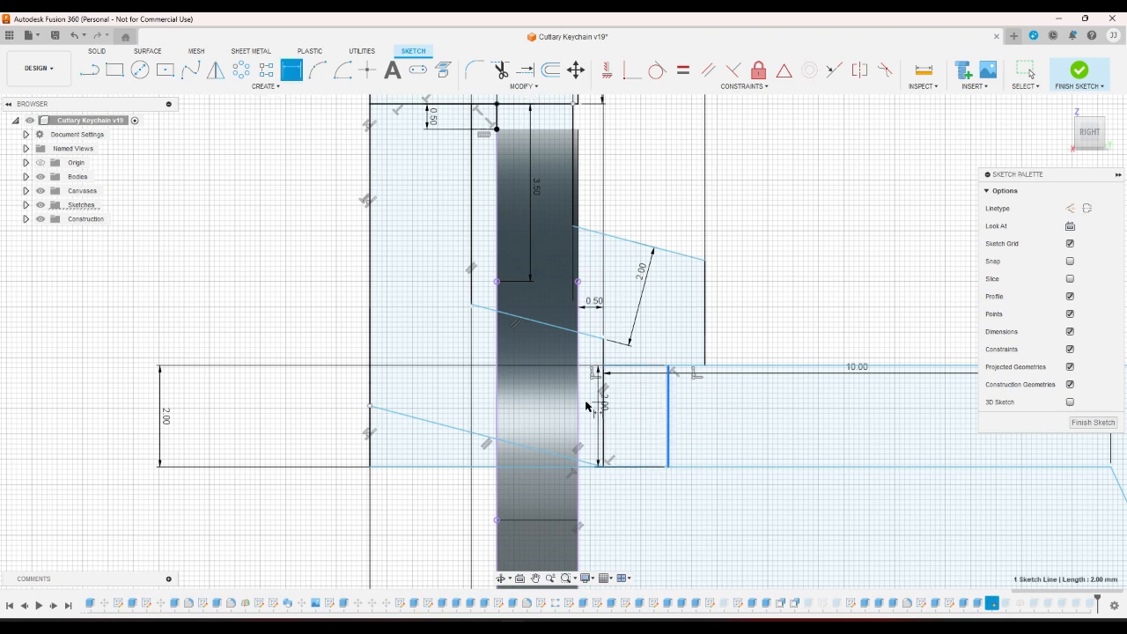
left_click(579, 403)
left_click(622, 493)
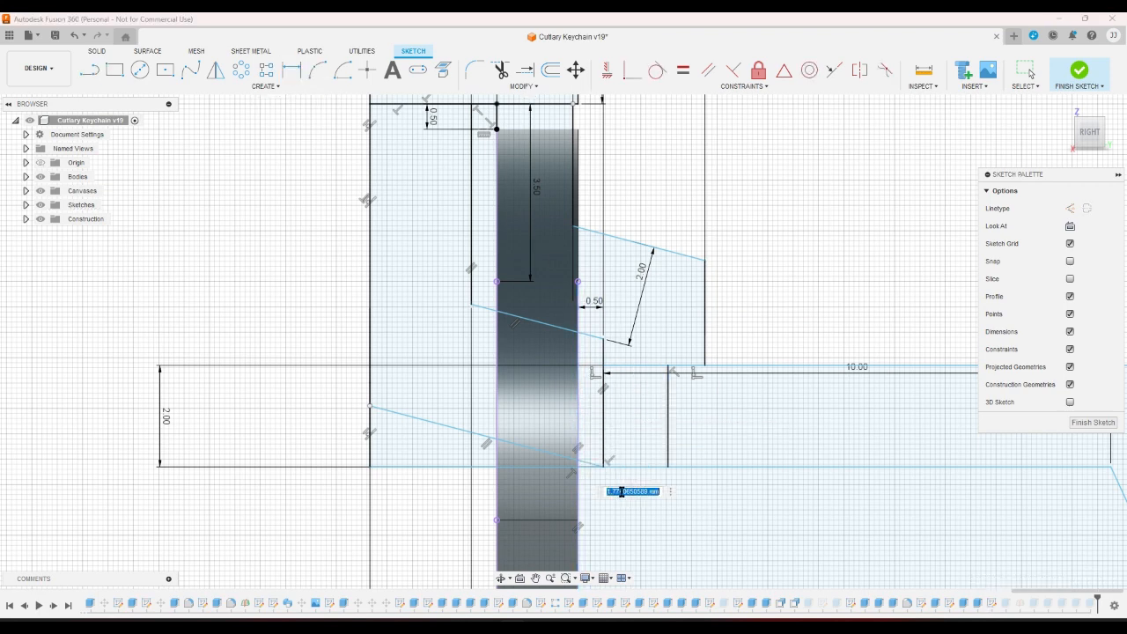
type("2")
key("Return")
right_click(774, 321)
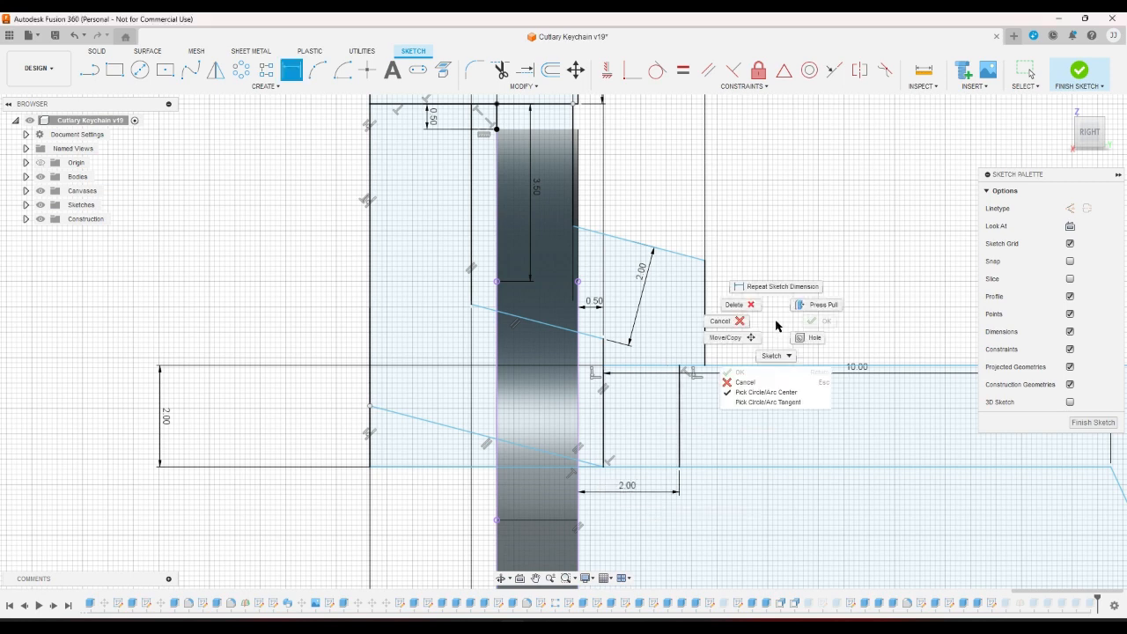
left_click(748, 322)
scroll(760, 346, "down", 5)
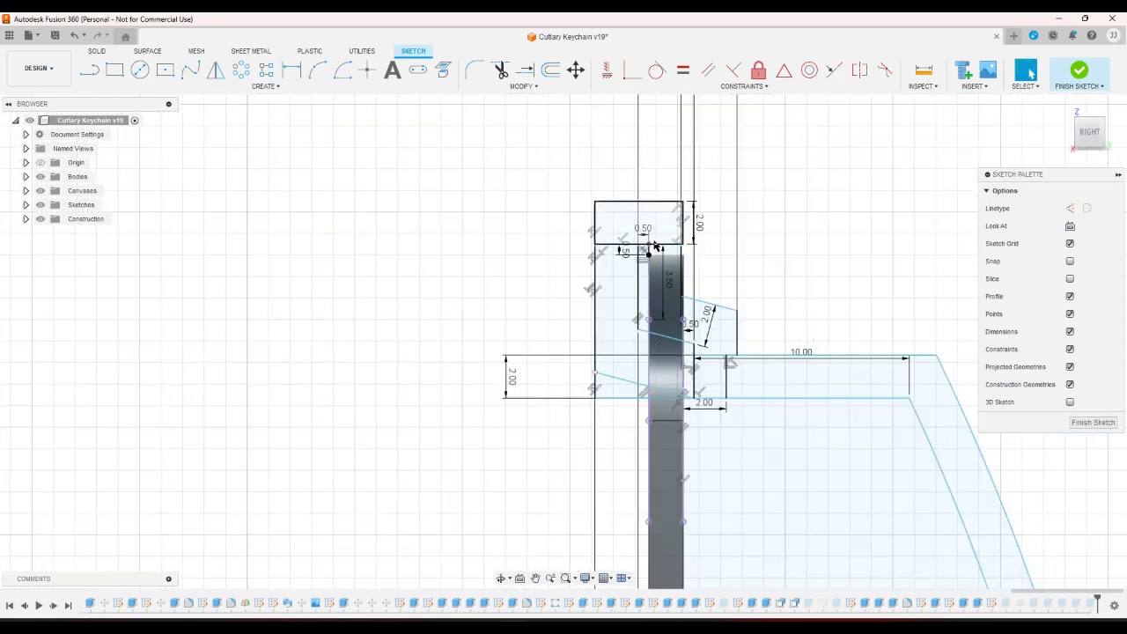
left_click(655, 238)
left_click(615, 270)
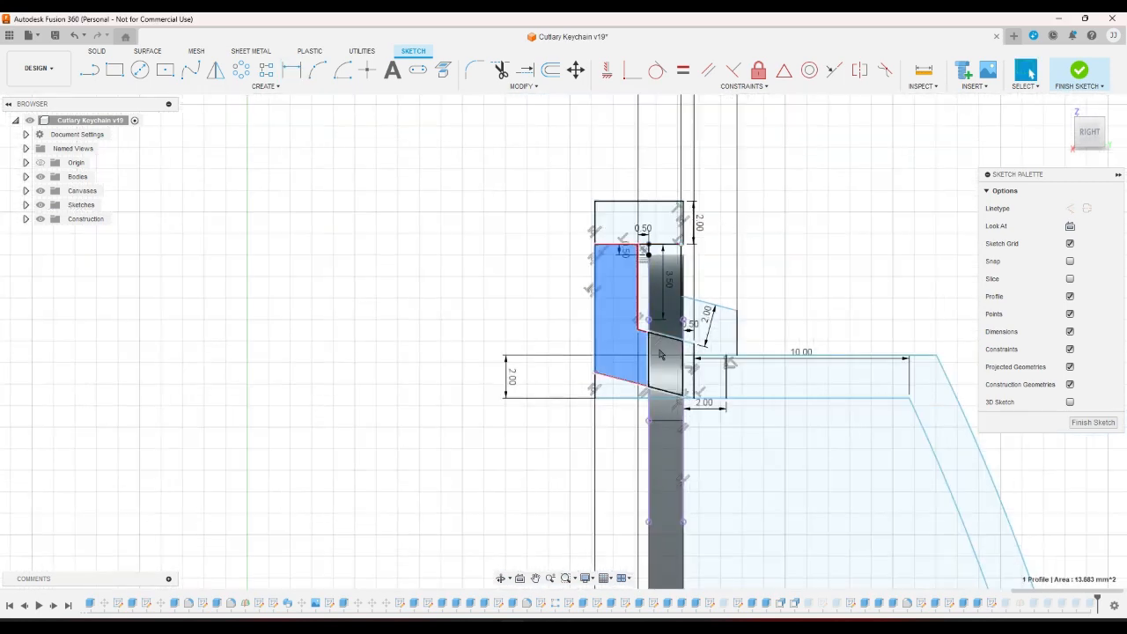
left_click(688, 368)
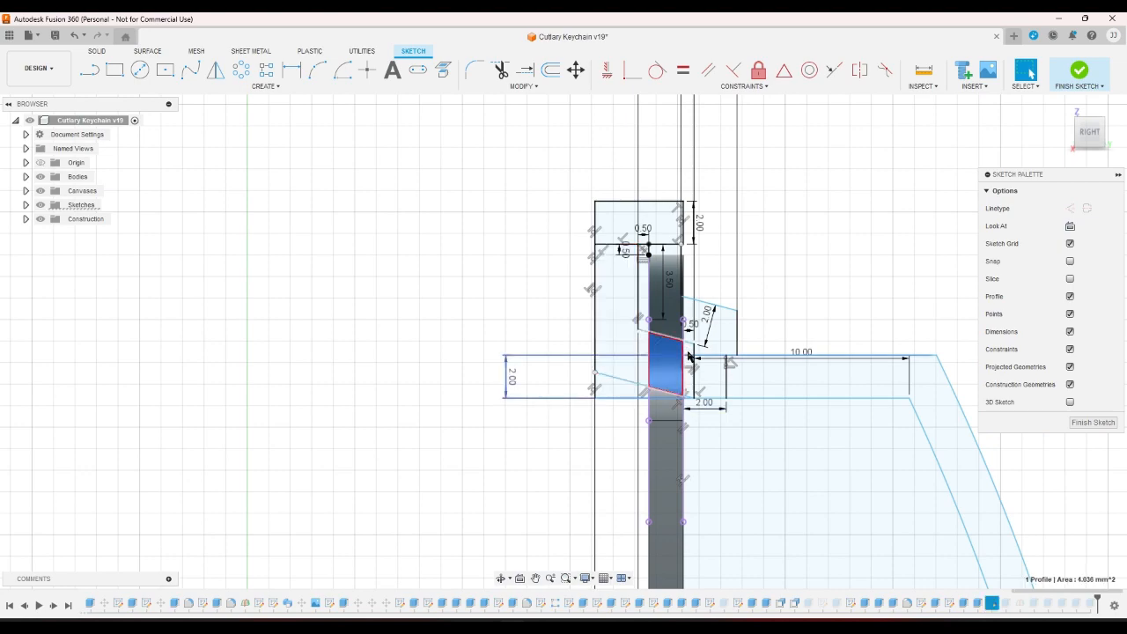
left_click(883, 376)
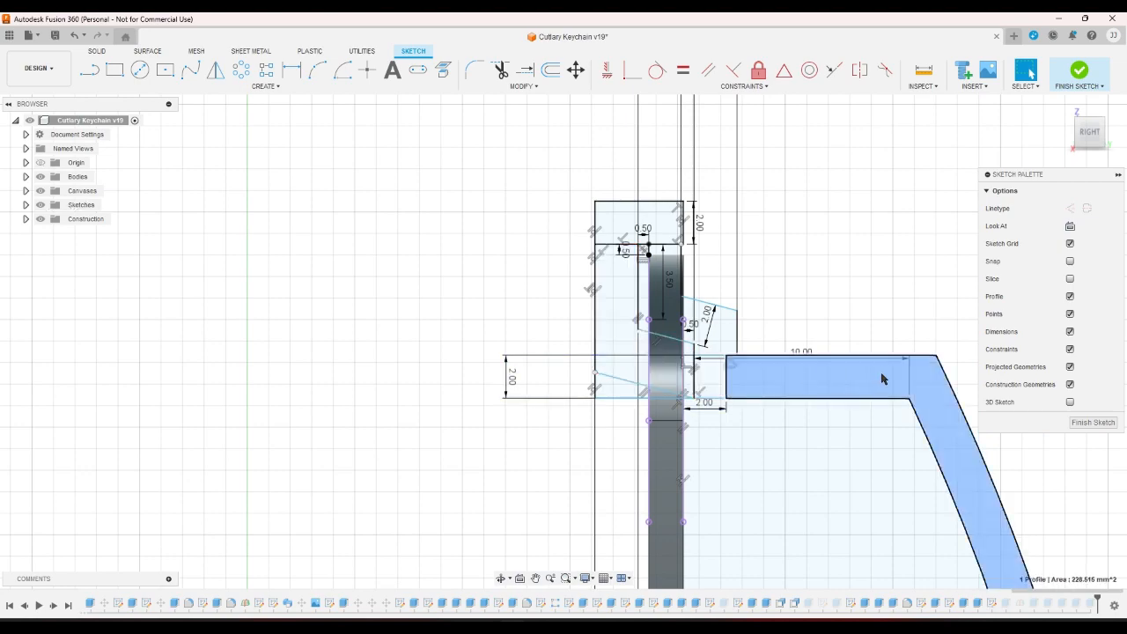
scroll(832, 252, "down", 5)
scroll(832, 252, "down", 5)
scroll(857, 467, "up", 5)
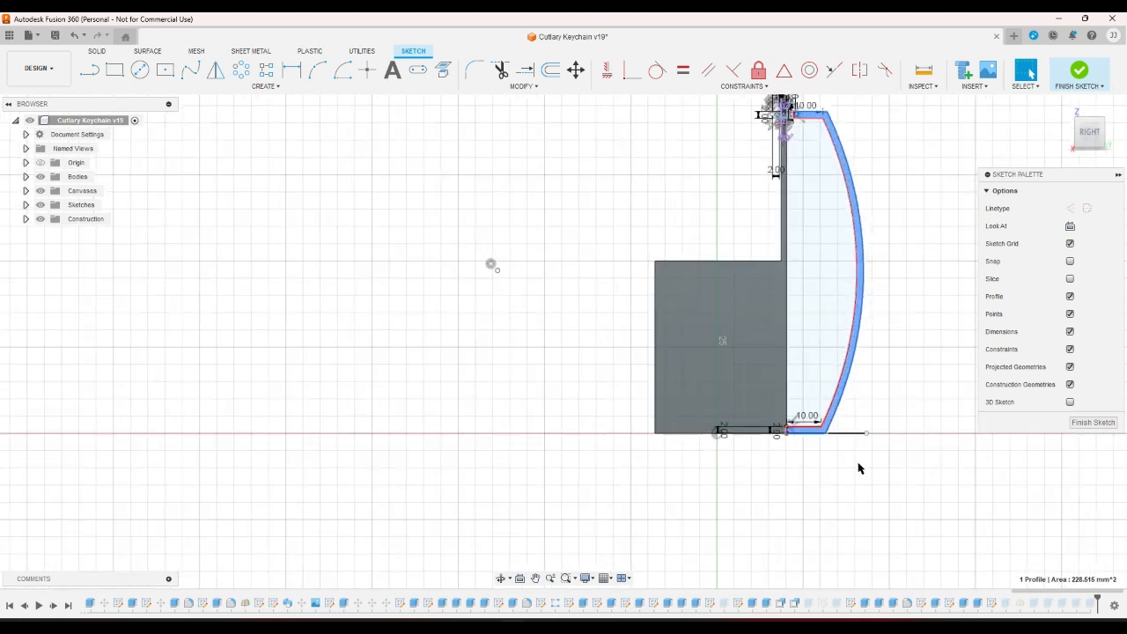
scroll(838, 454, "down", 2)
scroll(837, 454, "down", 2)
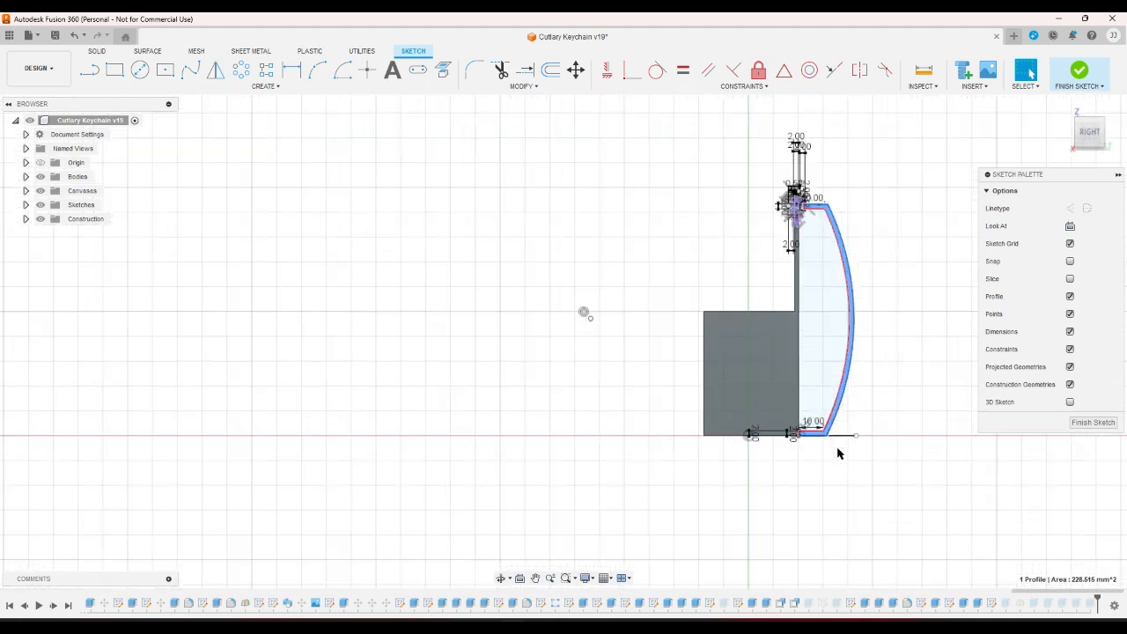
left_click(847, 455)
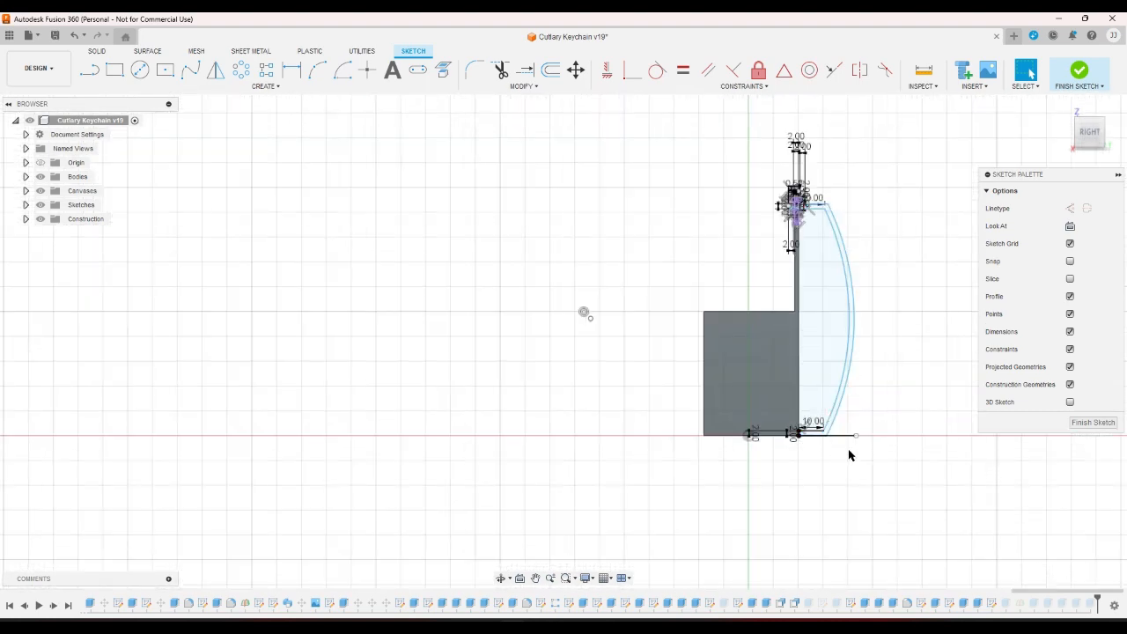
scroll(863, 352, "up", 3)
scroll(859, 358, "down", 3)
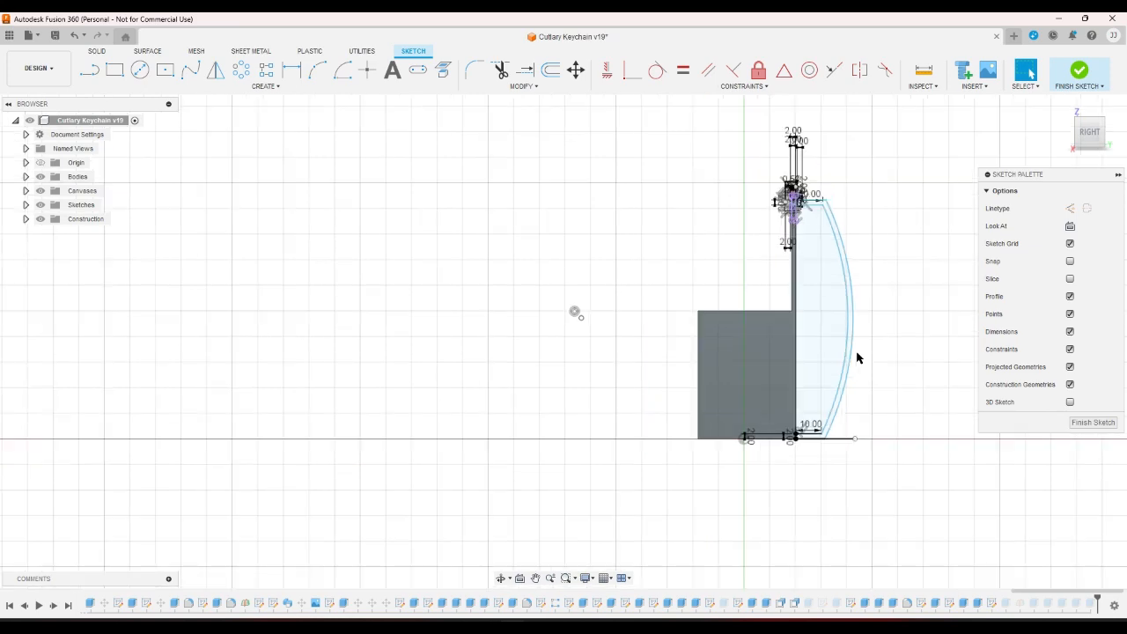
scroll(825, 209, "up", 2)
scroll(812, 204, "up", 2)
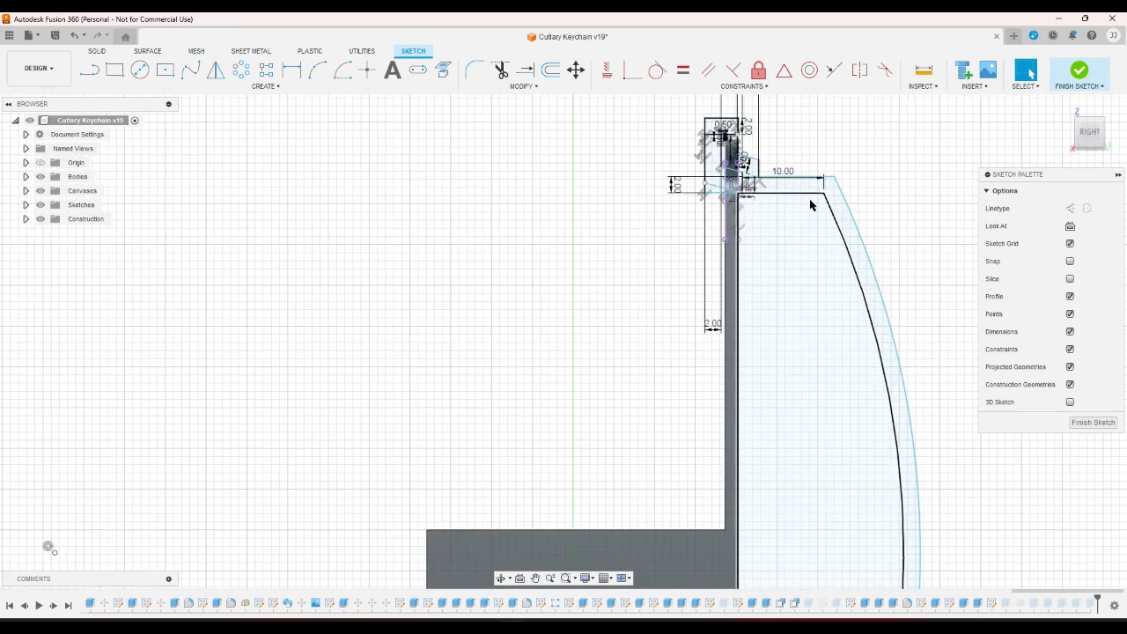
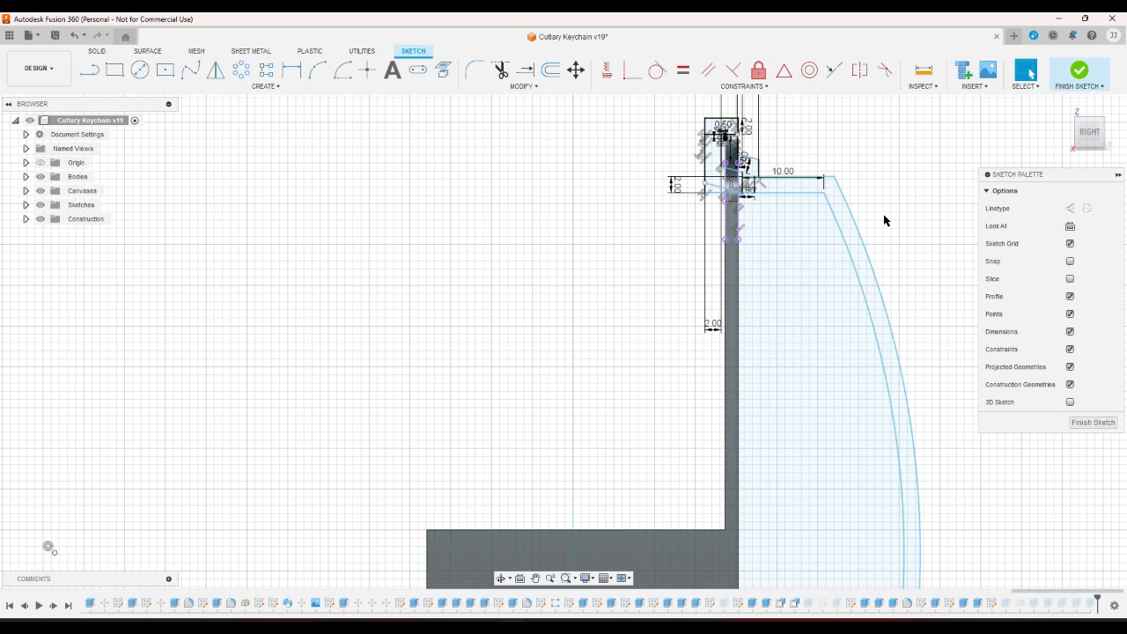
Zoom out to review the curved hook arm sketch, then finish the sketch.
scroll(884, 220, "down", 1)
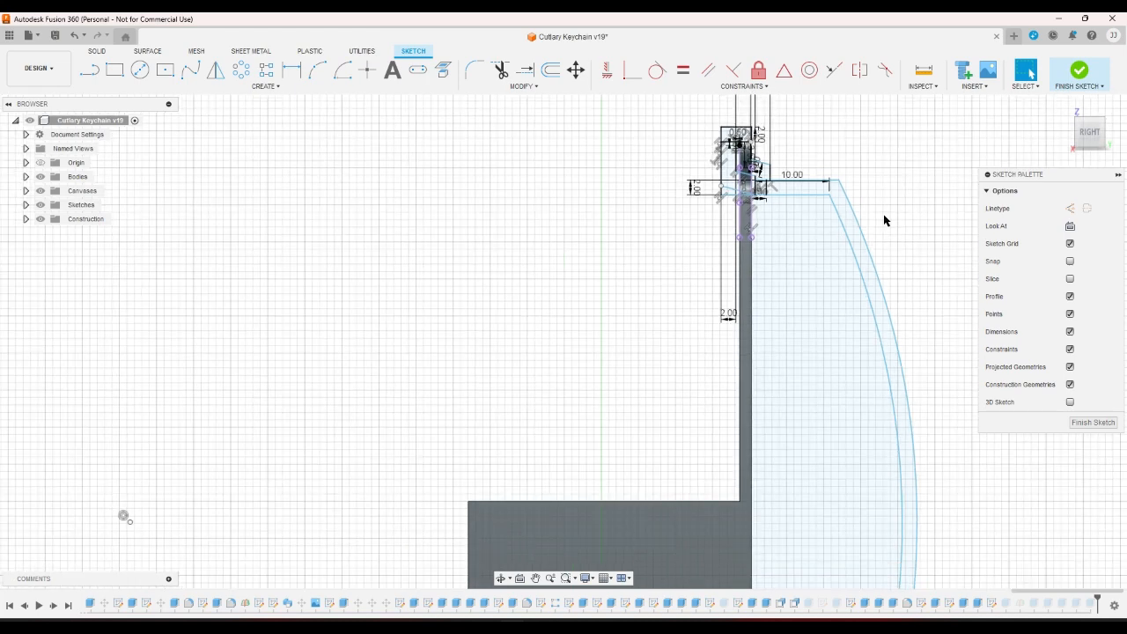
scroll(883, 214, "down", 5)
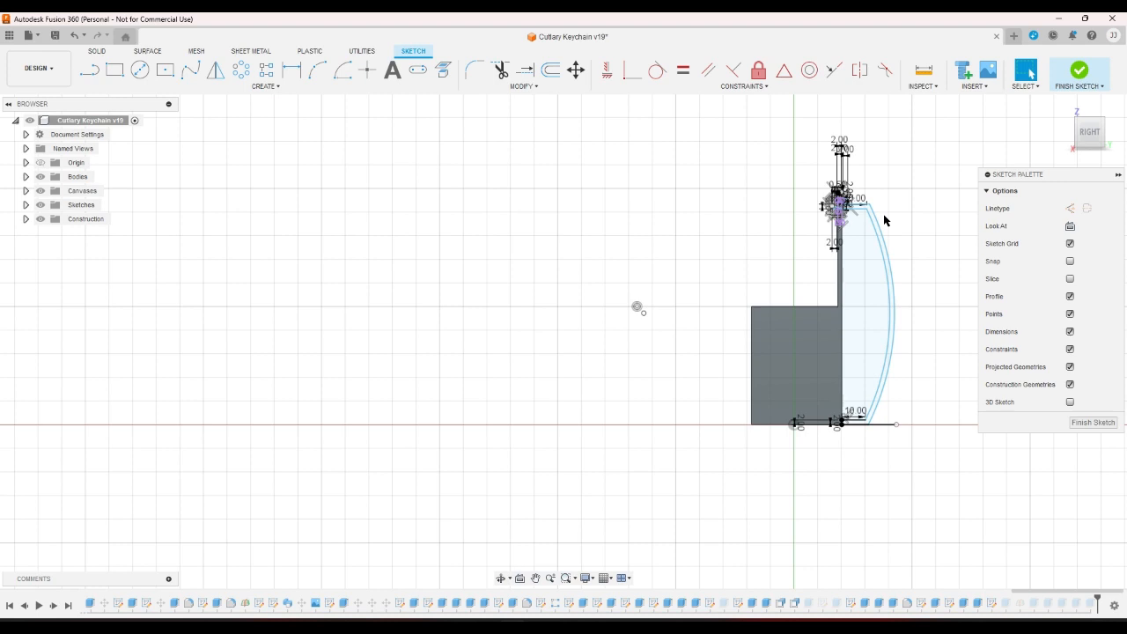
left_click(1065, 78)
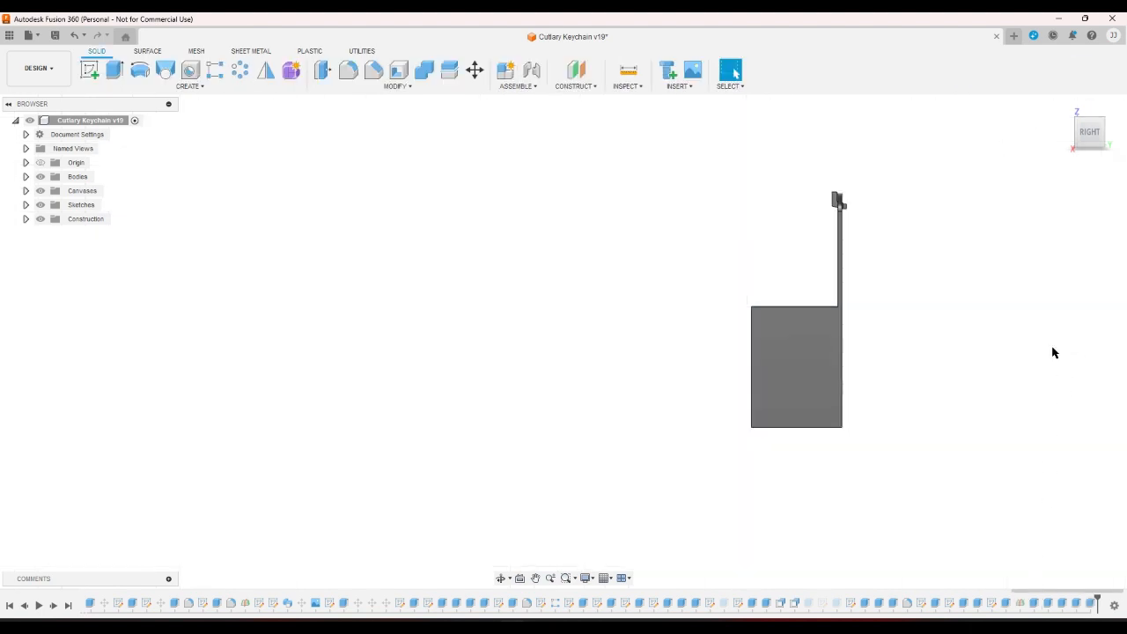
Inspect the back of the keychain case from the home view and a rotated view.
left_click(1061, 104)
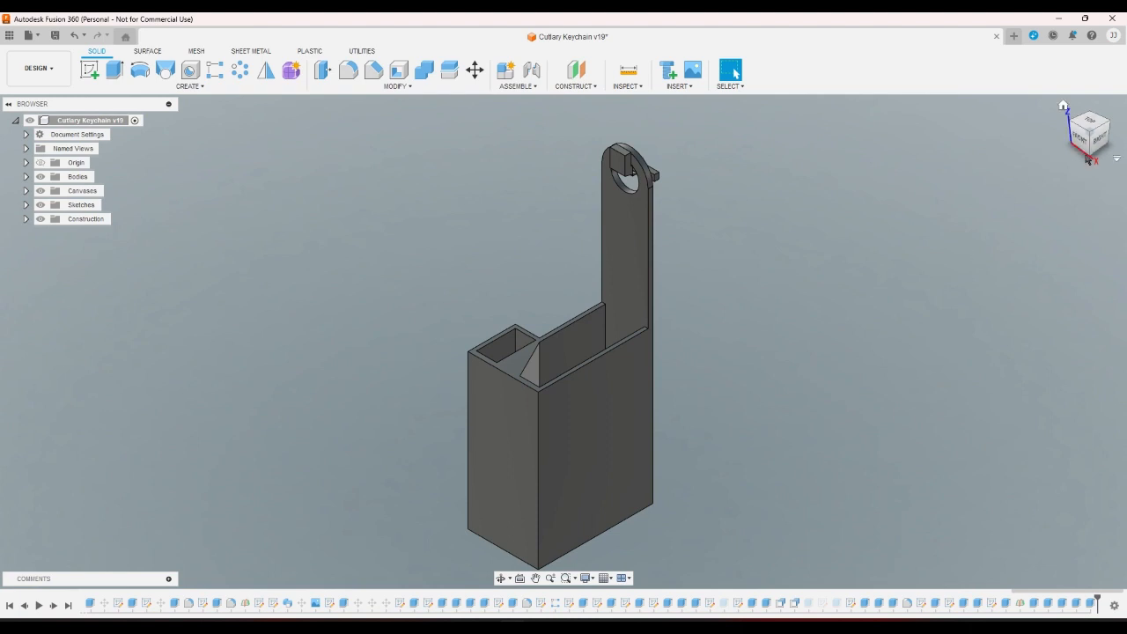
left_click(1109, 122)
scroll(686, 234, "up", 2)
scroll(623, 209, "up", 5)
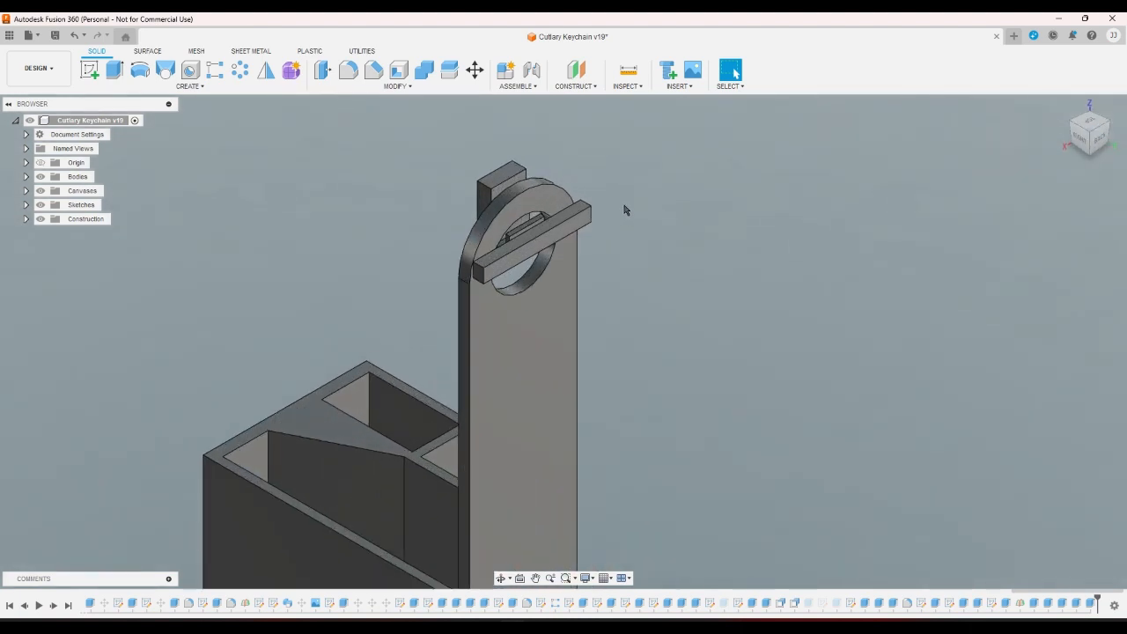
left_click(549, 231)
left_click(870, 269)
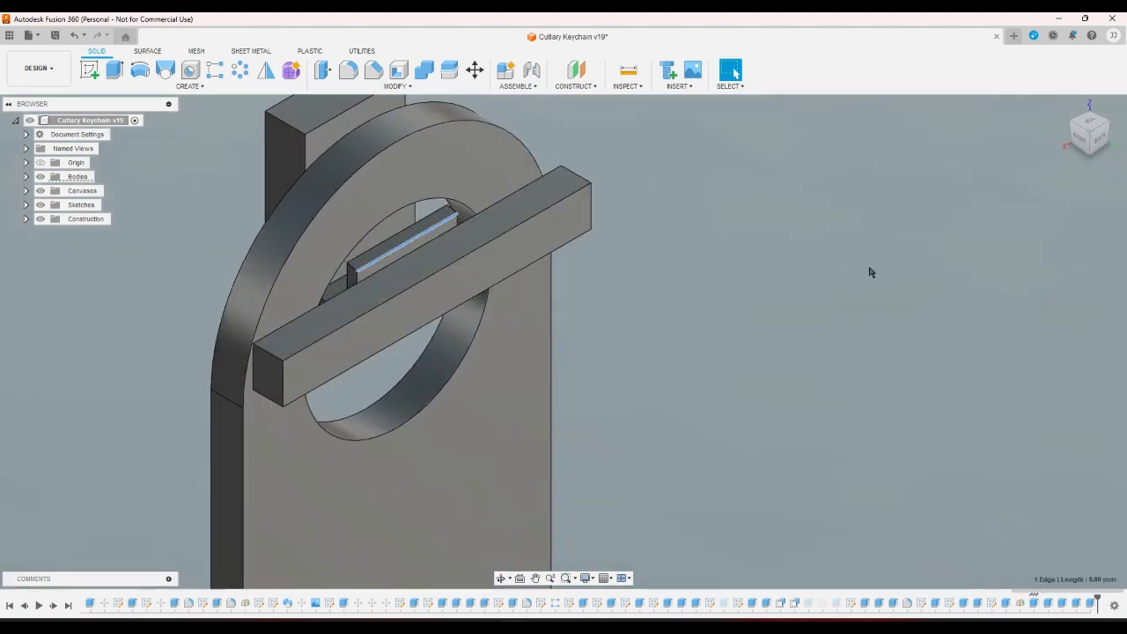
scroll(863, 275, "down", 5)
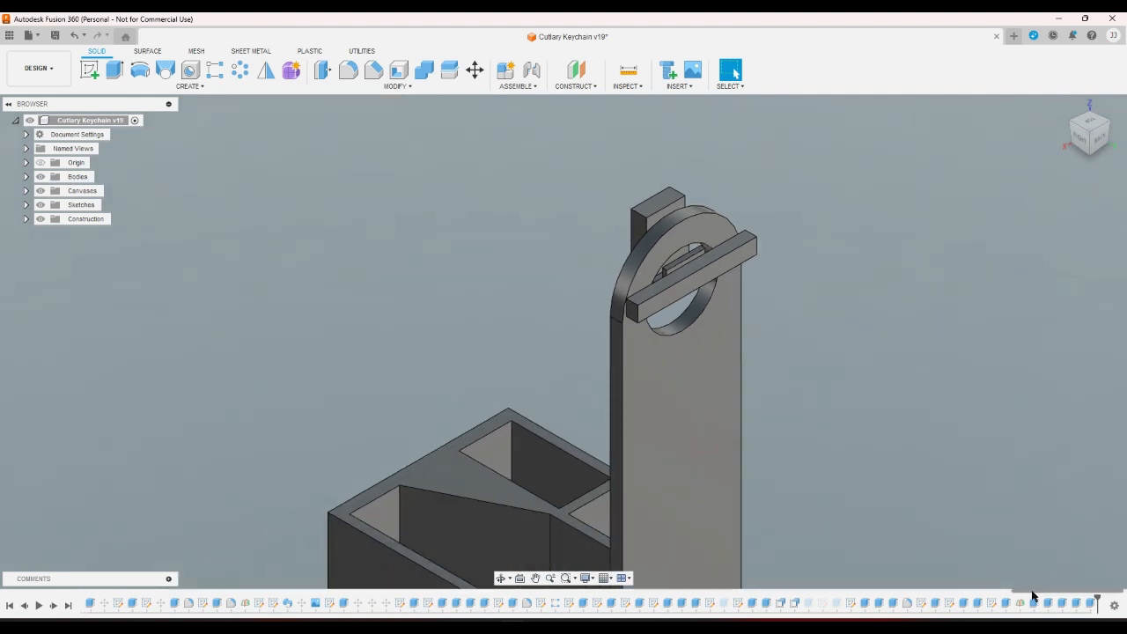
Reopen Extrude76, check the joint from the RIGHT view, and apply it unchanged.
left_click(1034, 603)
left_click(1010, 539)
double_click(1035, 604)
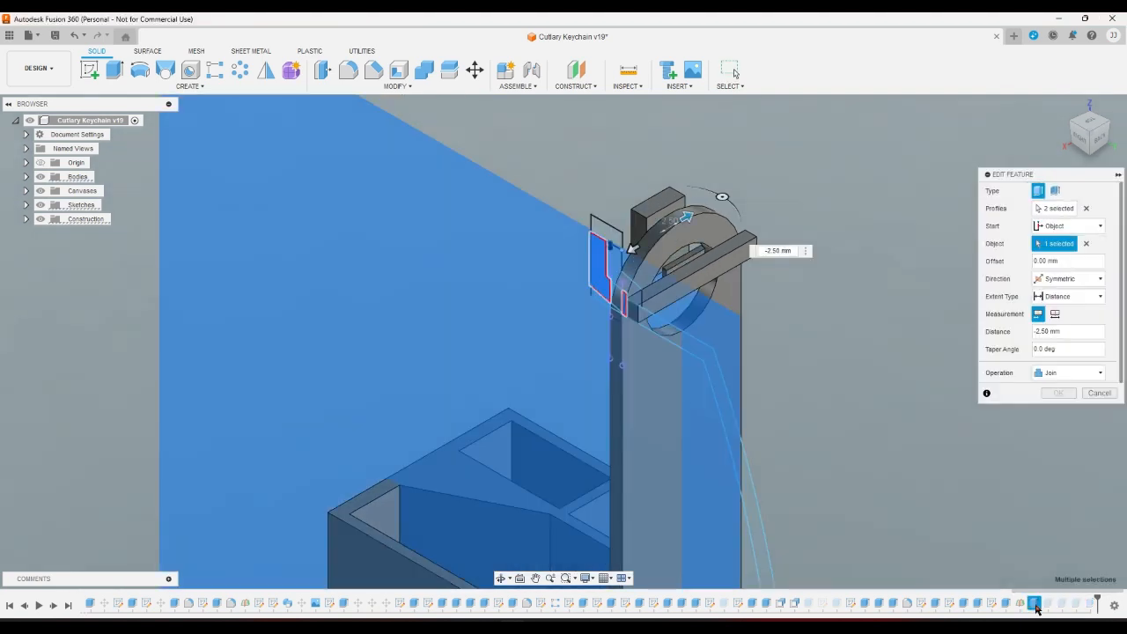
left_click(1098, 138)
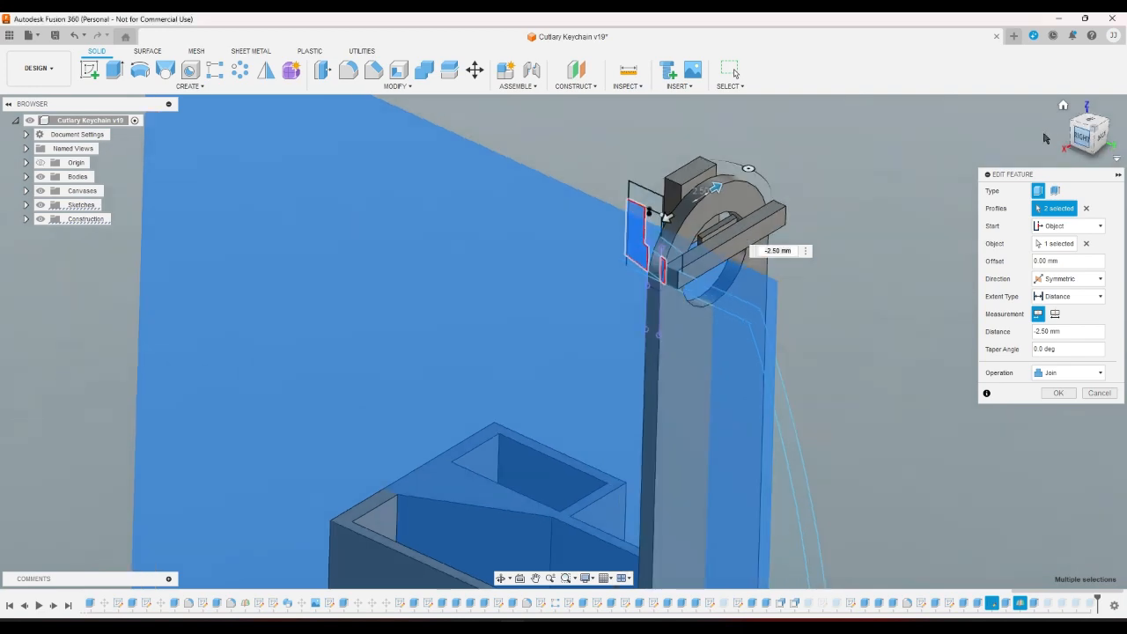
scroll(883, 174, "up", 5)
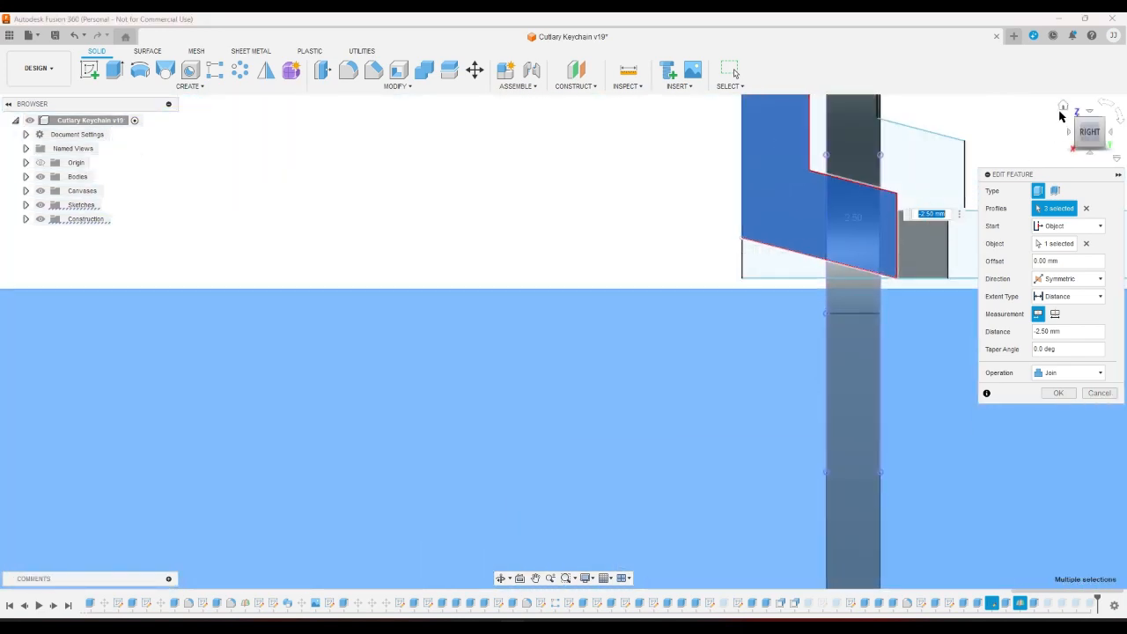
left_click(1062, 106)
scroll(662, 162, "up", 2)
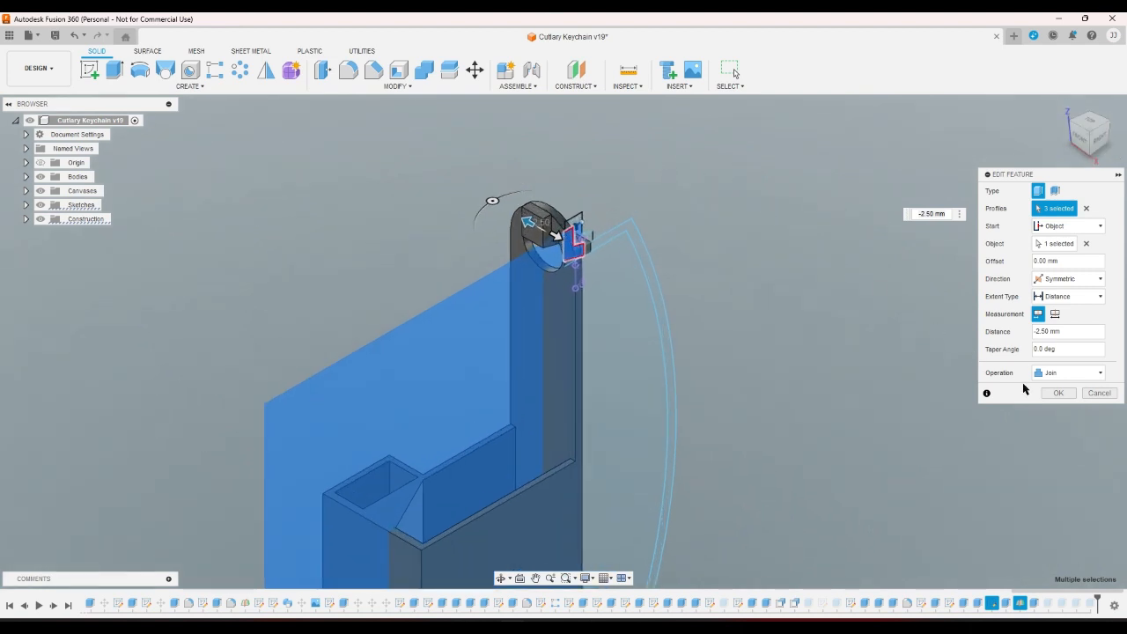
left_click(1059, 393)
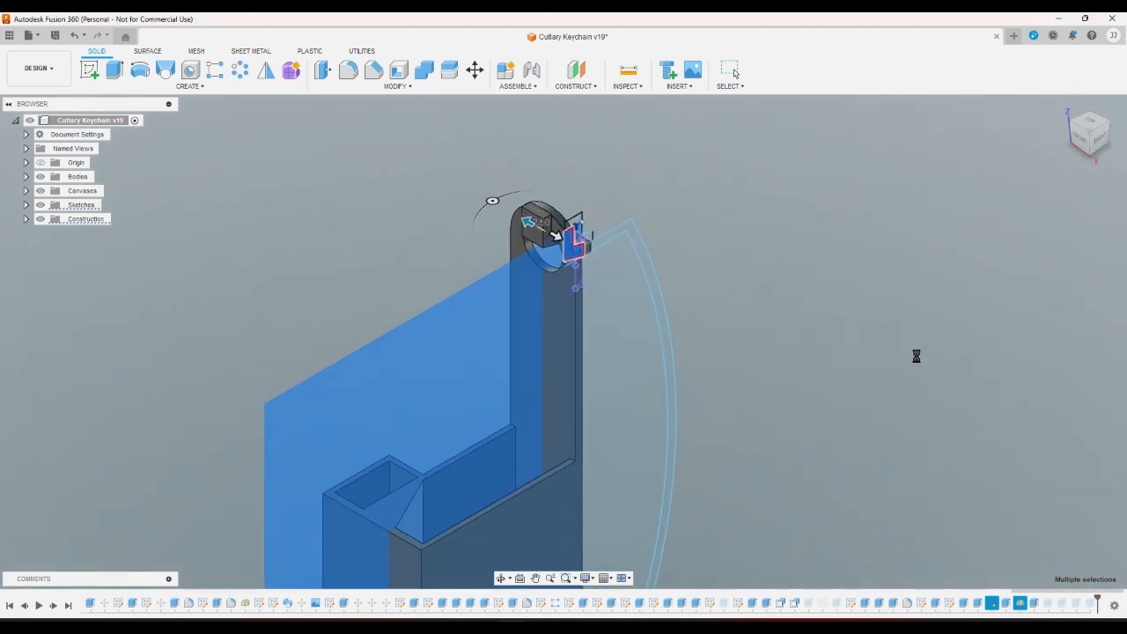
Add the top rectangle profile to Extrude76 from the RIGHT view and apply it.
double_click(1033, 602)
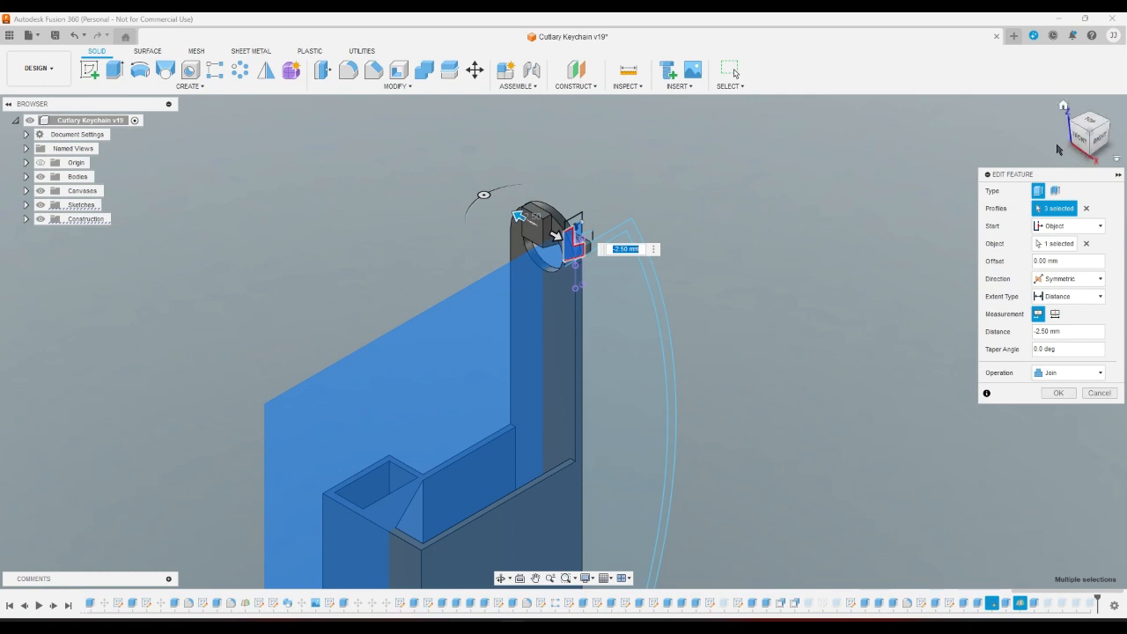
left_click(1098, 138)
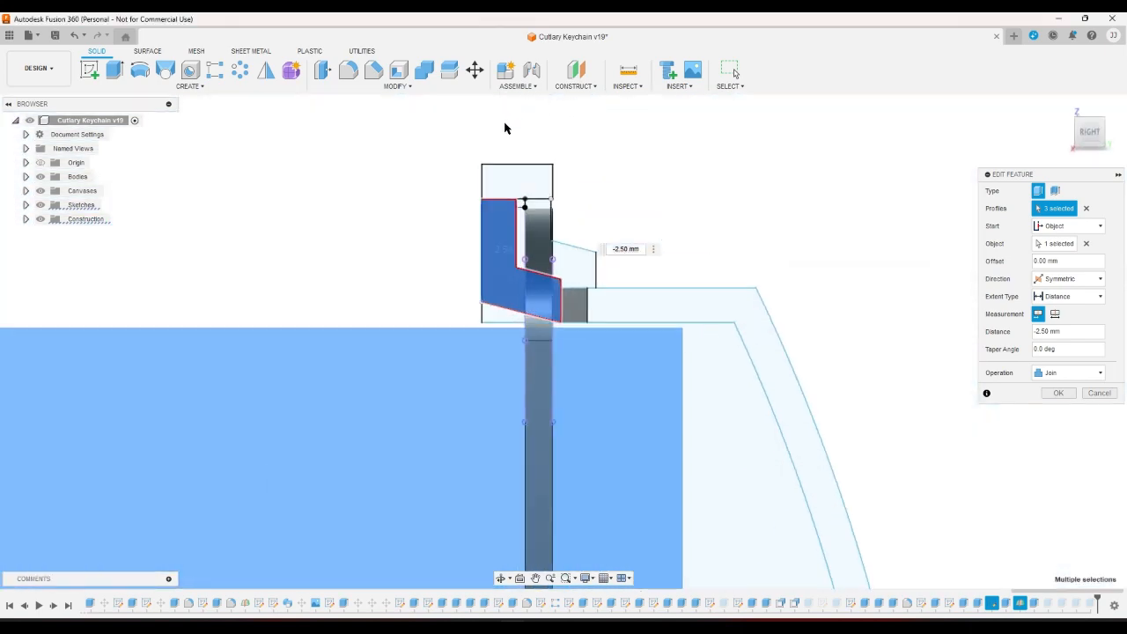
left_click(515, 187)
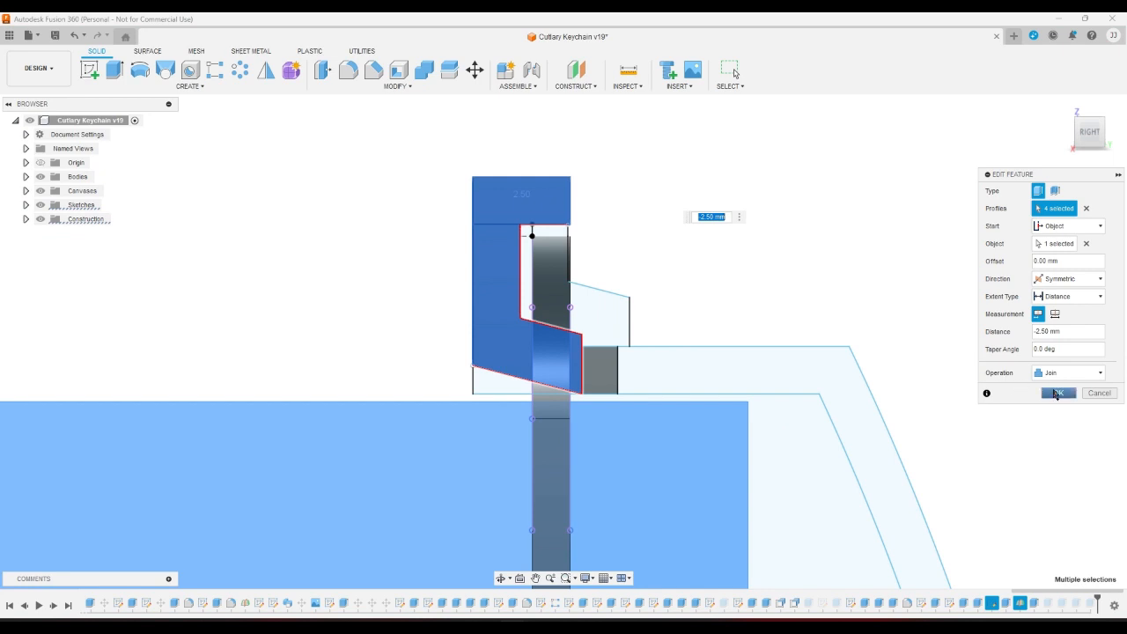
left_click(1056, 393)
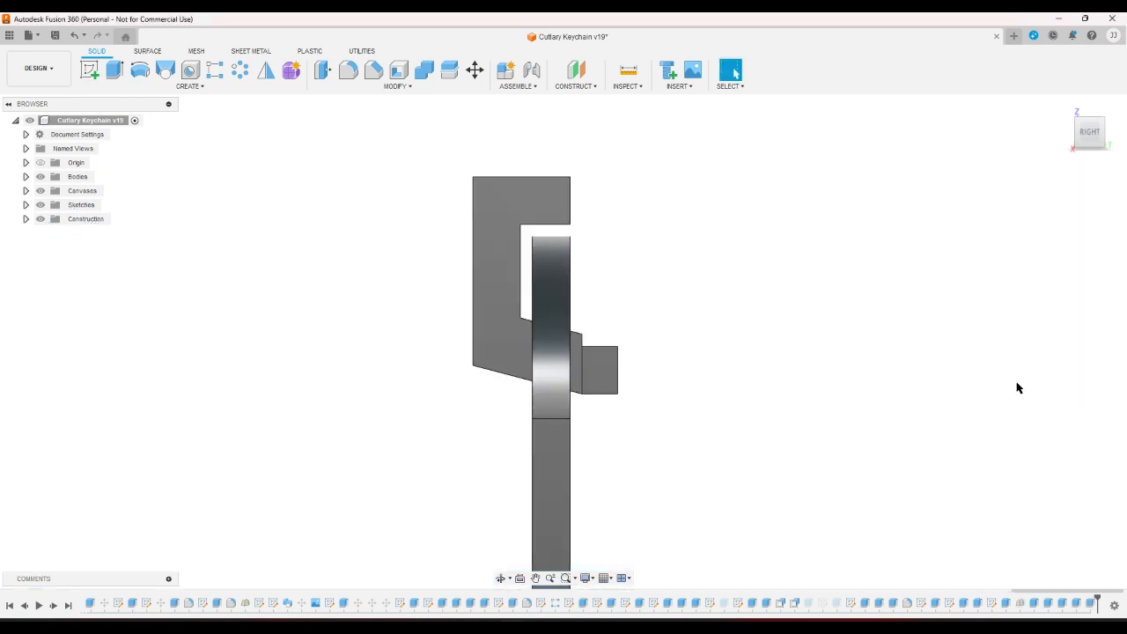
Change the bar extrude's extent to To Object, ending at the hook arm's face.
left_click(1099, 131)
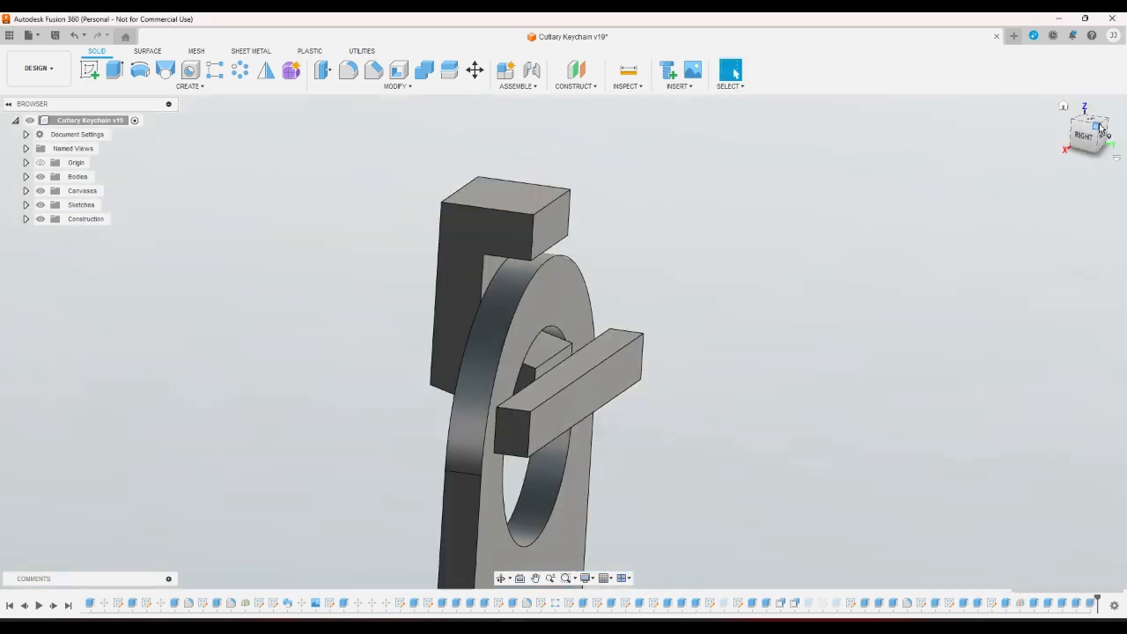
double_click(992, 603)
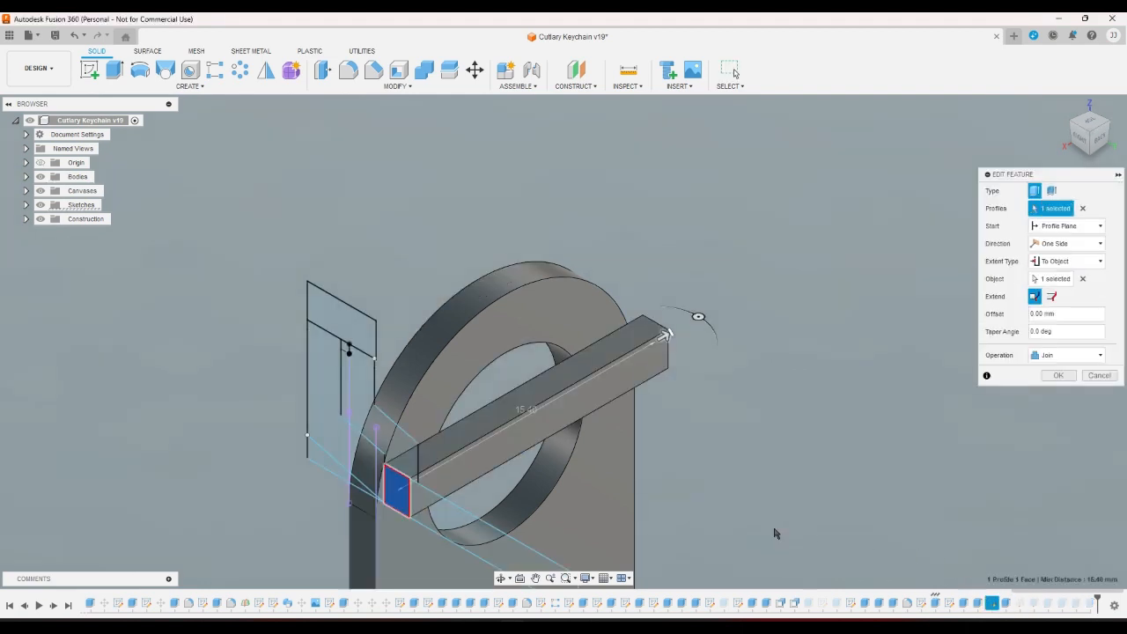
left_click(392, 511)
left_click(429, 515)
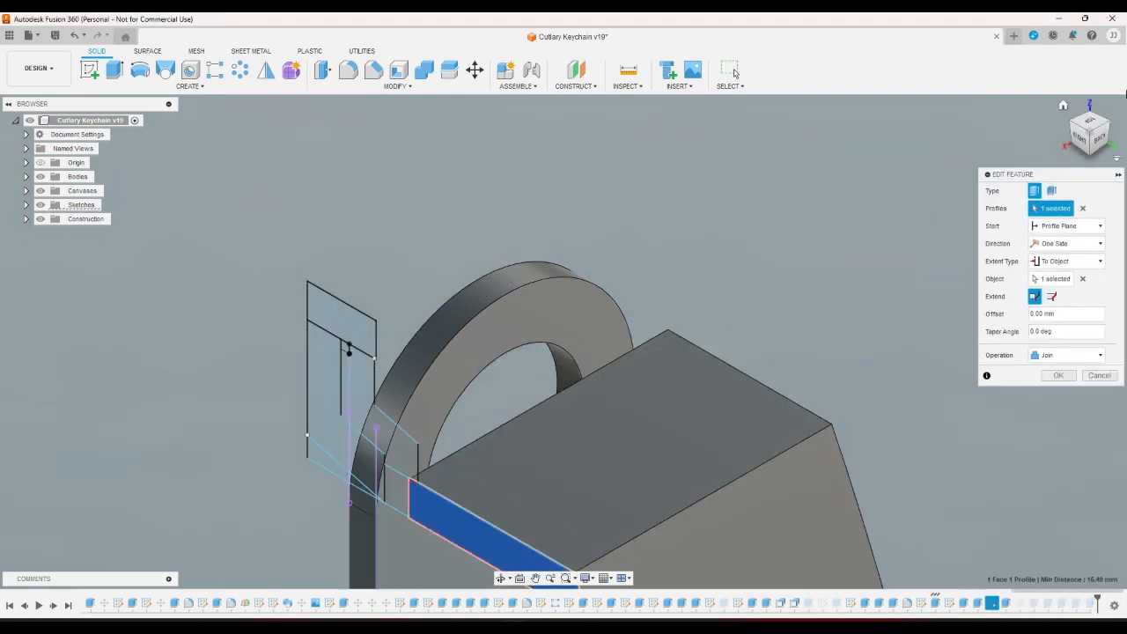
left_click(1100, 138)
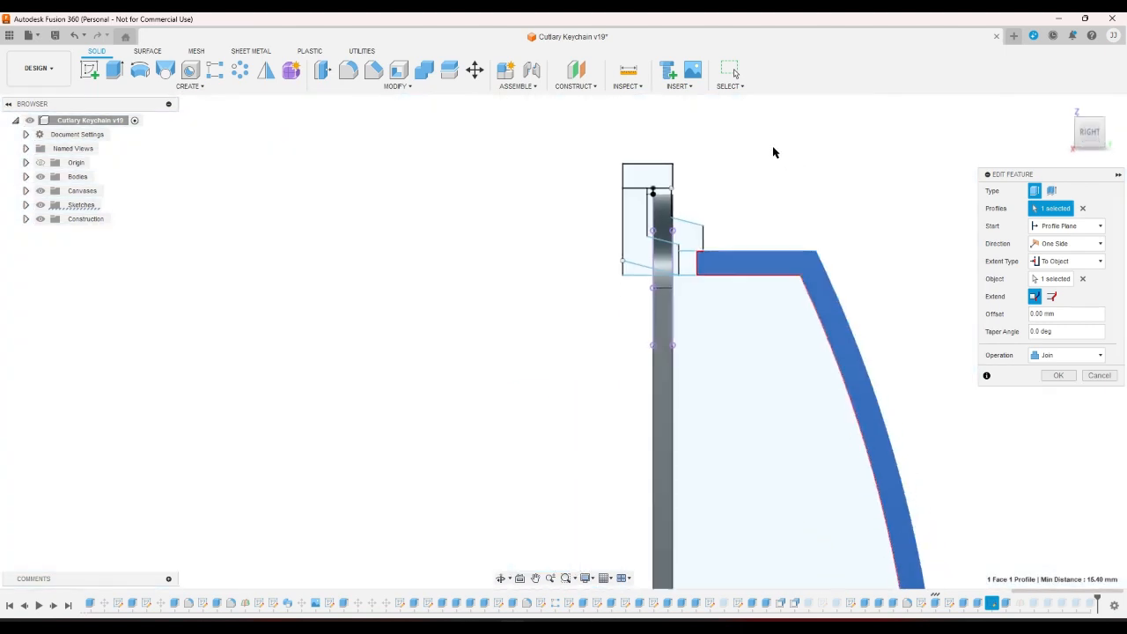
scroll(772, 147, "down", 1)
scroll(750, 182, "up", 1)
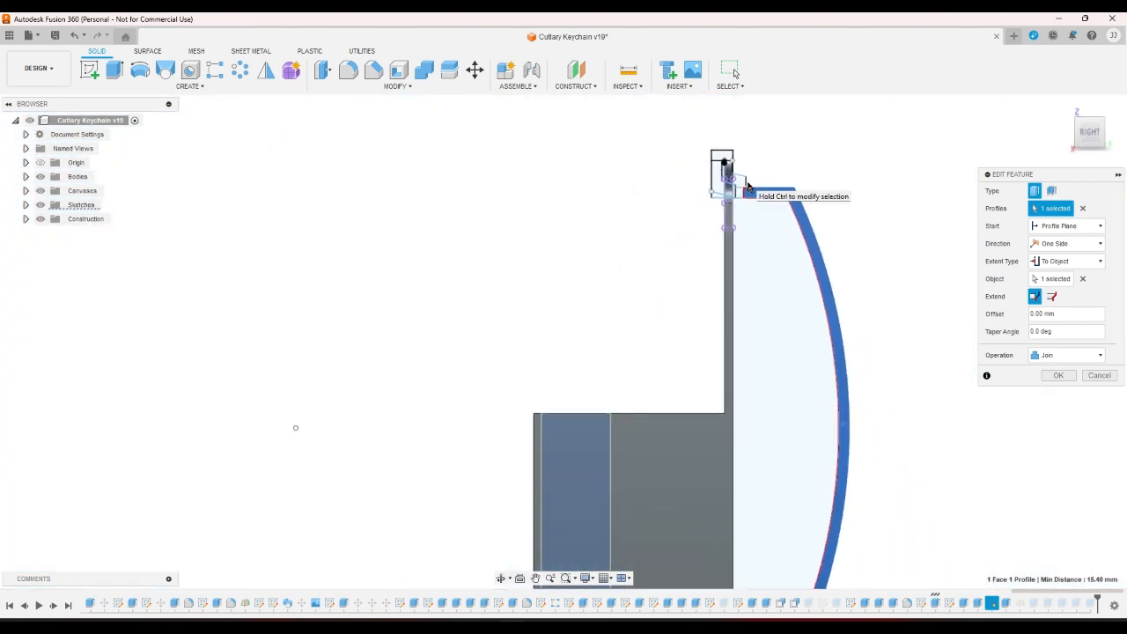
scroll(747, 187, "down", 2)
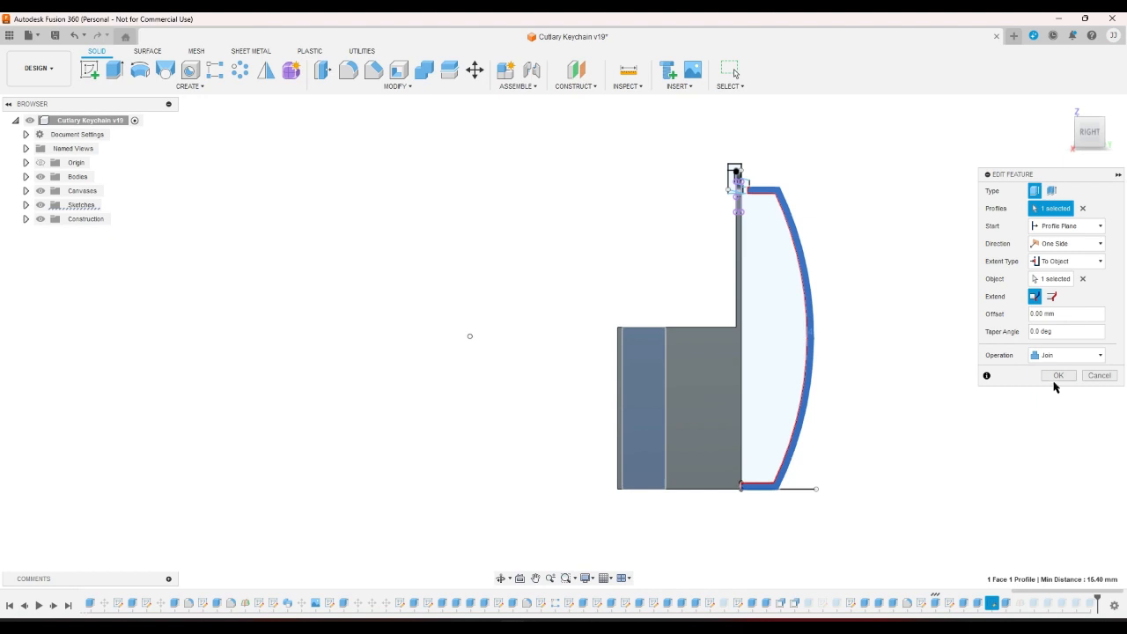
scroll(753, 157, "up", 3)
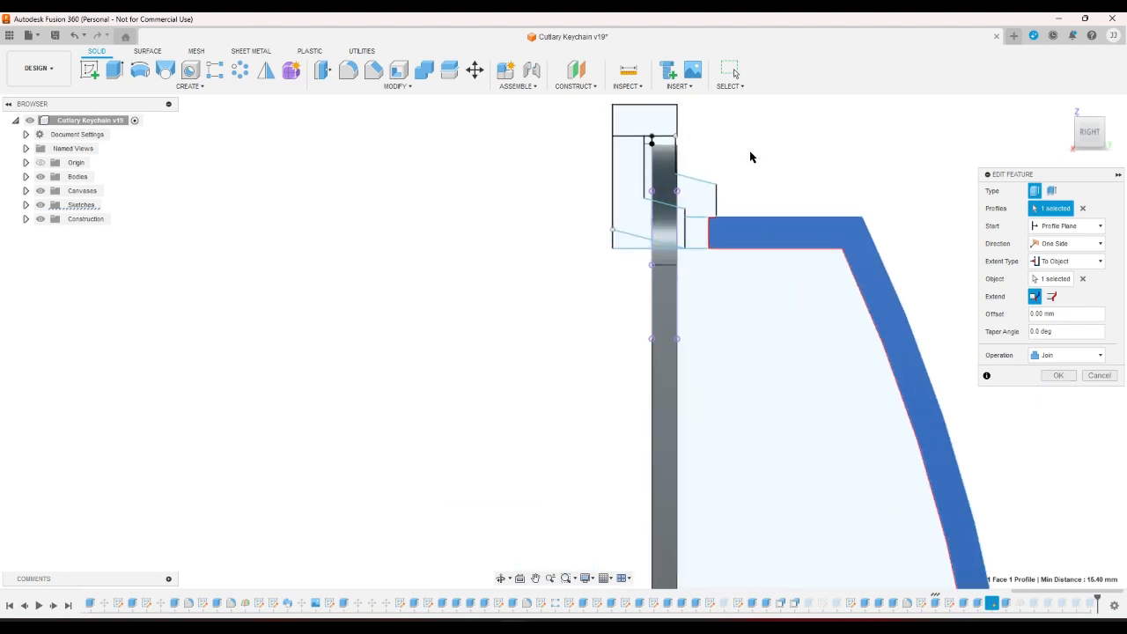
left_click(1058, 375)
Recompute the joint extrude so it uses five profiles, then return home.
scroll(901, 226, "down", 4)
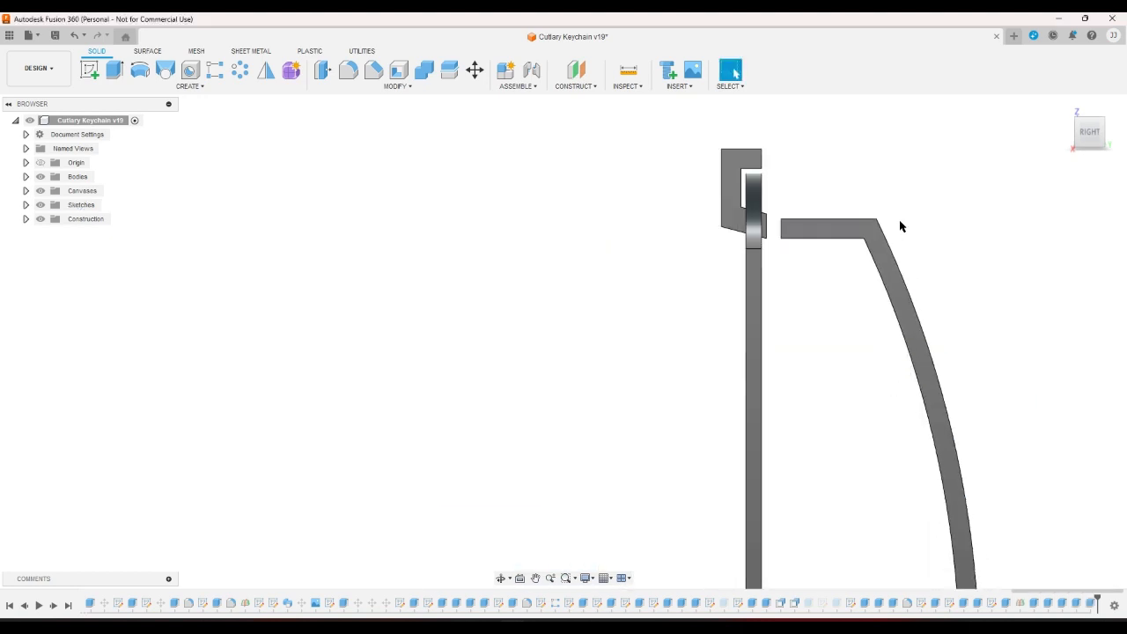
double_click(1020, 603)
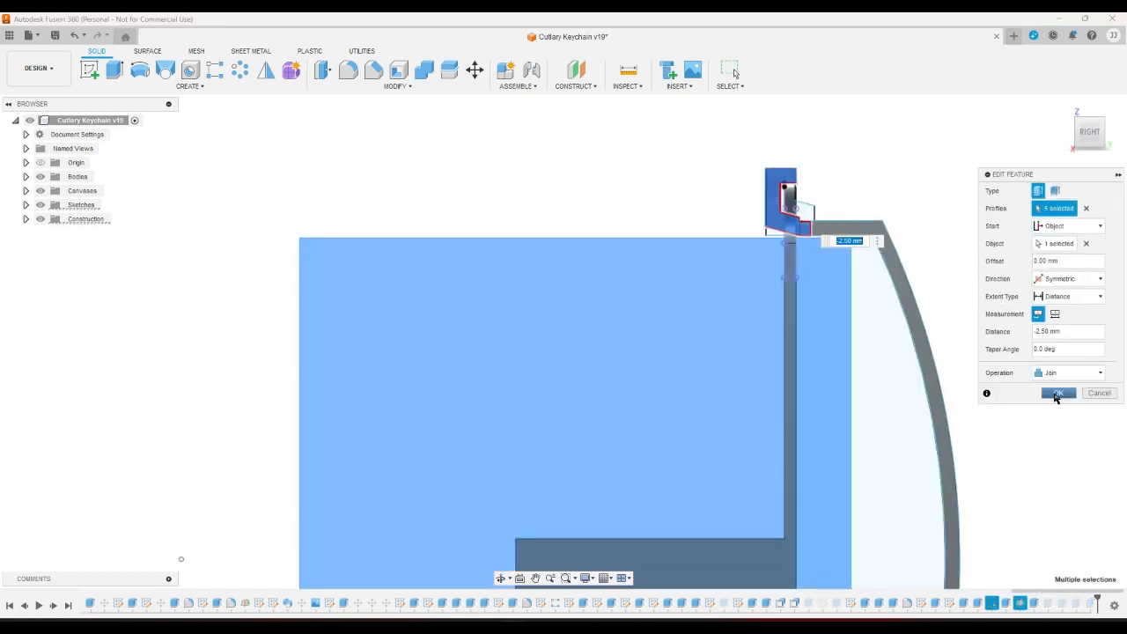
left_click(1058, 392)
left_click(1064, 107)
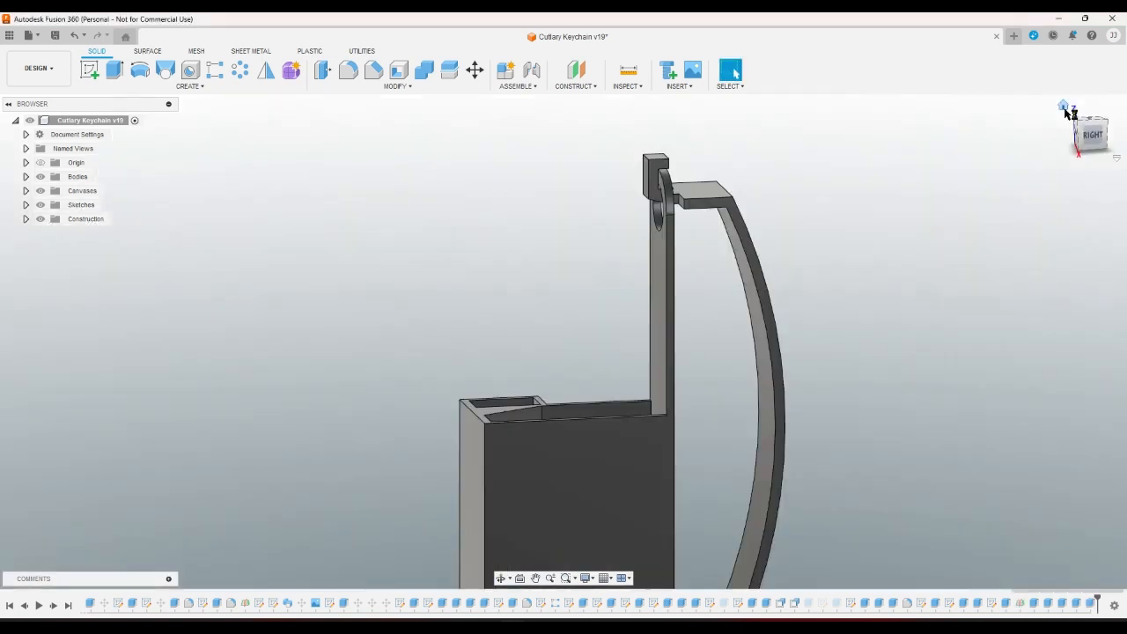
scroll(624, 146, "up", 3)
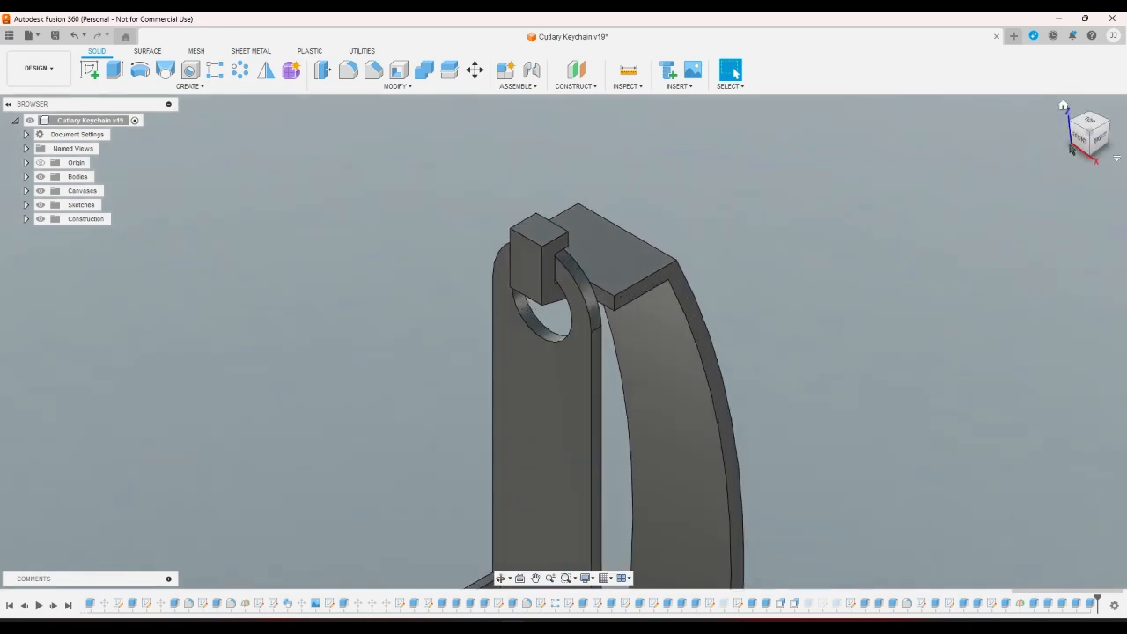
left_click(1098, 141)
scroll(862, 231, "down", 2)
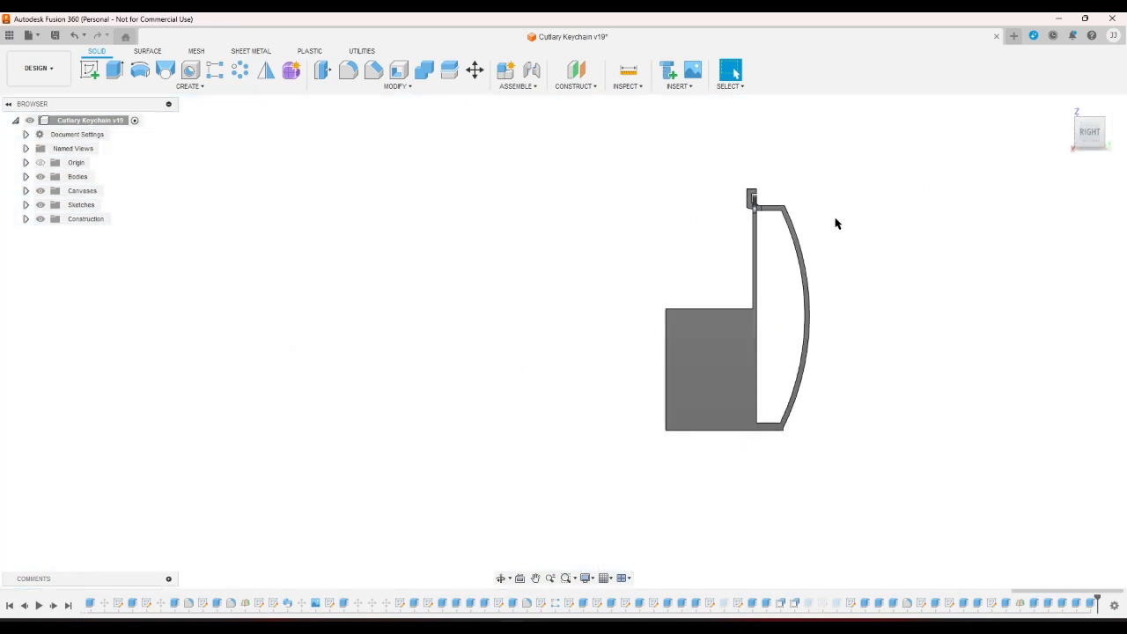
scroll(734, 176, "up", 3)
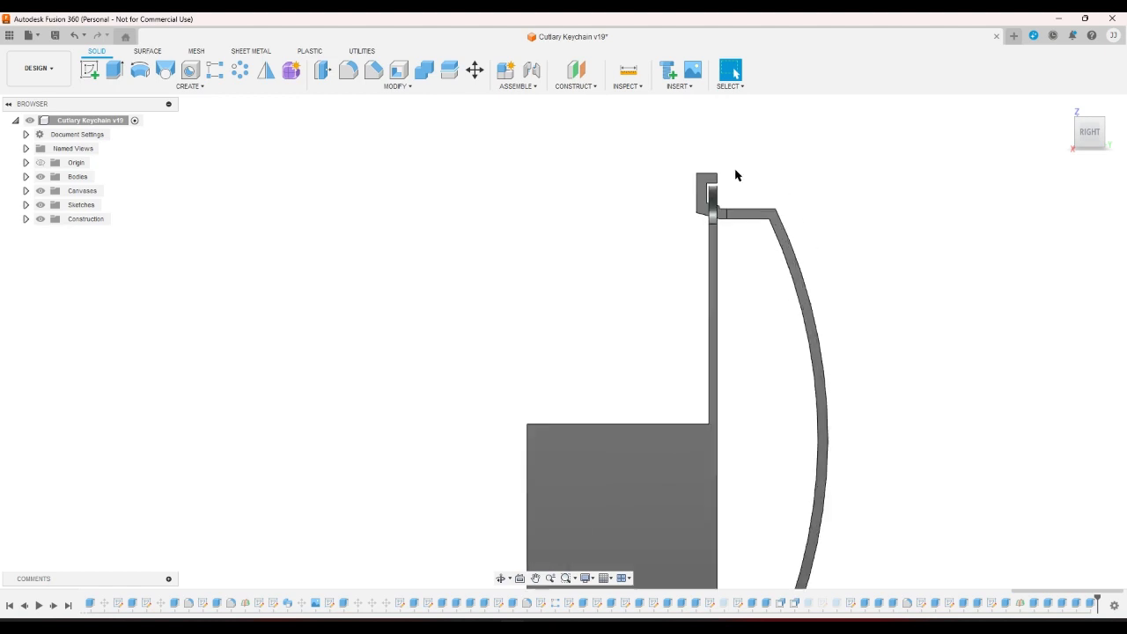
scroll(715, 176, "down", 2)
scroll(758, 315, "up", 2)
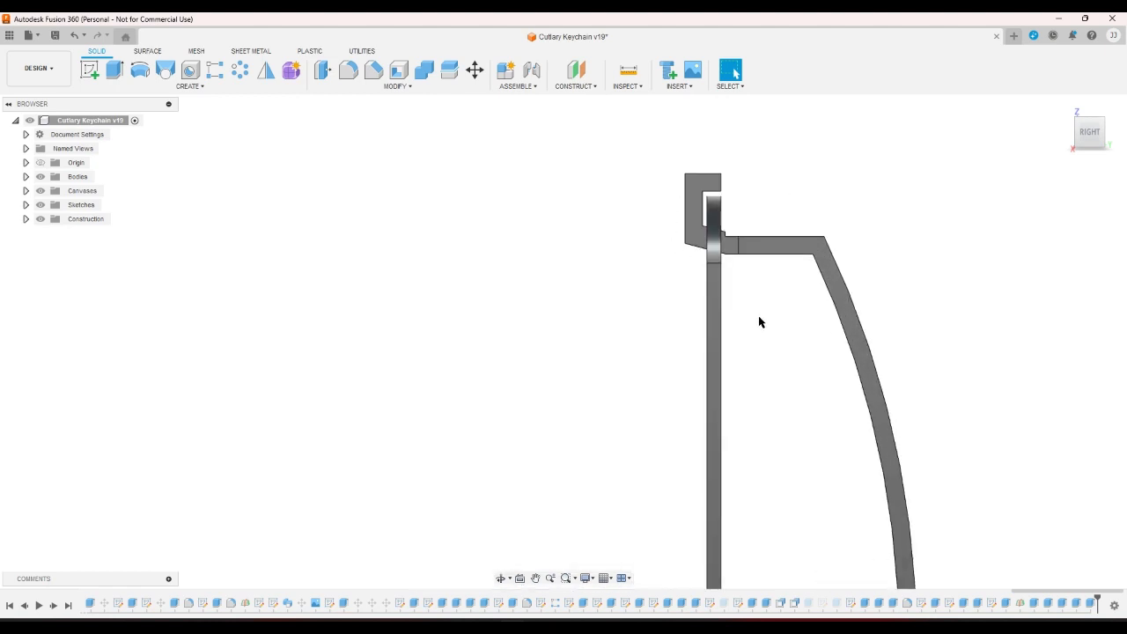
scroll(748, 247, "down", 2)
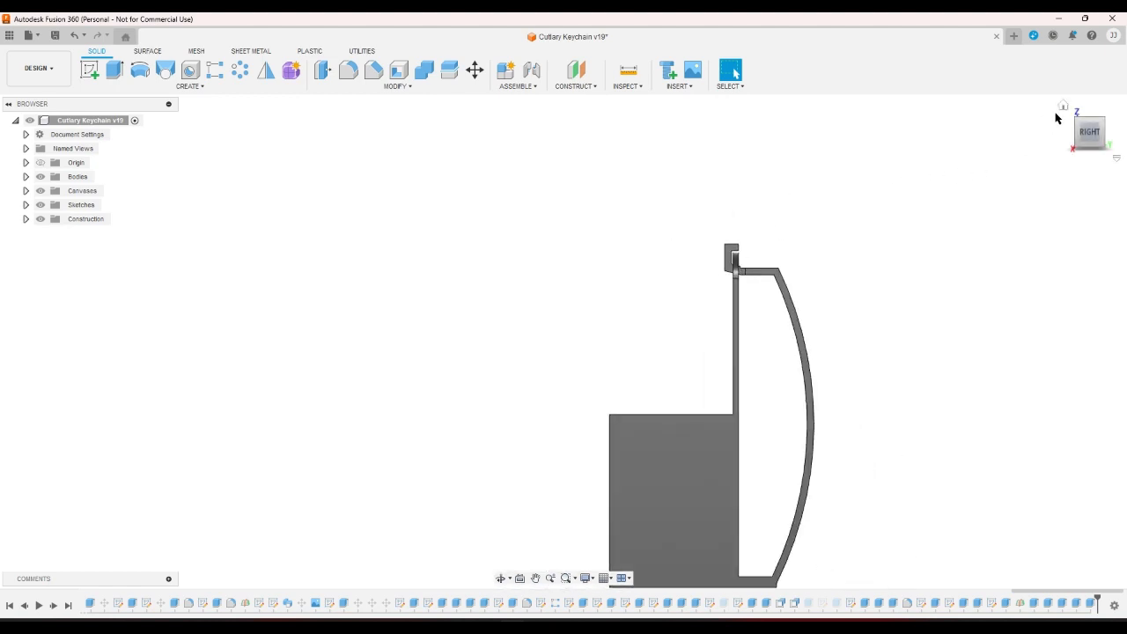
left_click(1063, 106)
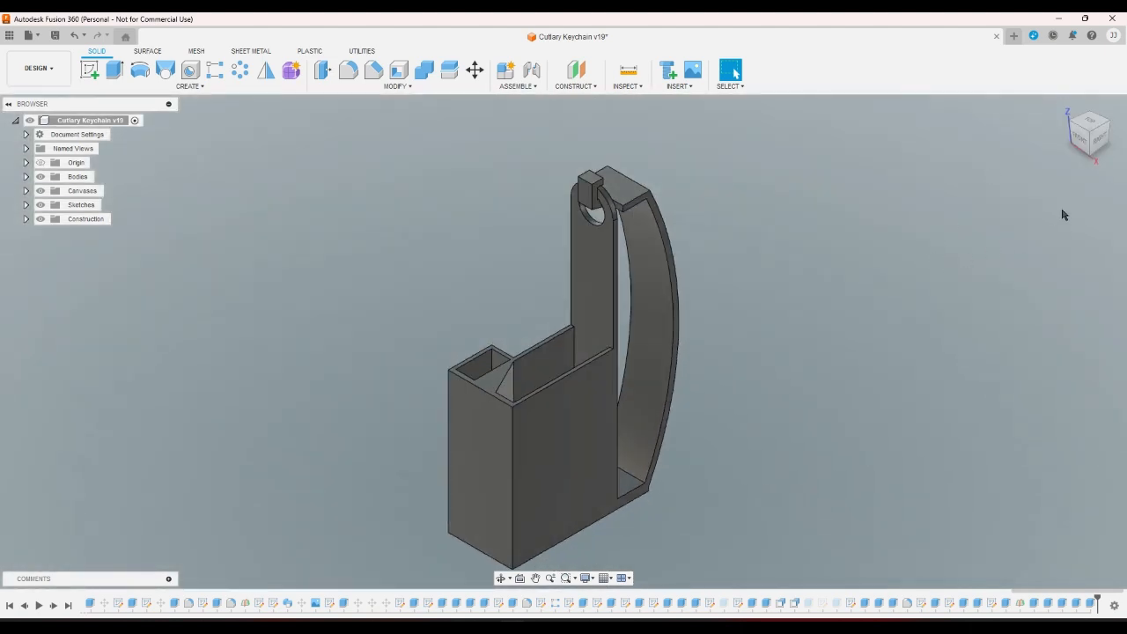
left_click(1100, 154)
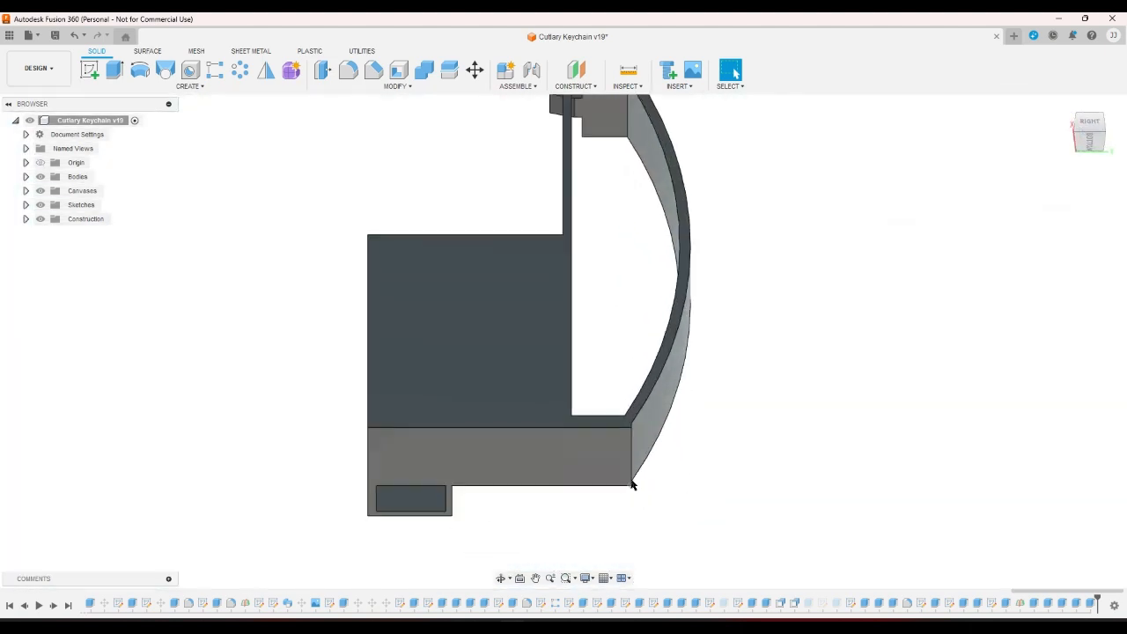
scroll(627, 445, "up", 3)
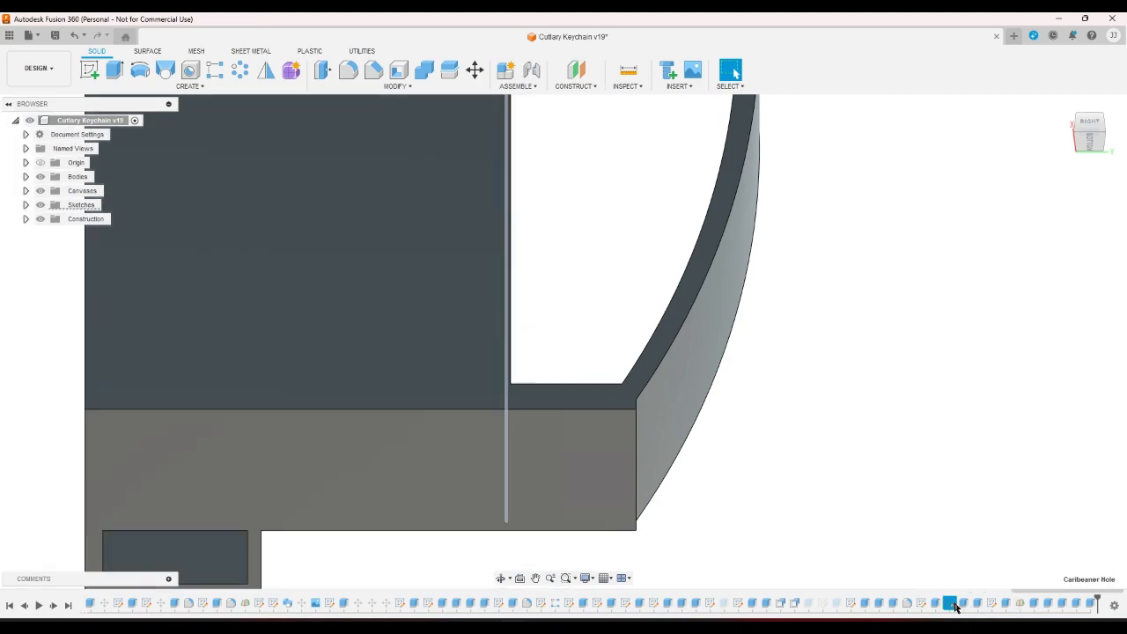
double_click(921, 604)
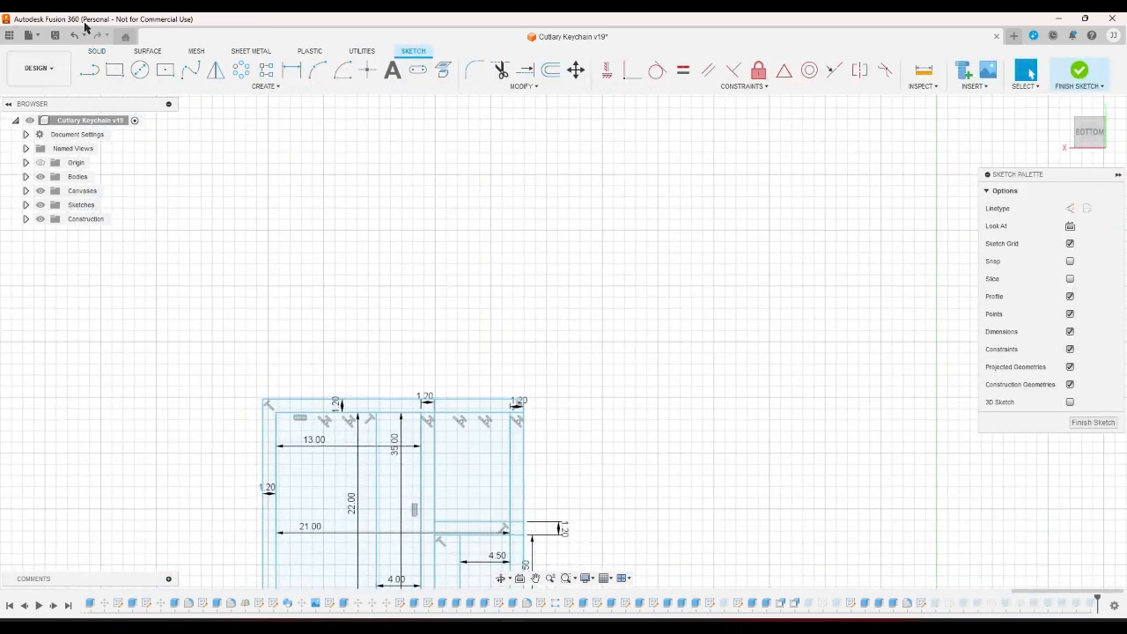
left_click(74, 35)
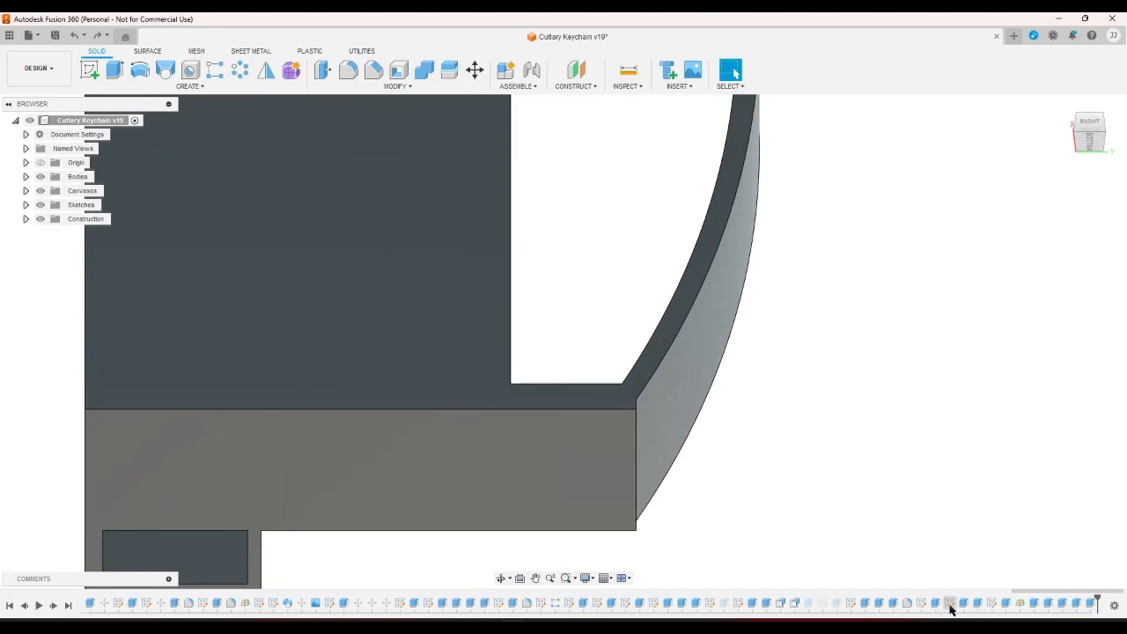
double_click(992, 604)
scroll(866, 342, "down", 2)
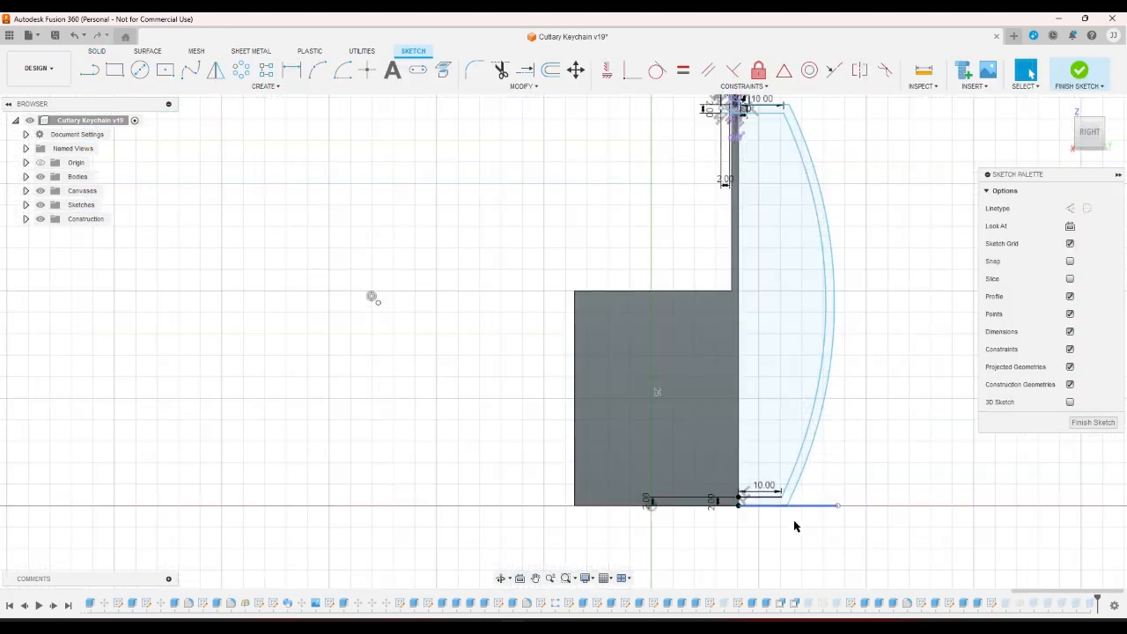
scroll(792, 524, "up", 7)
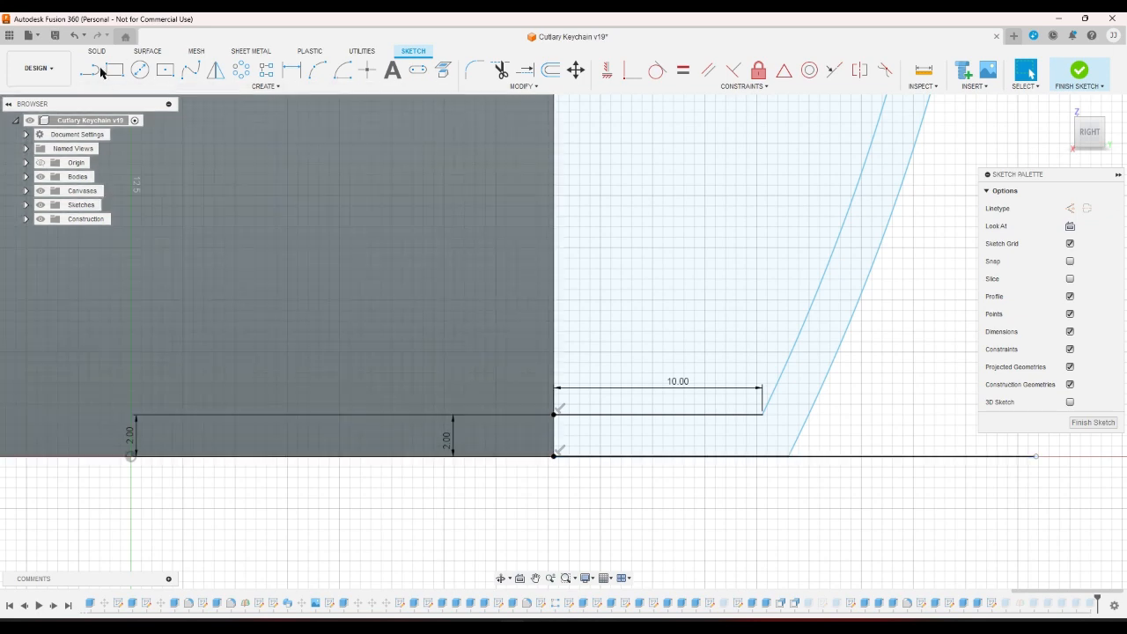
left_click(1076, 70)
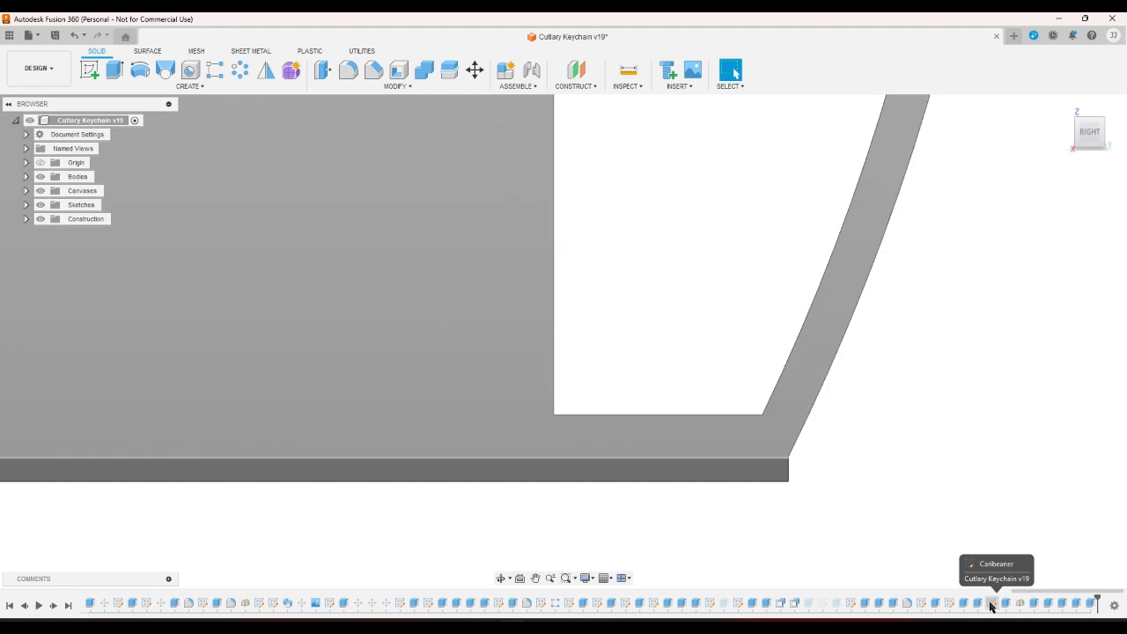
Highlight the Caribeaner feature's body and inspect the base from corner and right views.
left_click(991, 605)
scroll(948, 486, "down", 3)
scroll(948, 486, "down", 2)
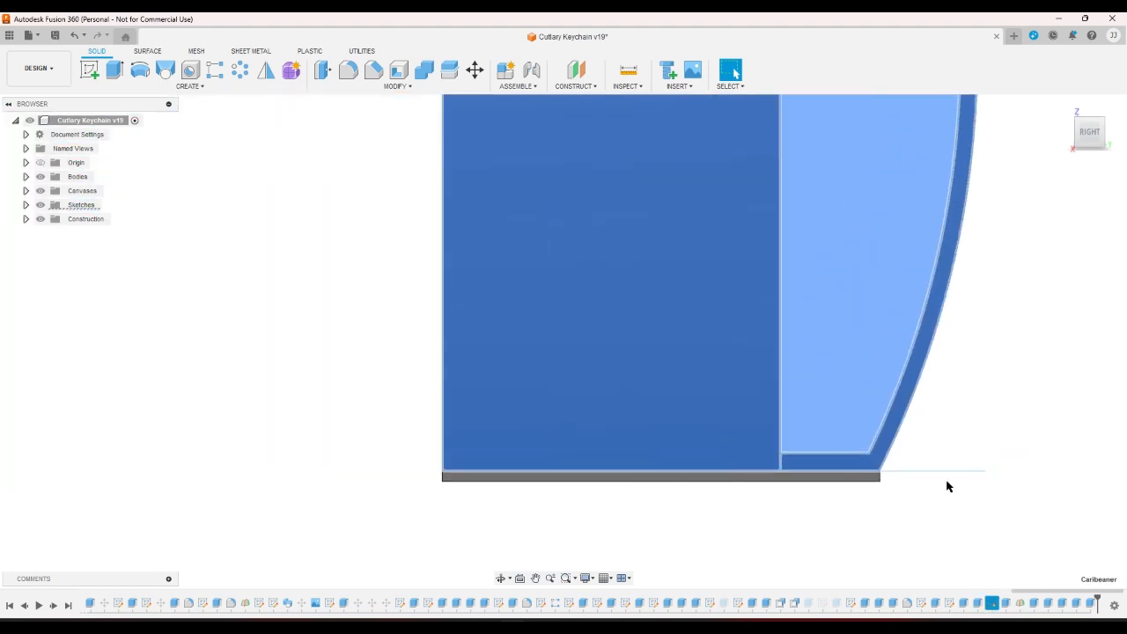
left_click(1024, 276)
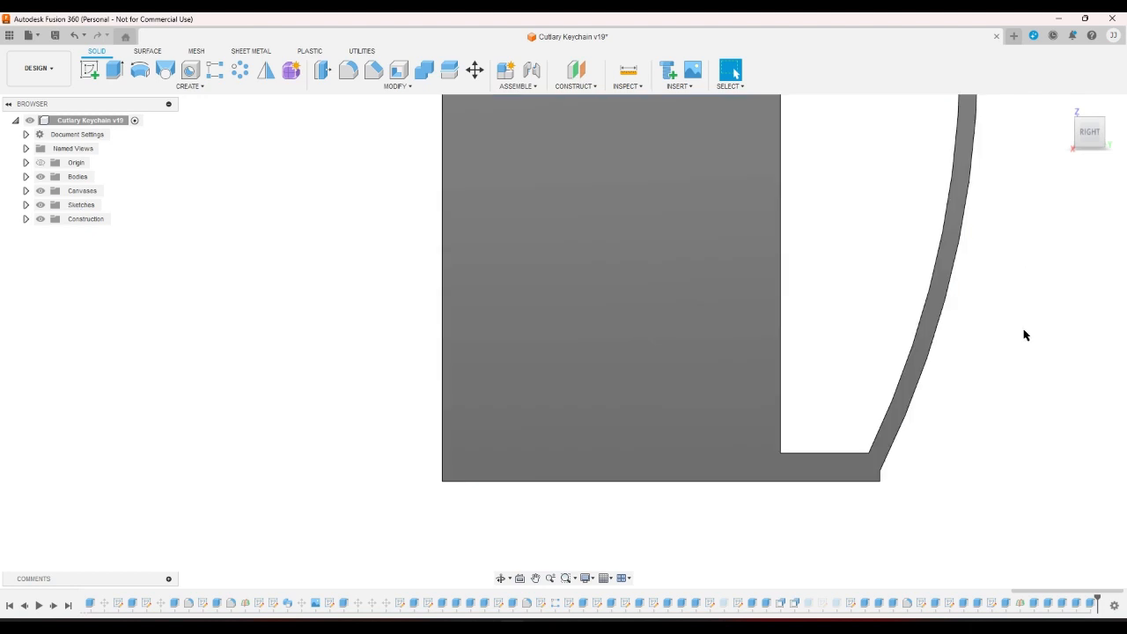
left_click(1080, 148)
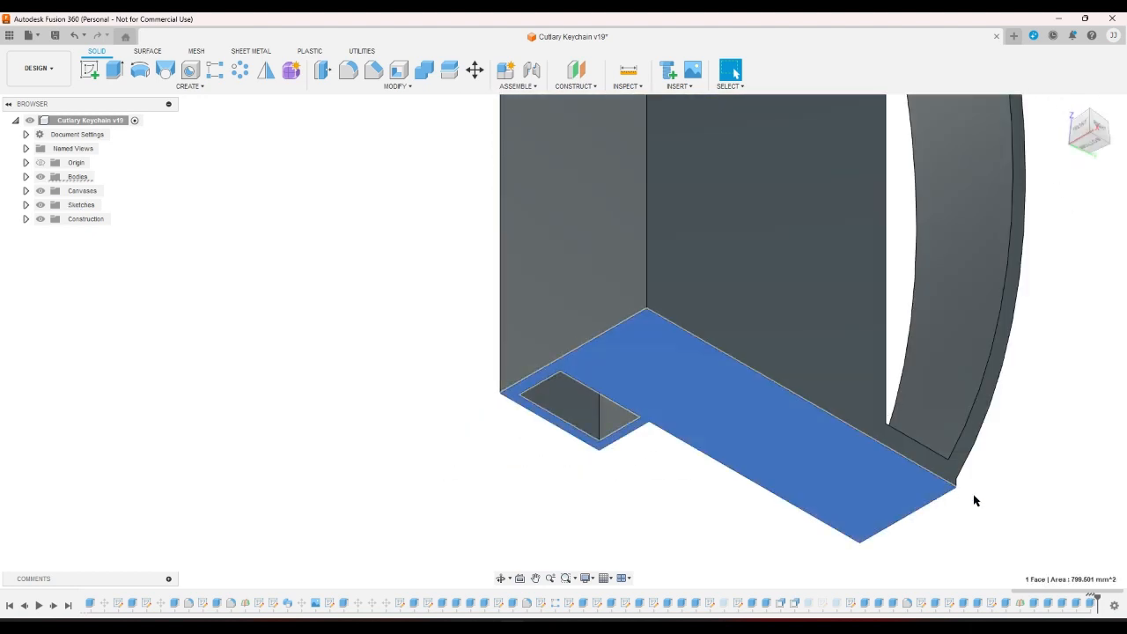
left_click(1104, 132)
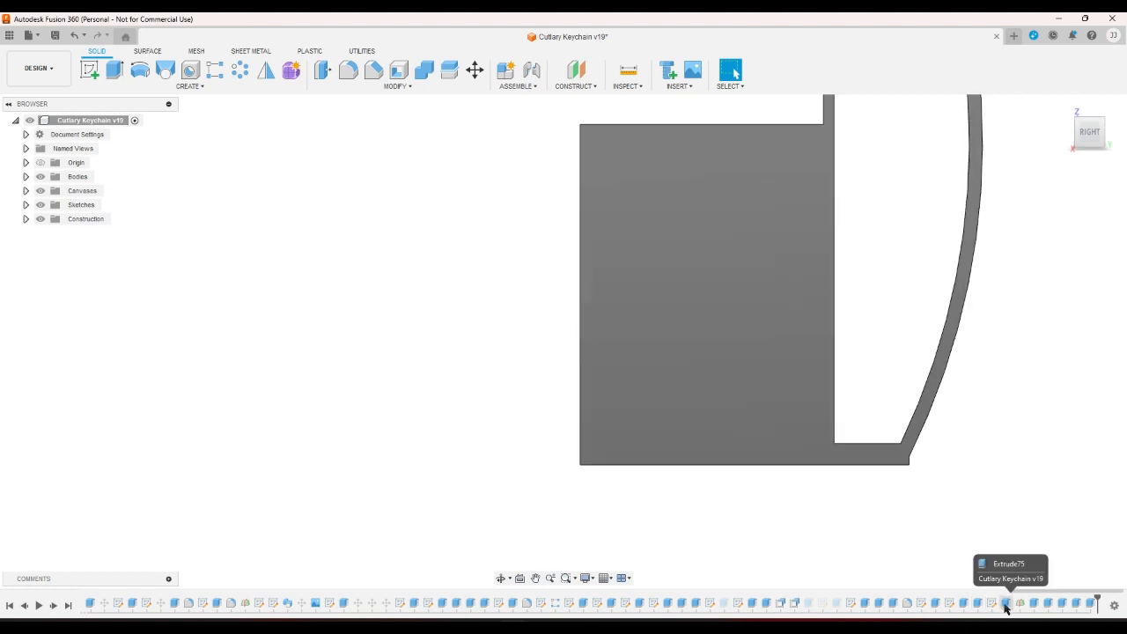
Inspect Extrude80 and Extrude79, then suppress Extrude79.
left_click(1091, 605)
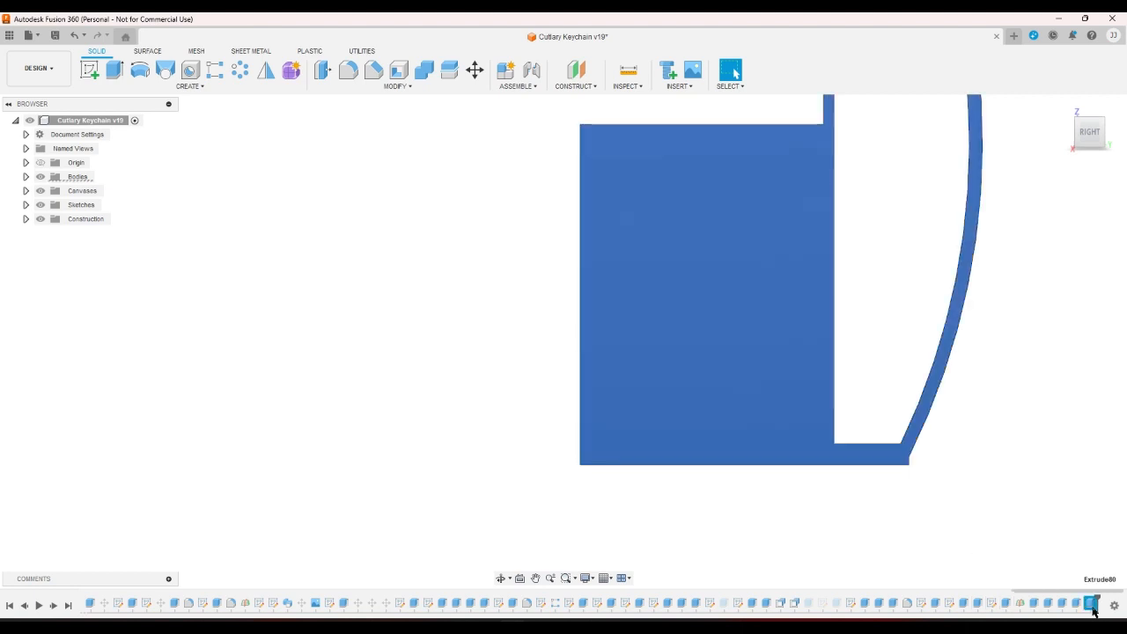
left_click(1041, 536)
left_click(1074, 607)
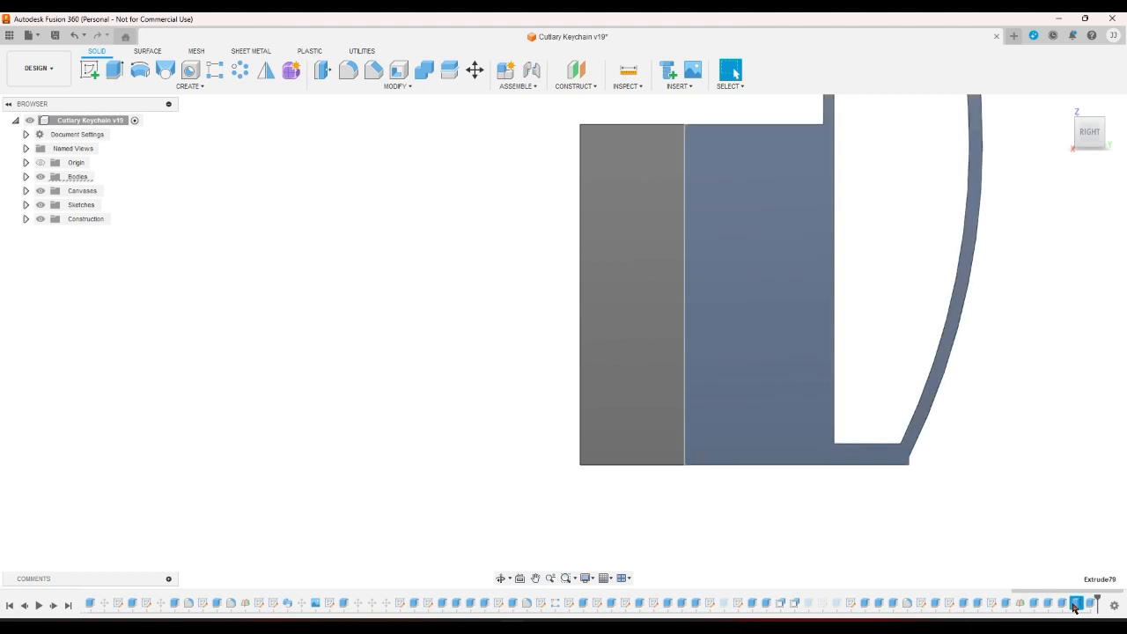
right_click(1074, 607)
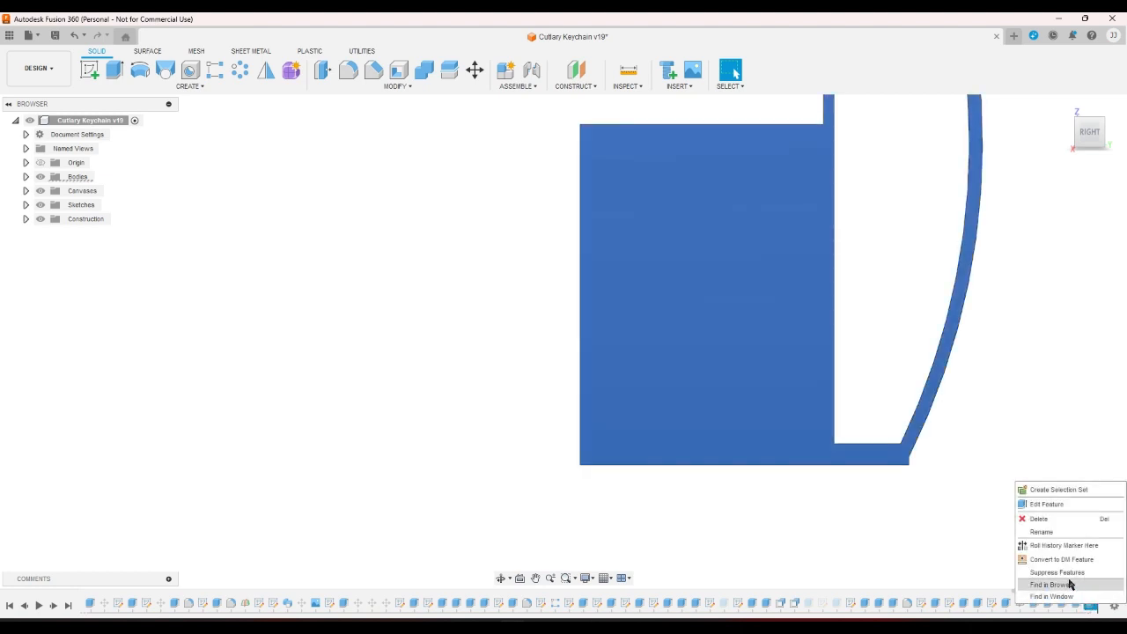
left_click(1065, 573)
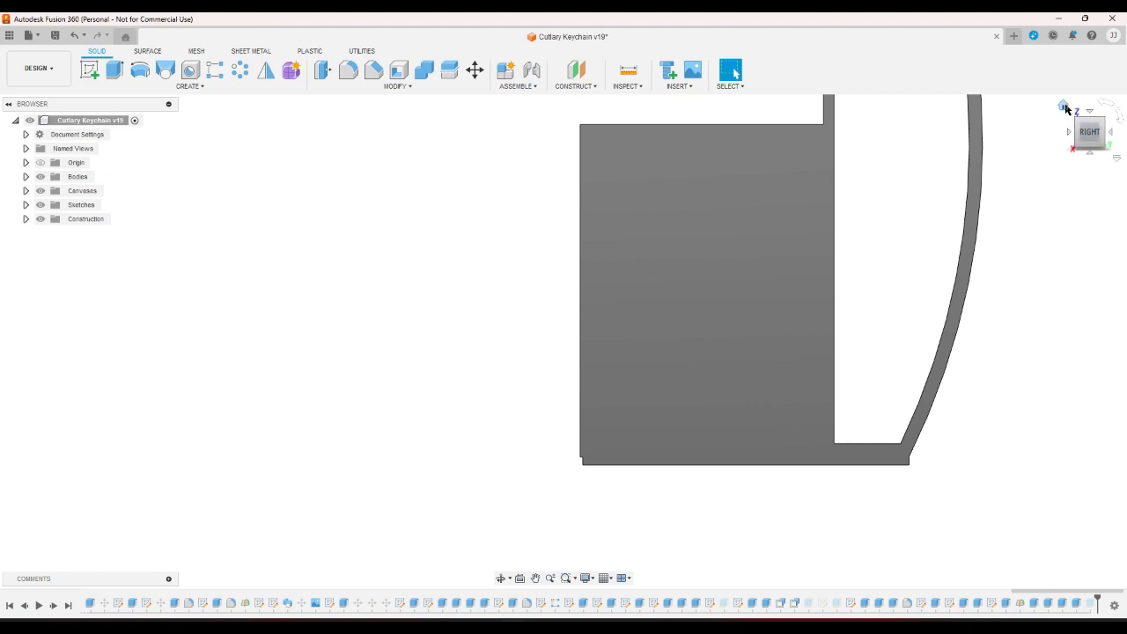
left_click(1065, 107)
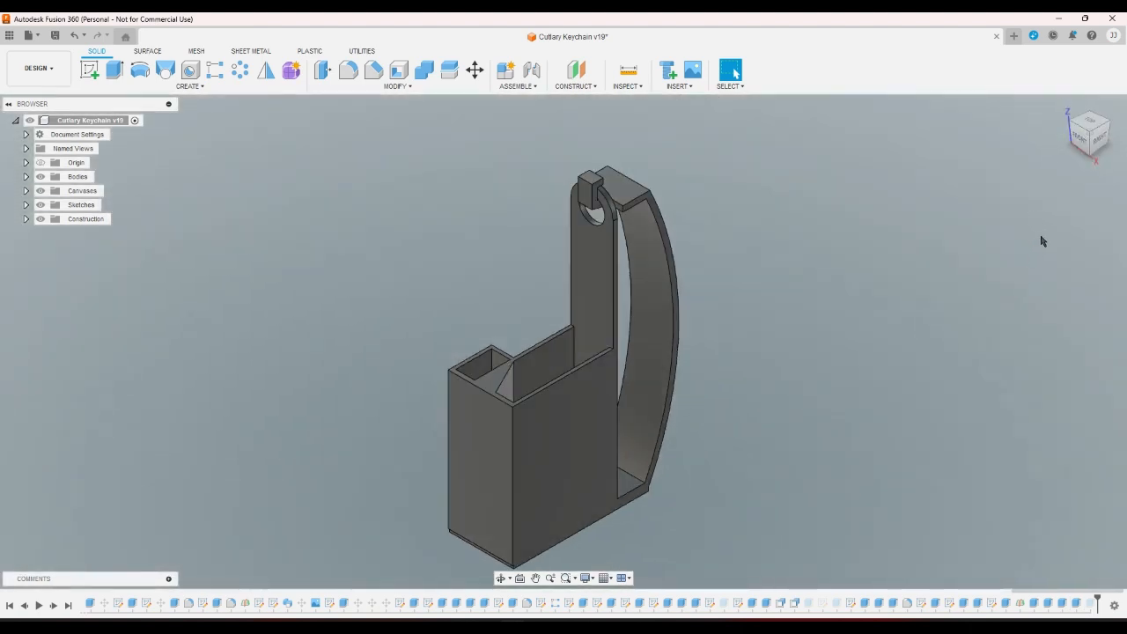
Toggle suppression of the late history features to compare the model with and without them.
right_click(1076, 605)
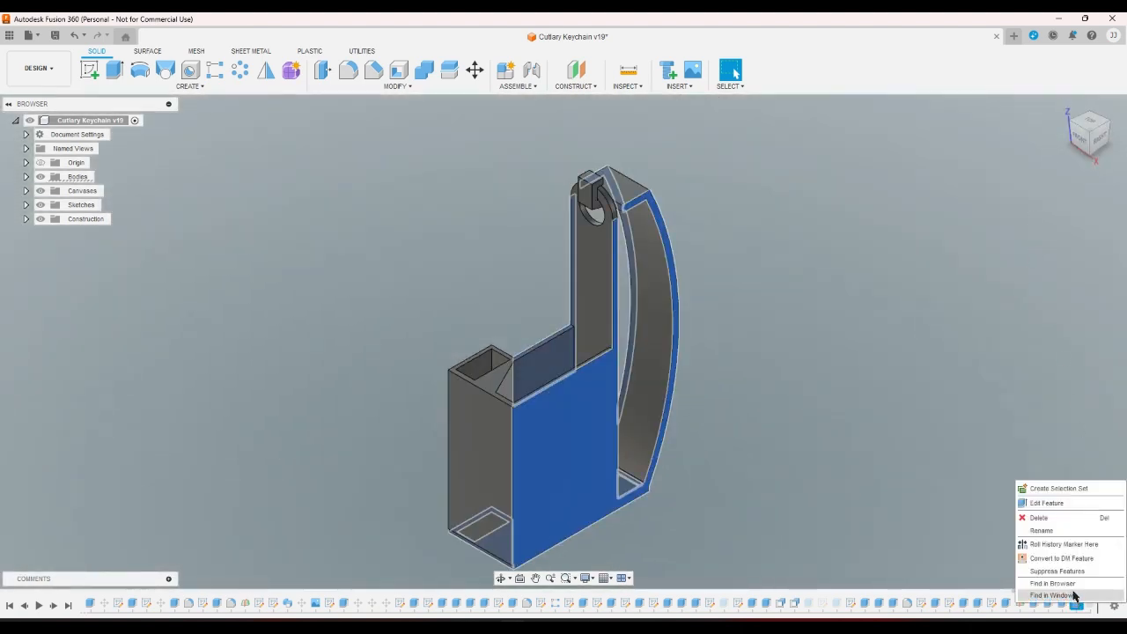
left_click(1065, 573)
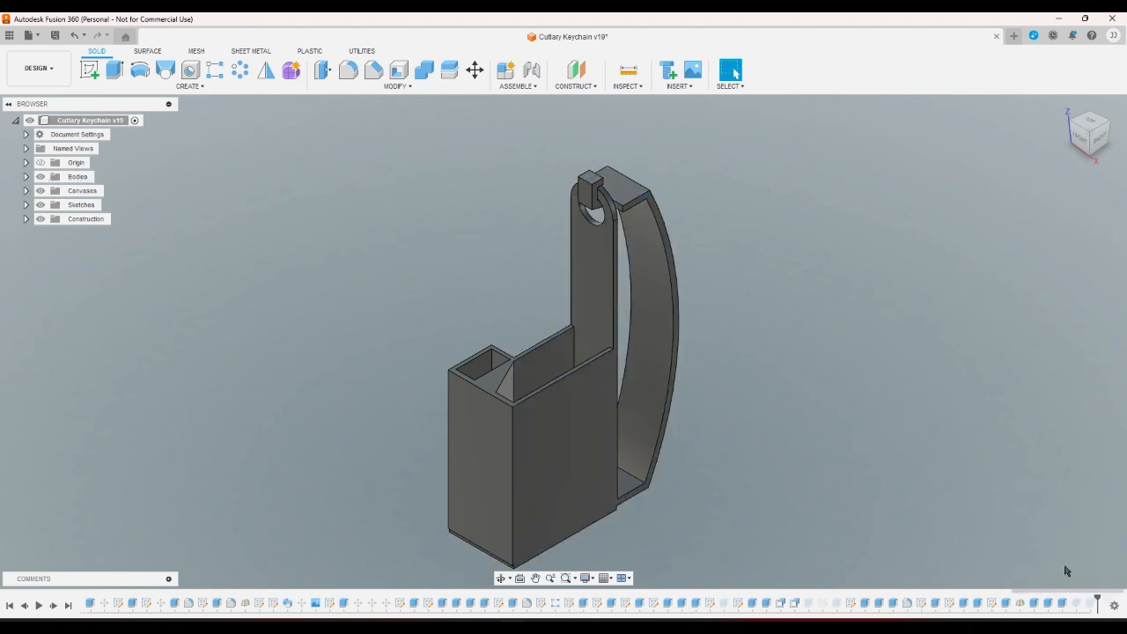
left_click(1090, 157)
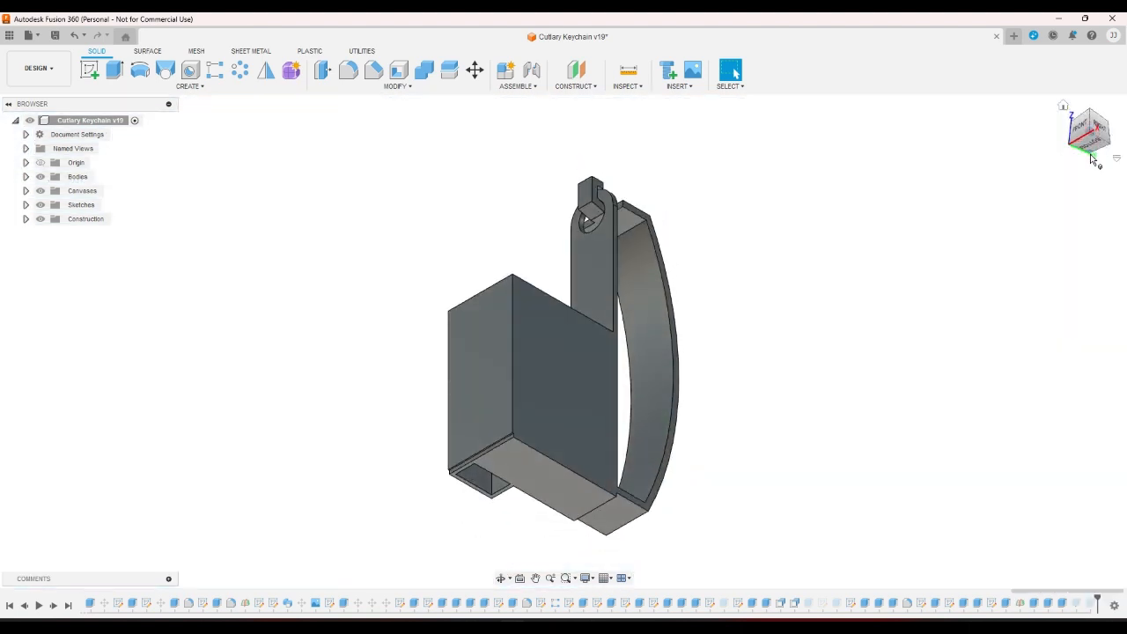
right_click(1090, 606)
left_click(1065, 572)
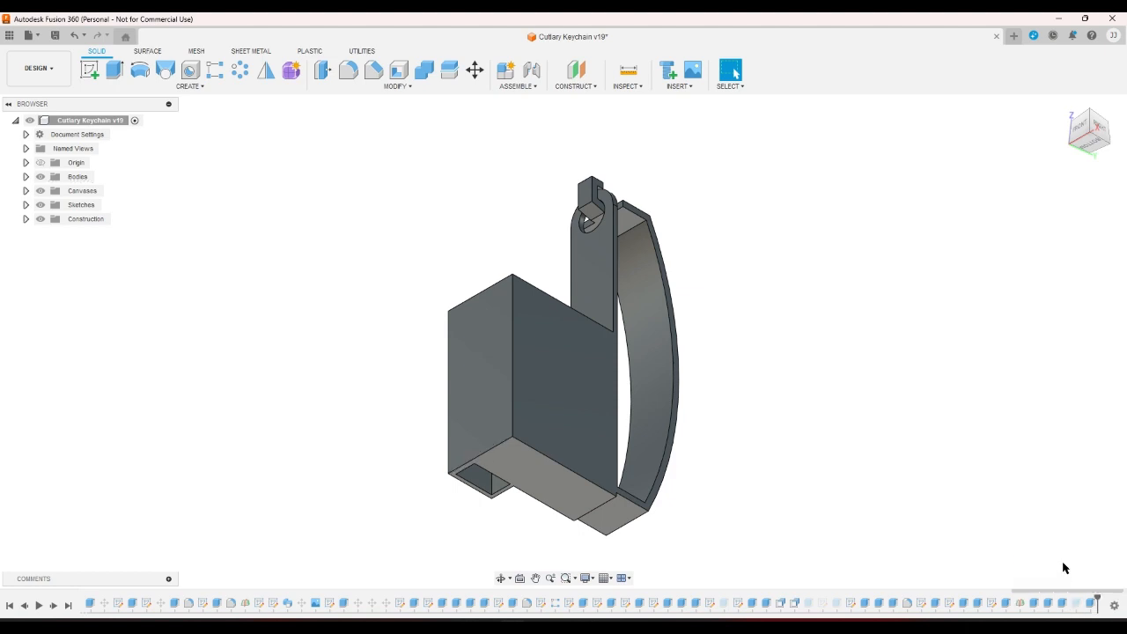
right_click(1090, 605)
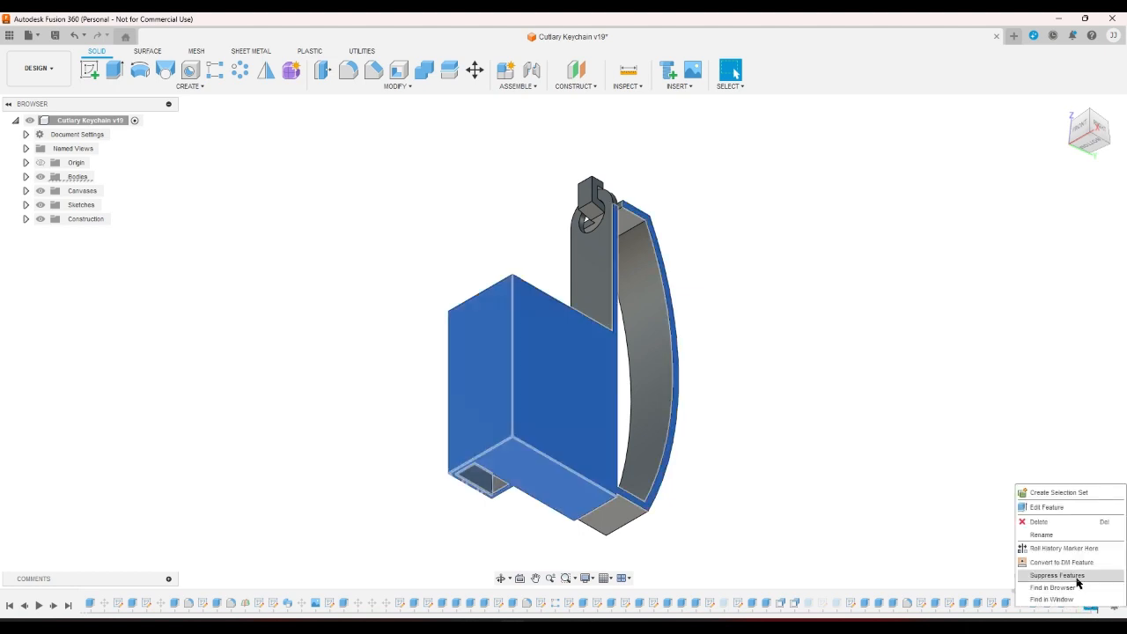
left_click(1076, 577)
right_click(1090, 605)
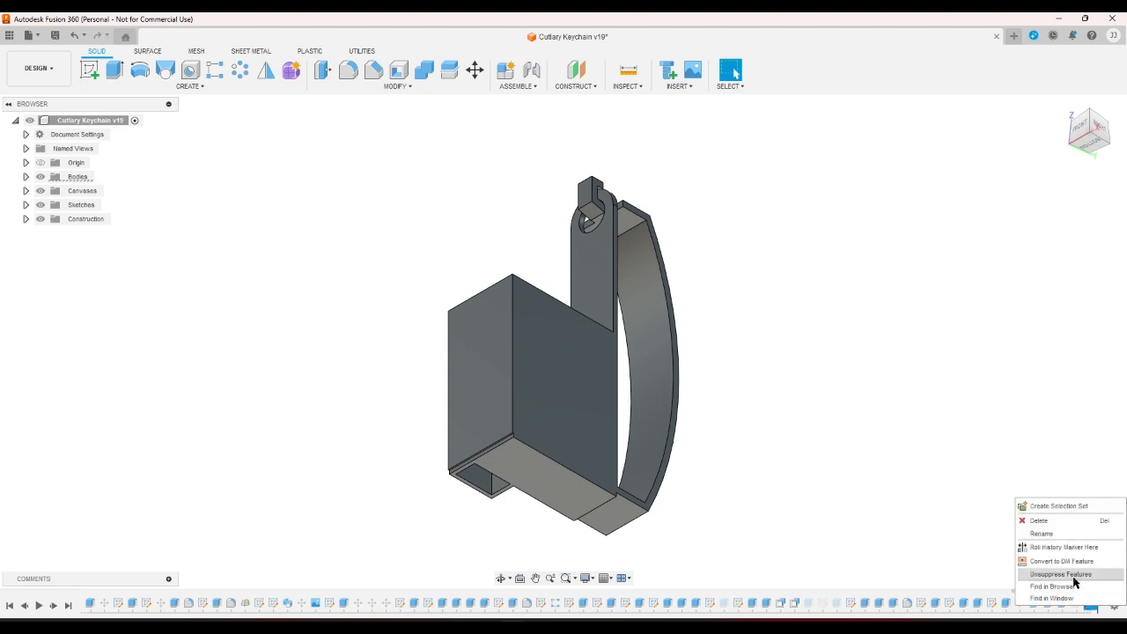
left_click(1070, 574)
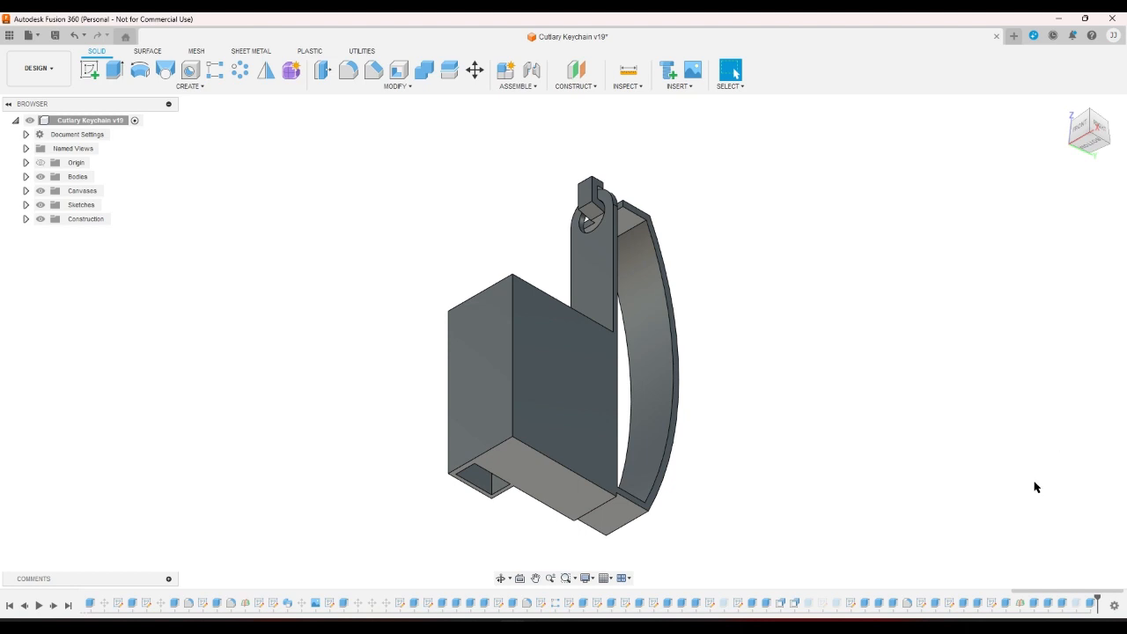
right_click(1080, 606)
left_click(1064, 574)
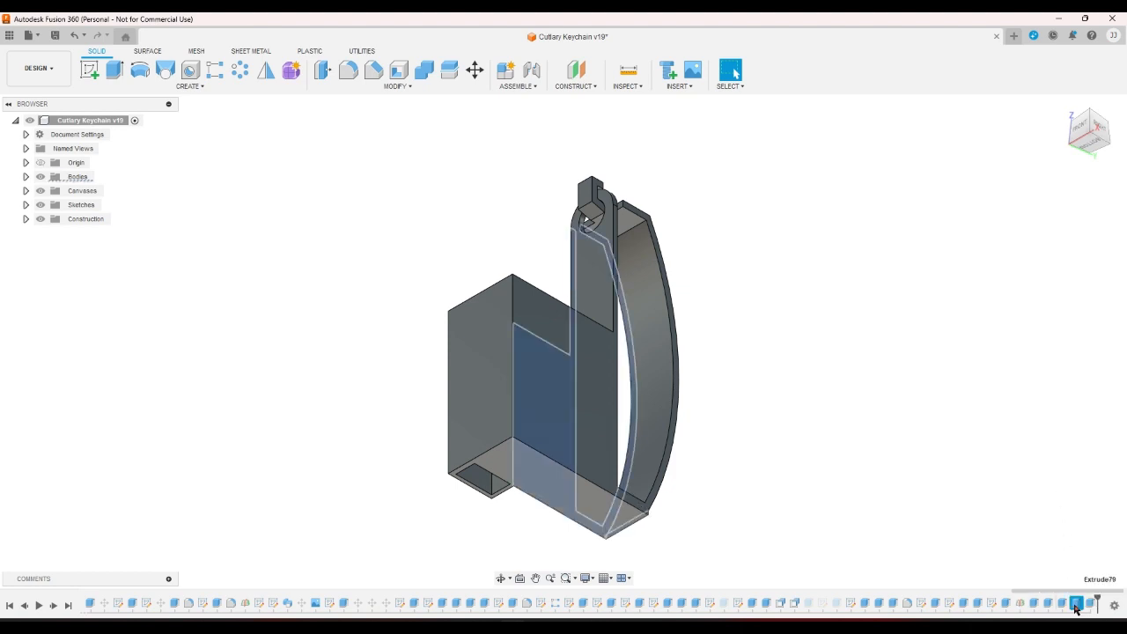
Open the bottom plate extrude without changes, then suppress the latest feature and view from the right.
double_click(1062, 603)
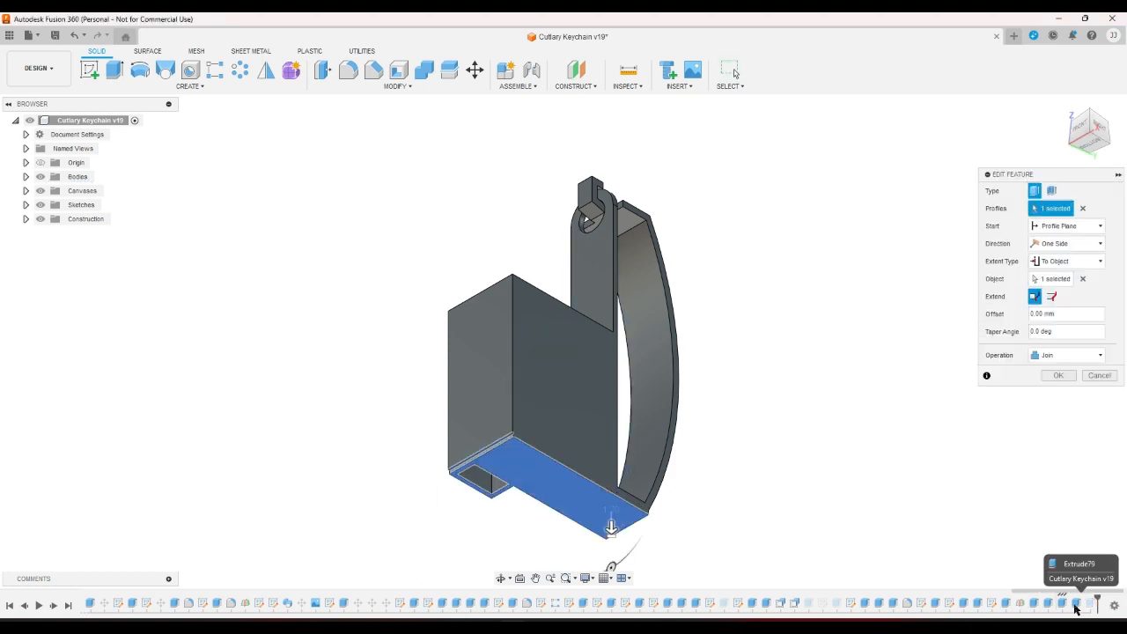
left_click(1099, 376)
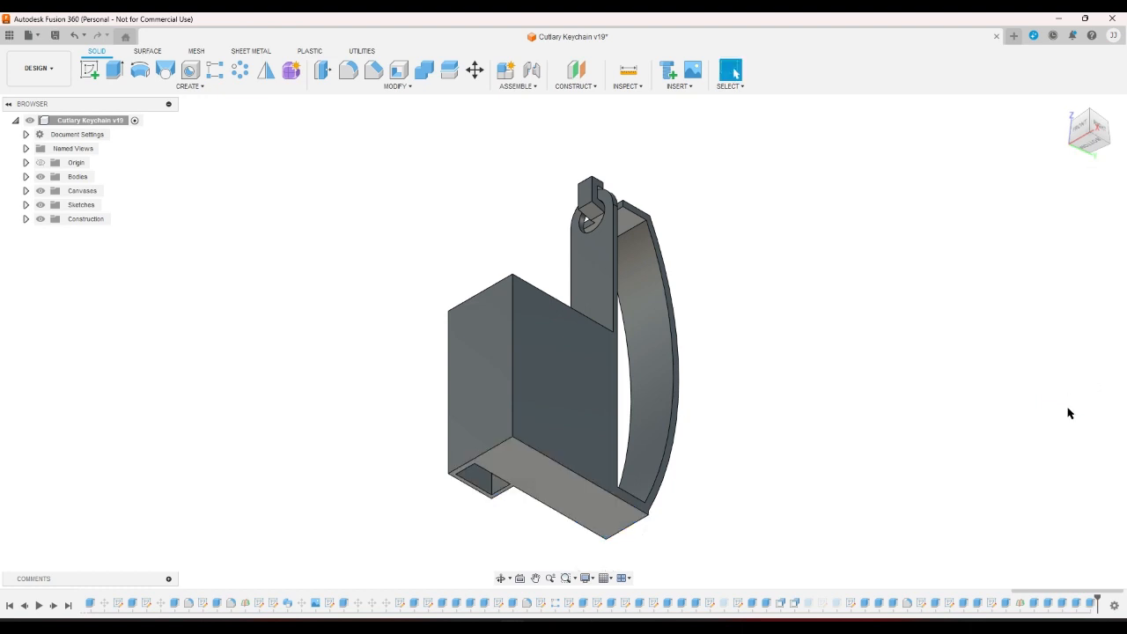
right_click(1085, 604)
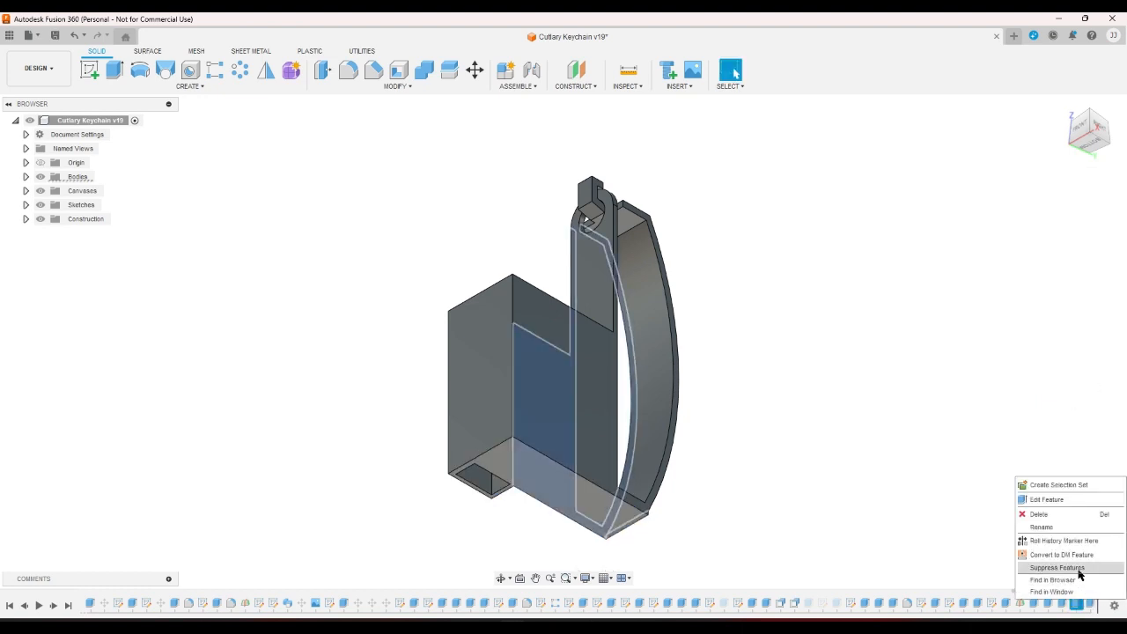
left_click(1074, 572)
left_click(1100, 134)
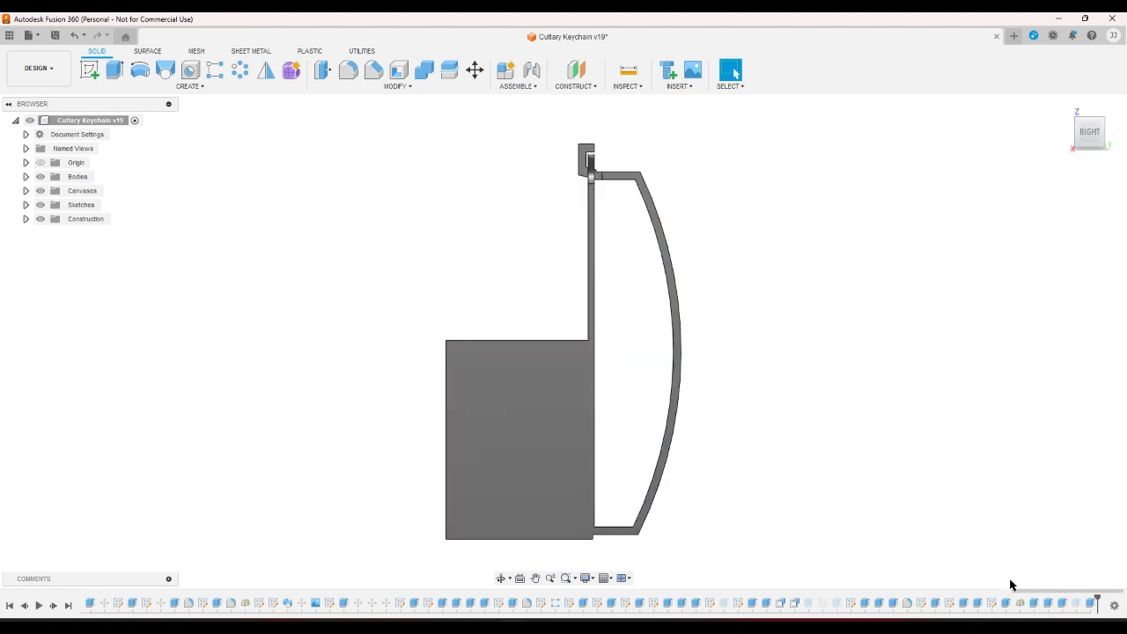
Edit the bottom sketch, extending lines and adding a line at the case's bottom corner.
double_click(992, 604)
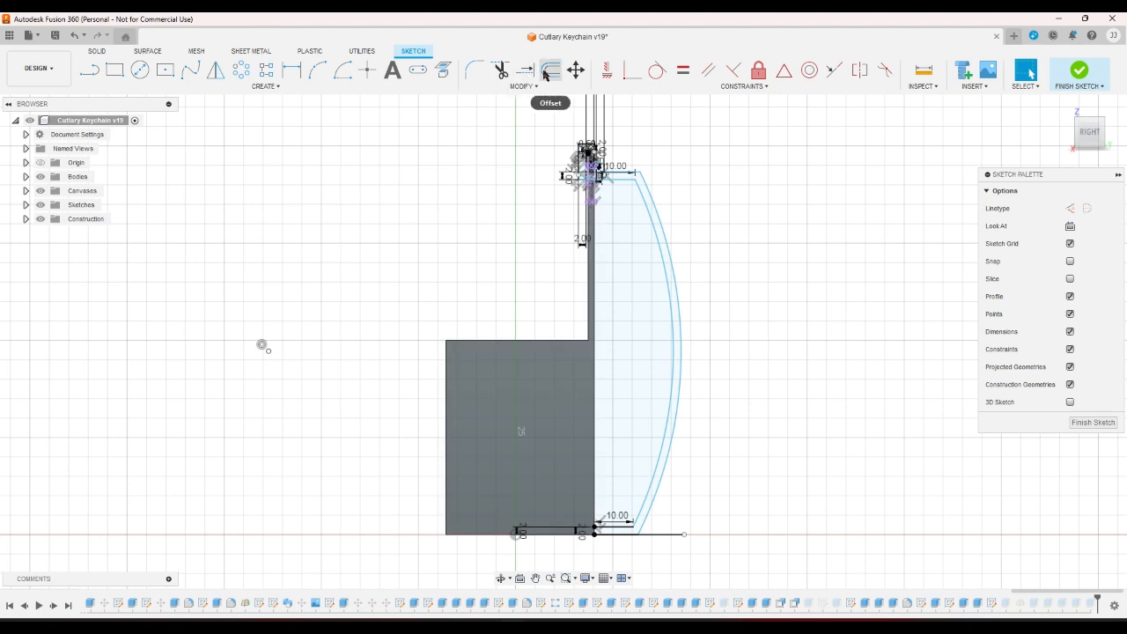
left_click(525, 69)
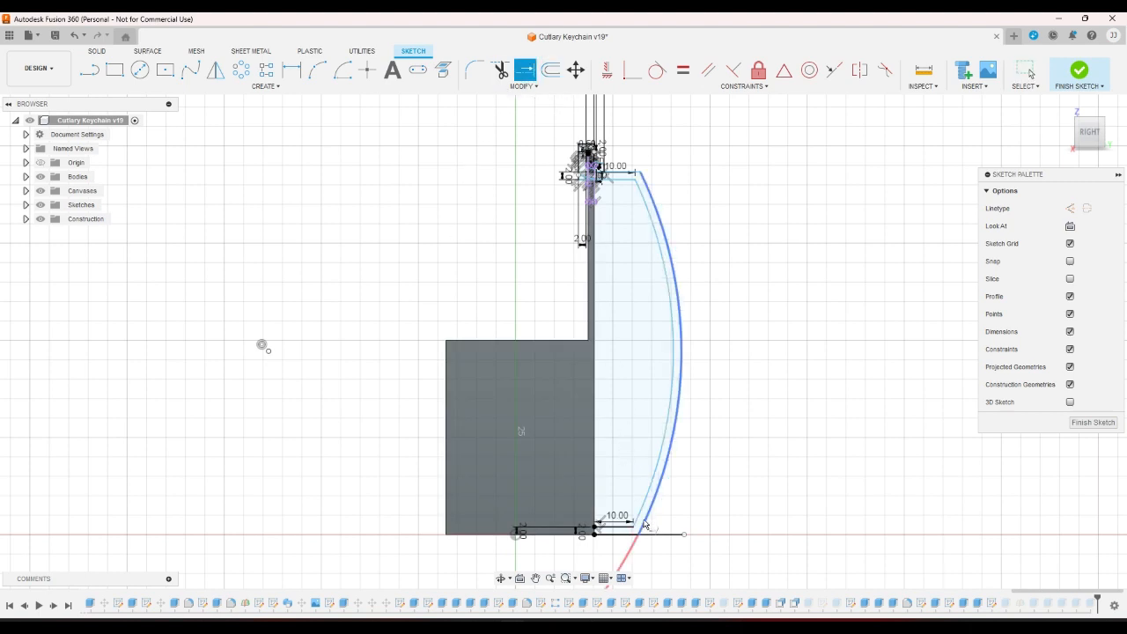
left_click(99, 69)
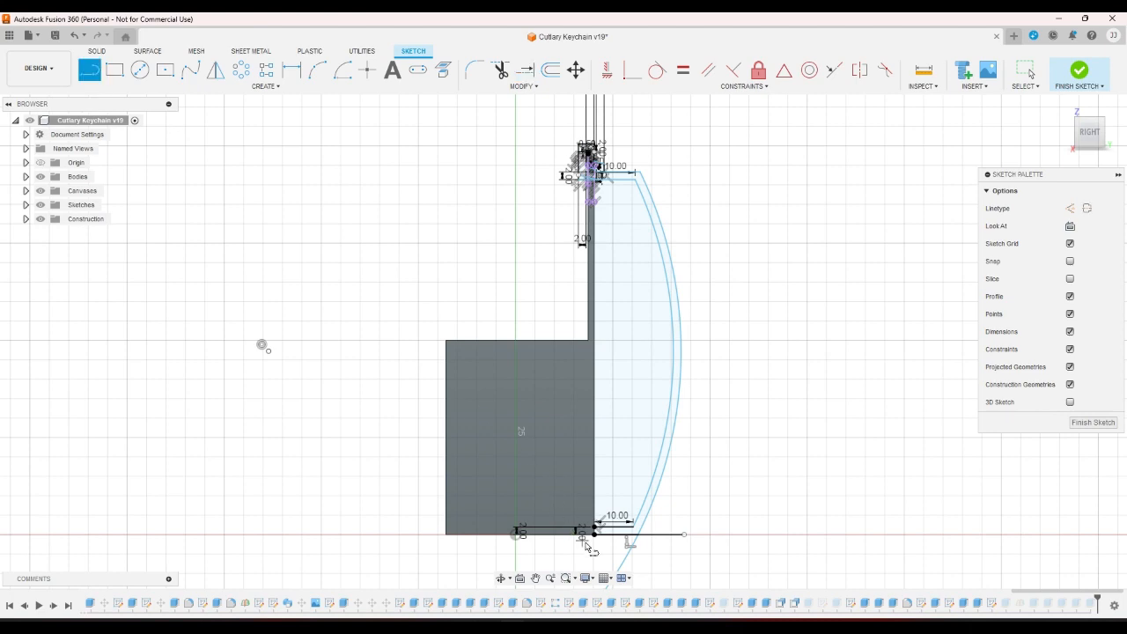
scroll(592, 533, "up", 5)
left_click(600, 525)
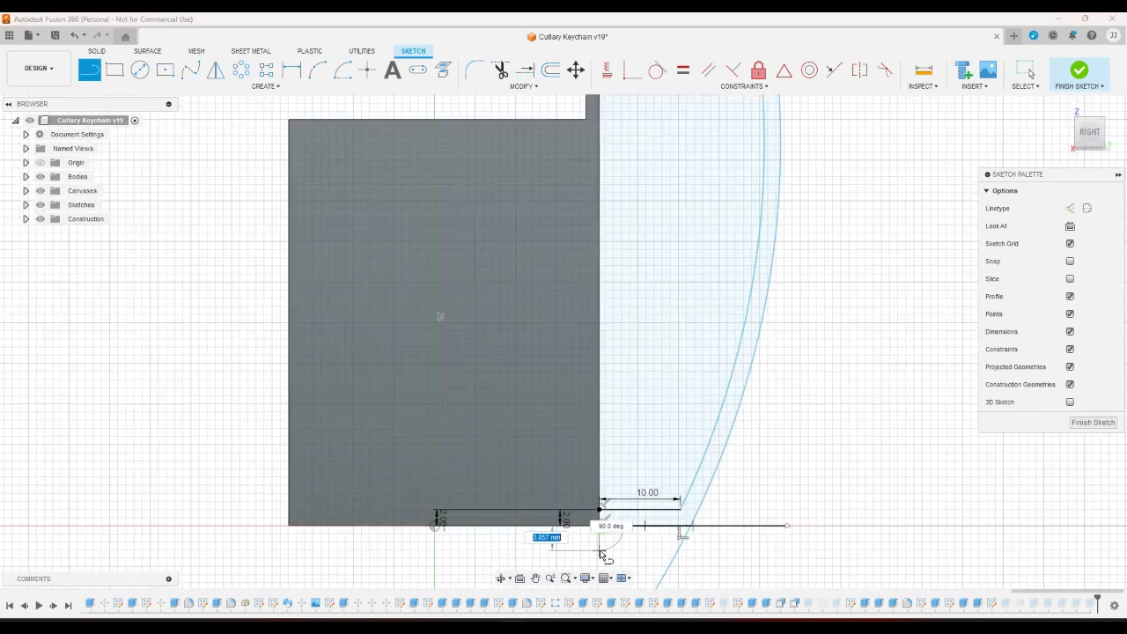
left_click(1080, 70)
Unsuppress the last extrude and try a Distance extent, then cancel the edit.
right_click(1072, 606)
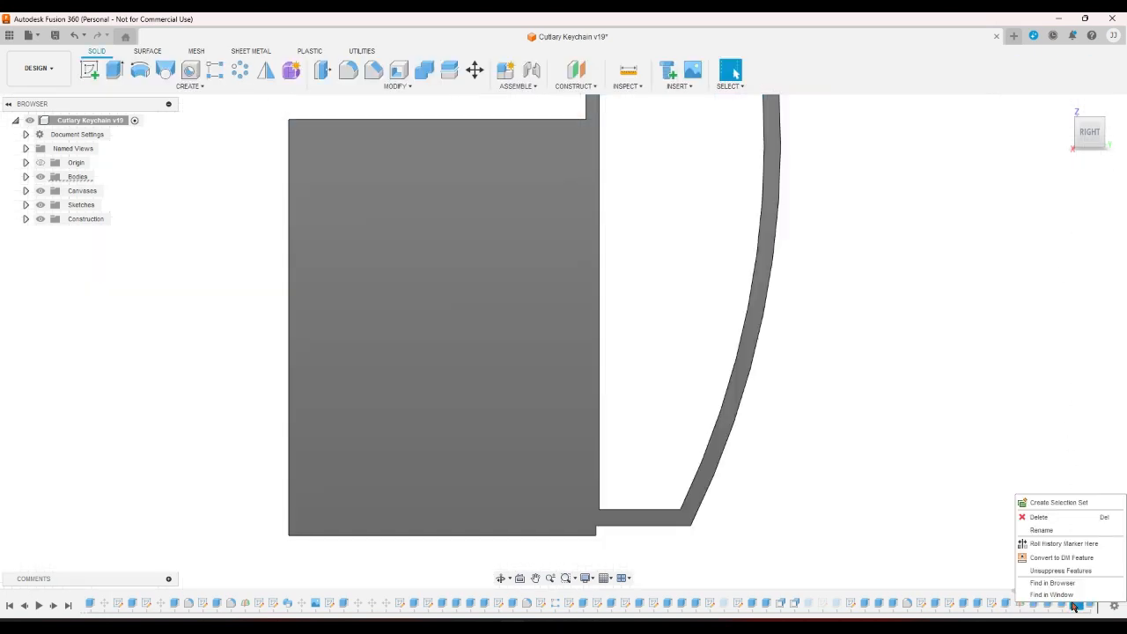
left_click(1052, 572)
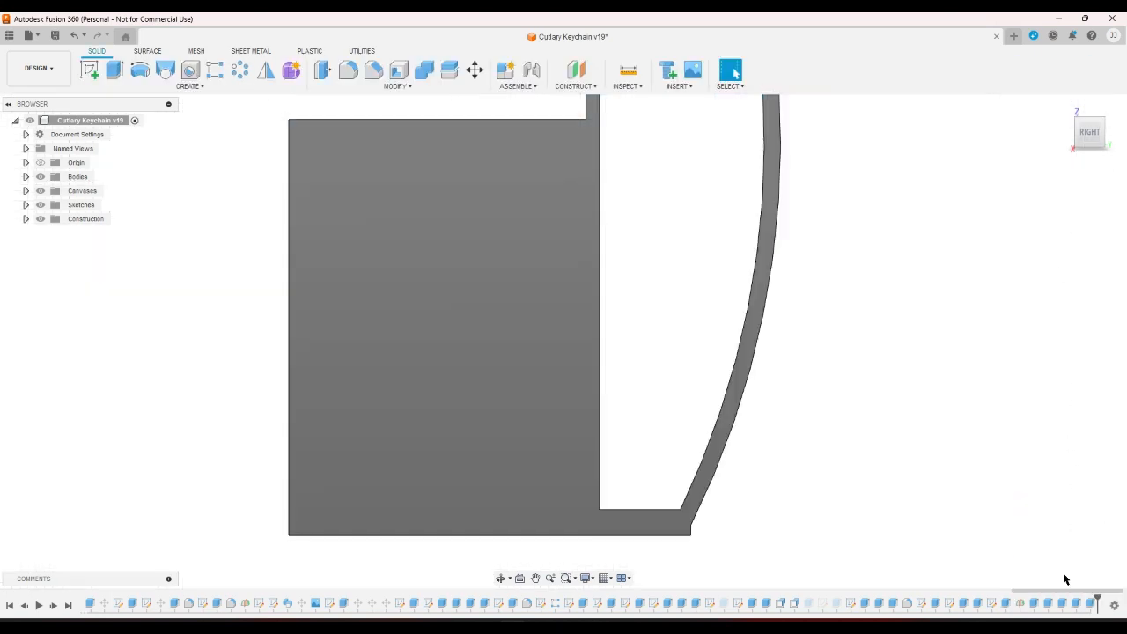
double_click(1074, 601)
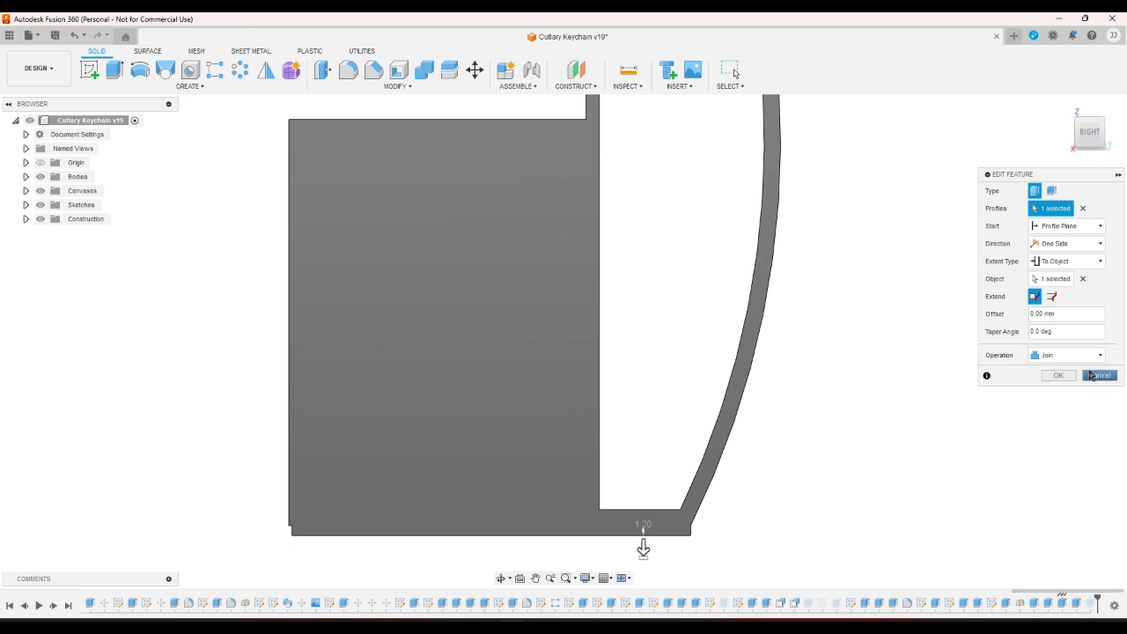
left_click(1089, 262)
left_click(1081, 275)
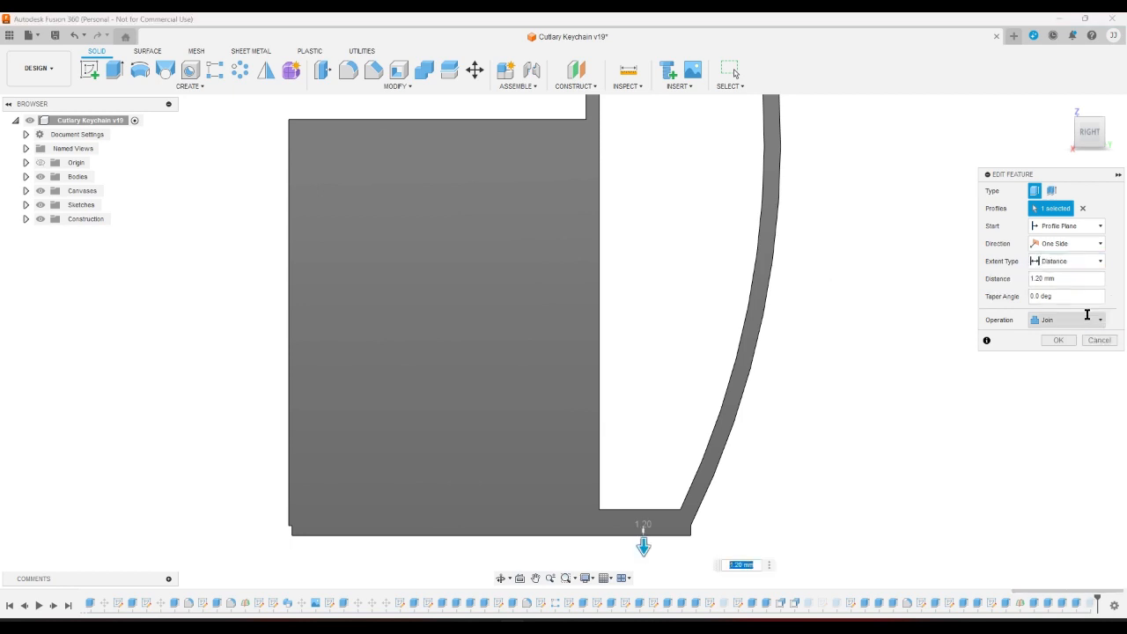
left_click(1098, 342)
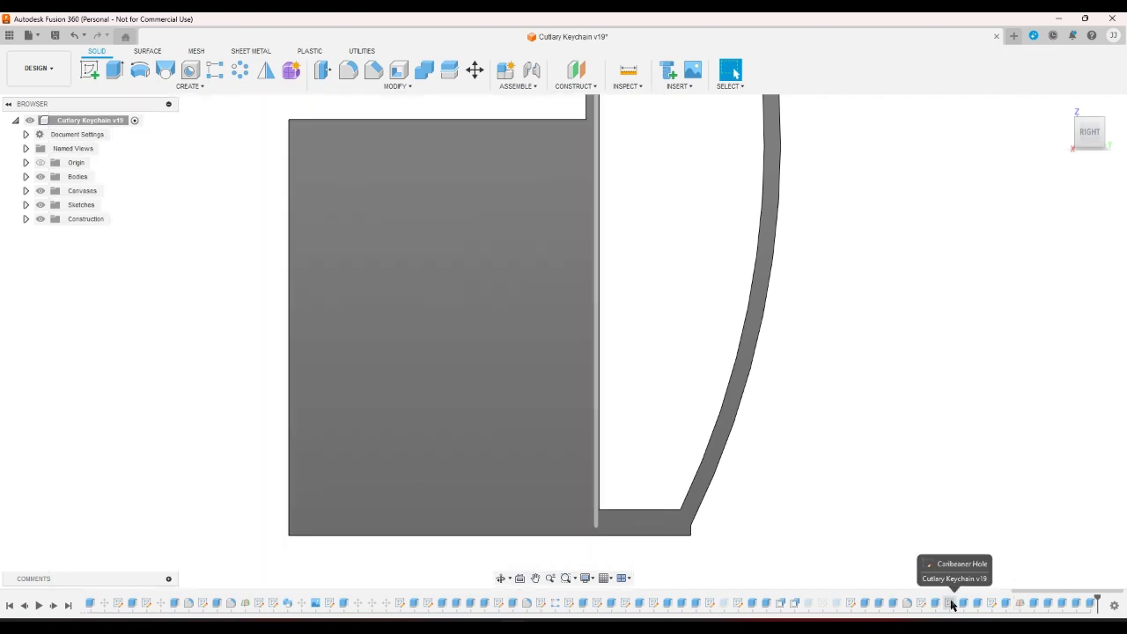
Dimension the short vertical line at the bottom corner to 1.20, then suppress the last feature.
double_click(951, 604)
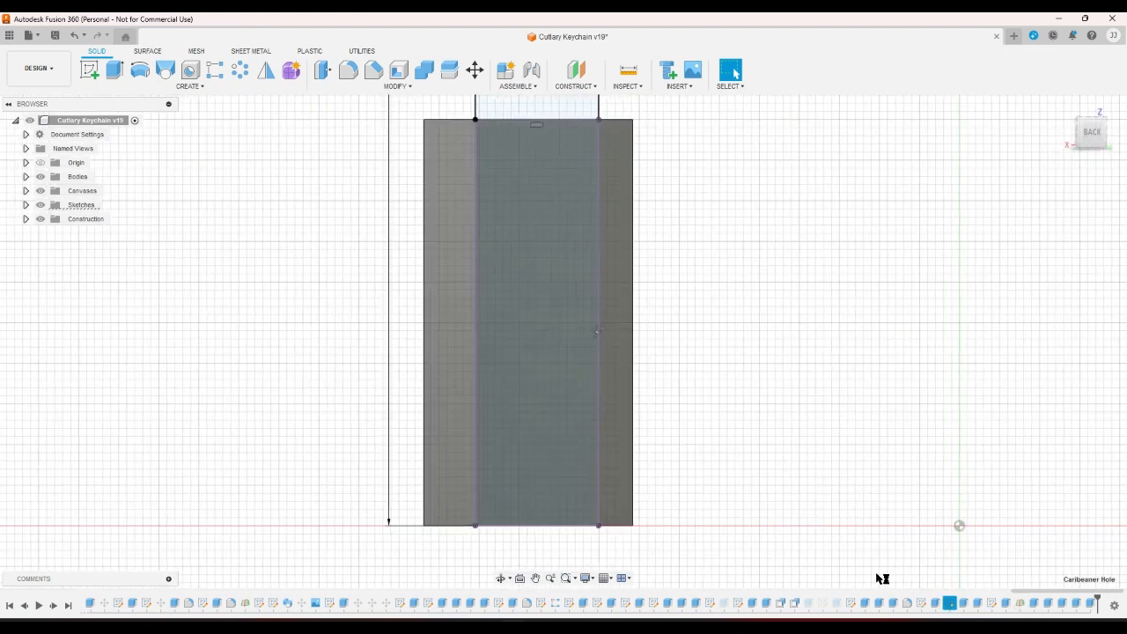
left_click(74, 35)
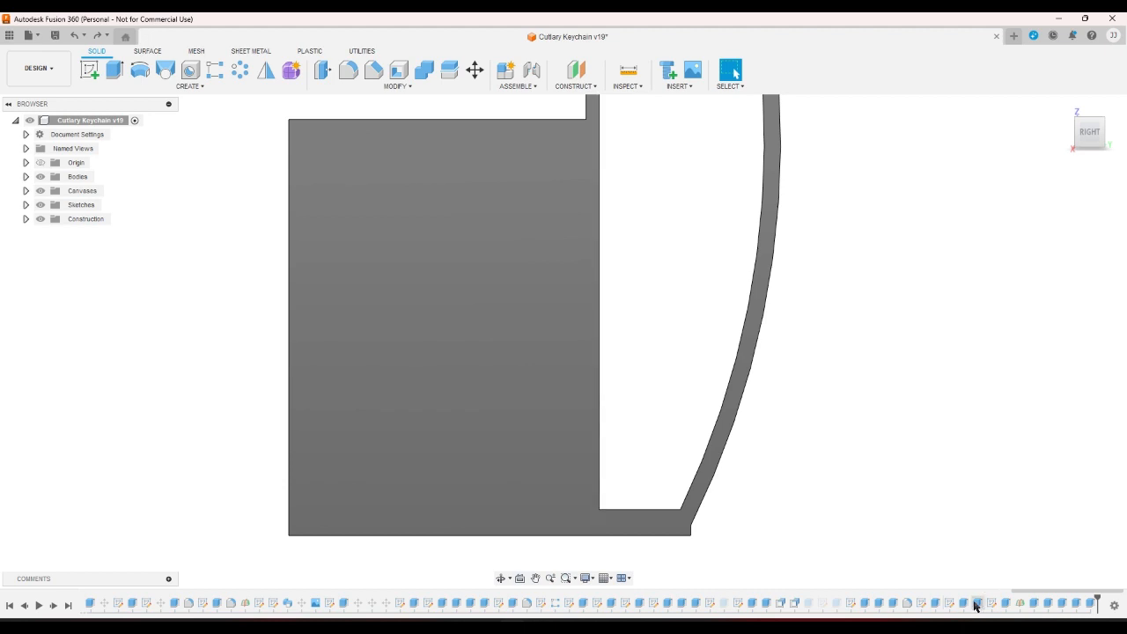
double_click(992, 604)
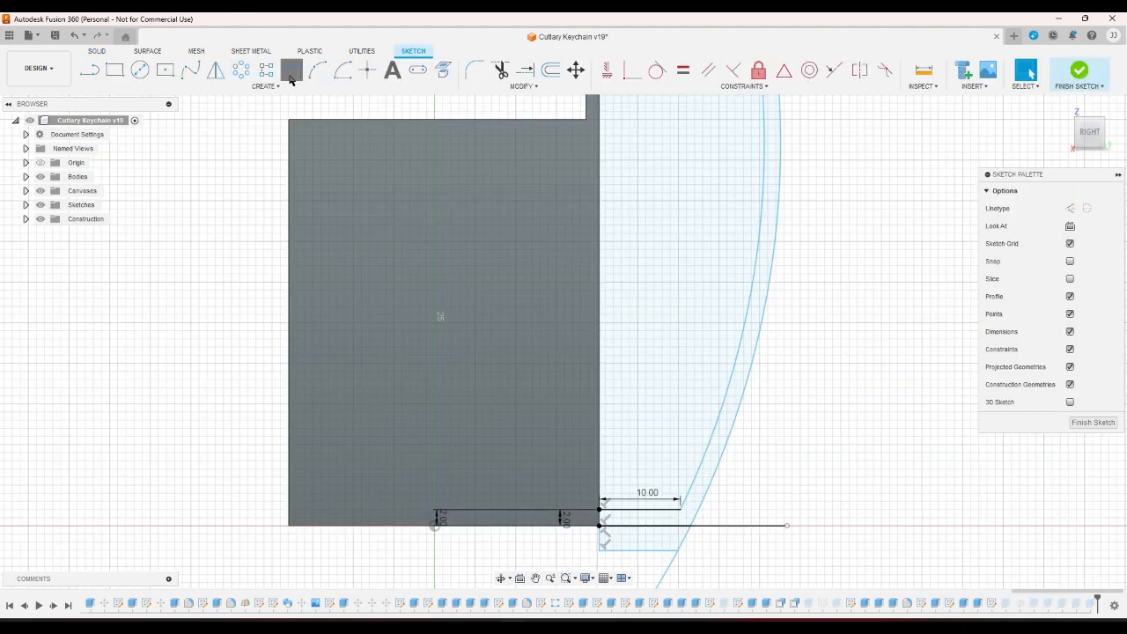
left_click(600, 538)
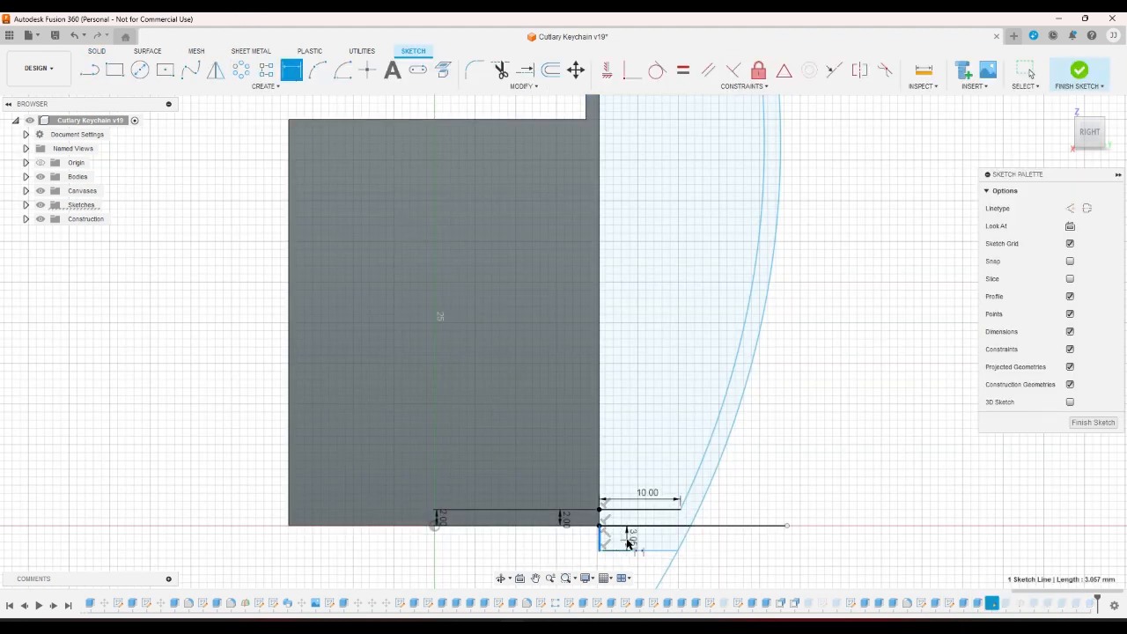
left_click(629, 539)
type("1.")
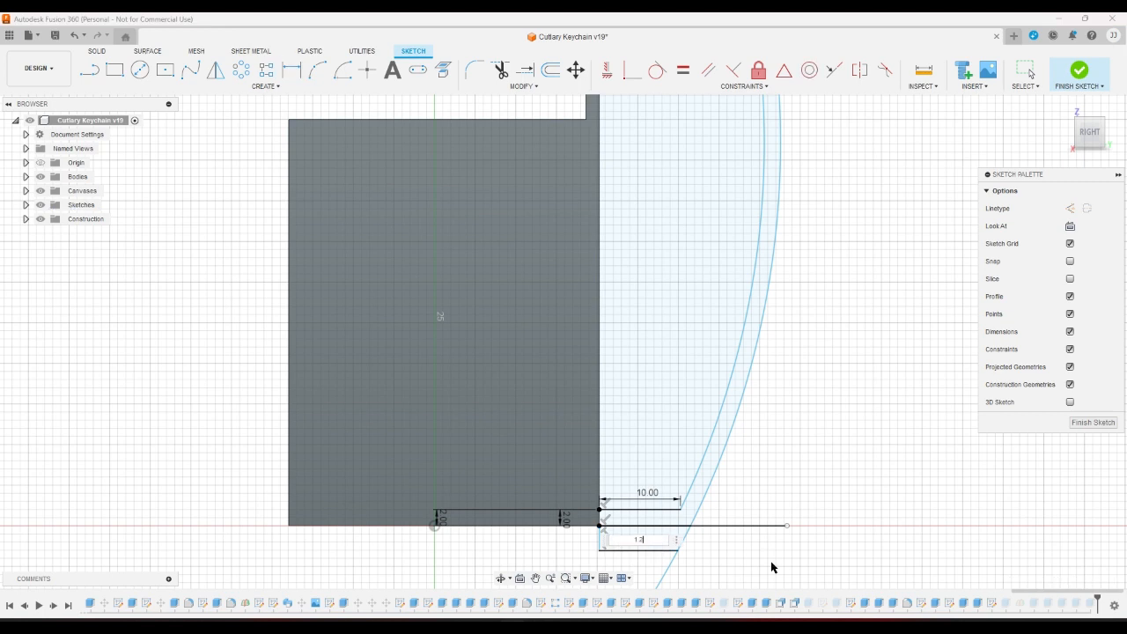
key("Return")
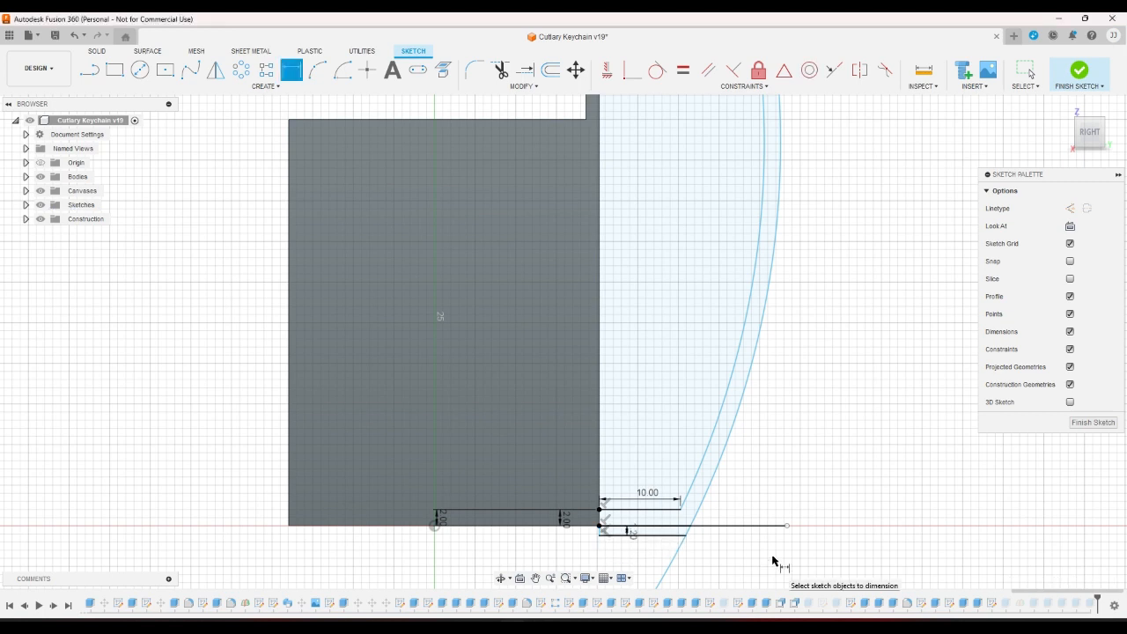
left_click(1079, 71)
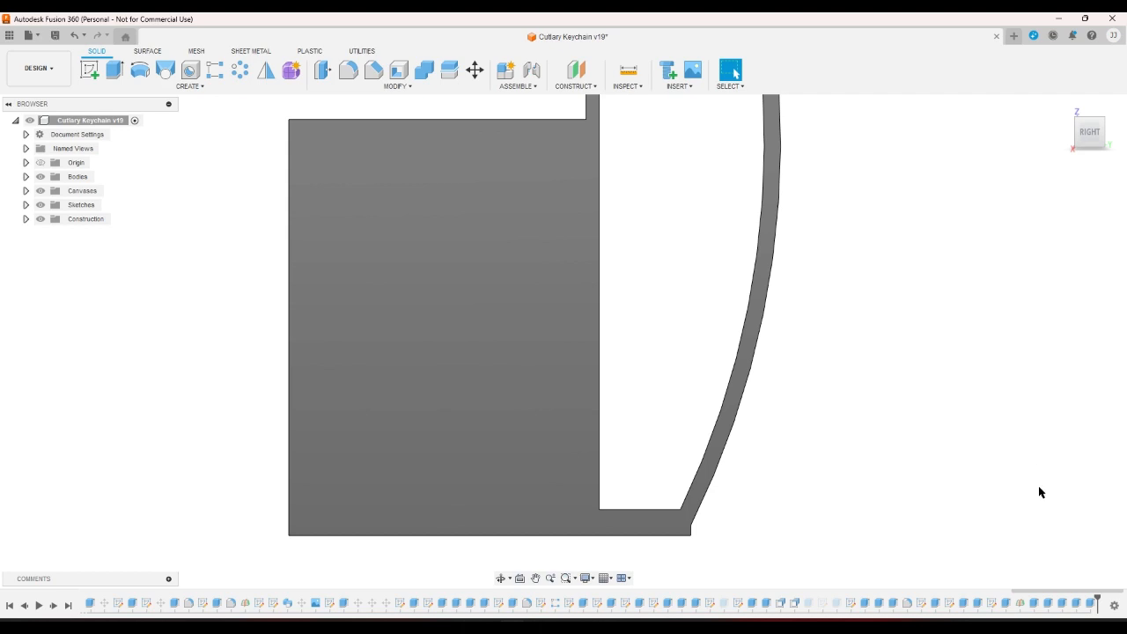
right_click(1078, 607)
left_click(1066, 576)
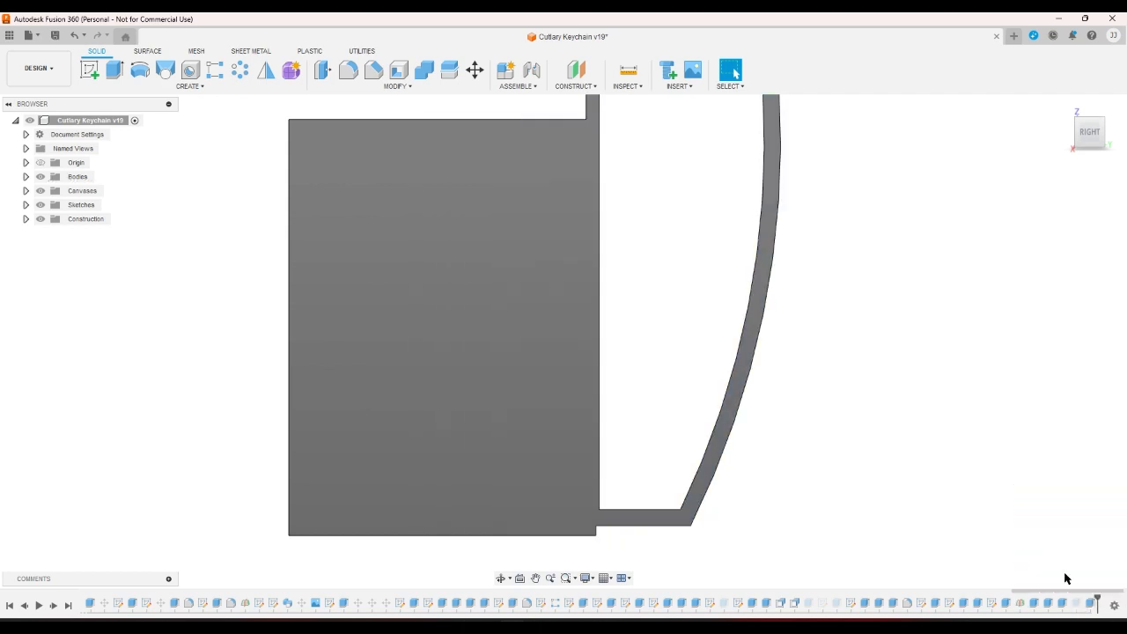
Recompute the arm-base extrude, review two other extrudes unchanged, and view from below at an angle.
double_click(1007, 604)
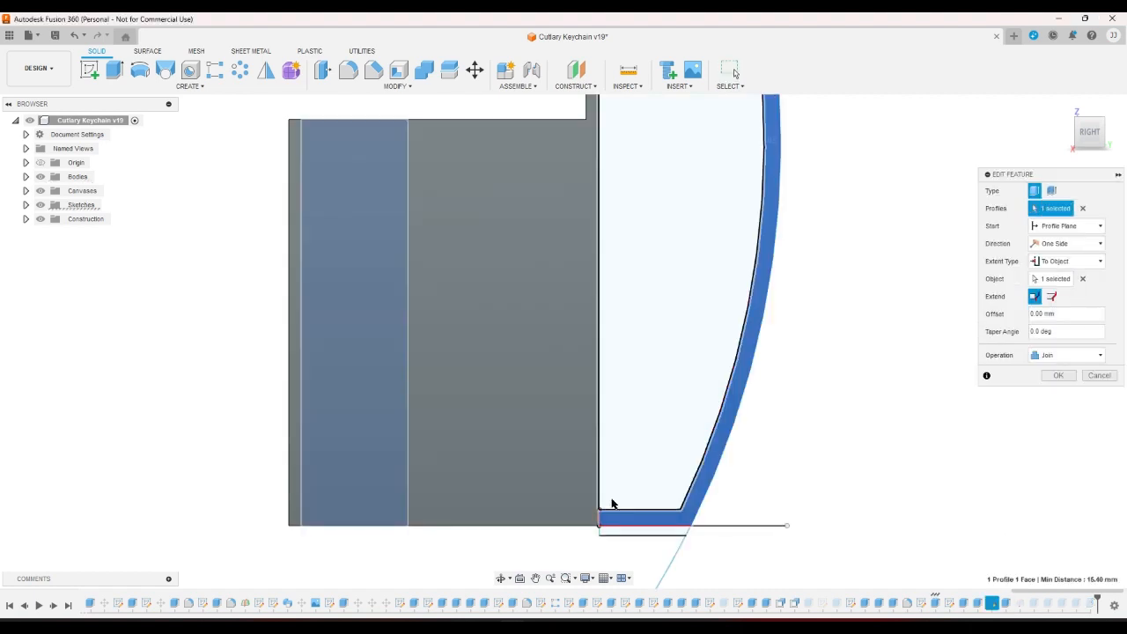
left_click(1058, 375)
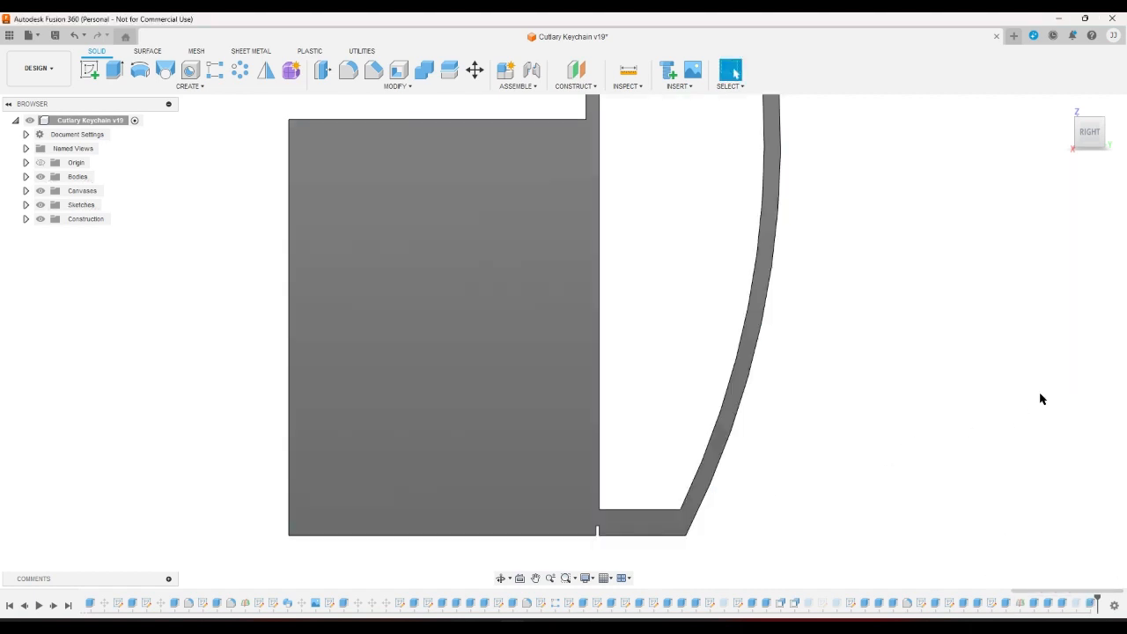
double_click(1033, 607)
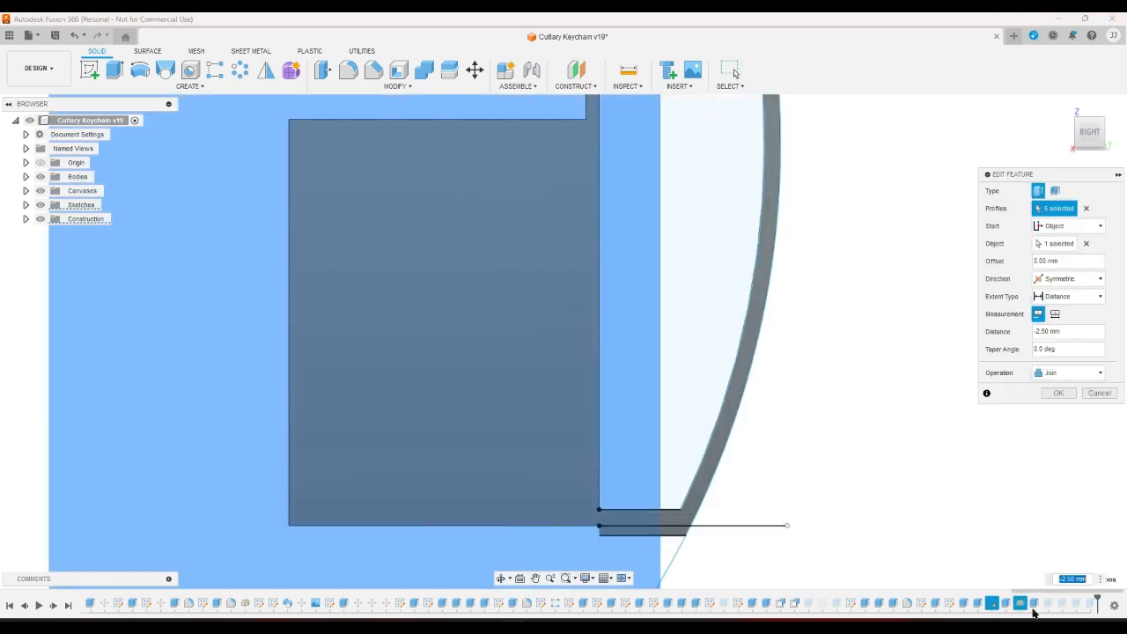
left_click(1099, 394)
double_click(1005, 602)
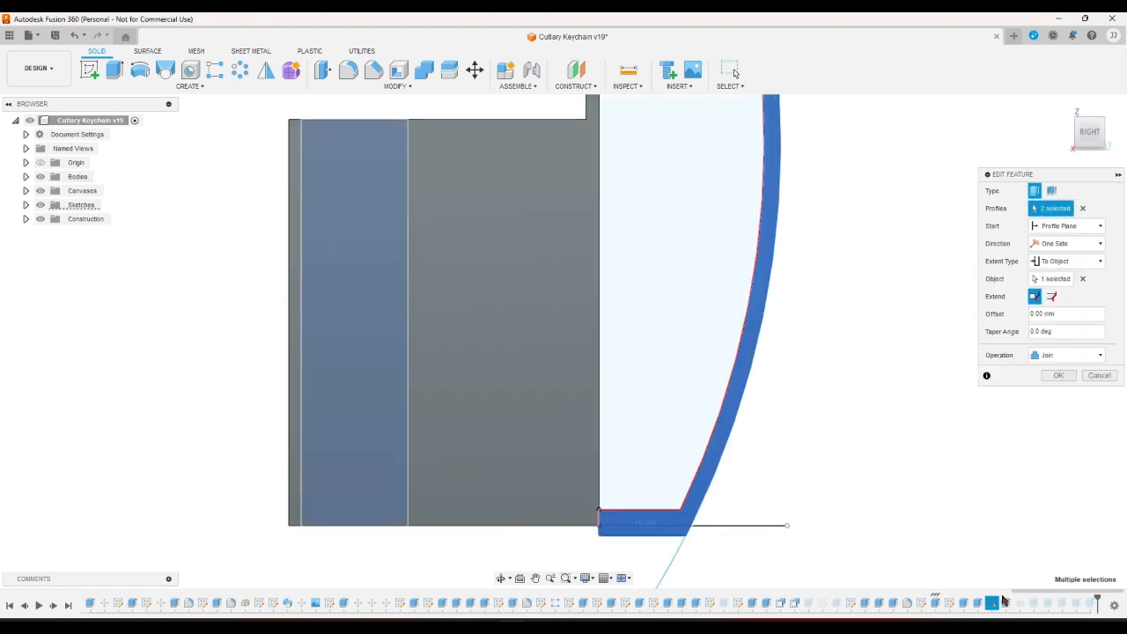
scroll(584, 534, "up", 6)
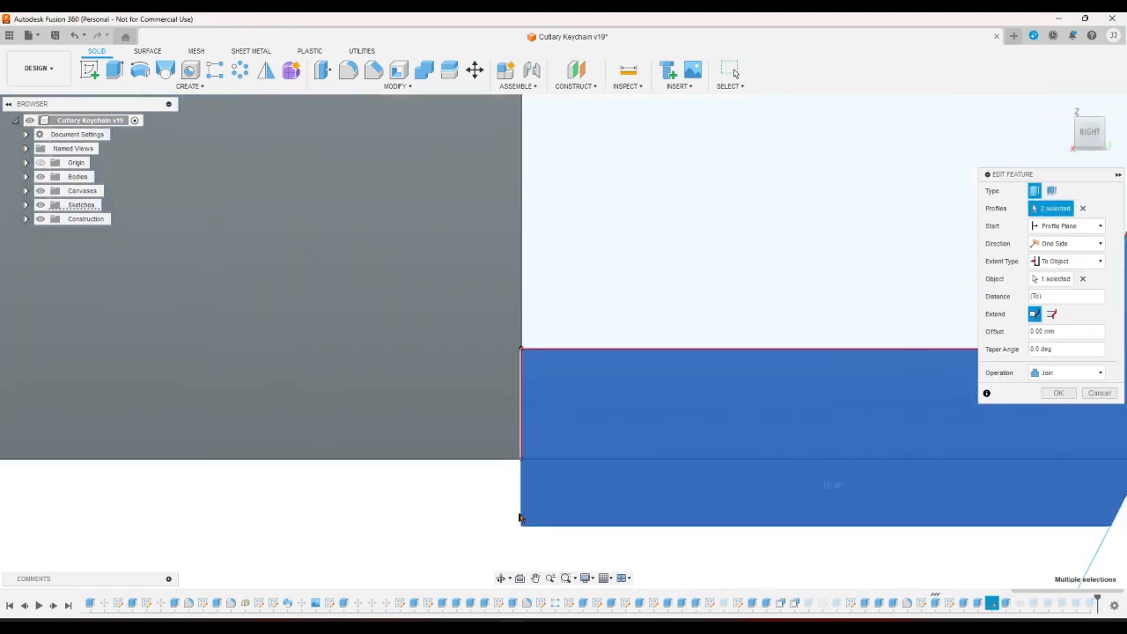
left_click(1097, 394)
scroll(1050, 427, "down", 4)
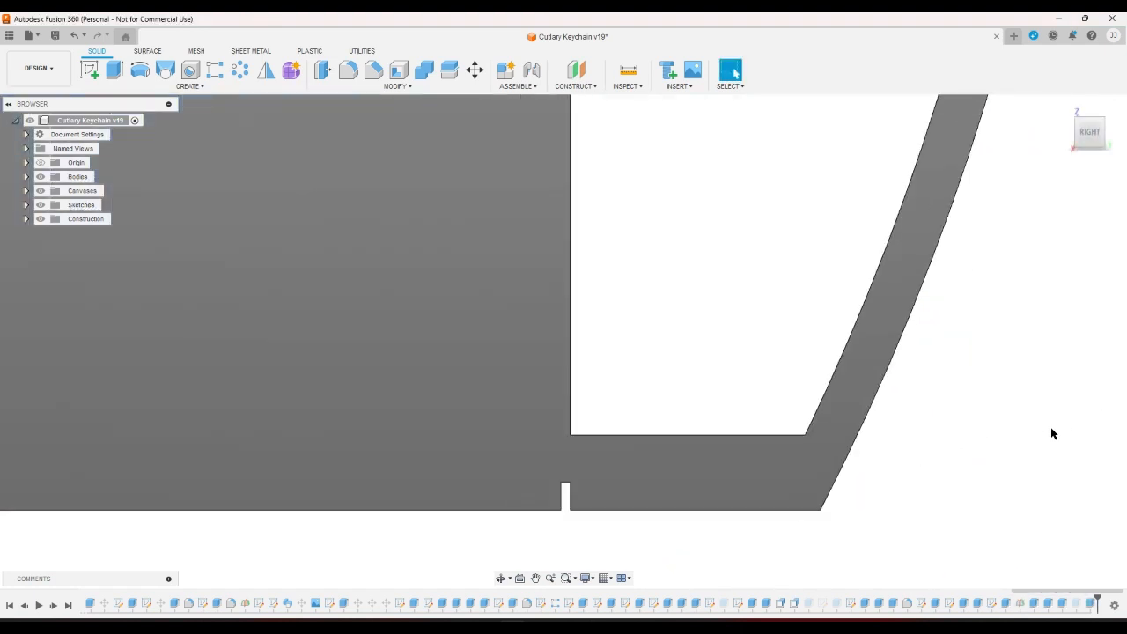
scroll(1050, 428, "down", 1)
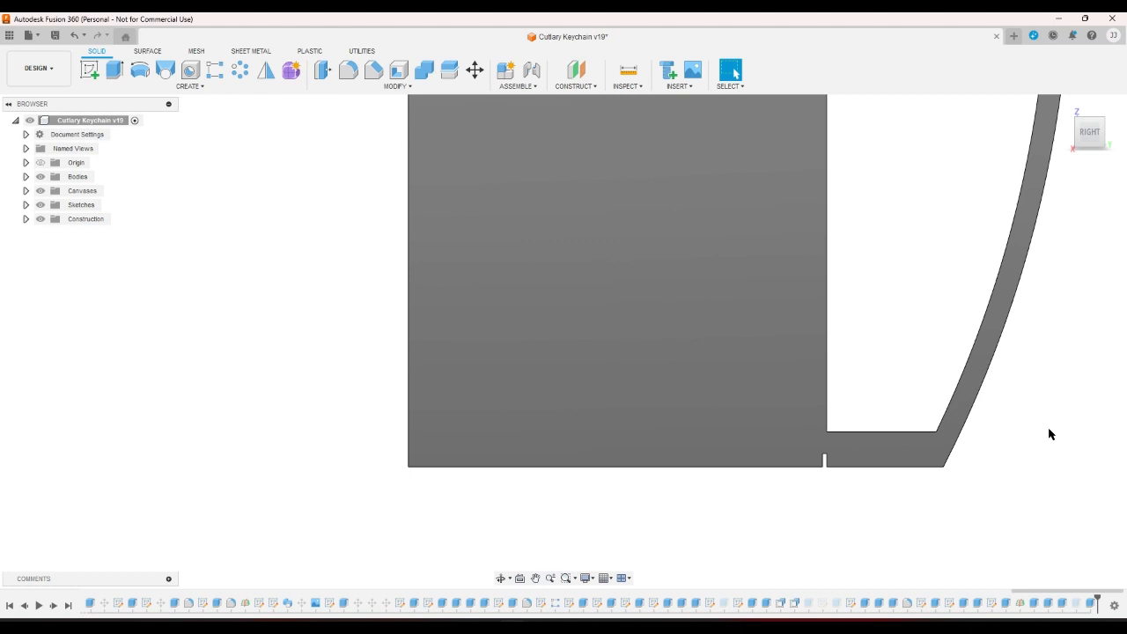
left_click(1078, 148)
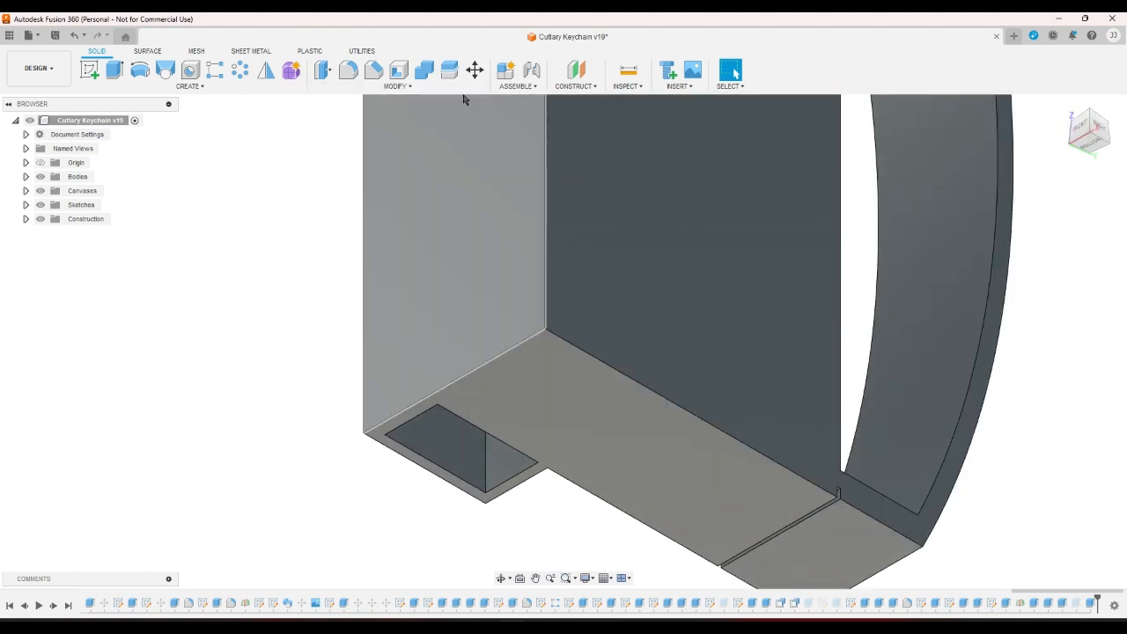
Extrude the strip profile with a To Object extent up to the target body.
left_click(116, 70)
scroll(939, 544, "up", 5)
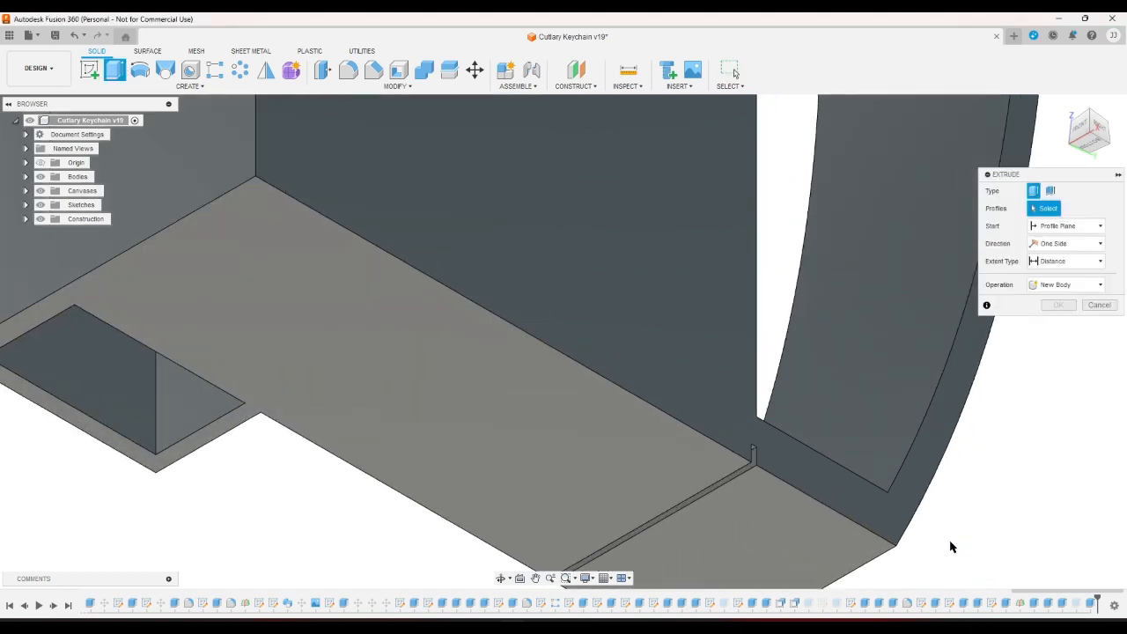
left_click(470, 339)
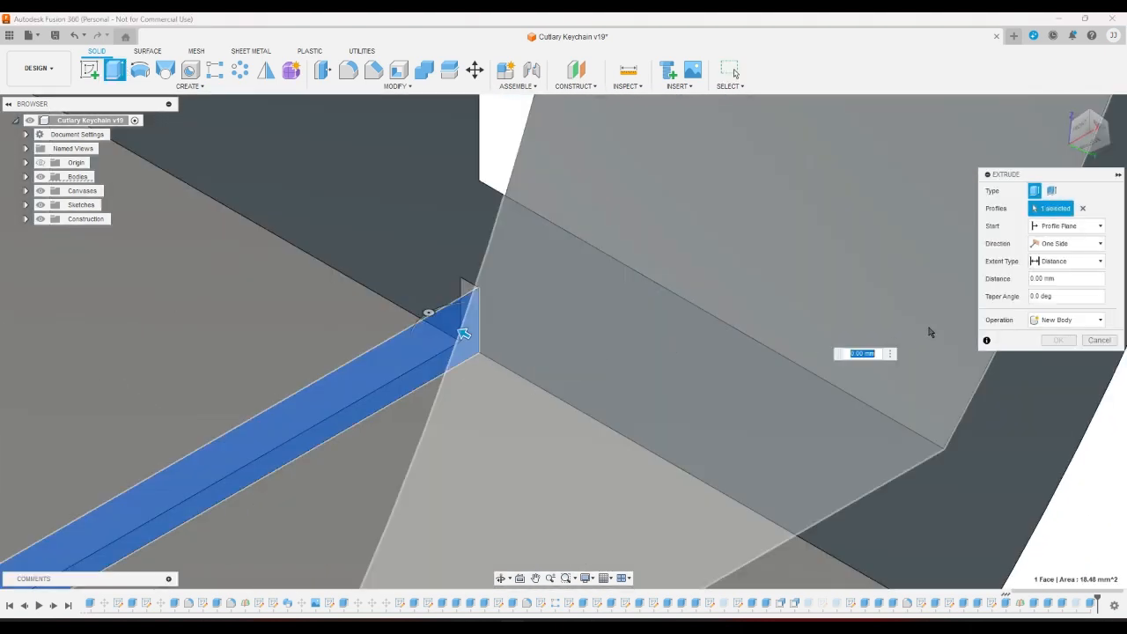
left_click(1089, 260)
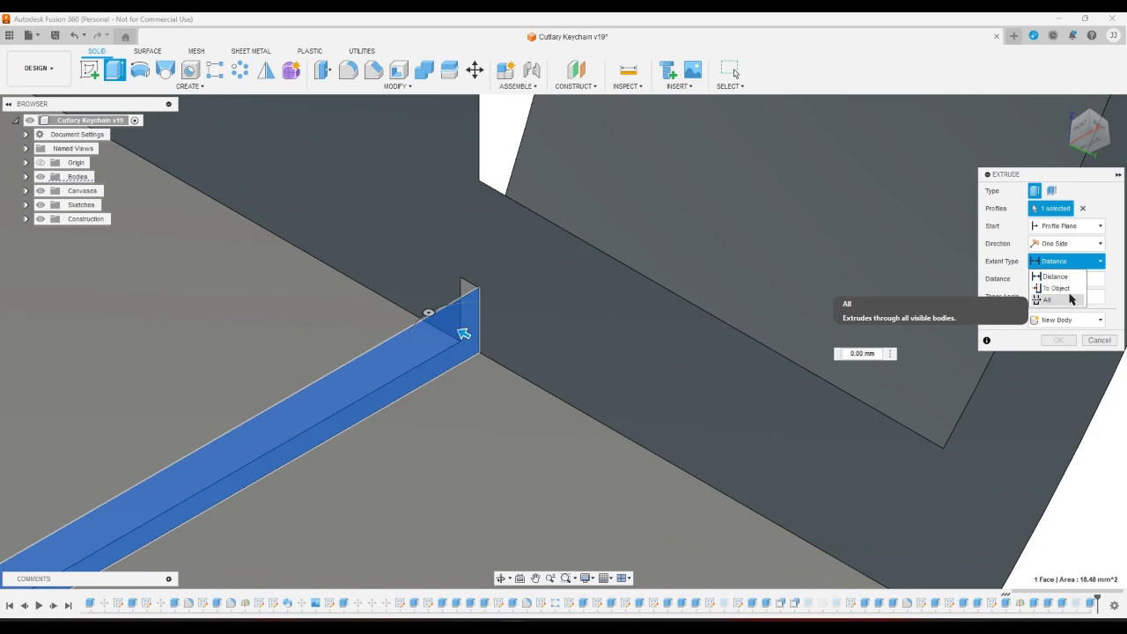
left_click(1052, 284)
middle_click_drag(428, 315, 593, 373, "shift")
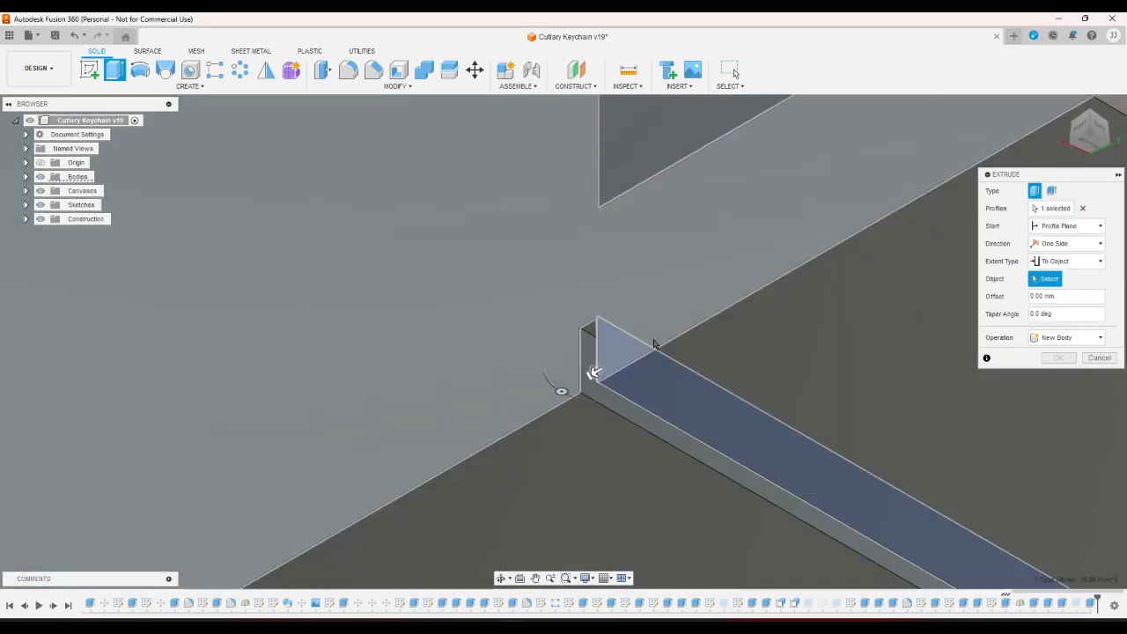
left_click(592, 370)
left_click(1057, 390)
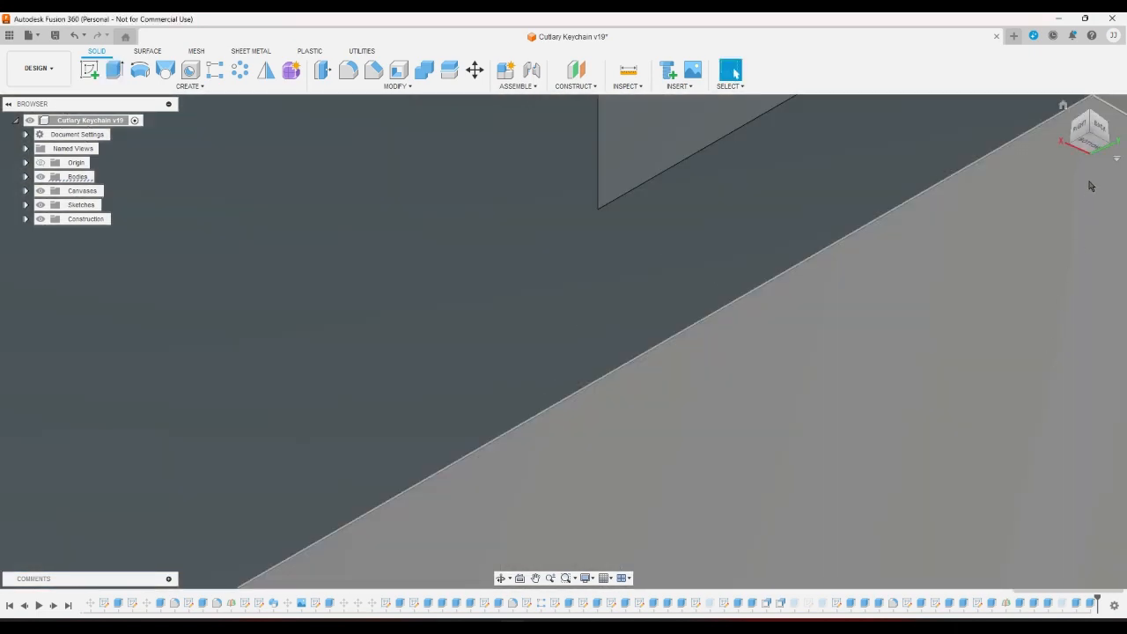
Return to the home view and start a fillet.
left_click(1061, 105)
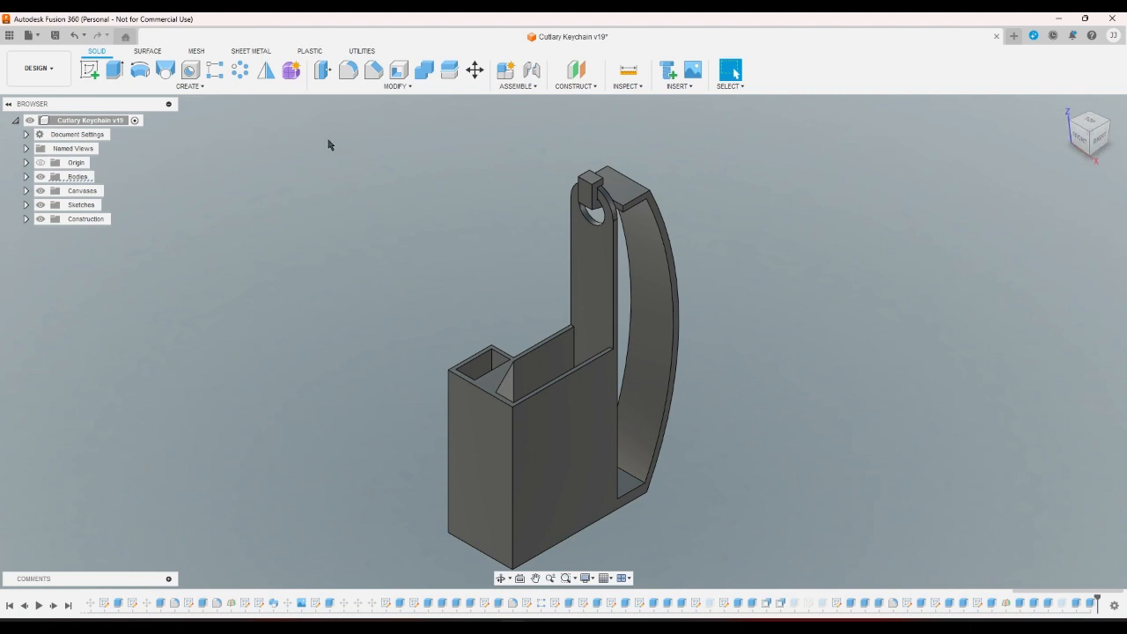
left_click(348, 69)
scroll(607, 132, "up", 6)
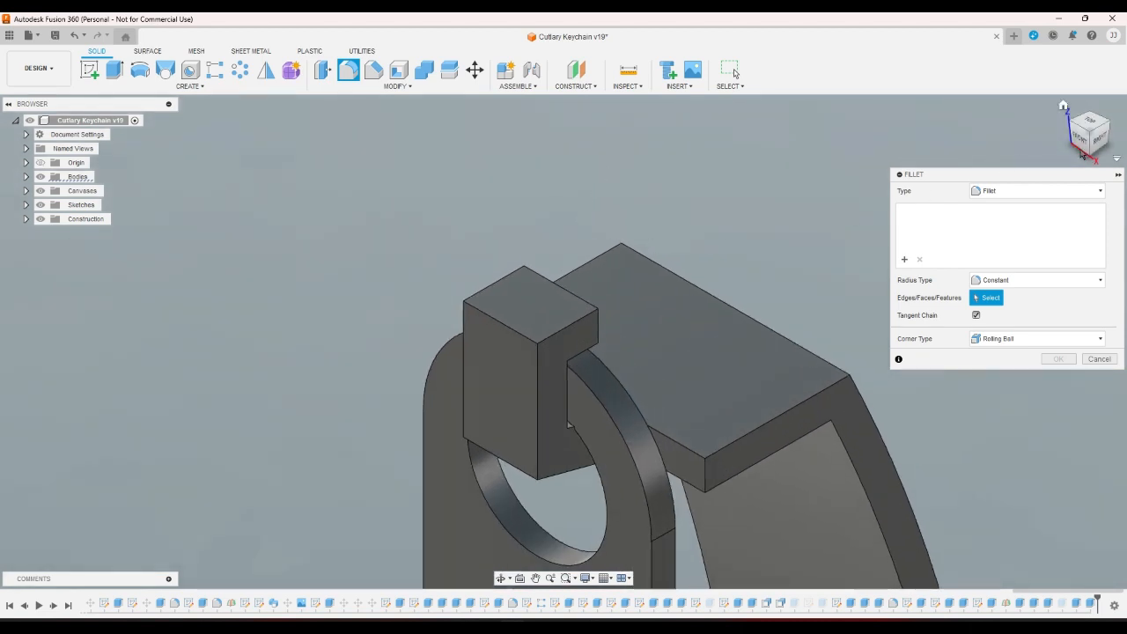
Add the block's top, lower front, notch and diagonal slot edges to the fillet.
left_click(516, 337)
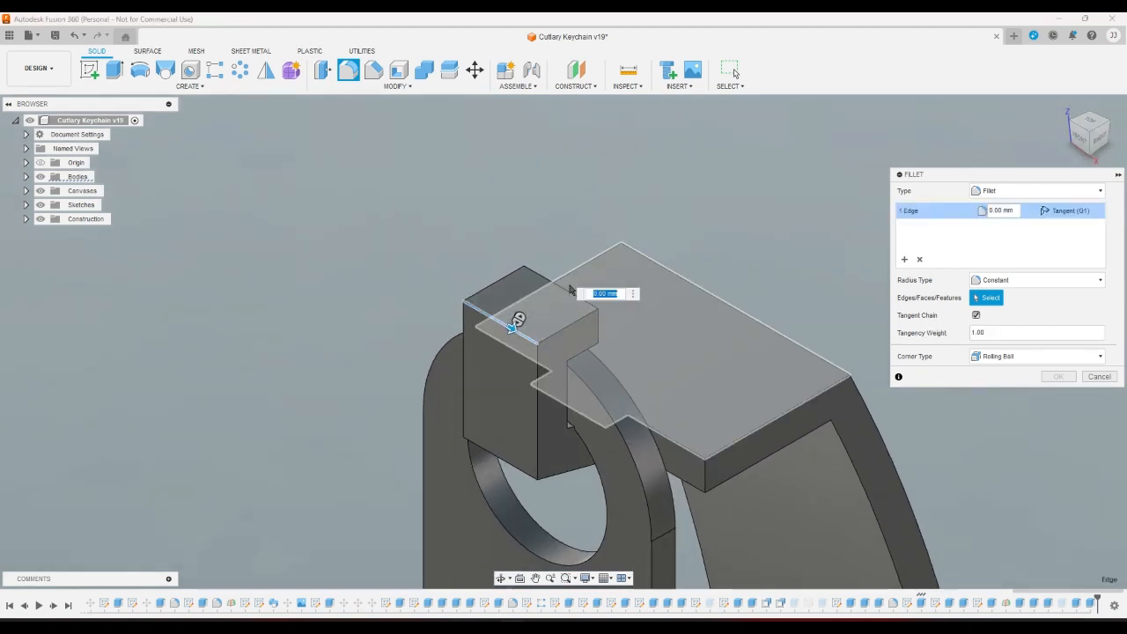
left_click(528, 480)
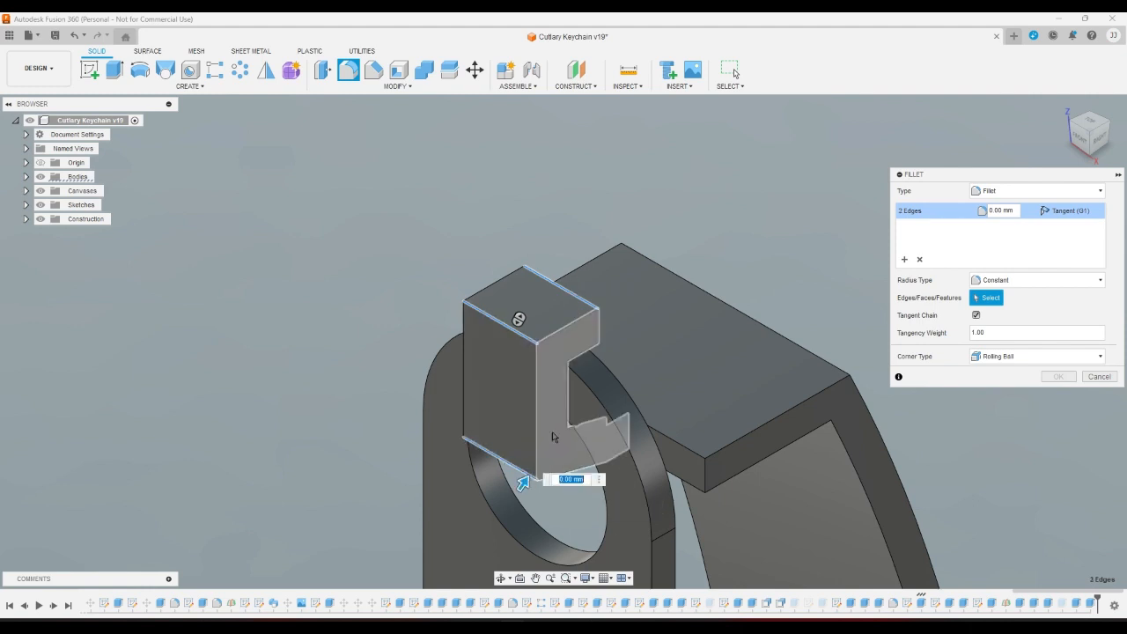
left_click(528, 308)
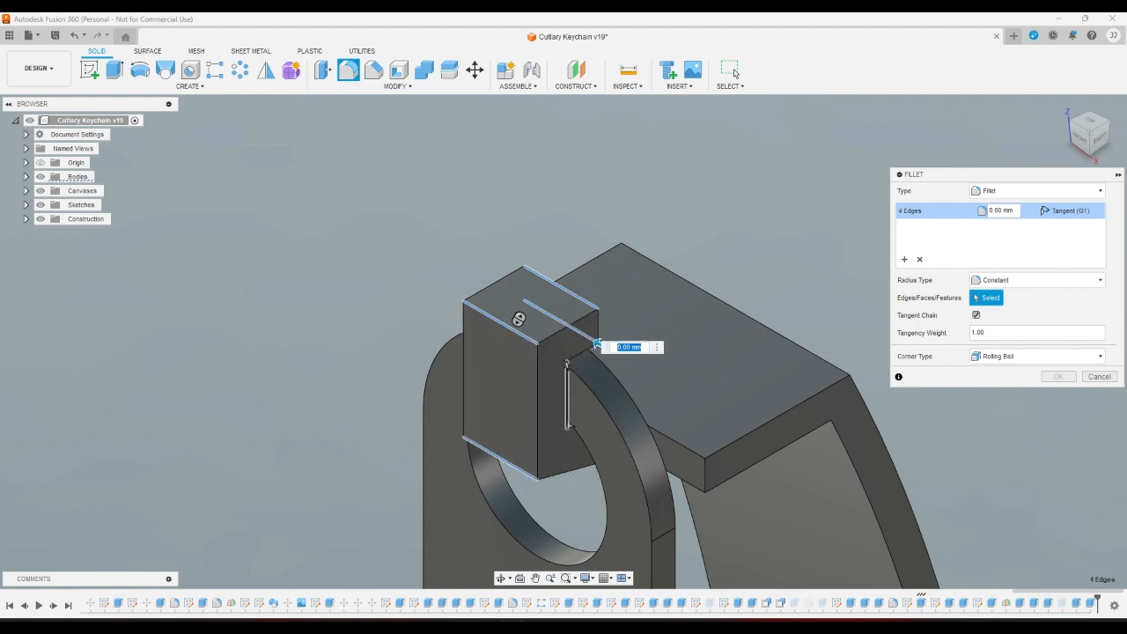
left_click(578, 359)
left_click(561, 428)
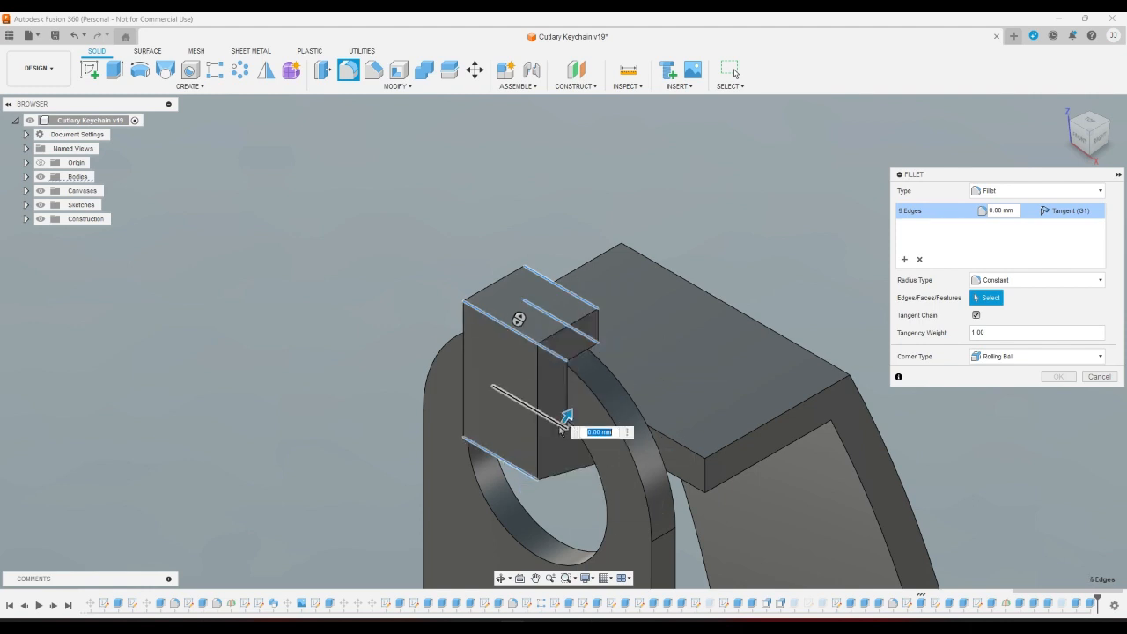
left_click(566, 401)
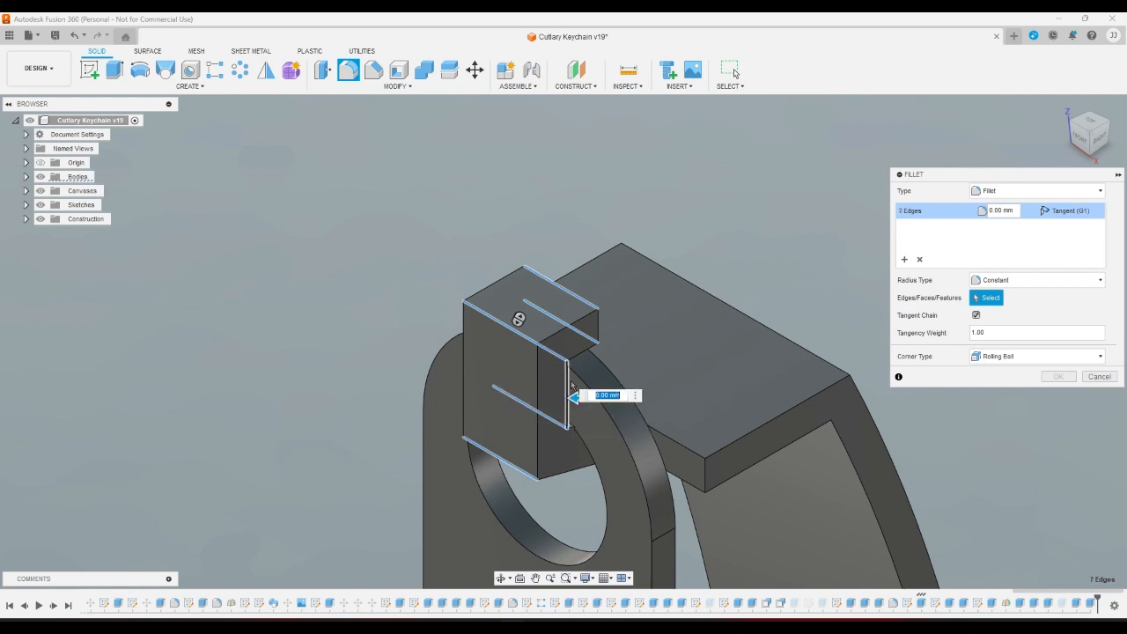
left_click(593, 339)
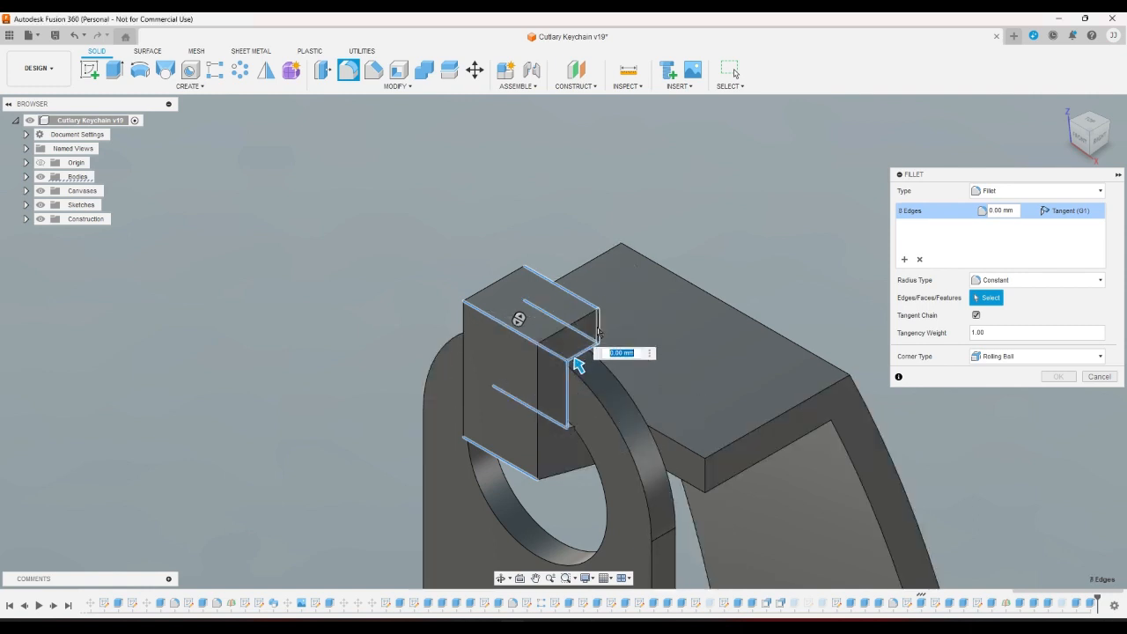
left_click(598, 329)
left_click(573, 323)
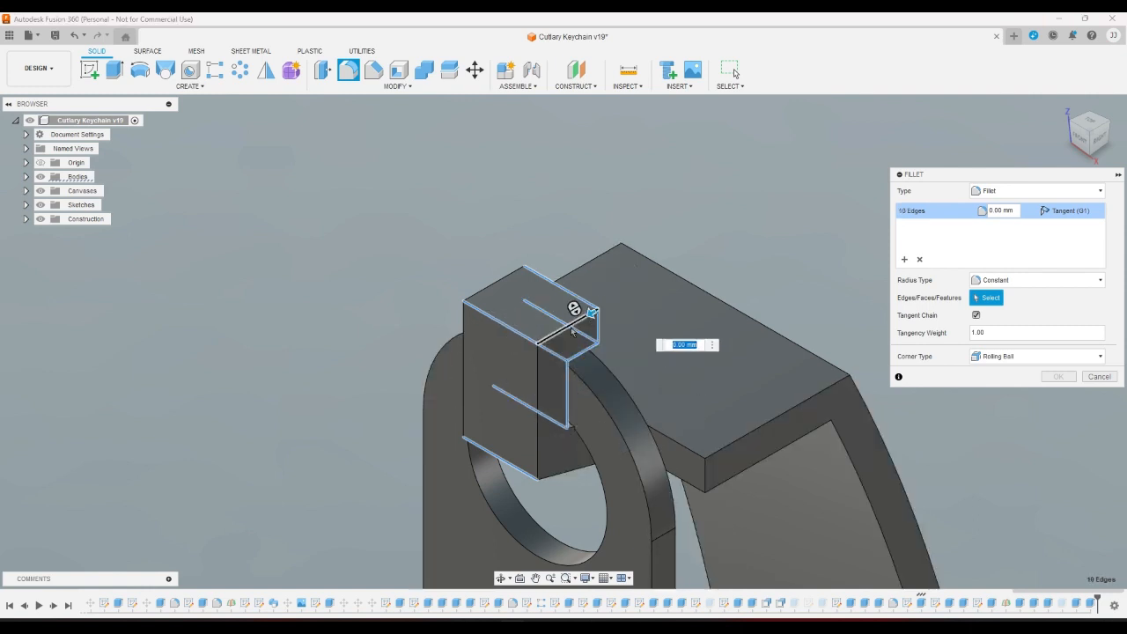
Add the front vertical, top-left and bottom block edges, reaching 14, and check from below.
left_click(537, 382)
left_click(464, 347)
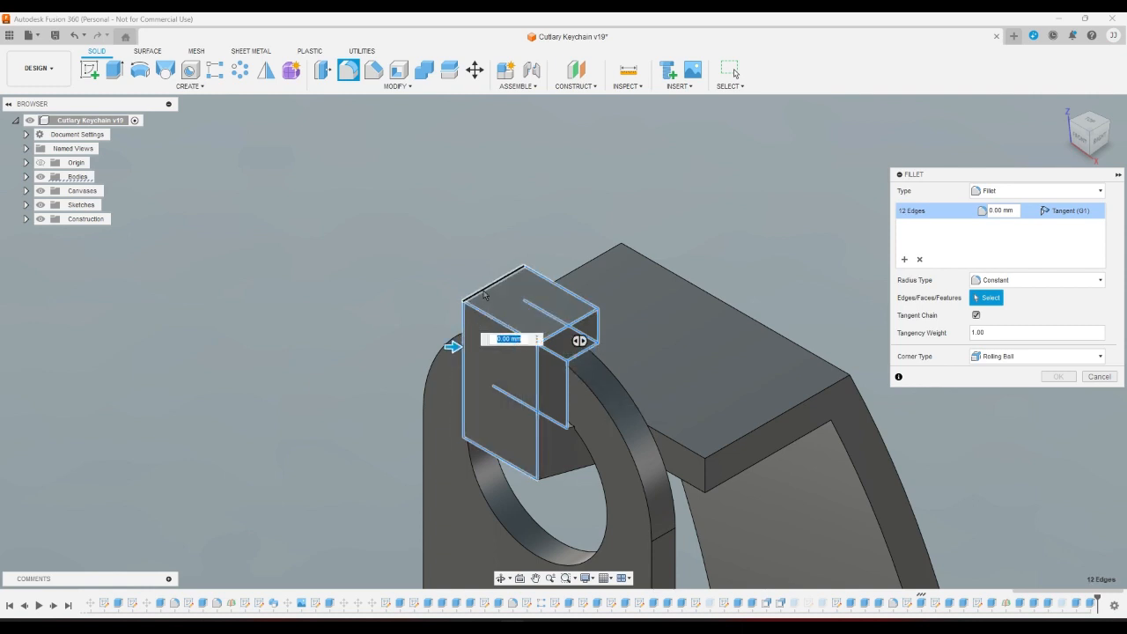
left_click(483, 289)
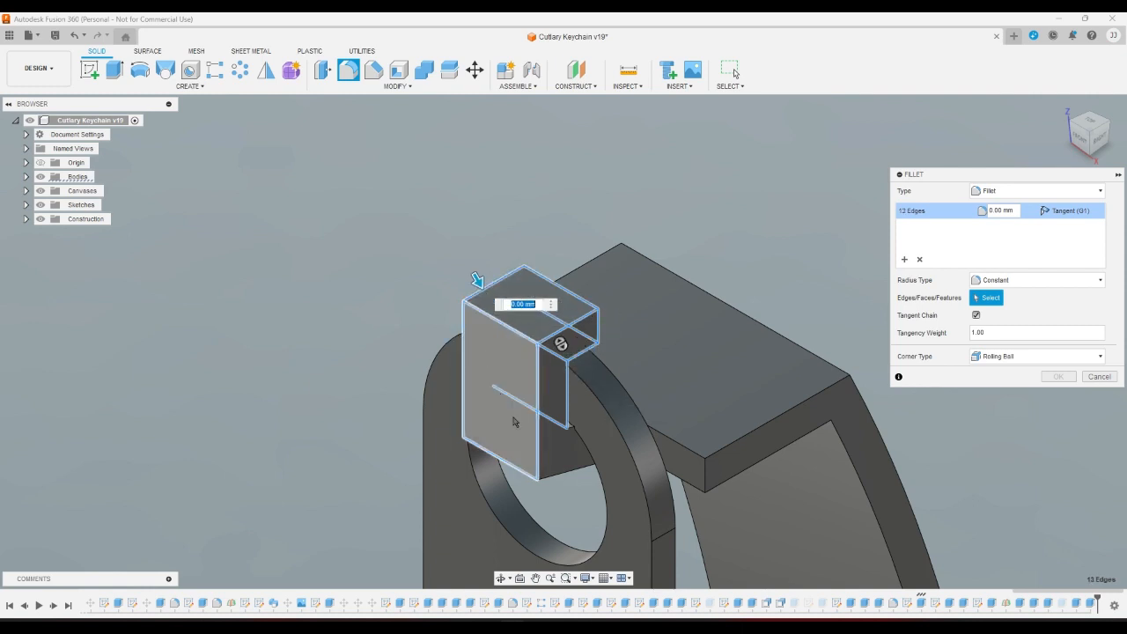
left_click(562, 469)
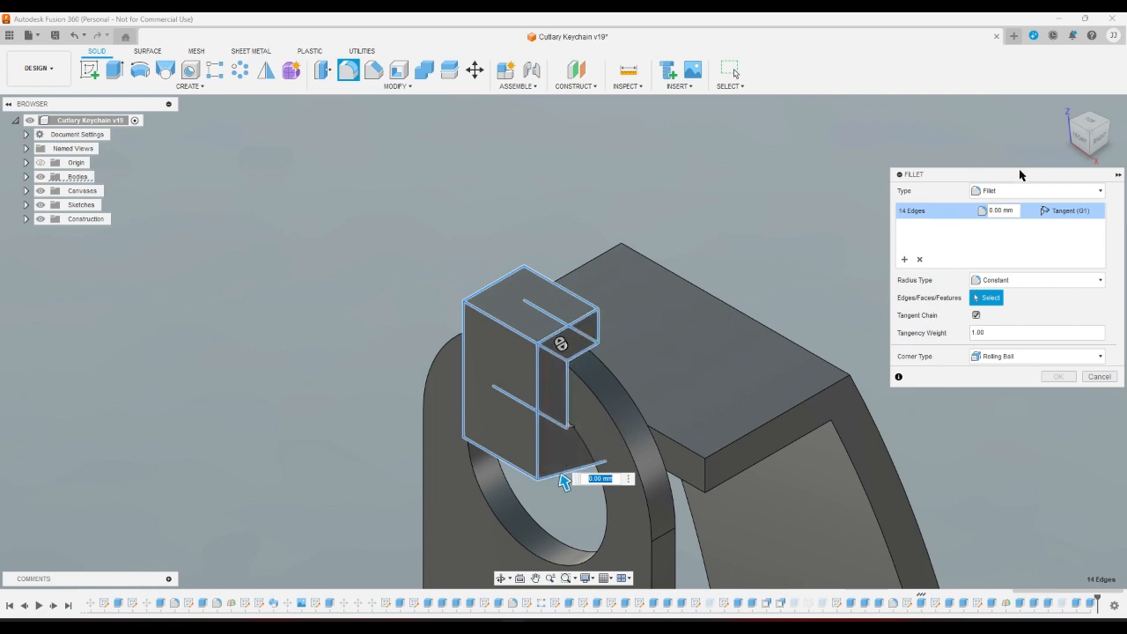
left_click(1092, 159)
scroll(832, 431, "down", 3)
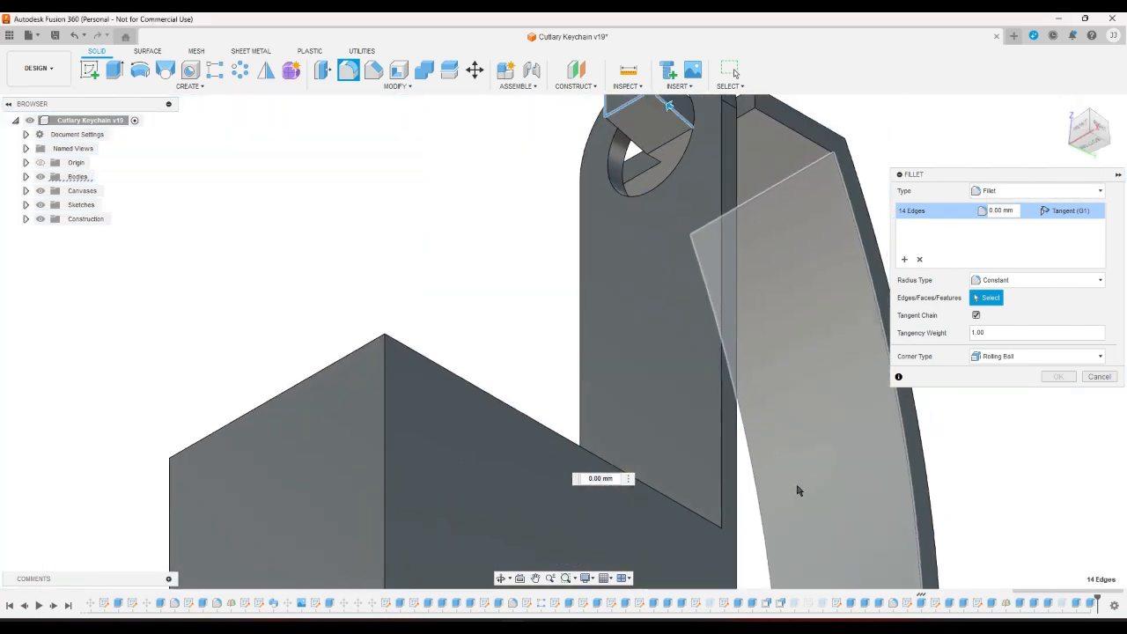
scroll(797, 490, "down", 5)
scroll(748, 206, "up", 10)
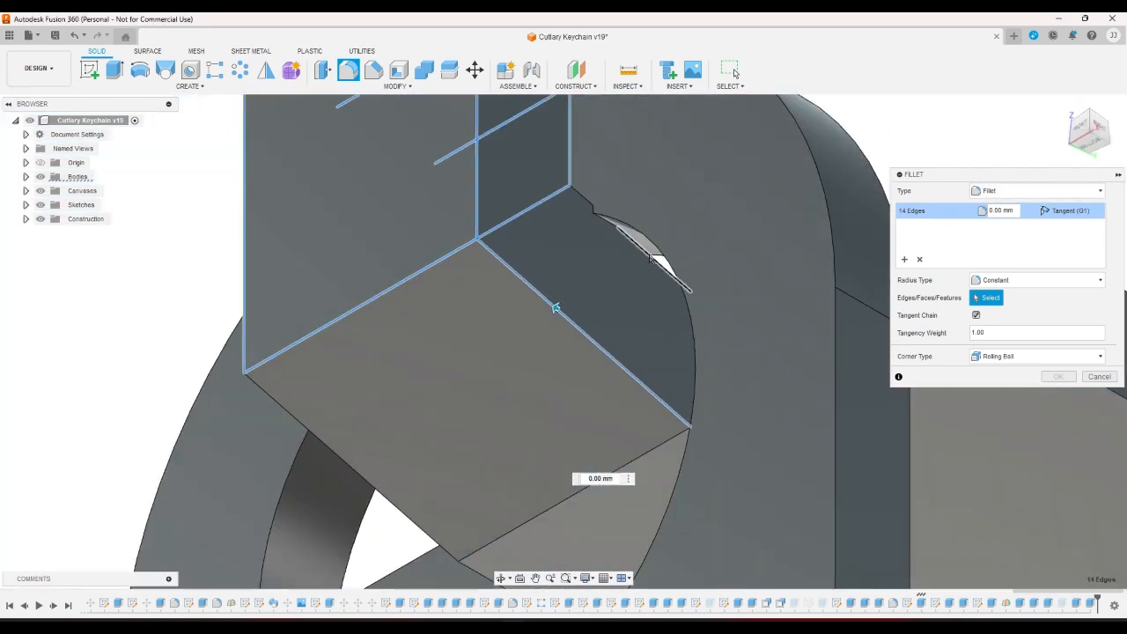
Cancel the fillet and change the joint's symmetric extrude distance from -2.50 to -2.00 mm.
left_click(1088, 379)
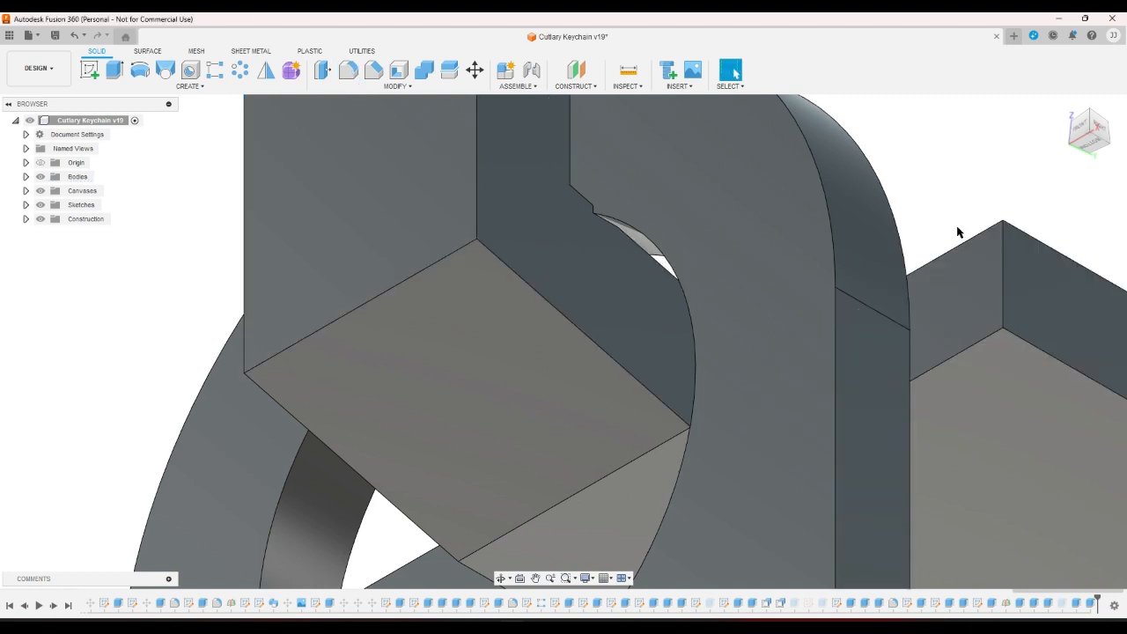
left_click(622, 317)
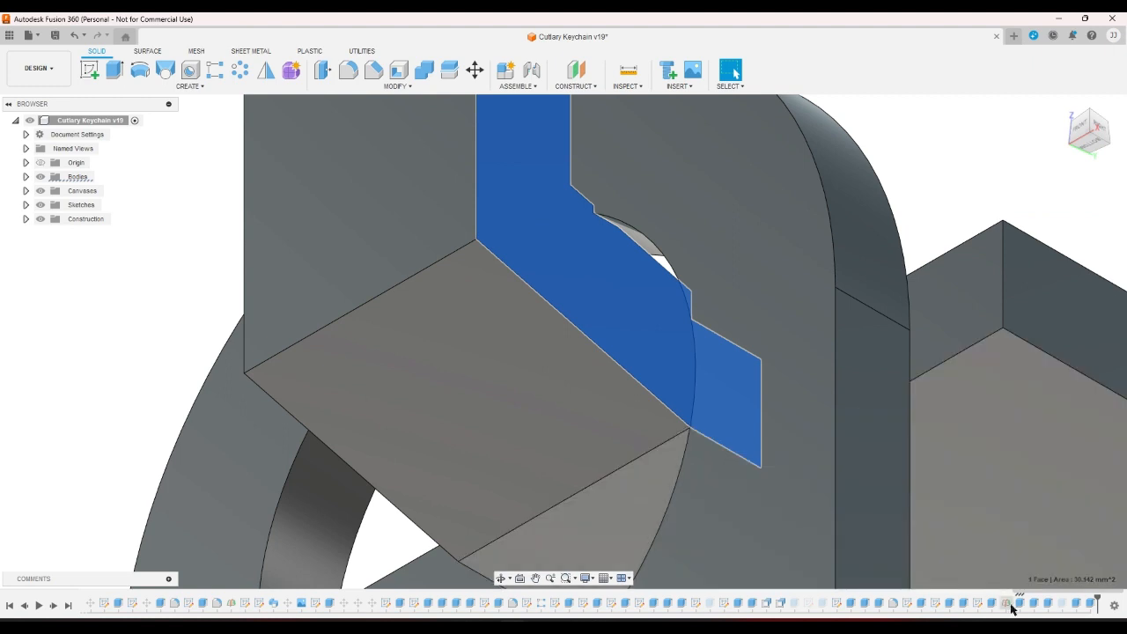
double_click(1005, 603)
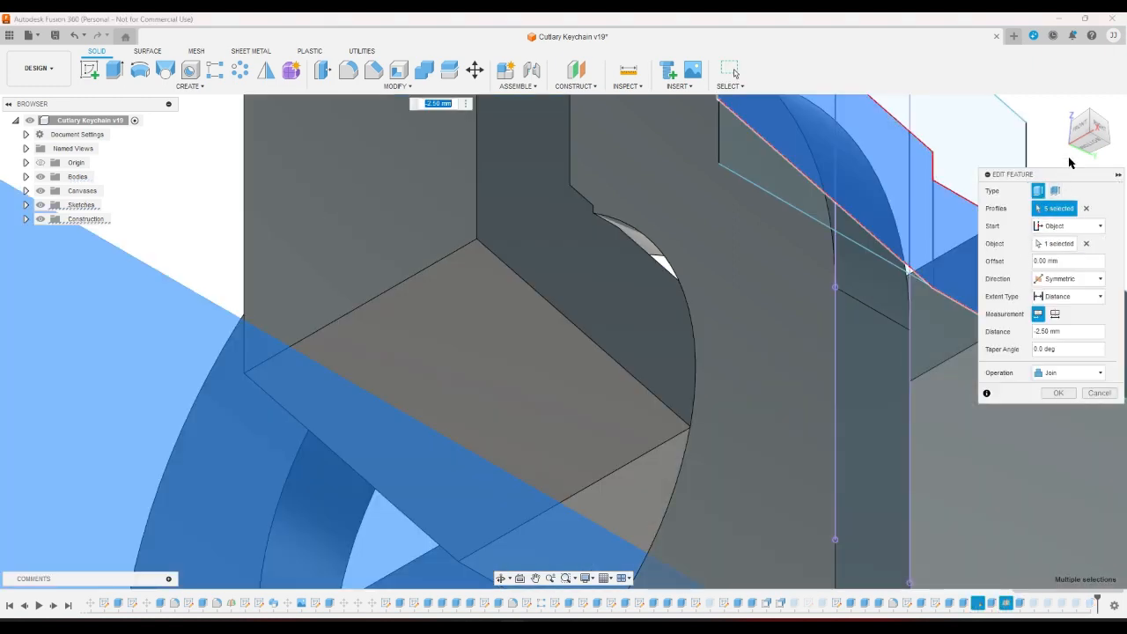
left_click_drag(1071, 158, 1070, 150)
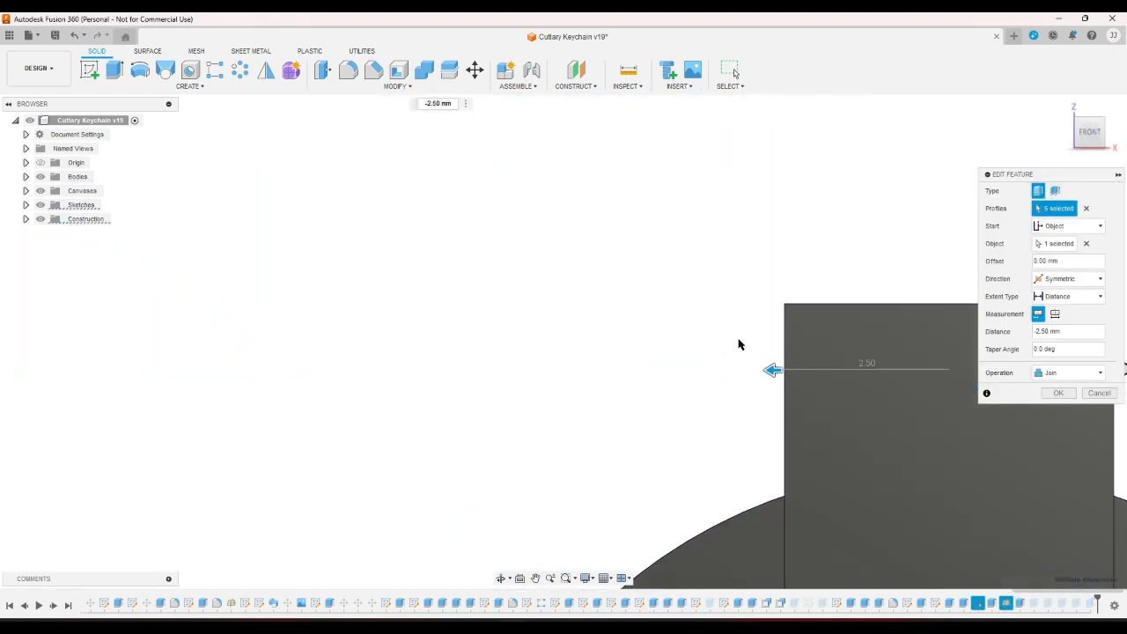
scroll(739, 344, "down", 3)
left_click_drag(727, 343, 766, 356)
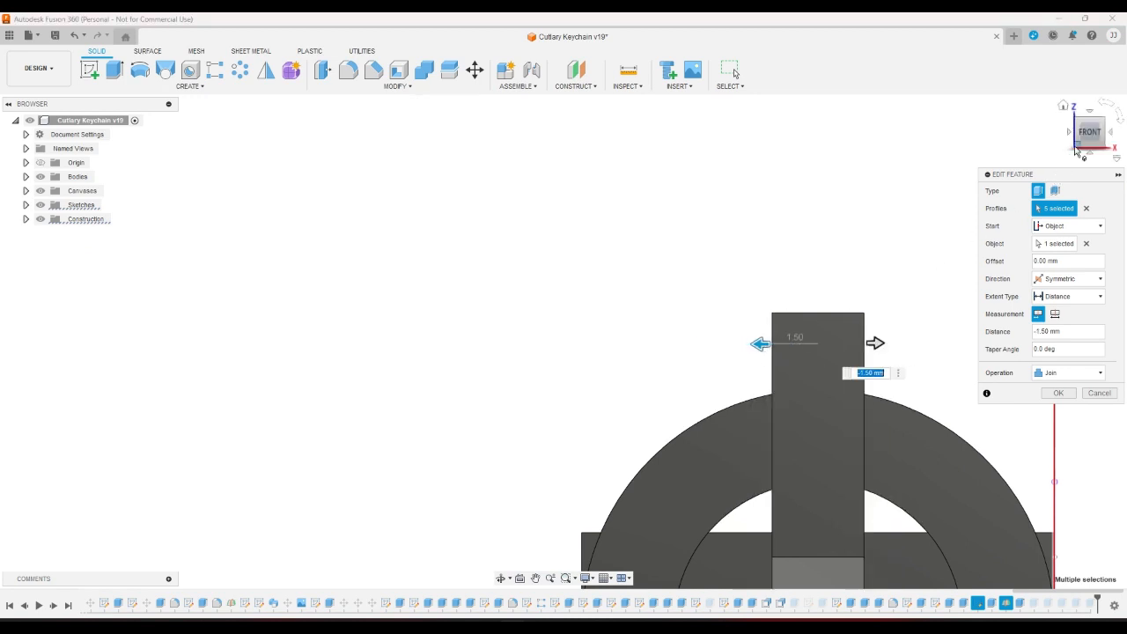
left_click(1075, 152)
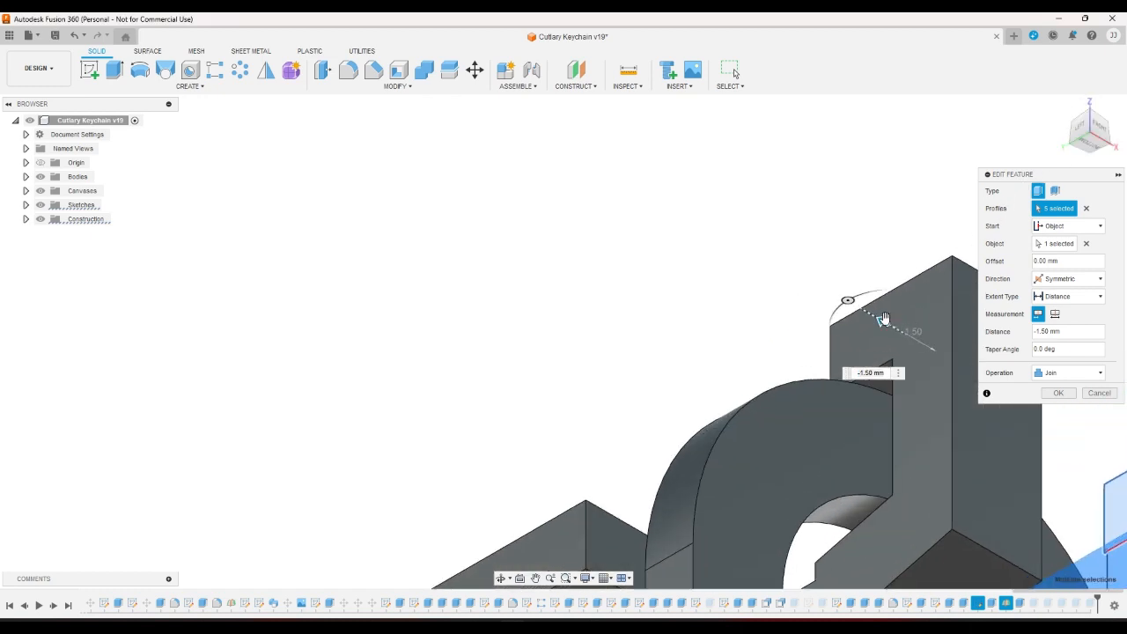
left_click_drag(881, 320, 853, 330)
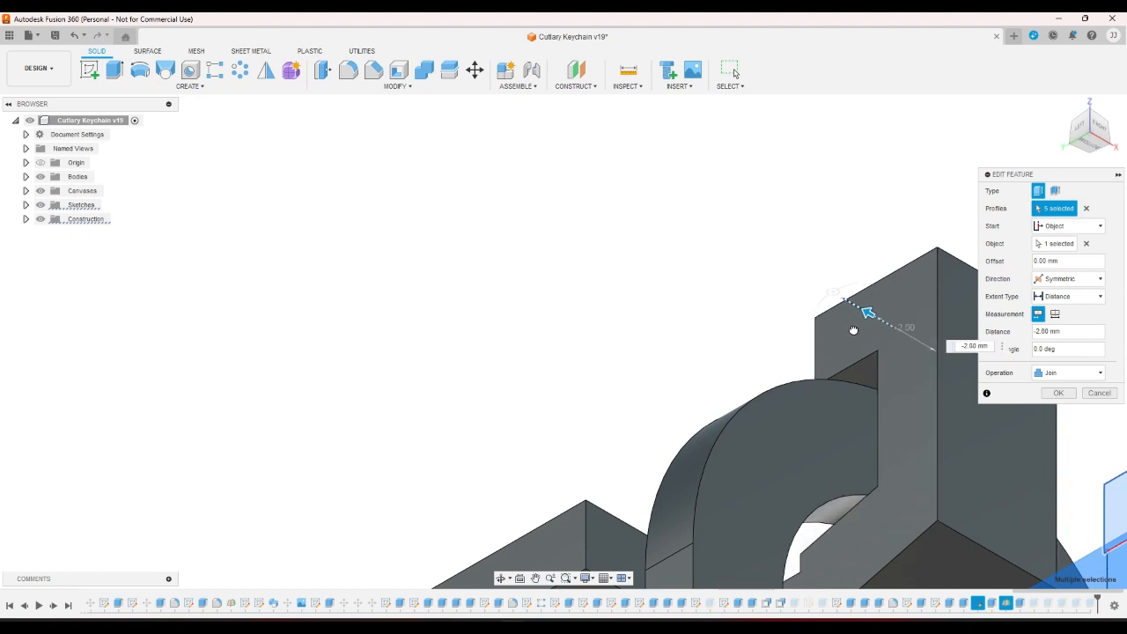
left_click(1058, 392)
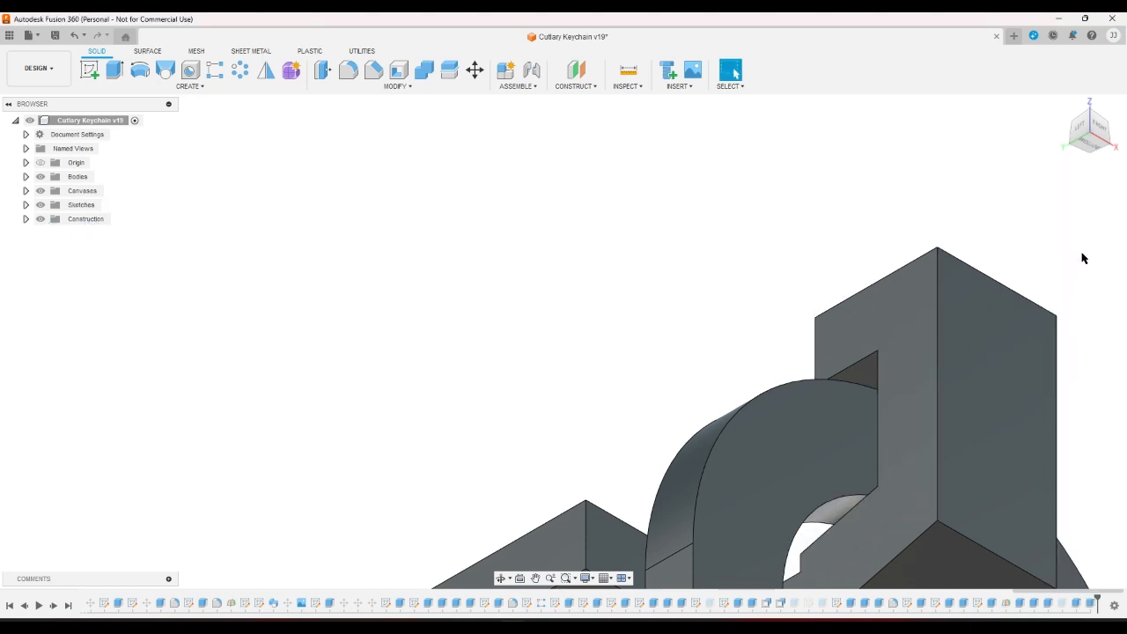
left_click(1076, 132)
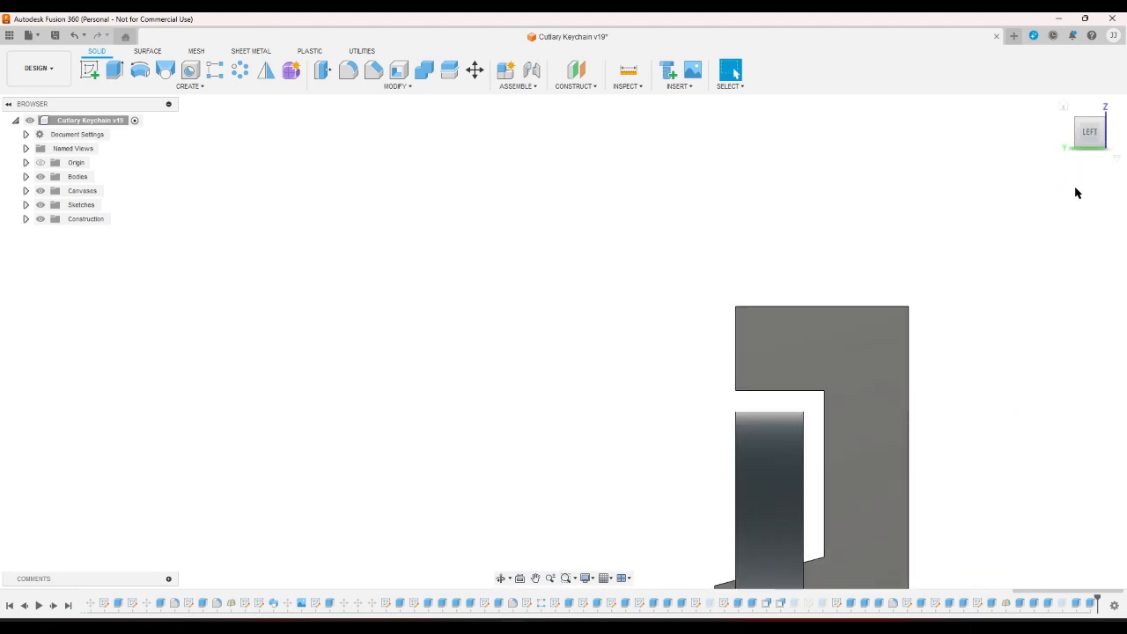
left_click_drag(1089, 152, 1070, 201)
left_click(1105, 134)
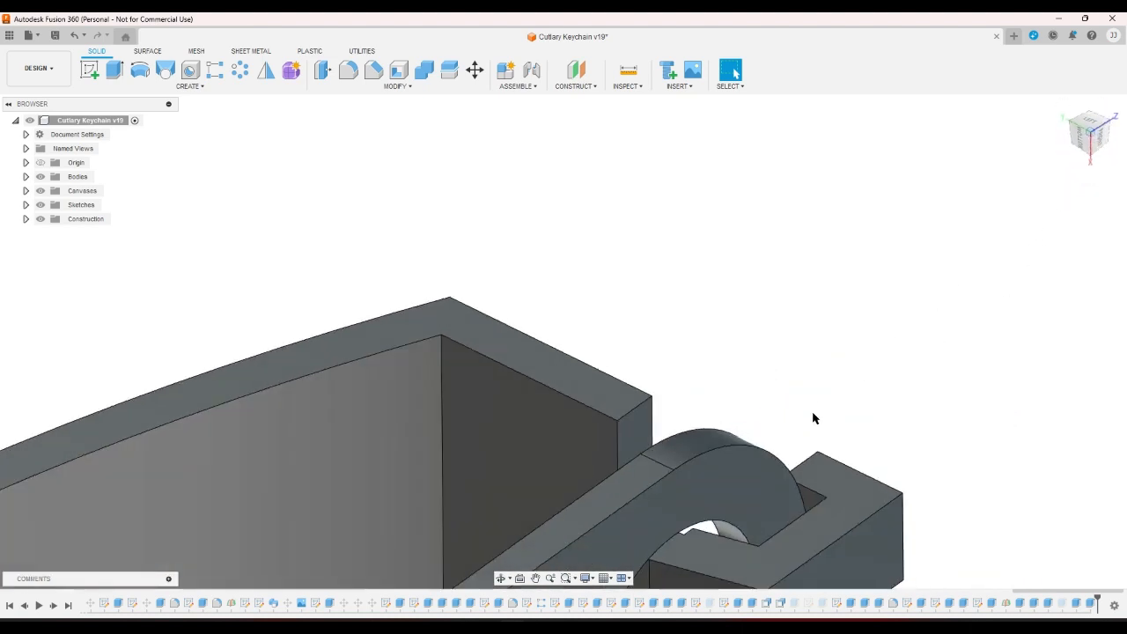
scroll(740, 572, "up", 5)
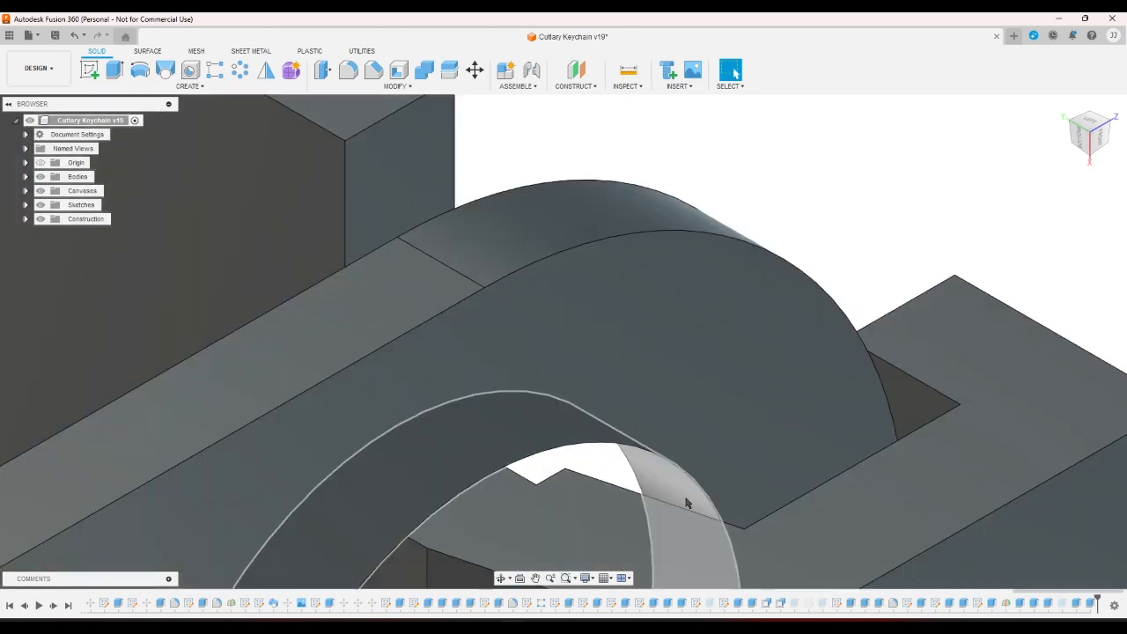
left_click(1064, 108)
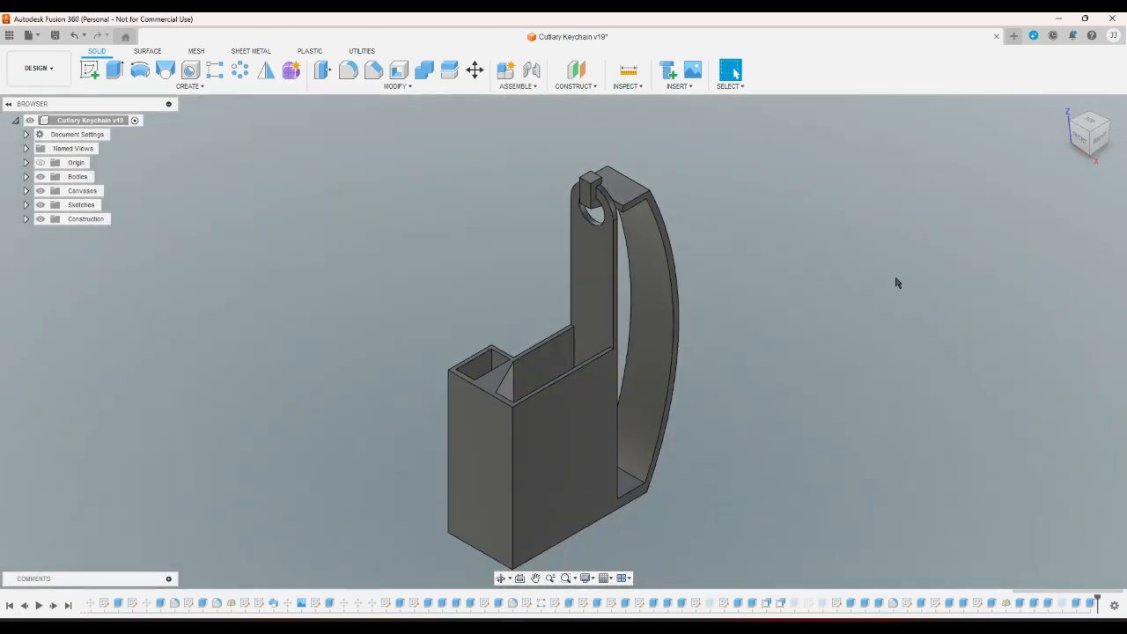
scroll(702, 170, "up", 2)
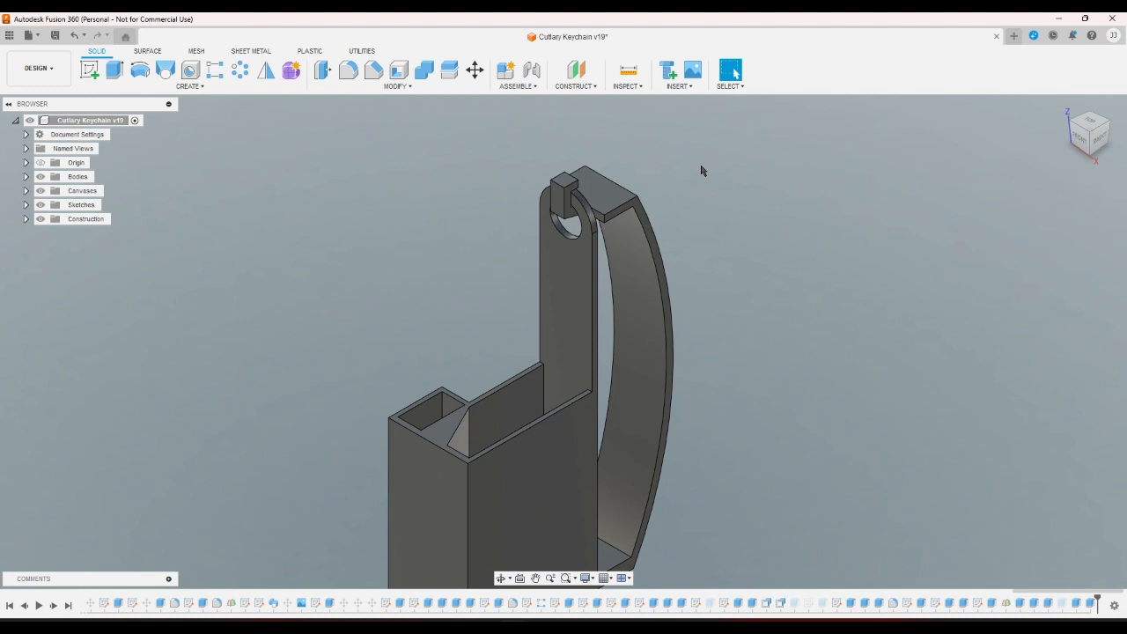
Try a fillet on two top-block edges, cancel it, then restart Fillet and list Radius Type options.
left_click(352, 73)
scroll(555, 149, "up", 10)
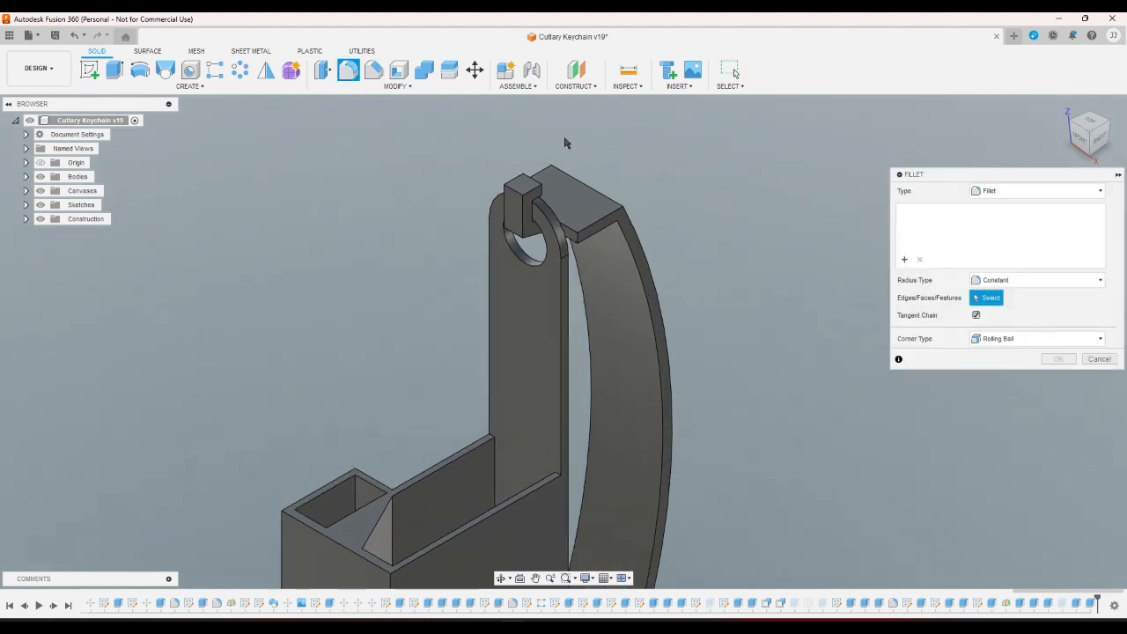
left_click(412, 272)
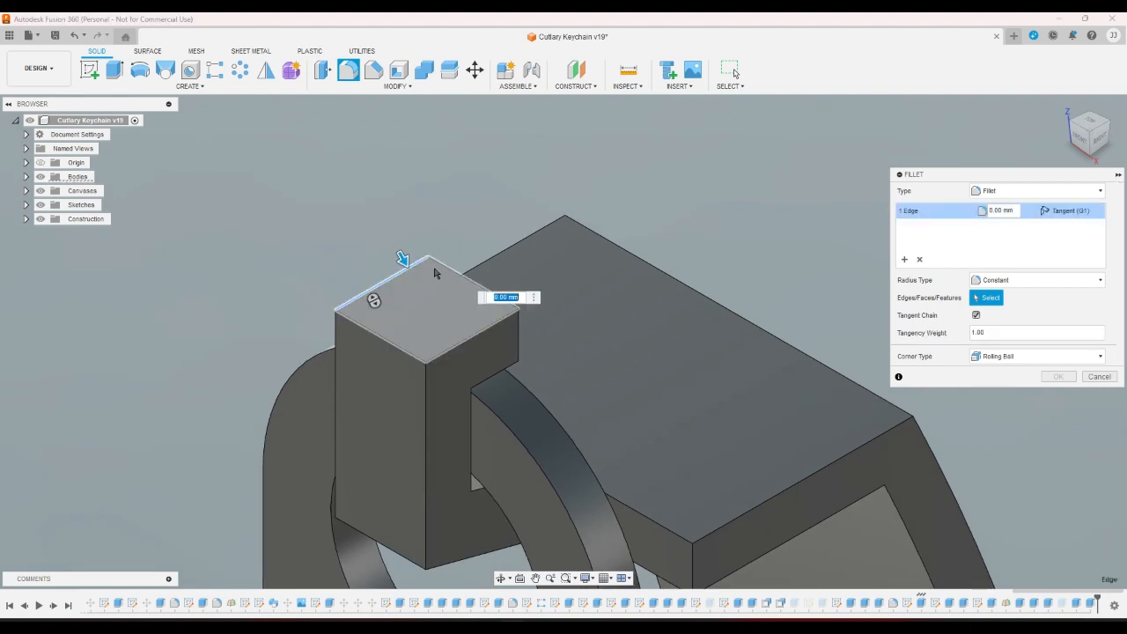
left_click(471, 282)
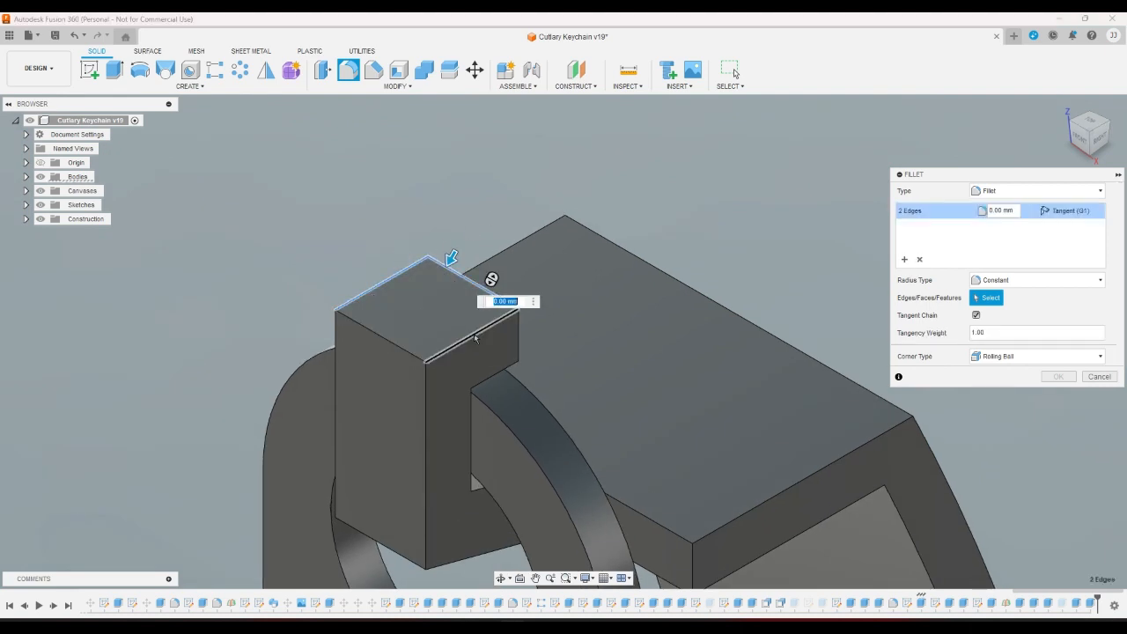
left_click(1099, 376)
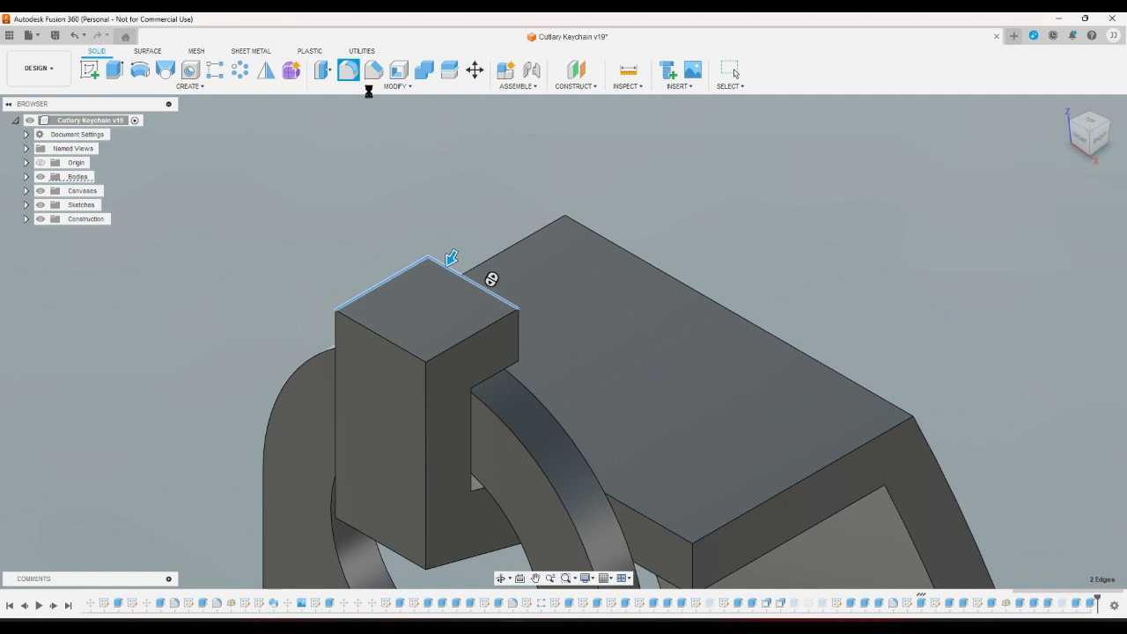
left_click(349, 72)
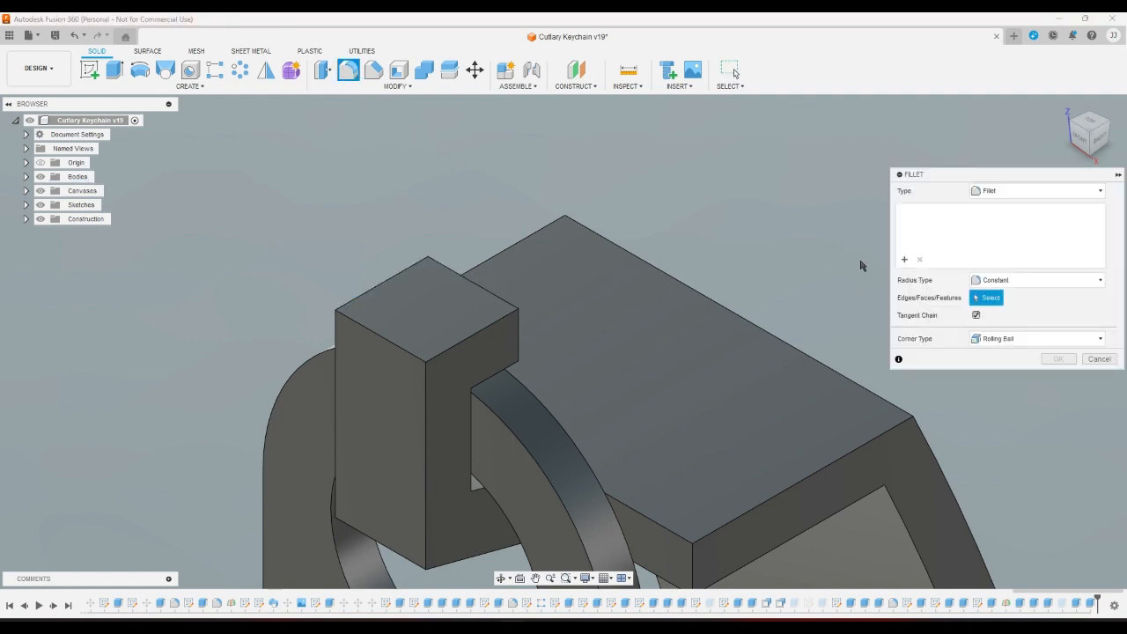
left_click(997, 283)
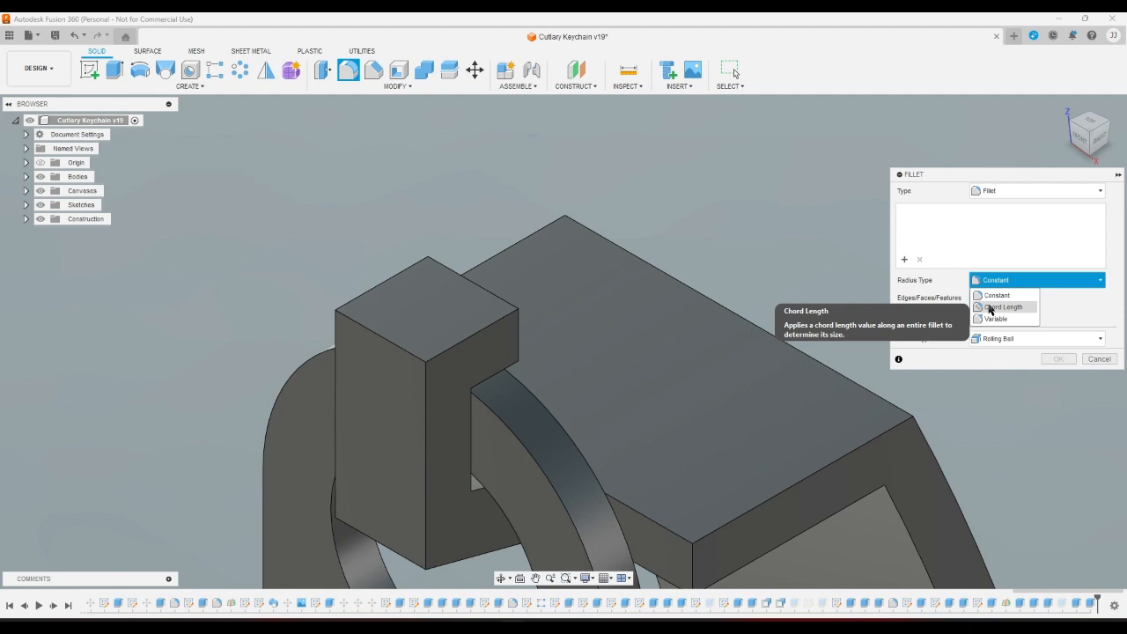
Set the fillet radius type to Chord Length and pick the block's top, front-left and C-shaped faces.
left_click(989, 308)
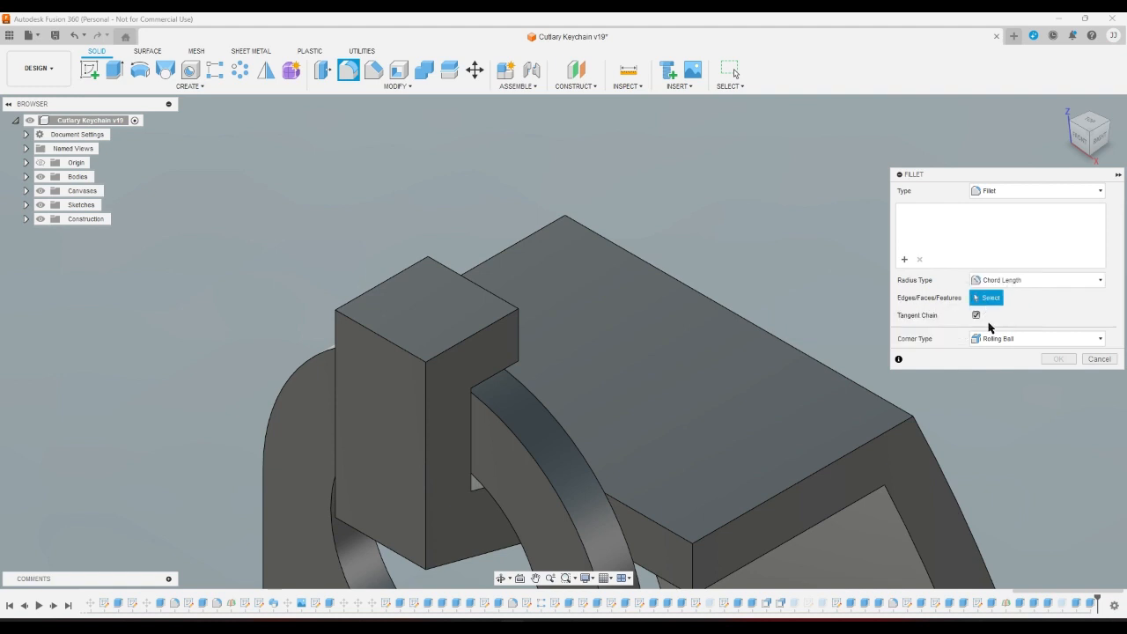
left_click(397, 316)
left_click(397, 316)
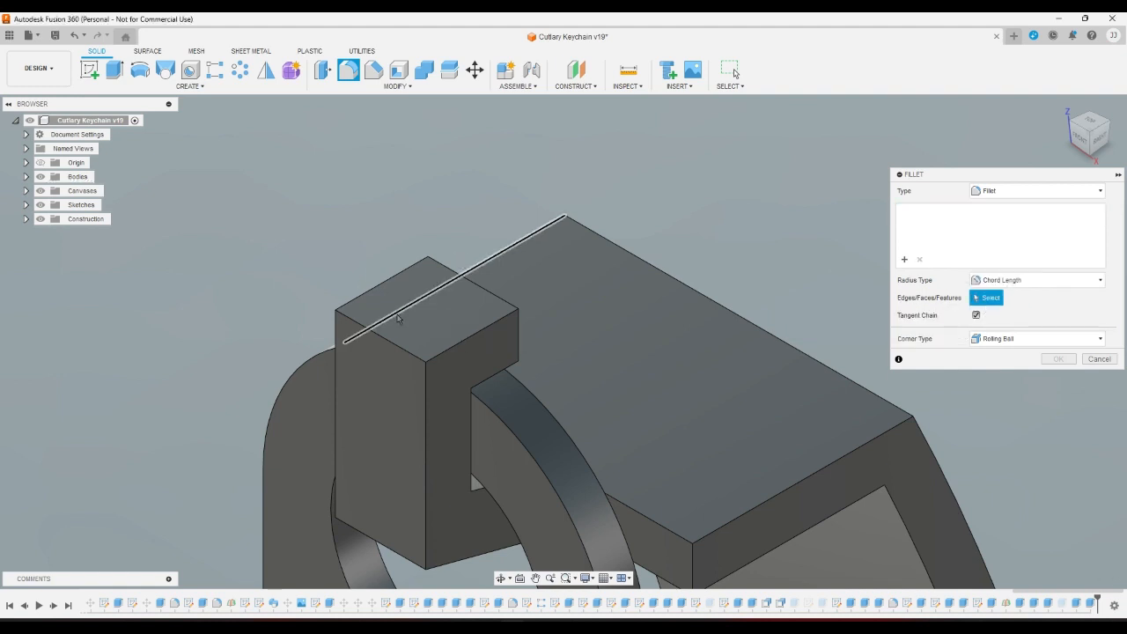
left_click(430, 340)
left_click(410, 390)
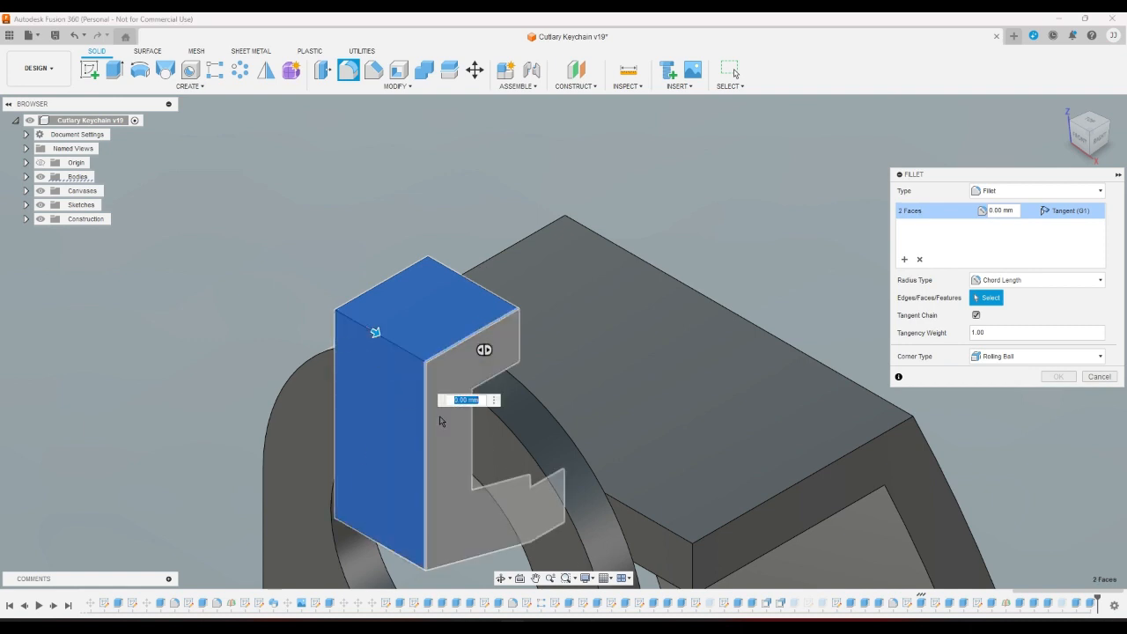
left_click(464, 367)
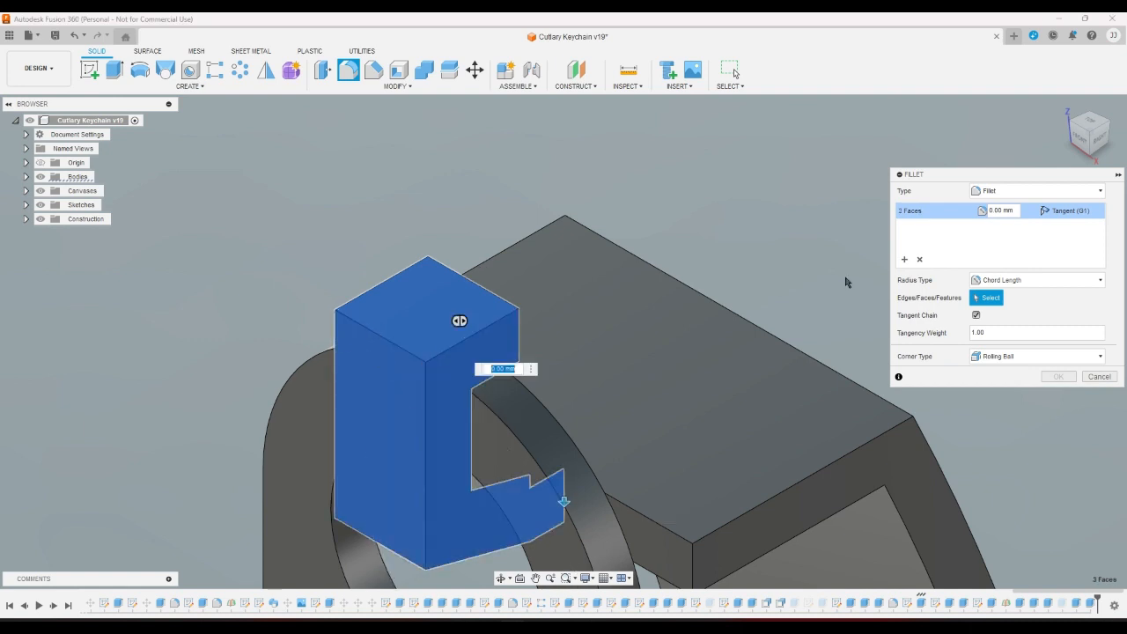
left_click(1070, 123)
scroll(495, 414, "down", 4)
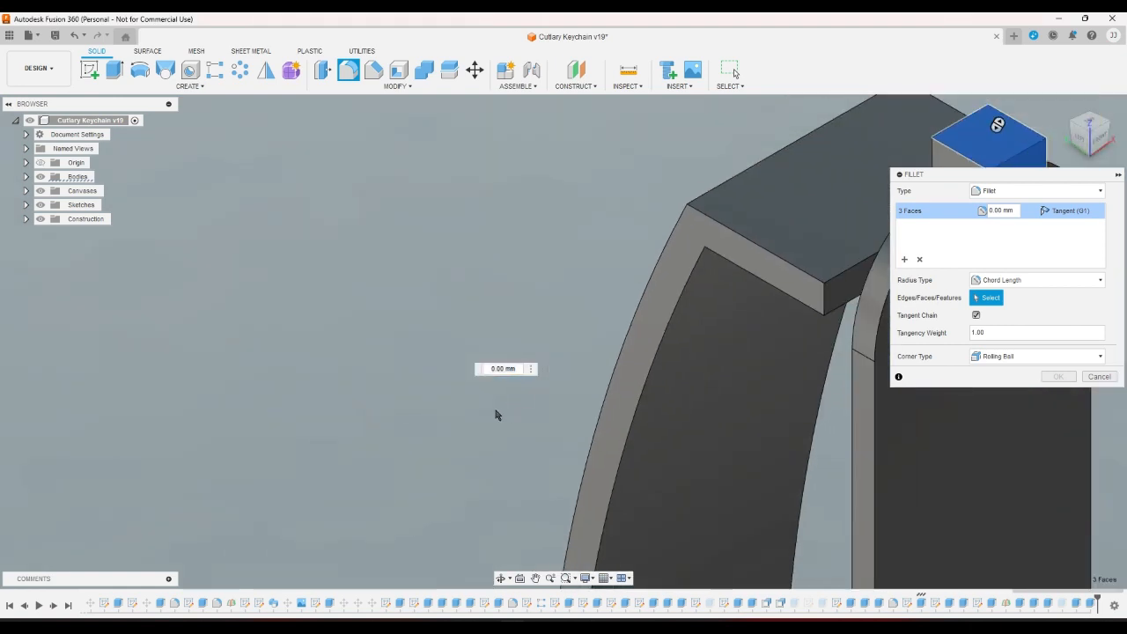
scroll(807, 240, "up", 2)
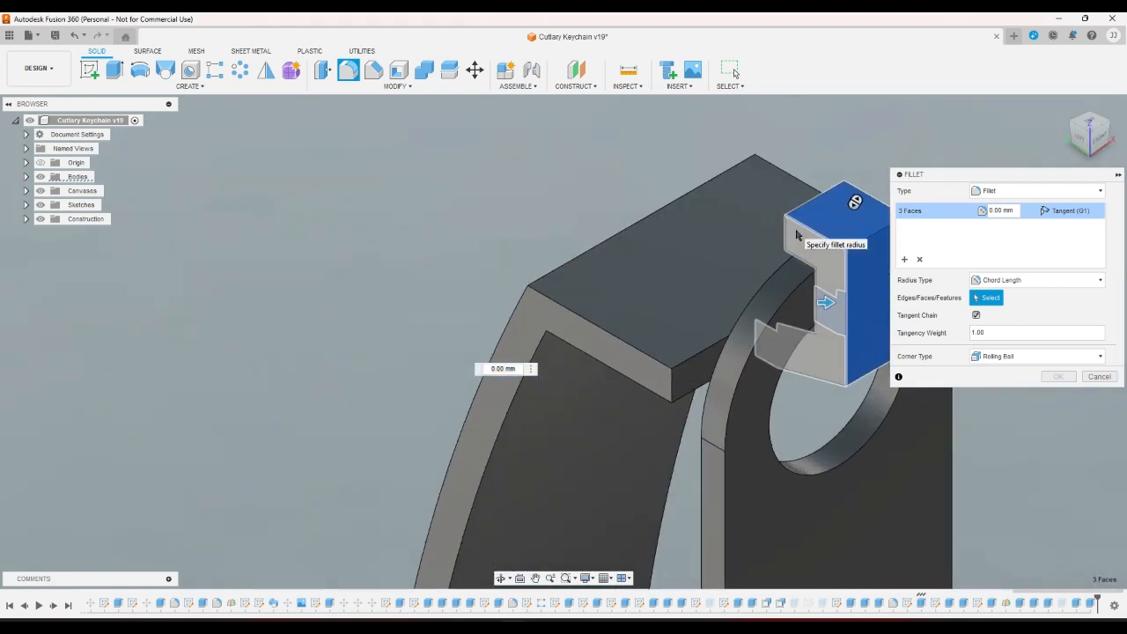
Add the inner notch face, the slab's front and side faces, and the arm's top and side faces.
left_click(823, 317)
left_click(693, 375)
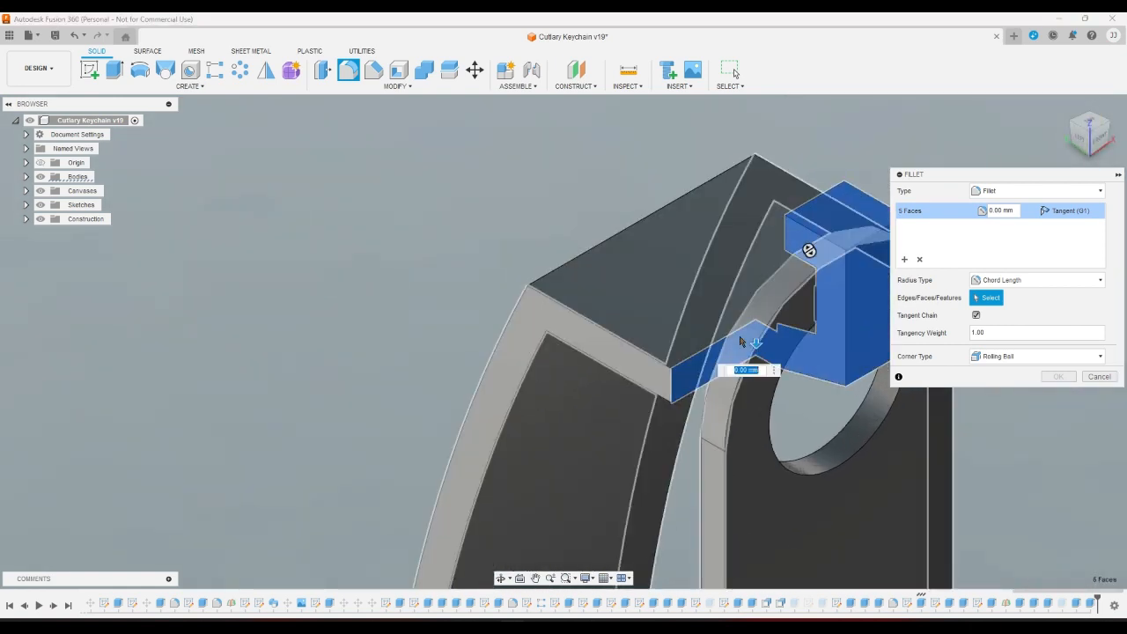
left_click(1109, 128)
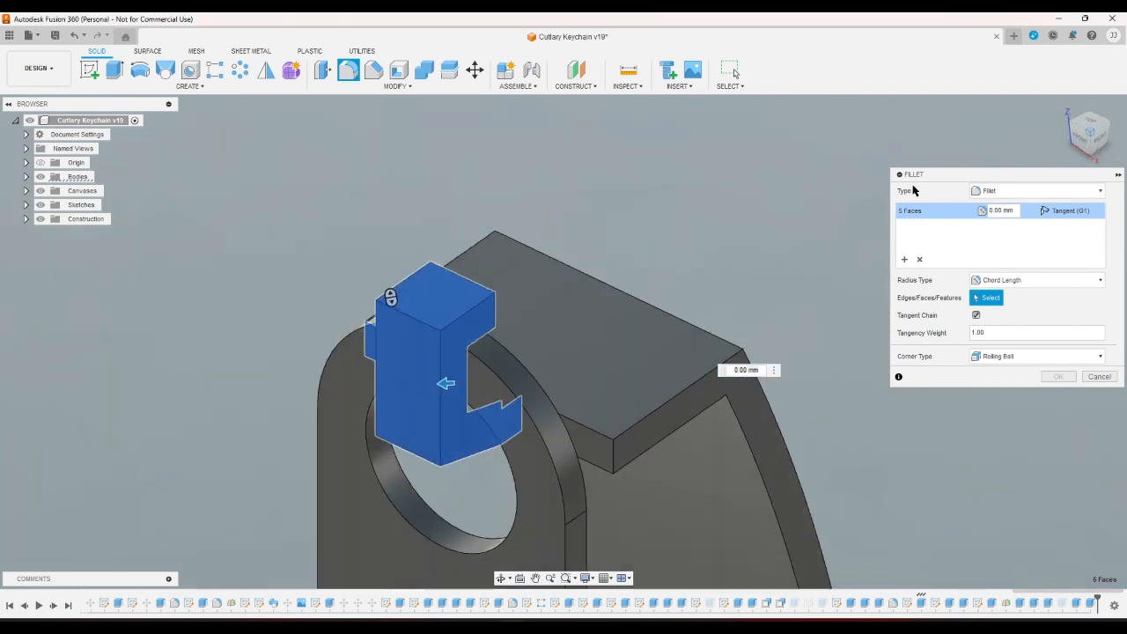
left_click(549, 453)
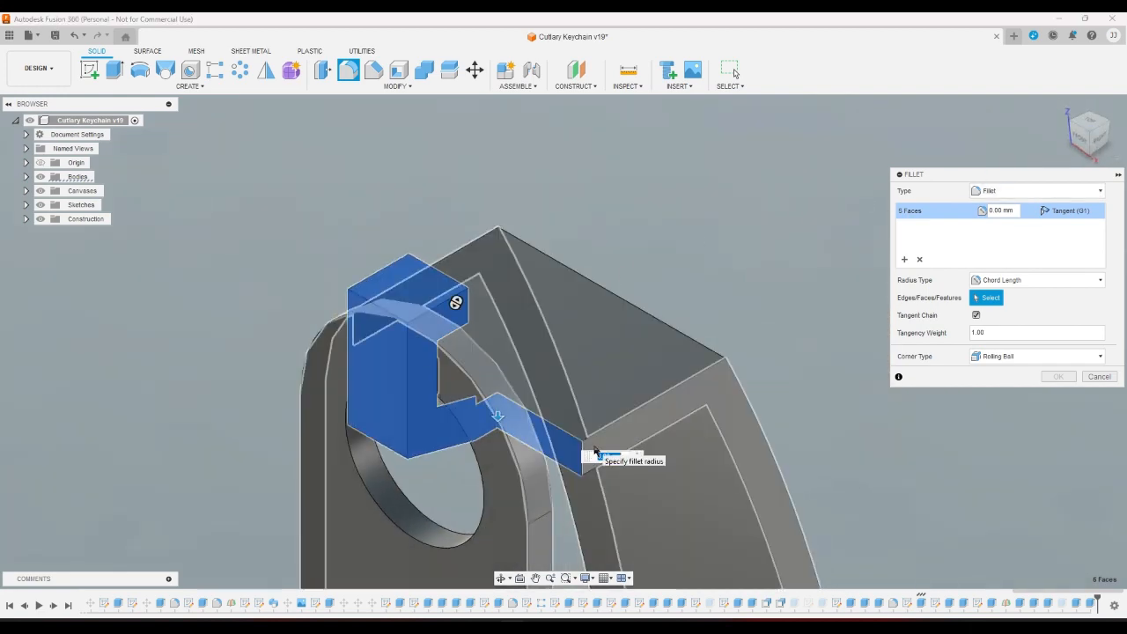
left_click(610, 414)
left_click(610, 414)
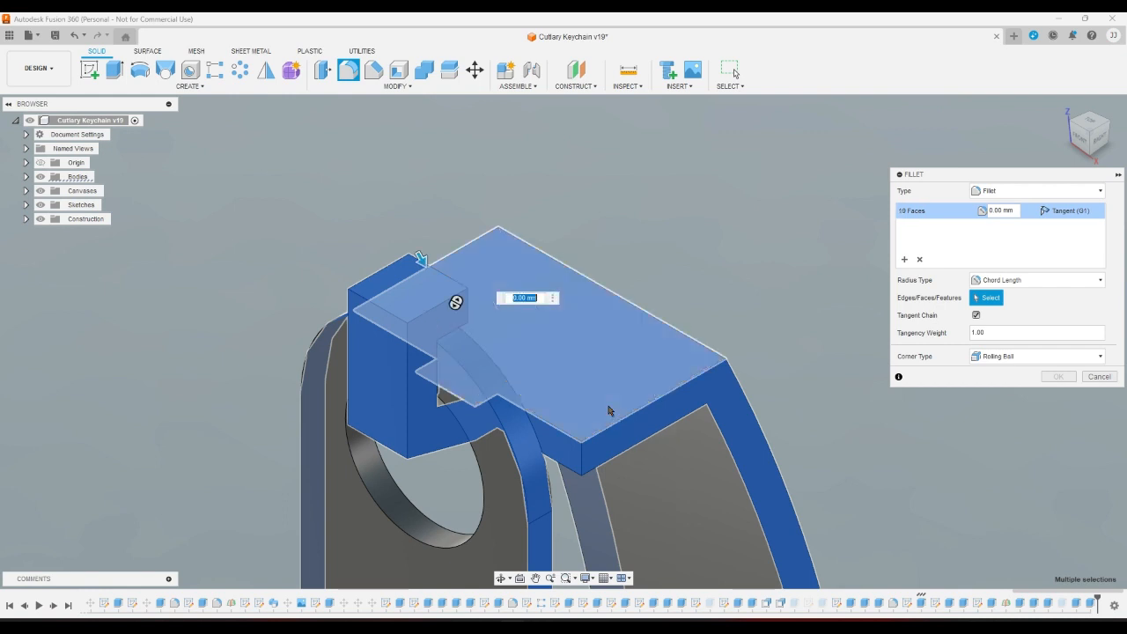
left_click(705, 459)
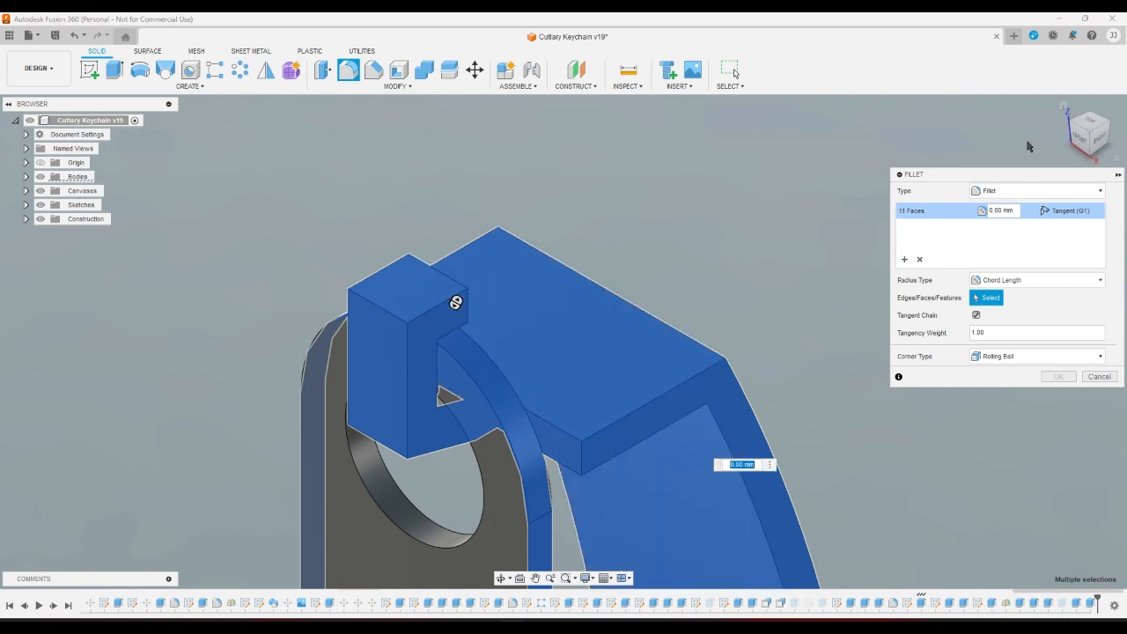
left_click(1059, 130)
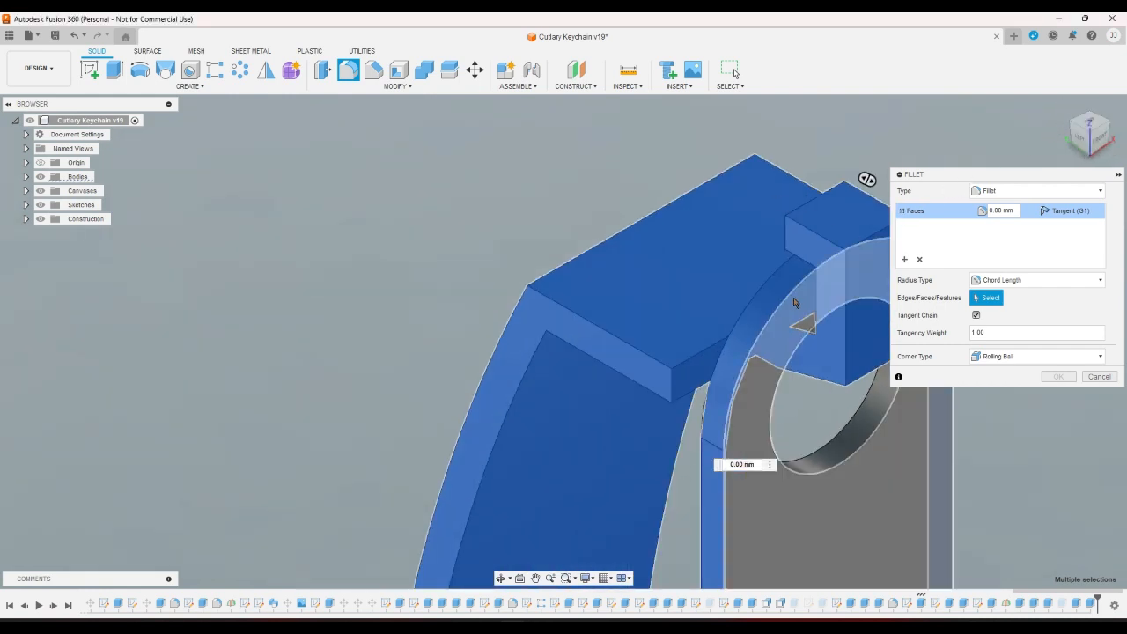
Remove the extra arc and box faces, switch to Constant radius, and cancel the failing fillet.
left_click(771, 303)
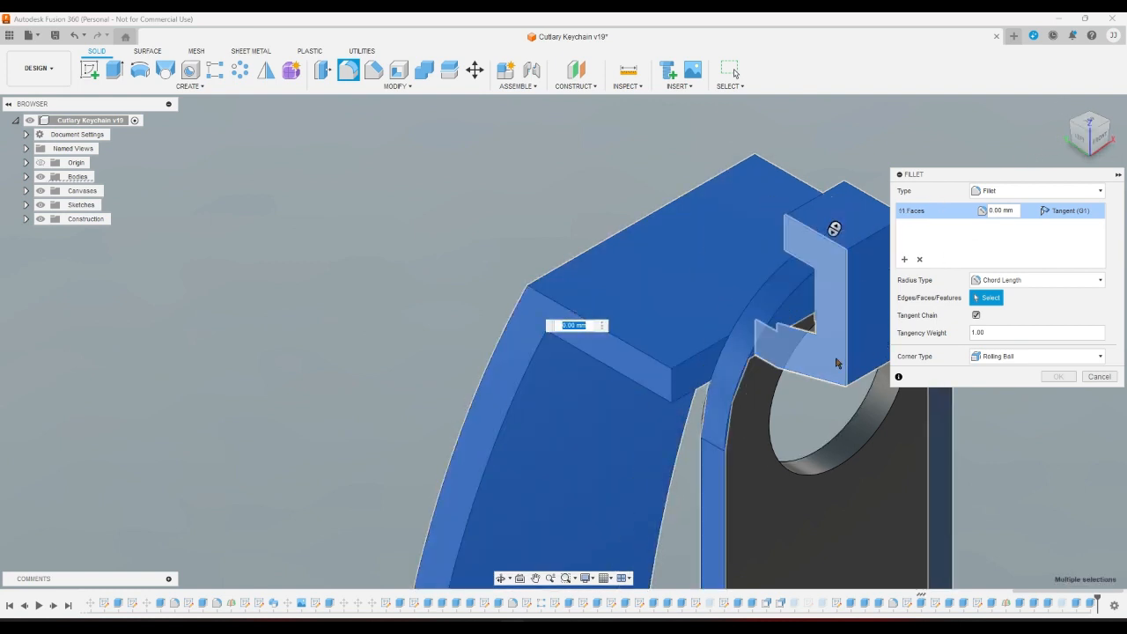
left_click(1088, 152)
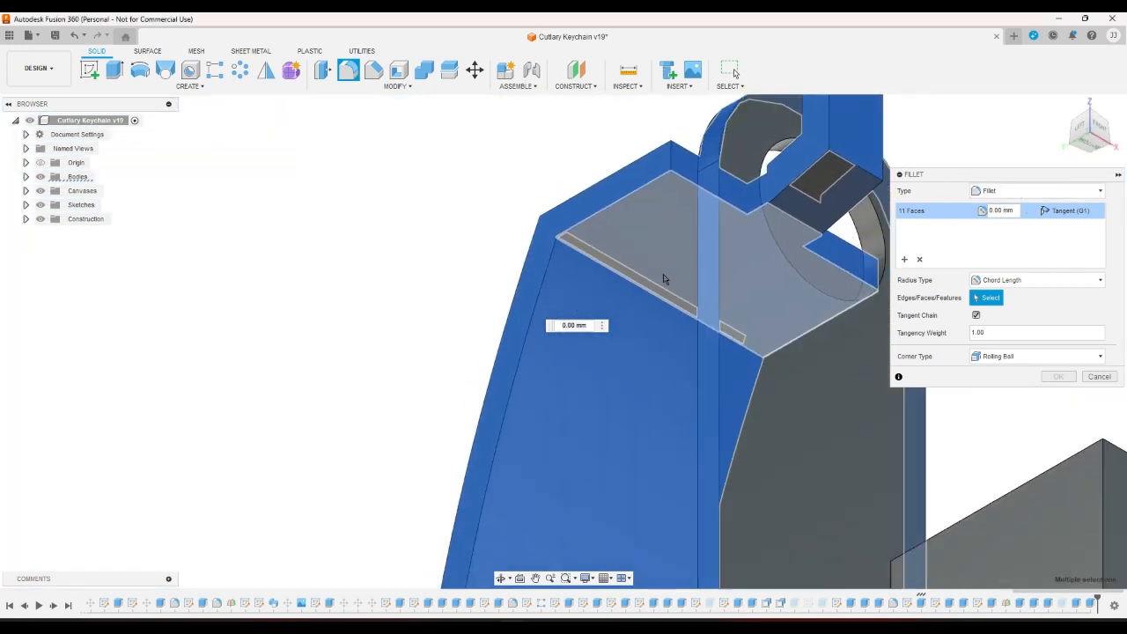
left_click(722, 484)
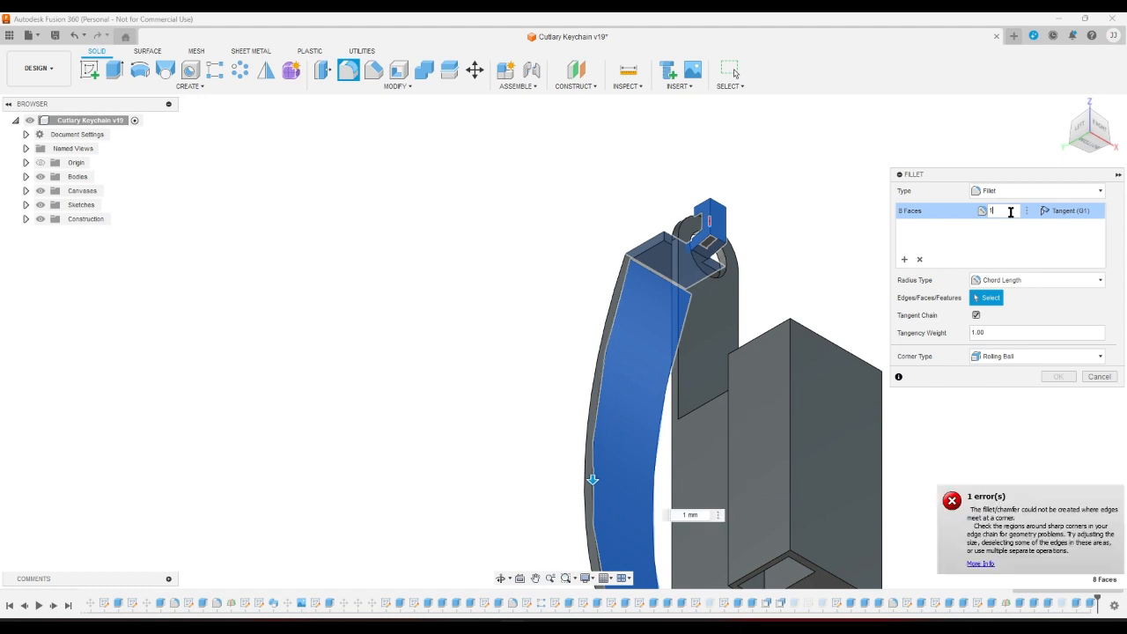
left_click(1024, 280)
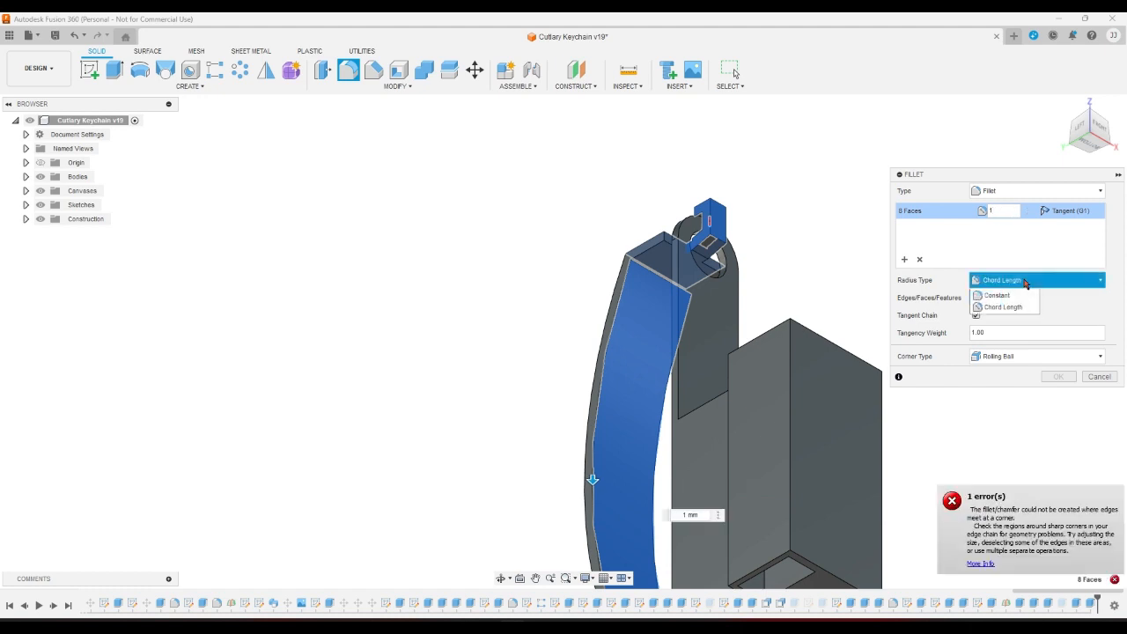
left_click(1021, 295)
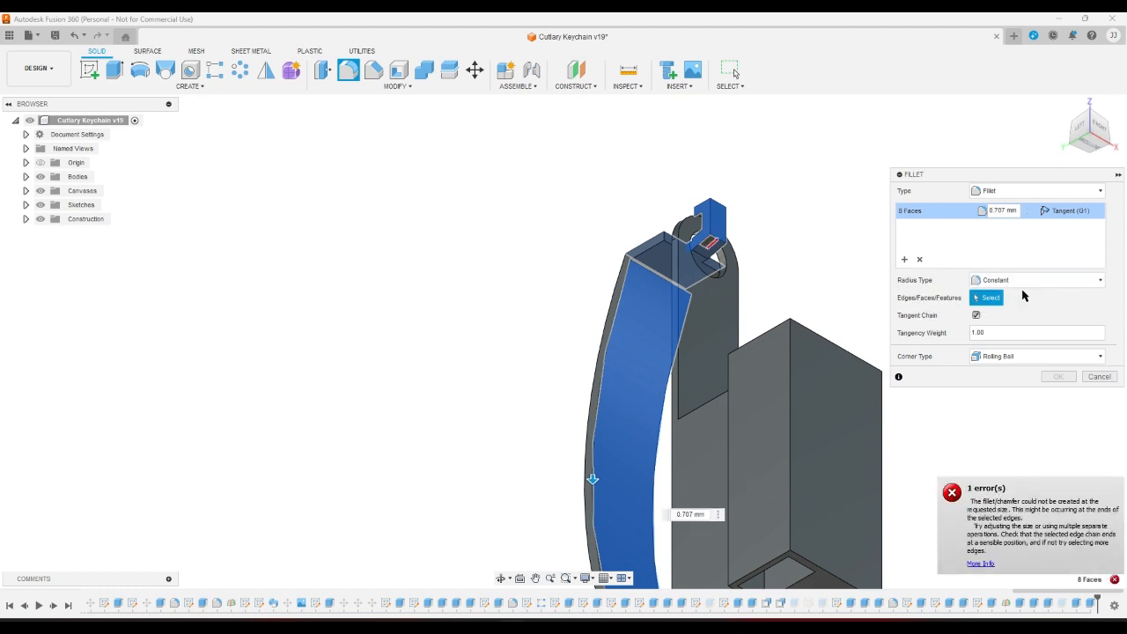
left_click(1100, 376)
scroll(772, 240, "up", 2)
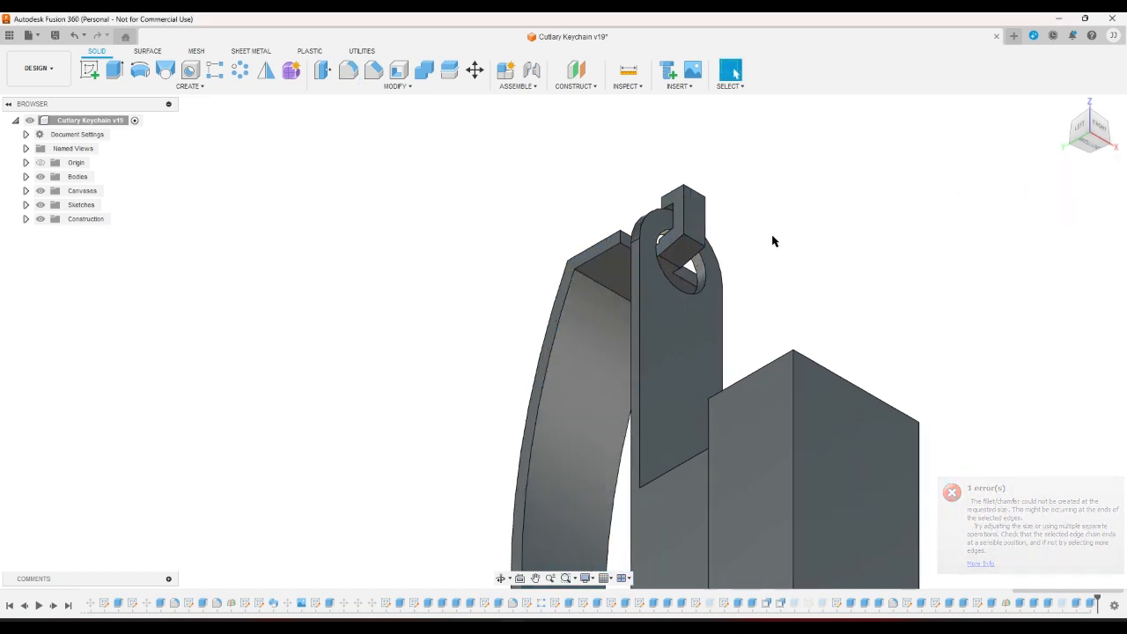
Inspect the joint from the left and a corner view, then reopen the joint sketch.
scroll(772, 240, "up", 3)
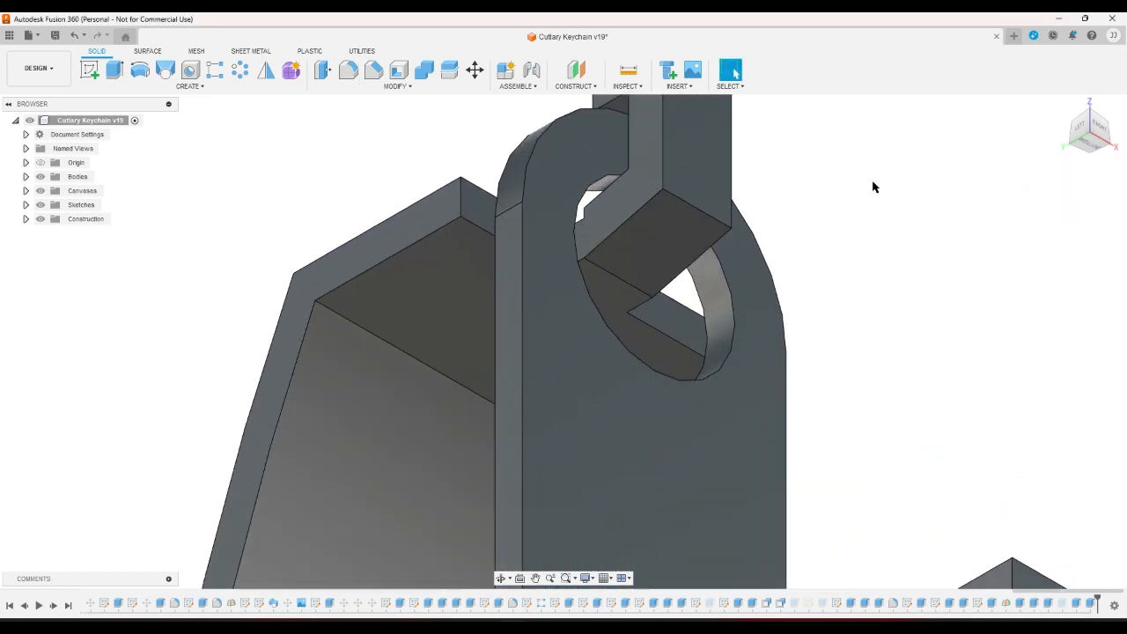
left_click(1075, 129)
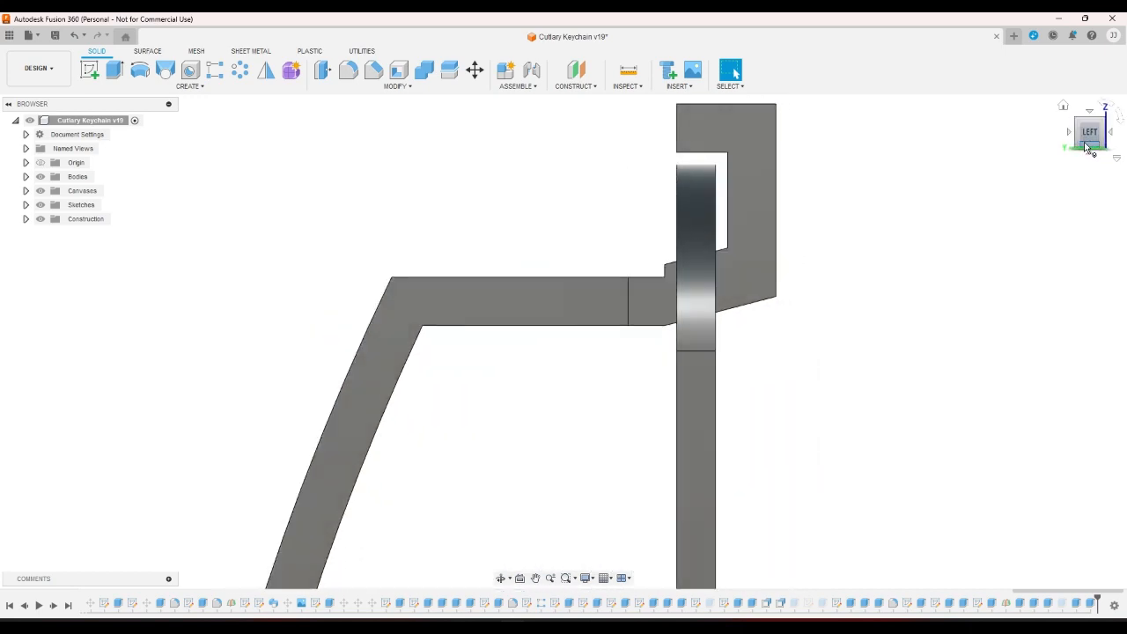
left_click(1076, 123)
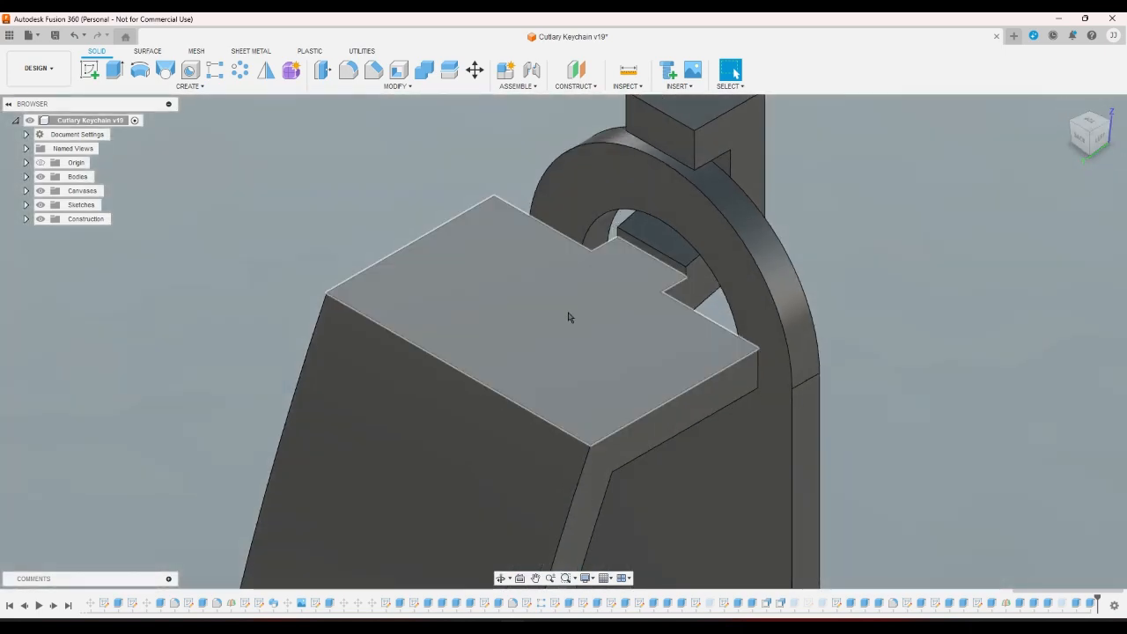
scroll(616, 273, "up", 5)
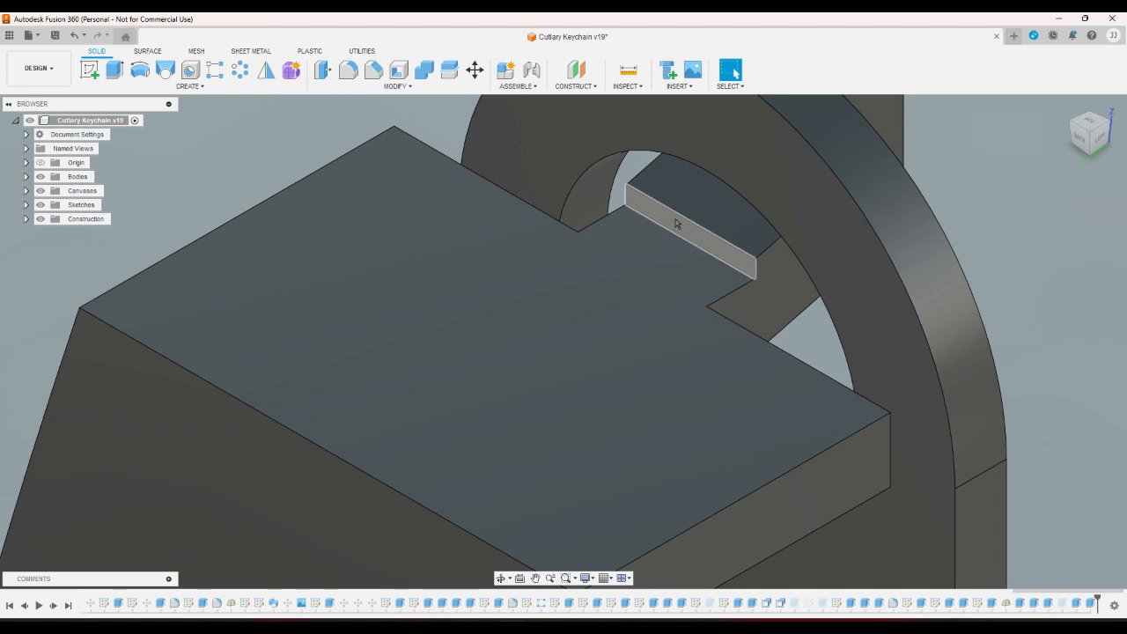
left_click(677, 223)
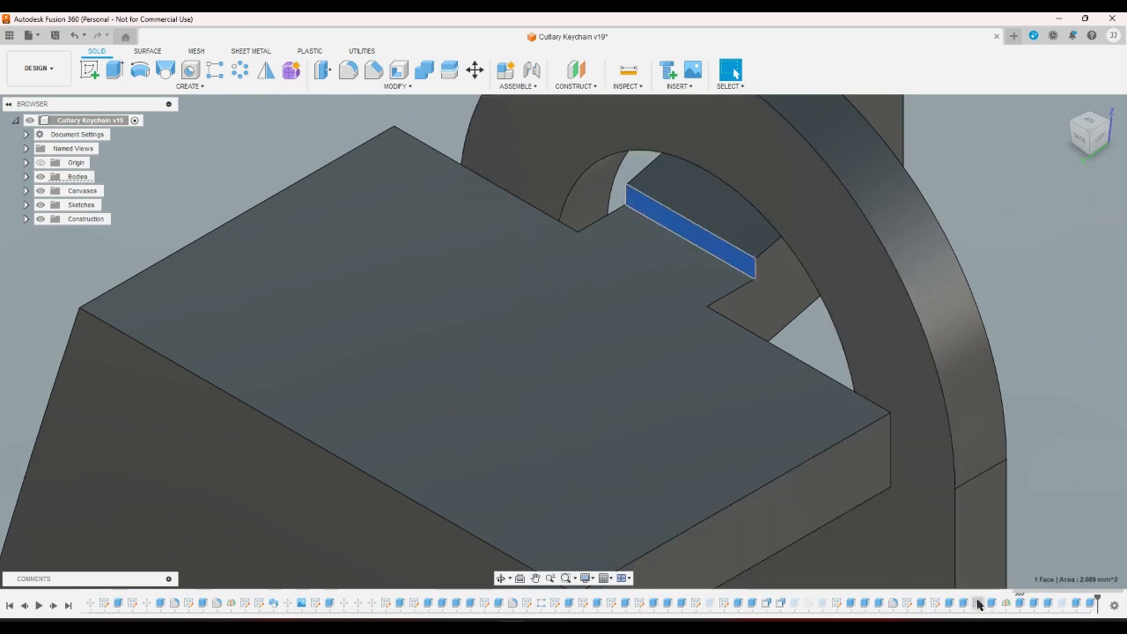
double_click(978, 603)
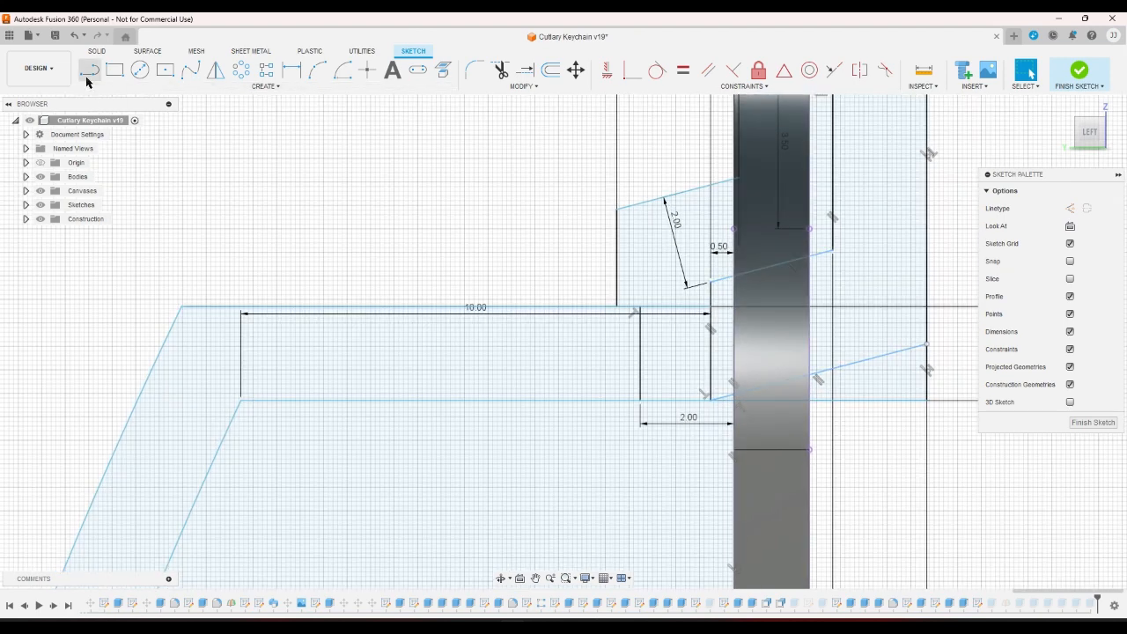
Draw a 2.757 mm line at the joint corner, collinear with the upper sloped edge, and finish the sketch.
left_click(88, 70)
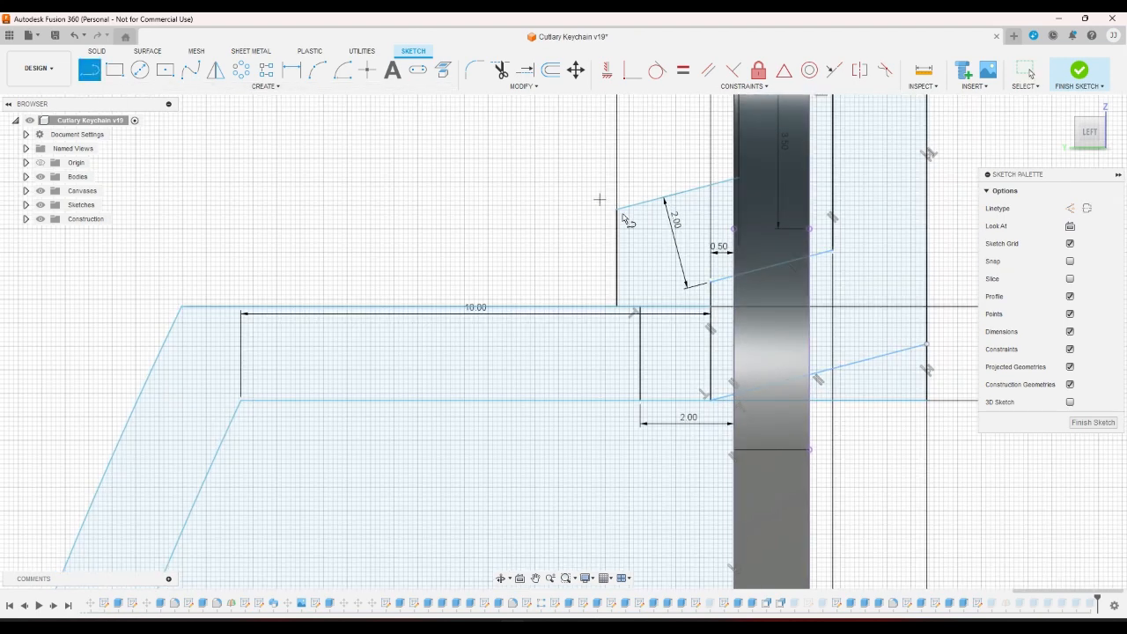
left_click(710, 283)
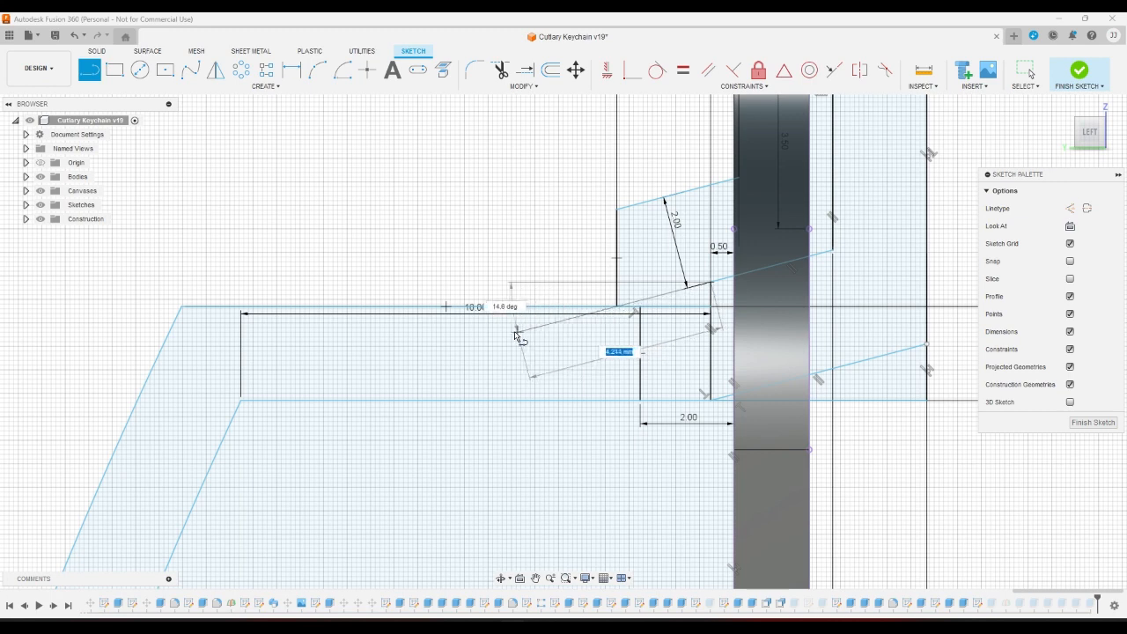
left_click(592, 306)
left_click(834, 69)
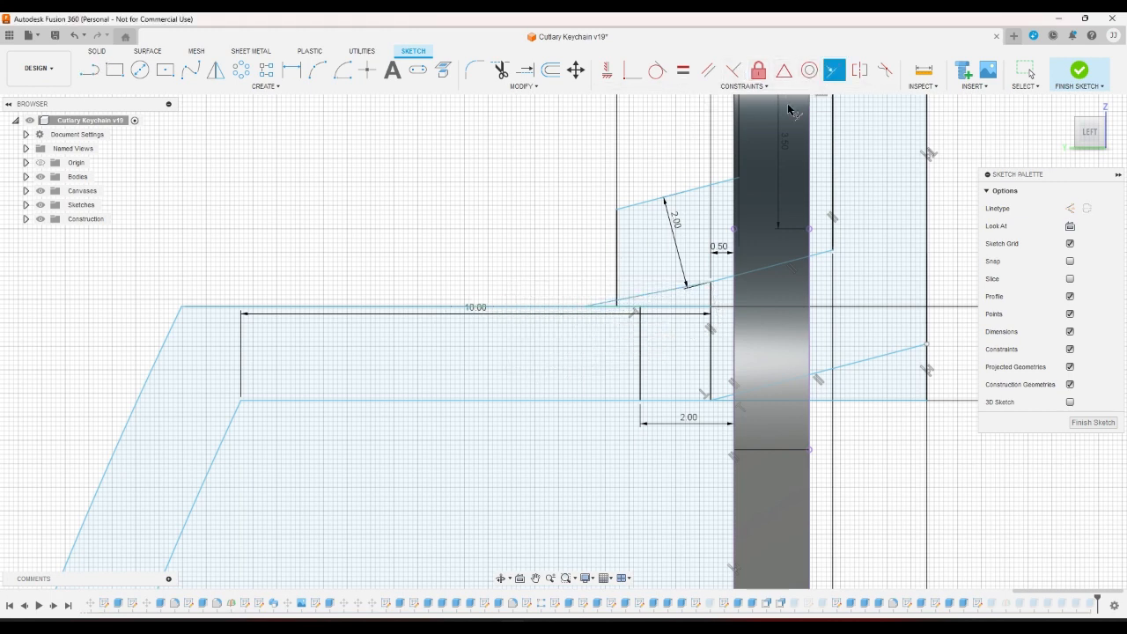
left_click(700, 285)
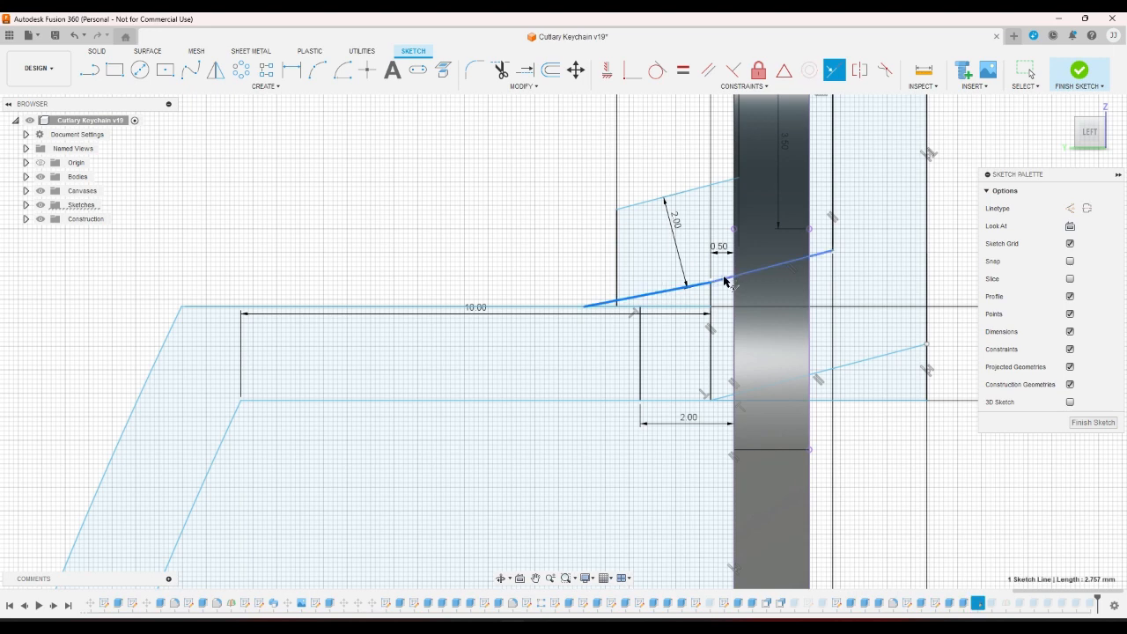
left_click(733, 277)
left_click(1080, 70)
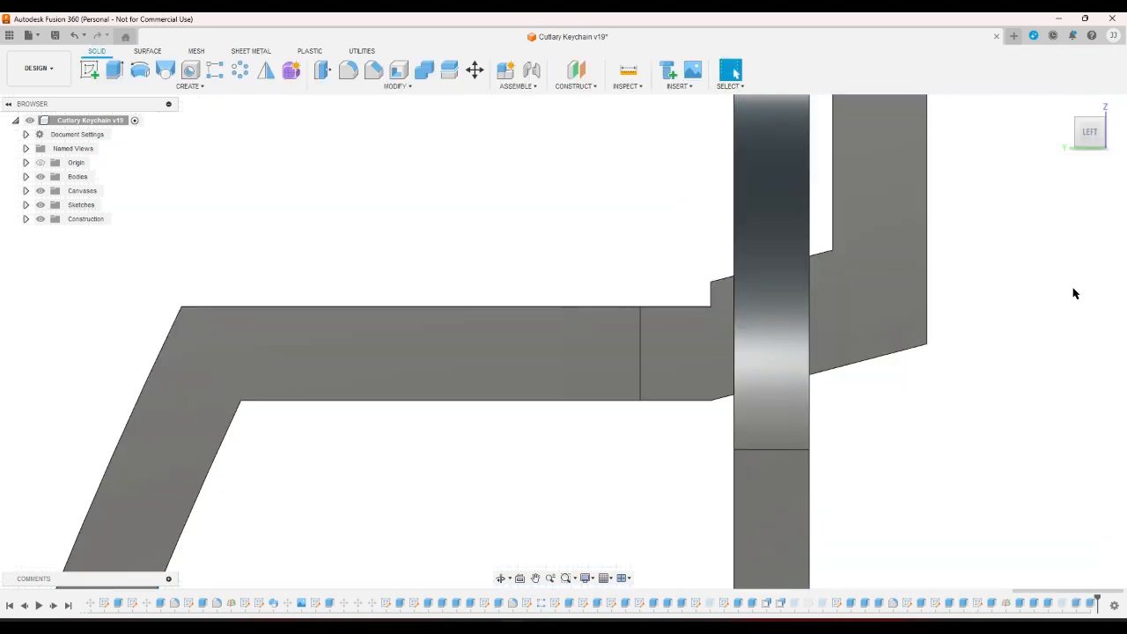
left_click(791, 379)
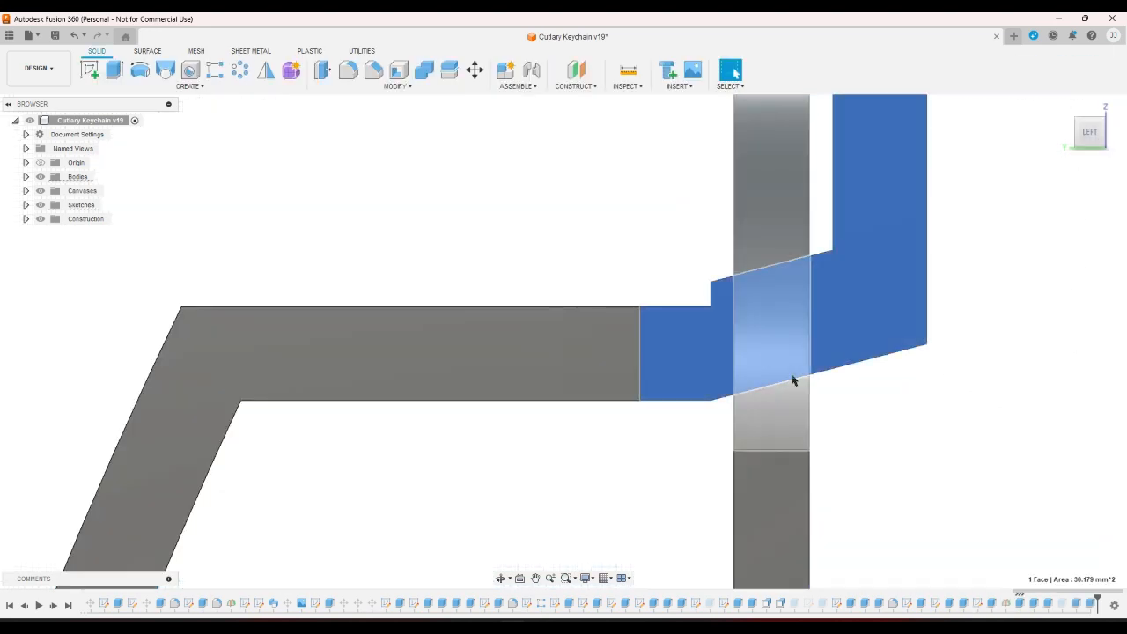
Add the small triangular wedge profile to the joint extrusion, now six profiles at symmetric -2.00 mm.
double_click(1020, 604)
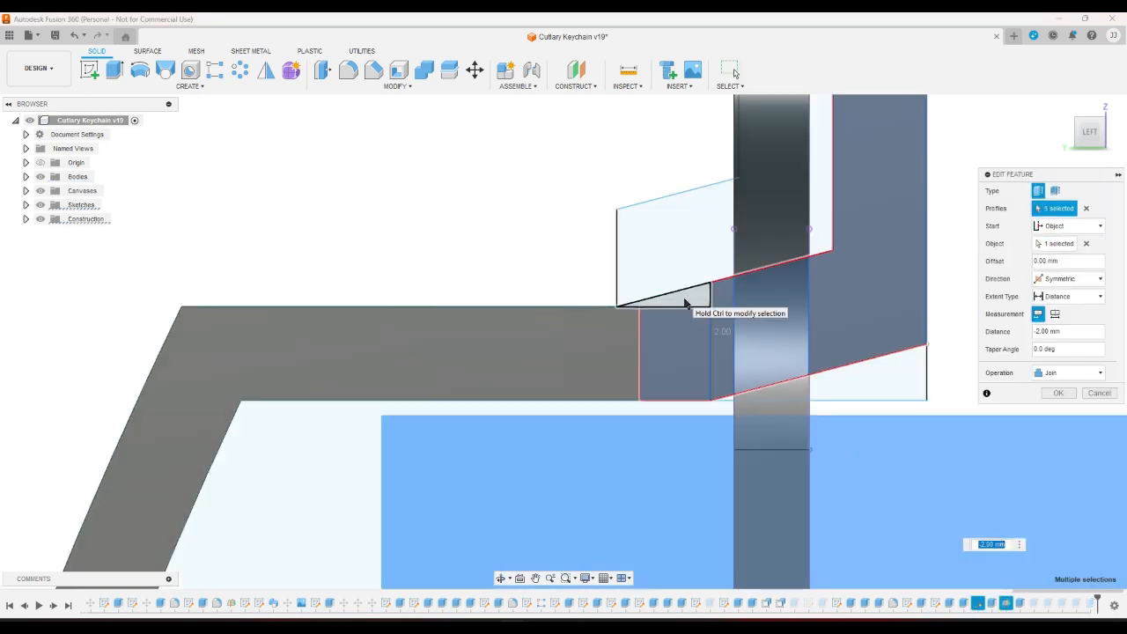
left_click(1075, 119)
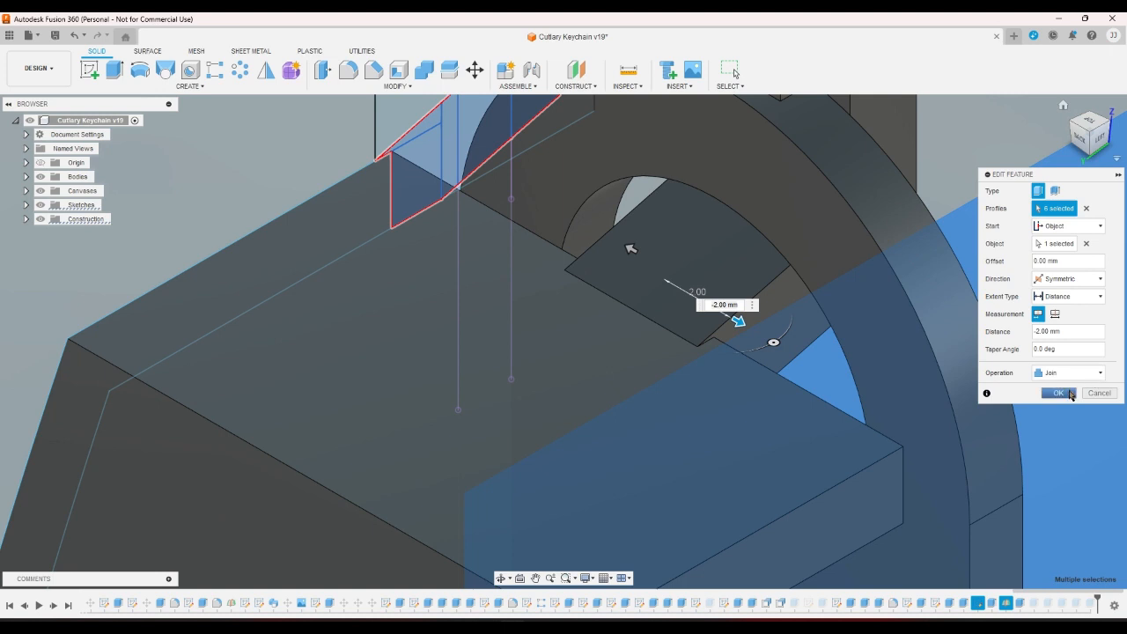
left_click(1059, 393)
scroll(1027, 272, "down", 6)
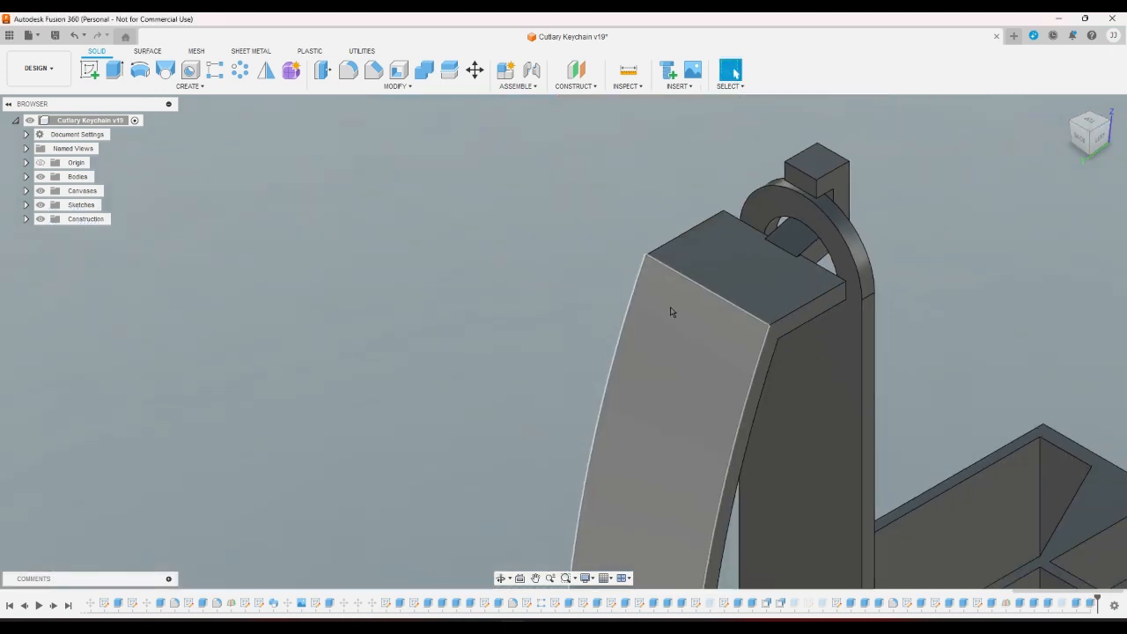
left_click(1109, 122)
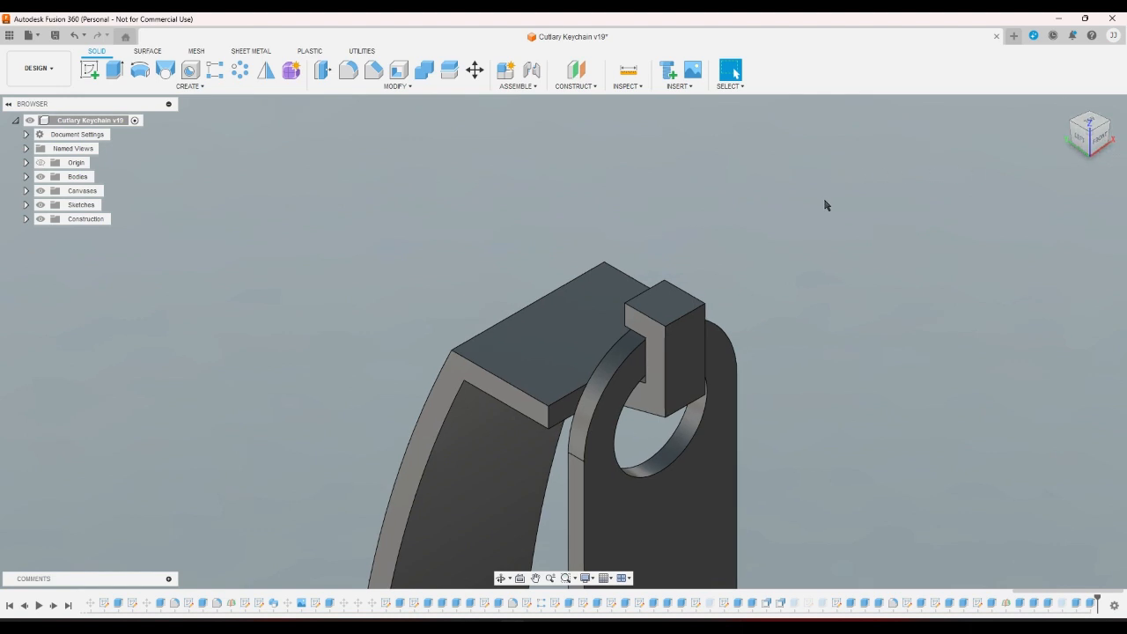
scroll(827, 205, "down", 6)
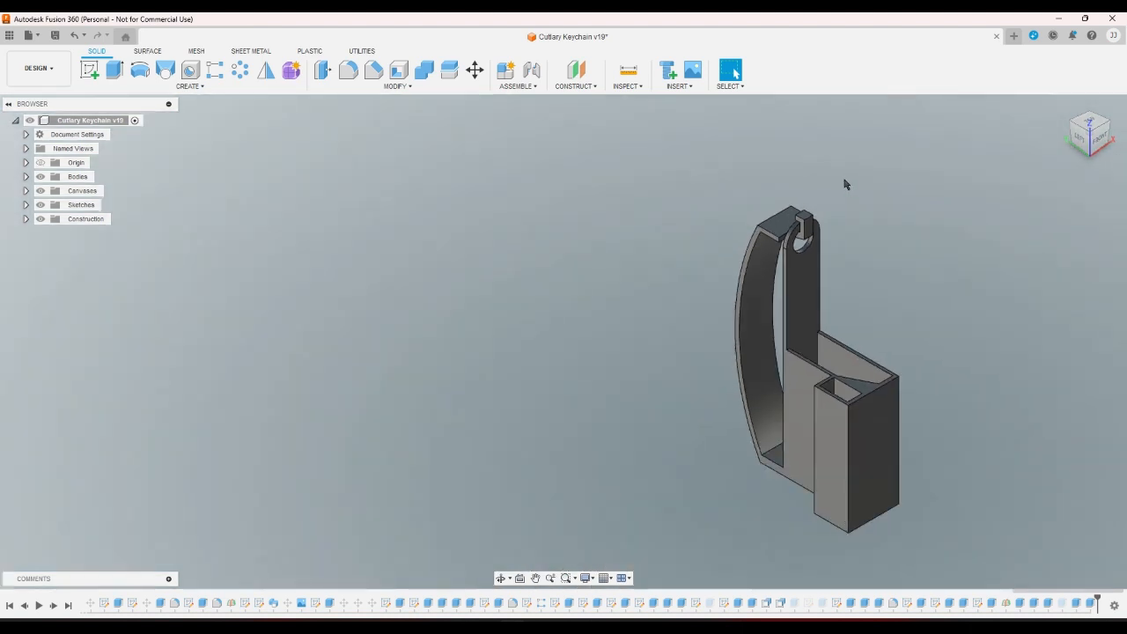
scroll(827, 175, "up", 1)
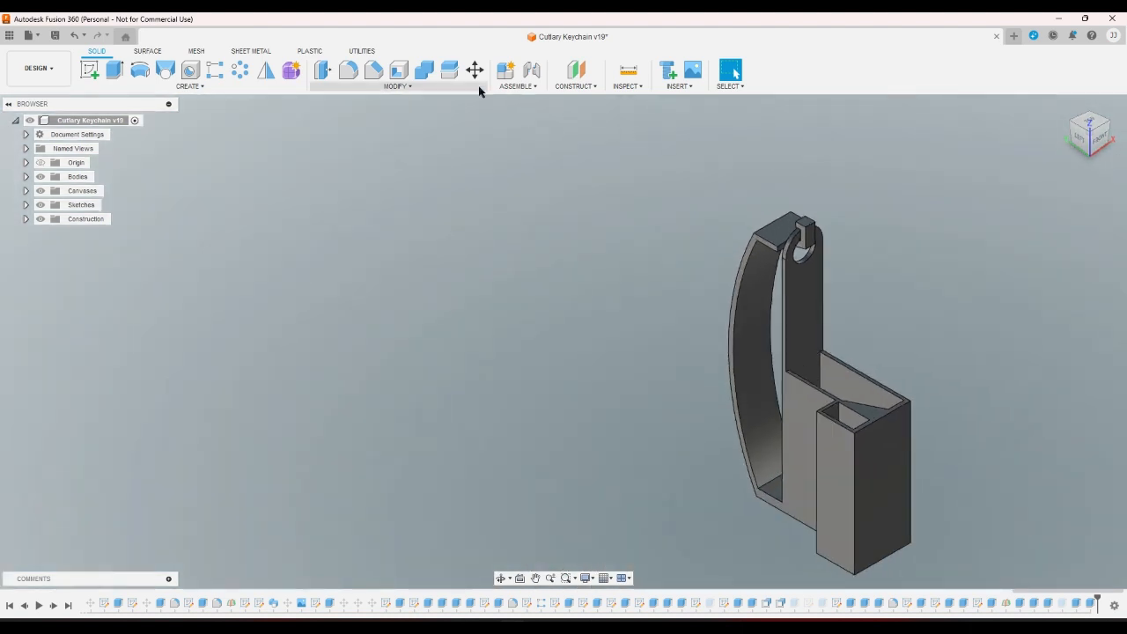
Fillet the two edges at the curved arm's bottom bend with a 7.50 mm radius.
left_click(349, 72)
scroll(728, 519, "up", 5)
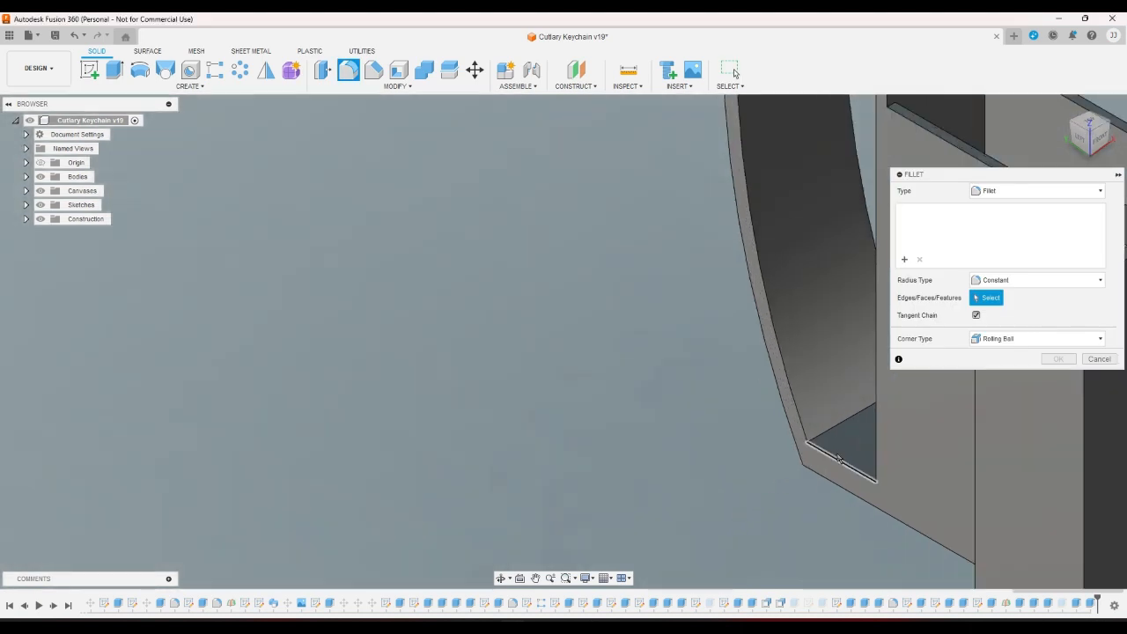
left_click(807, 459)
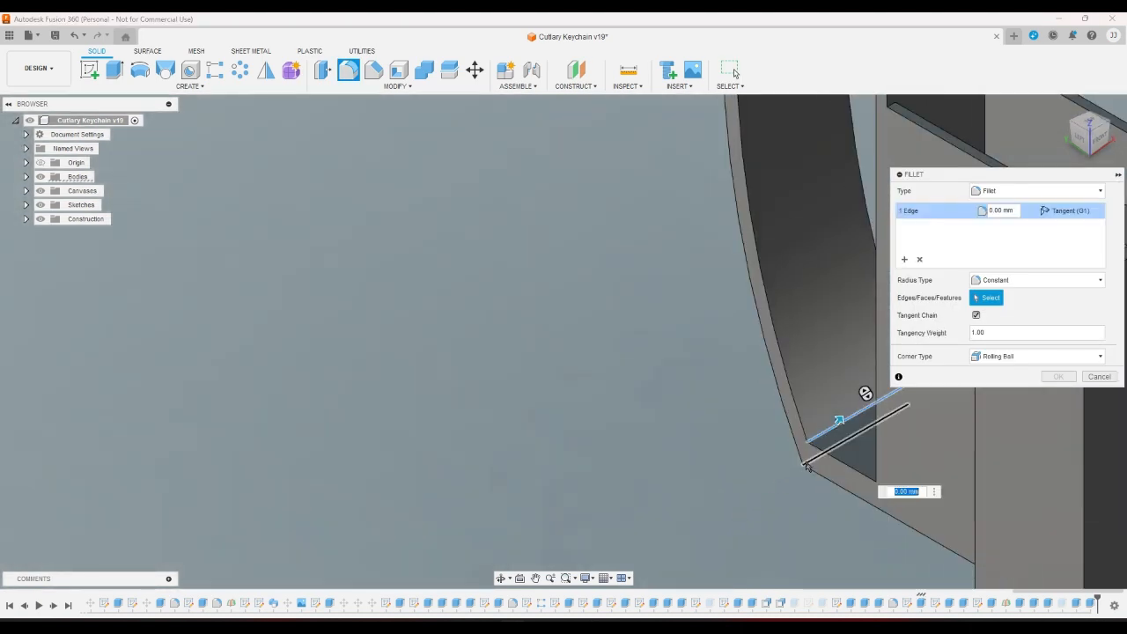
left_click(828, 434)
left_click(1080, 139)
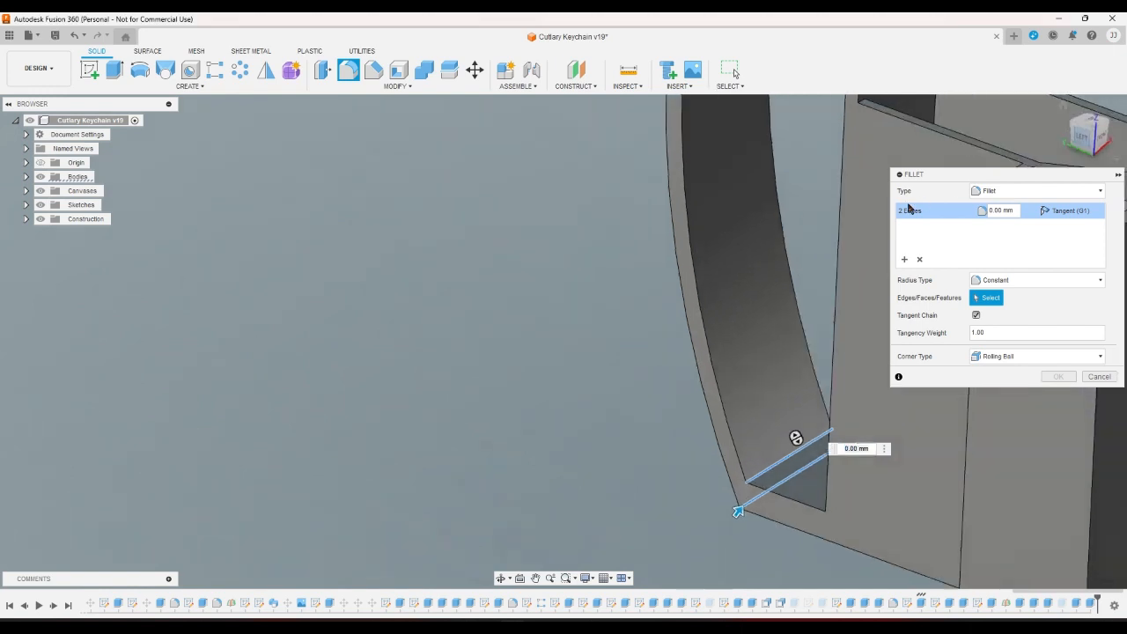
mouse_move(656, 473)
left_mouse_down()
mouse_move(671, 469)
mouse_move(658, 469)
left_mouse_up()
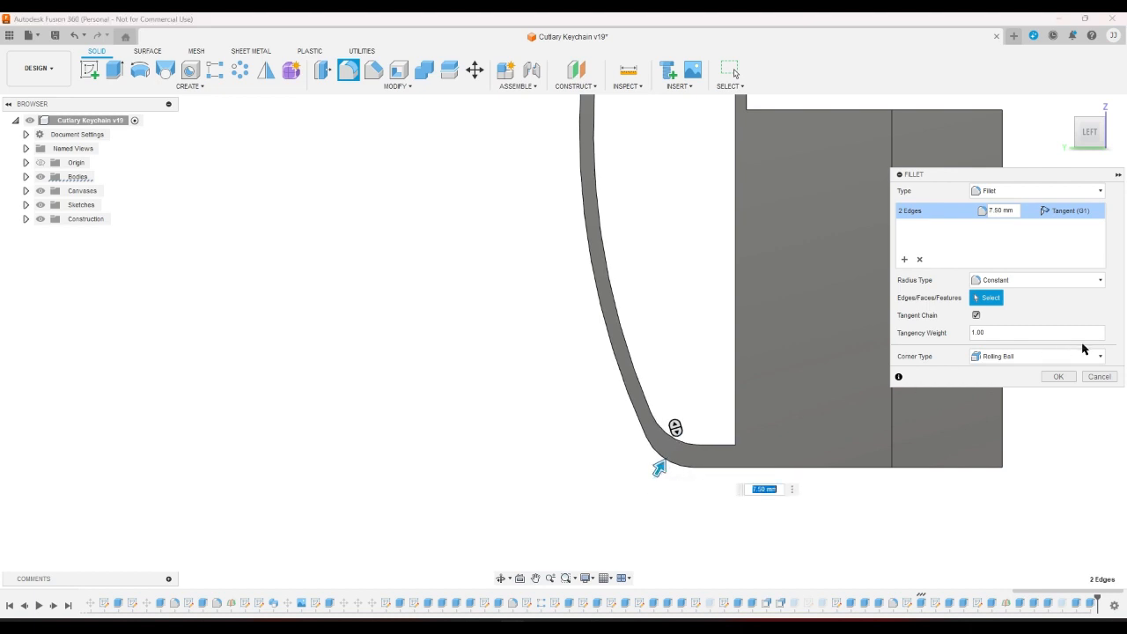
left_click(1059, 377)
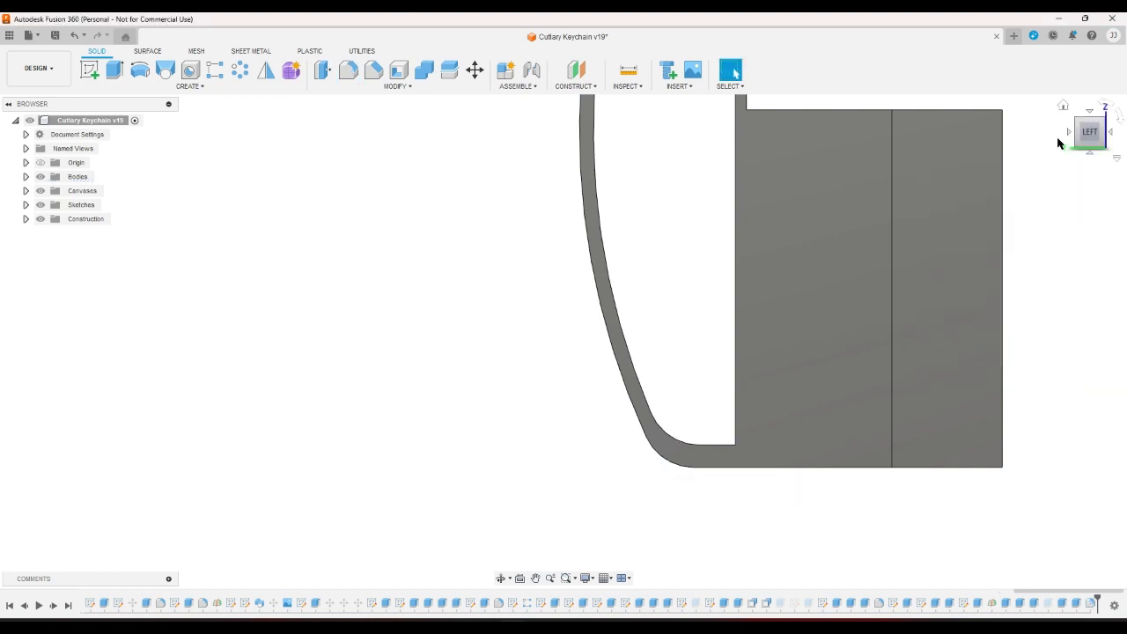
left_click(1062, 107)
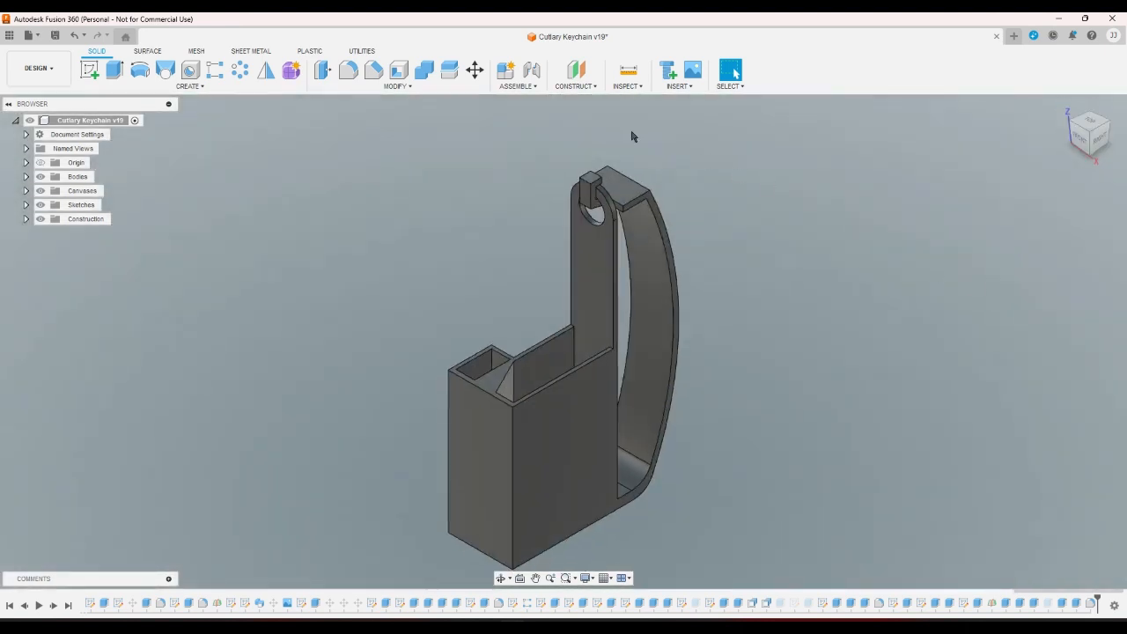
Edit the arm fillet's radius and add the clip's top edge and the arm's top edge, four edges total.
double_click(1089, 604)
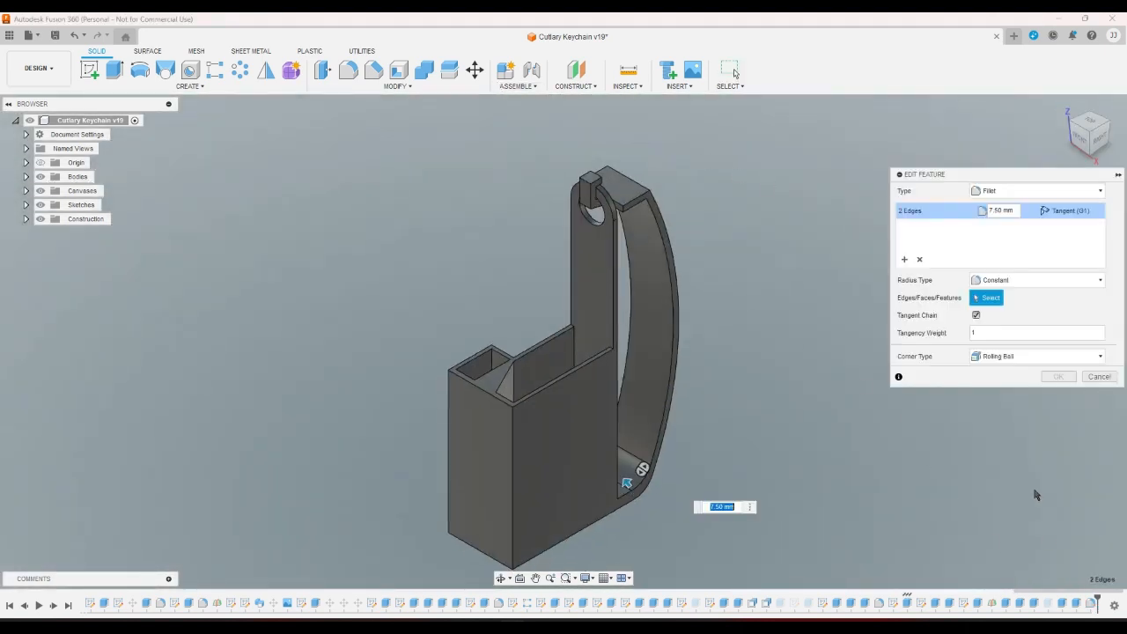
left_click(997, 212)
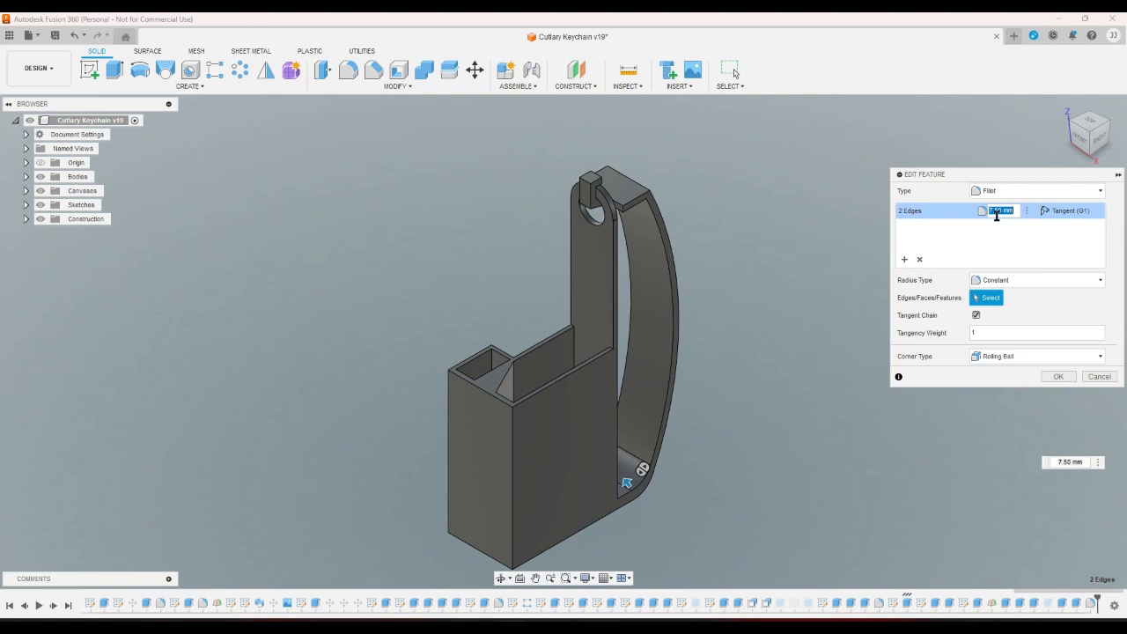
type("0")
left_click(1110, 125)
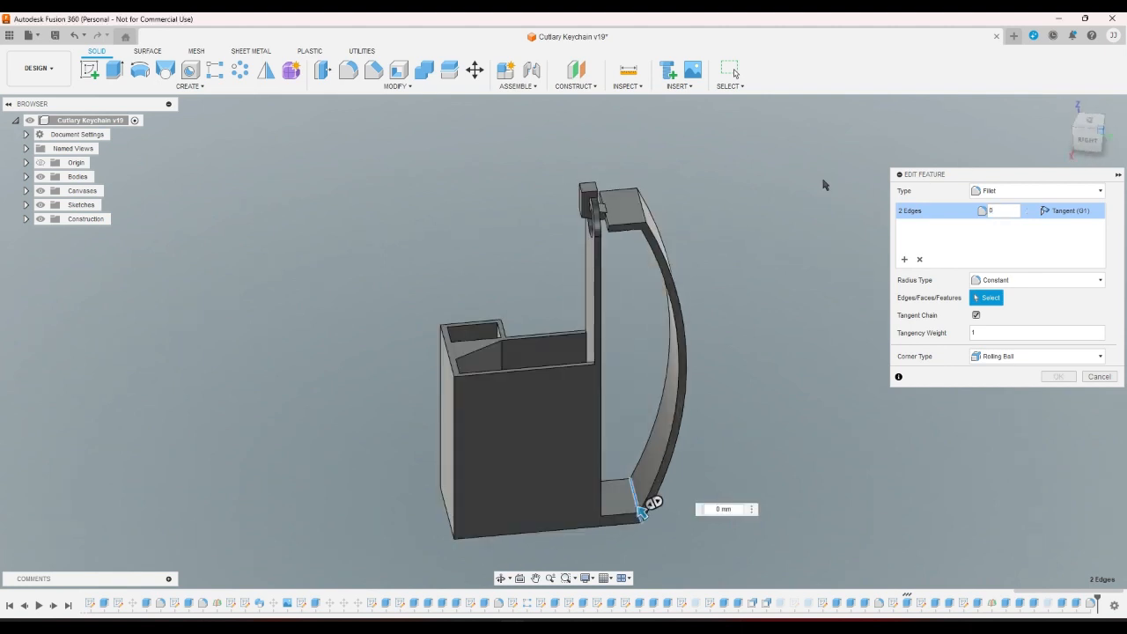
scroll(537, 238, "up", 5)
left_click(562, 282)
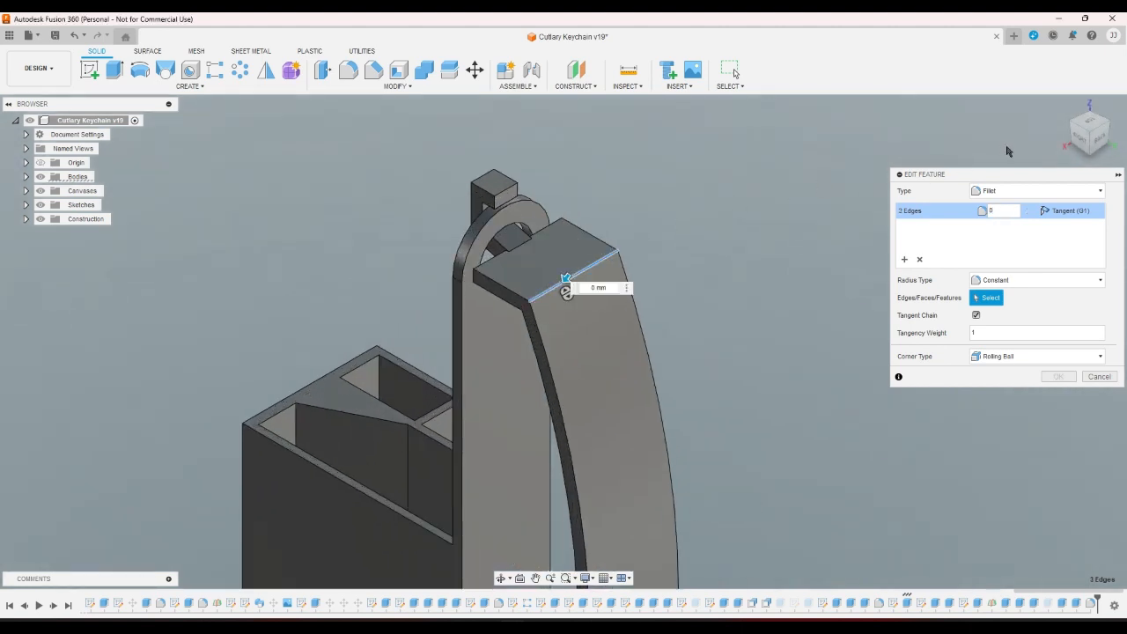
left_click(1072, 146)
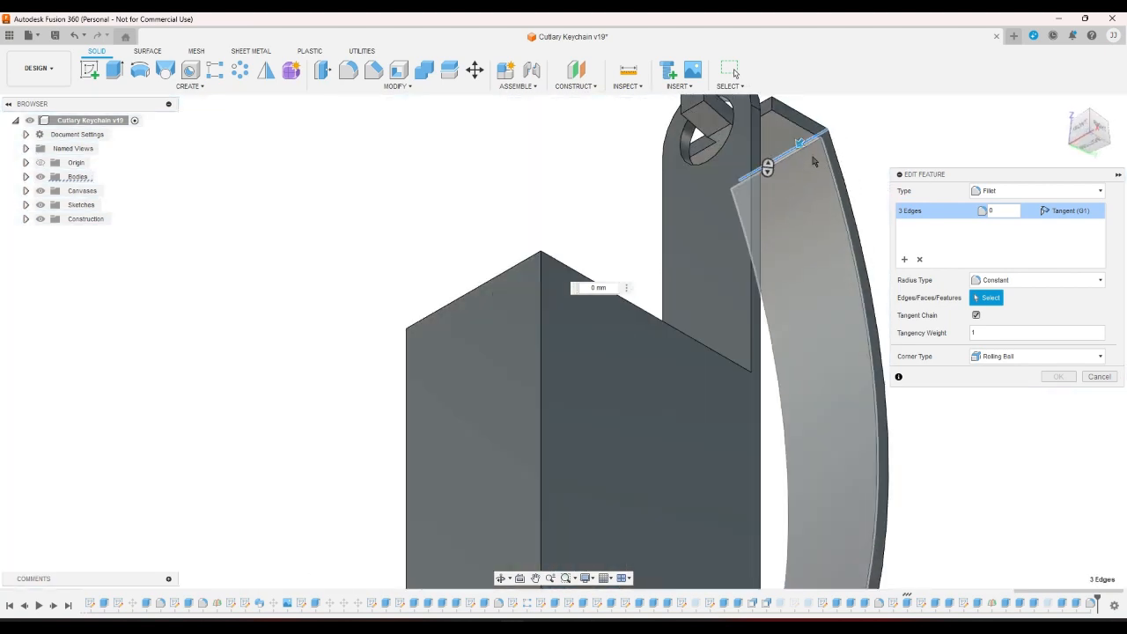
left_click(811, 147)
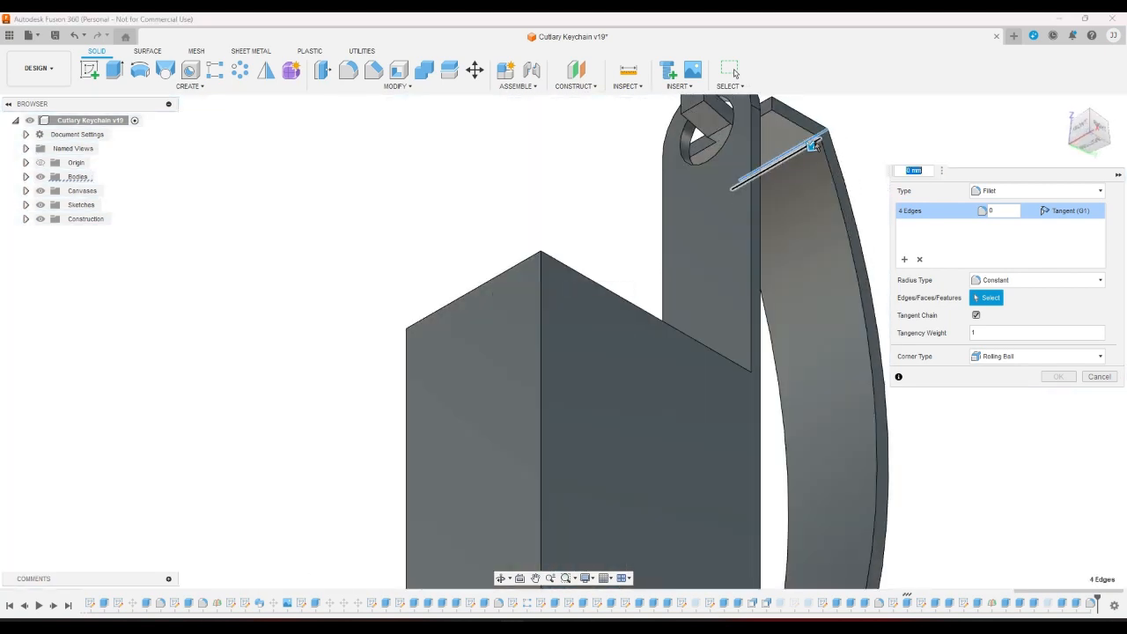
left_click(992, 211)
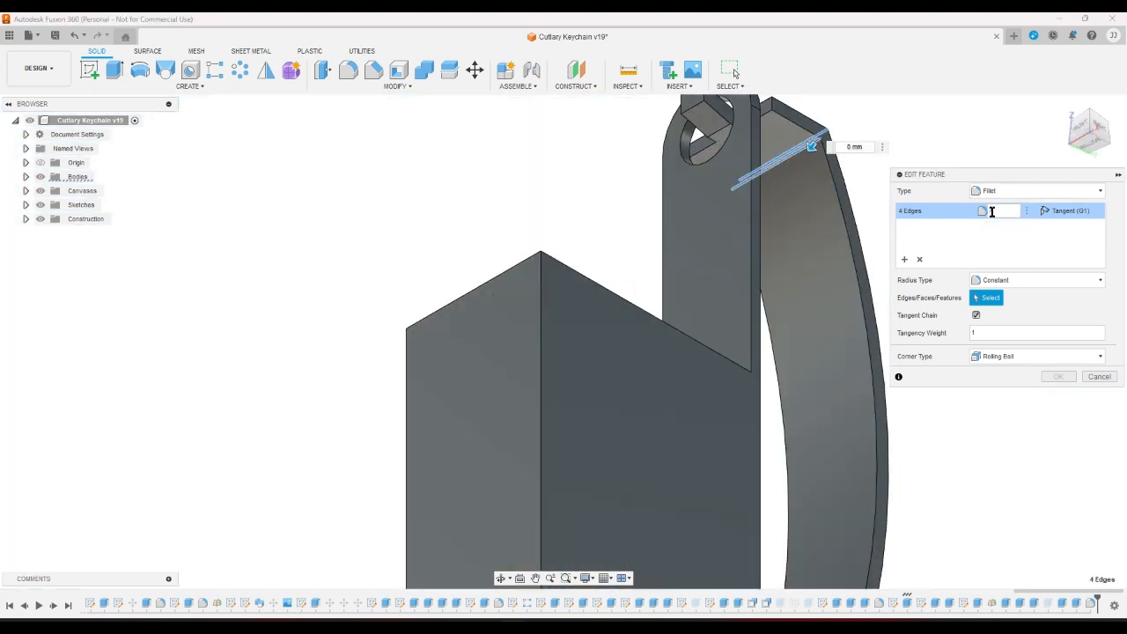
key("Return")
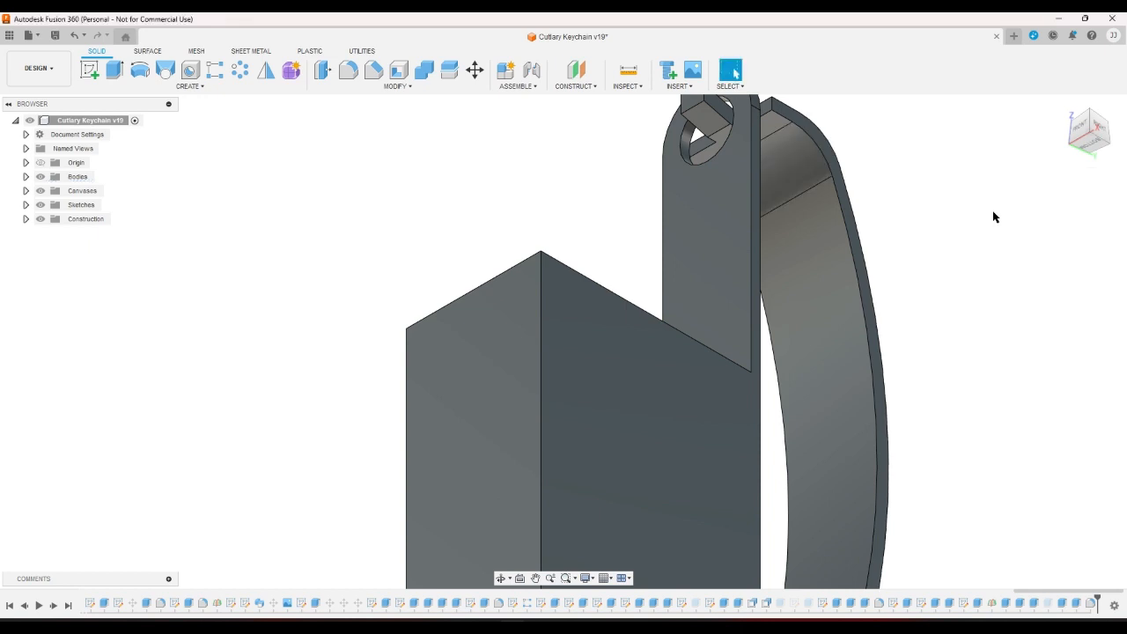
left_click(1103, 131)
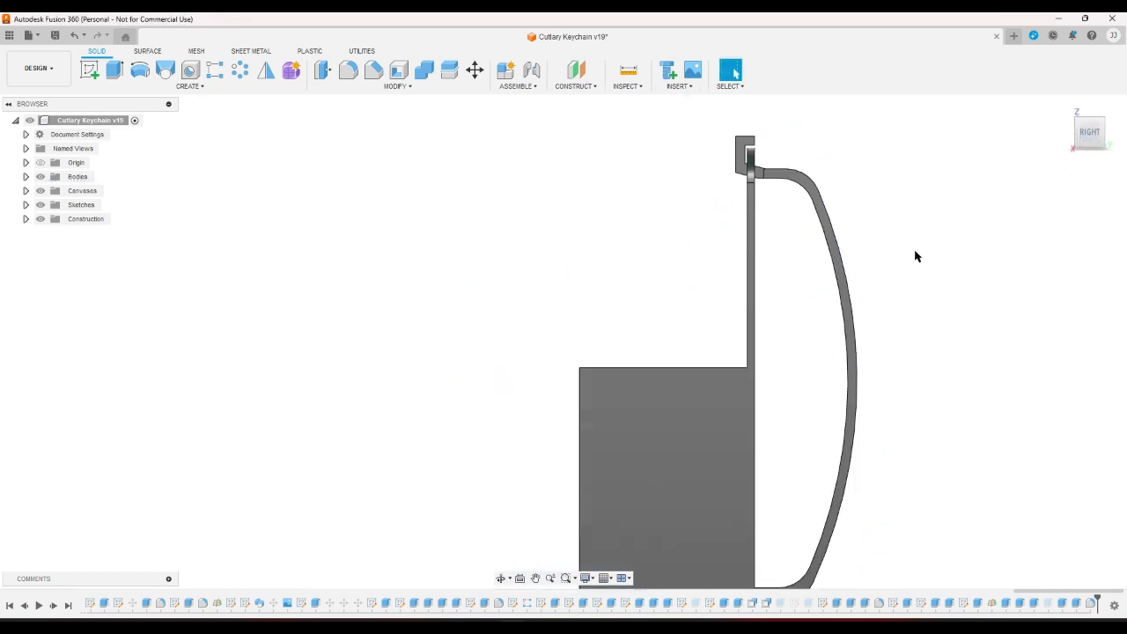
scroll(857, 190, "up", 6)
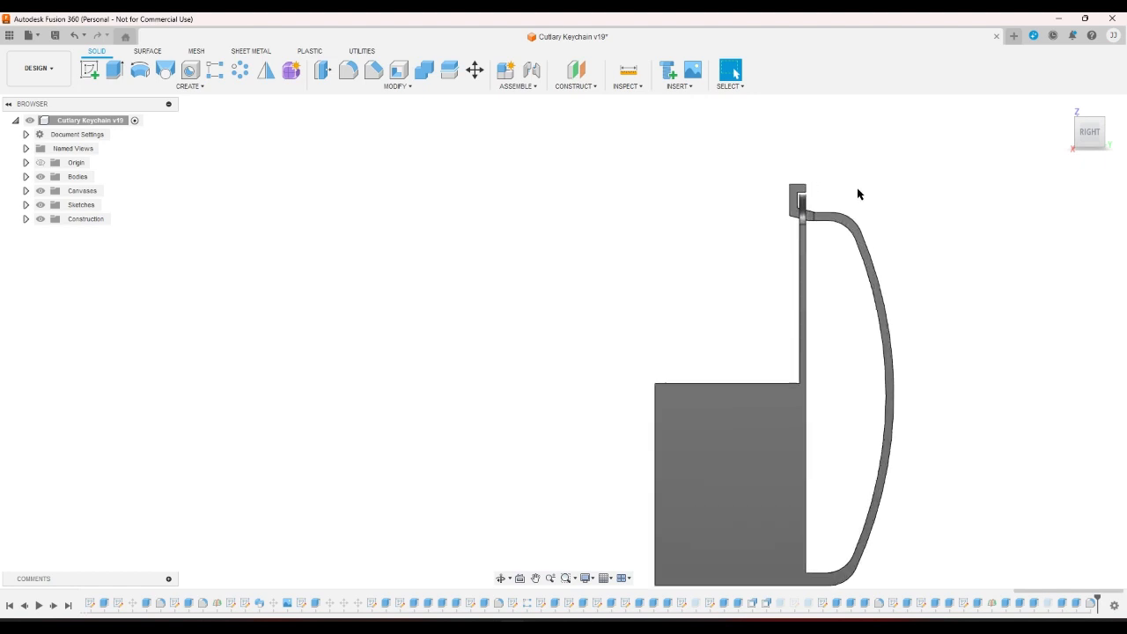
Start a new fillet and select the hook arm's two edge loops and its top-corner edges.
left_click(347, 72)
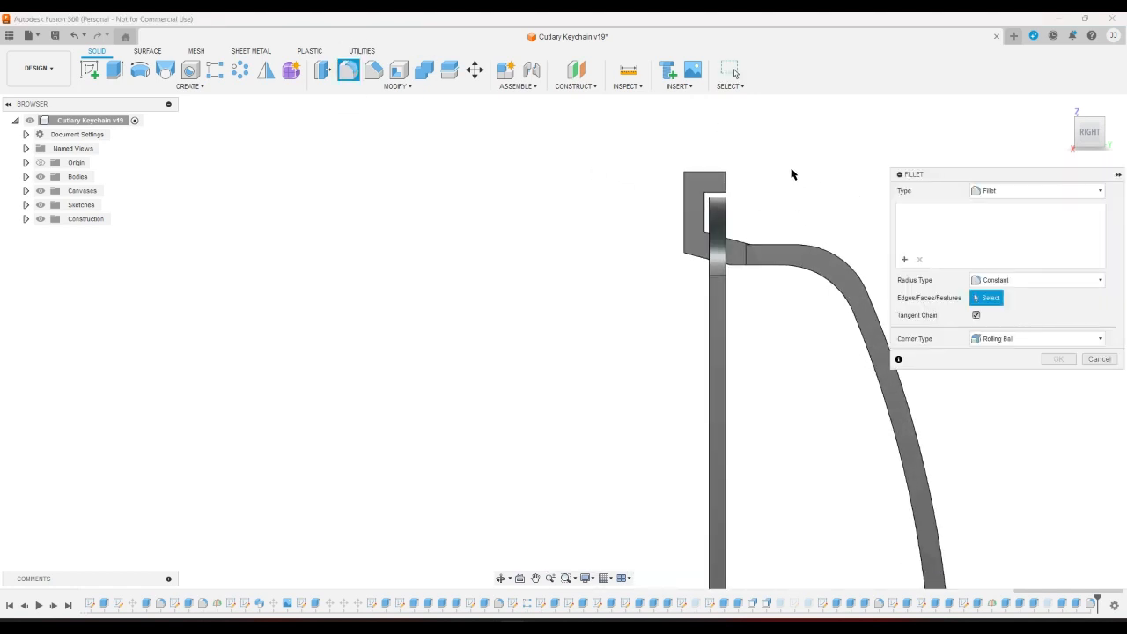
left_click(1076, 120)
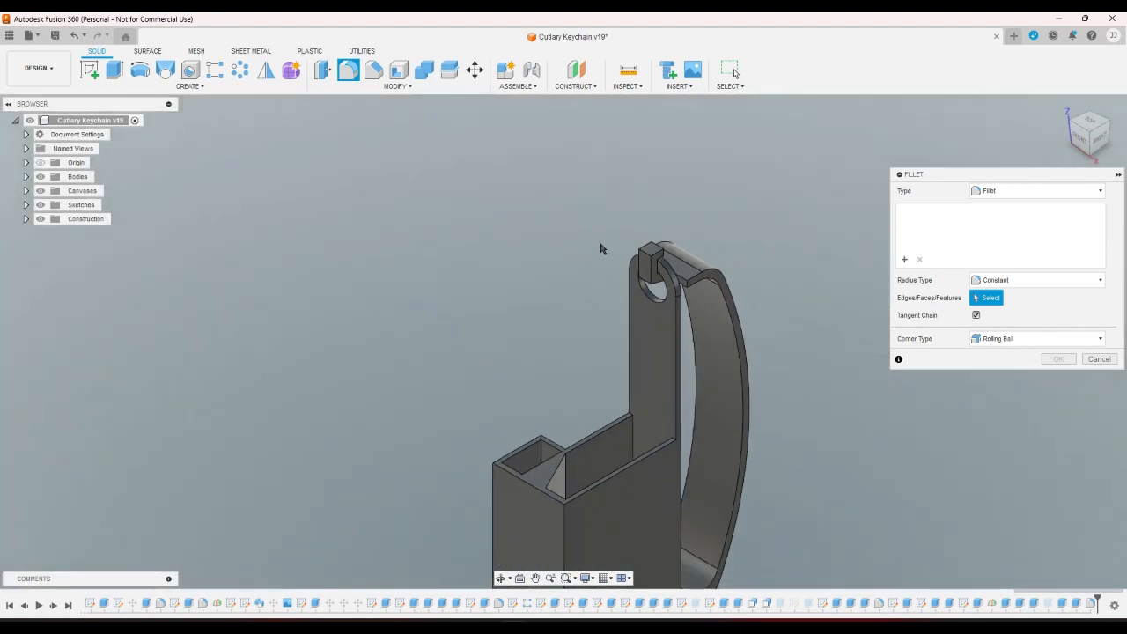
left_click(720, 280)
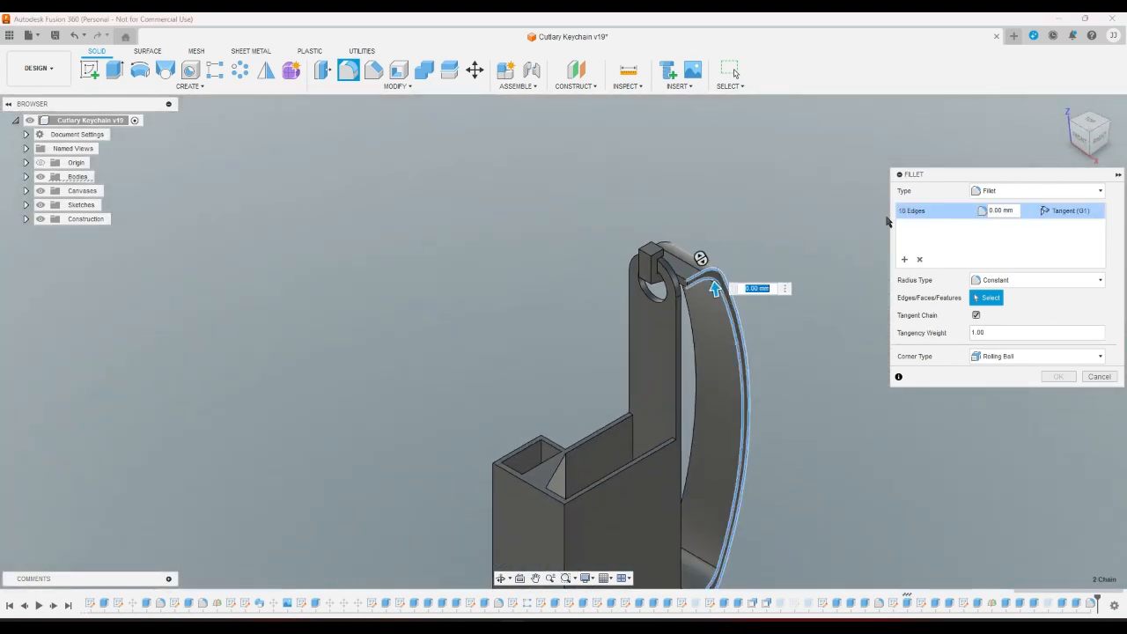
left_click(1088, 113)
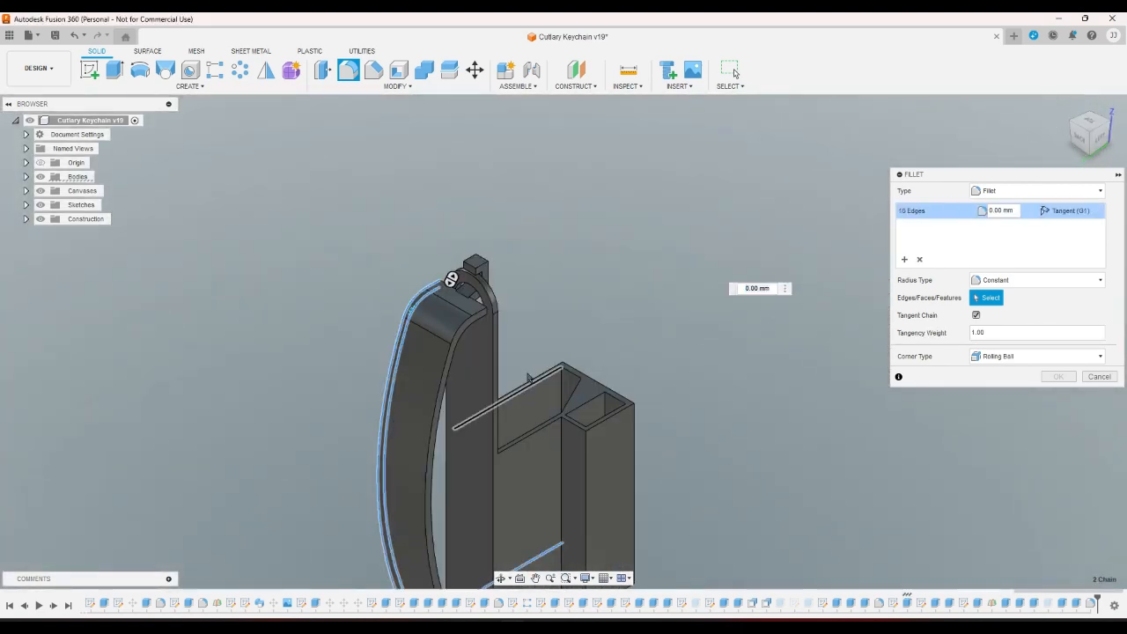
scroll(481, 321, "up", 5)
left_click(491, 310)
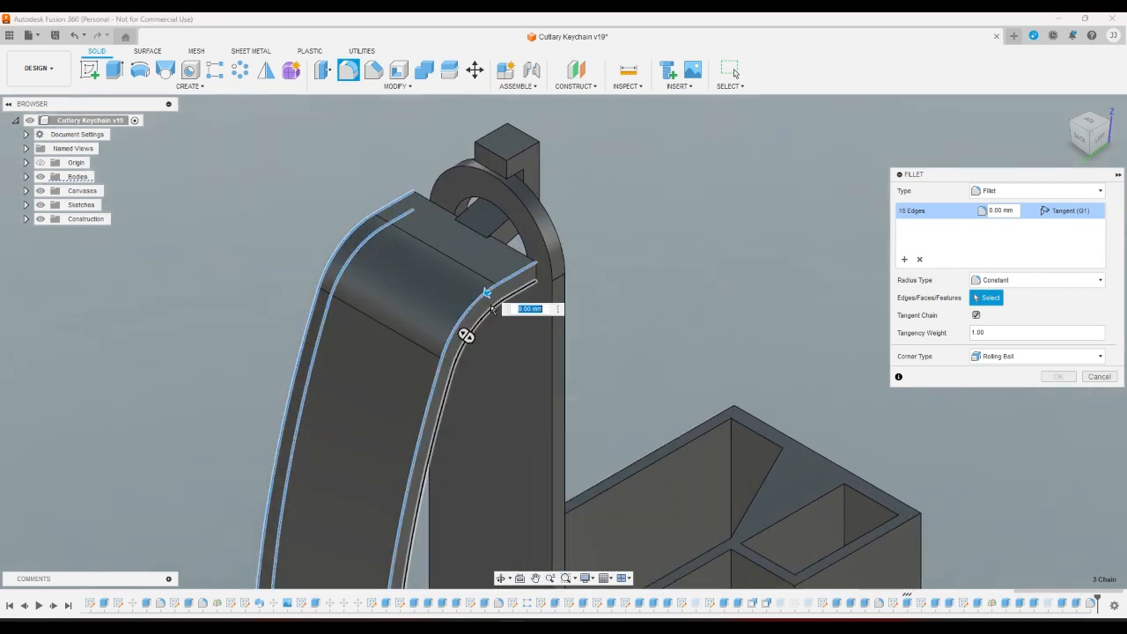
left_click(535, 263)
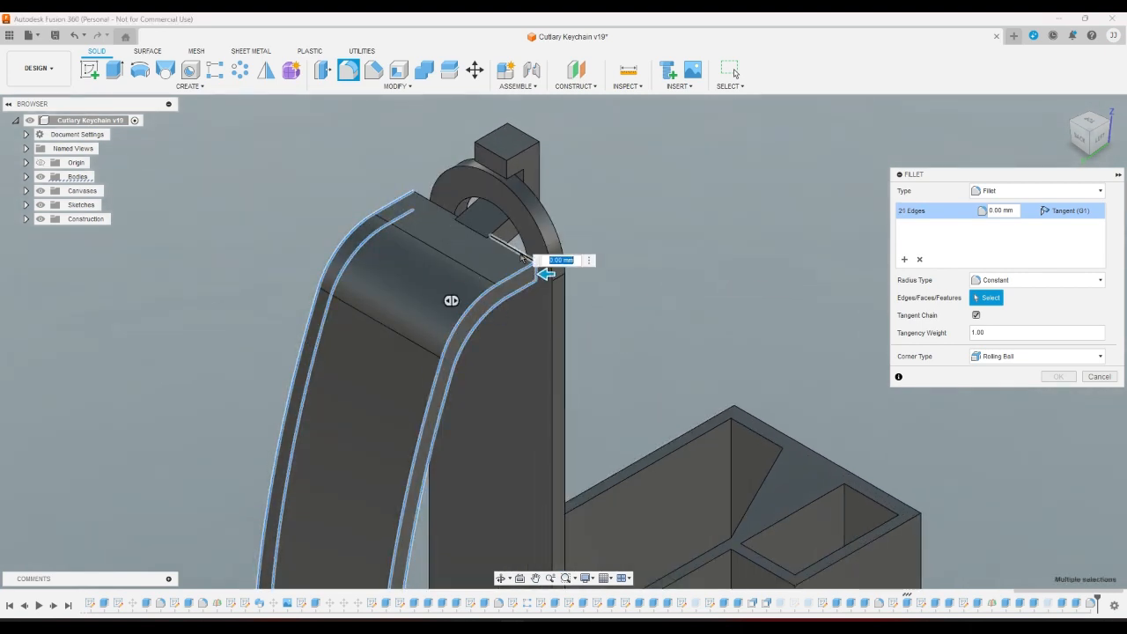
left_click(425, 208)
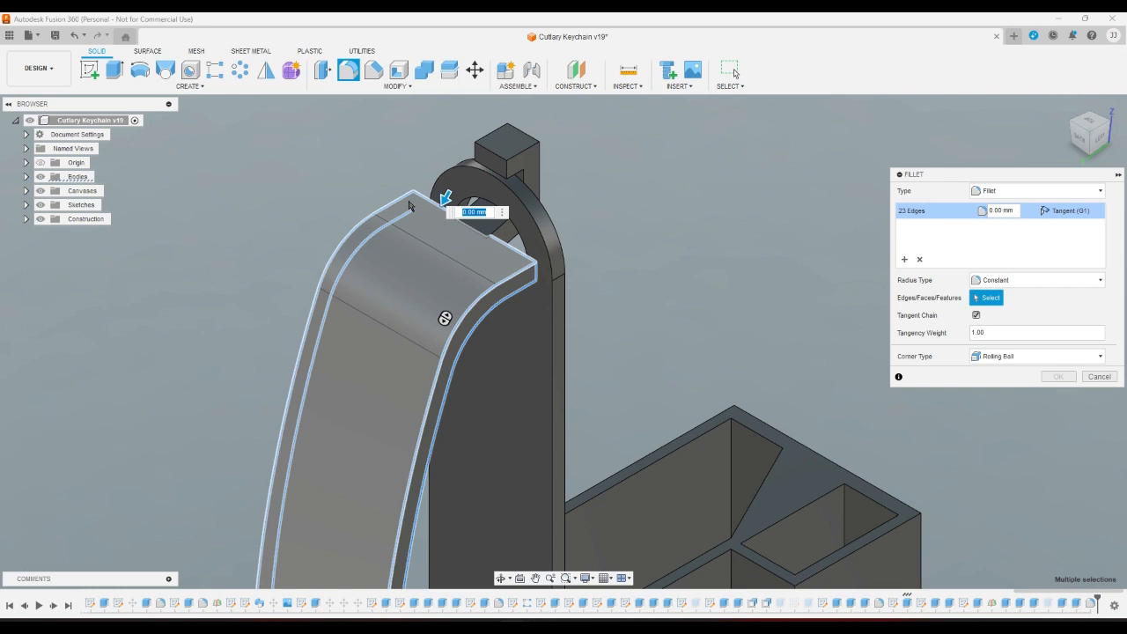
left_click(514, 265)
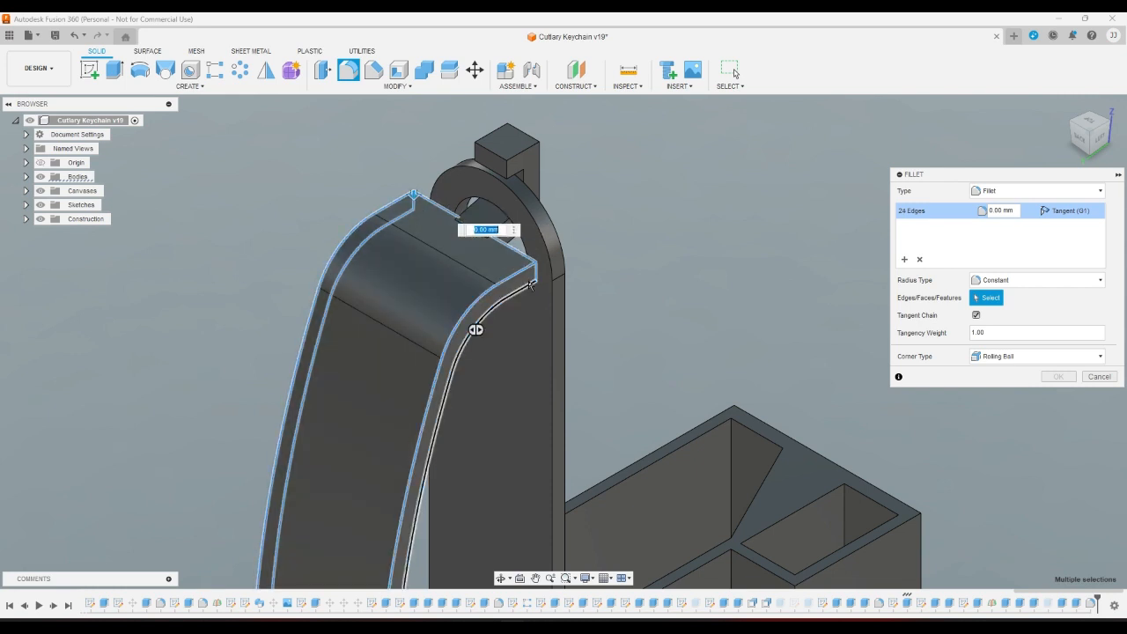
left_click(530, 284)
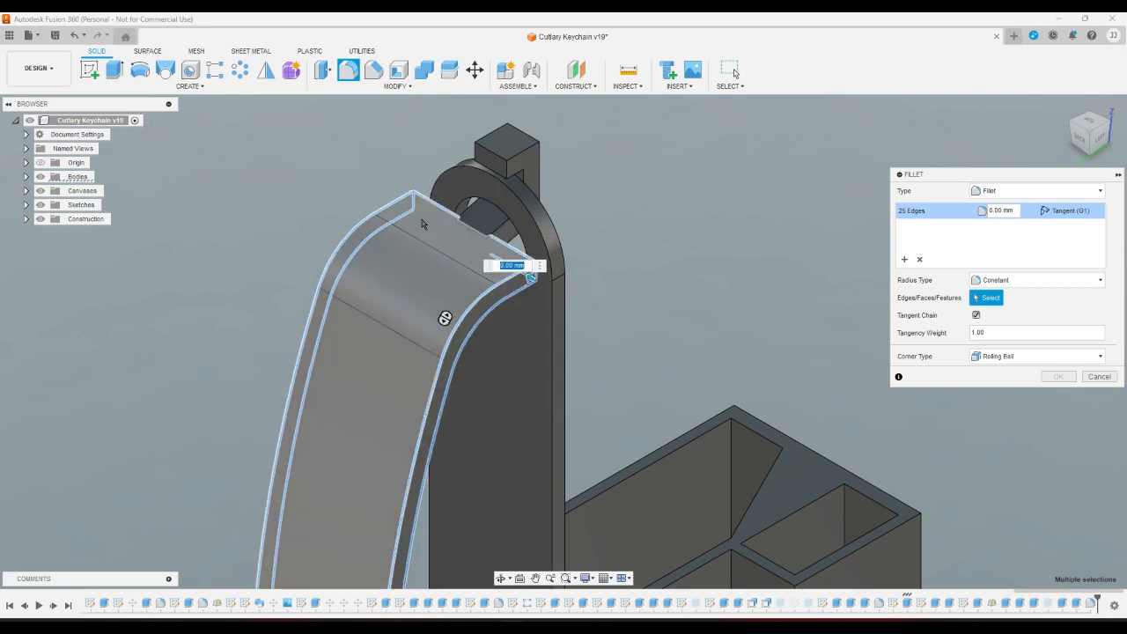
left_click(422, 224)
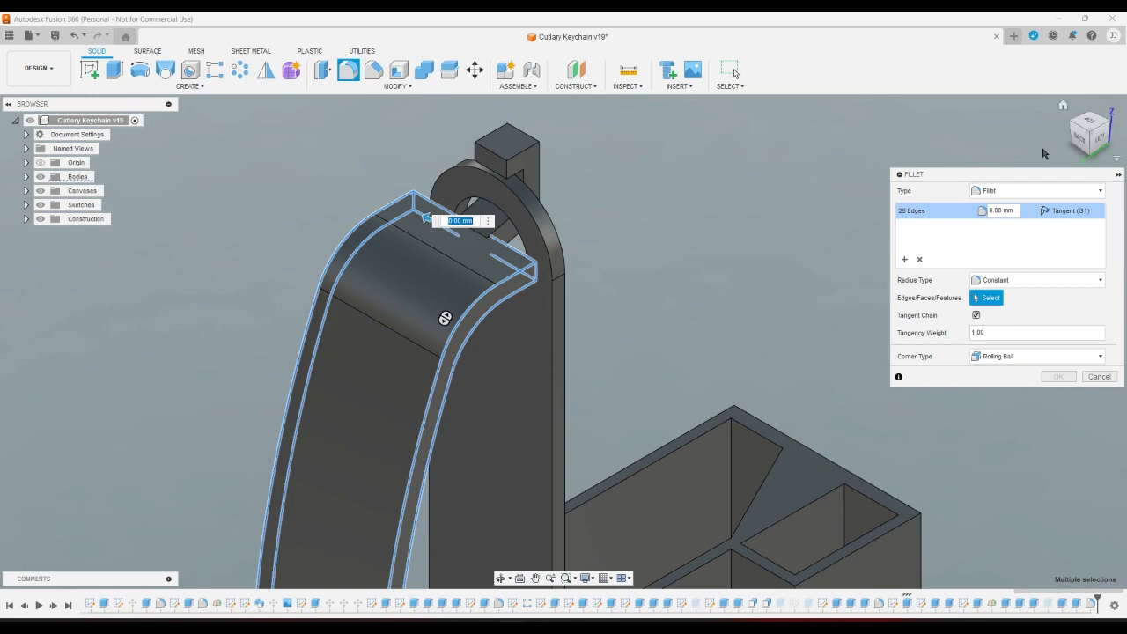
Add the joint's top edges and the back wall's vertical edges, reaching 34 selected edges.
left_click(1106, 131)
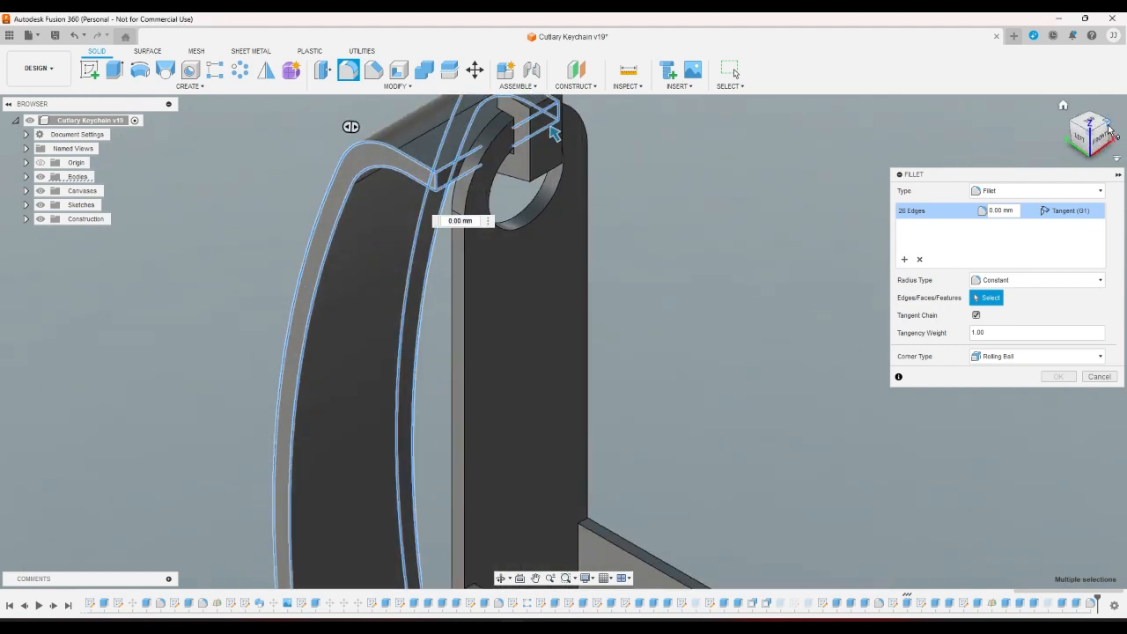
left_click(1089, 159)
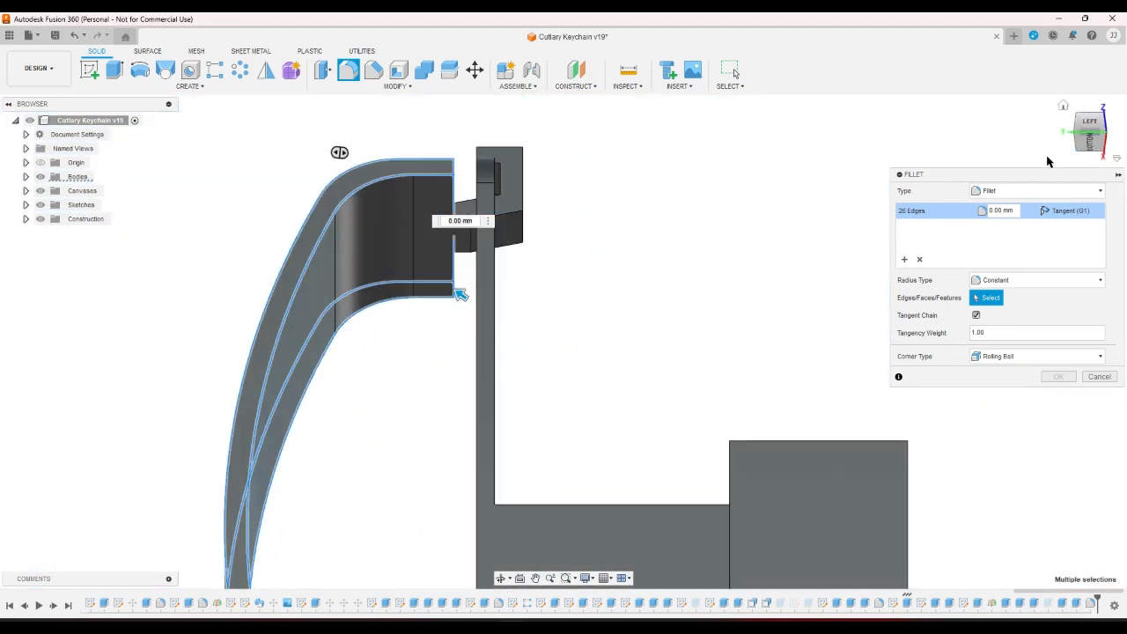
left_click(1090, 143)
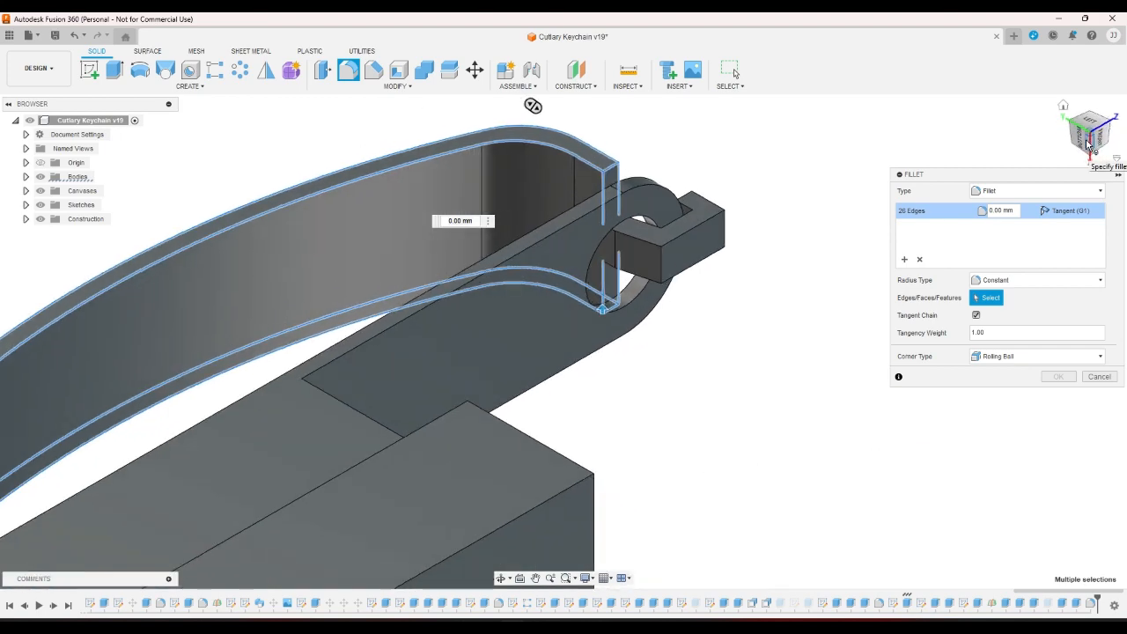
scroll(785, 244, "down", 5)
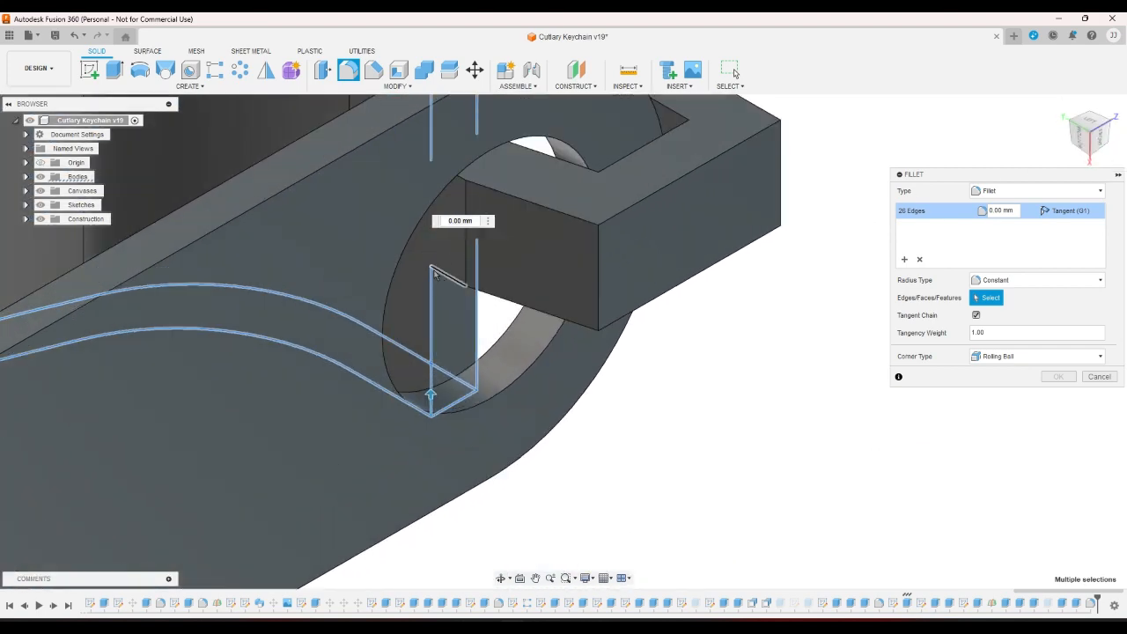
left_click(442, 266)
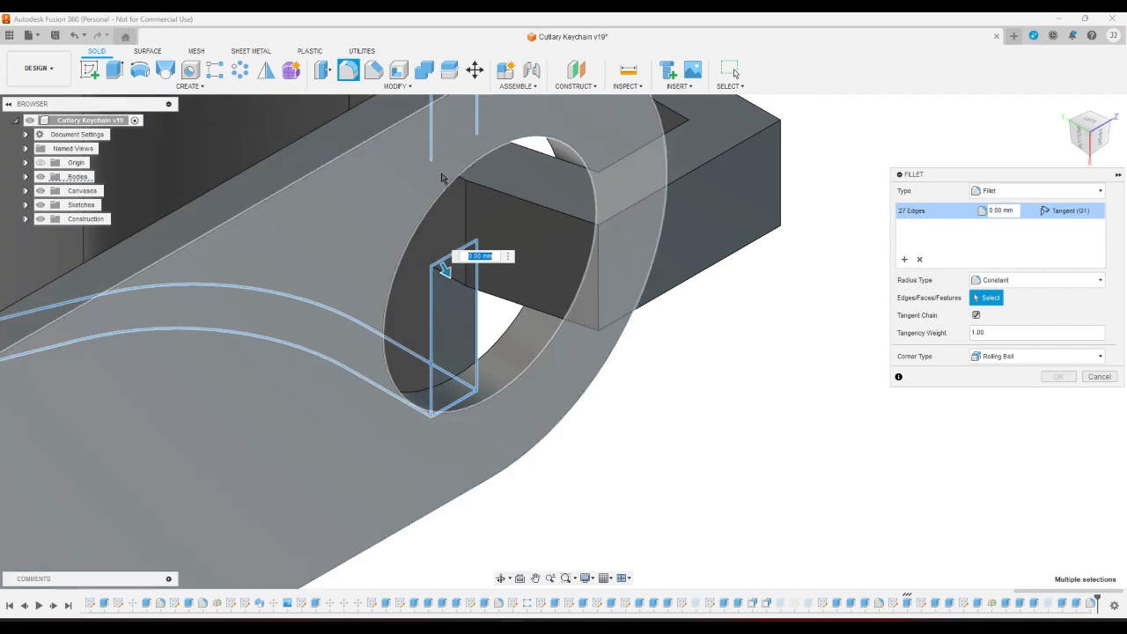
left_click(1075, 124)
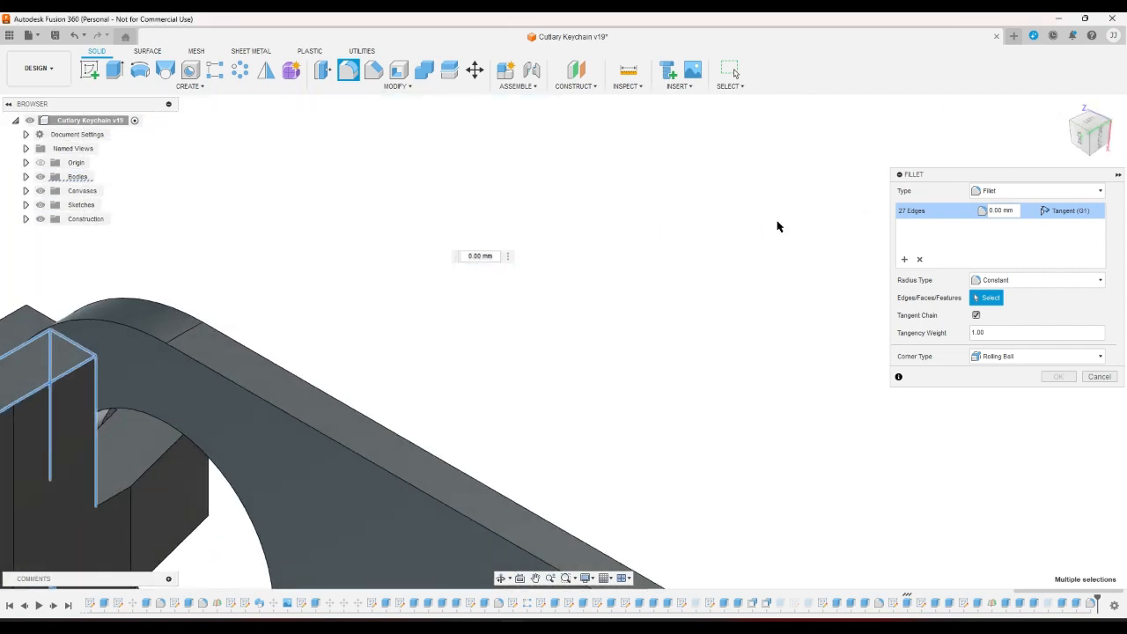
left_click(185, 449)
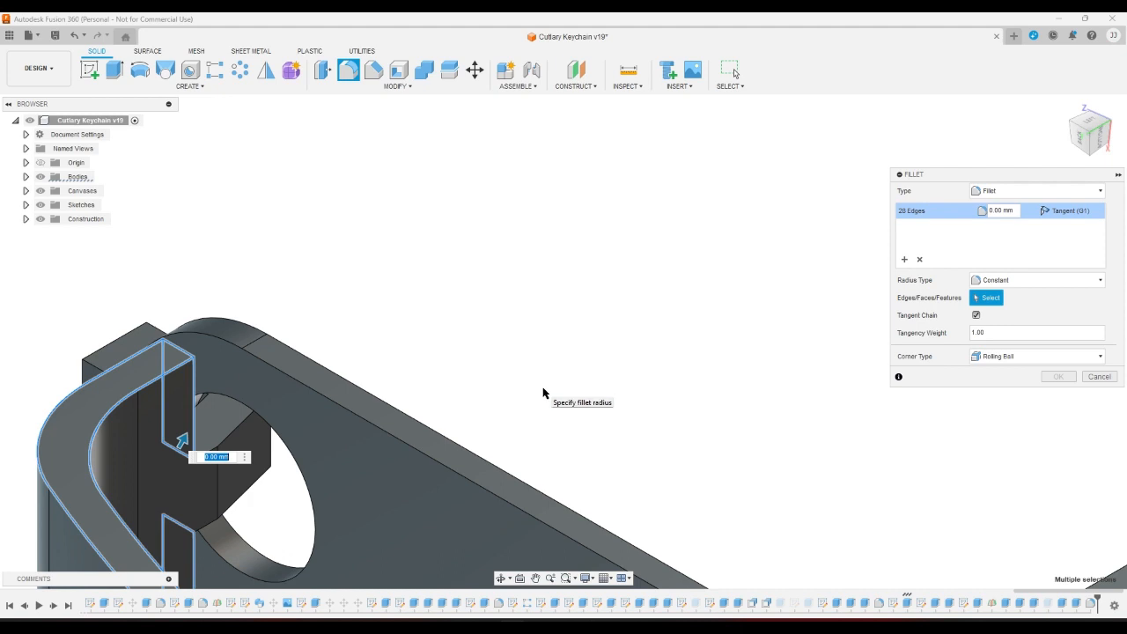
left_click(1099, 131)
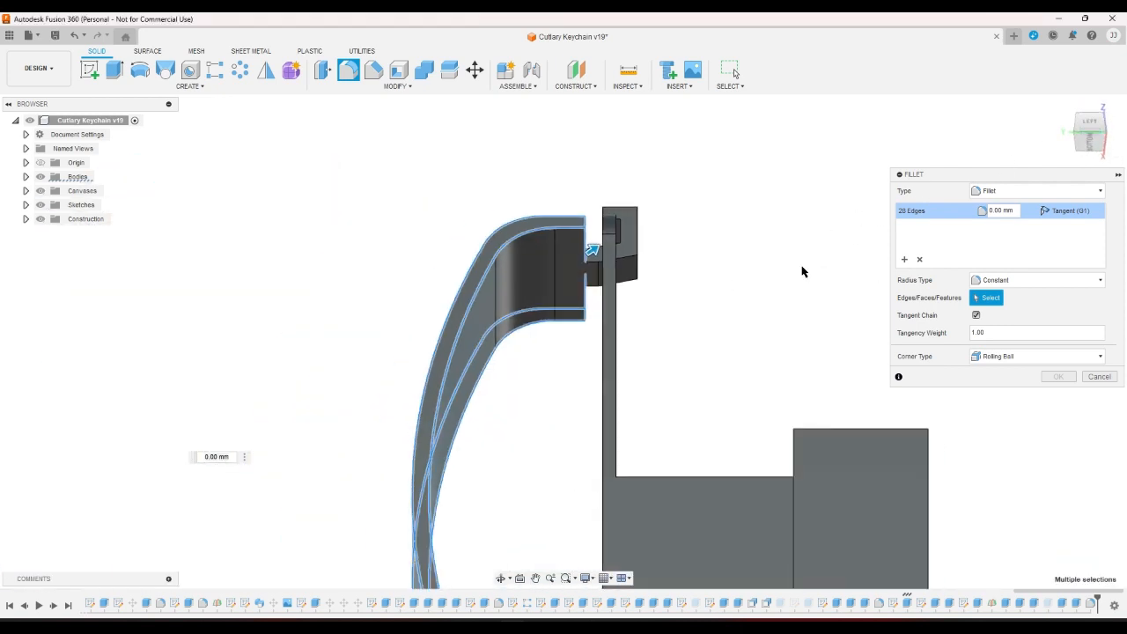
scroll(800, 272, "down", 4)
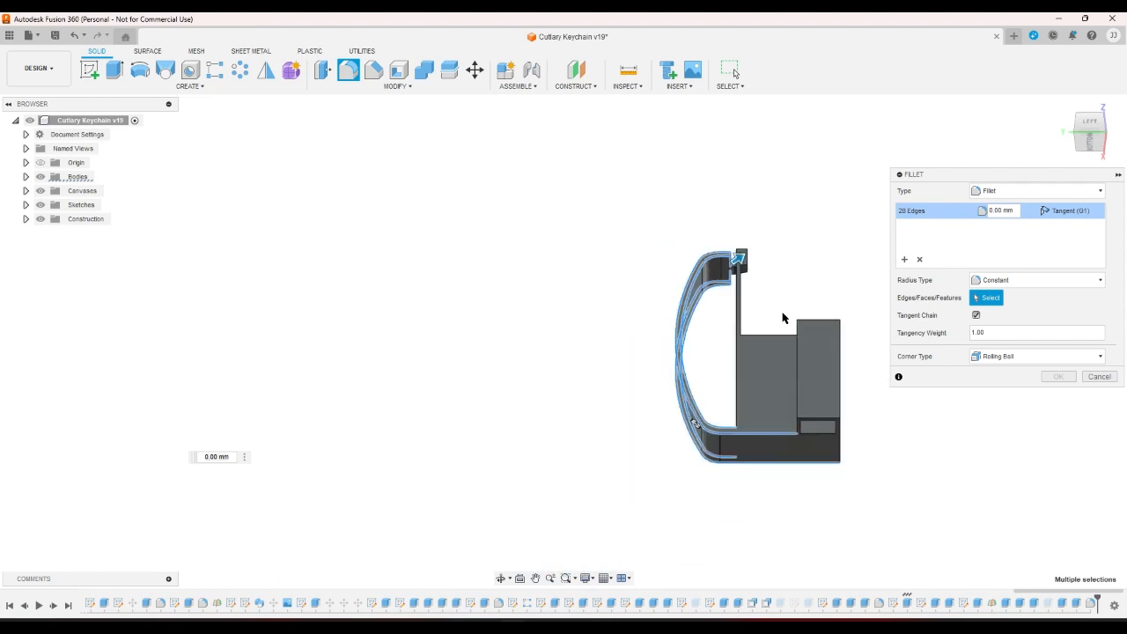
scroll(783, 317, "up", 8)
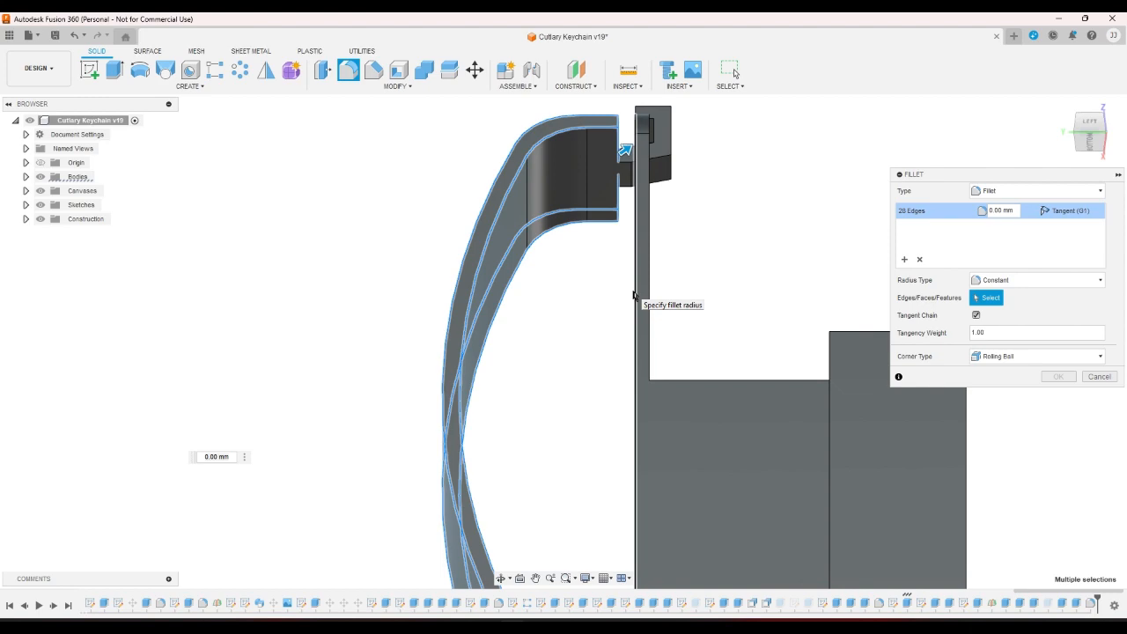
left_click(634, 295)
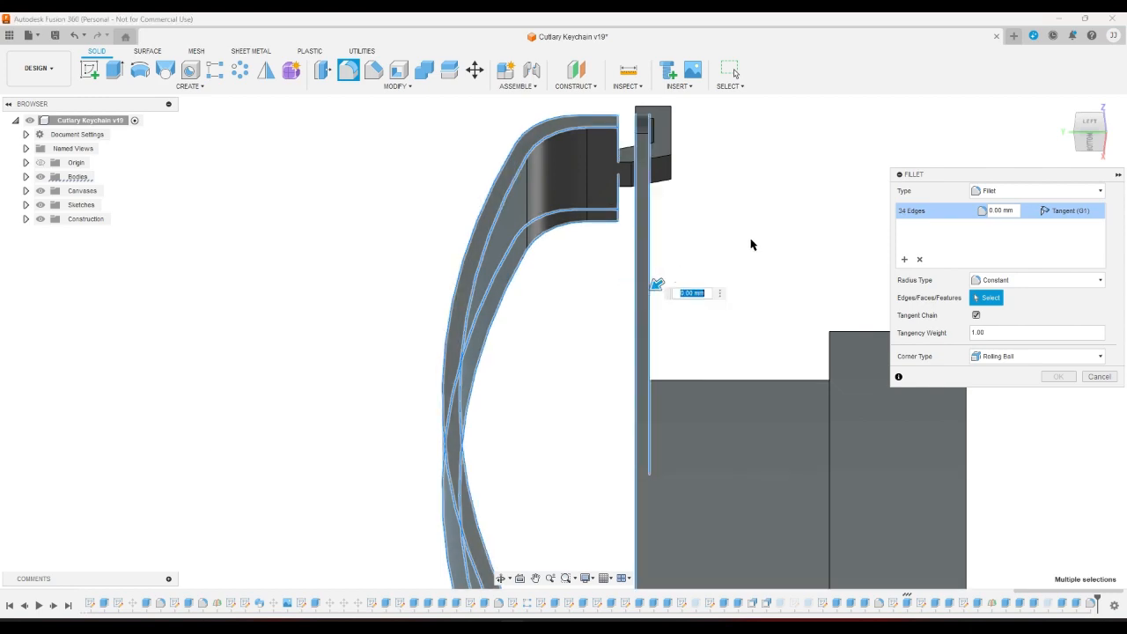
left_click(1063, 108)
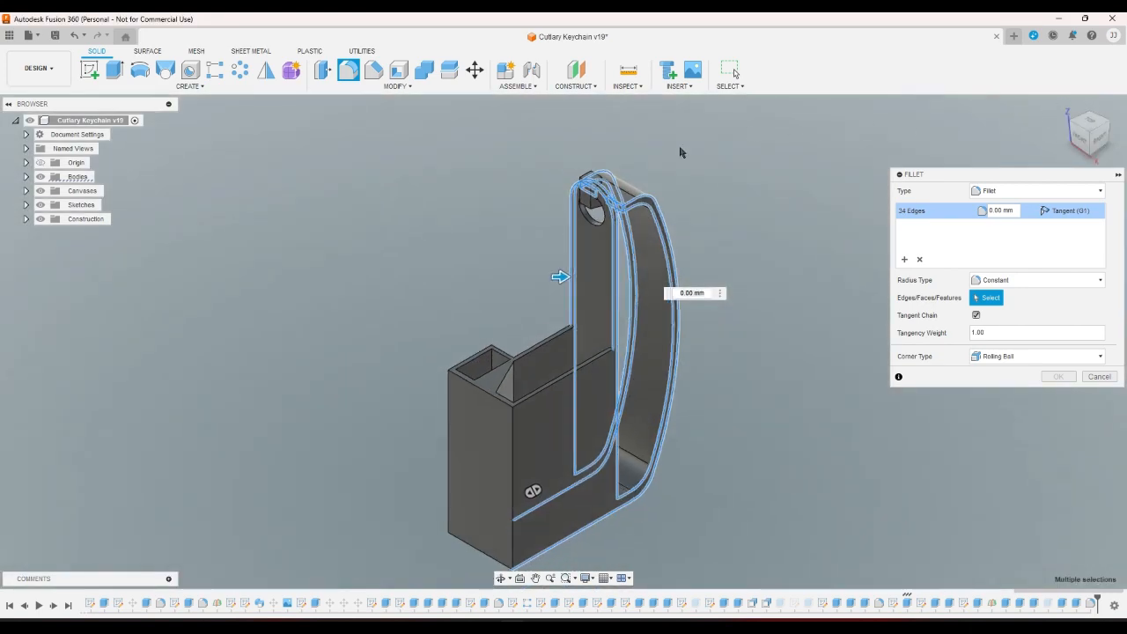
scroll(614, 129, "up", 5)
Add the small block's top, vertical and lower slanted edges to the fillet.
scroll(604, 184, "up", 5)
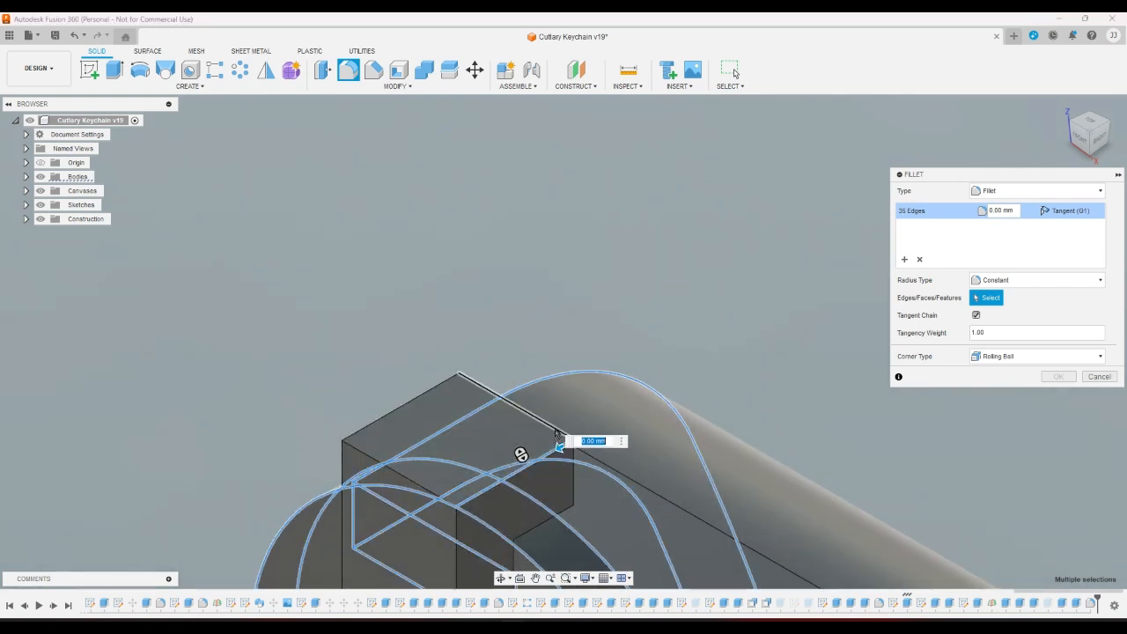
left_click(519, 453)
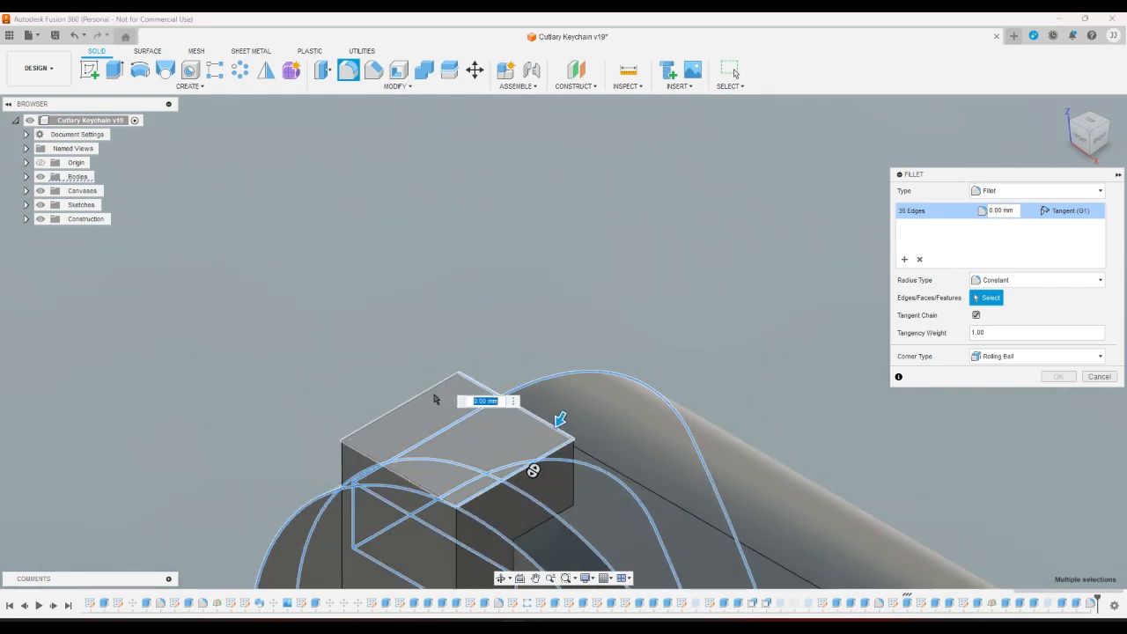
left_click(366, 454)
left_click(342, 459)
left_click(453, 527)
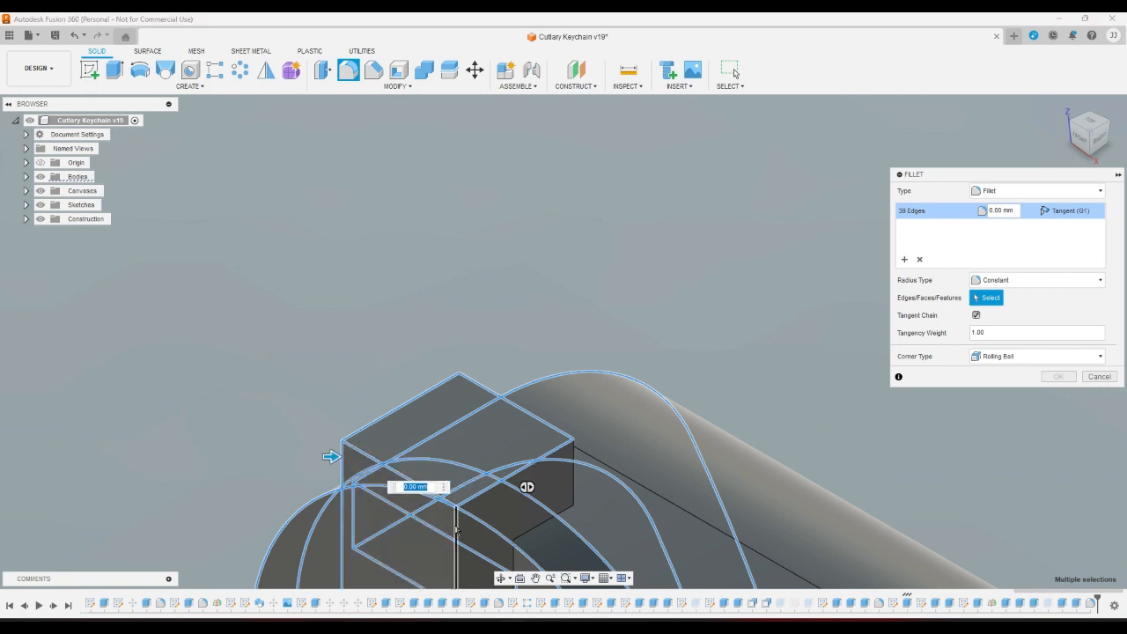
left_click(574, 483)
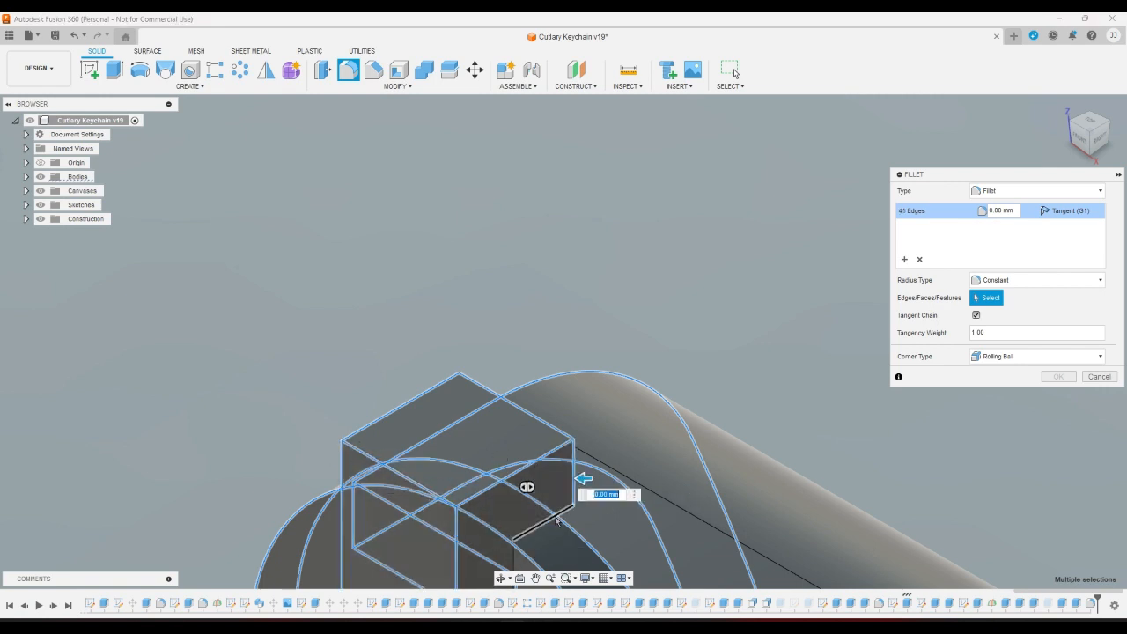
left_click(551, 518)
left_click(513, 556)
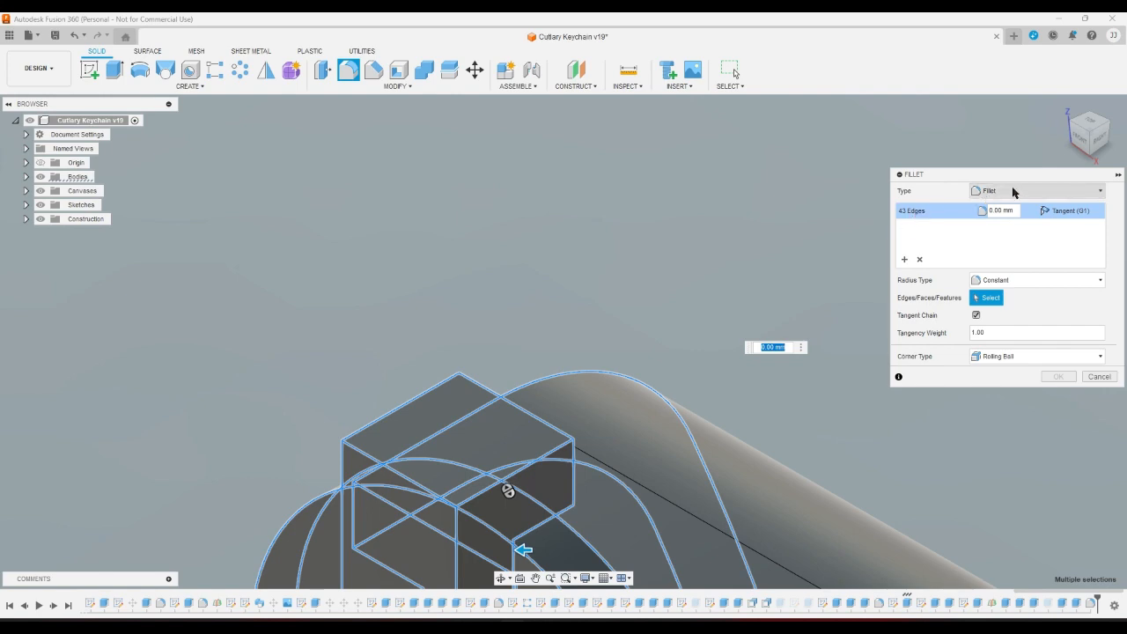
Add two box edges at the hook joint to the fillet.
left_click(1107, 151)
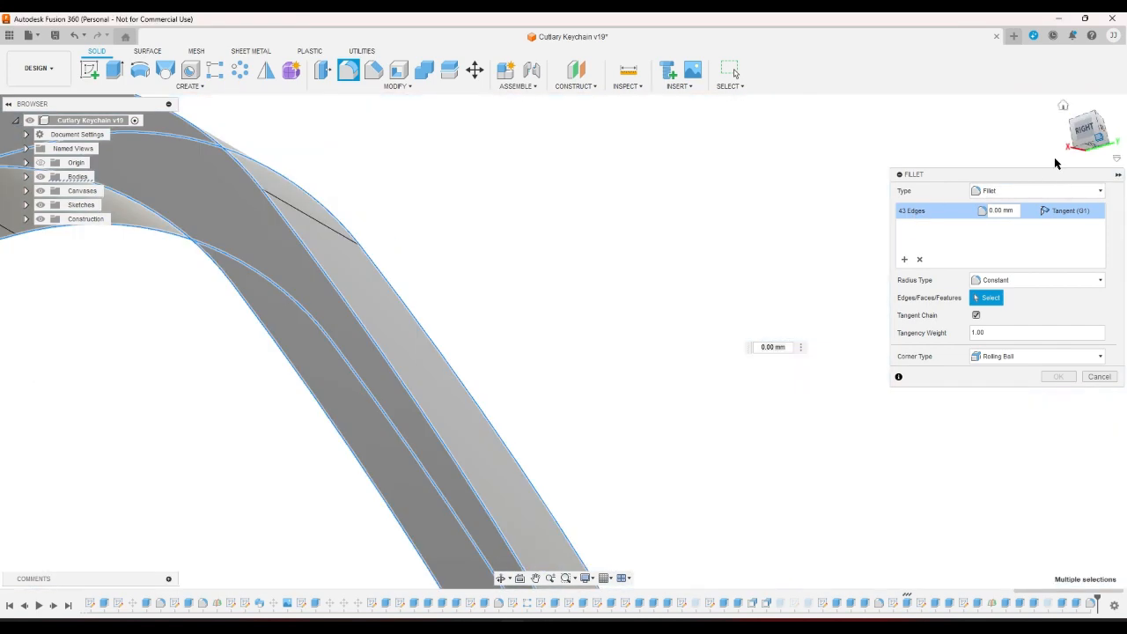
scroll(321, 220, "up", 10)
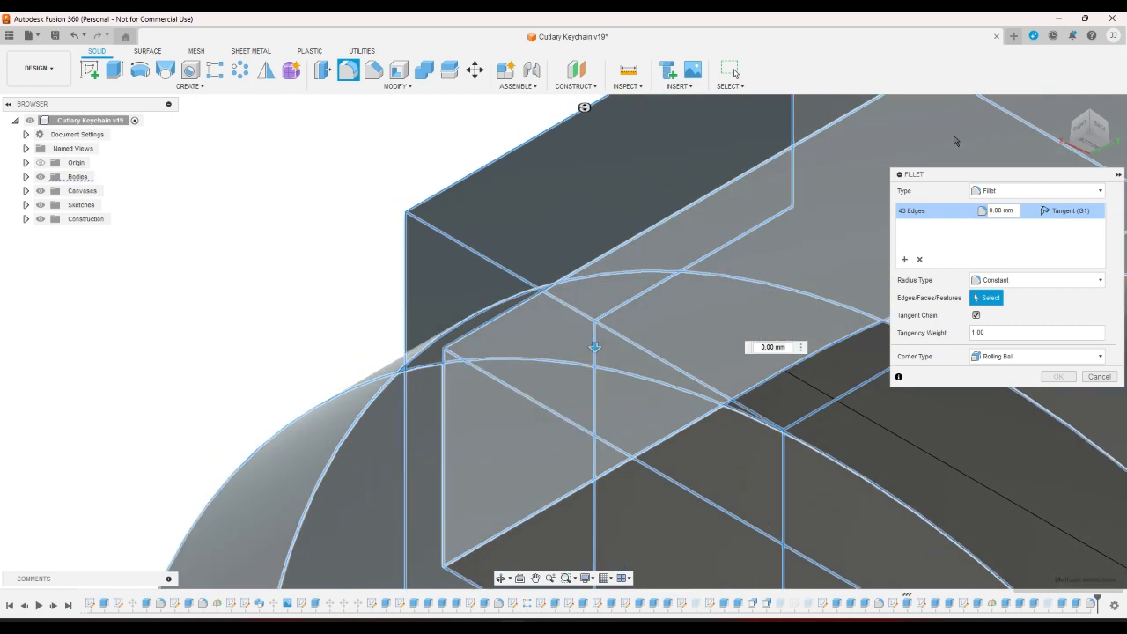
left_click(1089, 126)
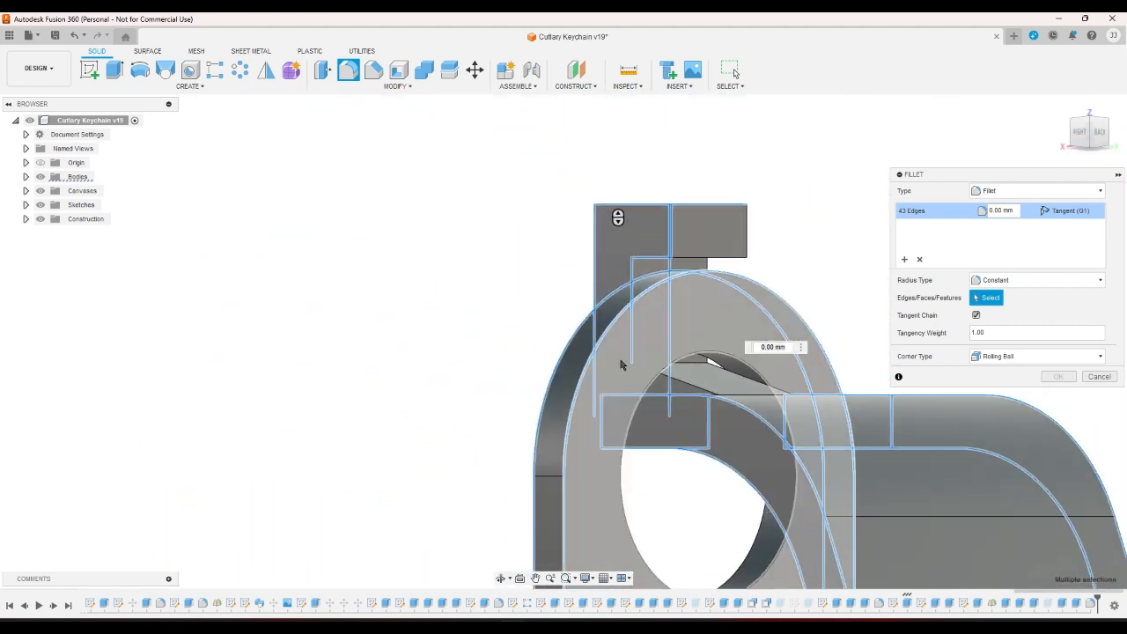
scroll(607, 335, "up", 6)
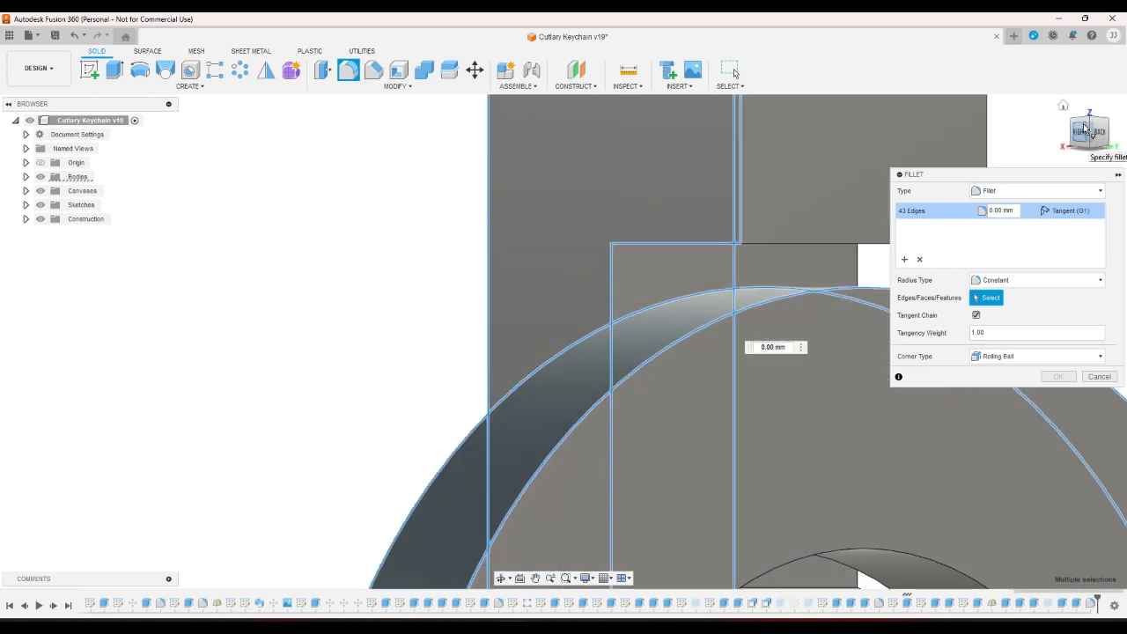
left_click(1087, 122)
scroll(812, 490, "down", 5)
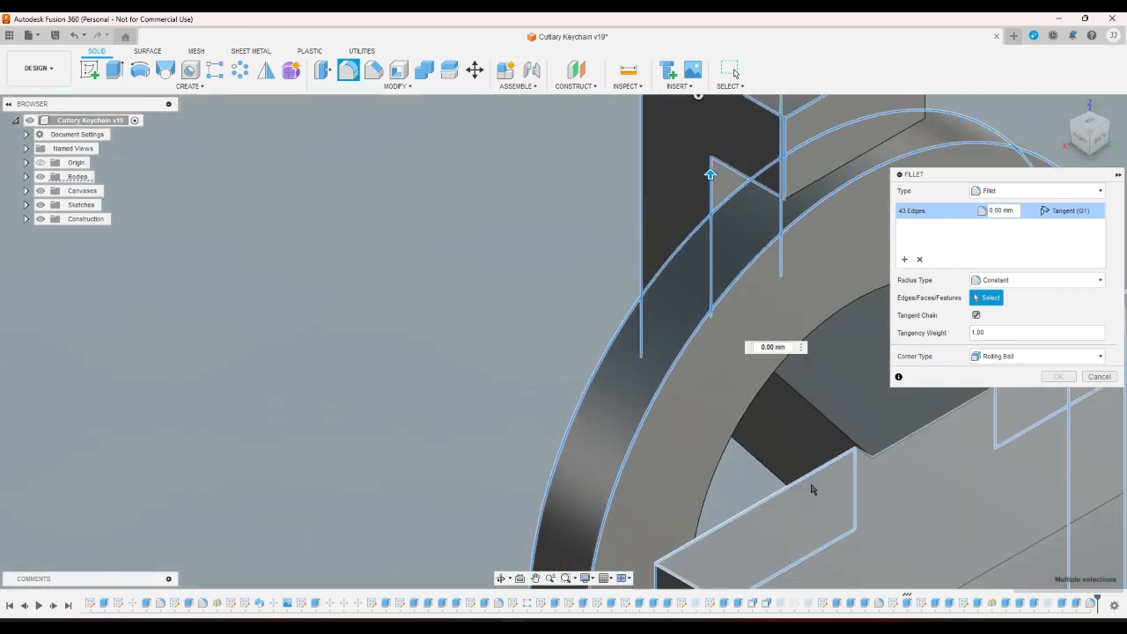
scroll(720, 334, "up", 4)
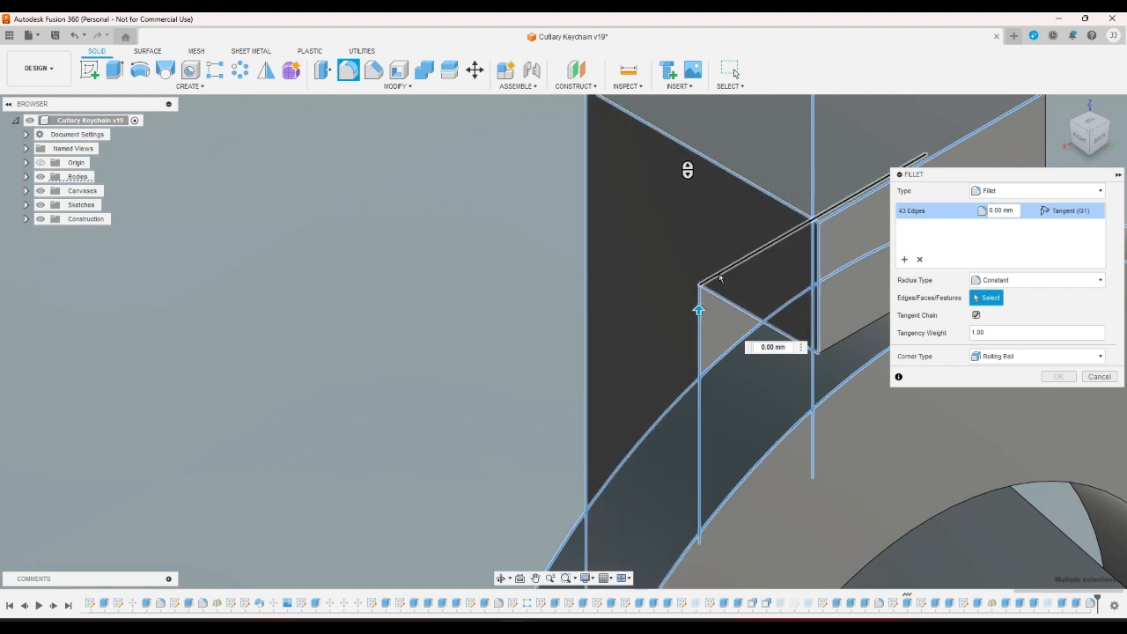
left_click(716, 275)
left_click(853, 335)
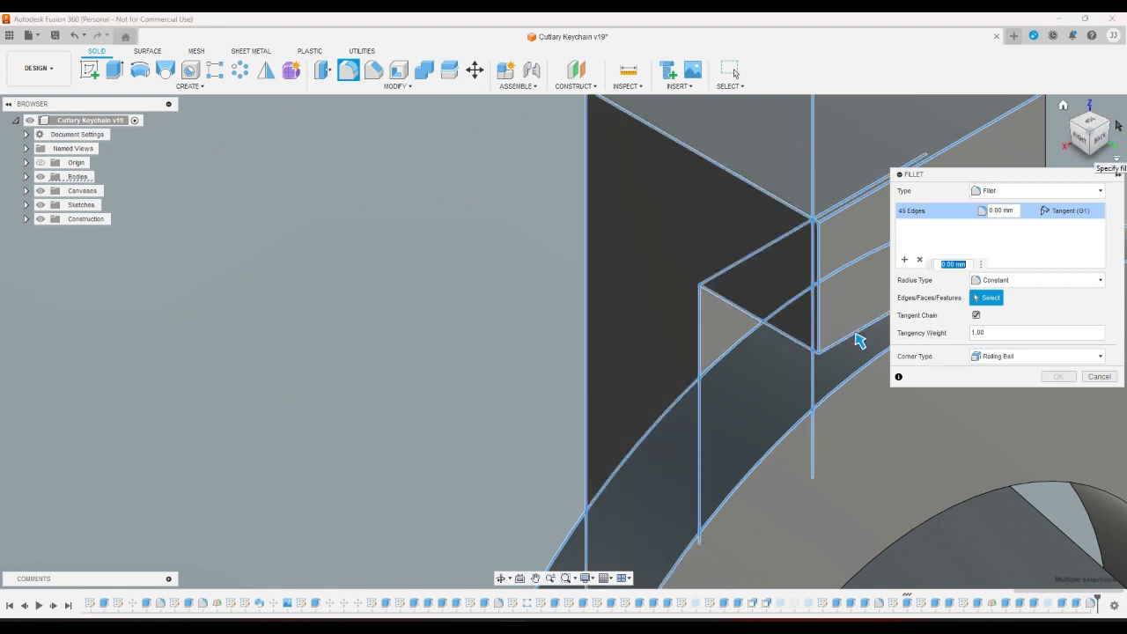
Add the box's two vertical edges and the upper and lower joint edges.
left_click(1111, 126)
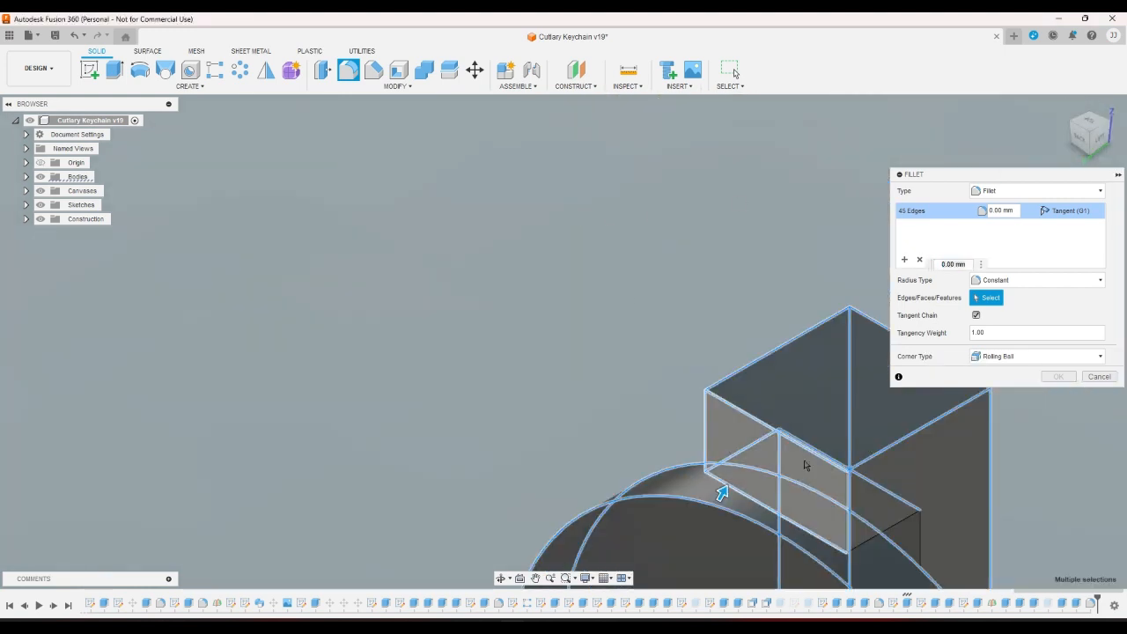
scroll(875, 530, "up", 5)
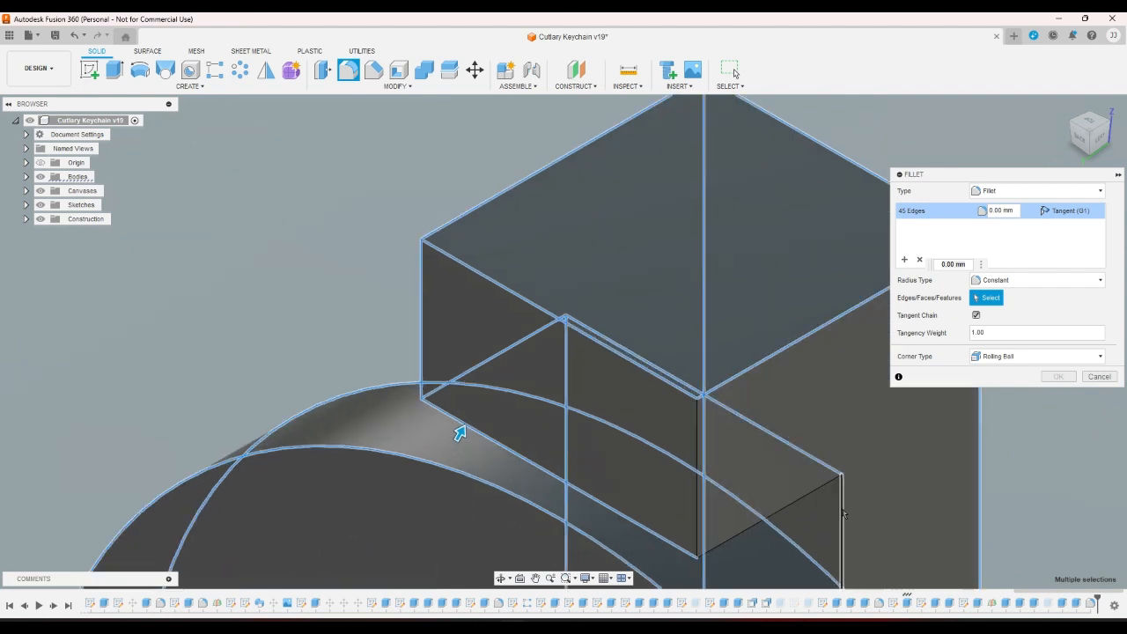
left_click(841, 509)
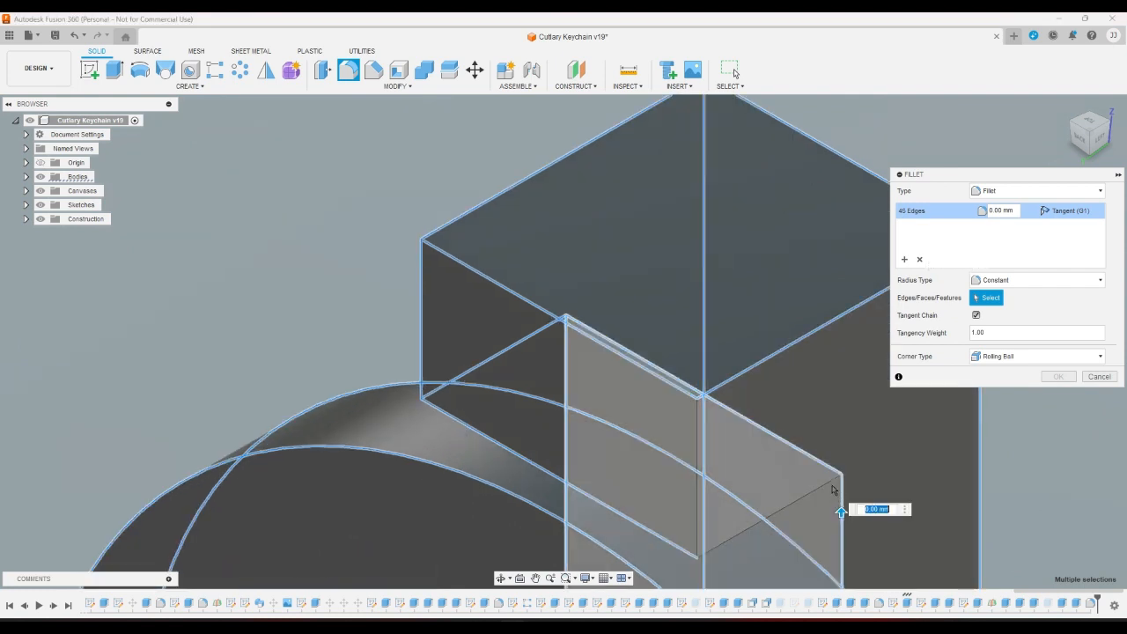
left_click(698, 460)
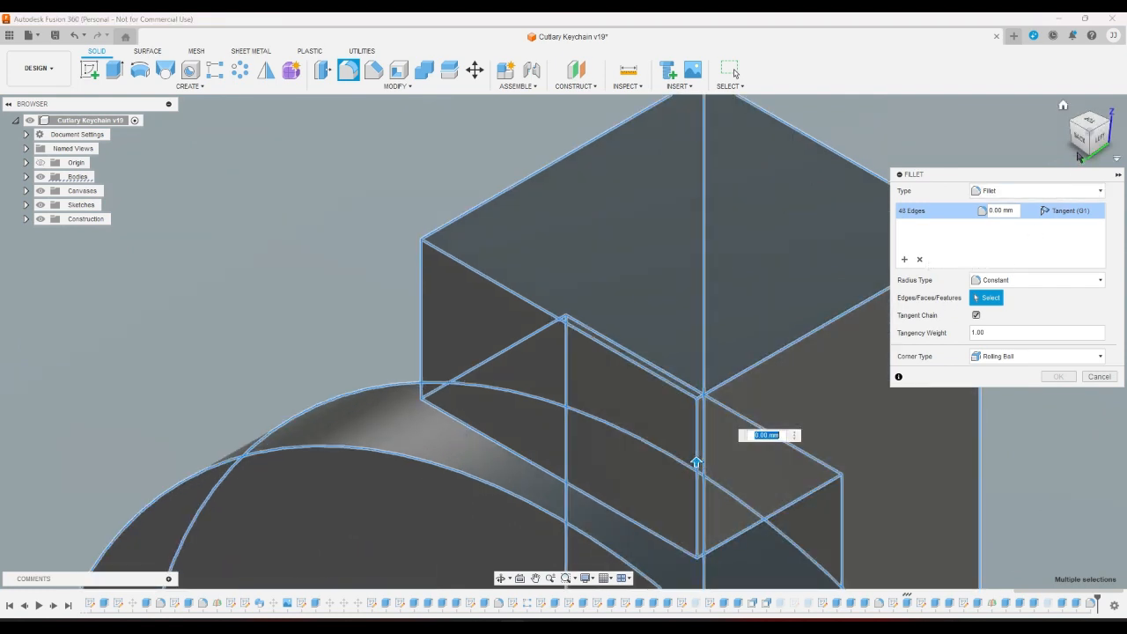
left_click(1111, 127)
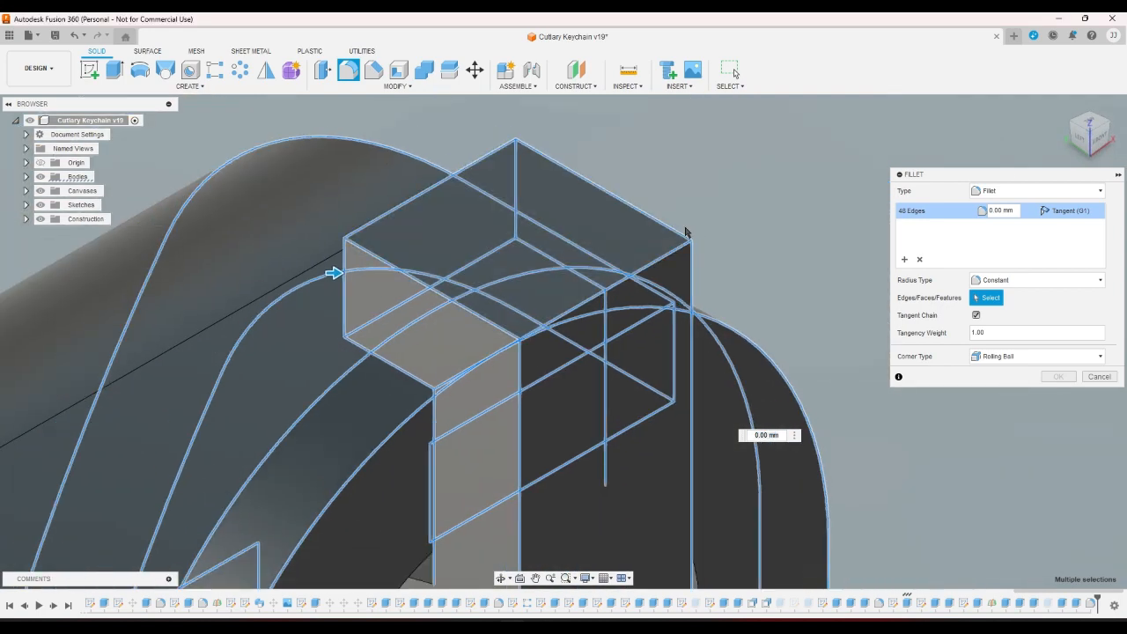
scroll(644, 436, "up", 2)
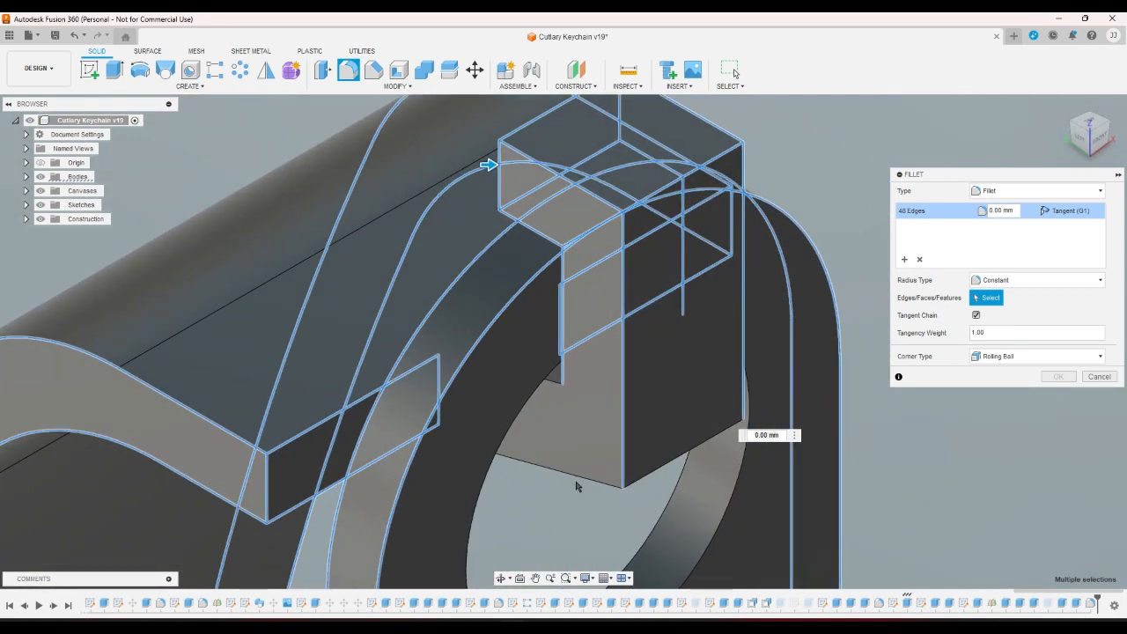
left_click(575, 480)
left_click(552, 385)
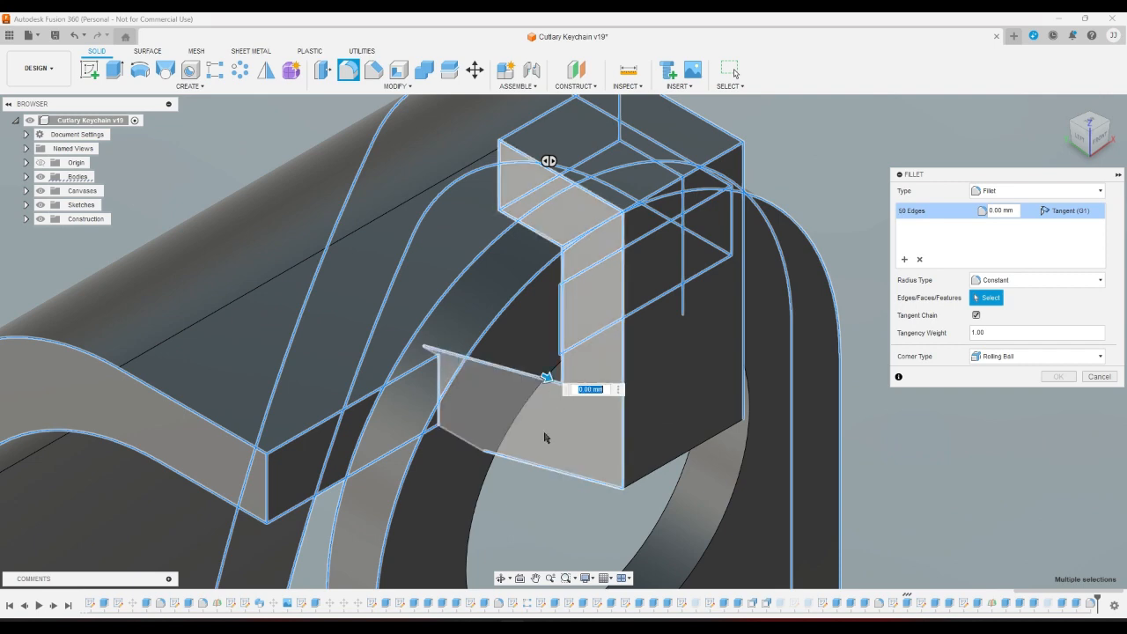
Add the concave edge near the hole and the lower face edges, reaching 54 edges.
left_click(1105, 149)
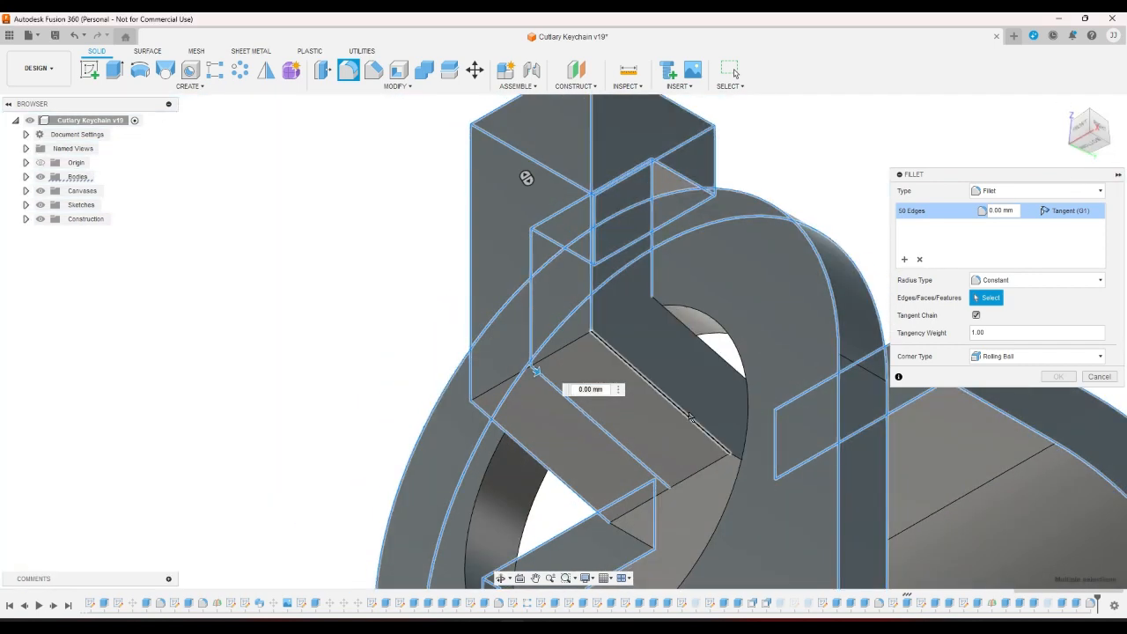
left_click(715, 362)
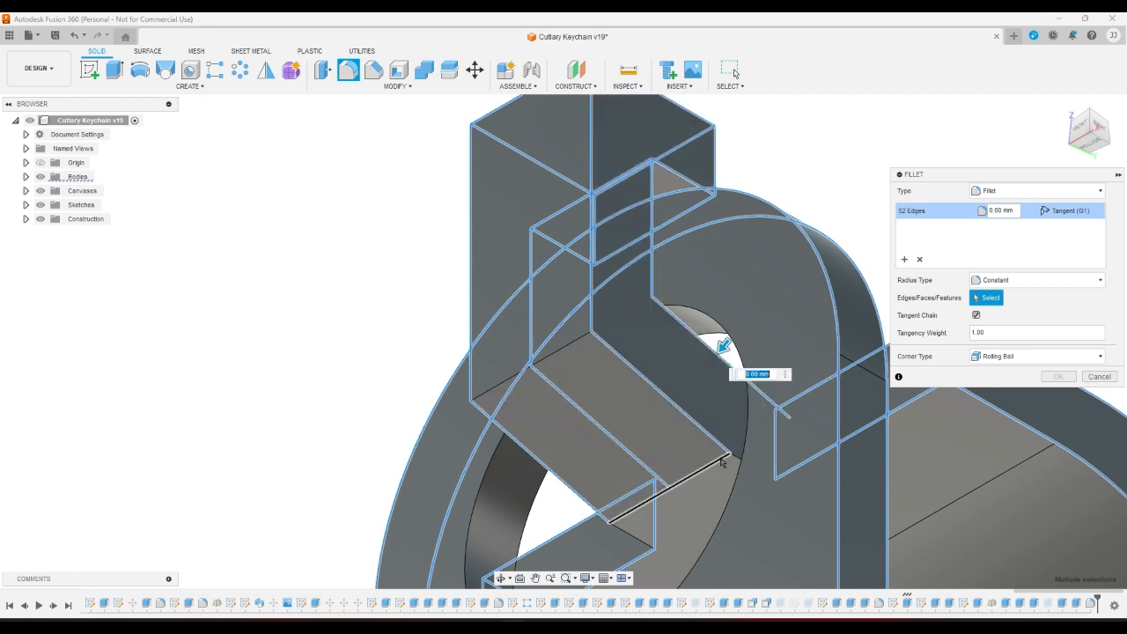
left_click(656, 499)
left_click(636, 536)
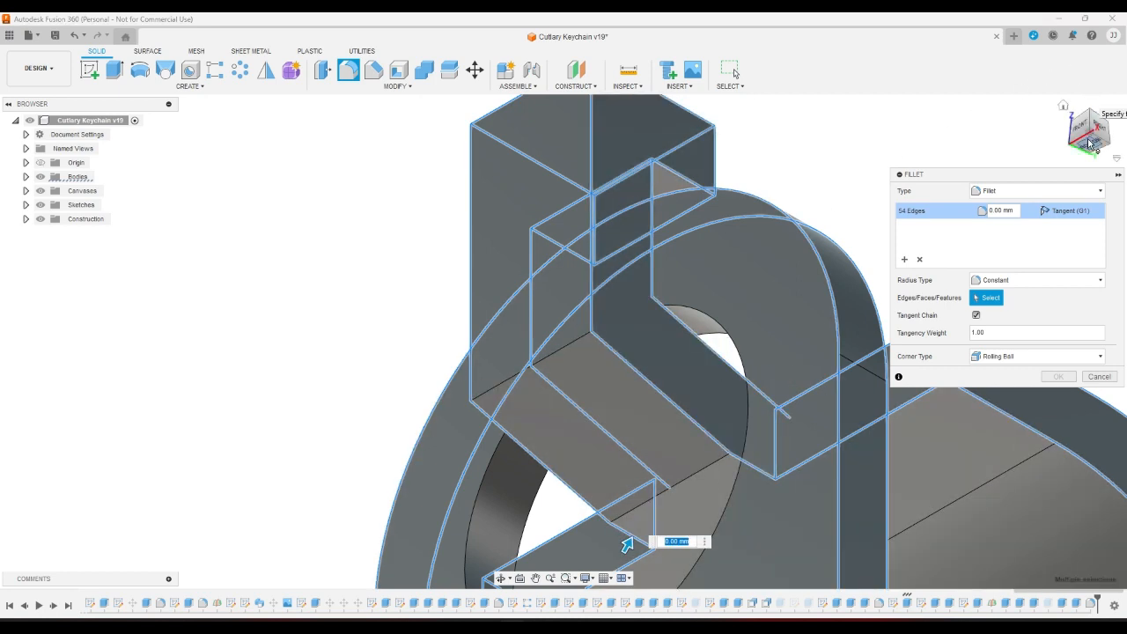
scroll(718, 173, "down", 4)
scroll(718, 172, "down", 5)
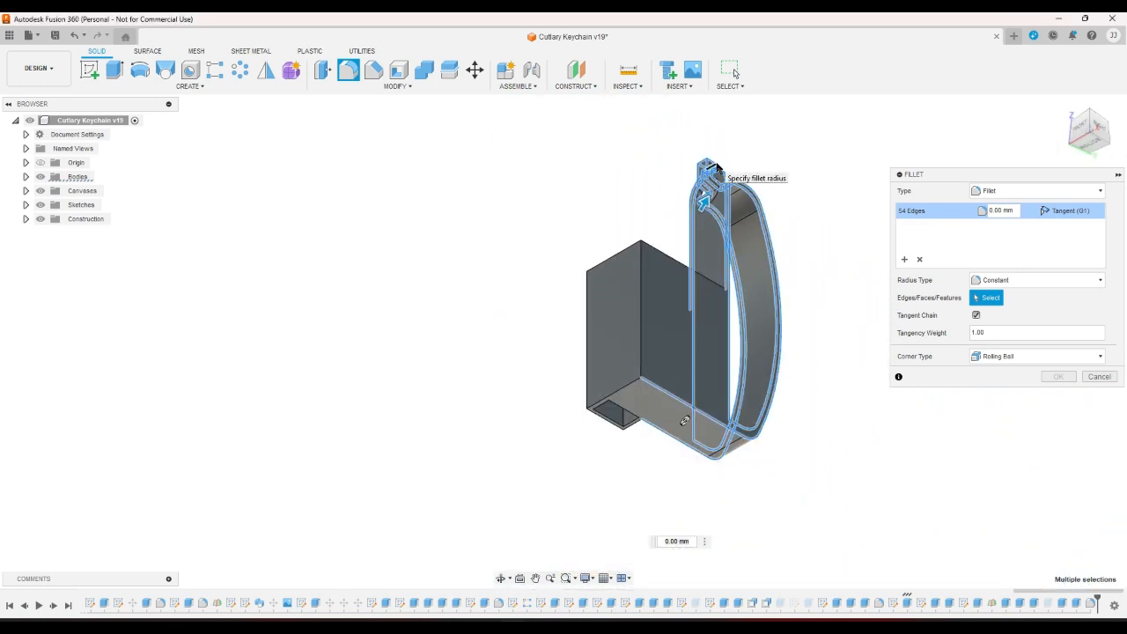
Add three bottom edges of the case floor to the fillet.
scroll(718, 173, "up", 2)
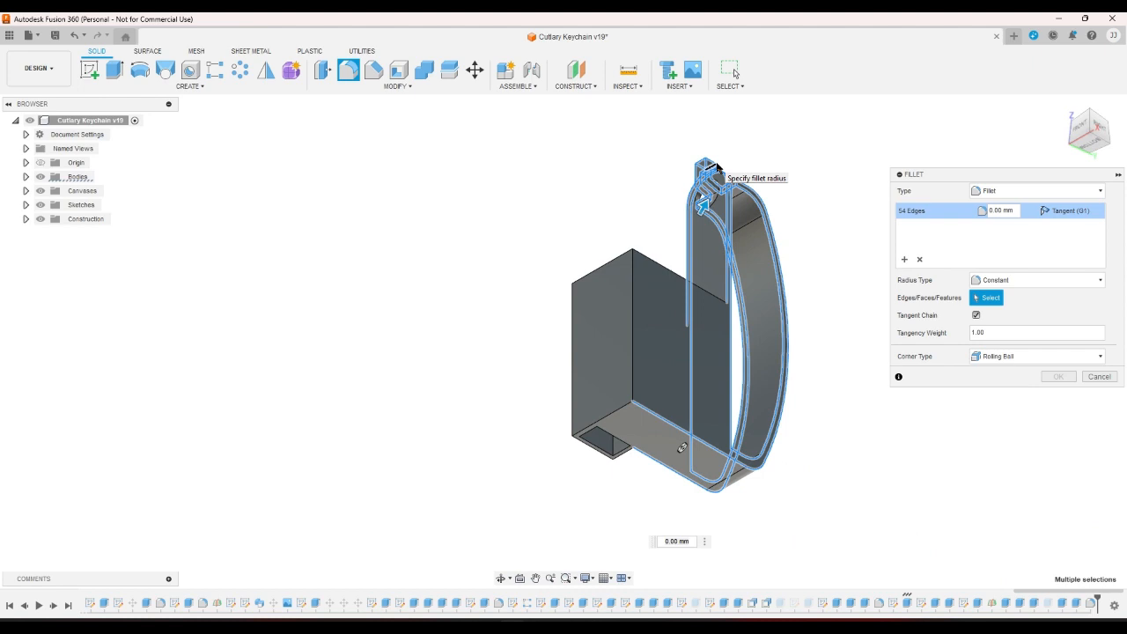
scroll(620, 467, "up", 4)
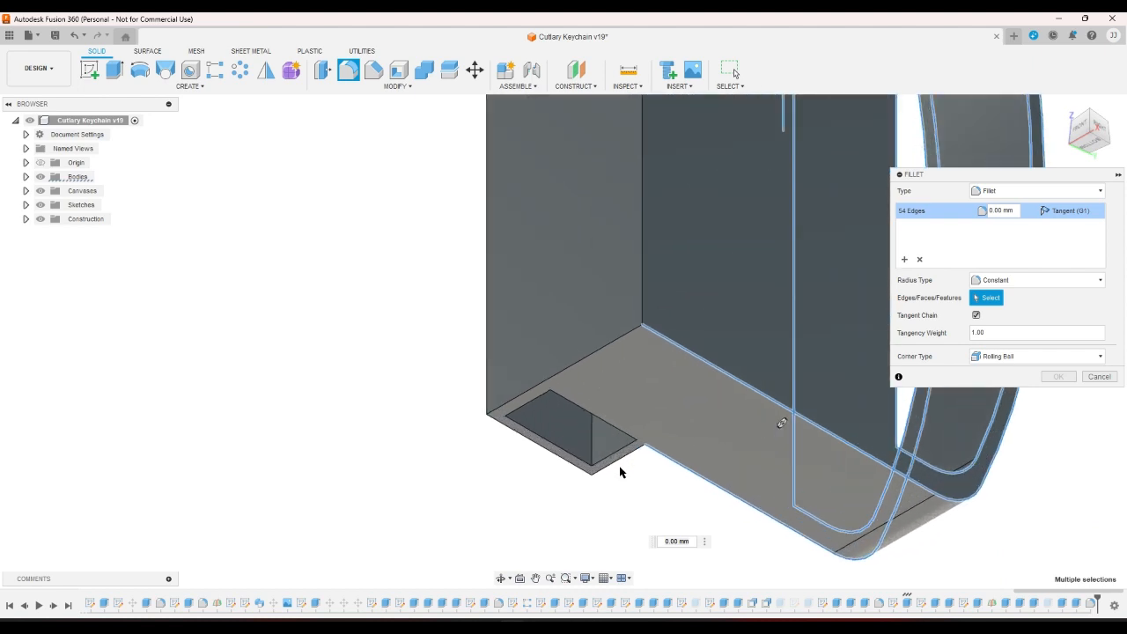
left_click(616, 460)
left_click(576, 468)
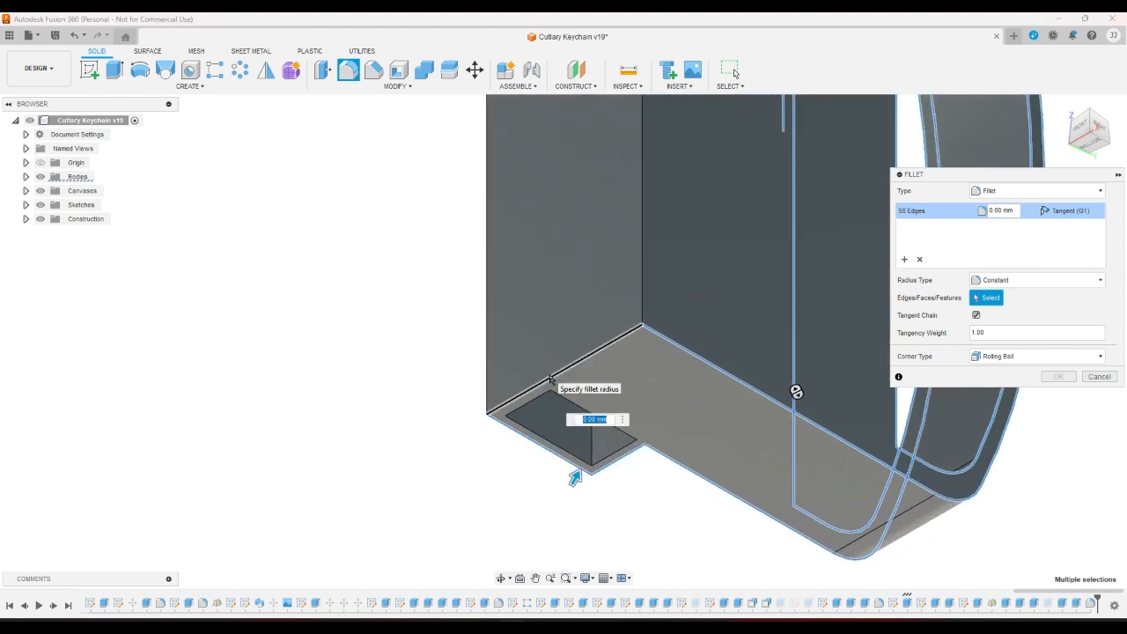
left_click(552, 377)
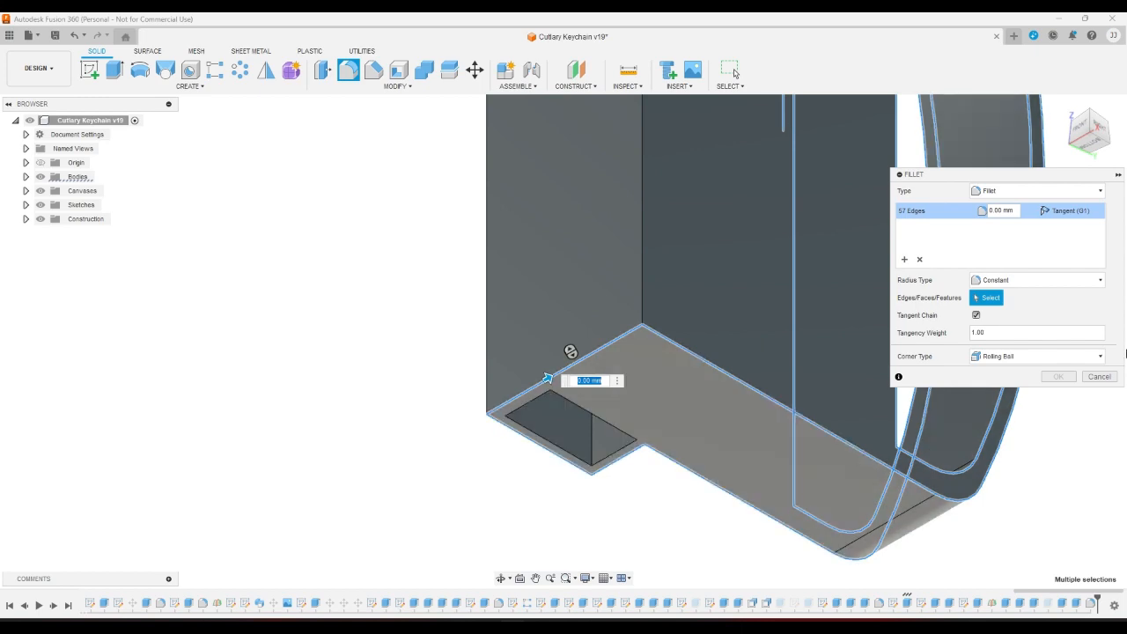
Add both edges of the keychain ring opening, bringing the fillet to 59 edges.
left_click(1096, 122)
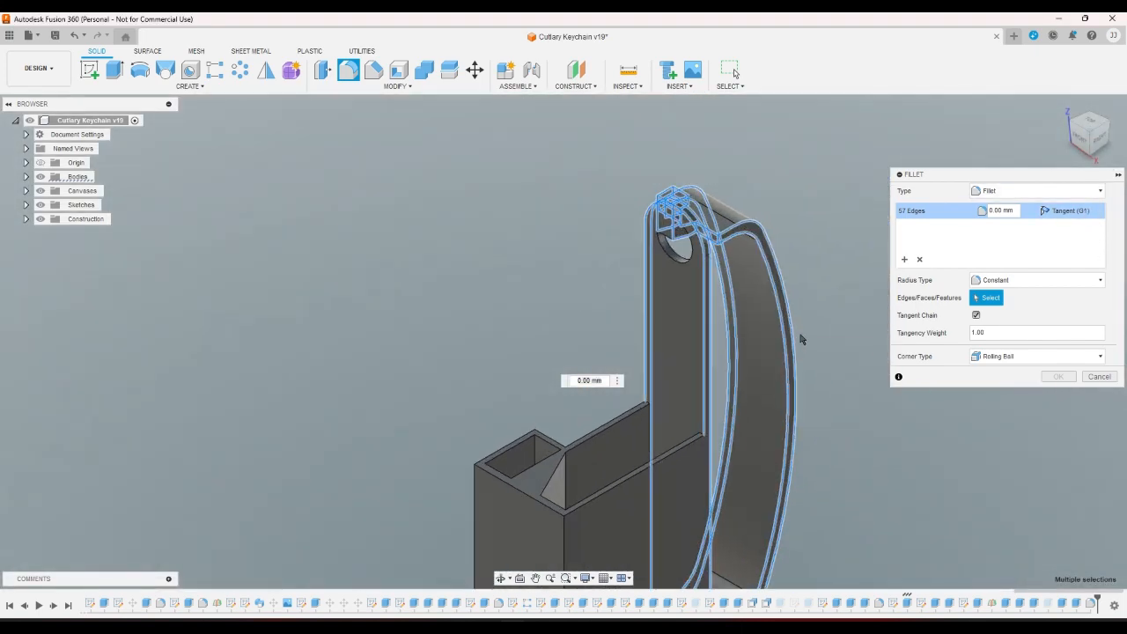
middle_click_drag(801, 339, 832, 403, "shift")
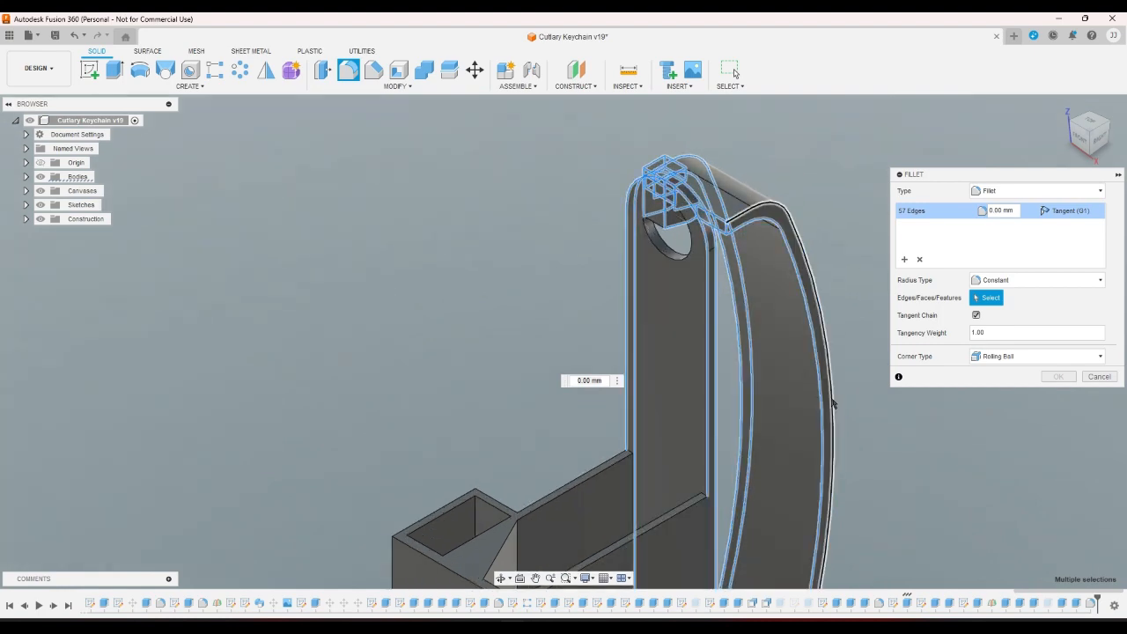
scroll(651, 246, "up", 5)
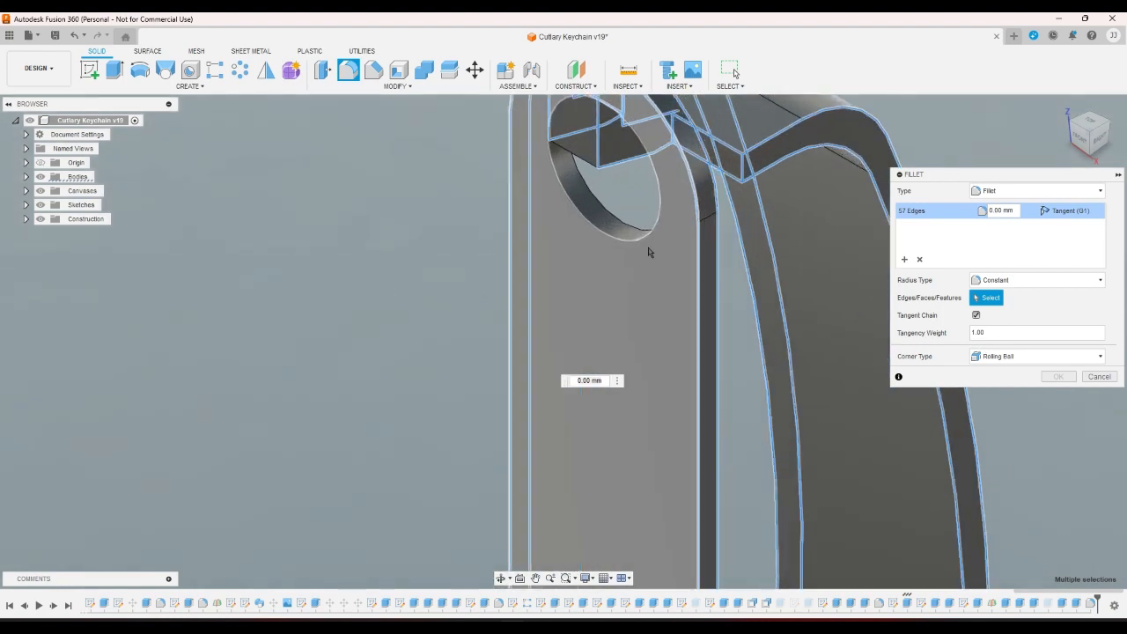
left_click(630, 233)
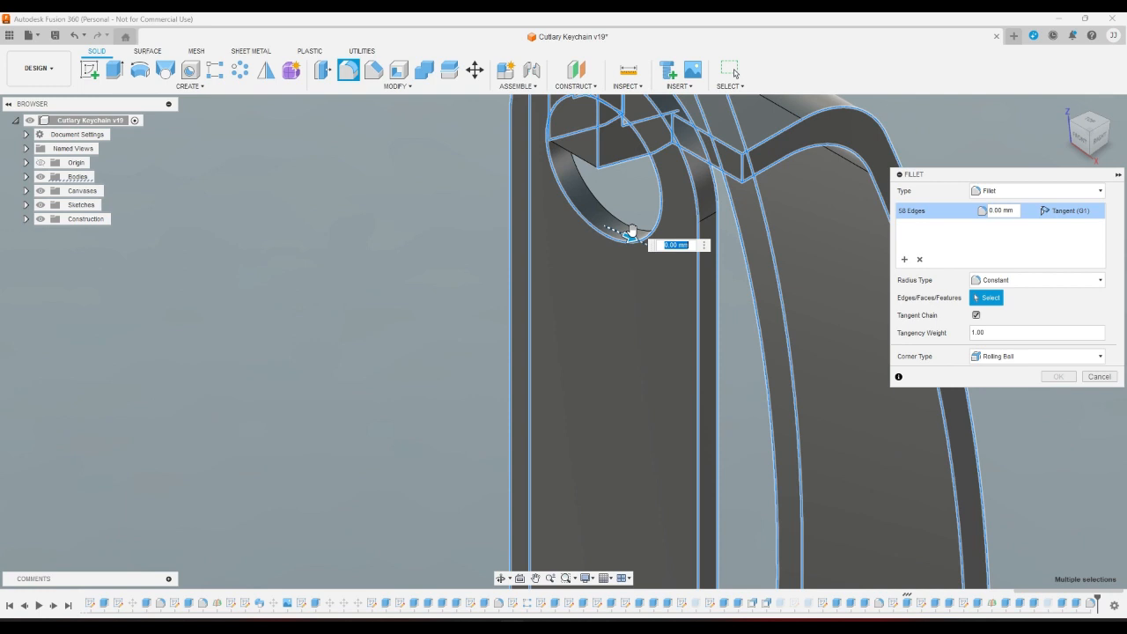
left_click(616, 226)
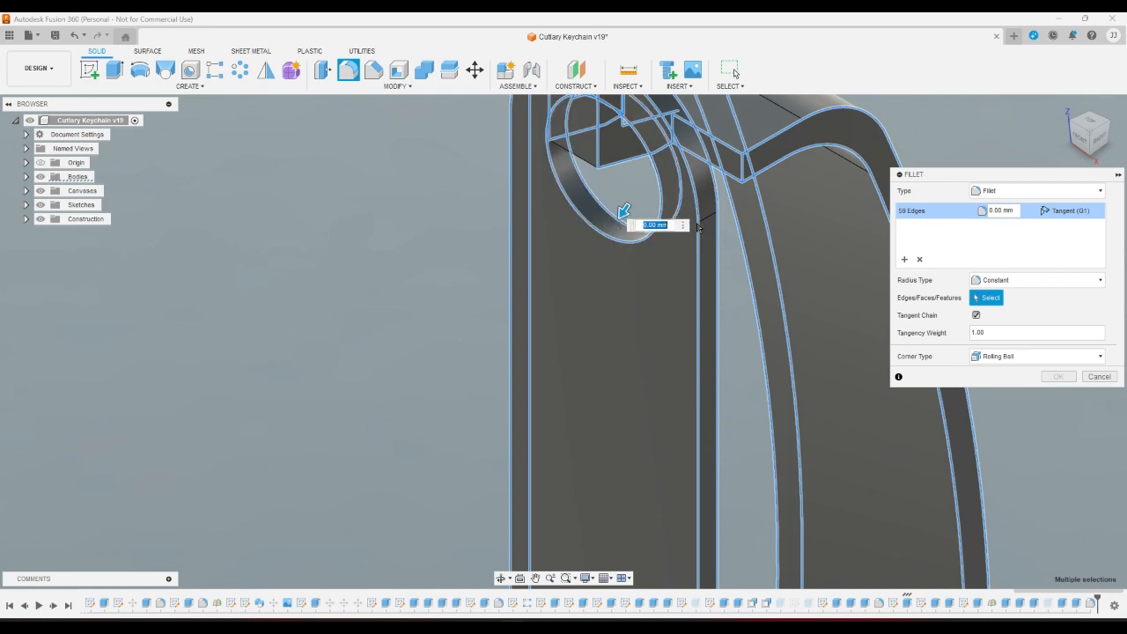
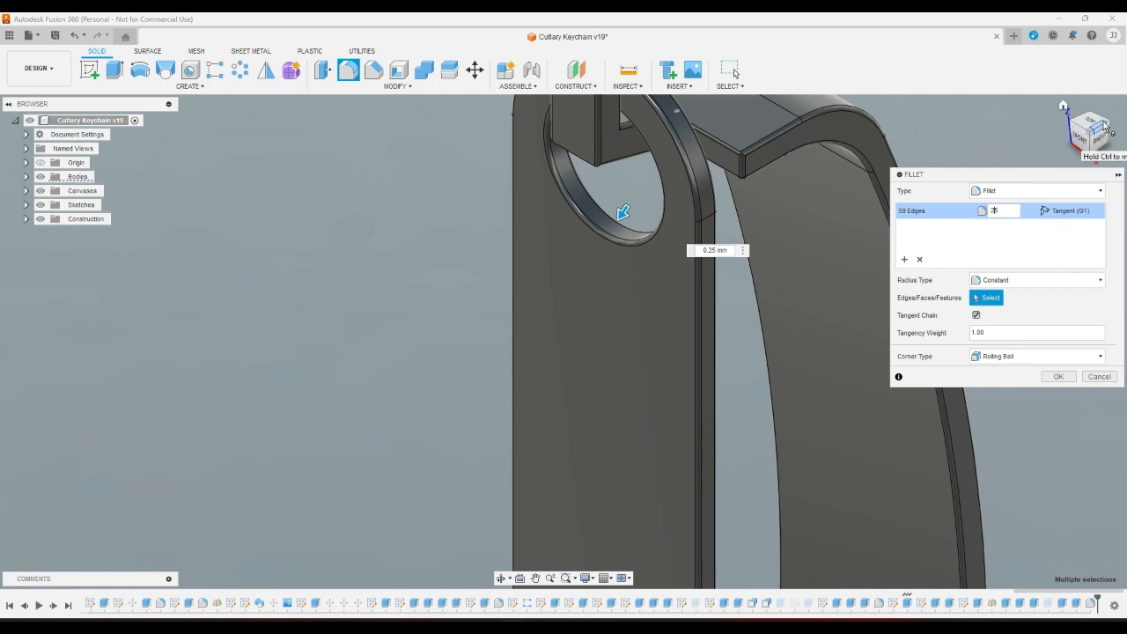
Remove two edges near the hook arm from the fillet selection.
left_click_drag(1107, 122, 986, 339)
scroll(923, 502, "down", 5)
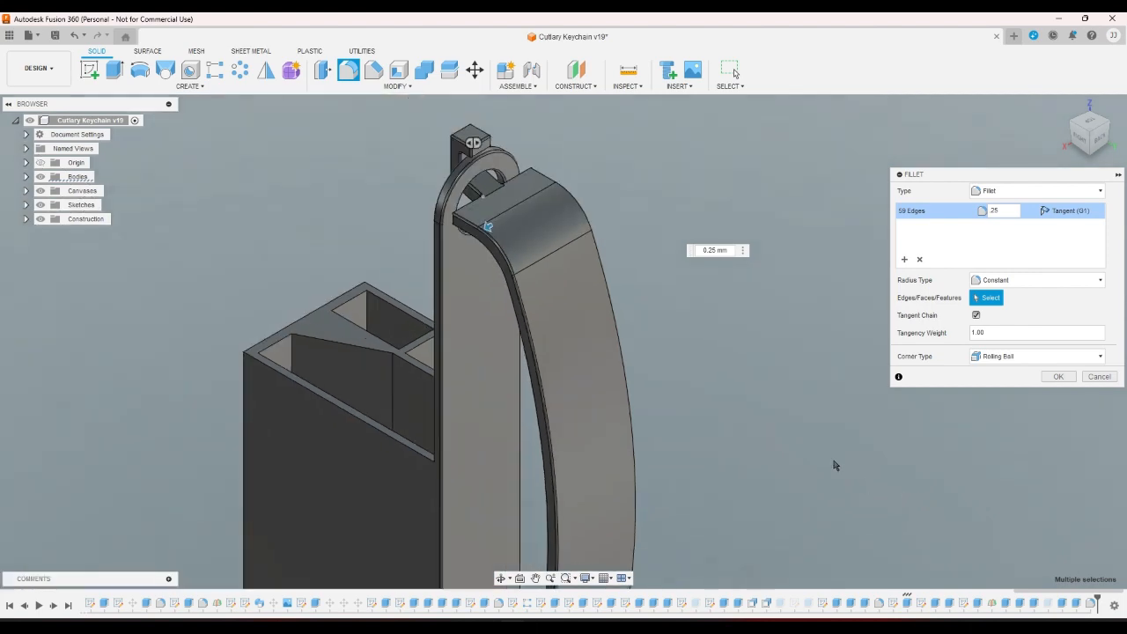
scroll(667, 254, "up", 5)
scroll(387, 172, "up", 5)
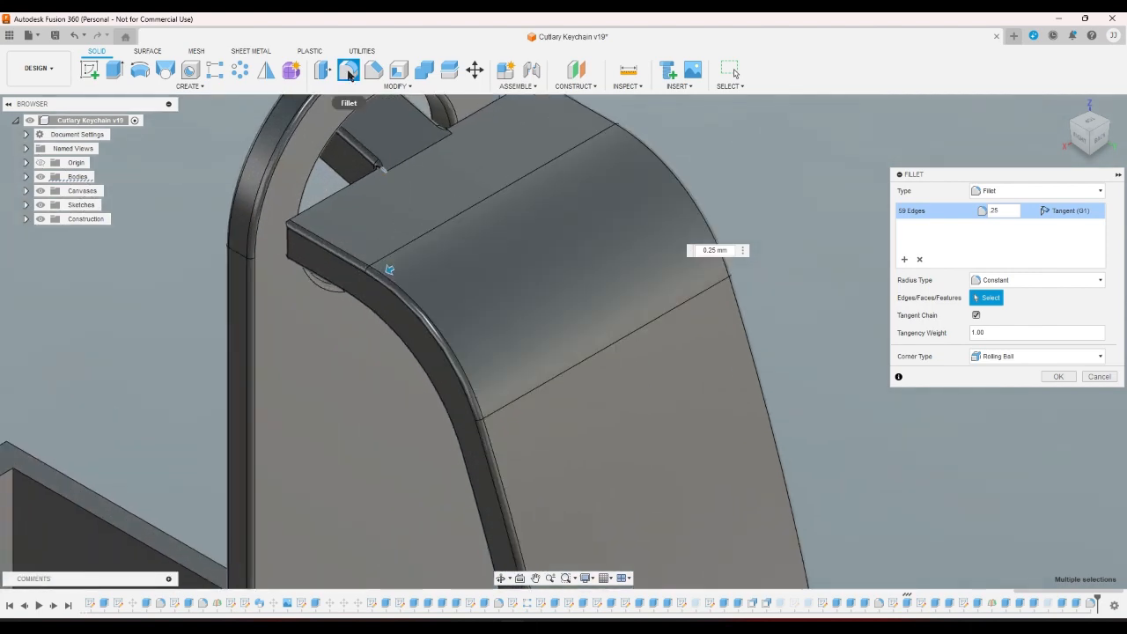
scroll(377, 176, "up", 3)
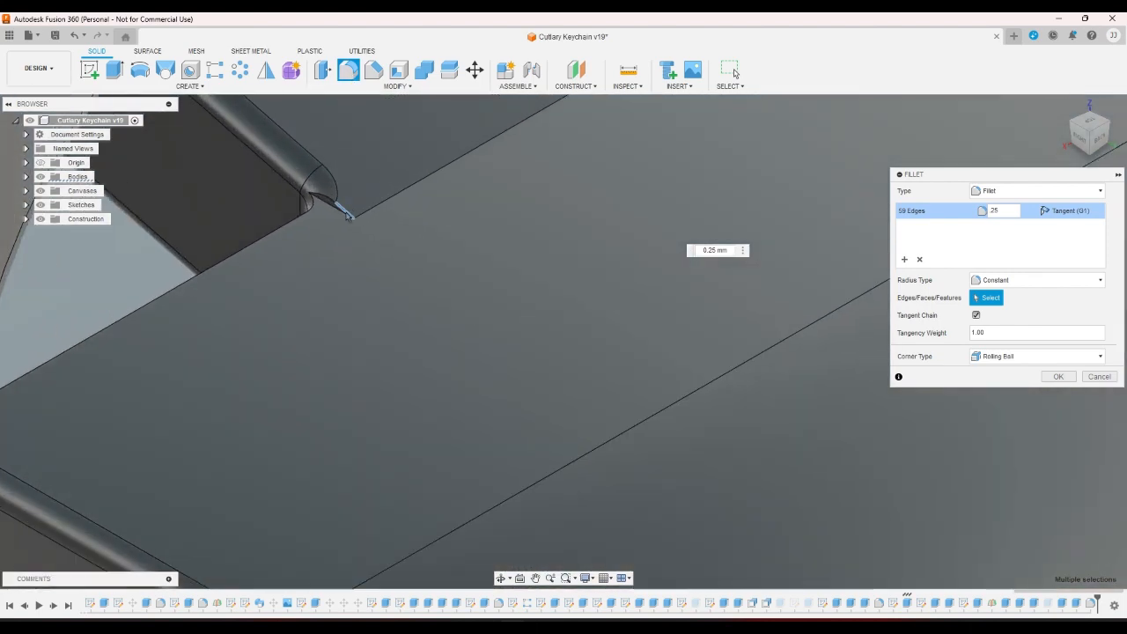
double_click(1008, 211)
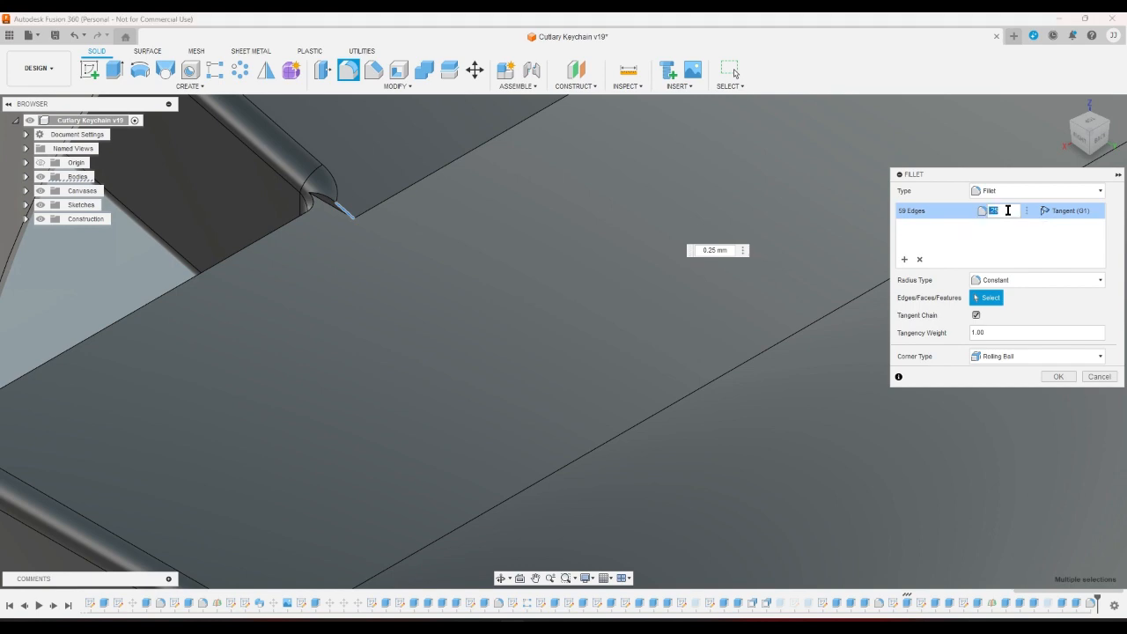
type("0")
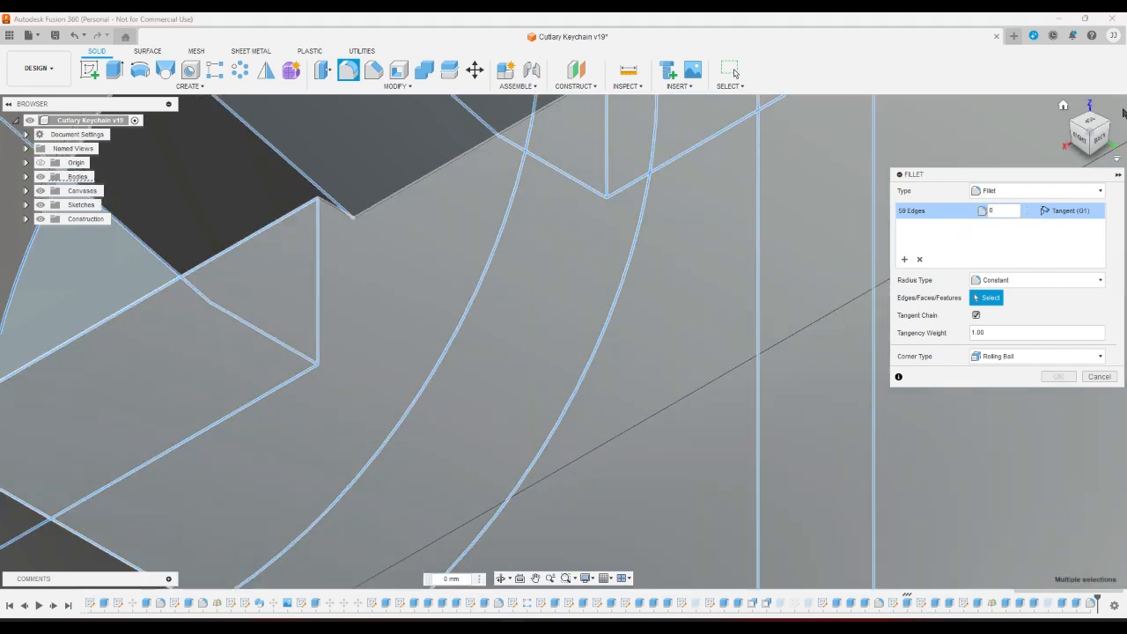
left_click(1089, 136)
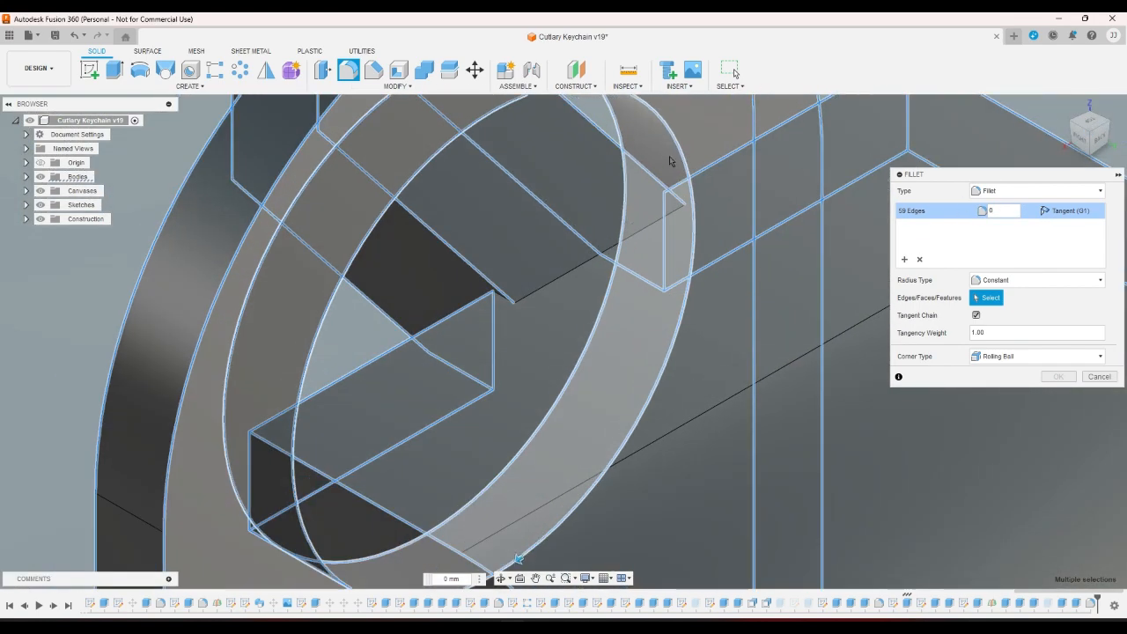
left_click(640, 173)
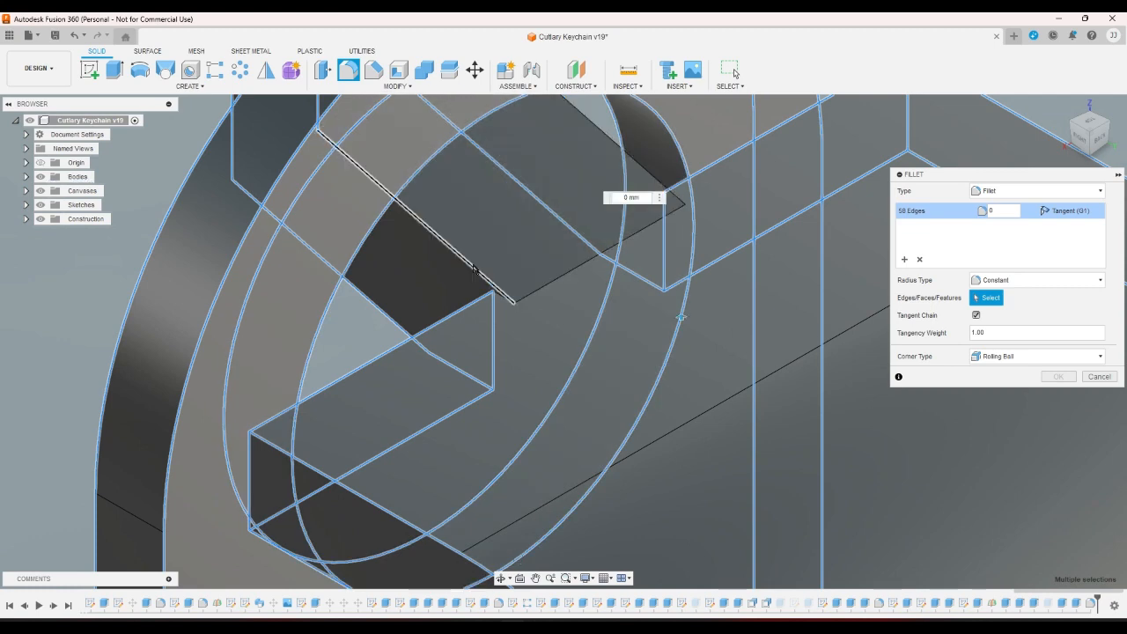
left_click(473, 269)
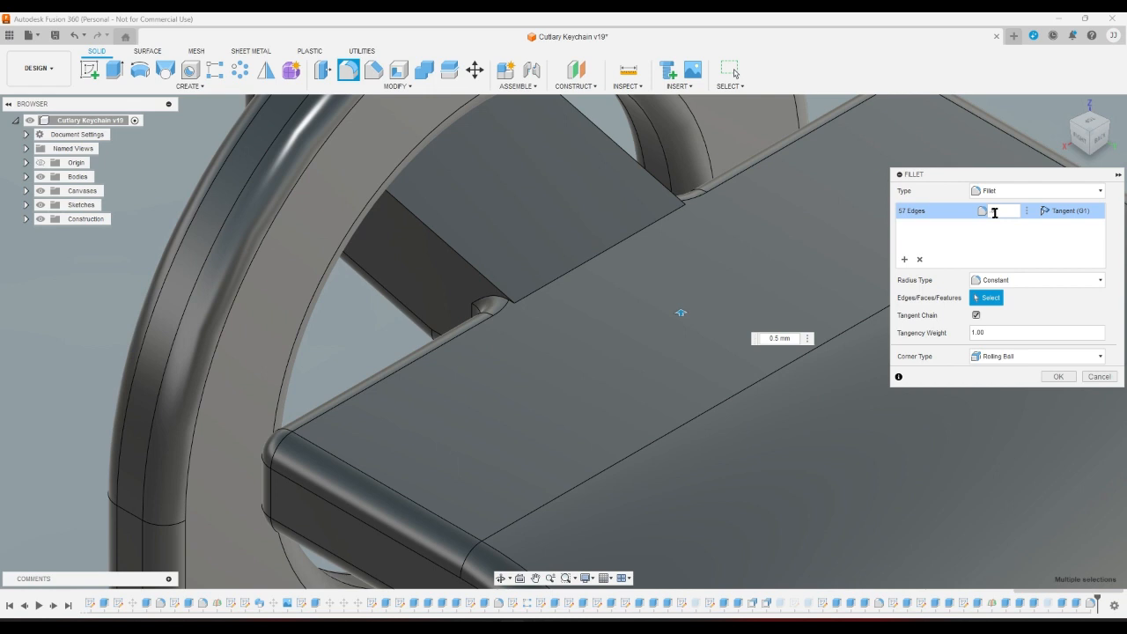
Set the fillet radius to 0.5 mm and apply it to the 57 edges.
type("5")
left_click(1059, 377)
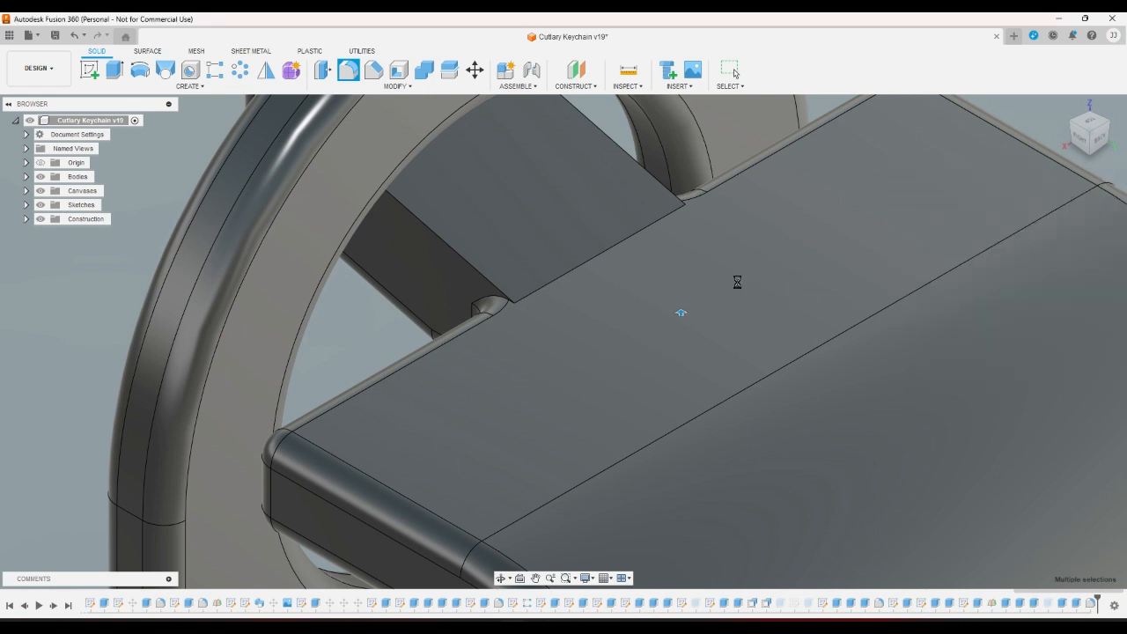
scroll(910, 266, "down", 4)
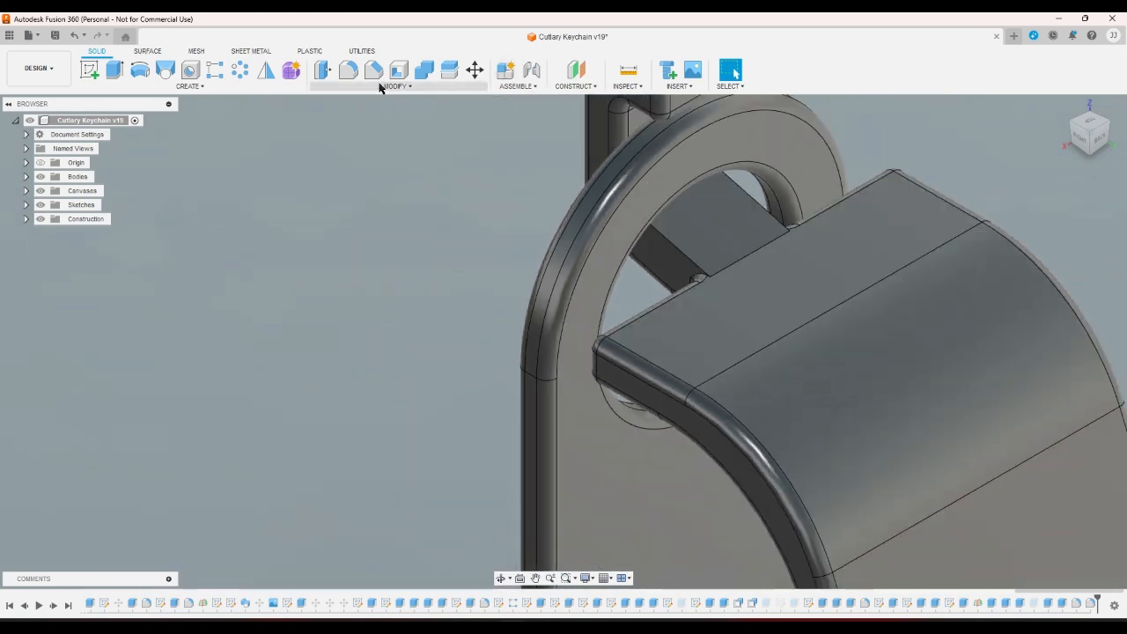
Try a new fillet on two hook arm edges, then cancel it.
key("f")
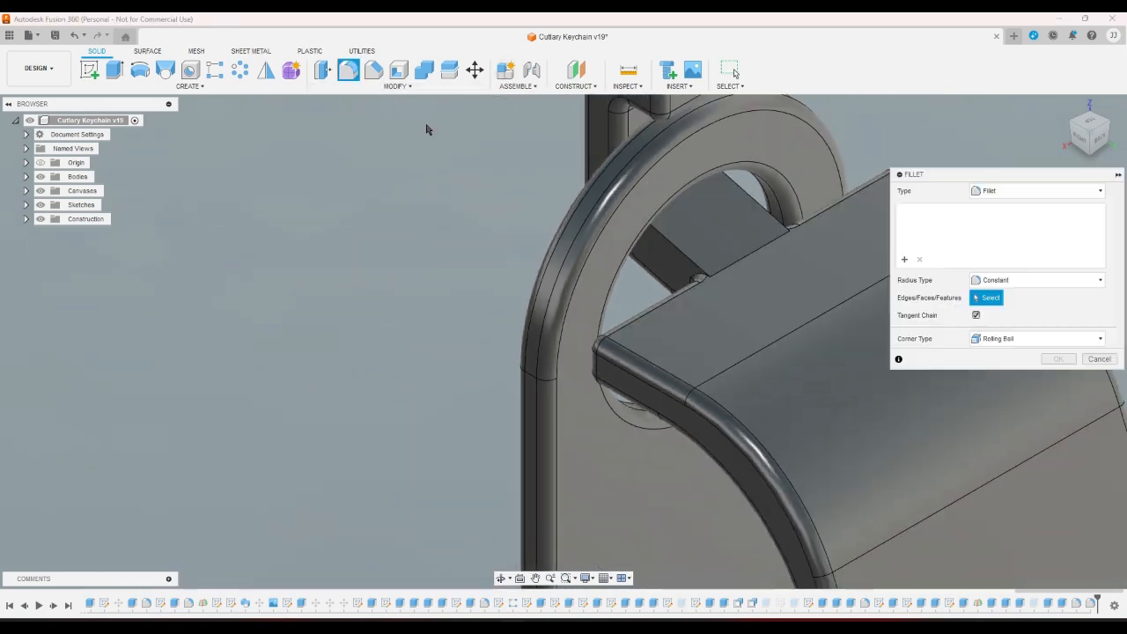
left_click(773, 219)
left_click(675, 244)
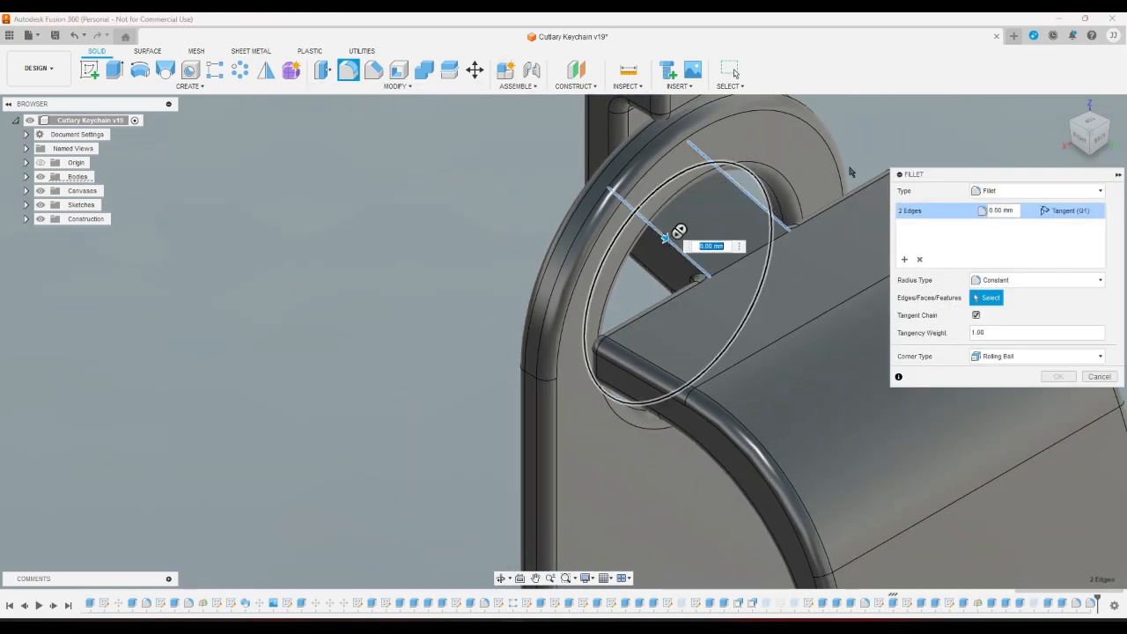
left_click(1072, 130)
scroll(649, 278, "down", 5)
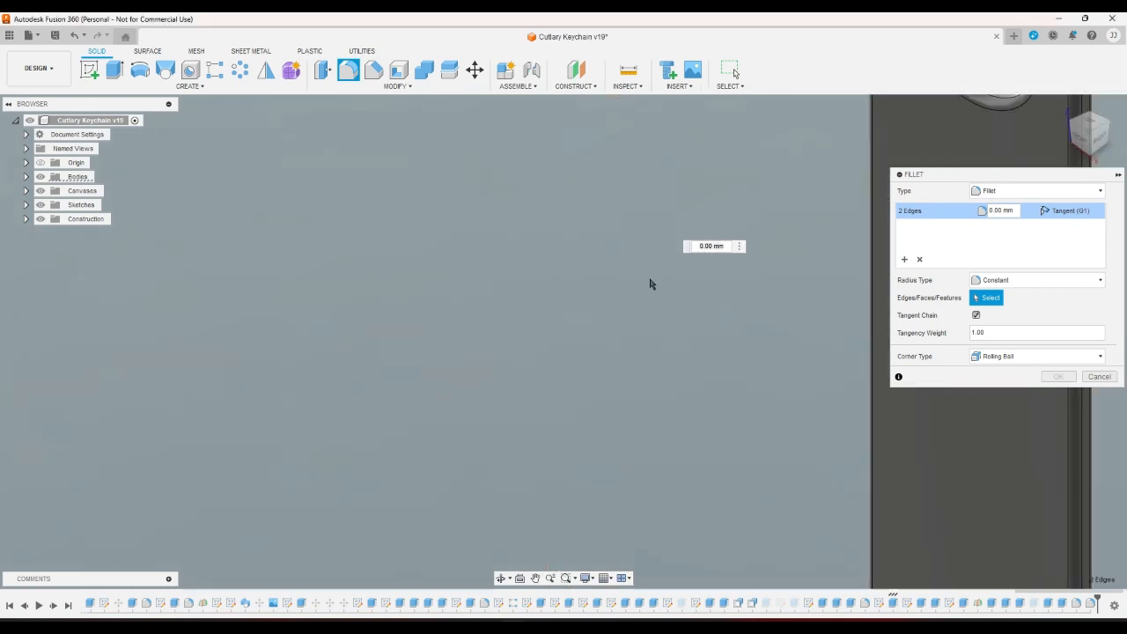
scroll(782, 367, "down", 4)
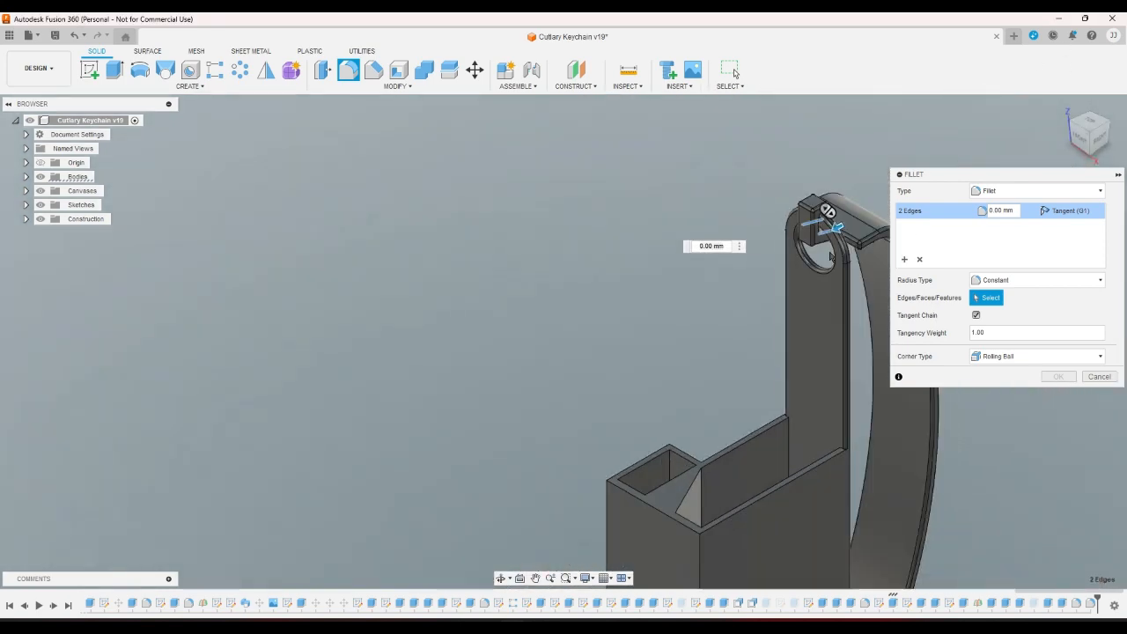
scroll(859, 182, "up", 8)
scroll(714, 351, "up", 5)
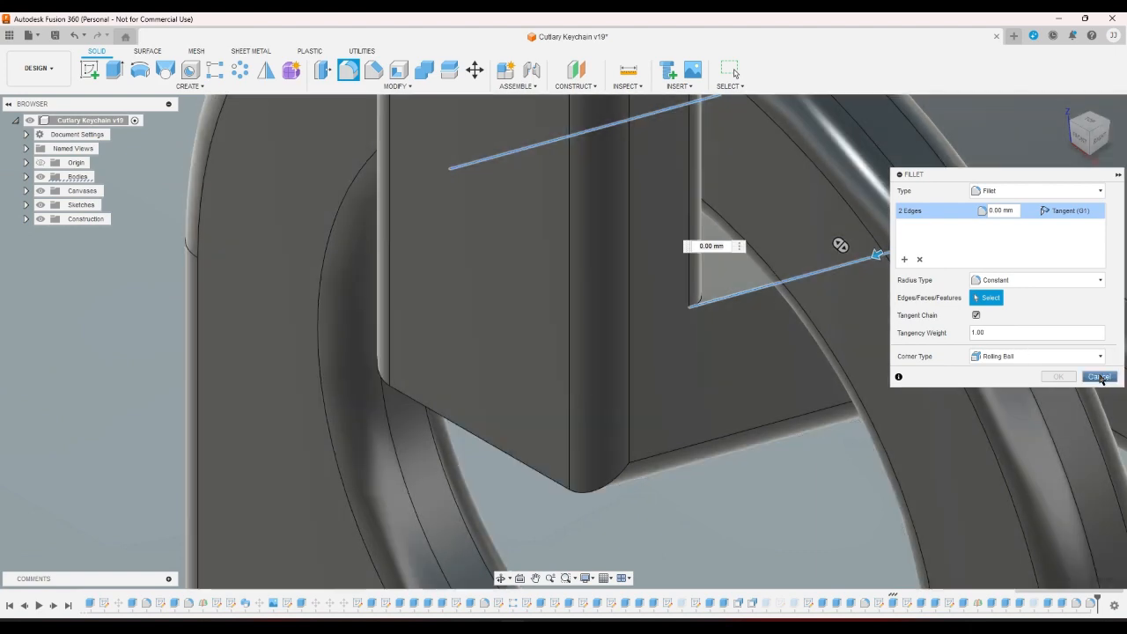
left_click(1099, 376)
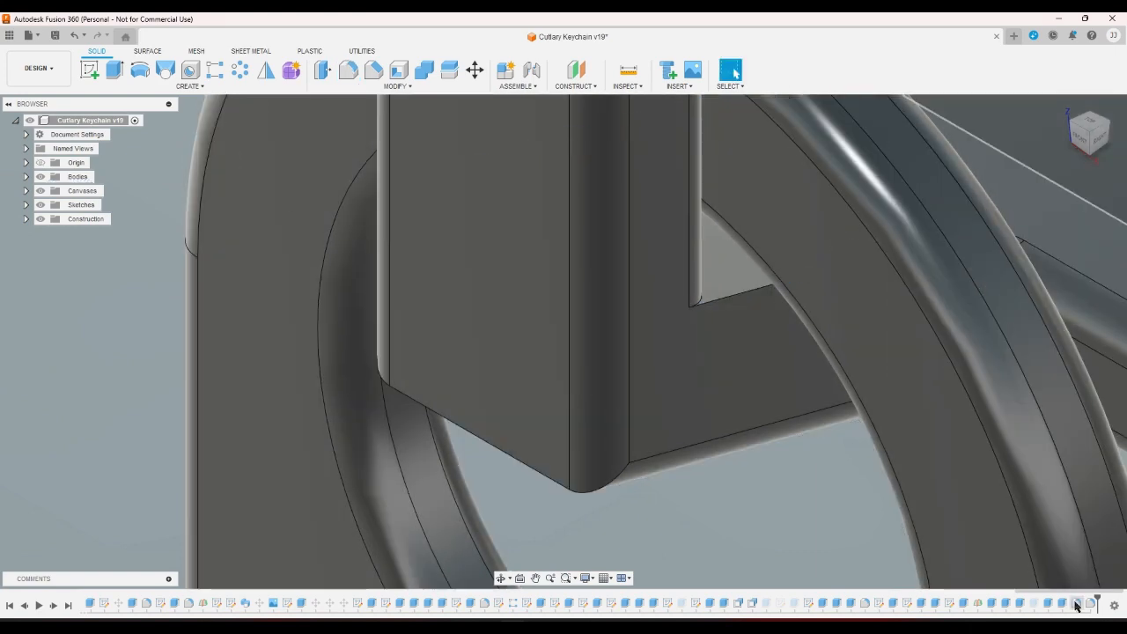
Re-edit the earlier fillet to add one more edge, keeping the 0.5 mm radius.
left_click(1076, 604)
double_click(1090, 605)
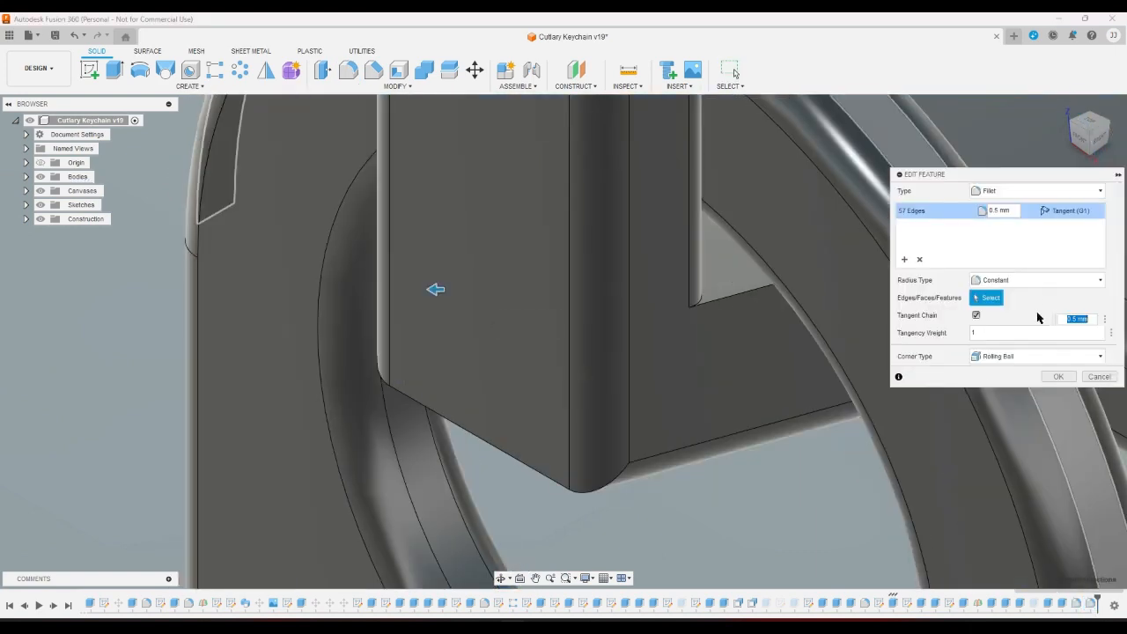
left_click(1013, 208)
type("0")
left_click(713, 294)
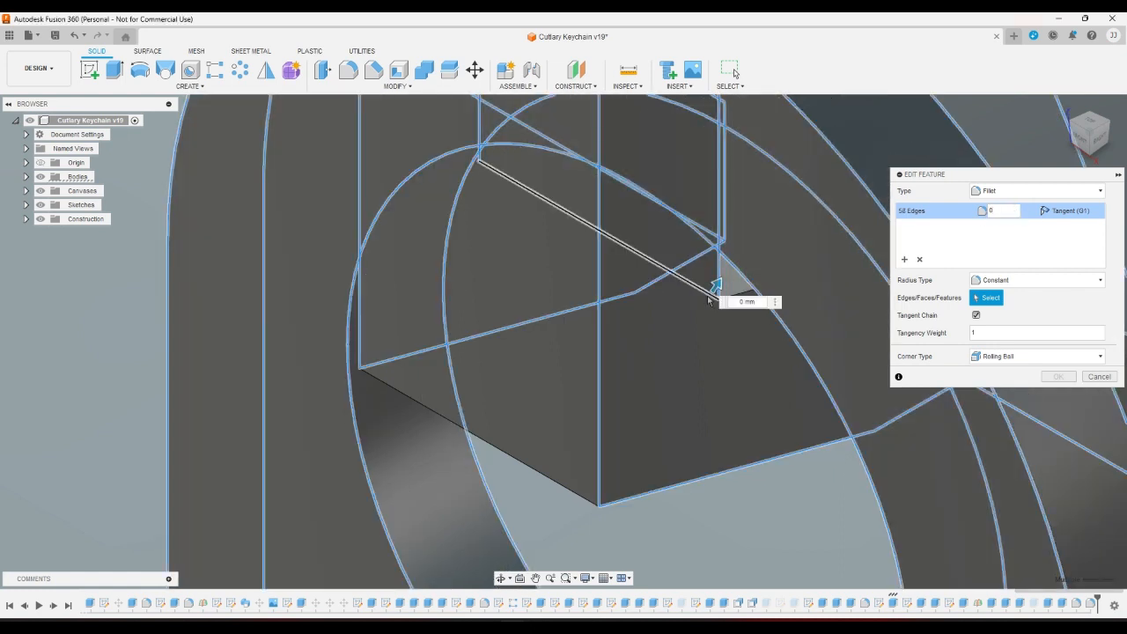
left_click(1010, 216)
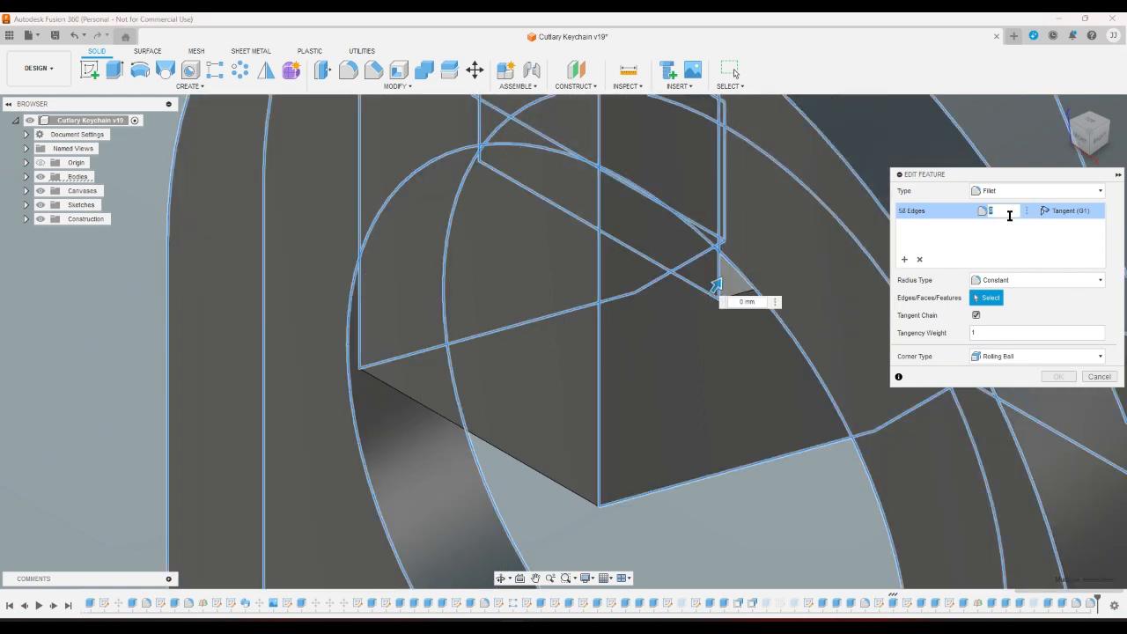
type("5")
key("Return")
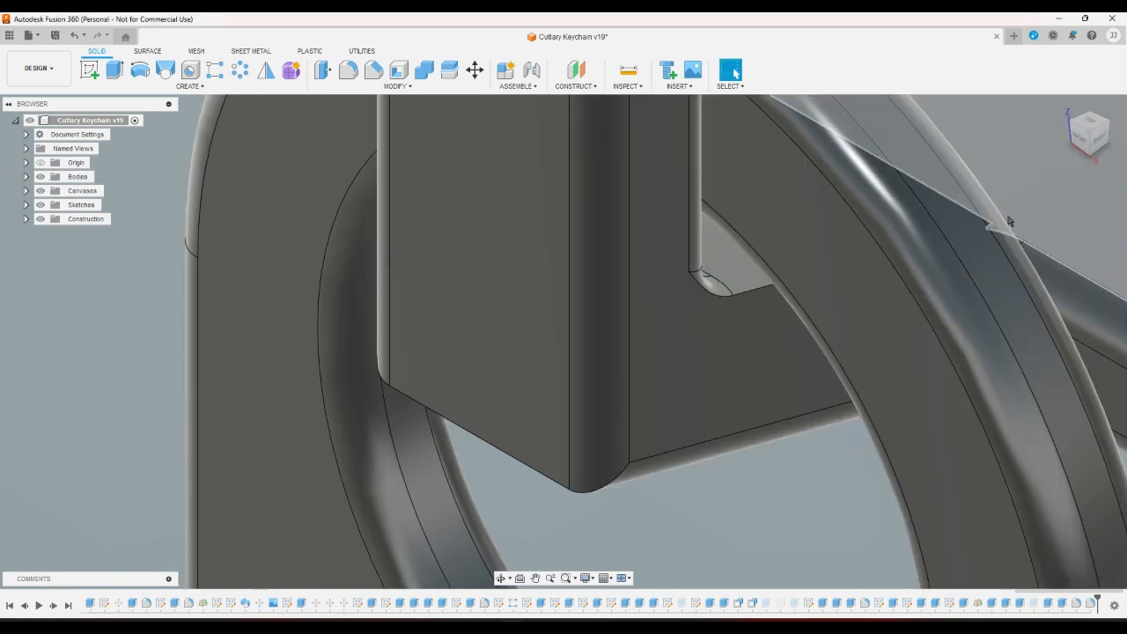
Fillet the four hook arm edges by the ring at 0.25 mm.
left_click(347, 70)
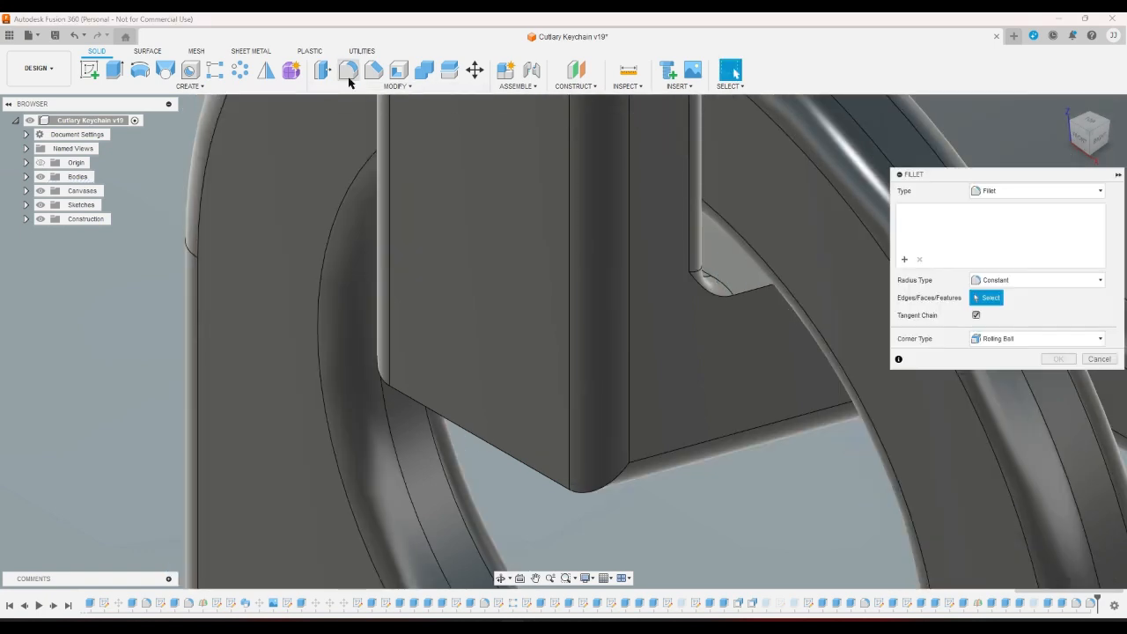
left_click(706, 284)
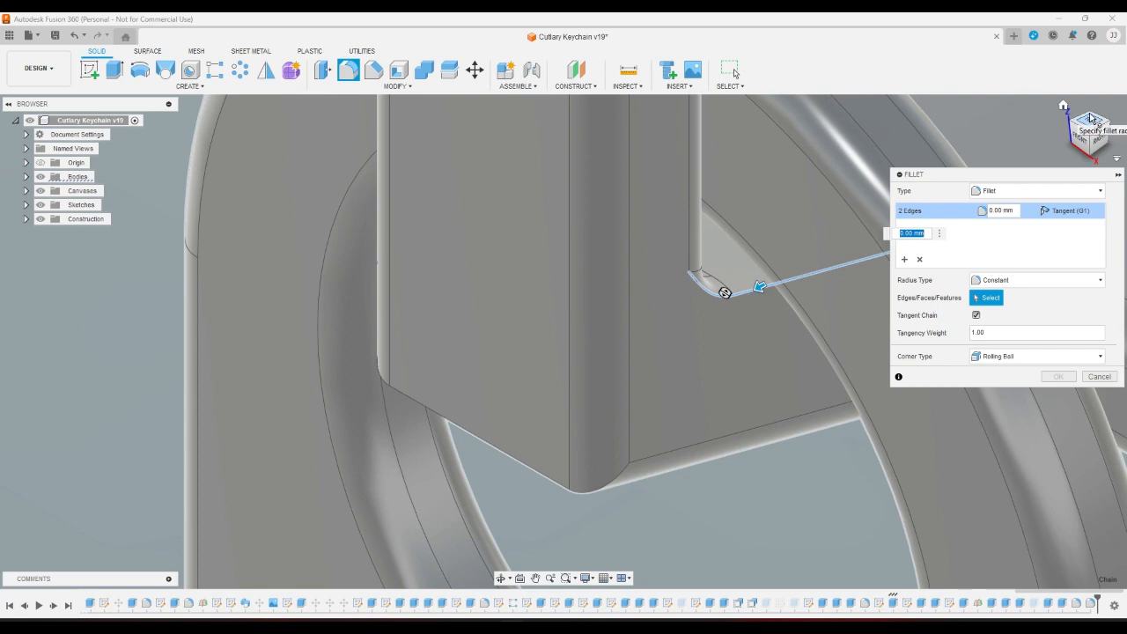
left_click_drag(1093, 124, 954, 161)
scroll(617, 431, "down", 7)
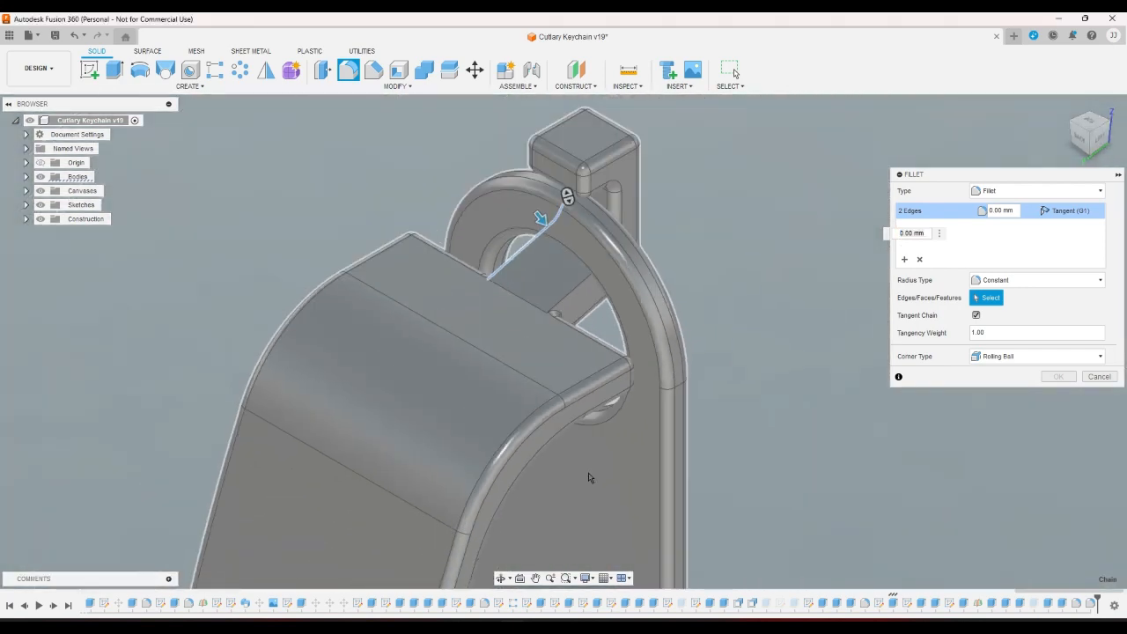
scroll(574, 301, "up", 3)
left_click(558, 302)
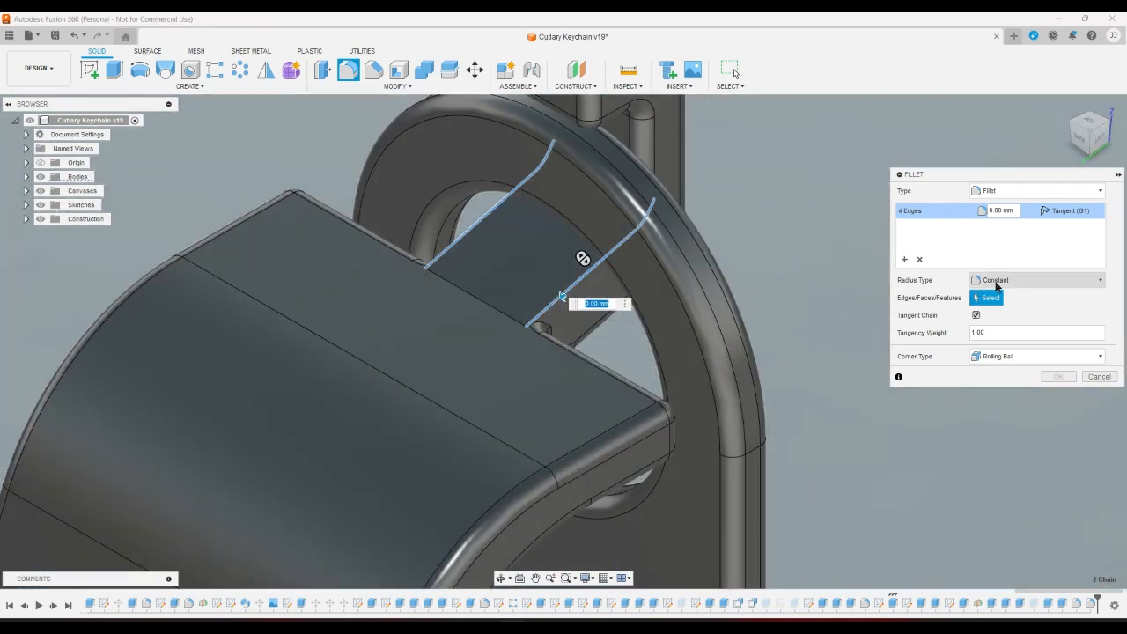
left_click(1010, 209)
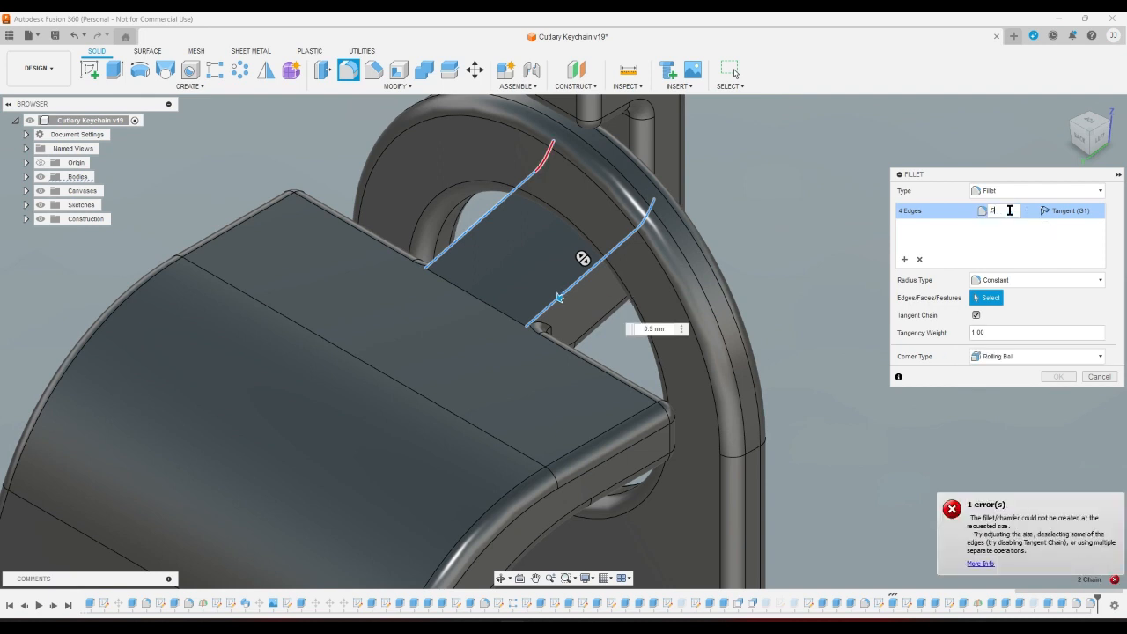
type(".5")
key("BackSpace")
type("25")
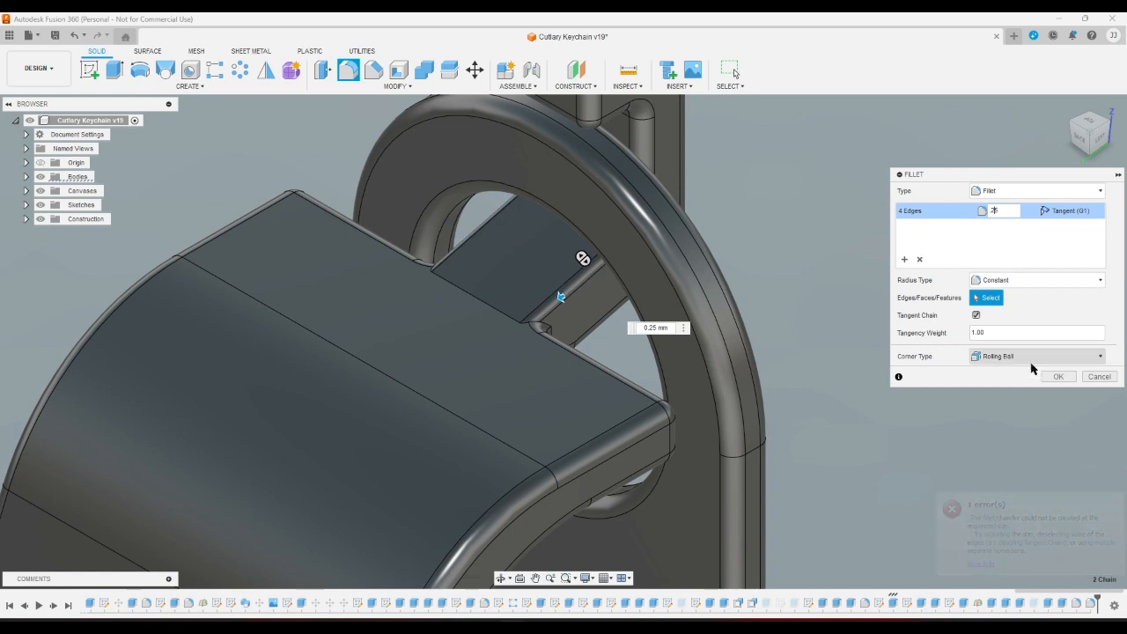
left_click(1057, 376)
scroll(1043, 380, "down", 5)
scroll(1019, 361, "down", 4)
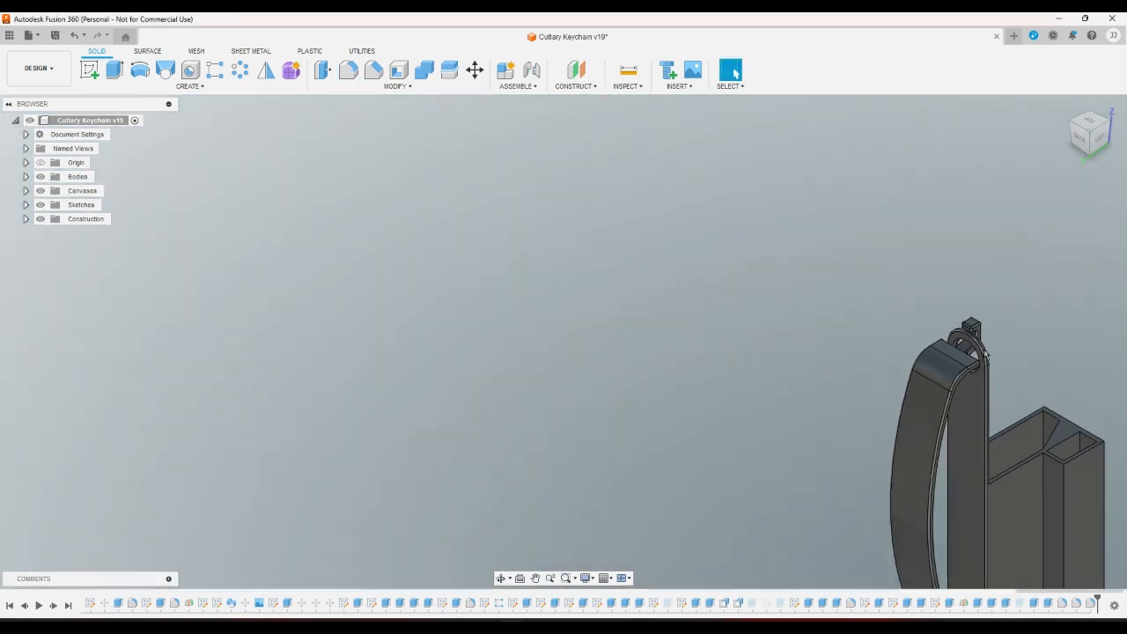
scroll(1045, 461, "up", 2)
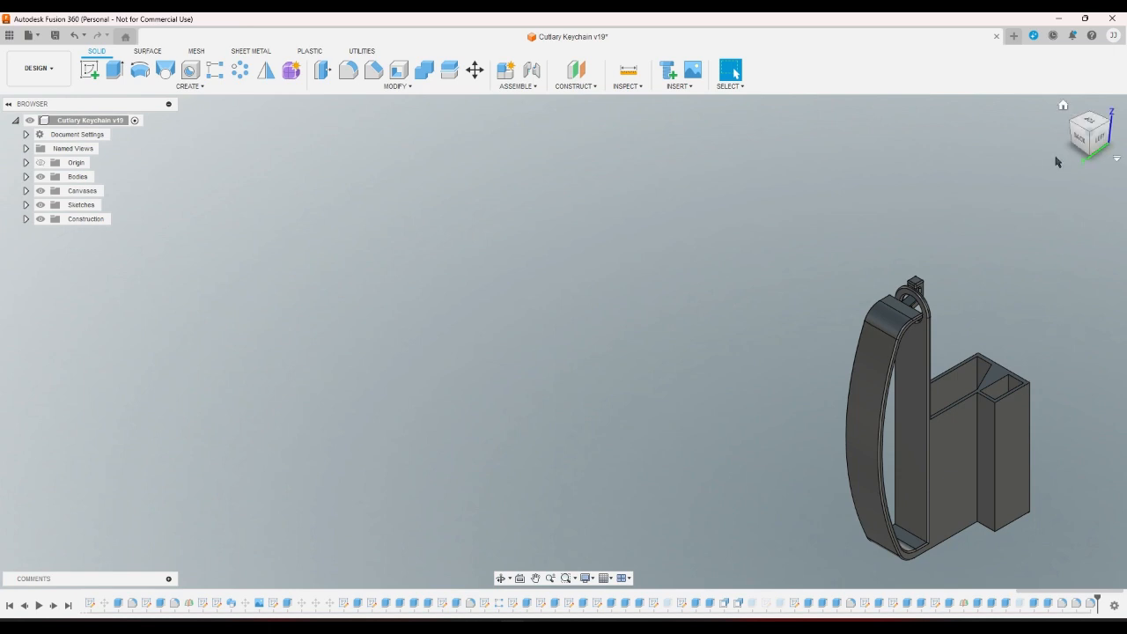
left_click(1072, 128)
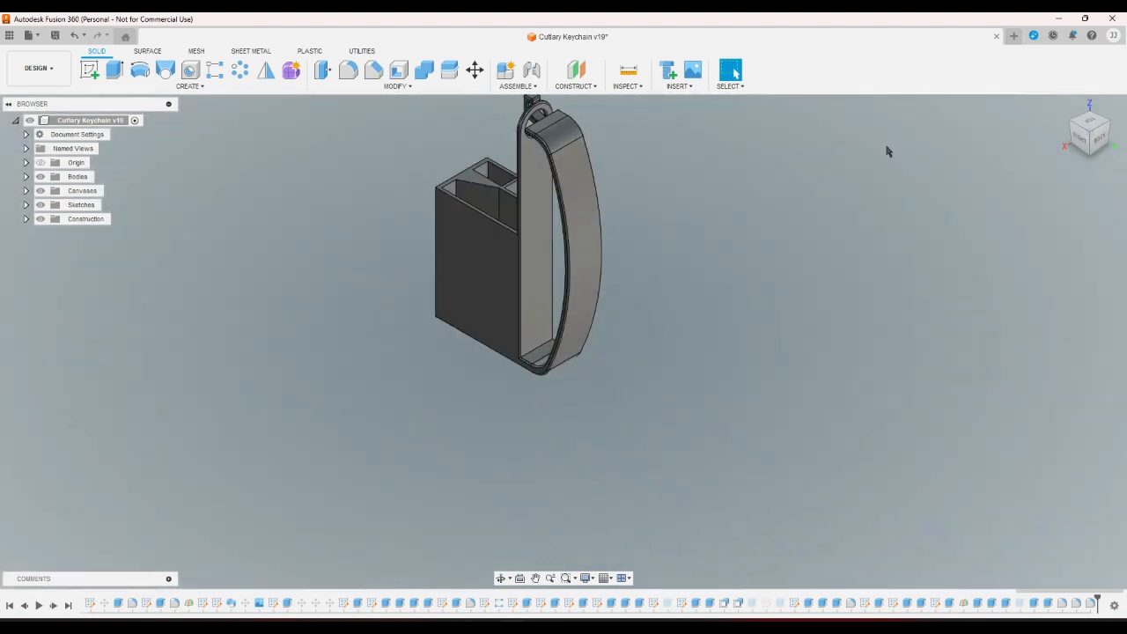
scroll(627, 197, "up", 10)
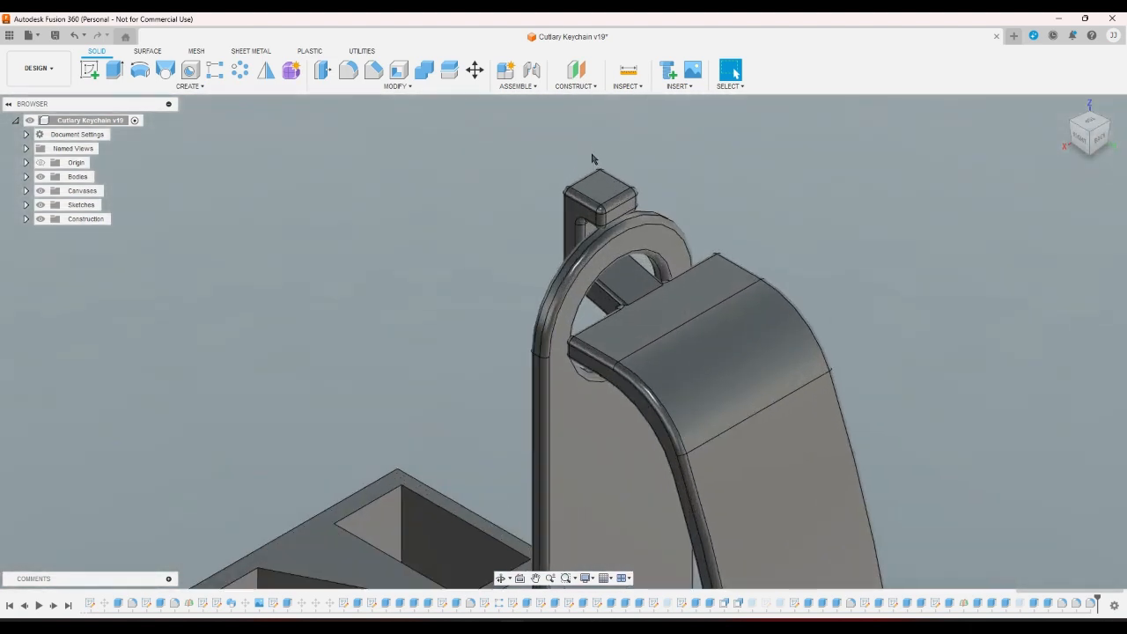
scroll(612, 178, "up", 2)
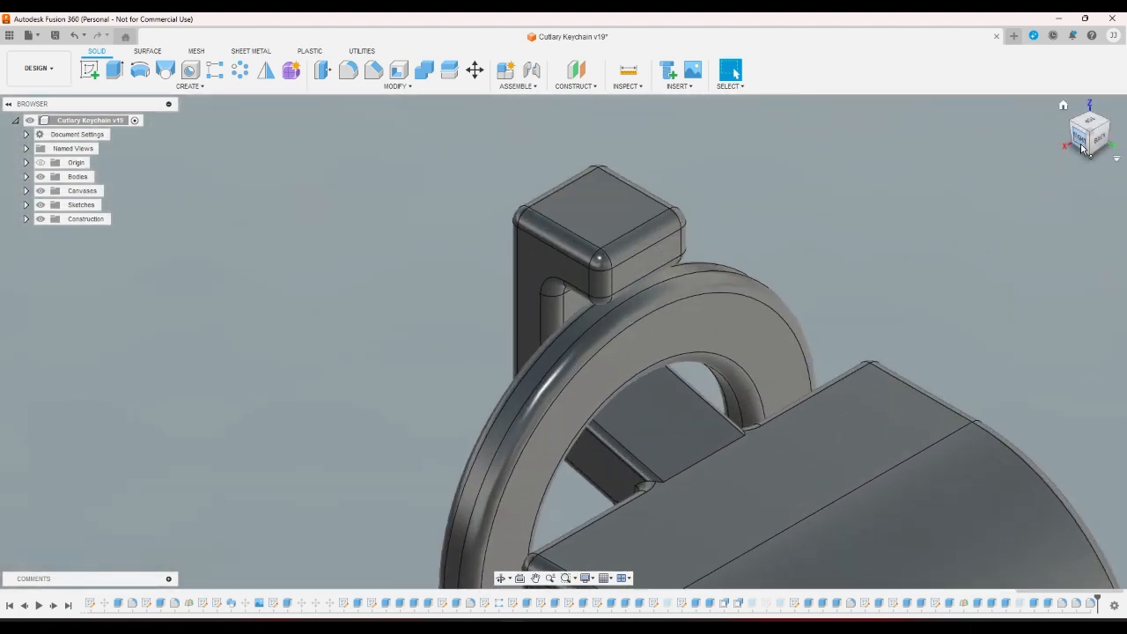
left_click(1081, 138)
scroll(763, 227, "down", 5)
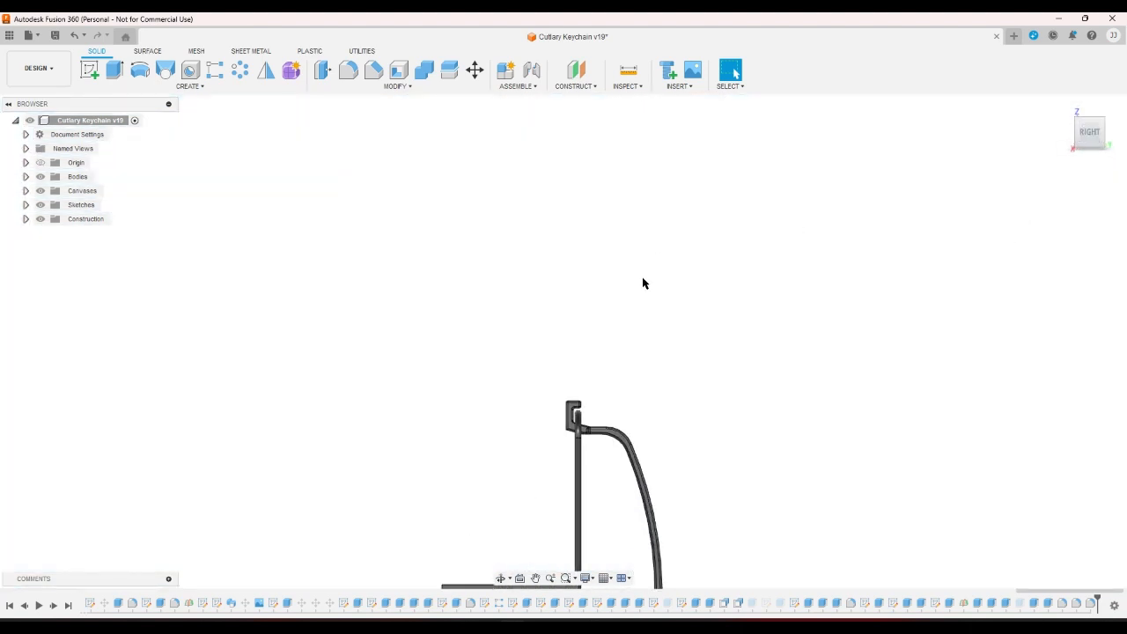
scroll(577, 436, "up", 8)
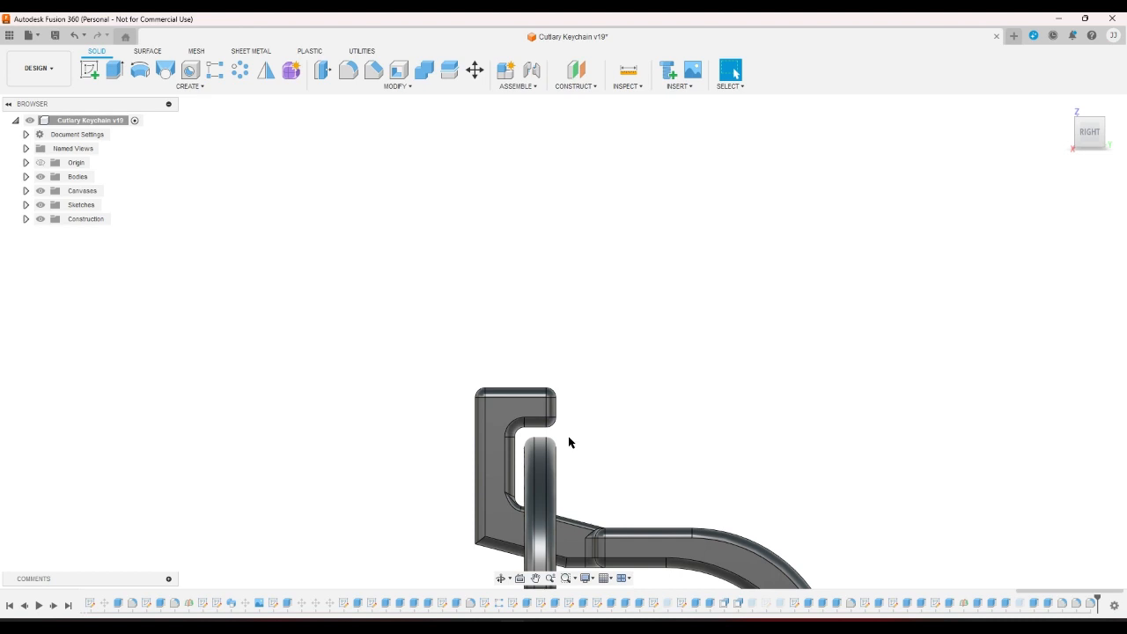
Open the hook sketch and remove the loose 2.00 dimension.
double_click(935, 606)
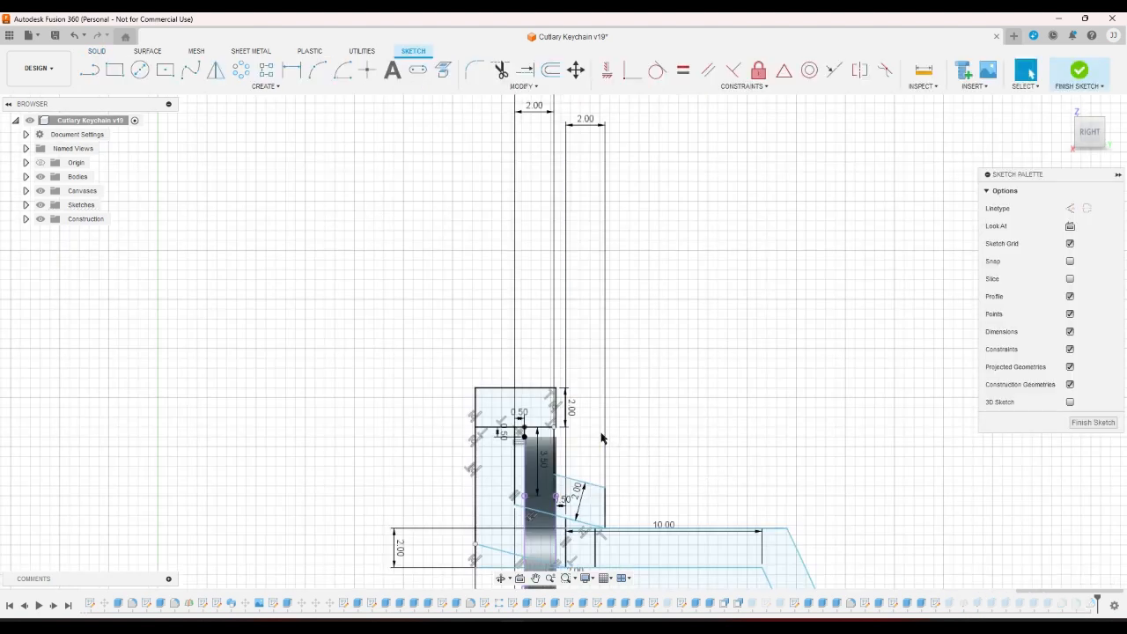
scroll(599, 436, "up", 3)
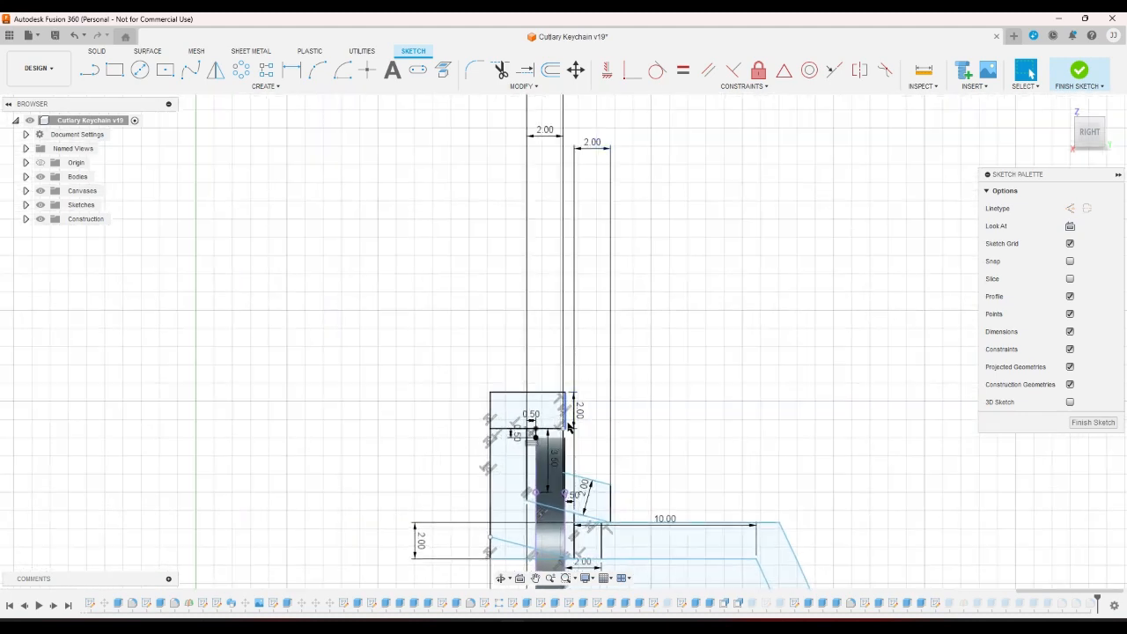
scroll(536, 356, "down", 4)
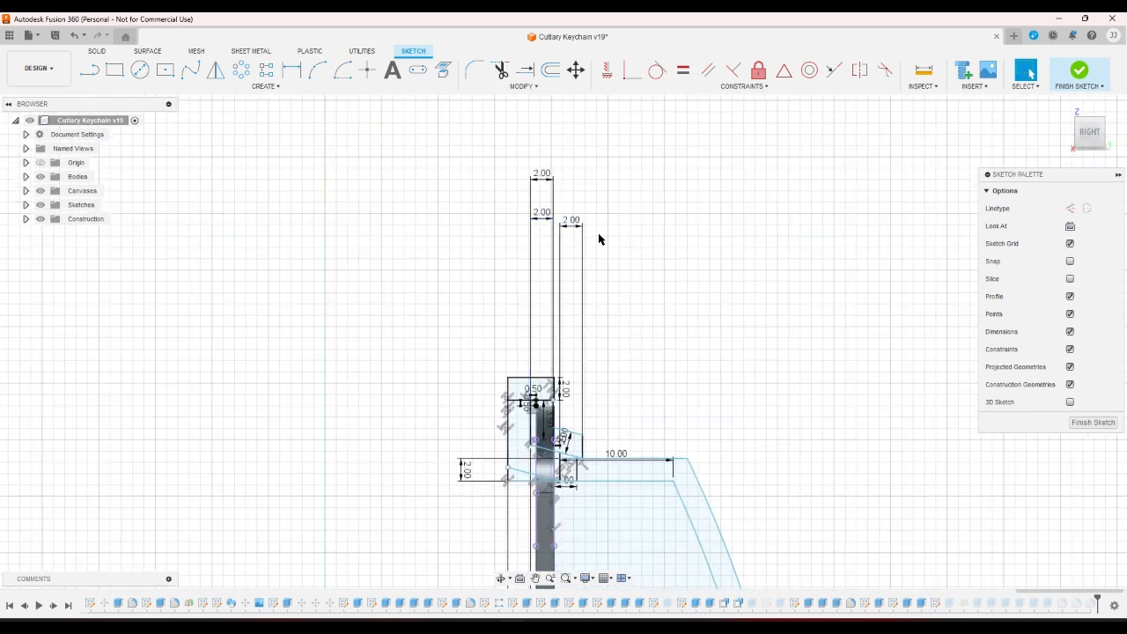
left_click_drag(547, 177, 553, 336)
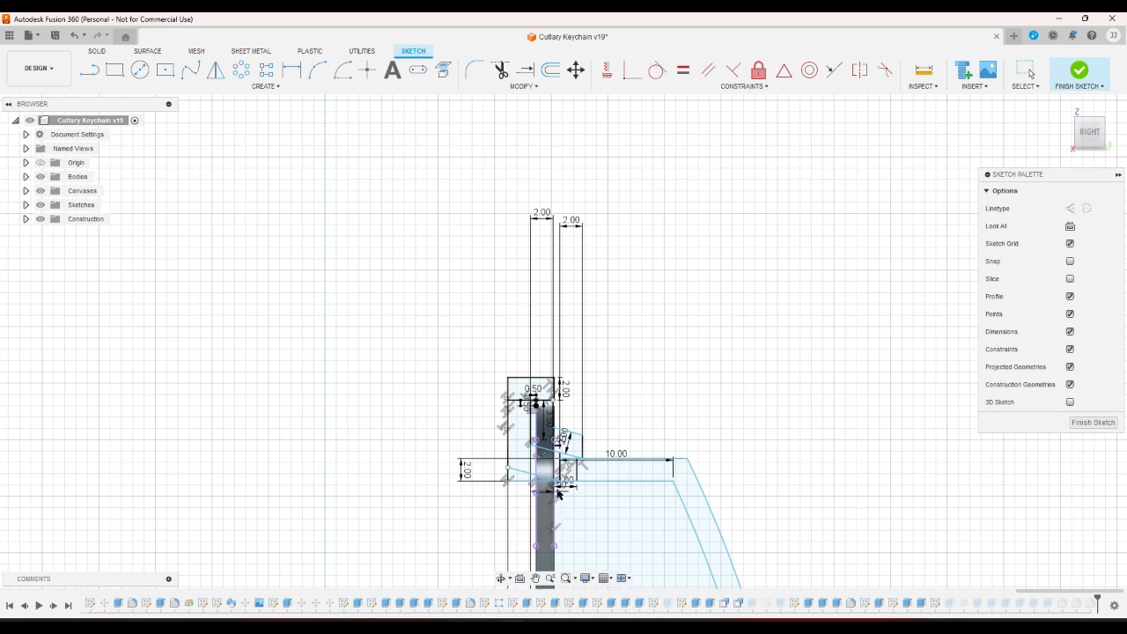
key("Escape")
scroll(561, 360, "up", 6)
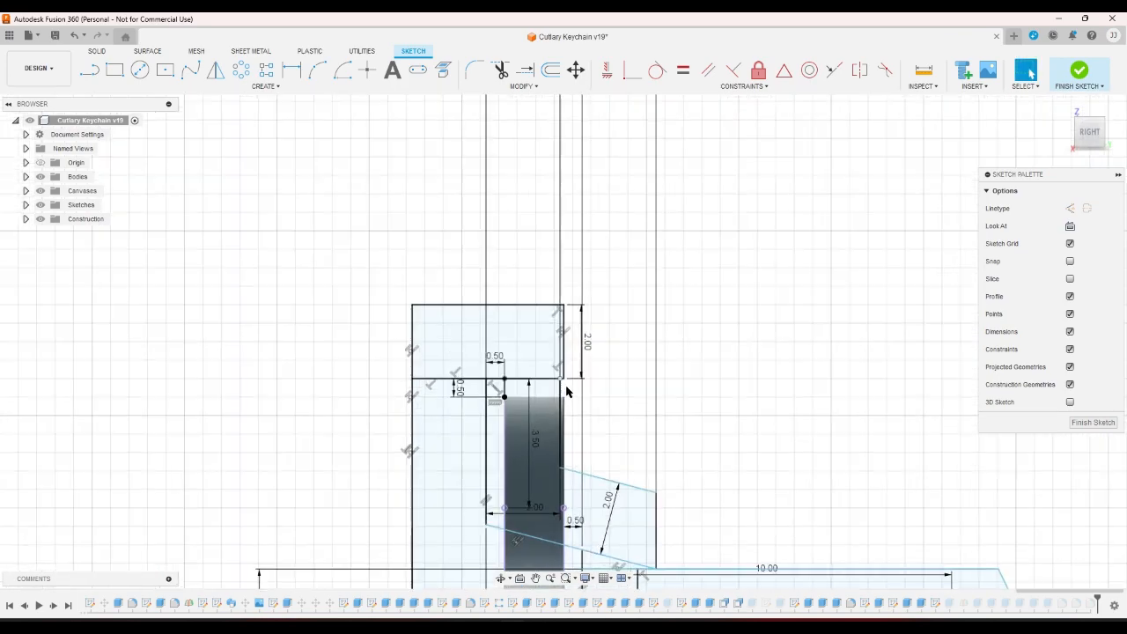
scroll(562, 361, "down", 3)
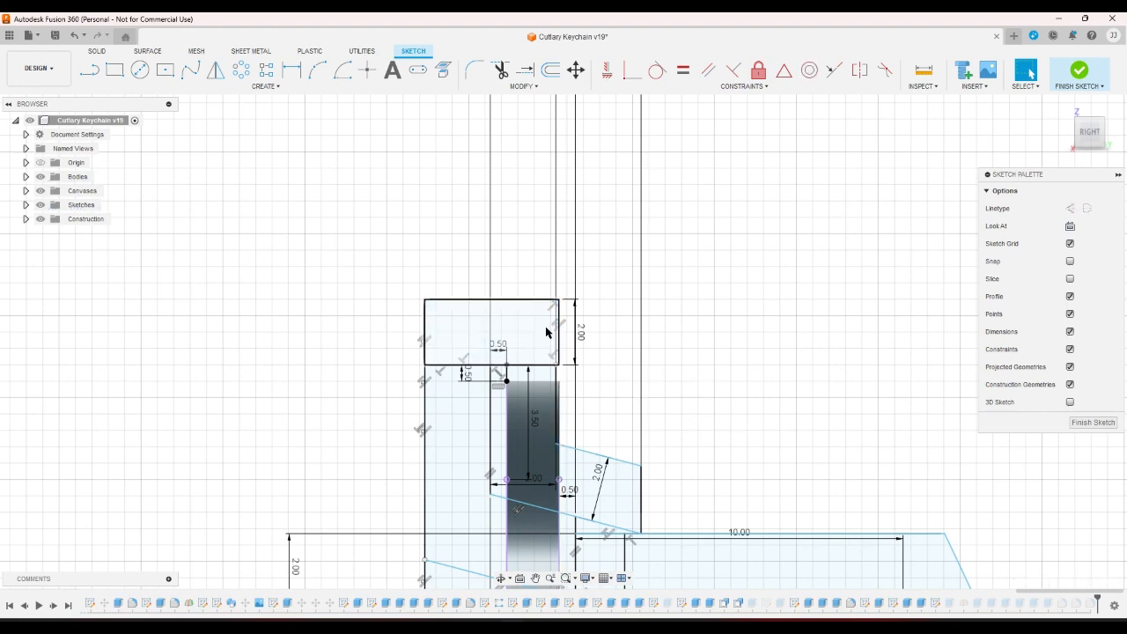
scroll(560, 326, "up", 4)
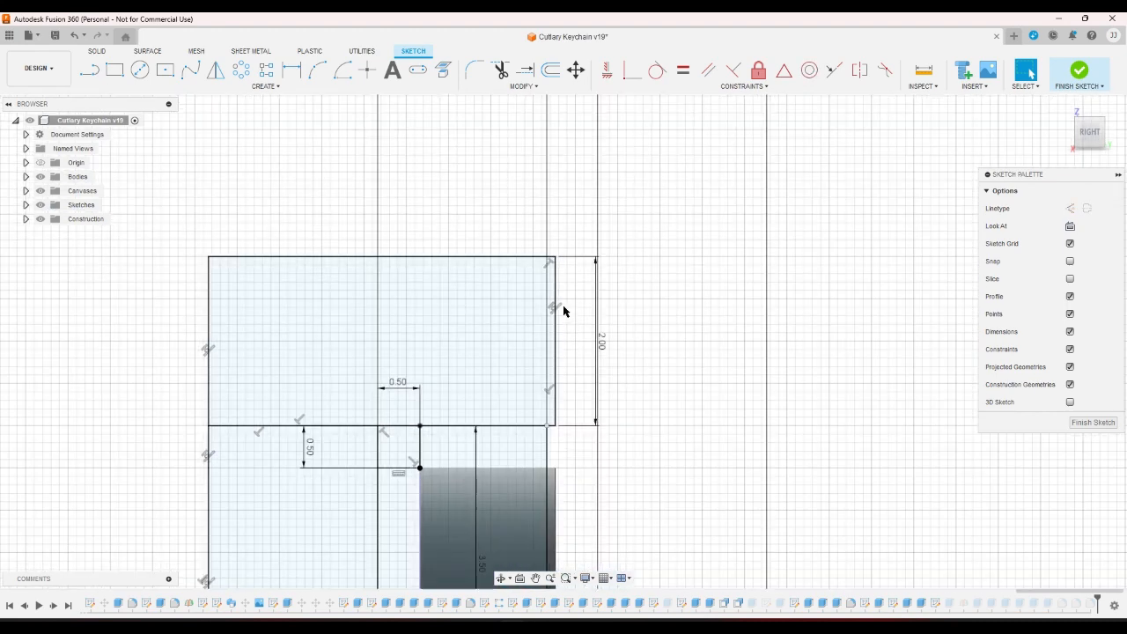
Delete the collinear constraint and widen the top rectangle to the right.
left_click(557, 308)
key("Delete")
left_click_drag(556, 331, 592, 335)
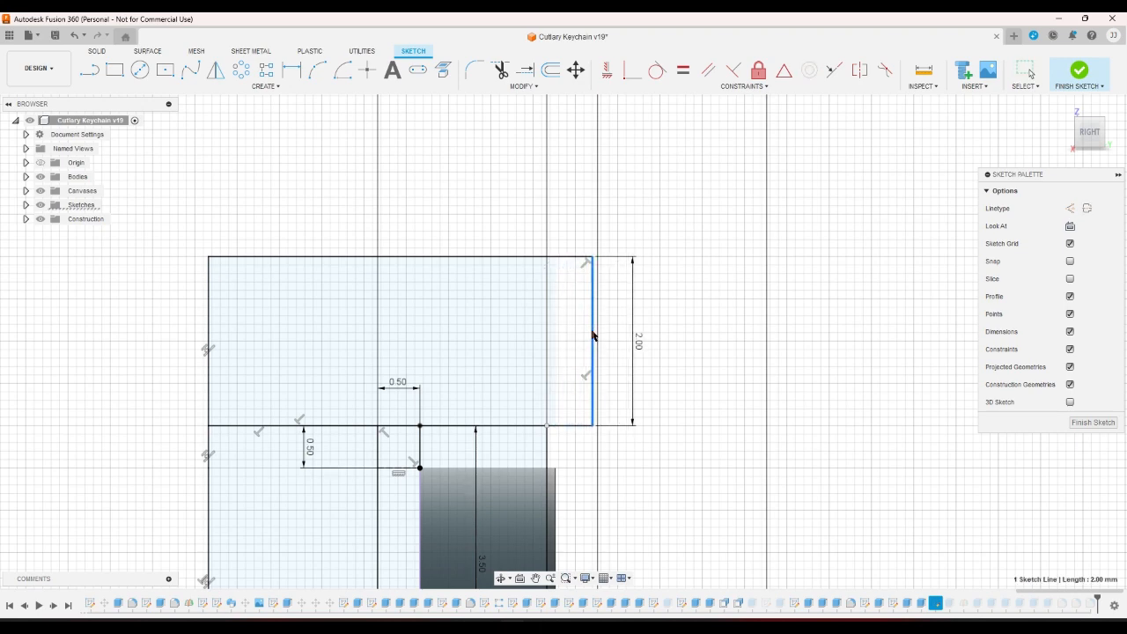
Try dimensioning the rectangle's right edge, dismissing the over-constrained warning.
left_click(292, 69)
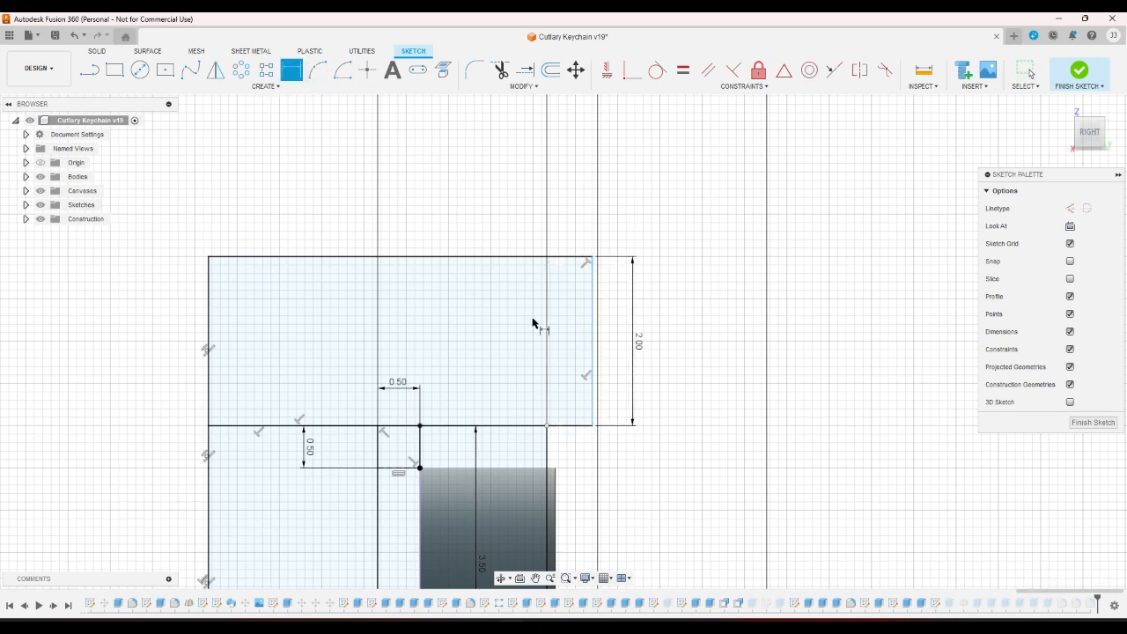
left_click(591, 362)
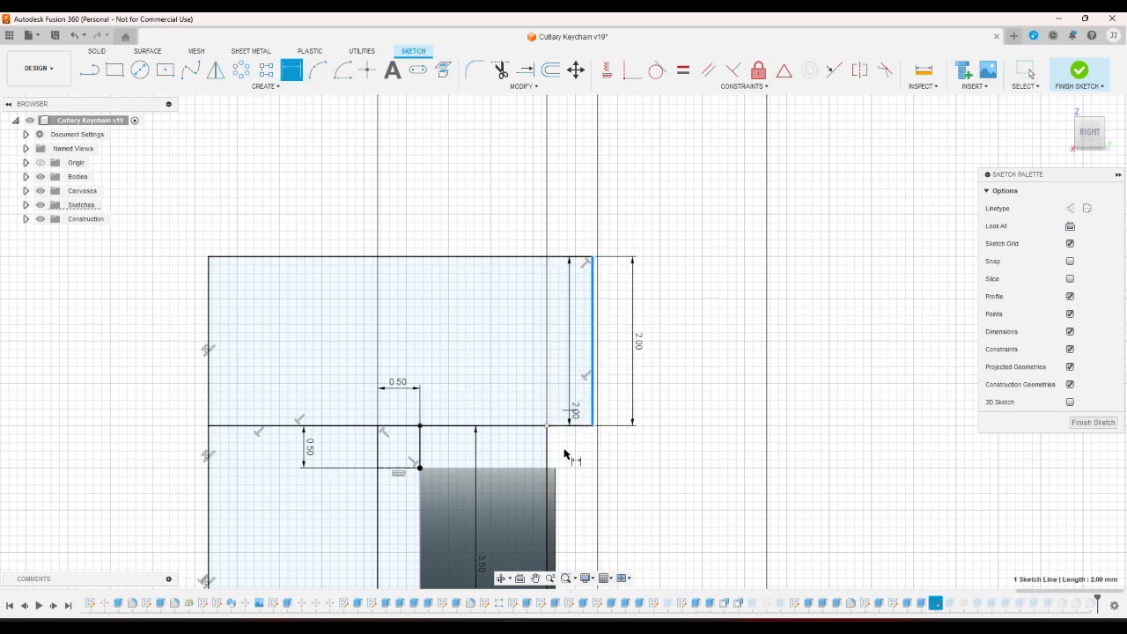
left_click(557, 495)
left_click(674, 358)
scroll(643, 325, "down", 3)
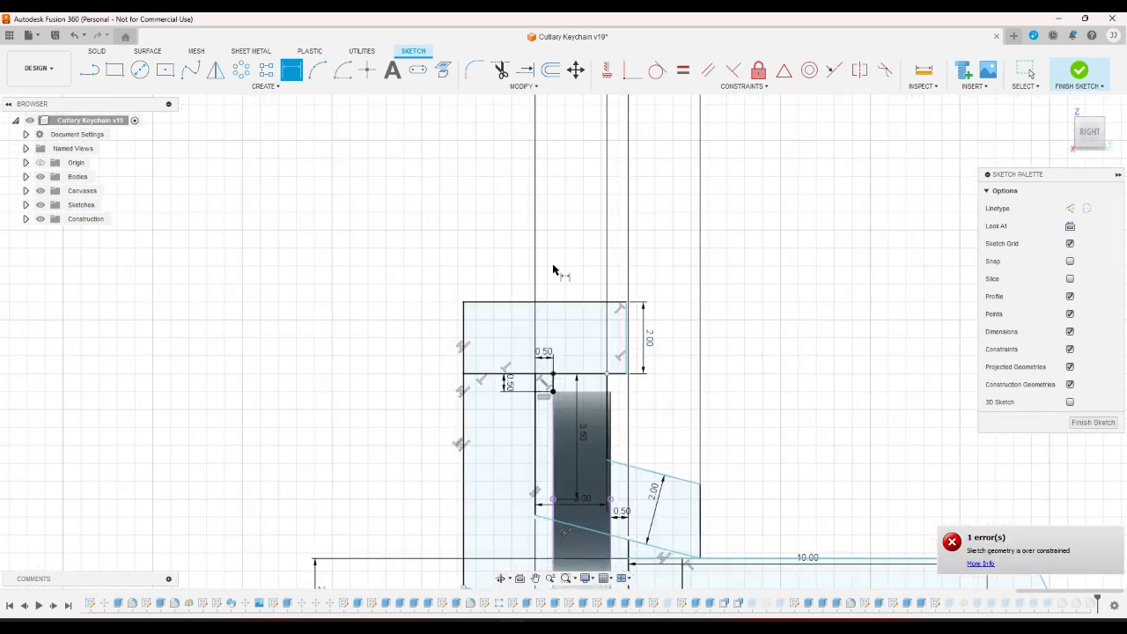
left_click(618, 514)
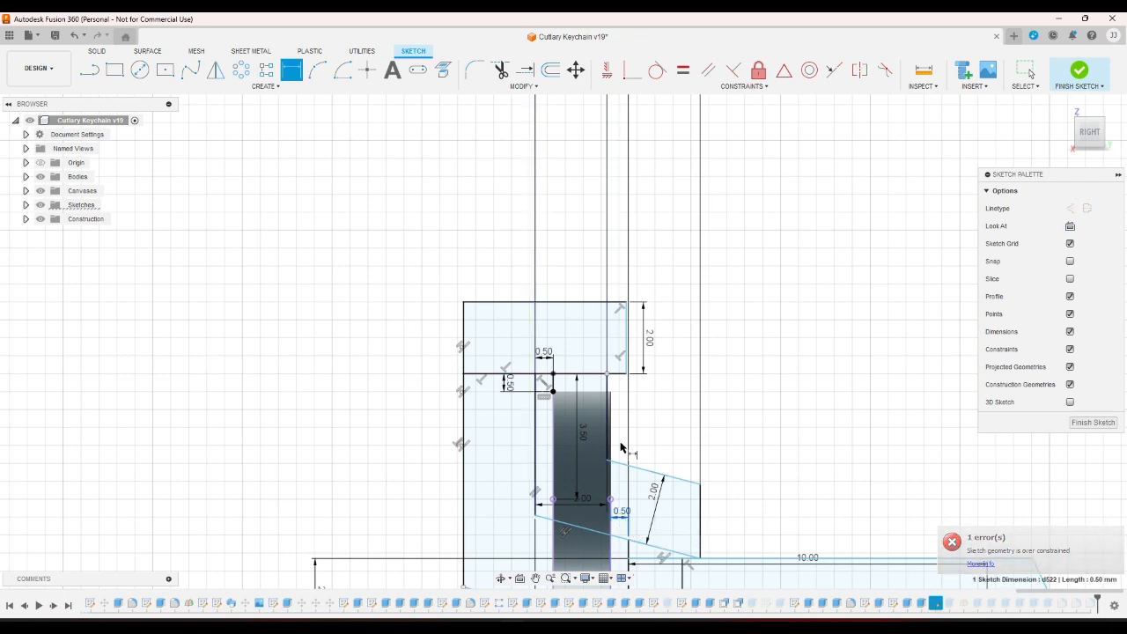
left_click(627, 361)
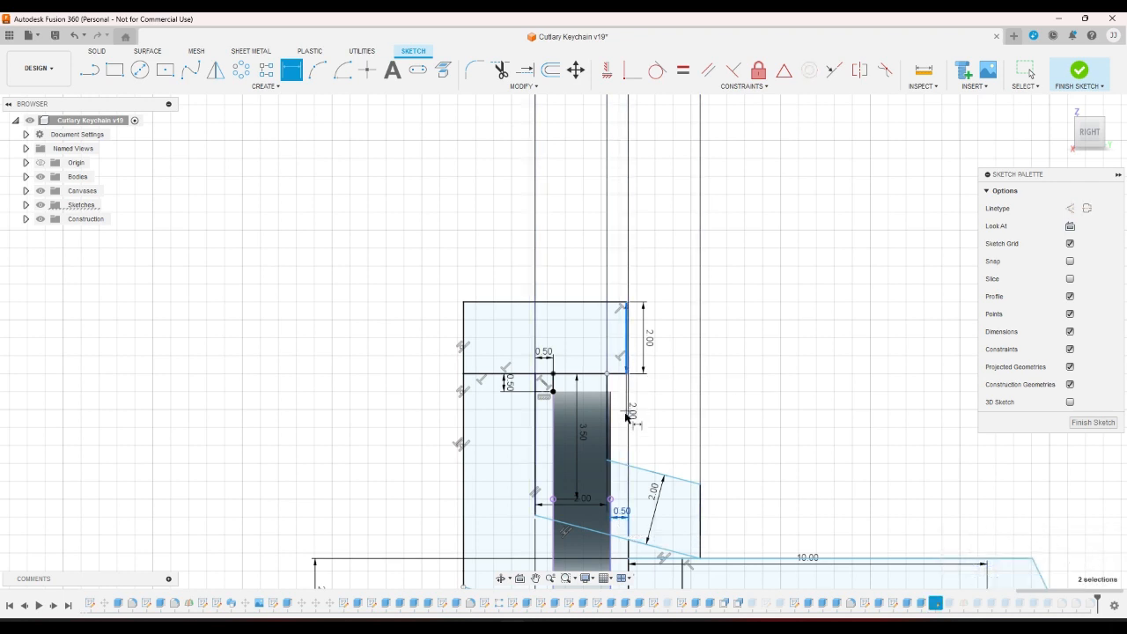
right_click(614, 421)
left_click(588, 422)
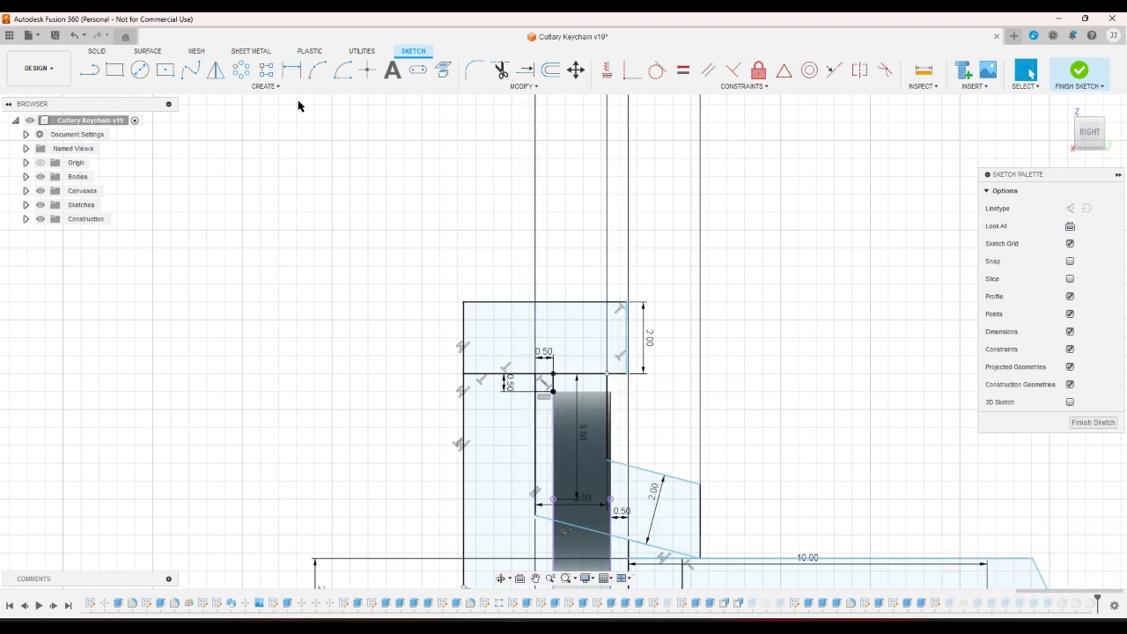
Dimension the distance between the two corner points to 0.50.
left_click(291, 70)
left_click(609, 498)
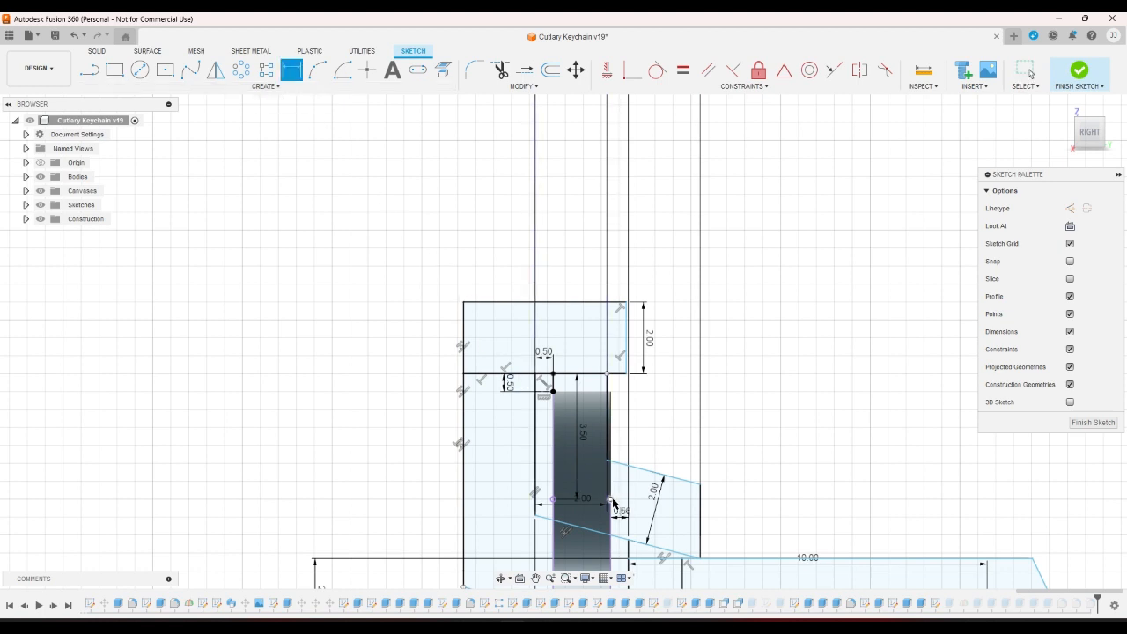
left_click(627, 375)
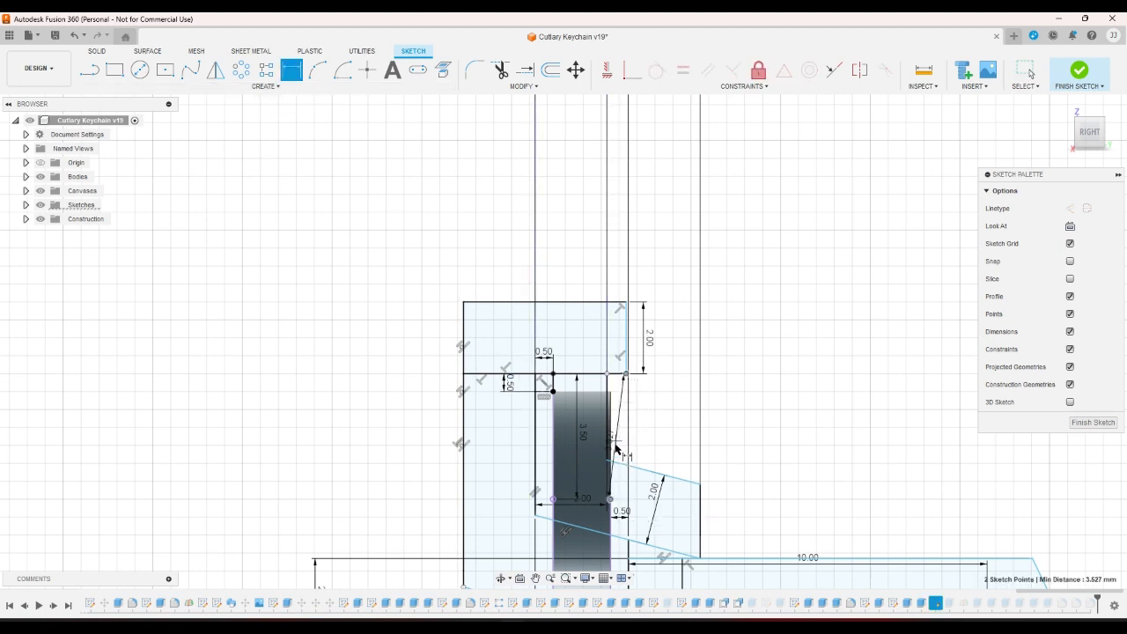
left_click(627, 287)
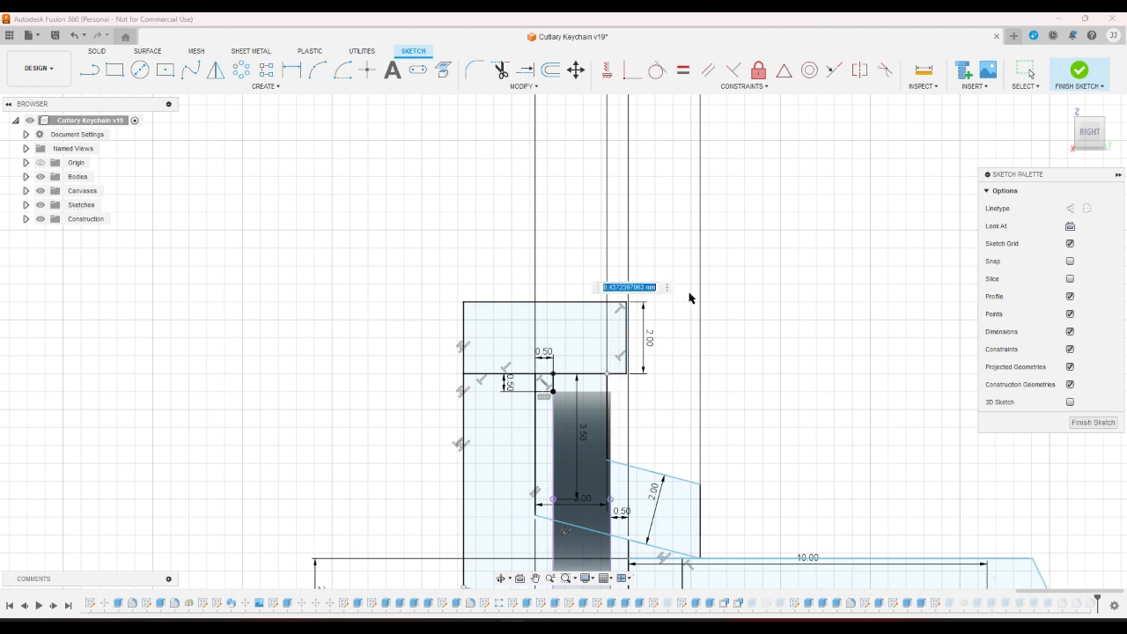
type(".5")
key("Return")
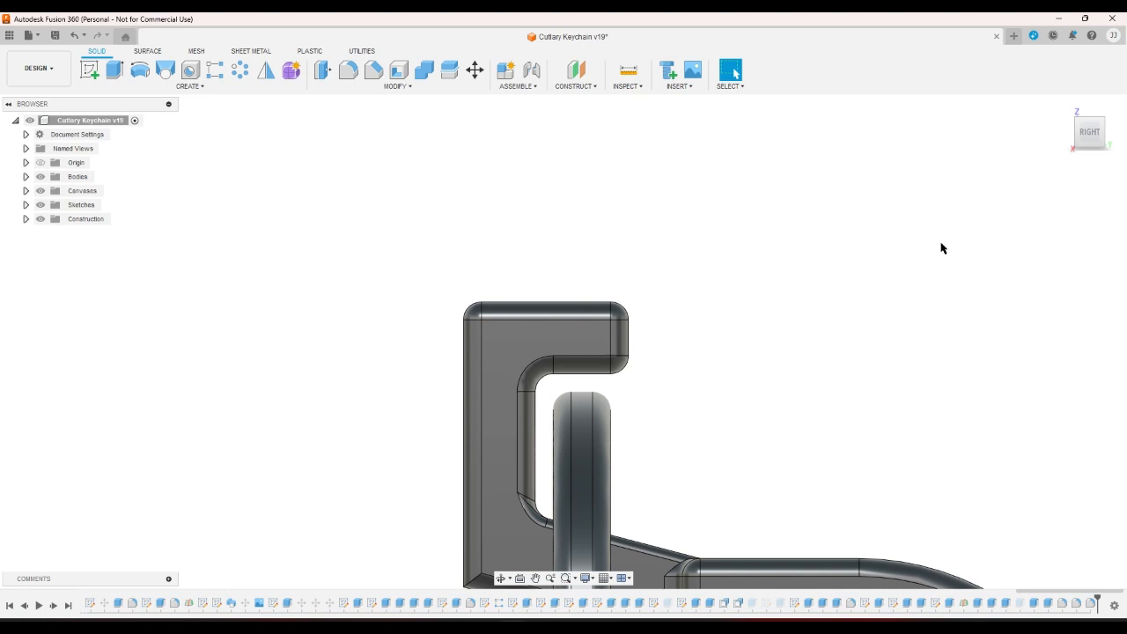
Inspect the lengthened hook arm from the Home, Right and angled corner views.
scroll(941, 249, "down", 2)
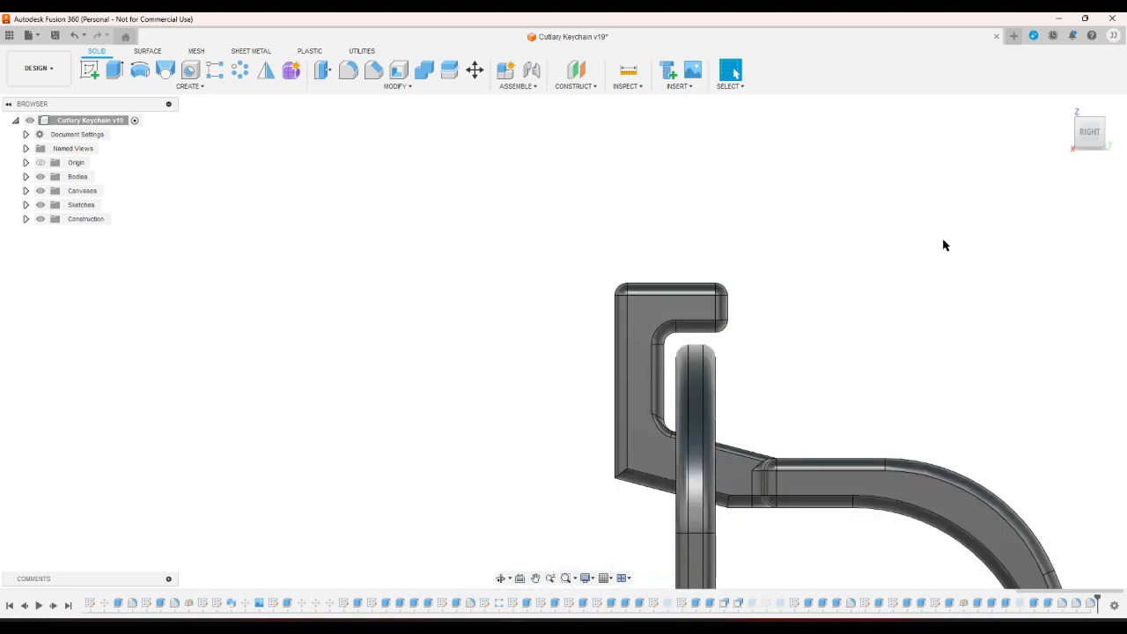
left_click(1063, 106)
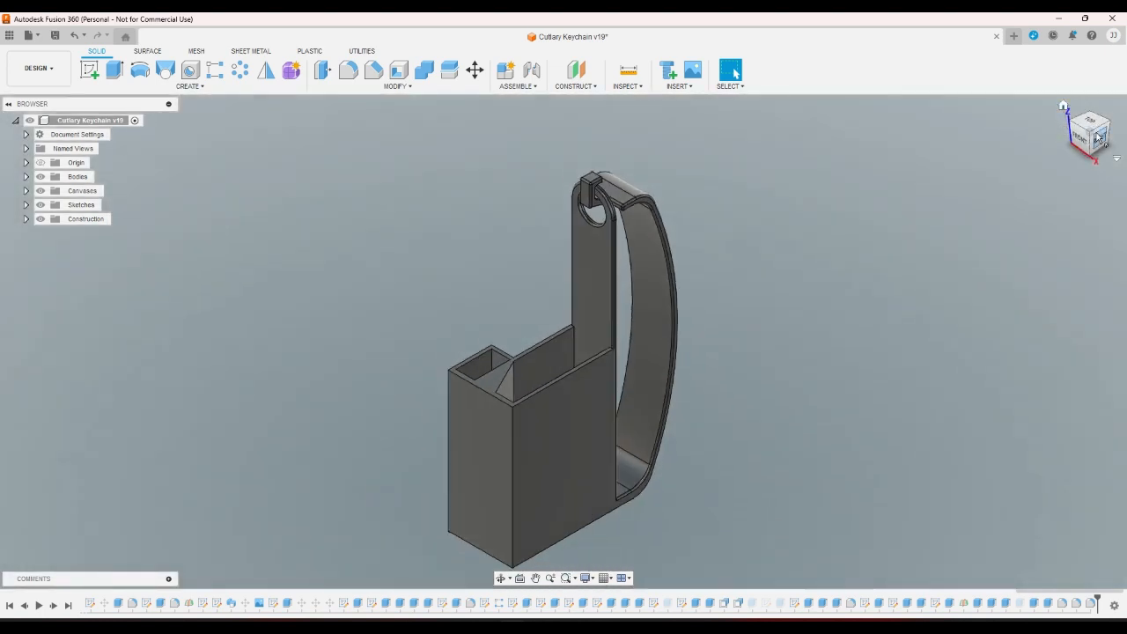
left_click(1099, 138)
scroll(581, 236, "up", 5)
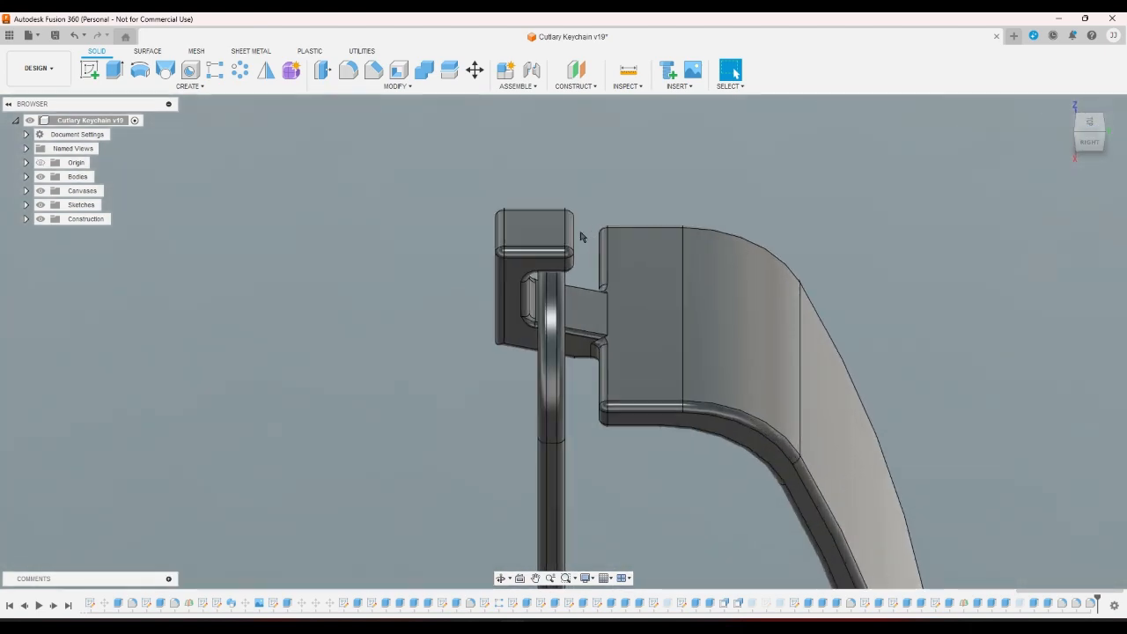
scroll(581, 236, "up", 1)
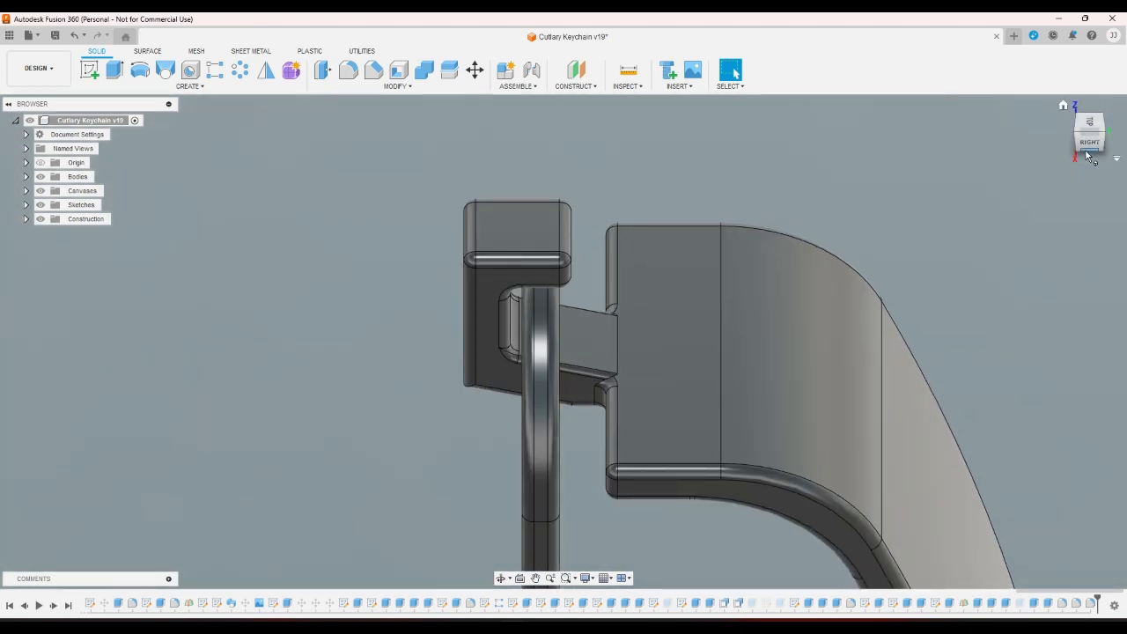
left_click(1089, 154)
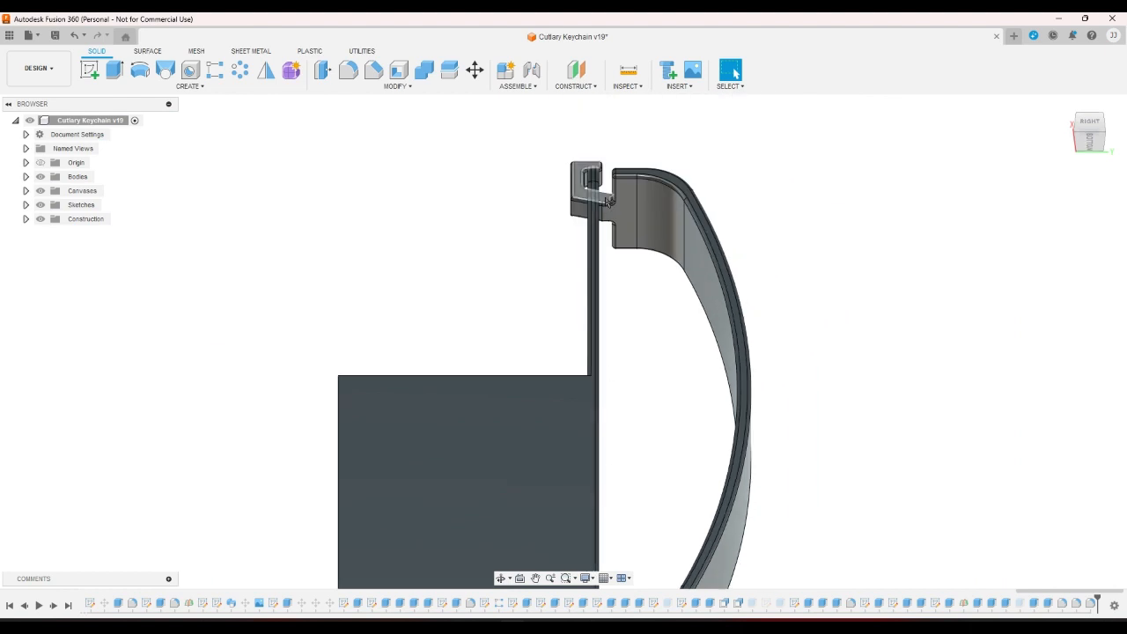
scroll(606, 201, "down", 1)
scroll(602, 168, "up", 4)
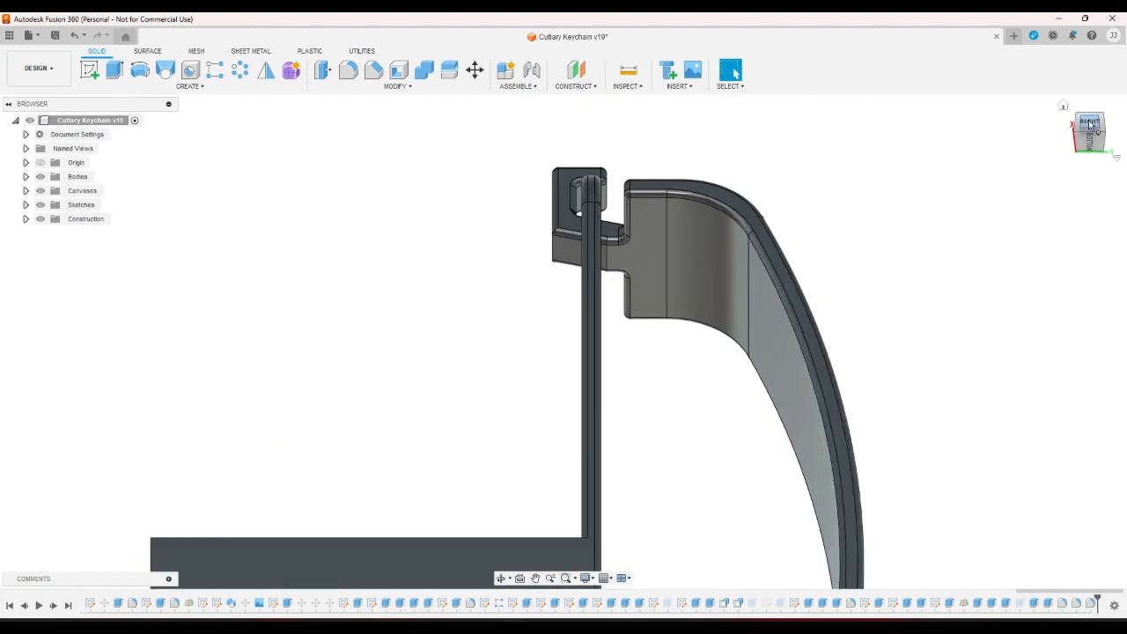
left_click(1091, 126)
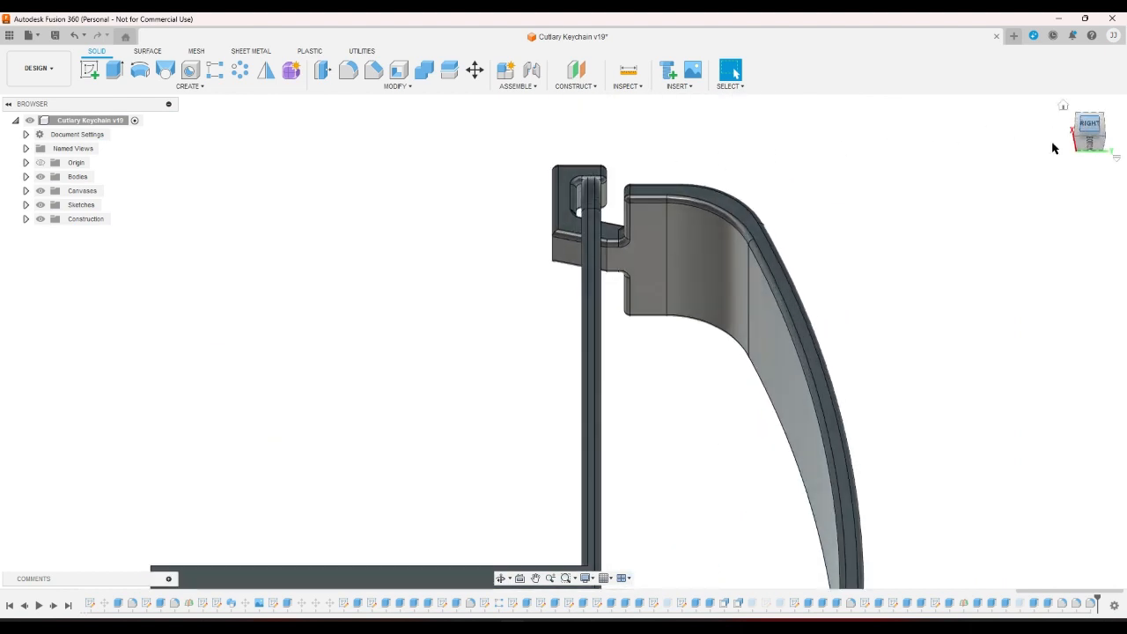
left_click(1106, 147)
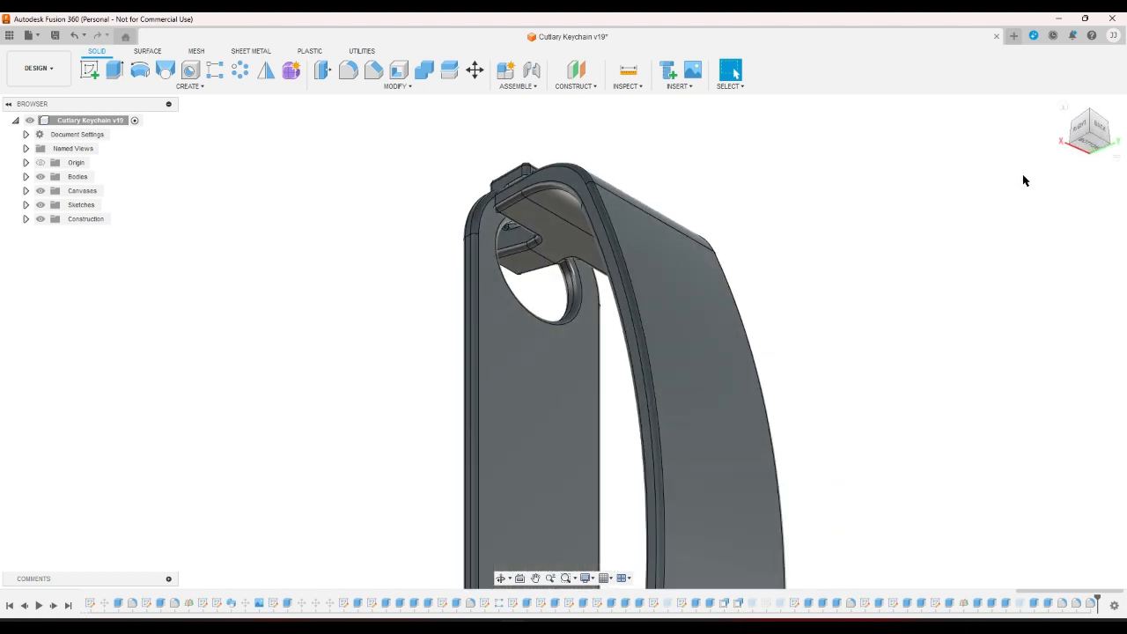
left_click(1073, 130)
left_click(1074, 134)
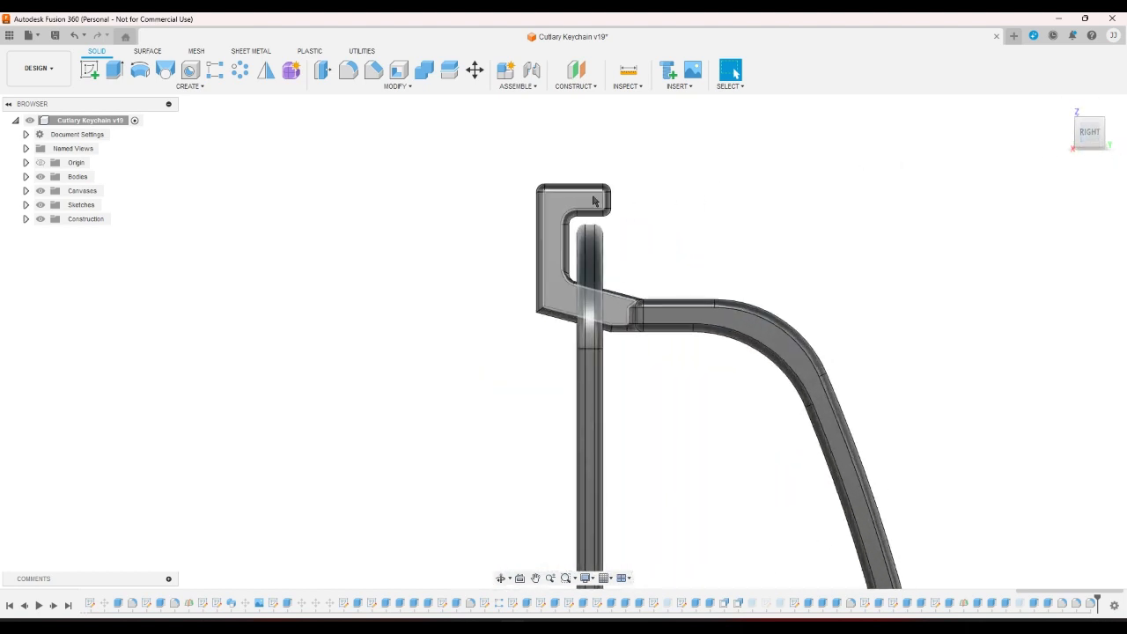
left_click(1104, 148)
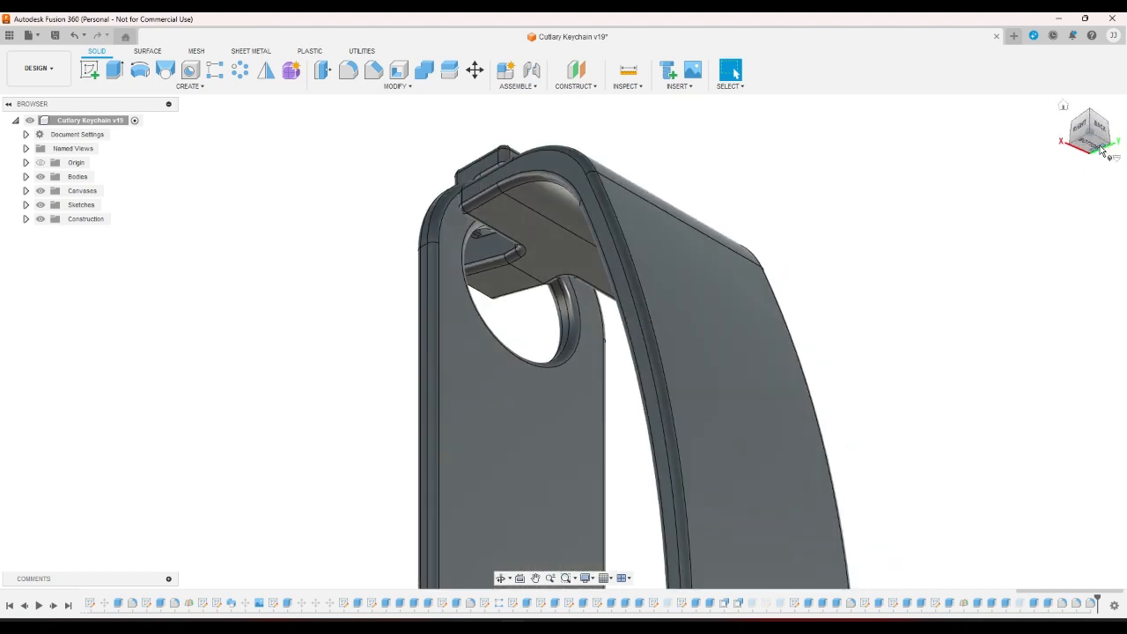
left_click(1087, 134)
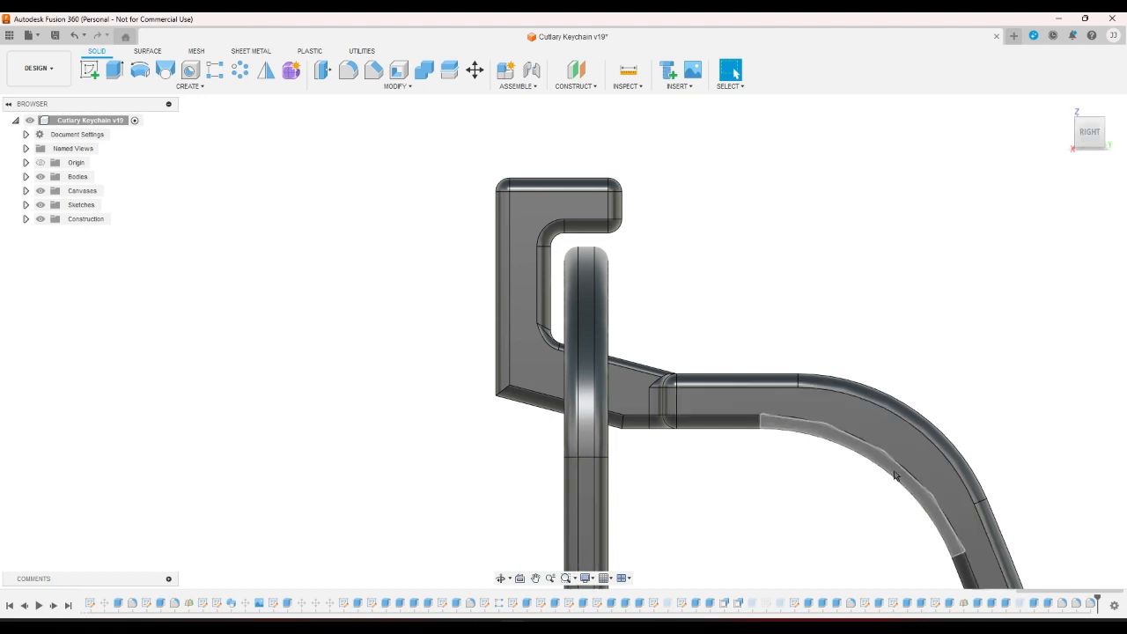
Reopen the hook sketch and draw a rectangle beside the hook top.
double_click(937, 606)
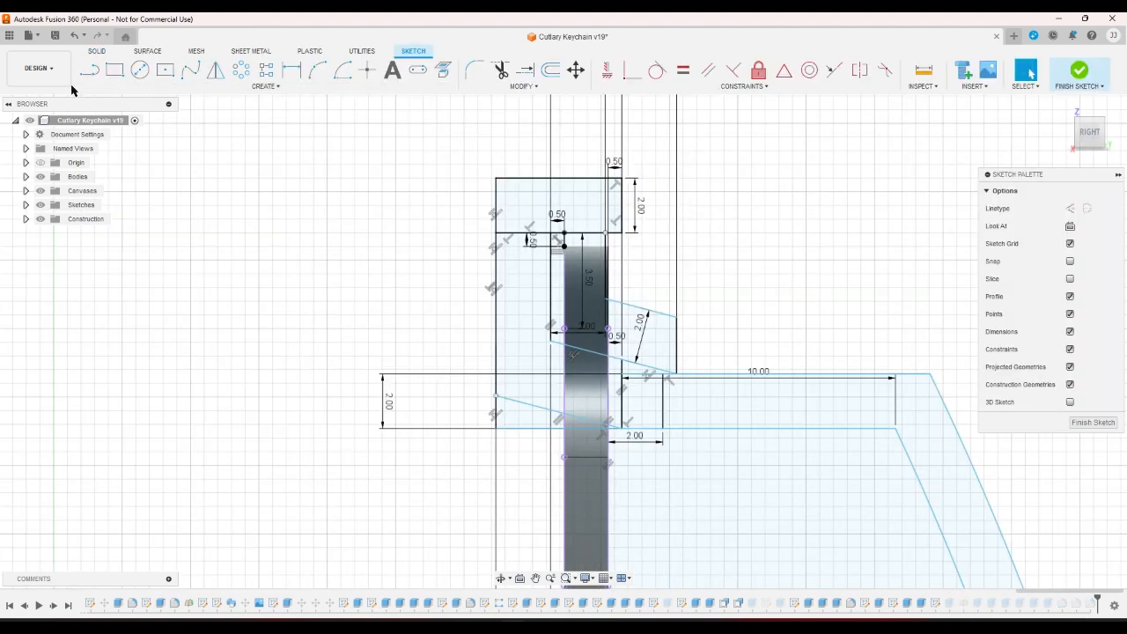
left_click(114, 70)
left_click(628, 183)
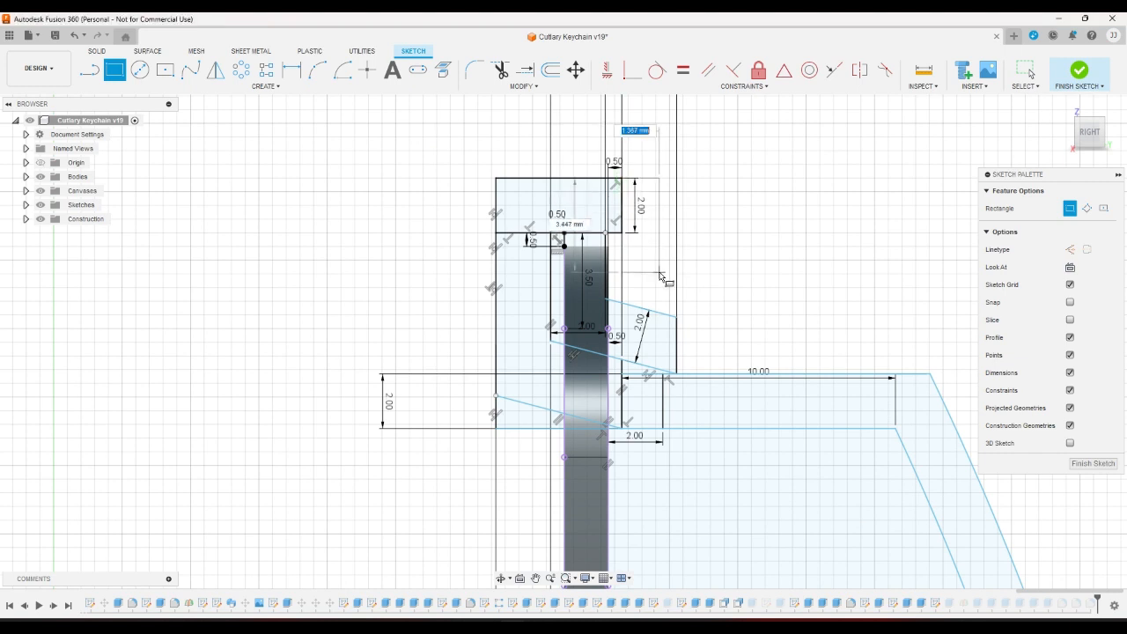
left_click(659, 273)
Dimension the rectangle's width to 2.00, cancelling two stray dimension attempts.
left_click(292, 70)
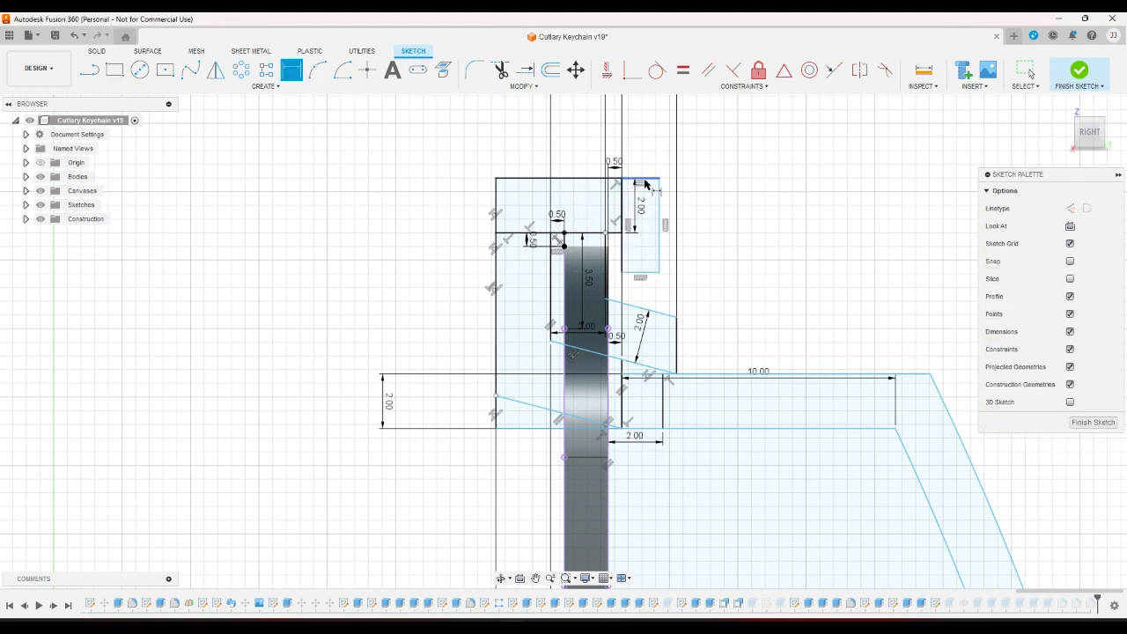
left_click(646, 178)
left_click(647, 159)
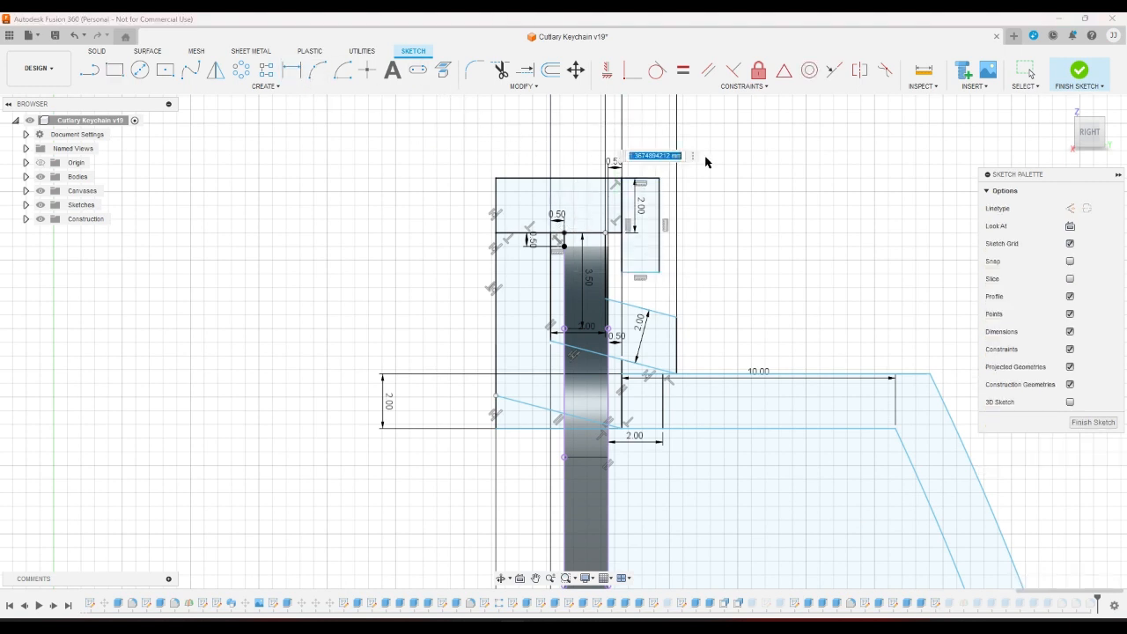
type("2")
key("Return")
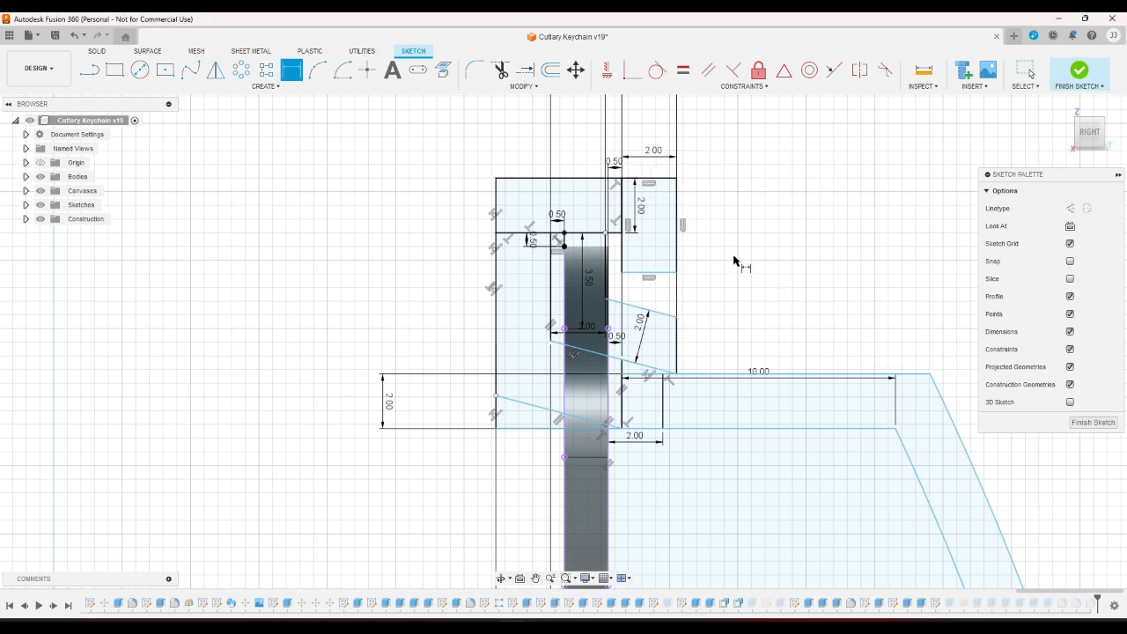
left_click(605, 247)
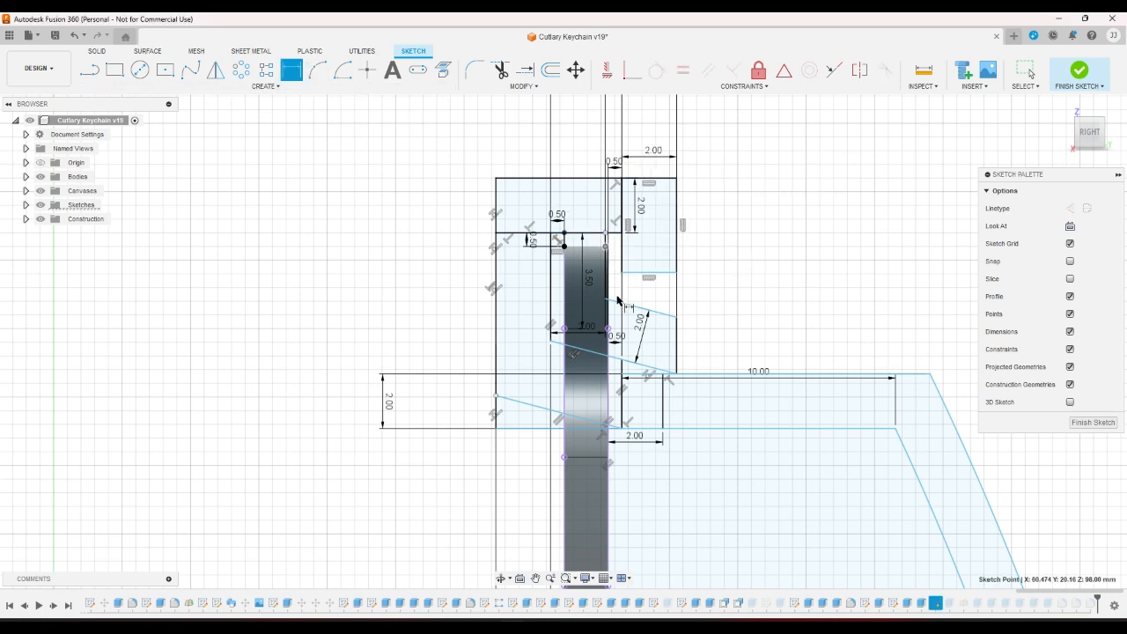
left_click(609, 328)
right_click(650, 297)
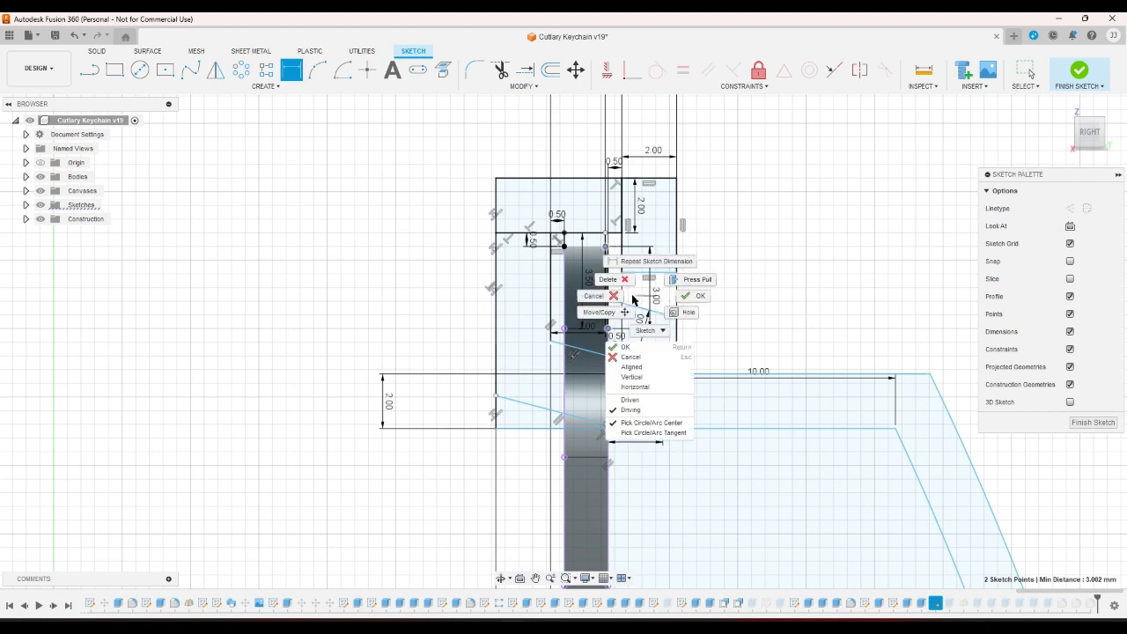
left_click(603, 298)
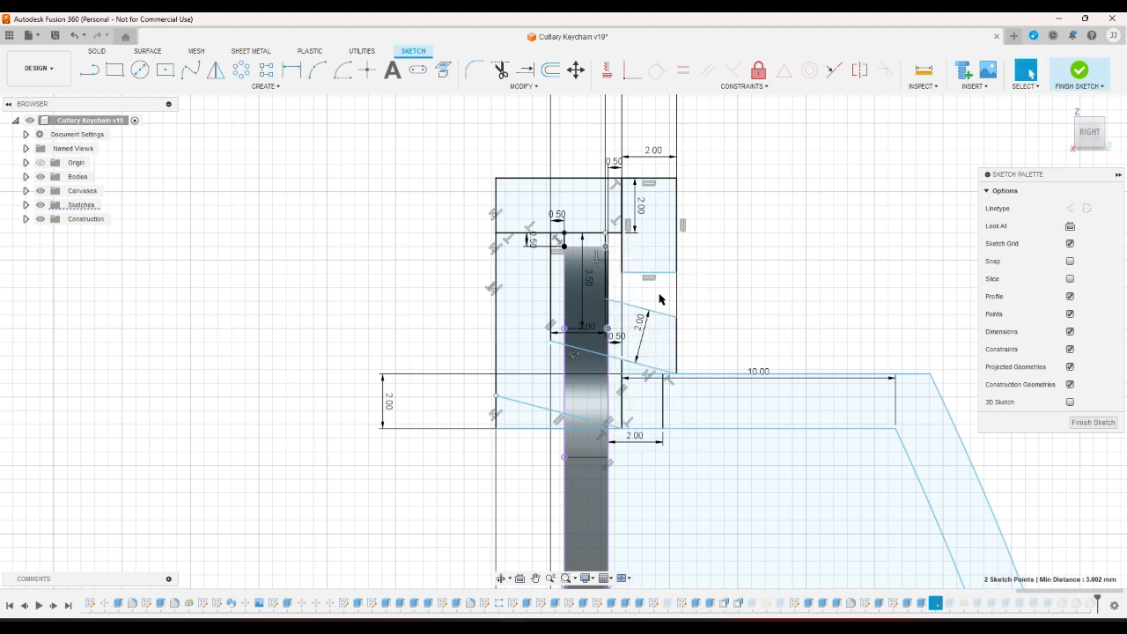
left_click(294, 78)
right_click(381, 247)
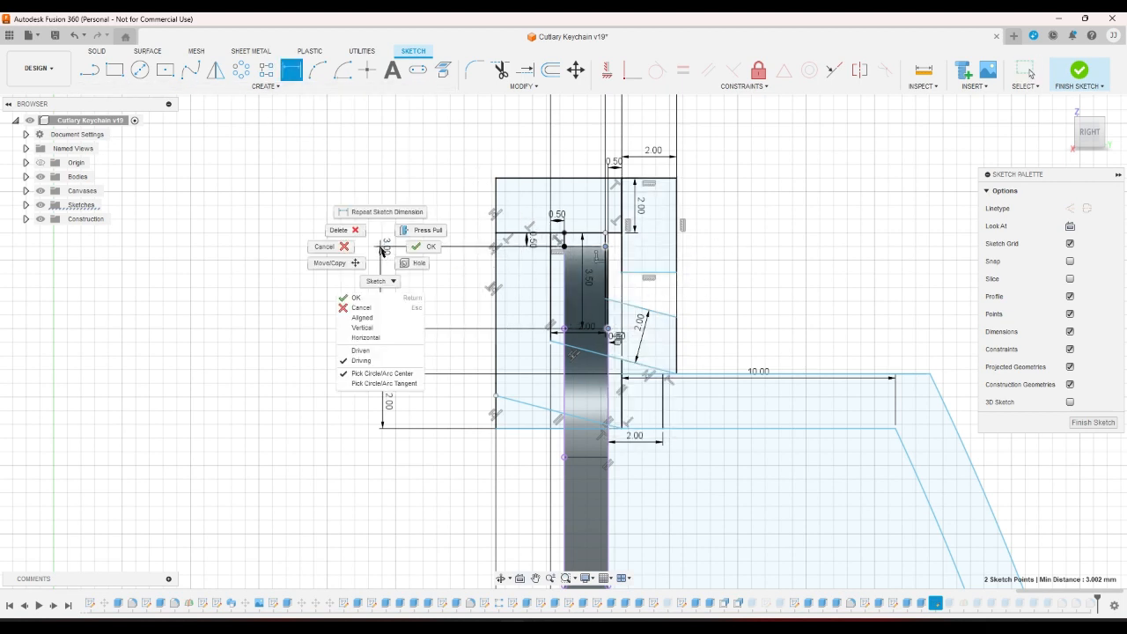
left_click(342, 247)
Set the rectangle's height to 2.00 and finish the sketch.
left_click(291, 72)
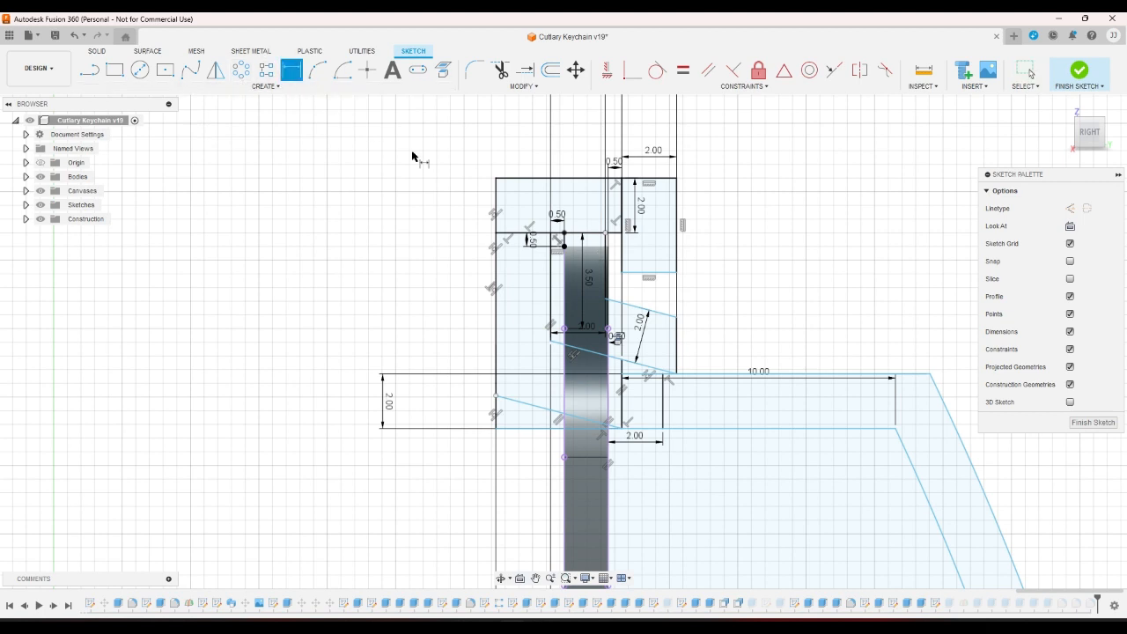
left_click(622, 274)
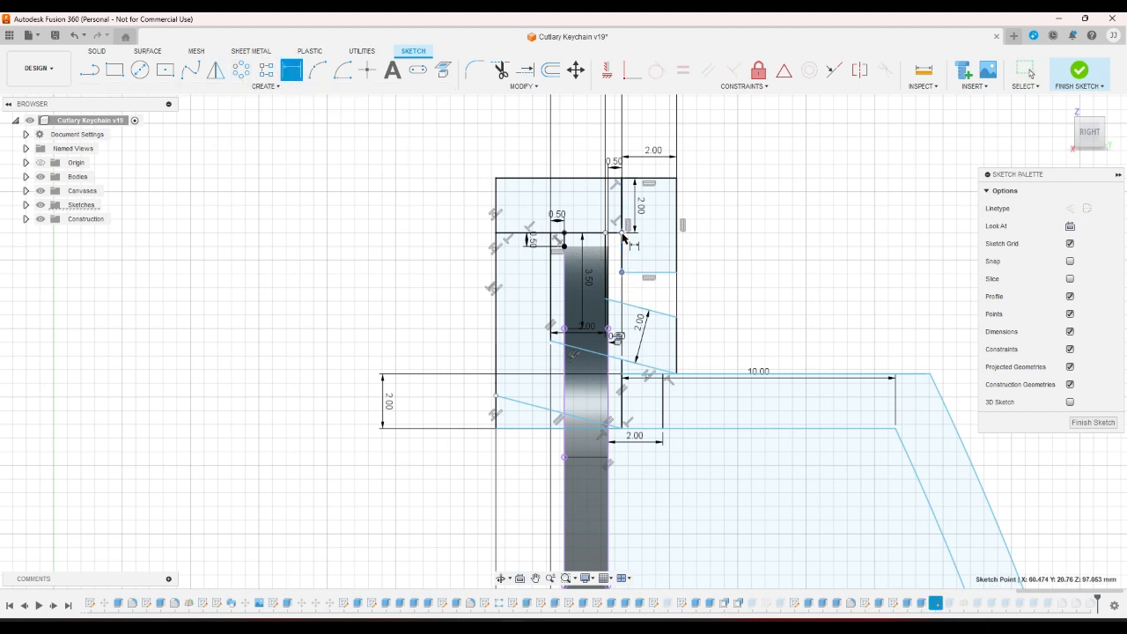
left_click(658, 294)
type("2")
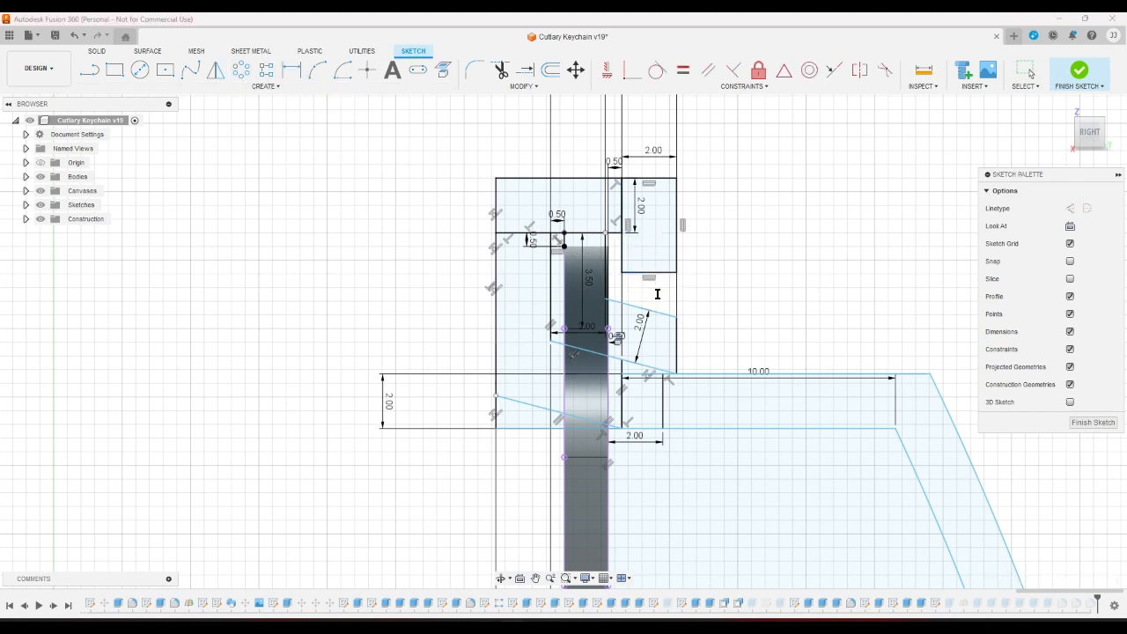
key("Return")
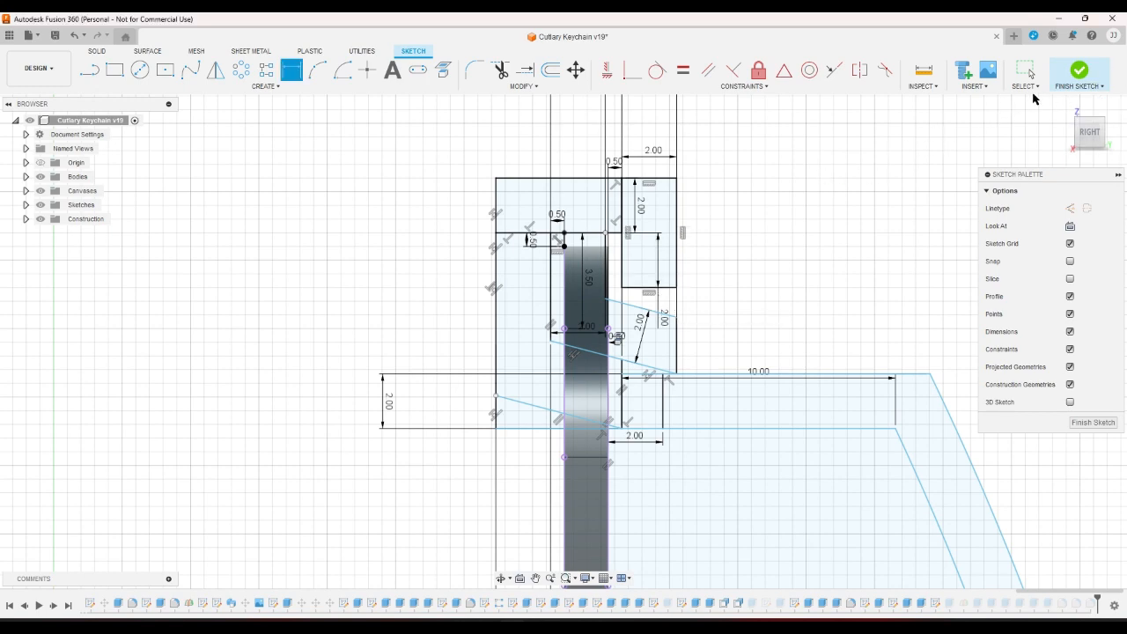
left_click(1074, 78)
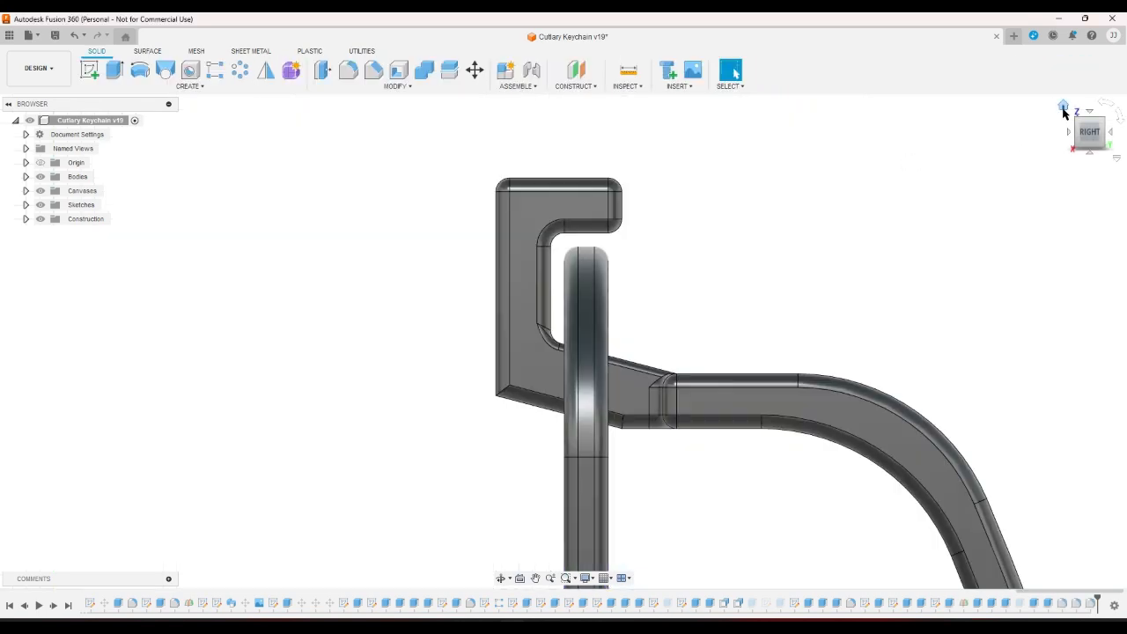
Return to the Home view and zoom in on the hook tip around the ring.
left_click(1063, 108)
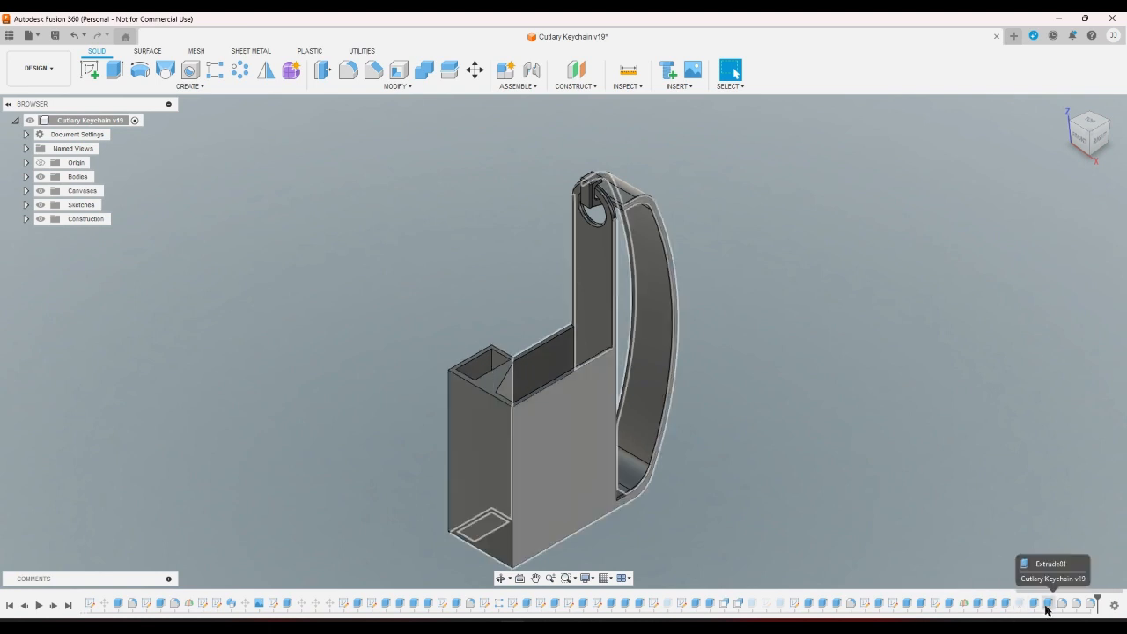
scroll(528, 185, "up", 8)
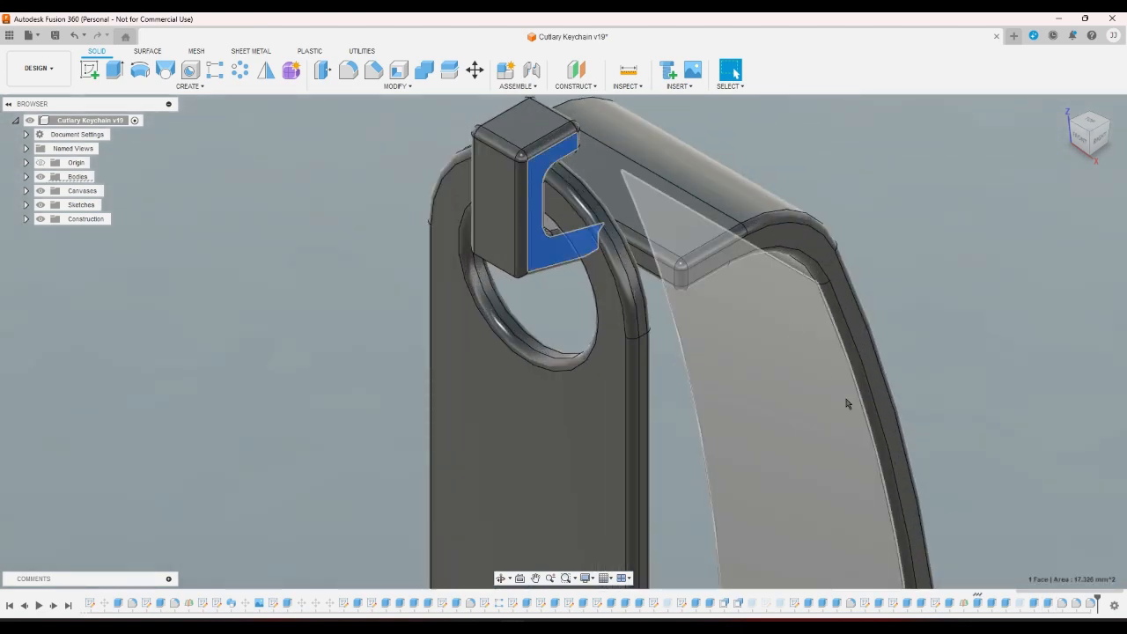
double_click(976, 601)
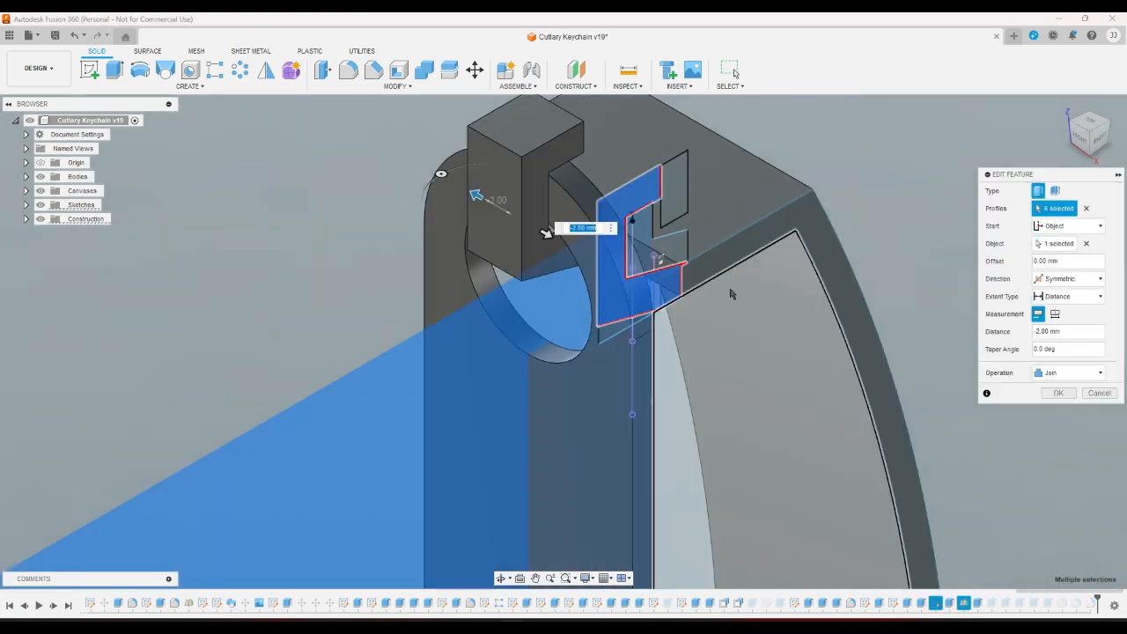
left_click(678, 186)
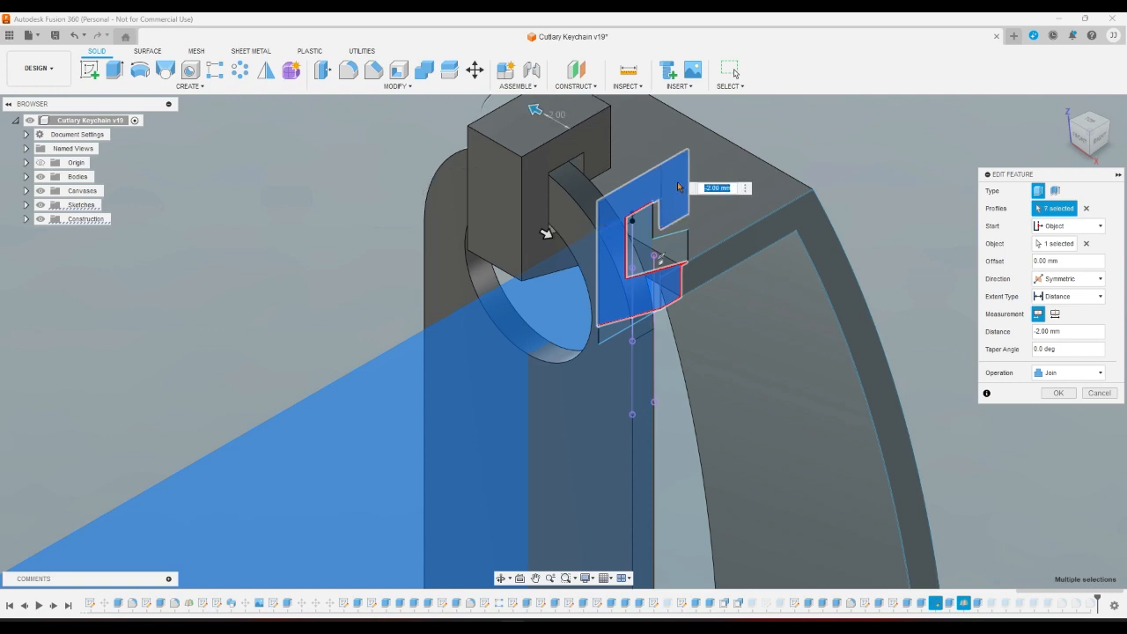
left_click(1109, 125)
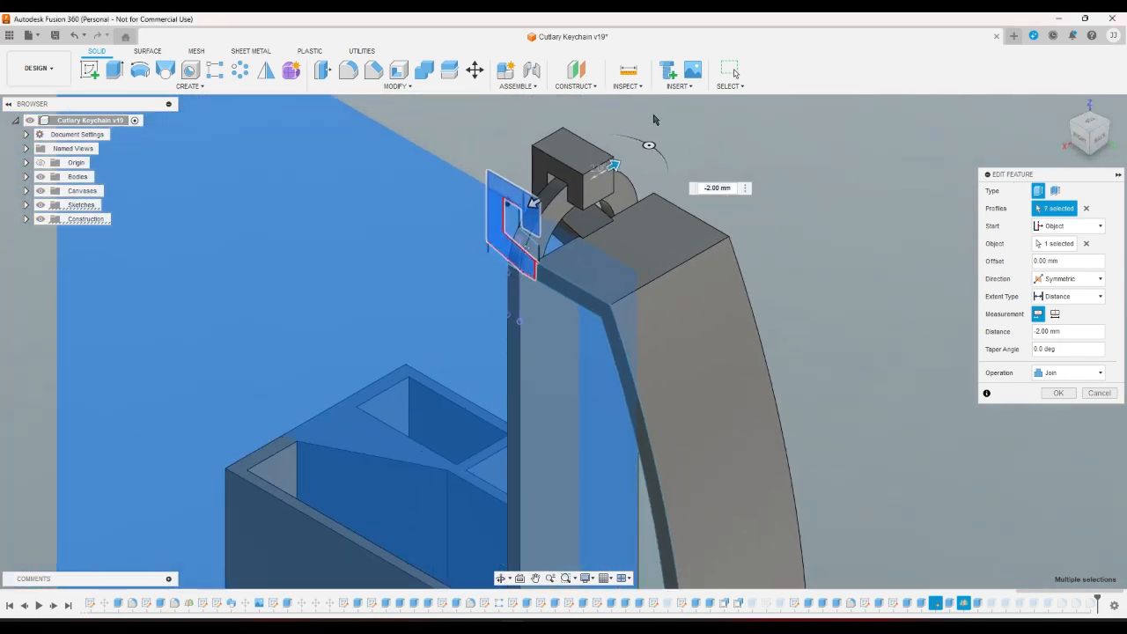
scroll(531, 216, "down", 3)
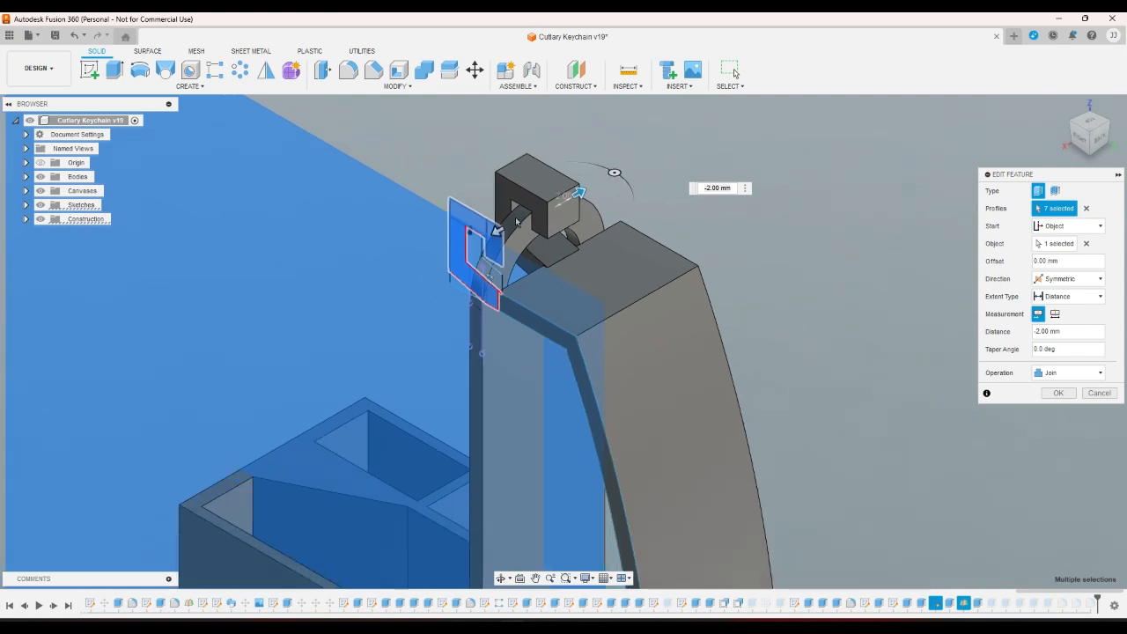
scroll(531, 216, "up", 3)
left_click(1081, 149)
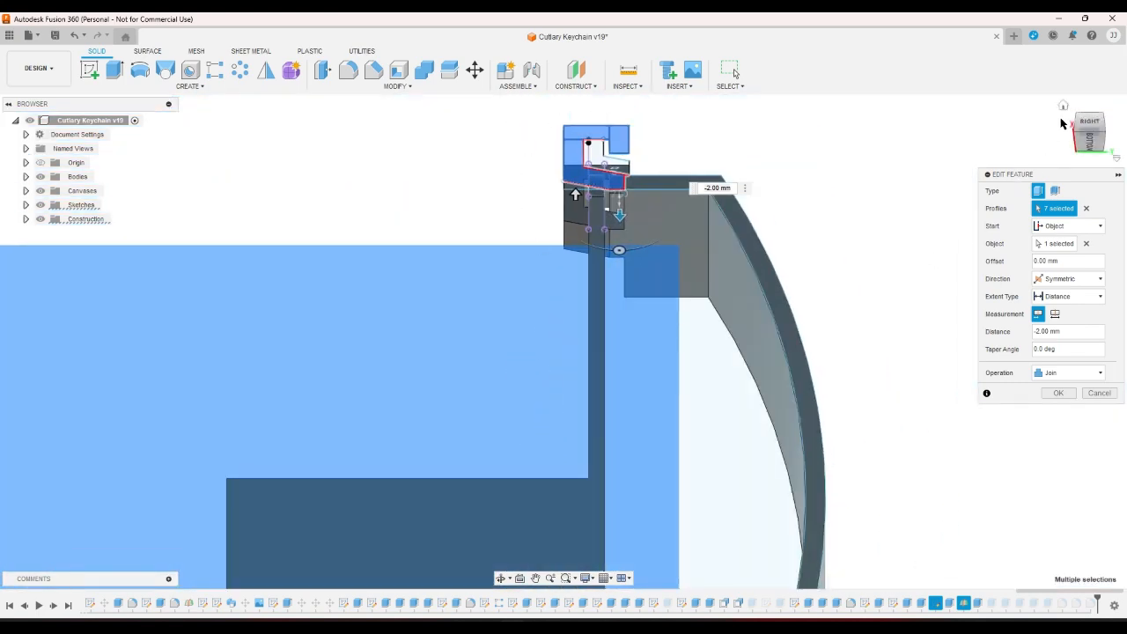
left_click(1063, 107)
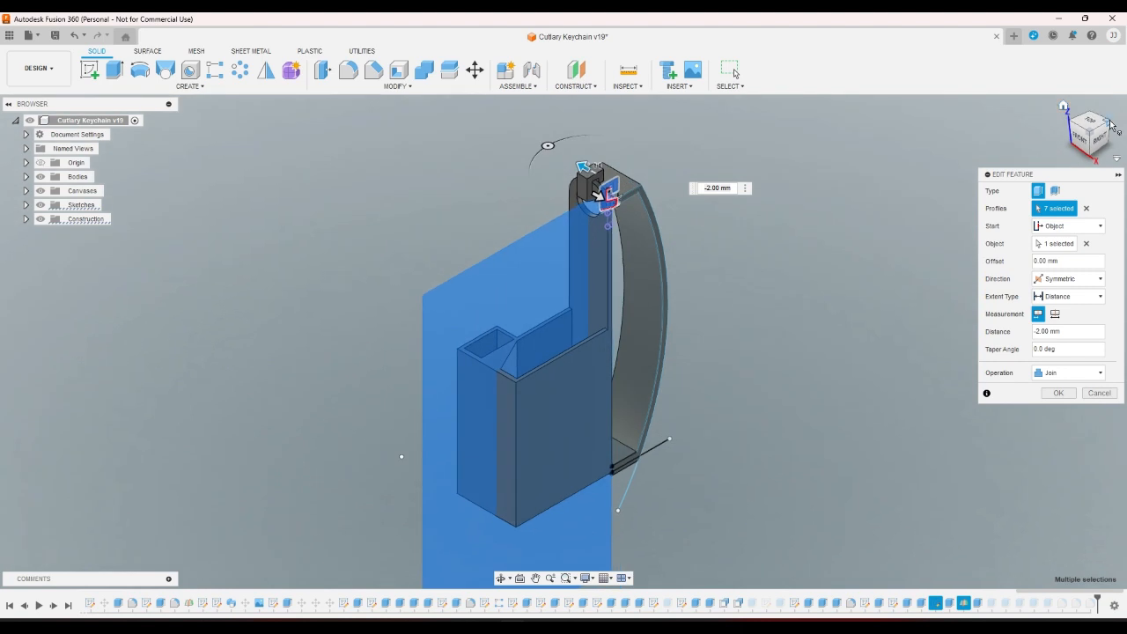
scroll(511, 238, "up", 5)
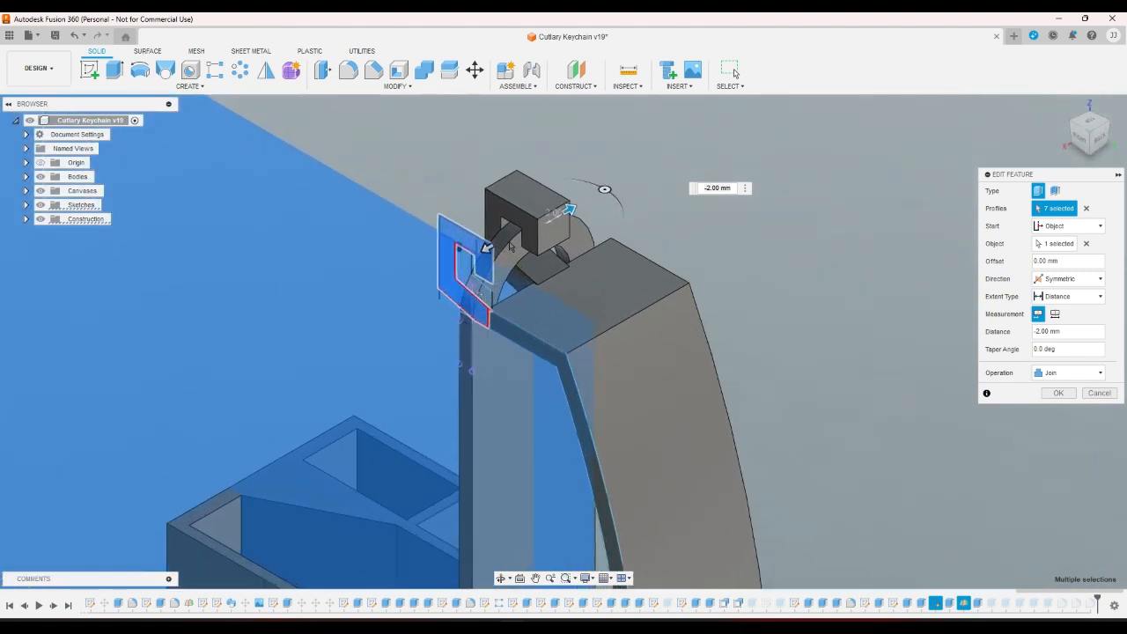
scroll(509, 247, "up", 3)
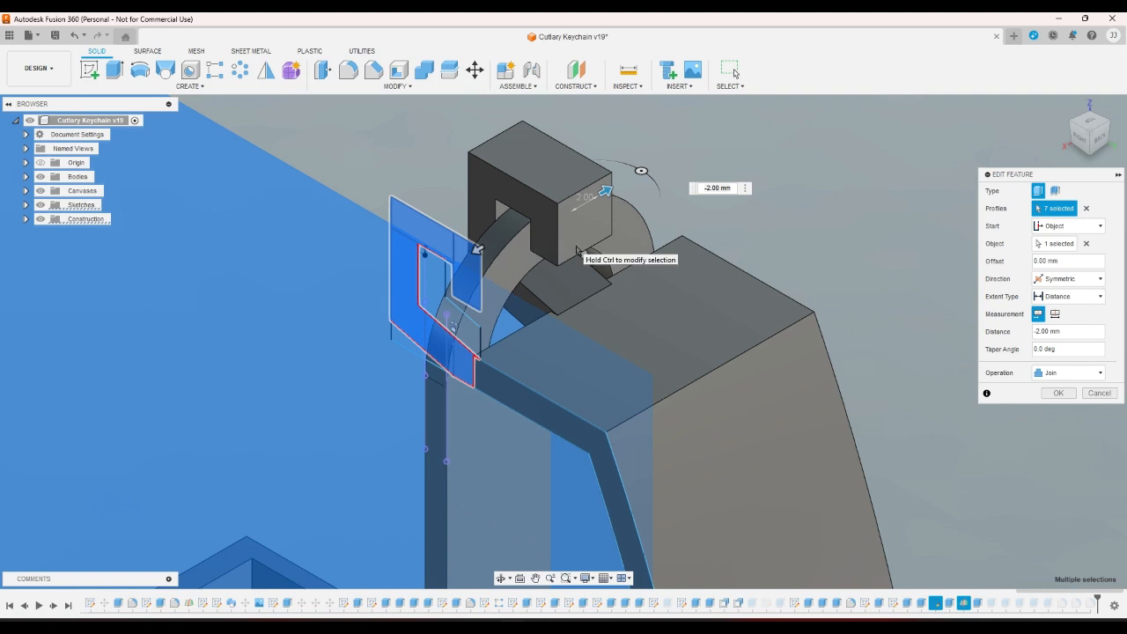
scroll(770, 371, "up", 10)
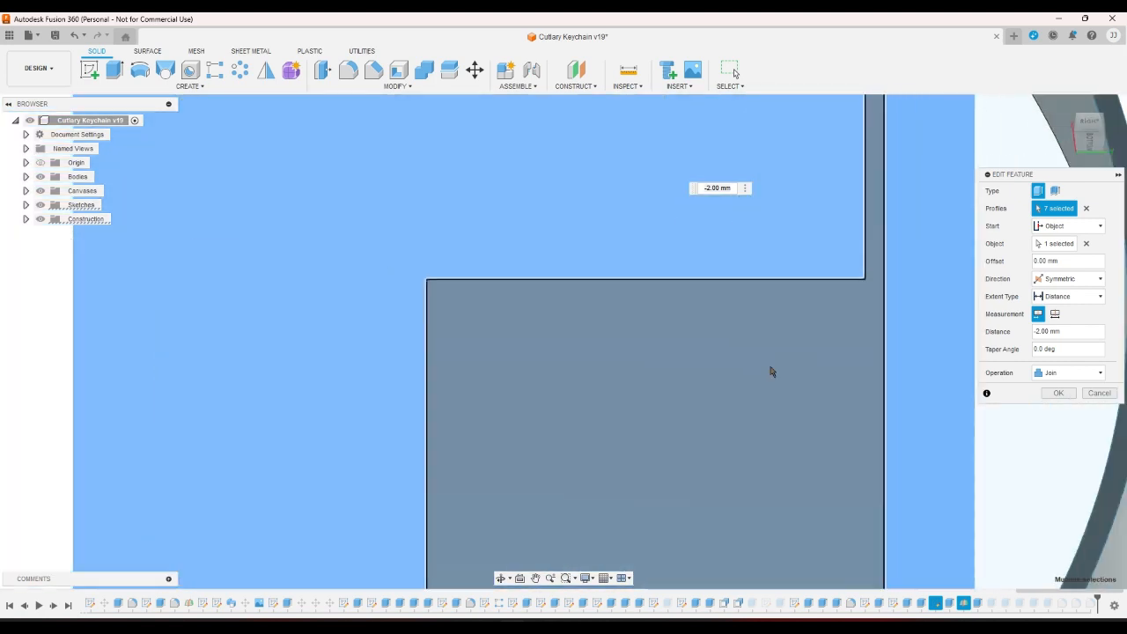
scroll(796, 180, "down", 6)
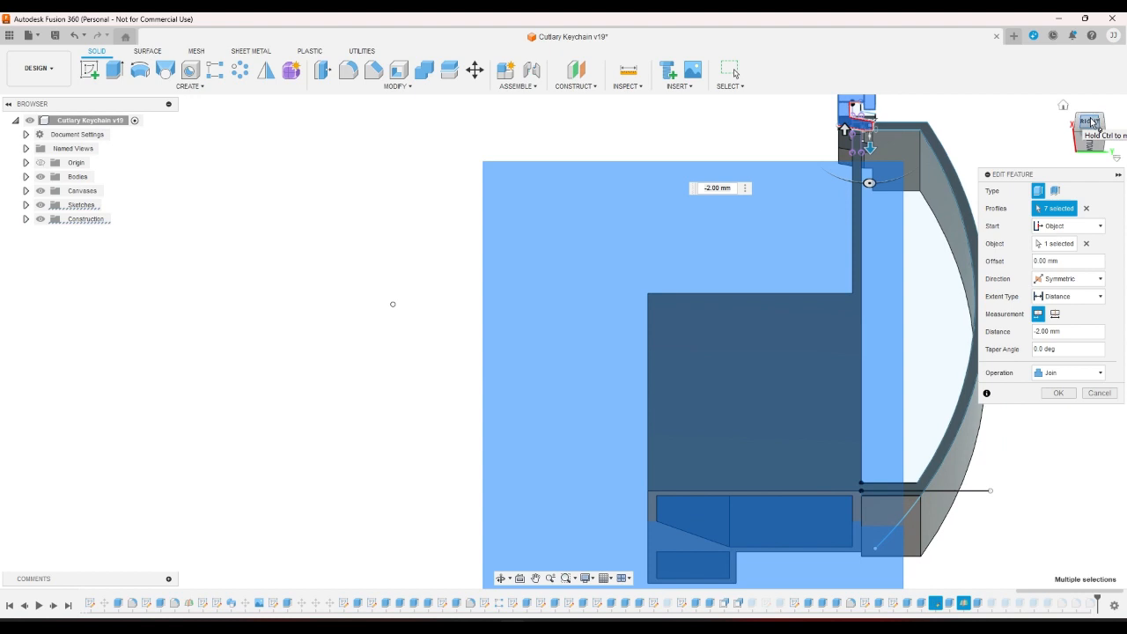
left_click(1092, 121)
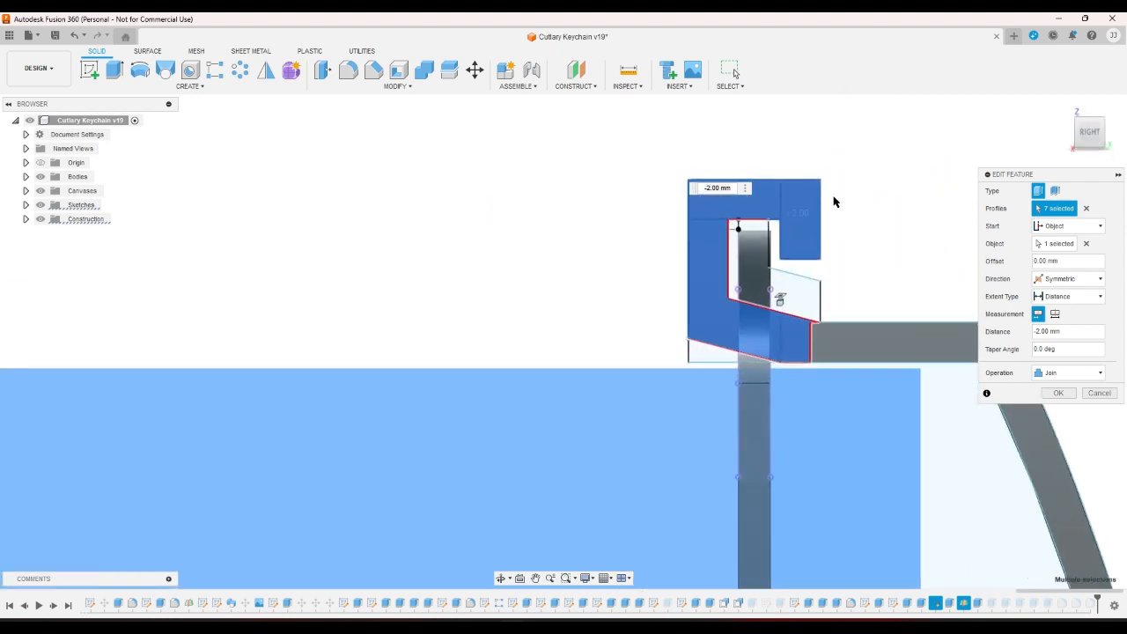
scroll(833, 202, "up", 2)
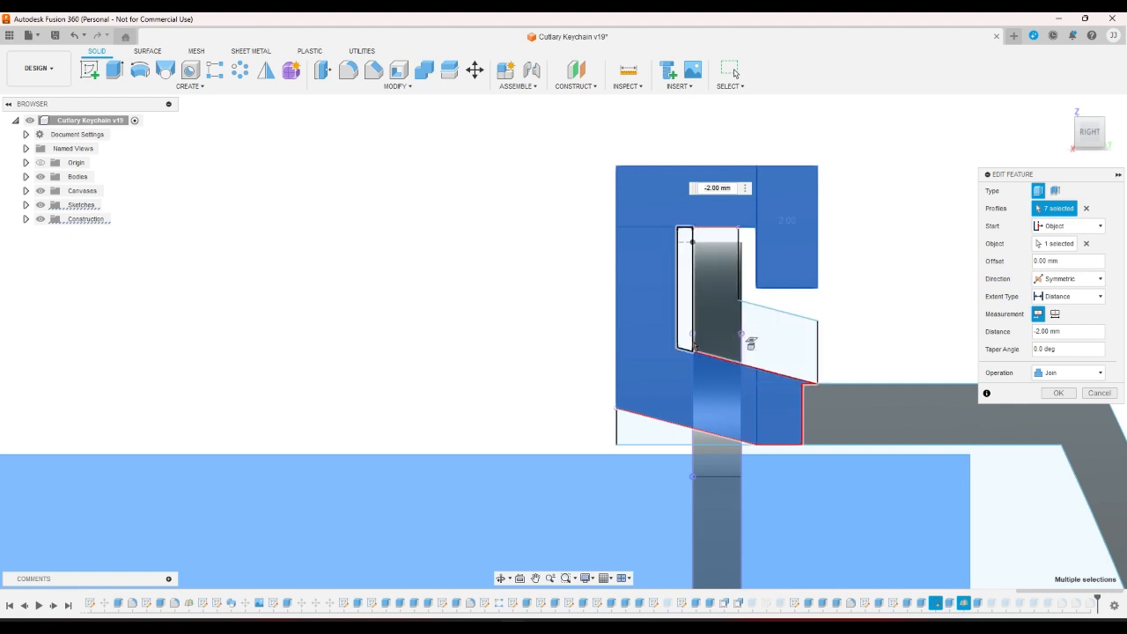
left_click(1099, 394)
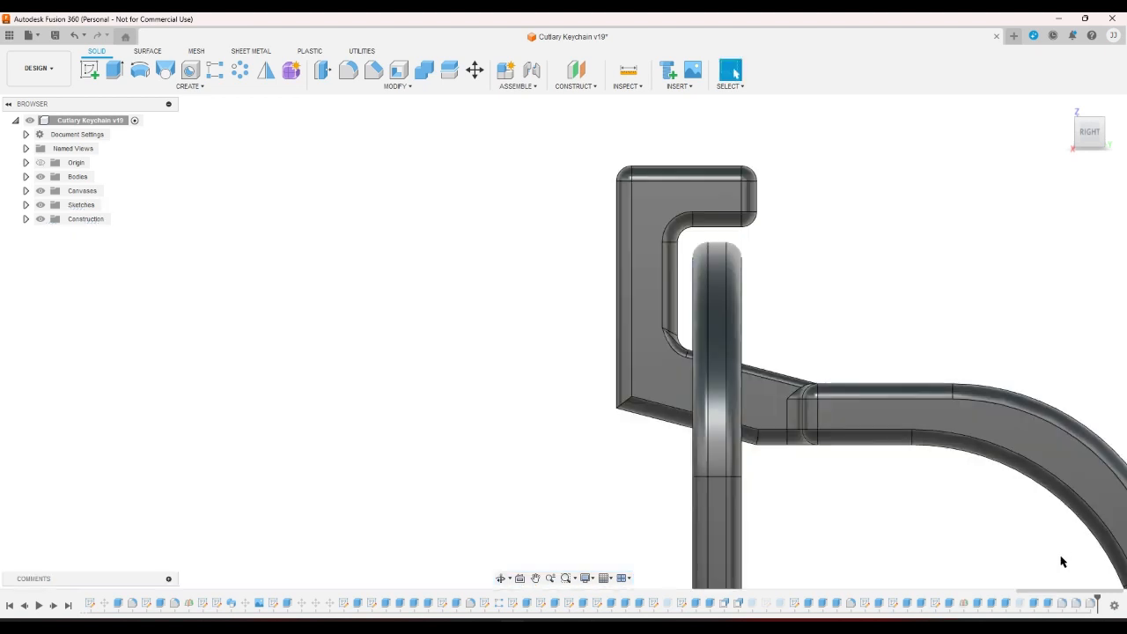
Open the hook sketch and draw a short horizontal line at the intersection.
double_click(937, 604)
right_click(845, 284)
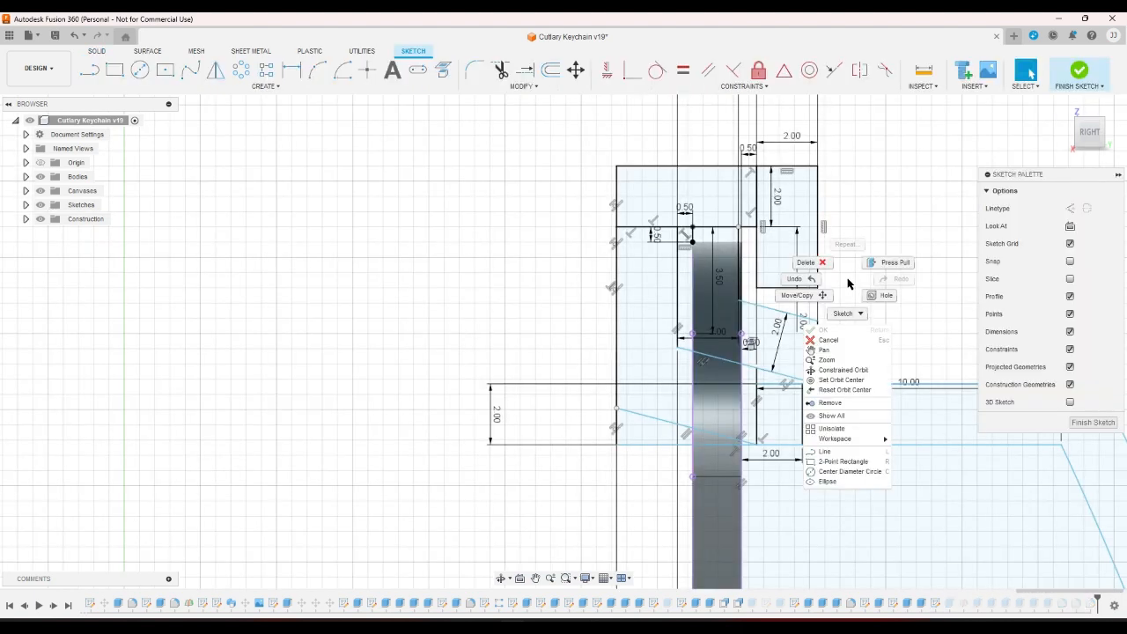
left_click(848, 283)
left_click(293, 69)
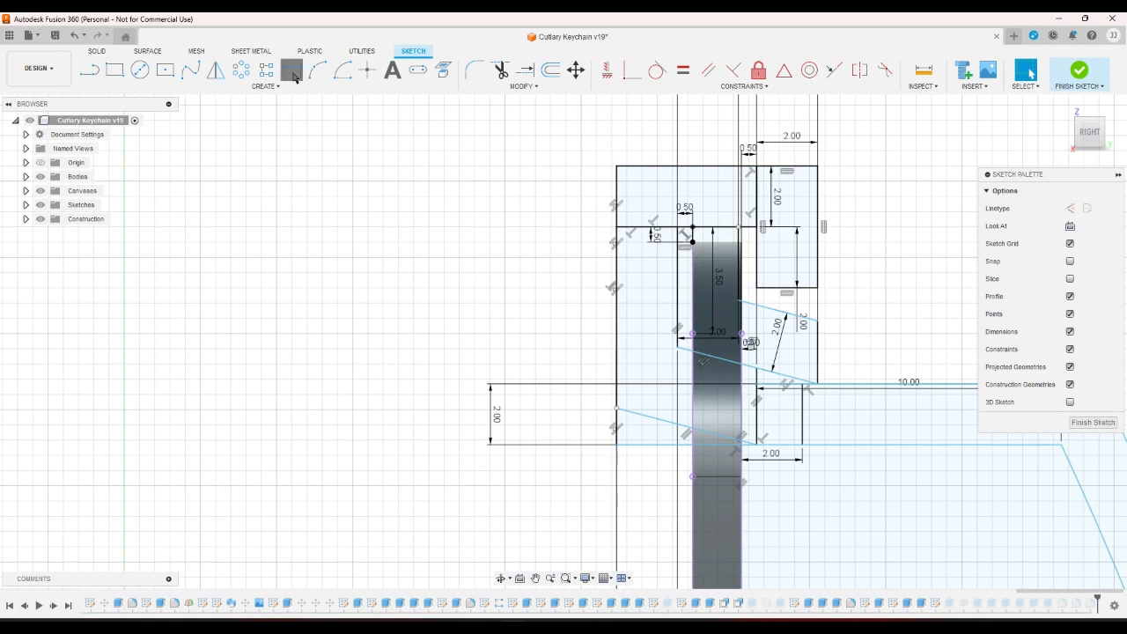
key("l")
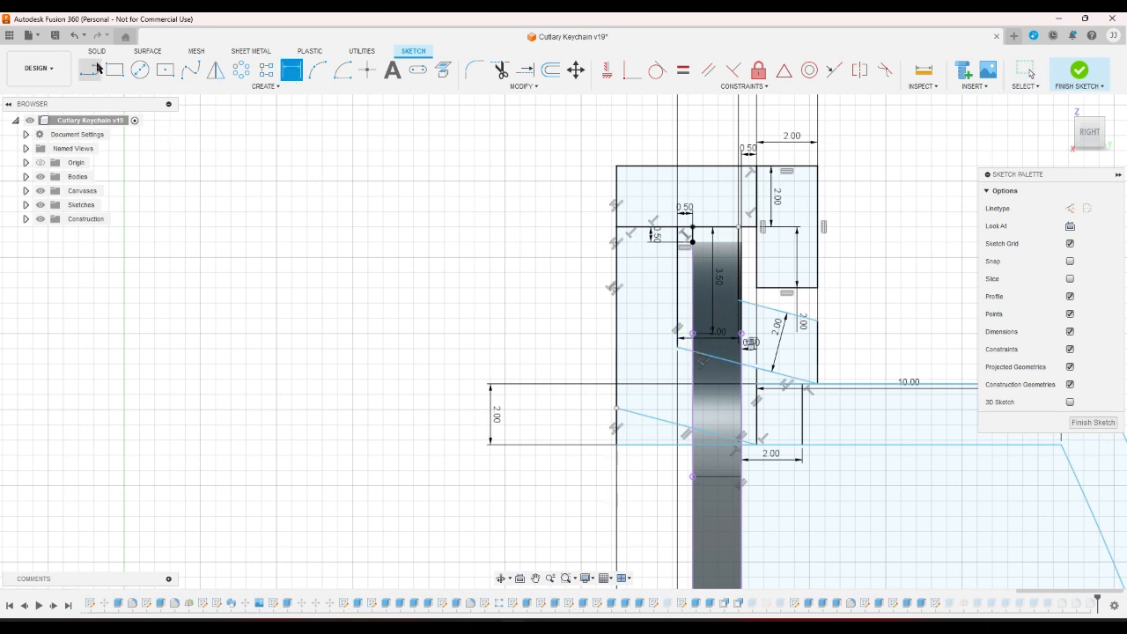
scroll(598, 330, "up", 3)
scroll(715, 365, "up", 2)
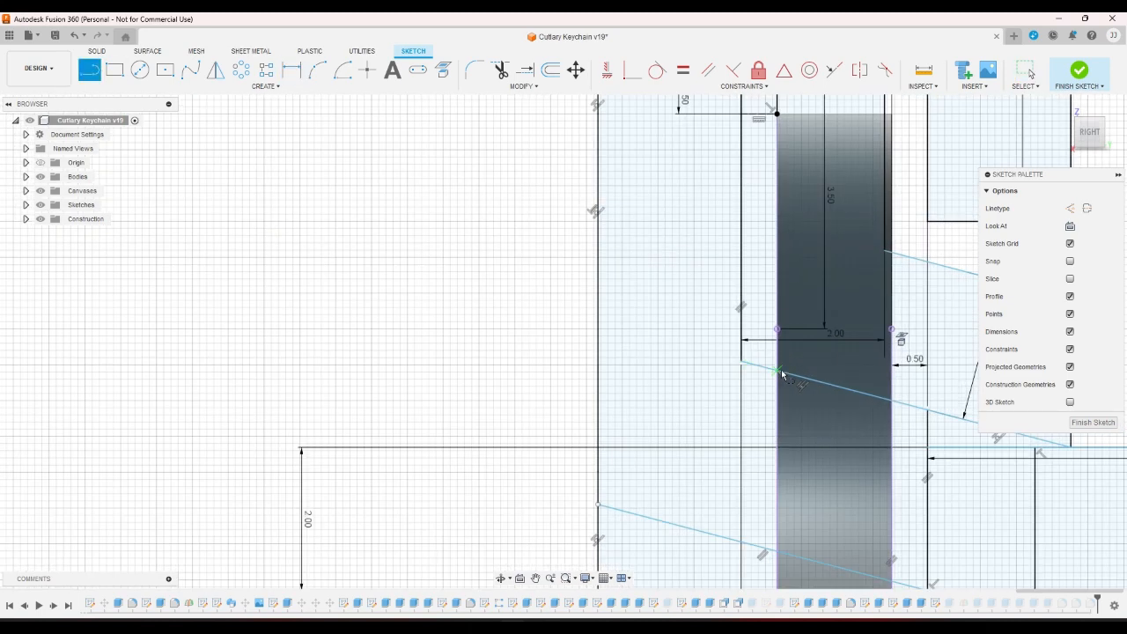
left_click(779, 371)
left_click(805, 371)
Attempt a vertical dimension, declining the over-constraining one and ending the command.
left_click(293, 71)
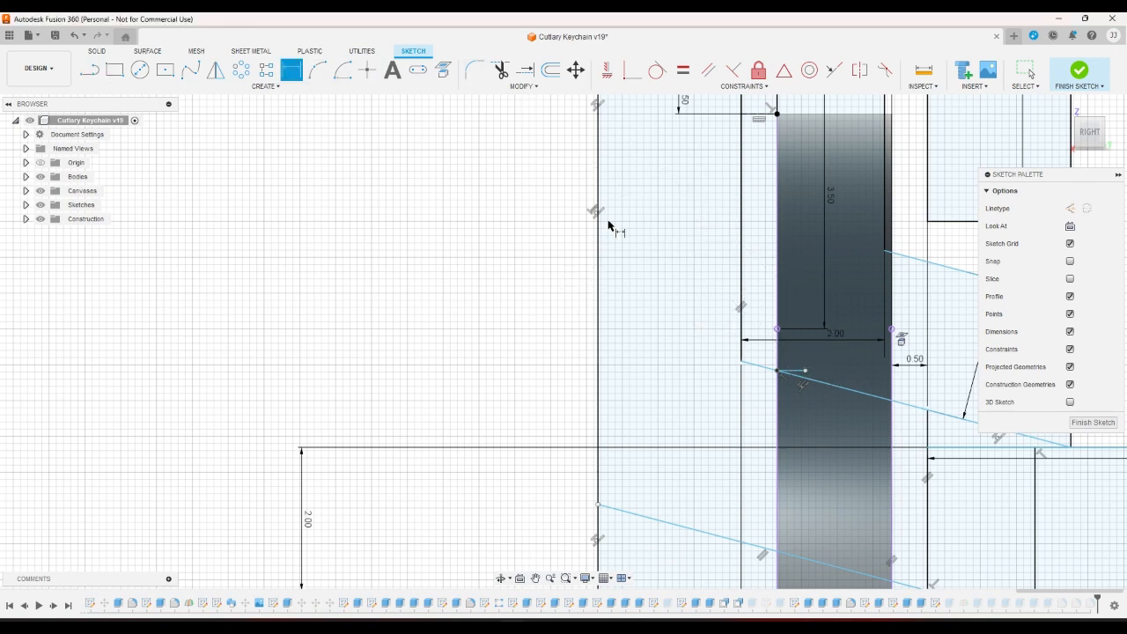
left_click(775, 328)
left_click(805, 371)
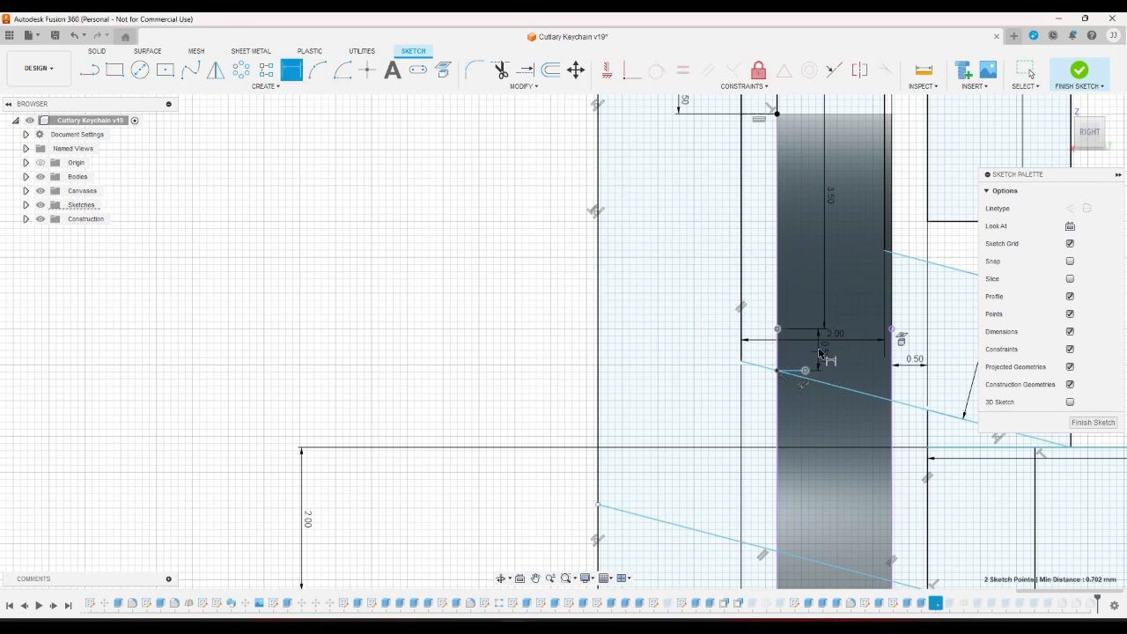
right_click_drag(791, 350, 783, 349)
scroll(541, 387, "down", 6)
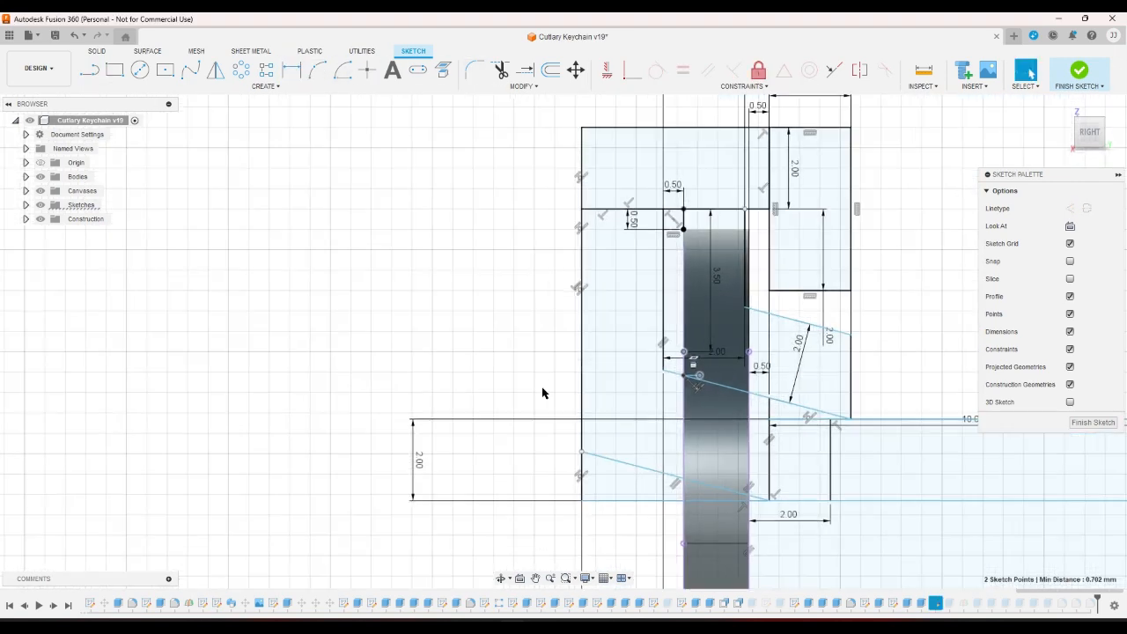
scroll(796, 288, "up", 3)
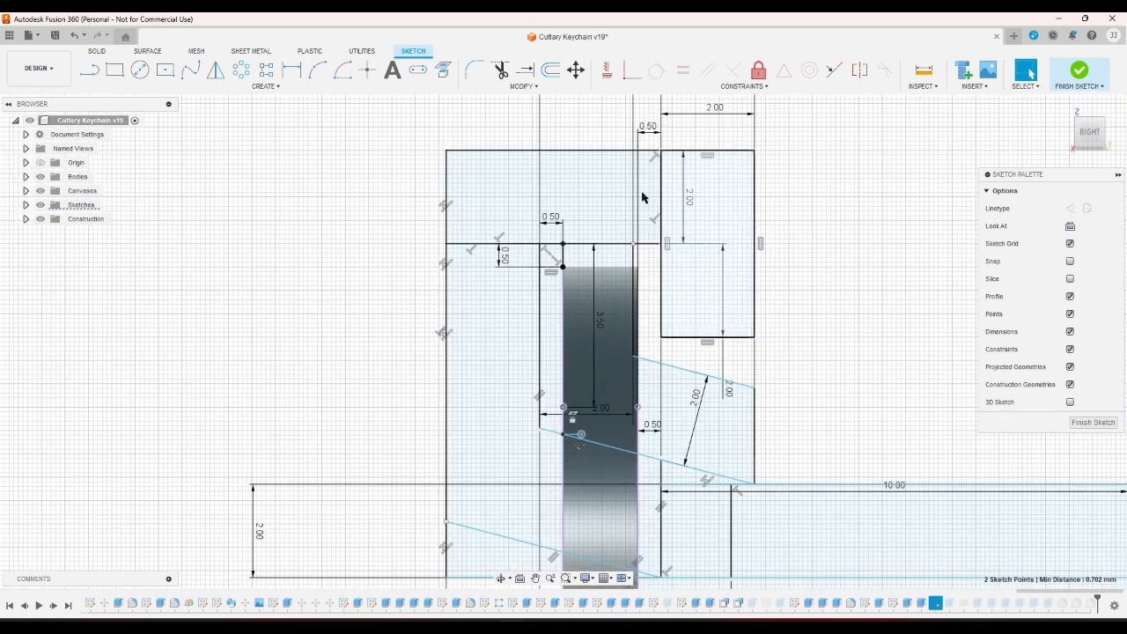
left_click(266, 70)
left_click(293, 72)
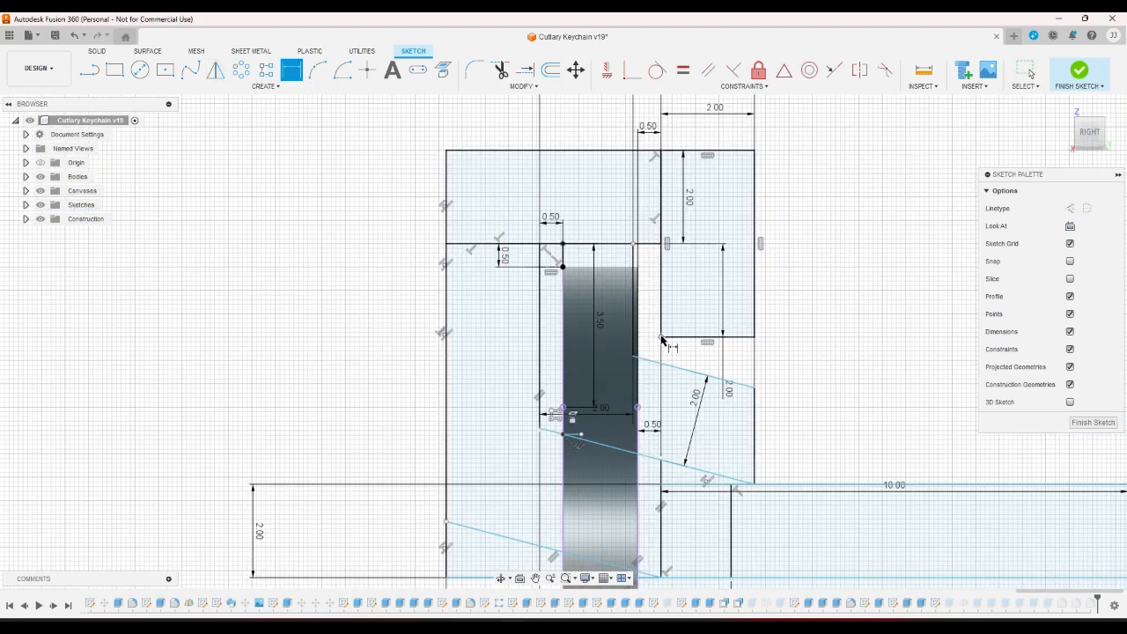
left_click(565, 266)
left_click(702, 296)
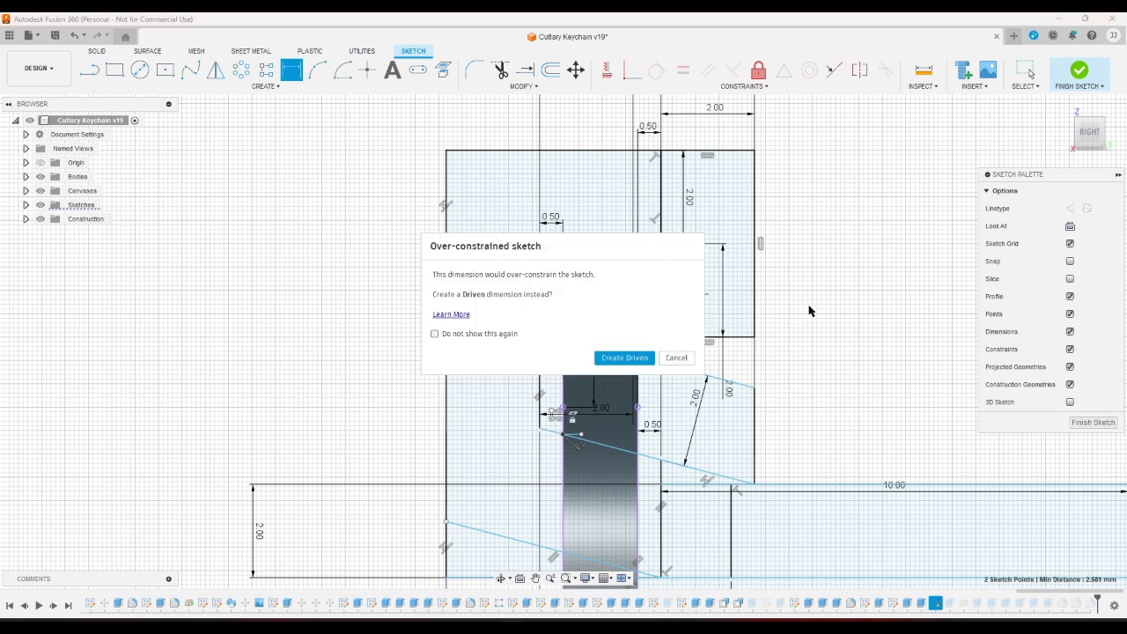
left_click(676, 358)
right_click(803, 380)
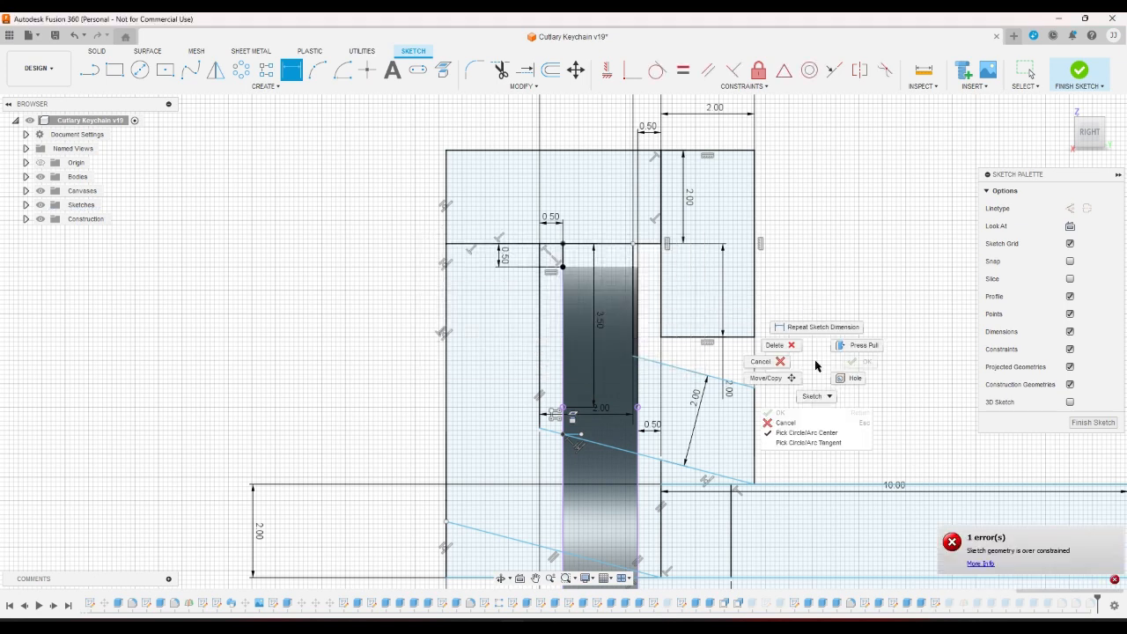
left_click(766, 359)
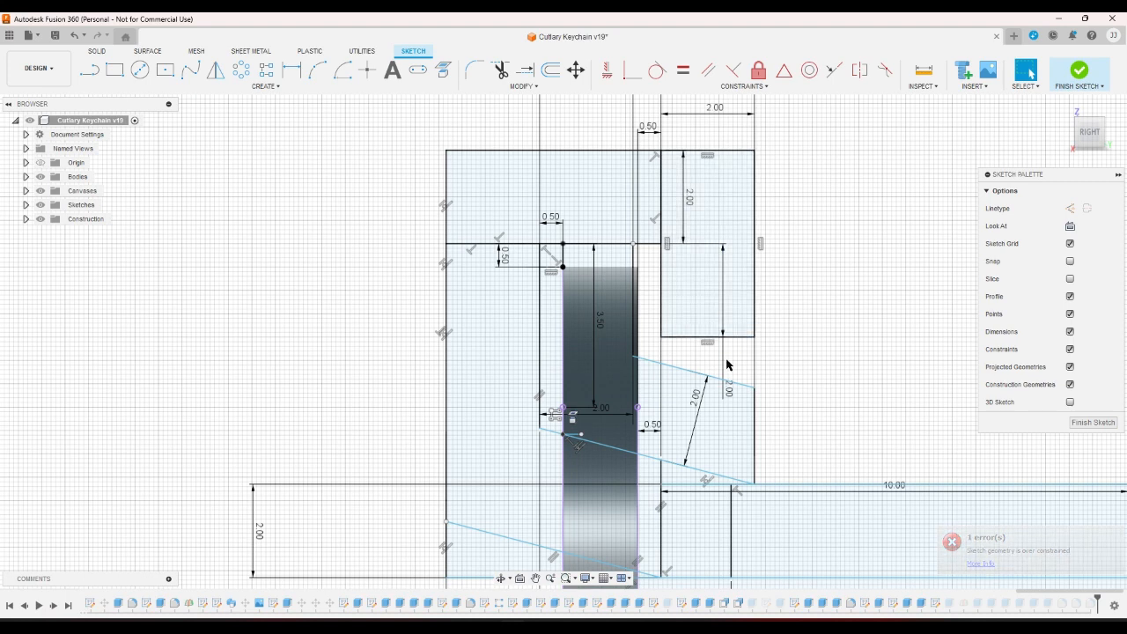
Replace the 2.00 vertical dimension with a 0.60 height from the bottom edge and finish the sketch.
left_click_drag(723, 367, 725, 351)
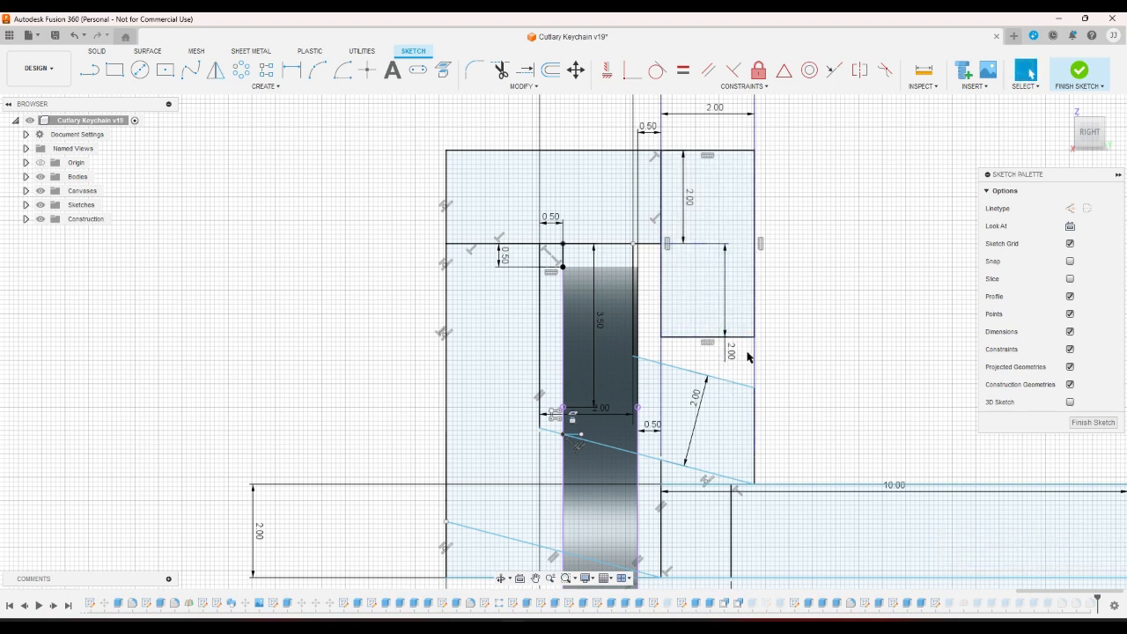
left_click(730, 361)
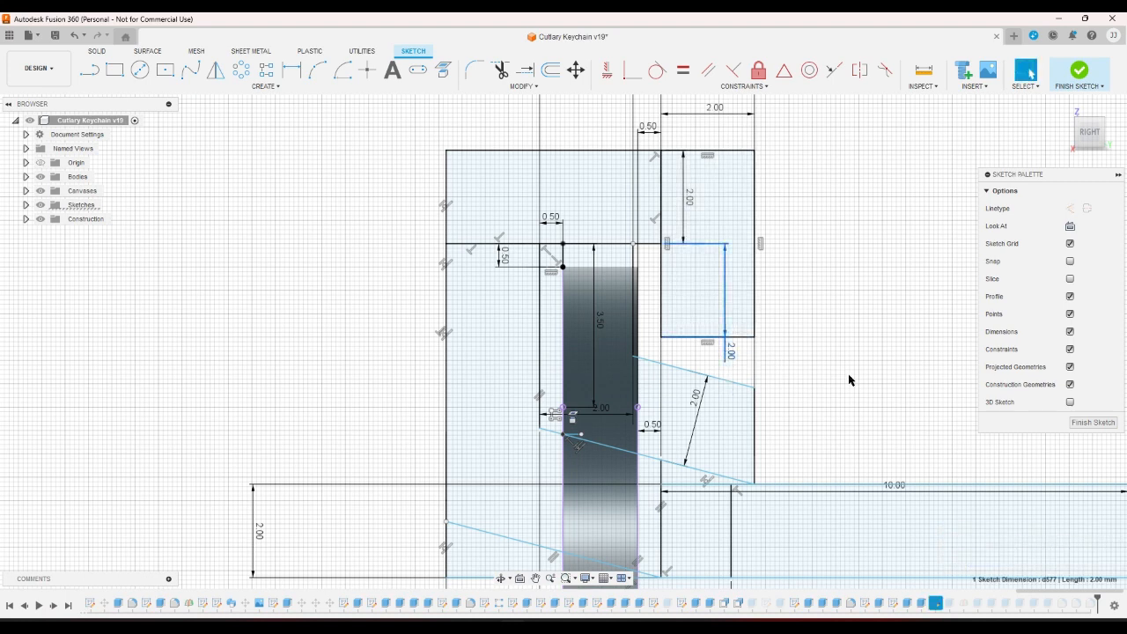
key("Delete")
key("d")
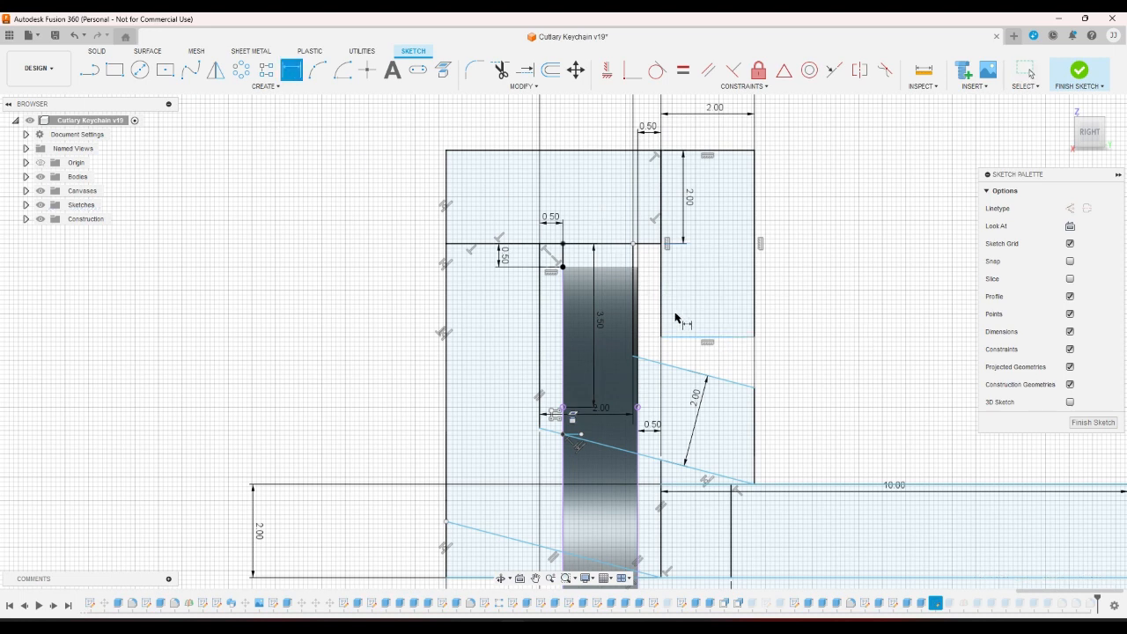
left_click(685, 336)
left_click(563, 266)
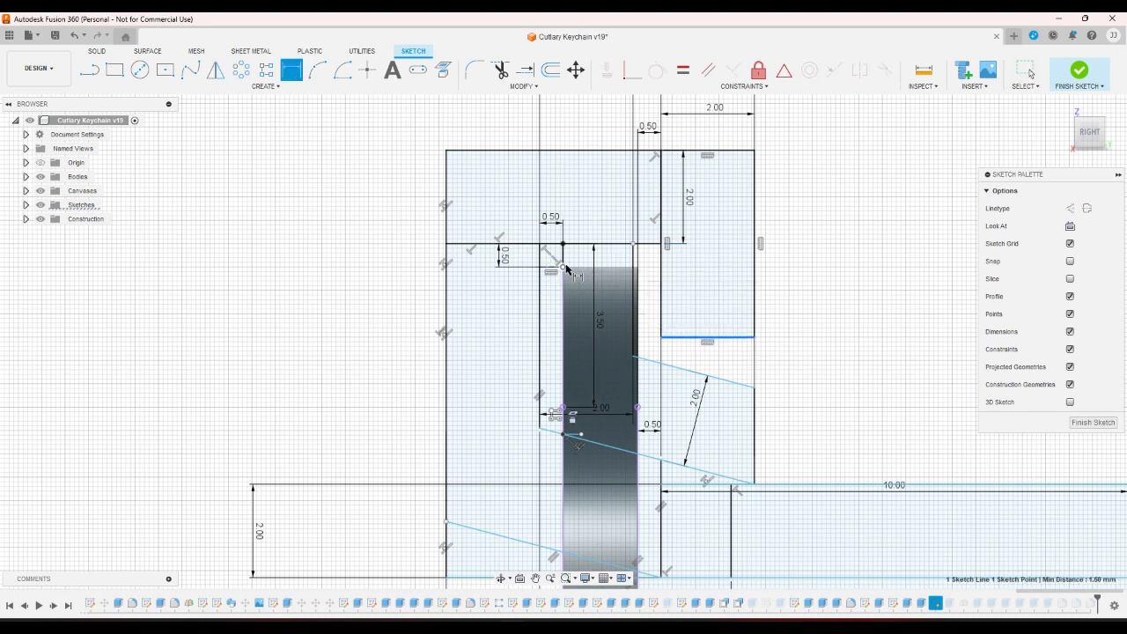
left_click(716, 299)
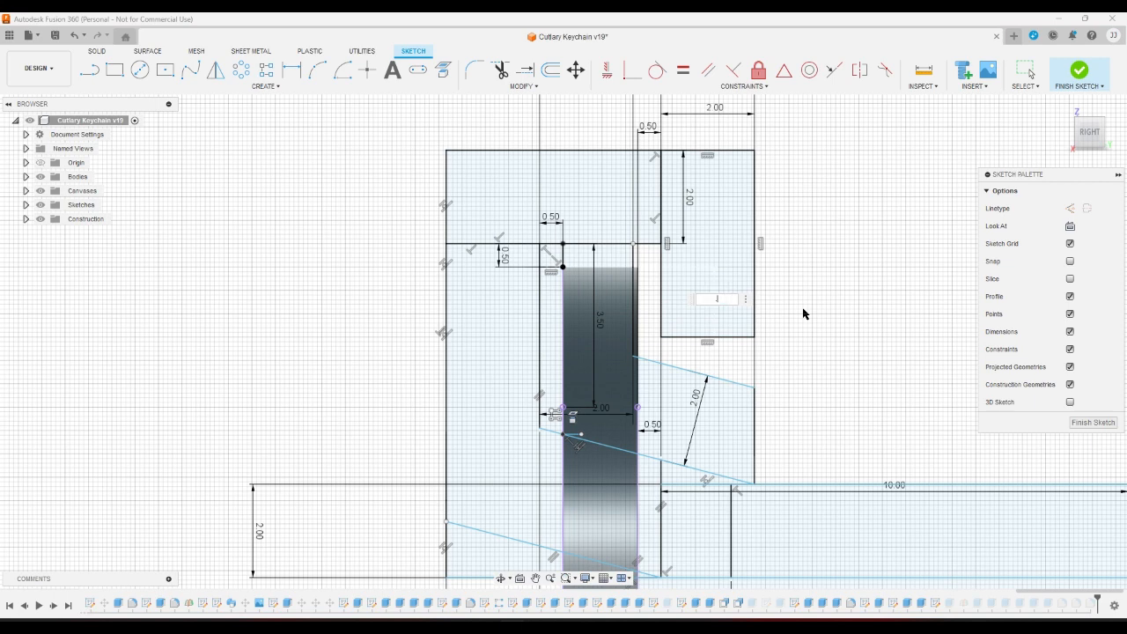
type(".6")
key("Return")
scroll(803, 317, "down", 2)
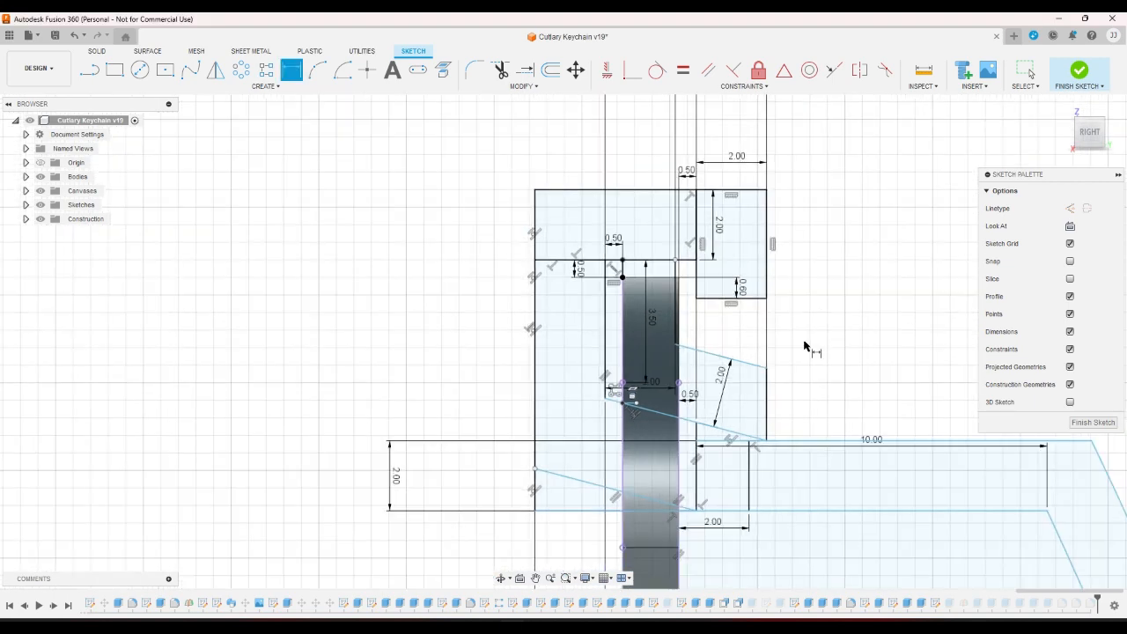
left_click(1080, 71)
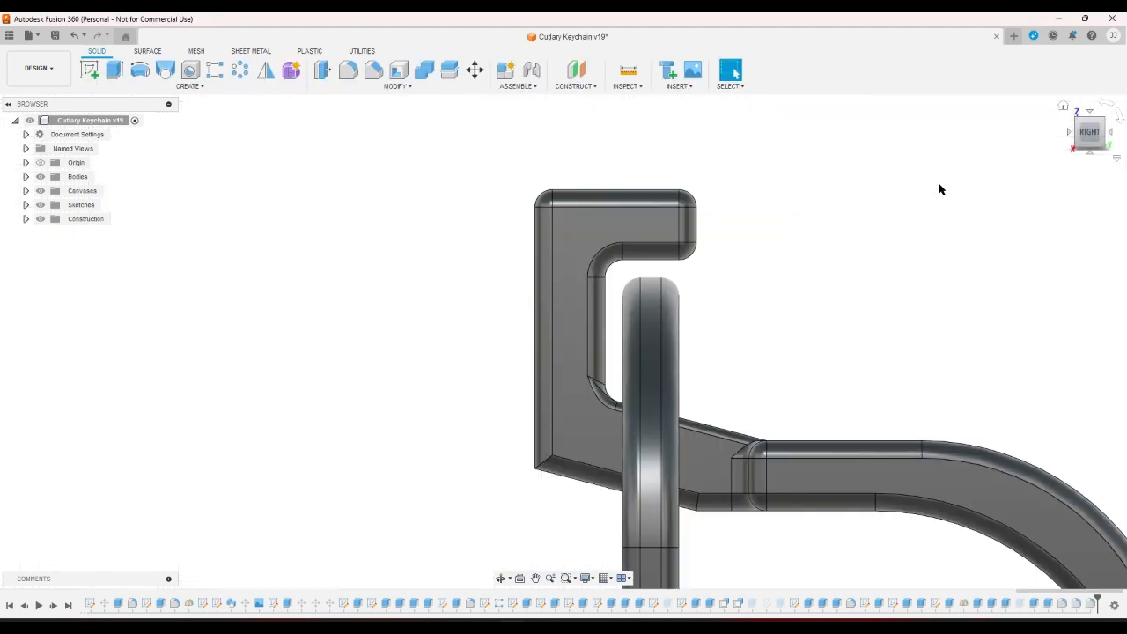
Recompute Extrude77 from the edited sketch as a symmetric -2.00 mm join of 7 profiles.
left_click(993, 603)
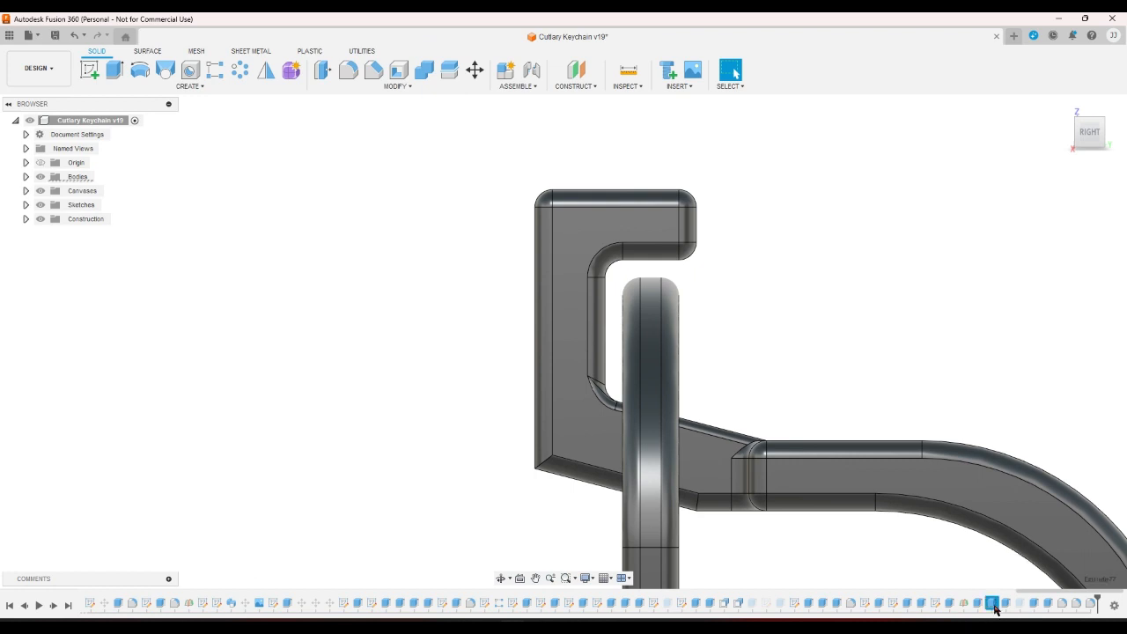
left_click(955, 583)
double_click(977, 604)
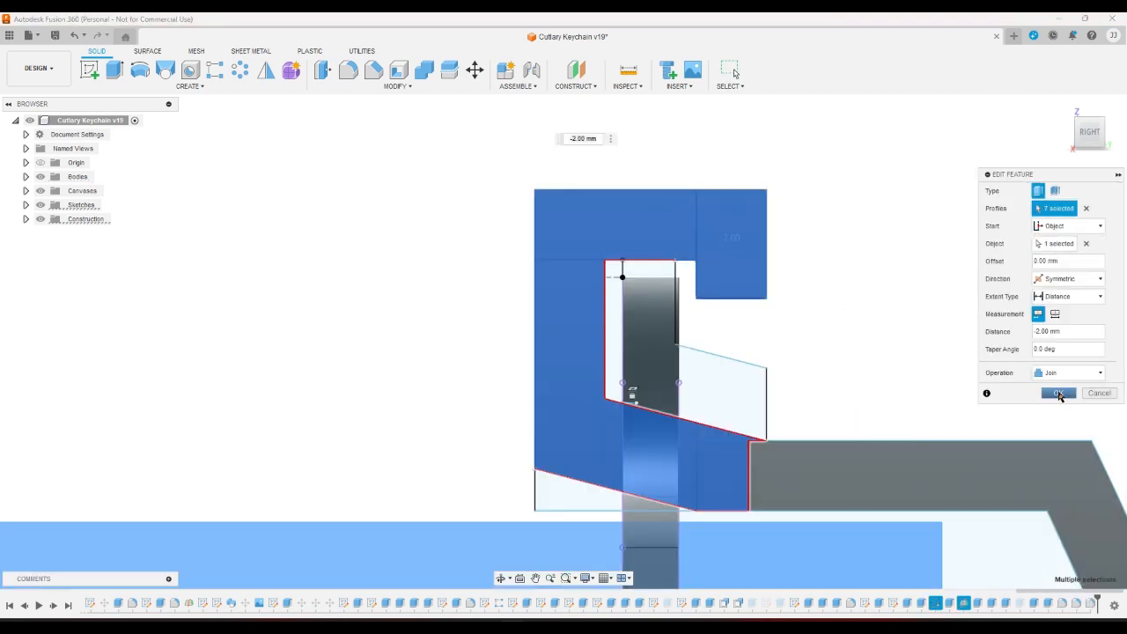
left_click(1058, 394)
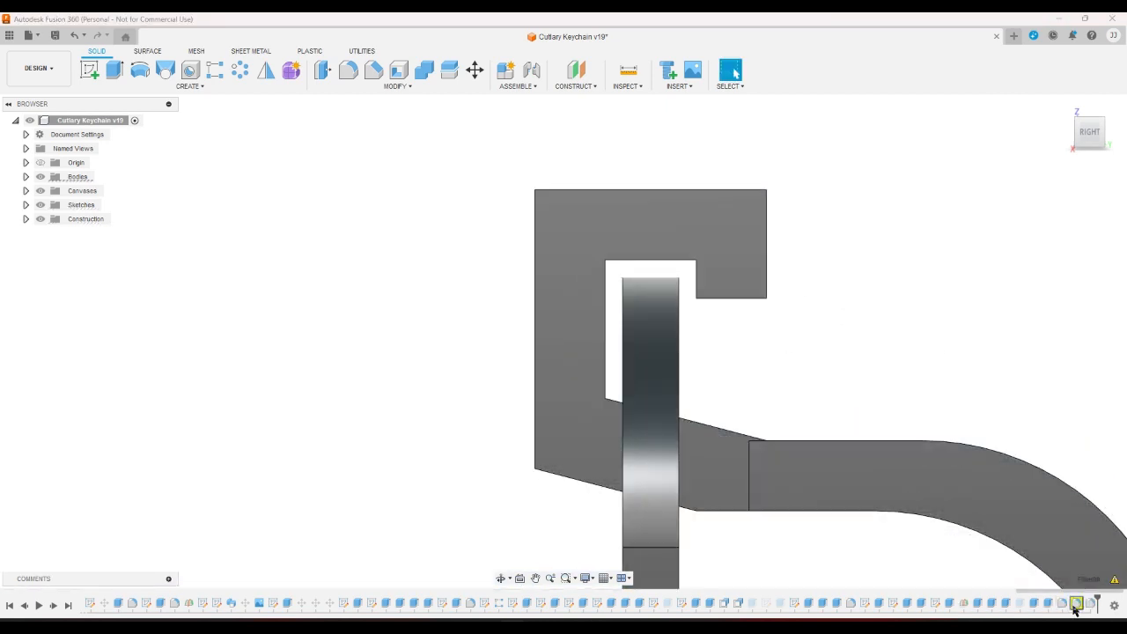
Reopen the fillet and add the hook's right, bottom, inner vertical and face edges.
double_click(1075, 604)
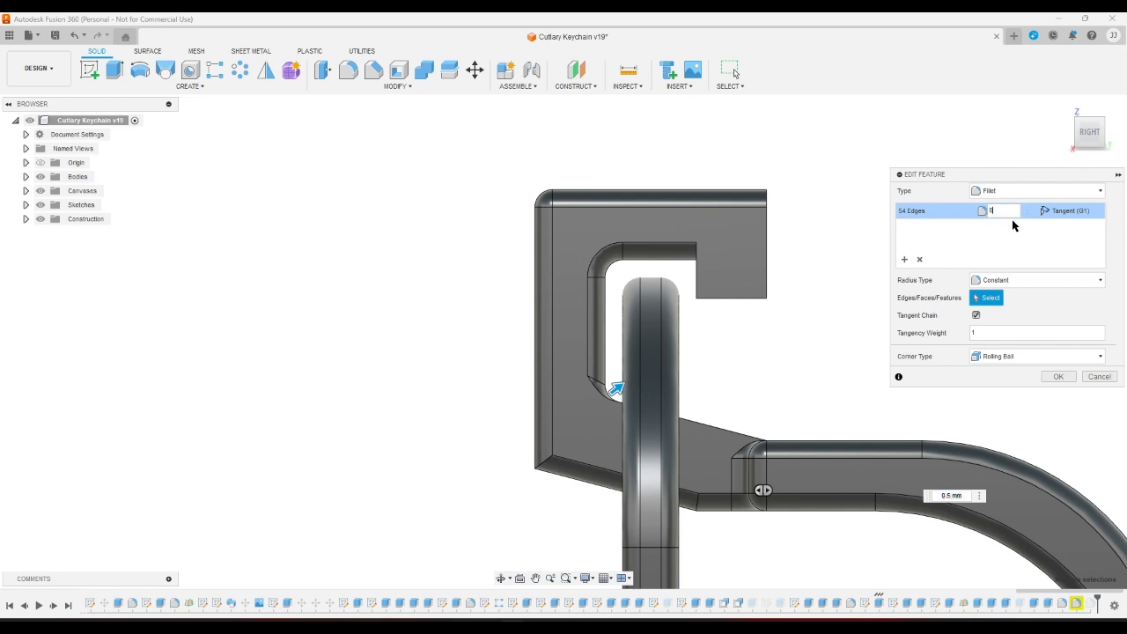
left_click(765, 226)
left_click(729, 298)
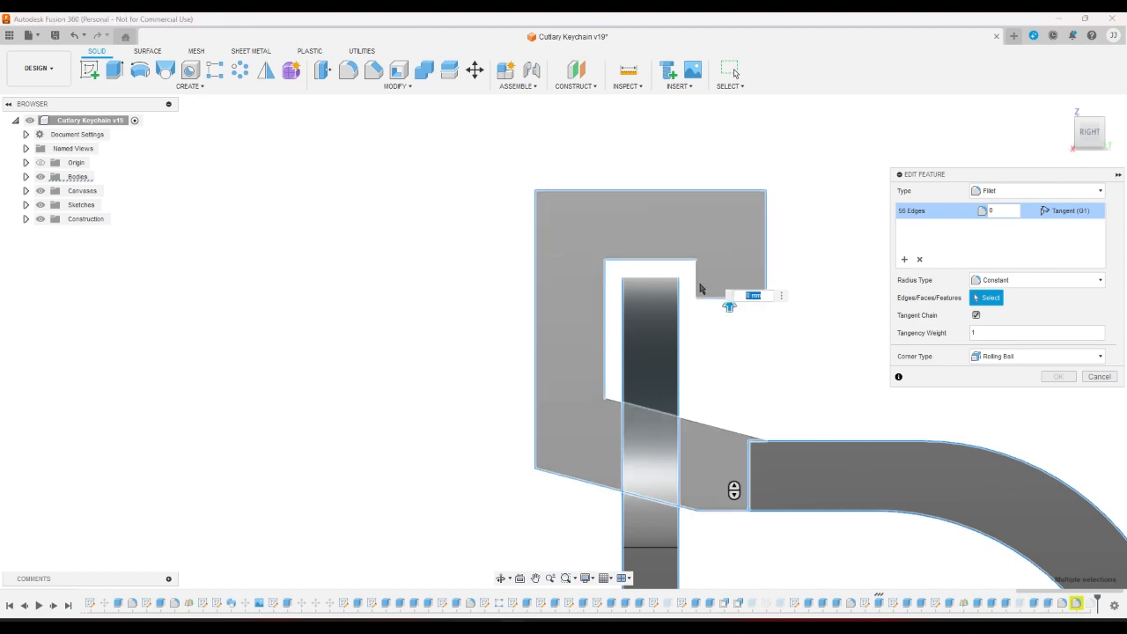
left_click(697, 283)
left_click(1102, 121)
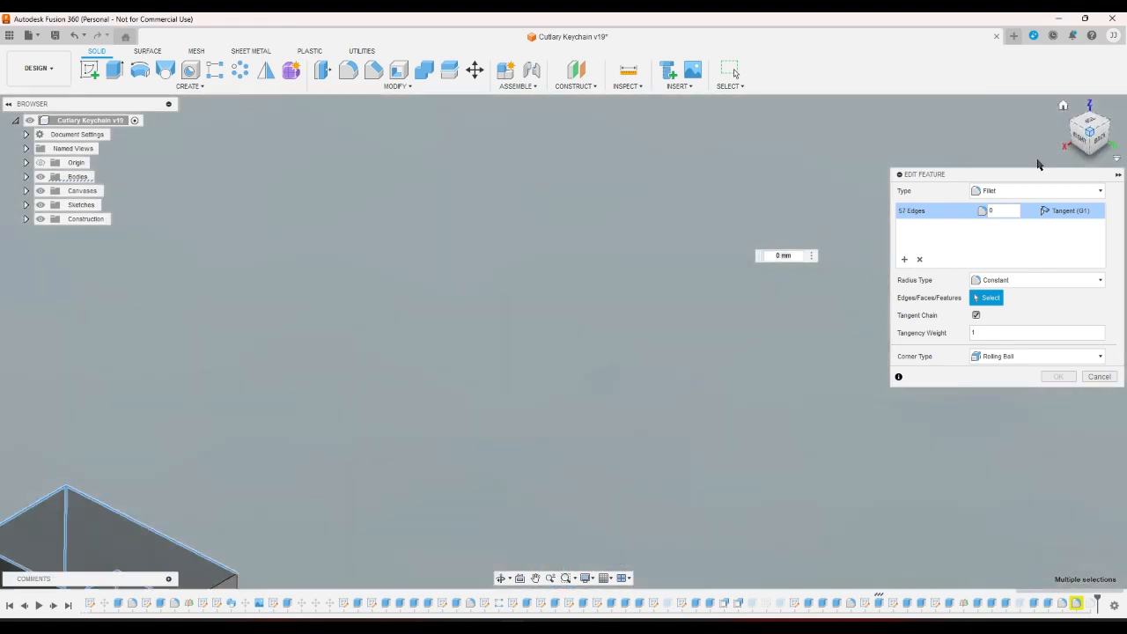
scroll(422, 546, "up", 5)
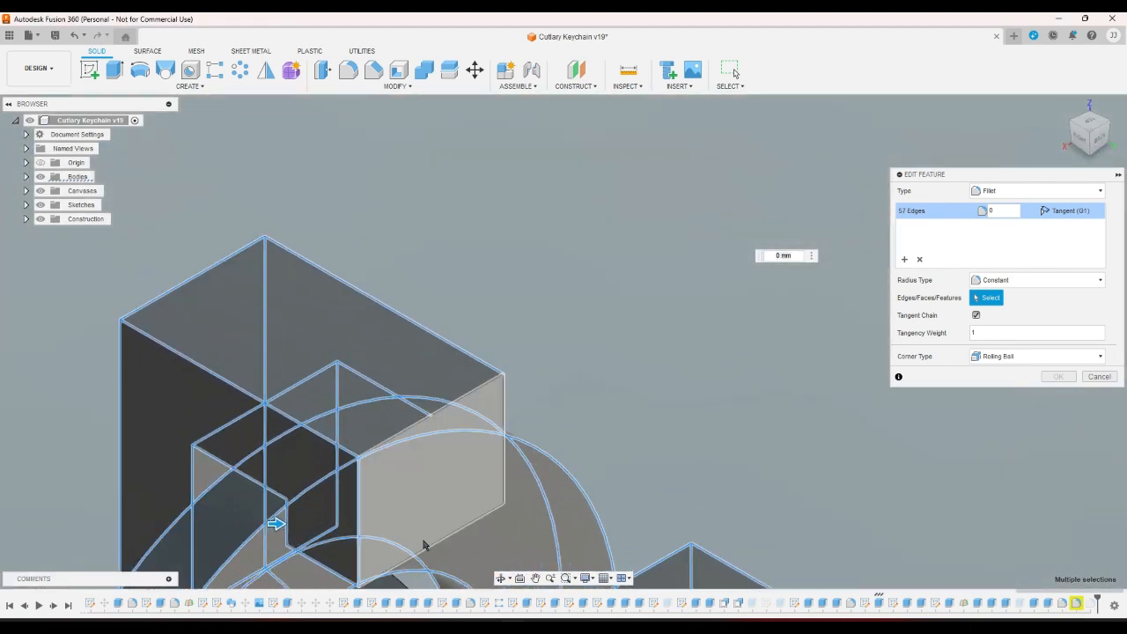
left_click(432, 548)
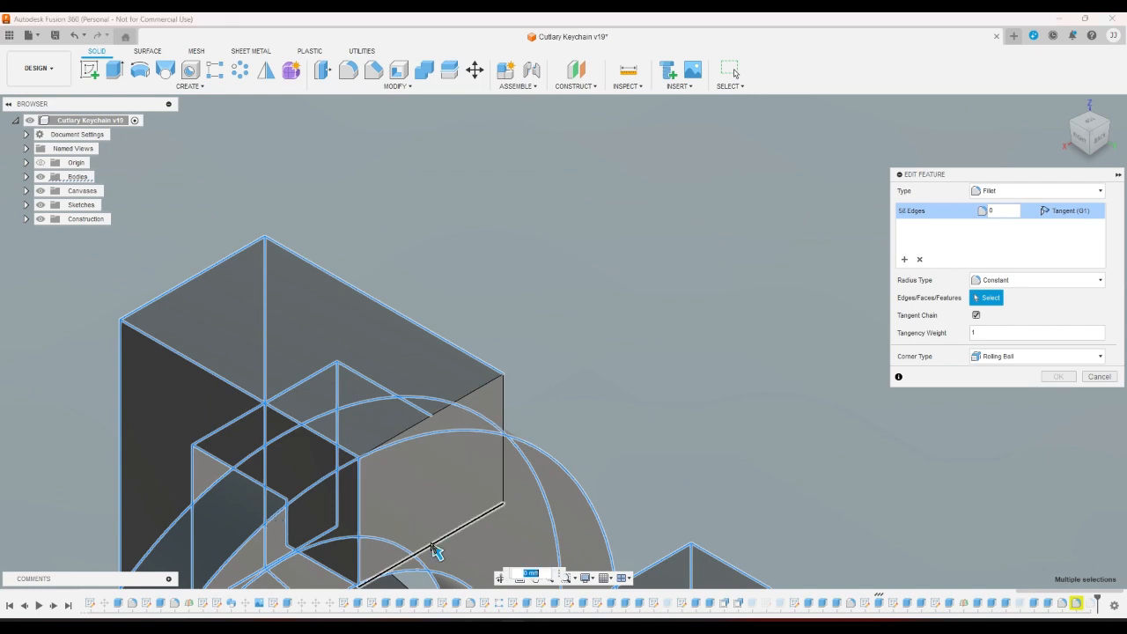
left_click(503, 482)
left_click(475, 391)
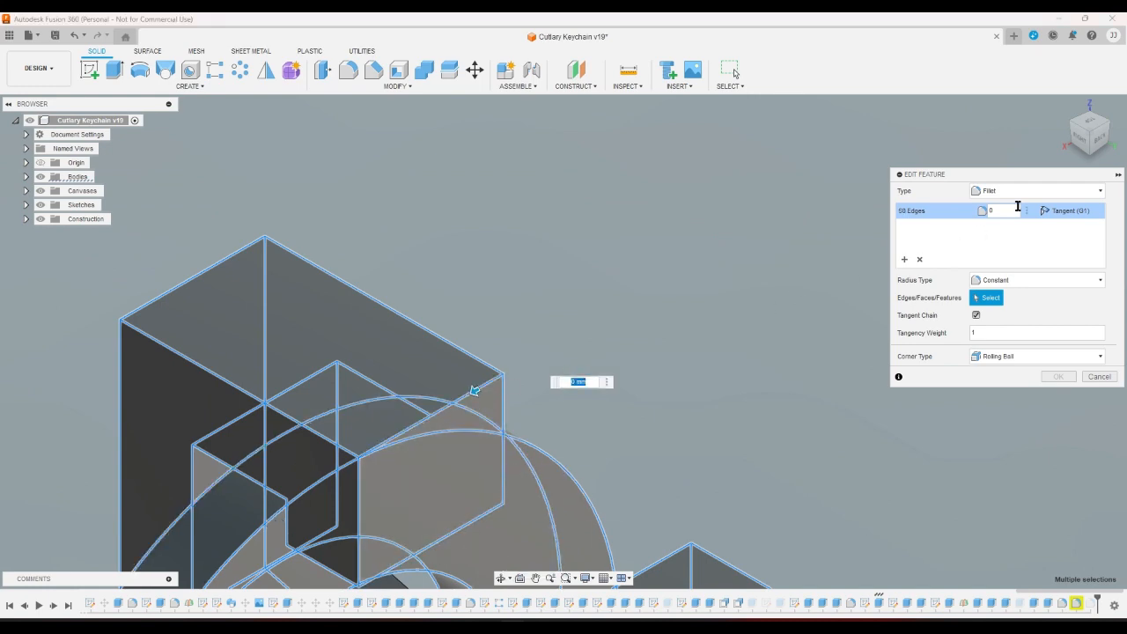
Orbit around the hook and add two more hook edges to the fillet.
left_click(1107, 145)
scroll(921, 565, "down", 4)
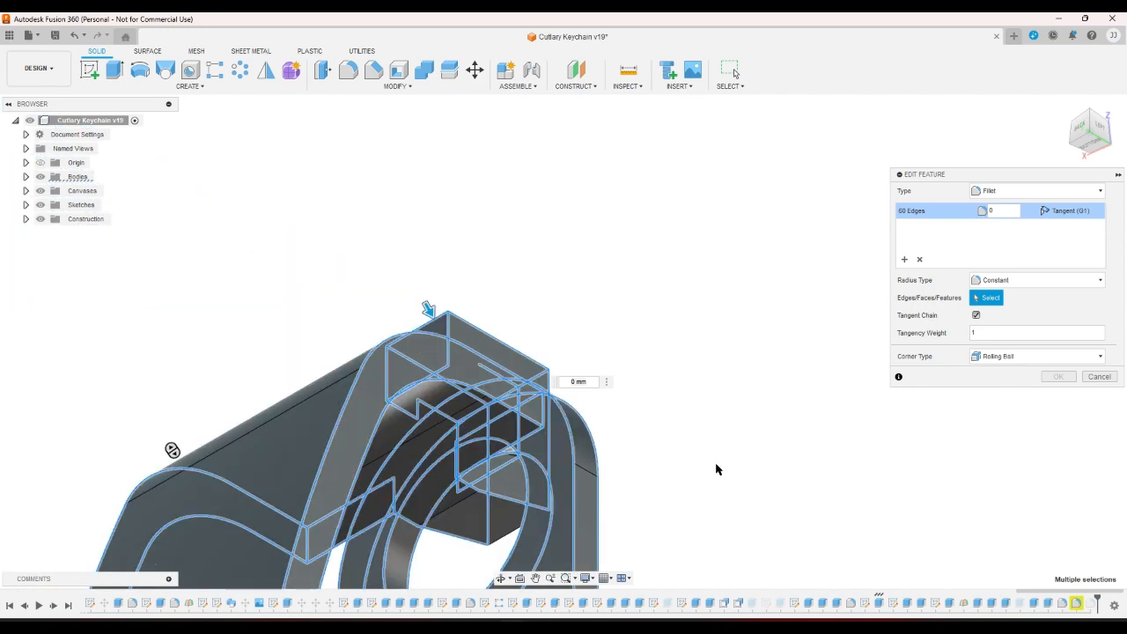
scroll(520, 378, "up", 4)
scroll(506, 361, "up", 2)
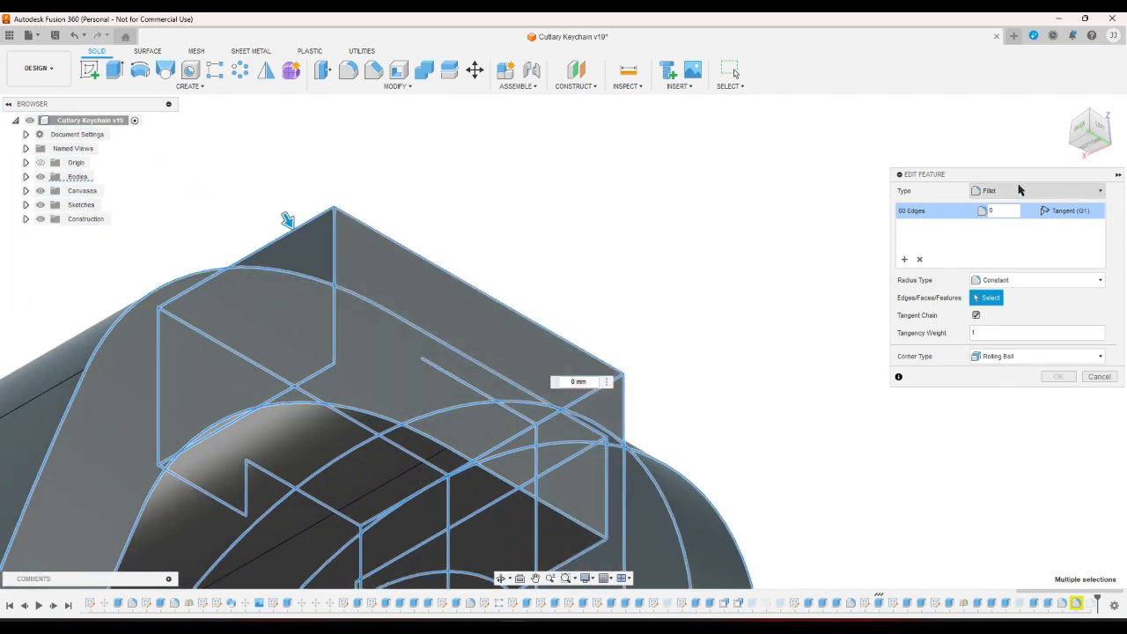
left_click(1108, 150)
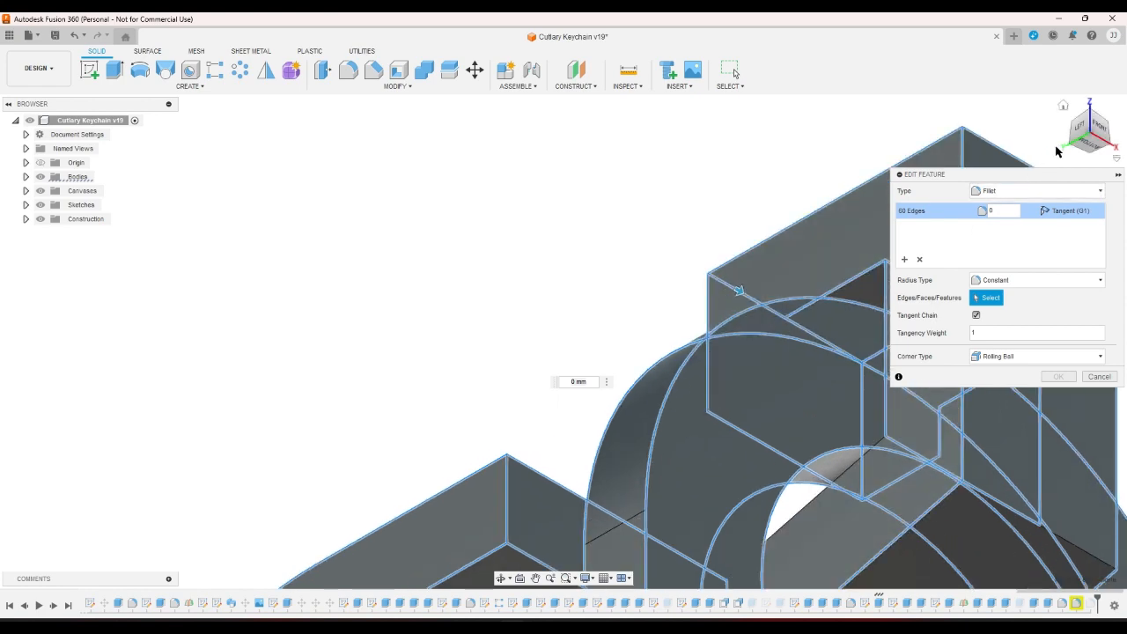
left_click(1090, 117)
left_click(1075, 135)
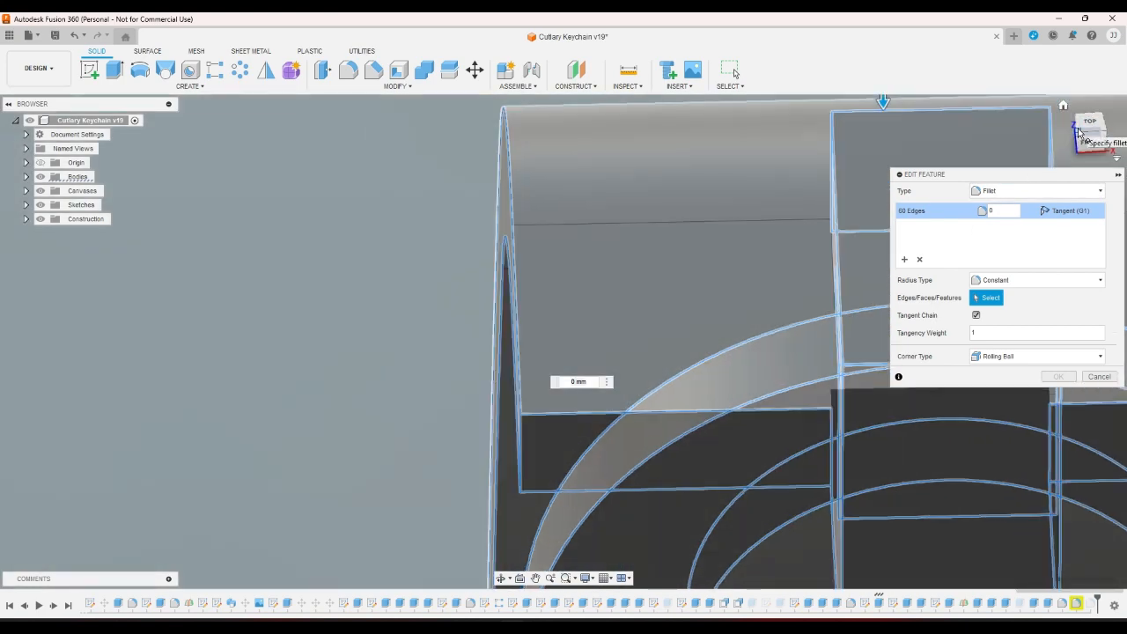
left_click(780, 148)
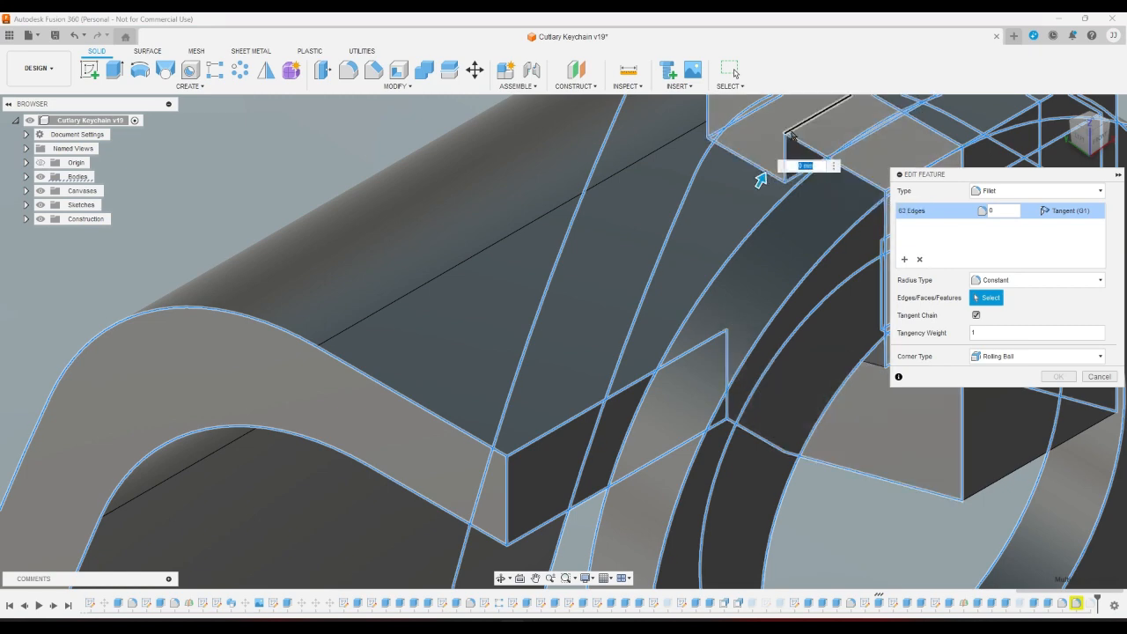
left_click(785, 141)
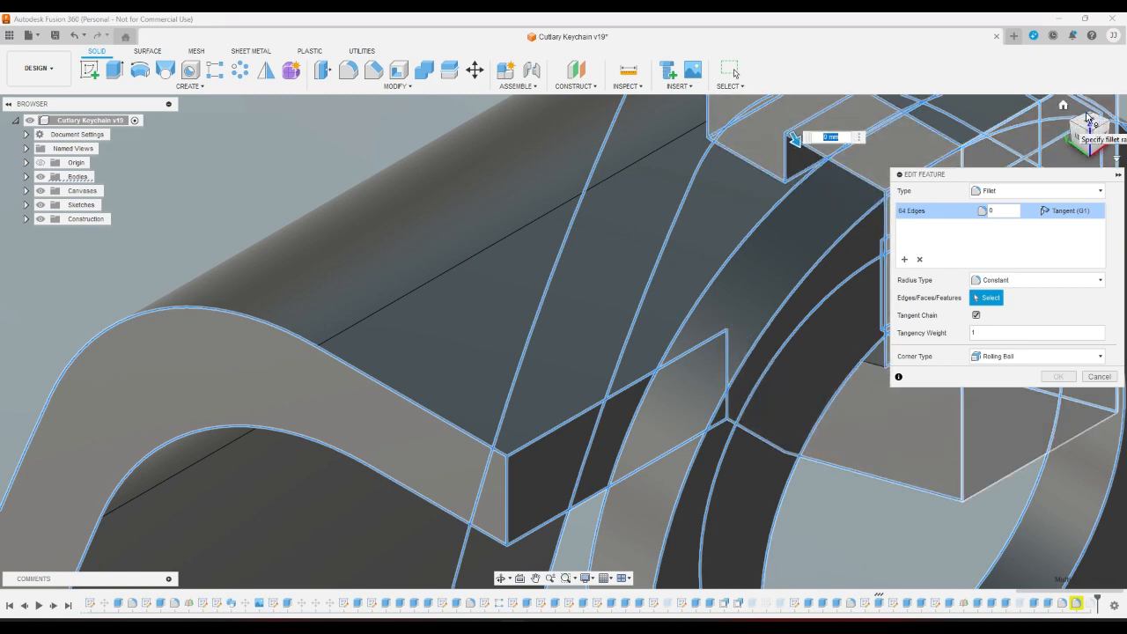
Set the fillet radius to 0.5 mm across 64 edges and view the hook top from the right.
left_click(1099, 137)
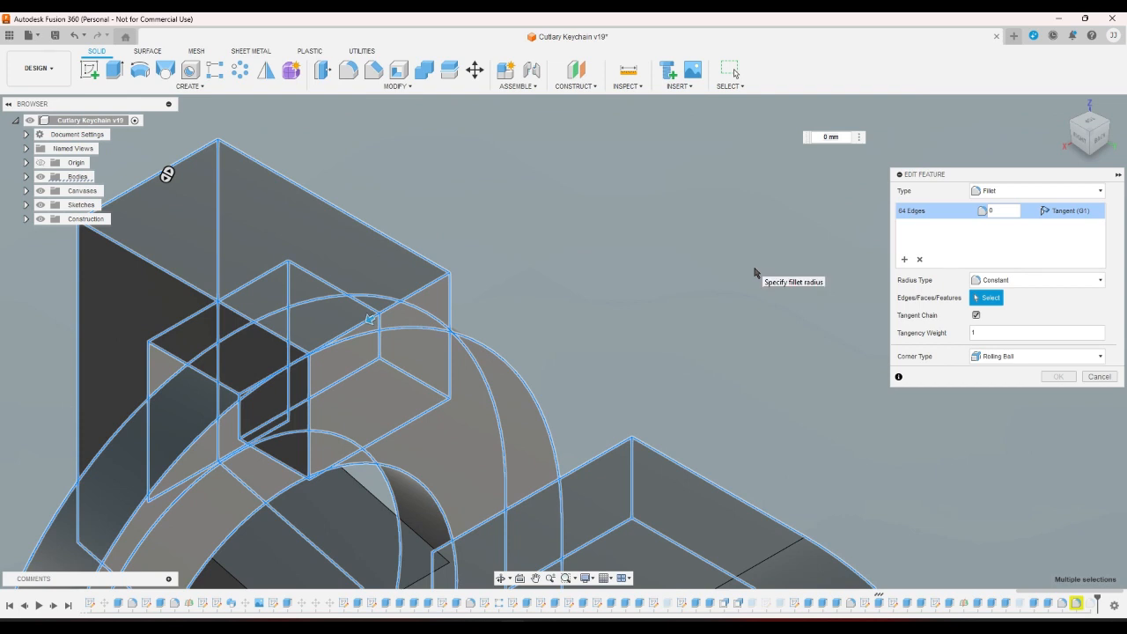
double_click(994, 212)
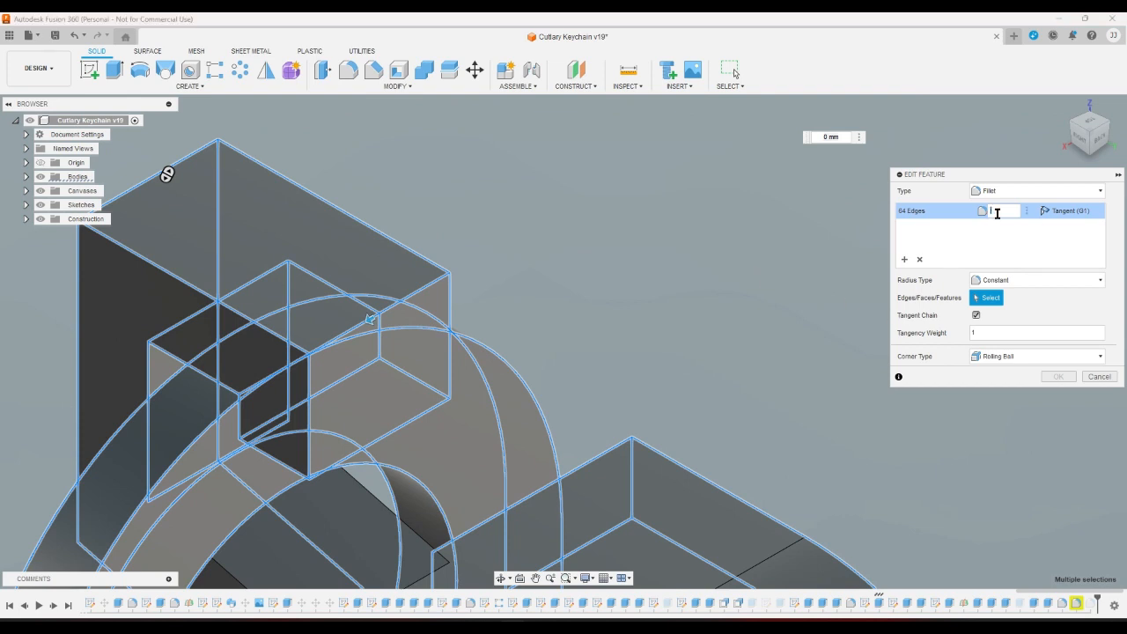
type(".5")
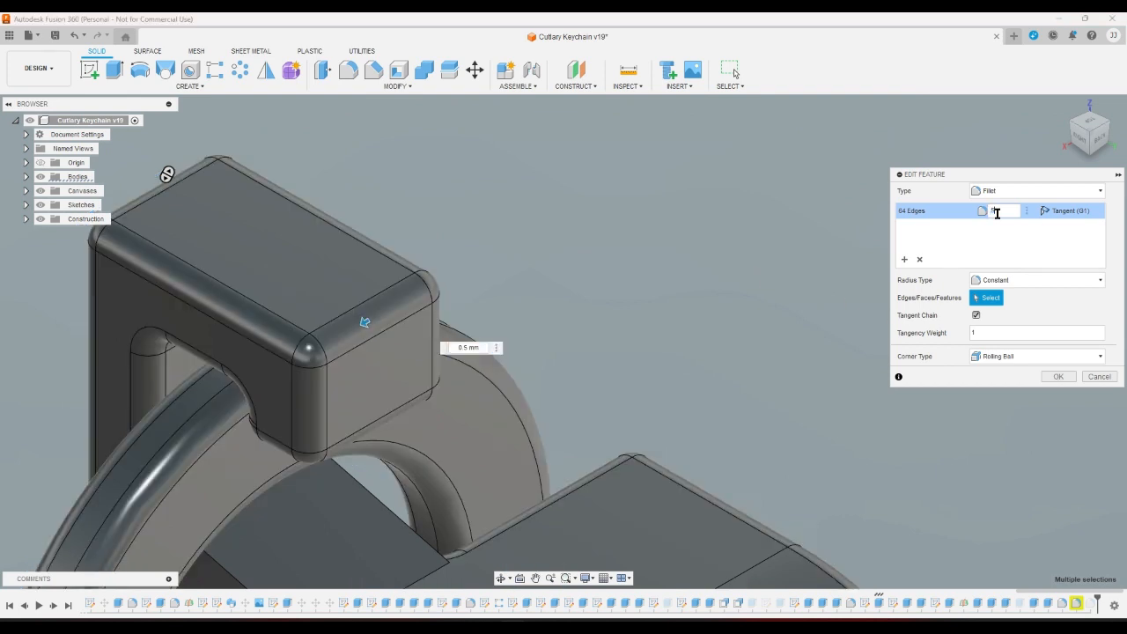
key("Return")
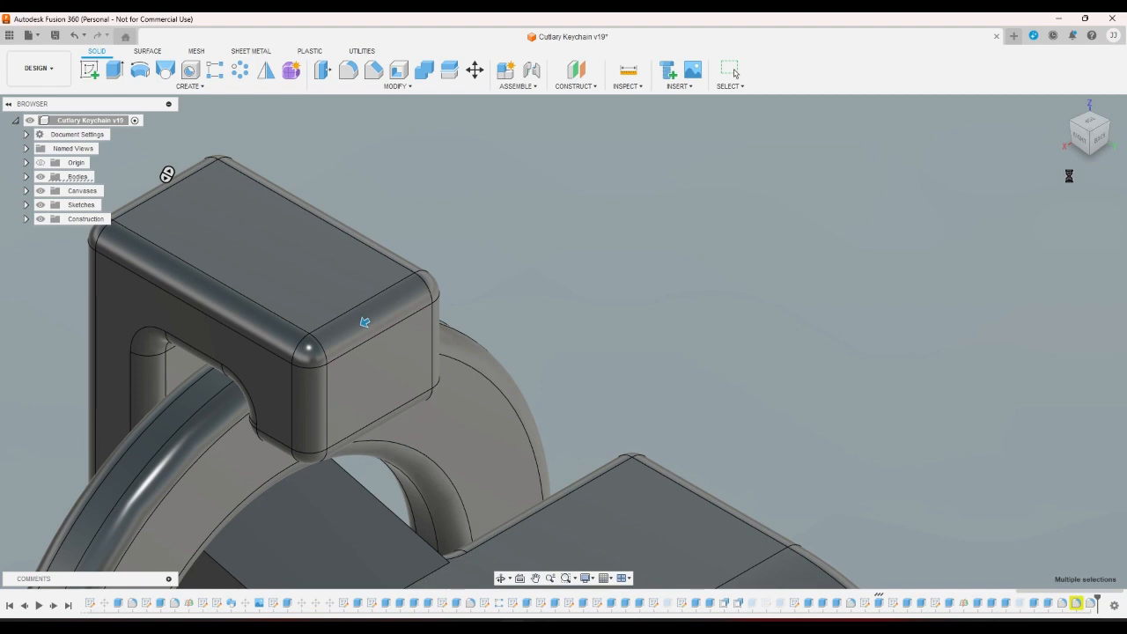
left_click(1084, 142)
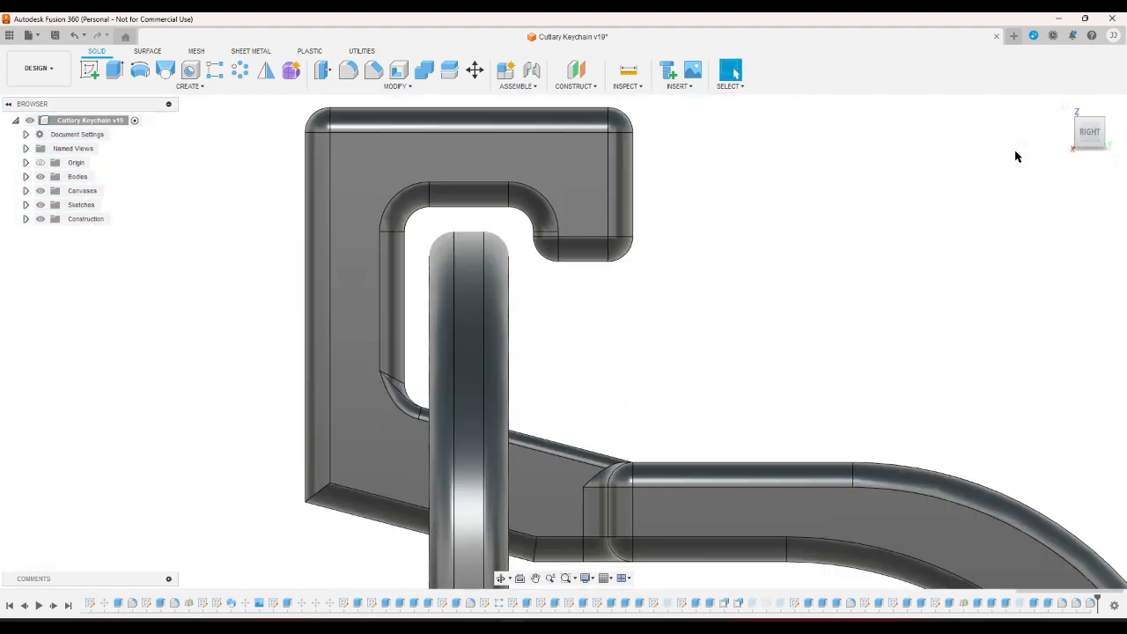
Orbit the model and select the back plate's vertical face.
left_click(1063, 106)
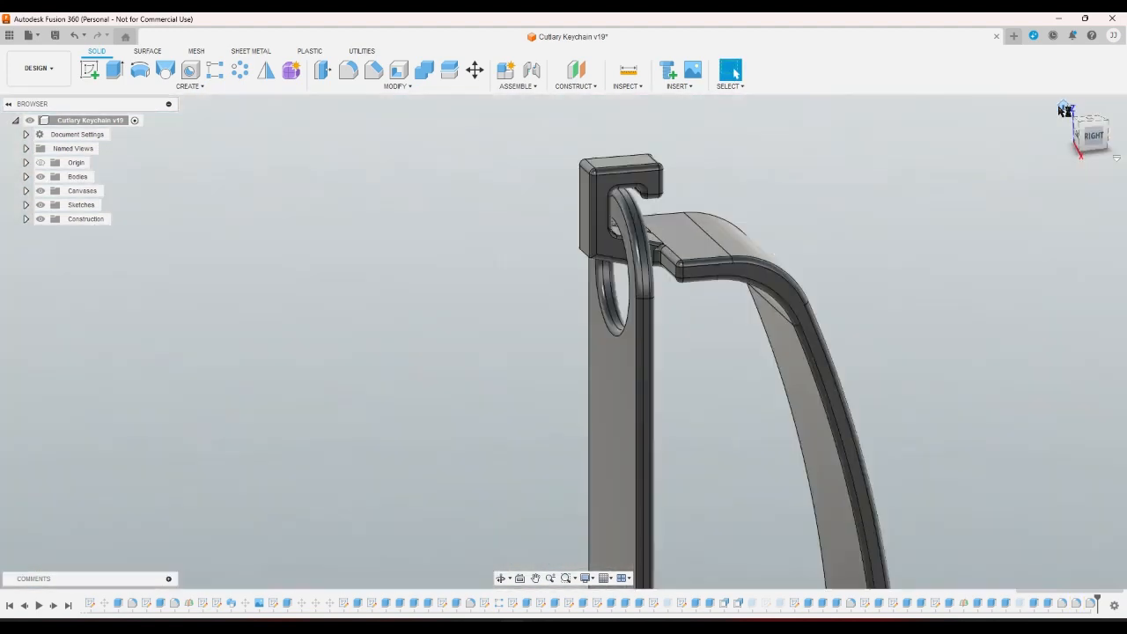
left_click(1100, 141)
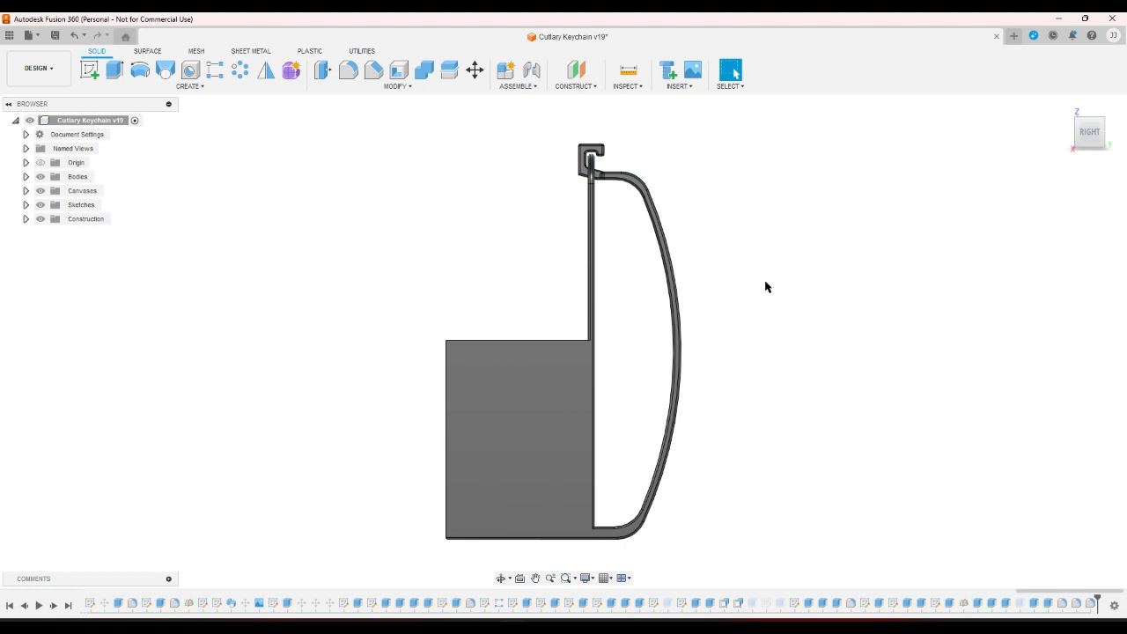
left_click(1076, 123)
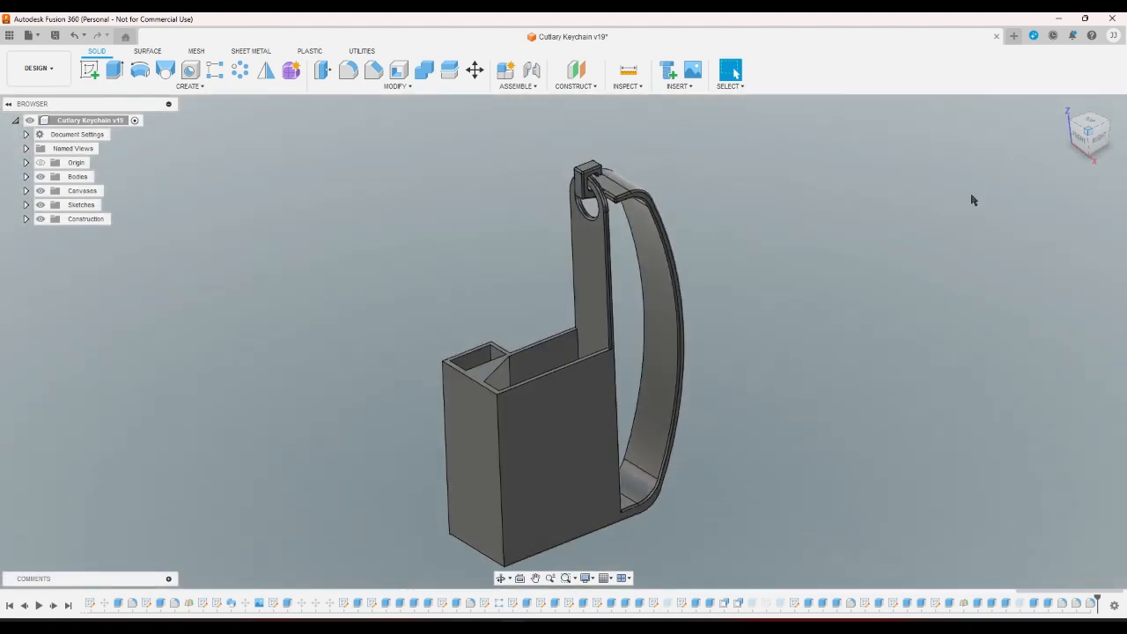
scroll(554, 315, "up", 8)
left_click(548, 317)
left_click(751, 356)
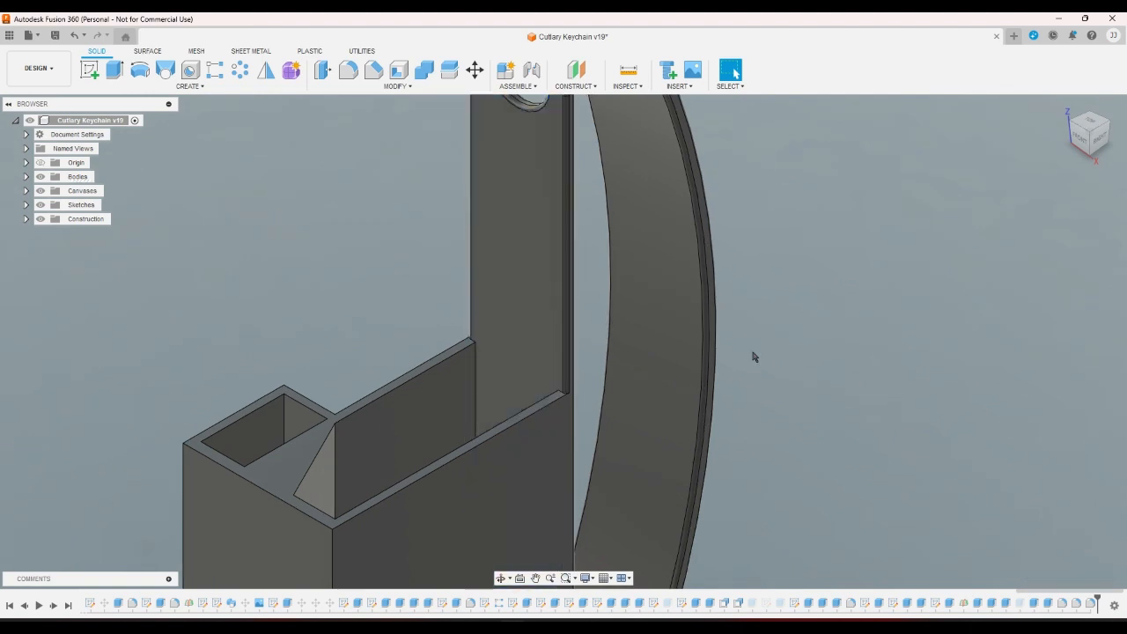
left_click(1112, 128)
left_click(558, 276)
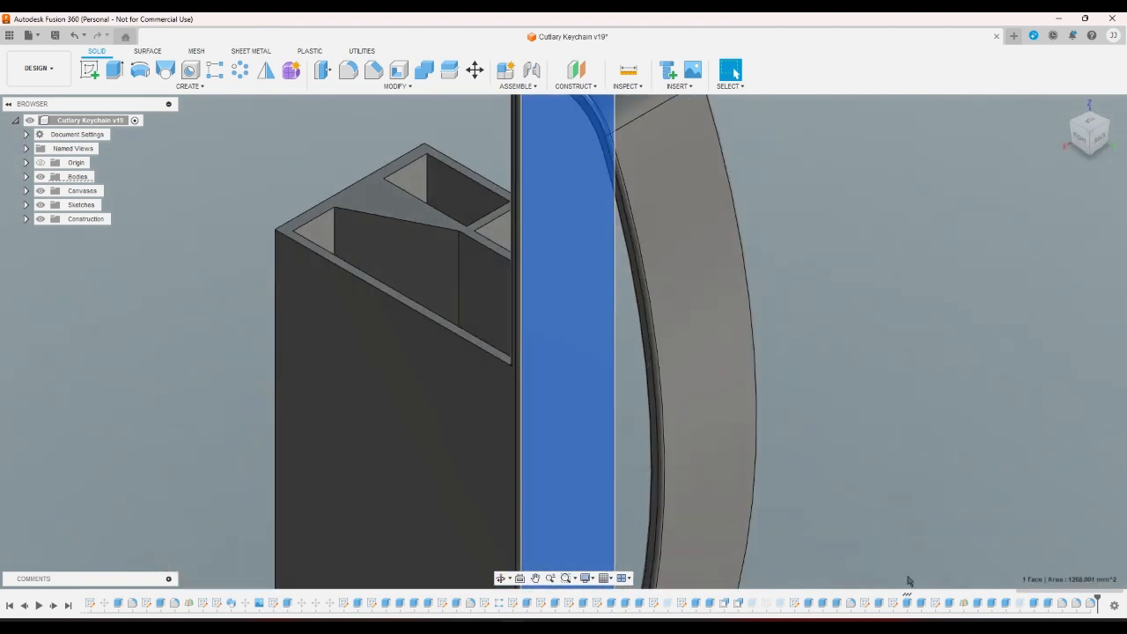
Recommit the back plate extrude as a join, one side to an object, the other -0.4 mm.
double_click(908, 602)
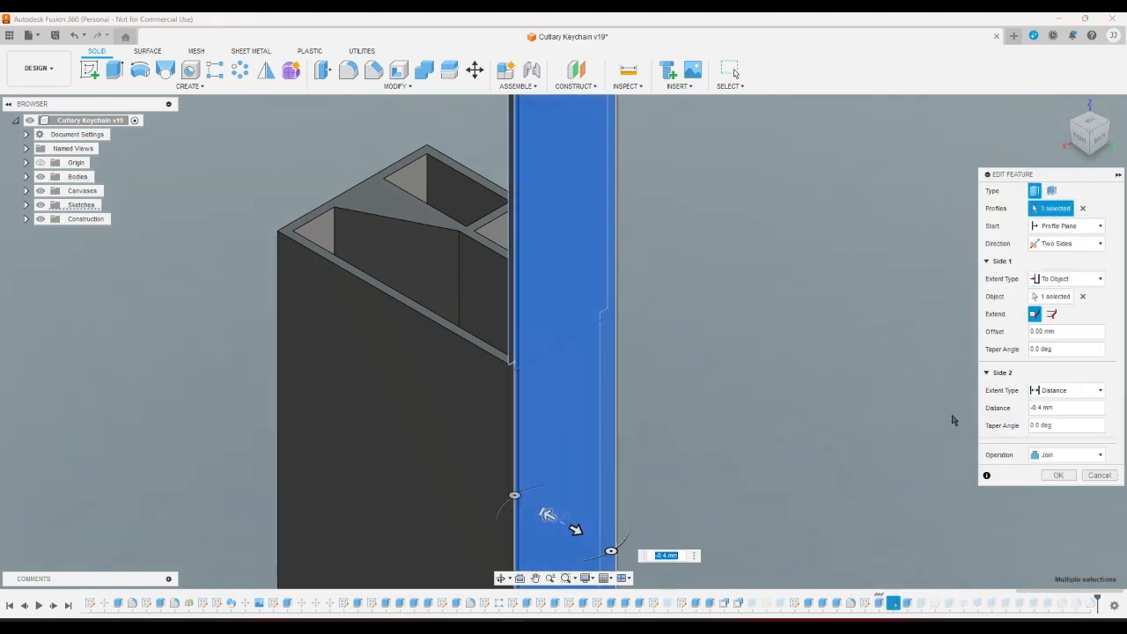
left_click(1080, 130)
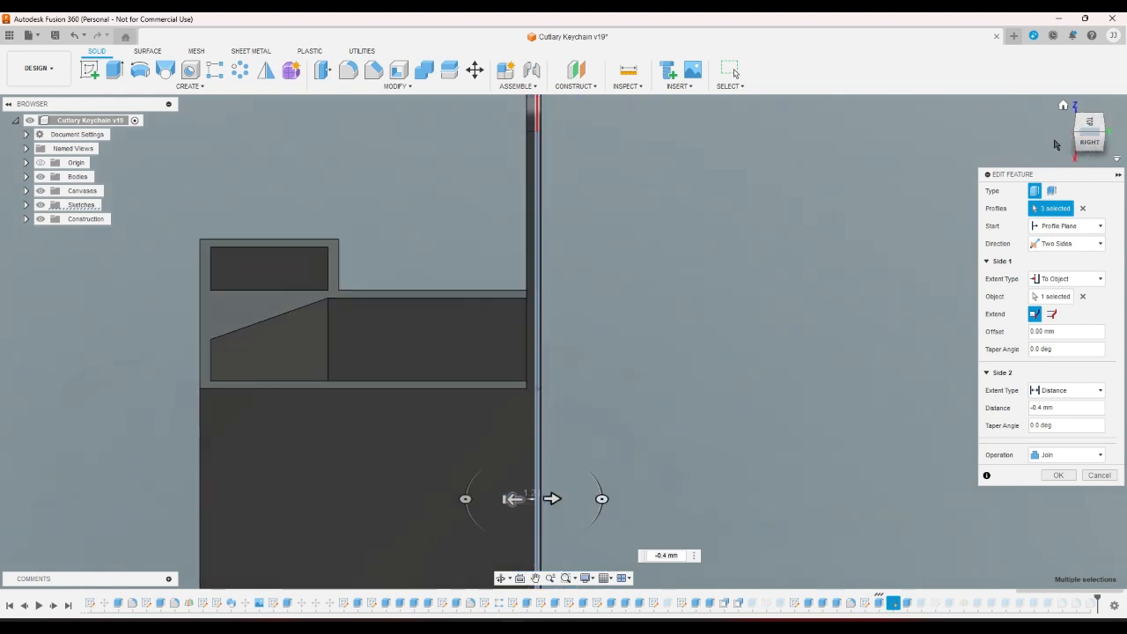
left_click(1057, 476)
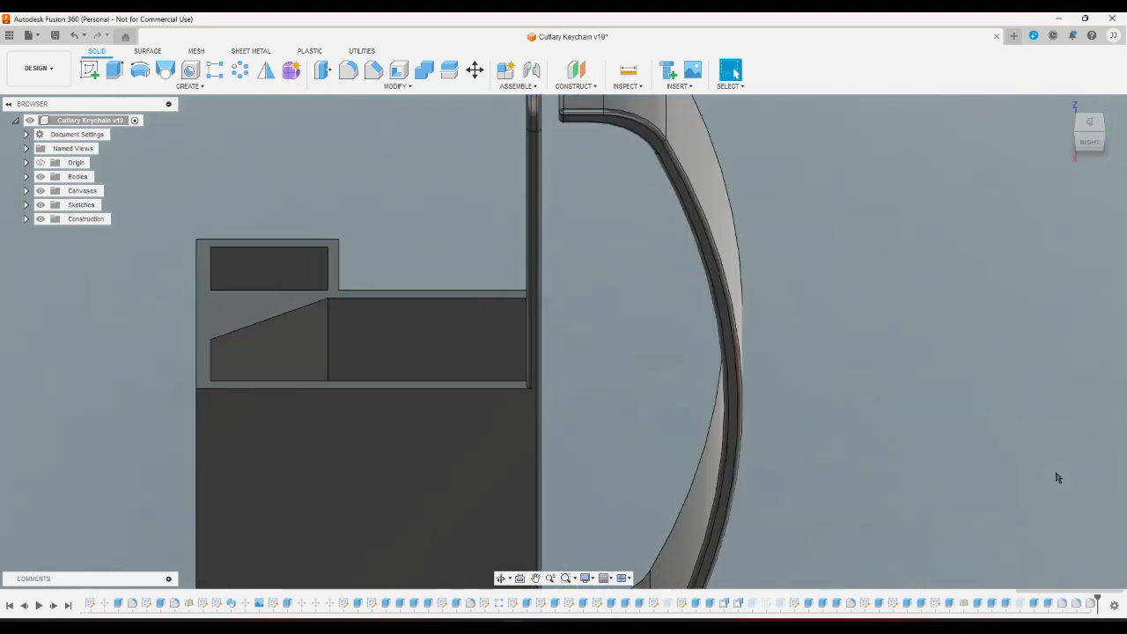
Start a new sketch on the lower body face.
left_click(90, 68)
left_click(461, 466)
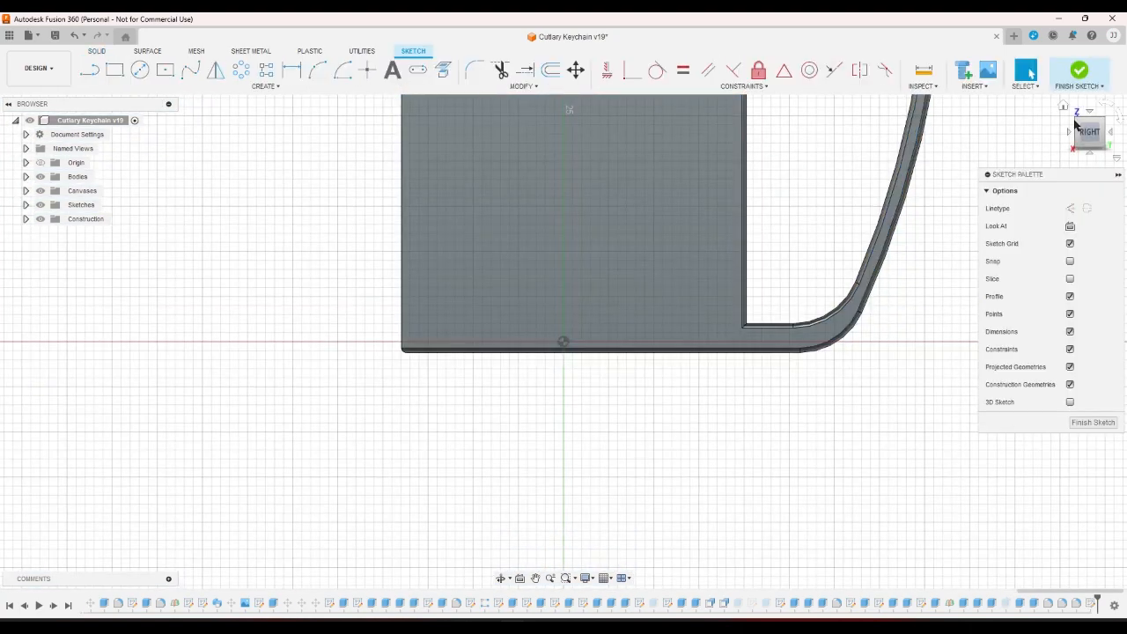
left_click(1076, 123)
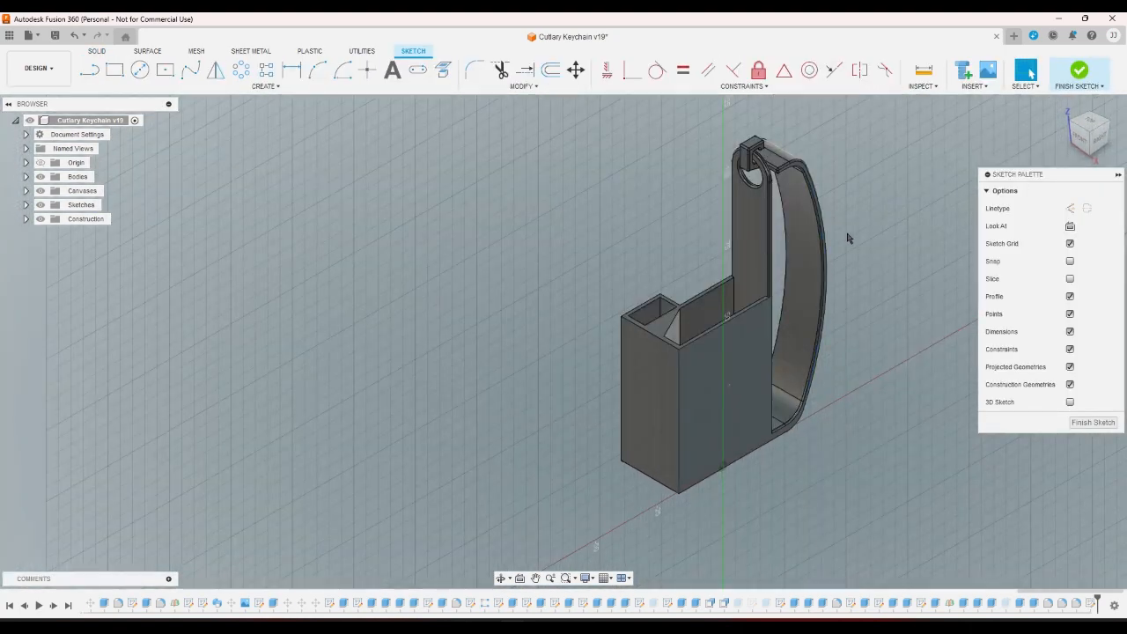
scroll(850, 247, "up", 3)
Project two back plate faces into the sketch.
left_click(442, 72)
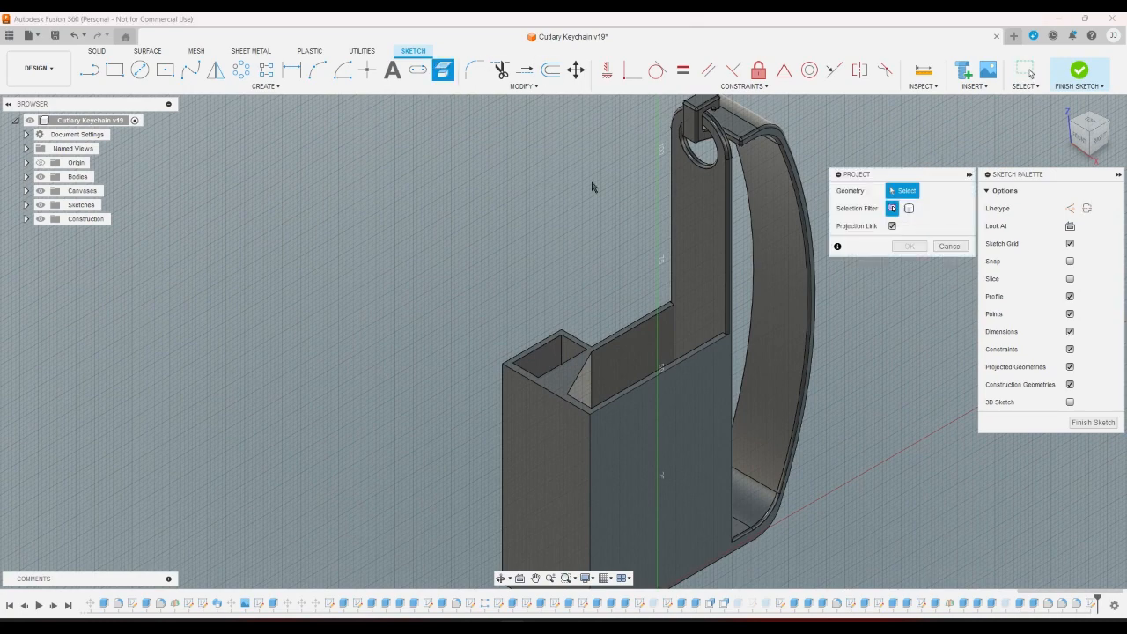
left_click(681, 234)
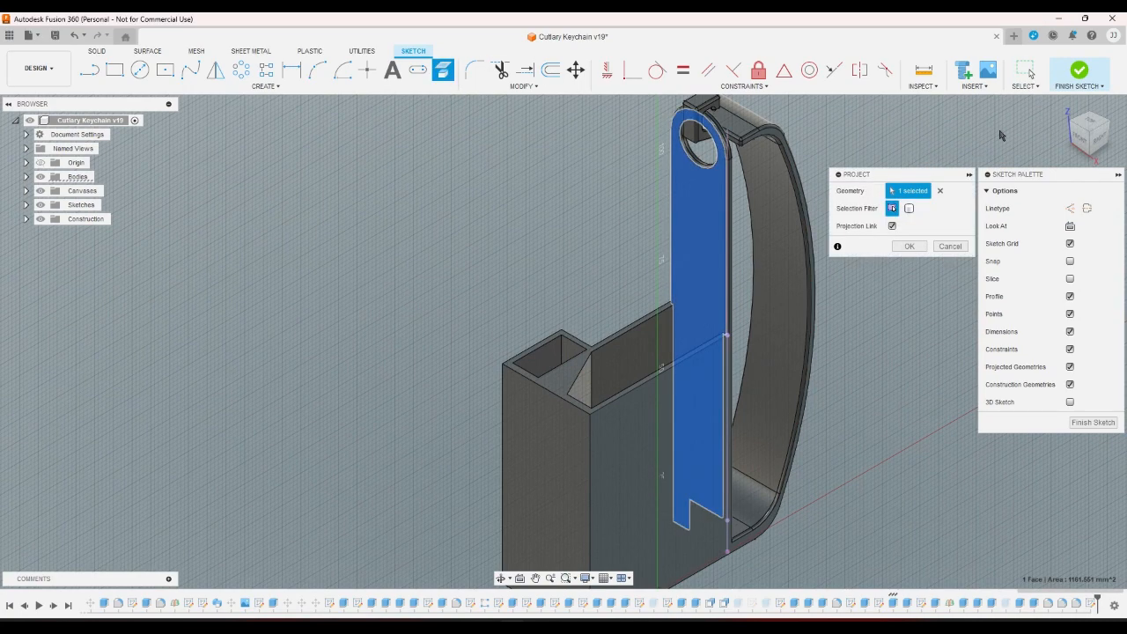
left_click(1100, 127)
left_click(1107, 128)
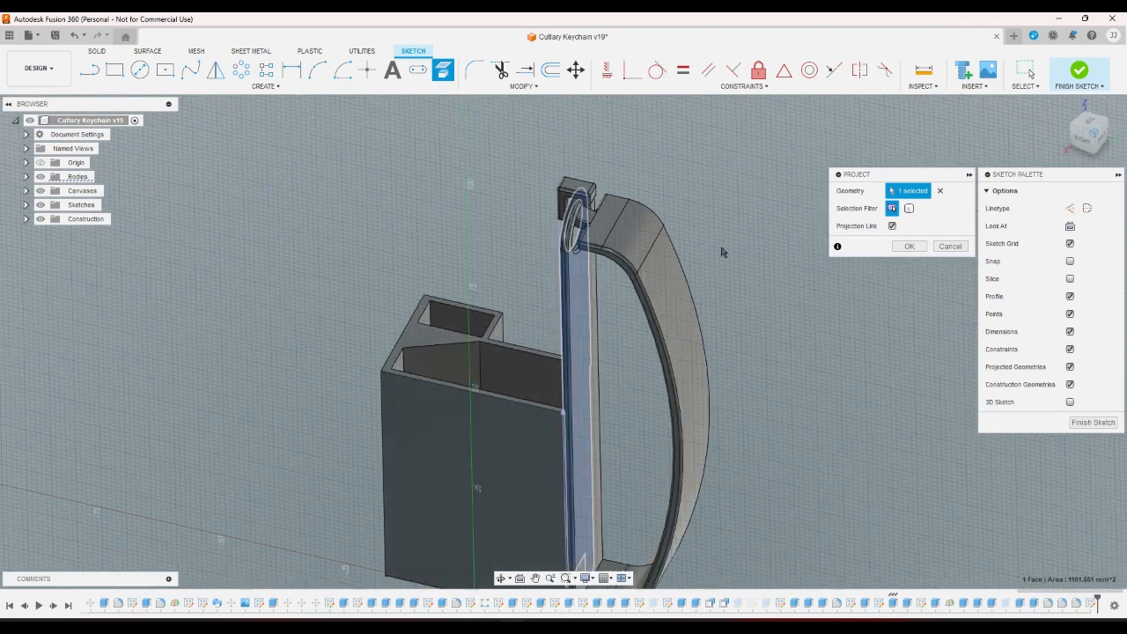
left_click(520, 377)
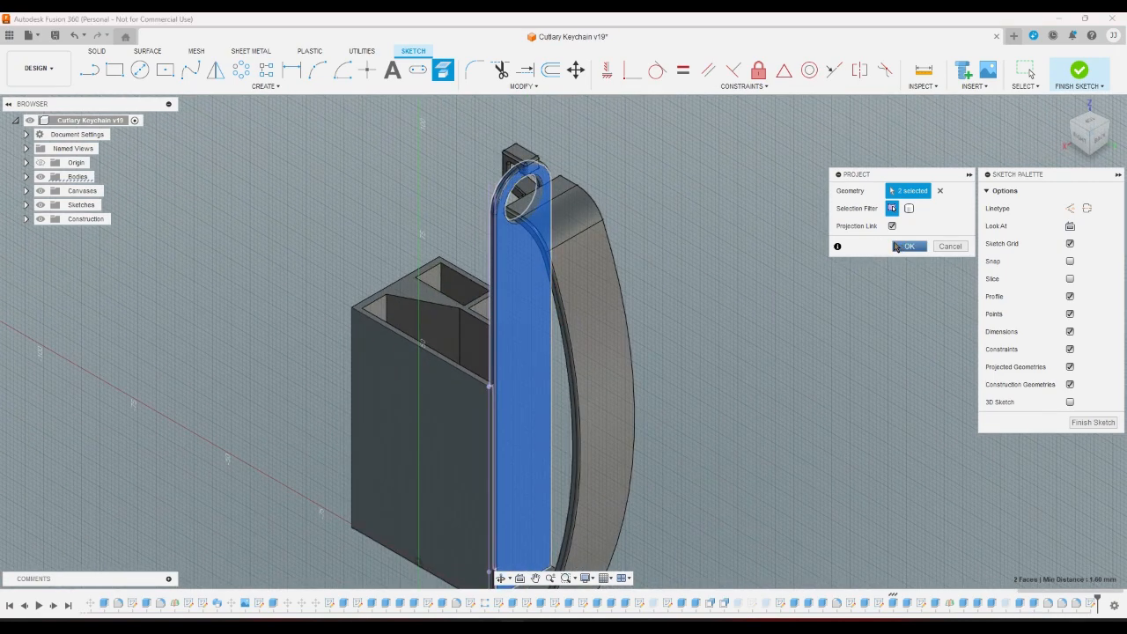
left_click(909, 247)
scroll(483, 125, "up", 4)
Cancel the unfinished line and finish the sketch.
left_click(291, 73)
scroll(558, 261, "up", 3)
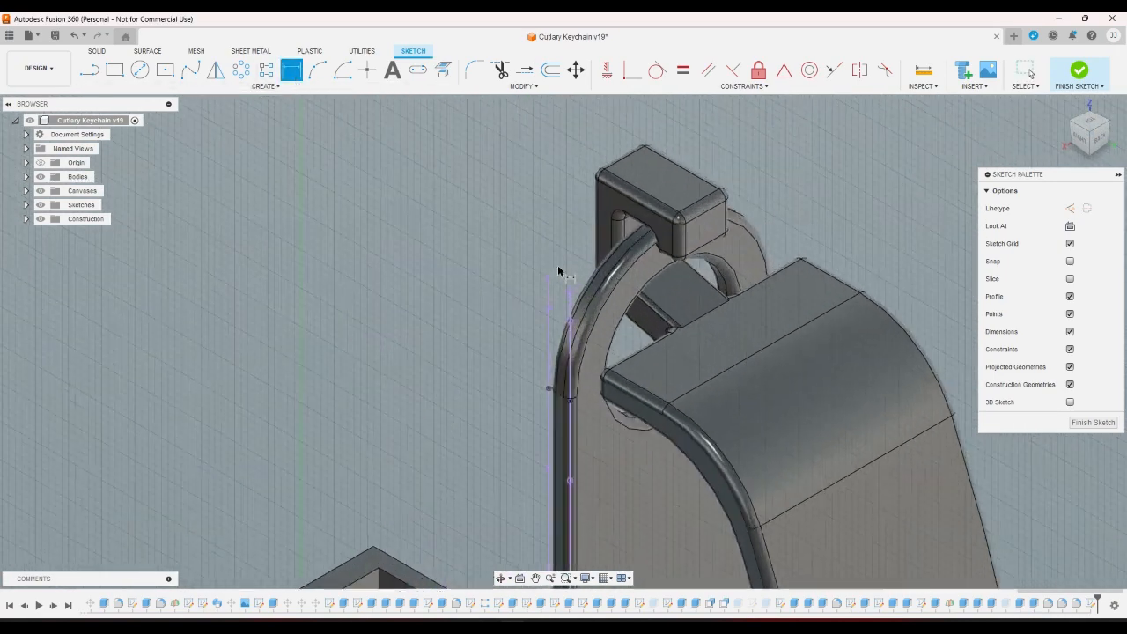
left_click(570, 306)
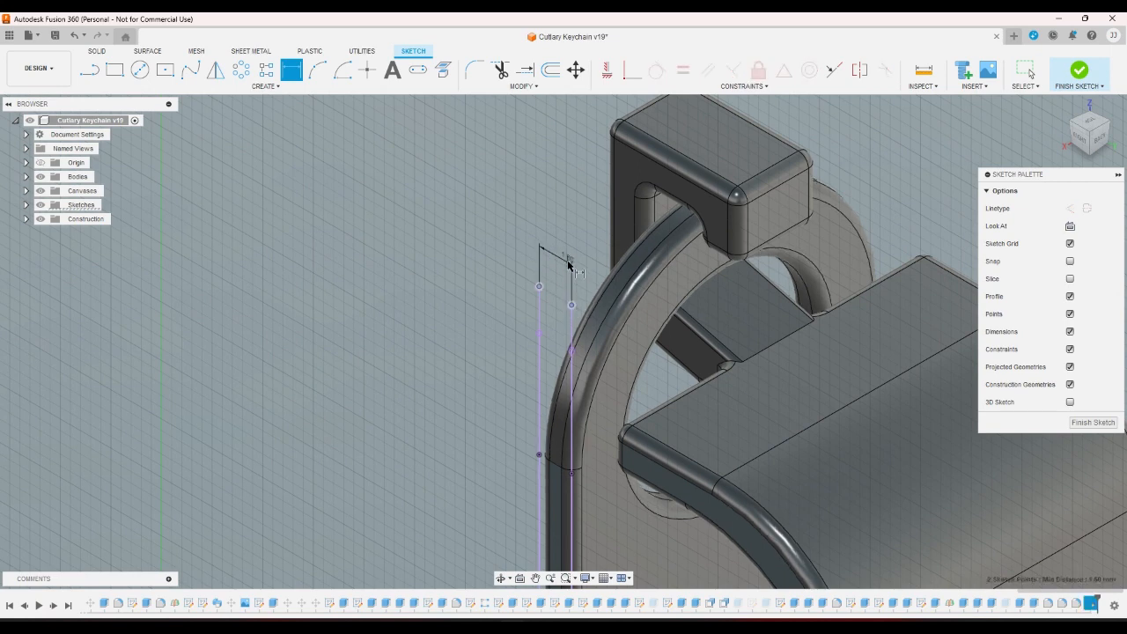
right_click(568, 261)
left_click(532, 262)
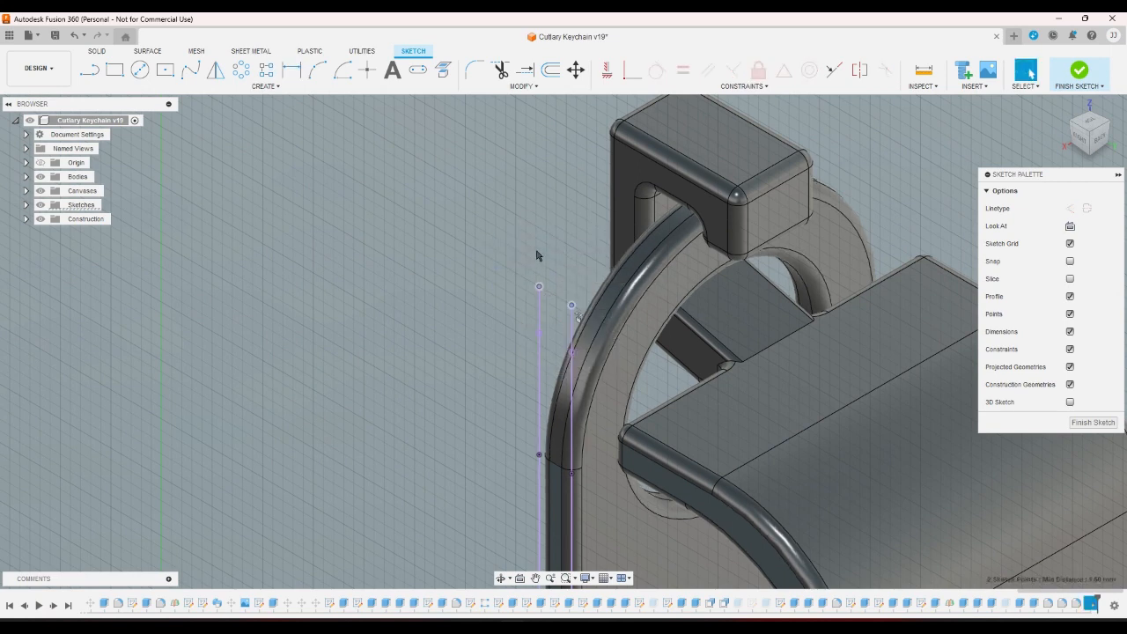
left_click(1079, 70)
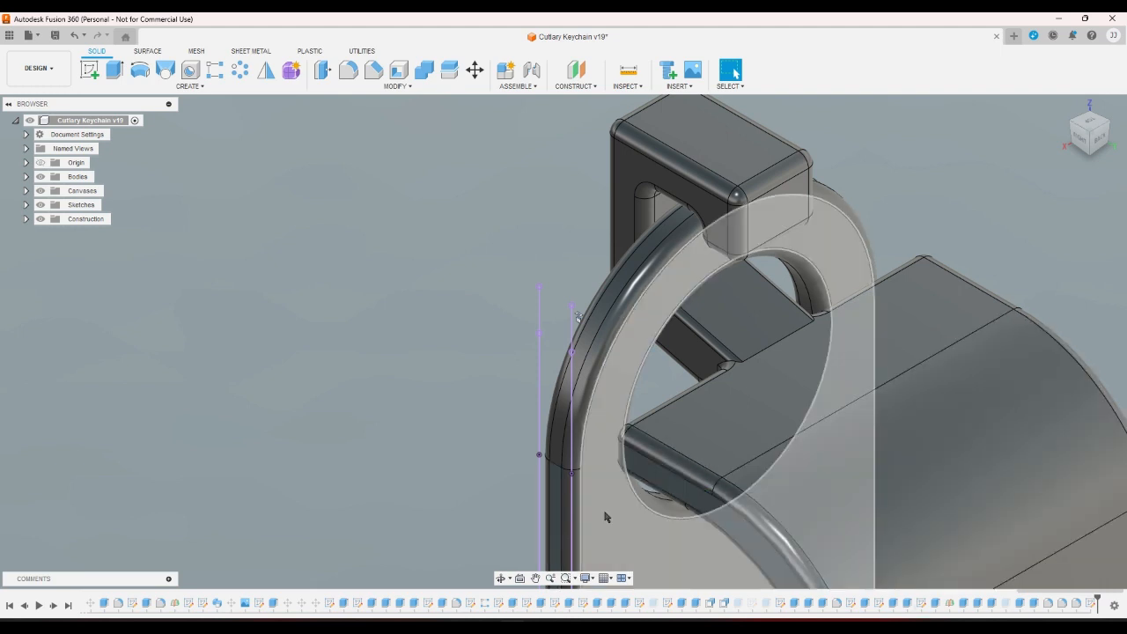
Change the ring extrusion Extrude73's second side to -0.8 mm.
double_click(894, 606)
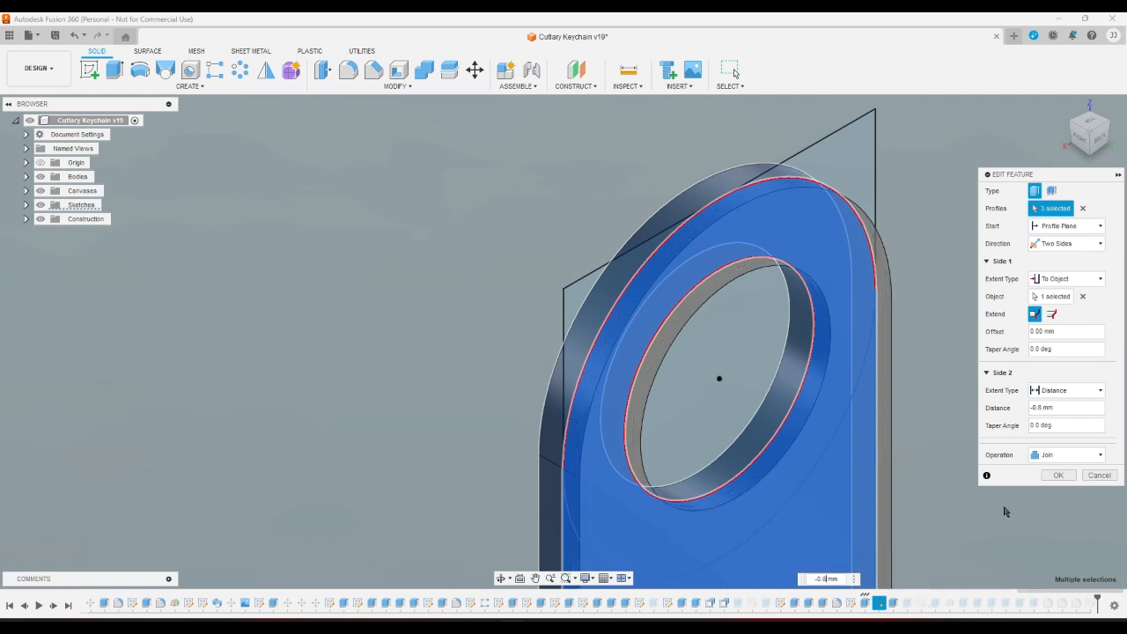
left_click(1058, 474)
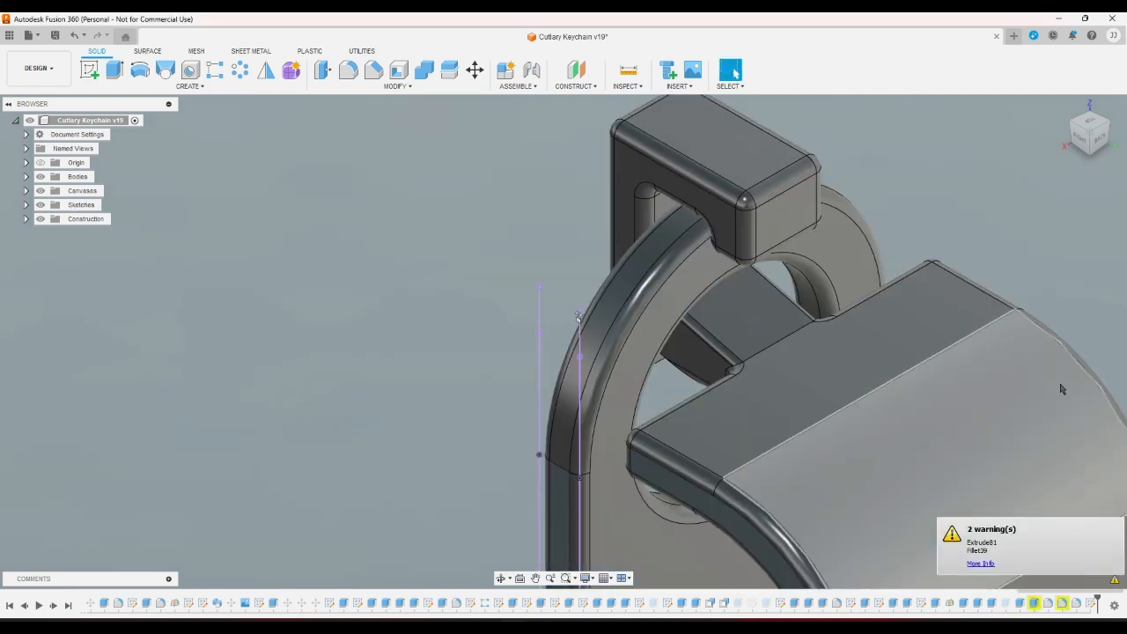
left_click(1081, 141)
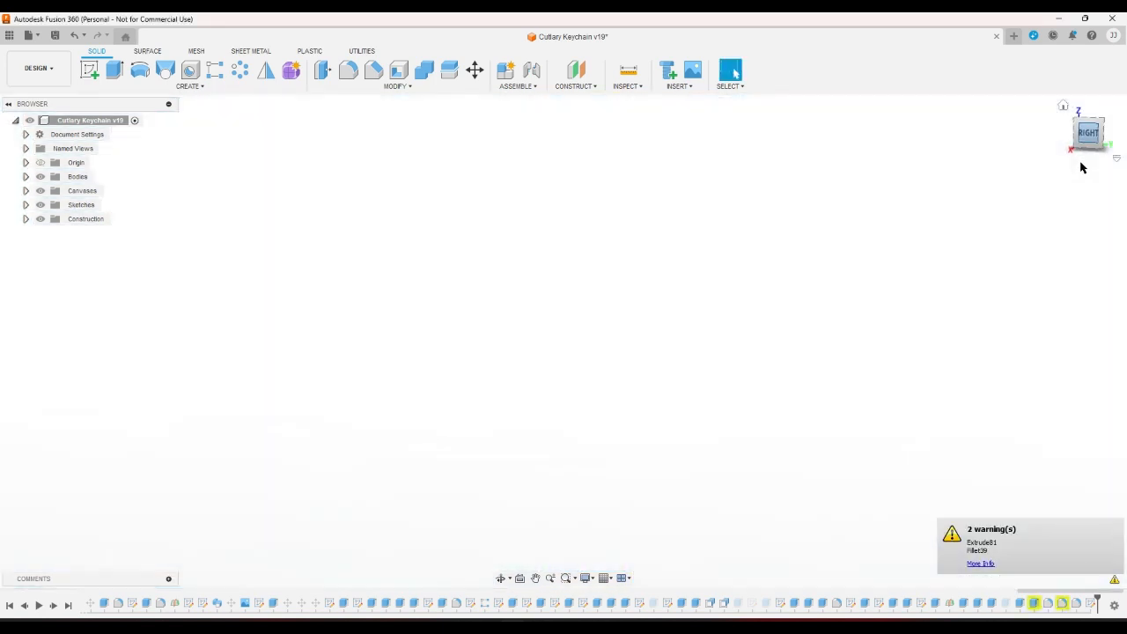
scroll(761, 342, "down", 6)
scroll(943, 444, "up", 2)
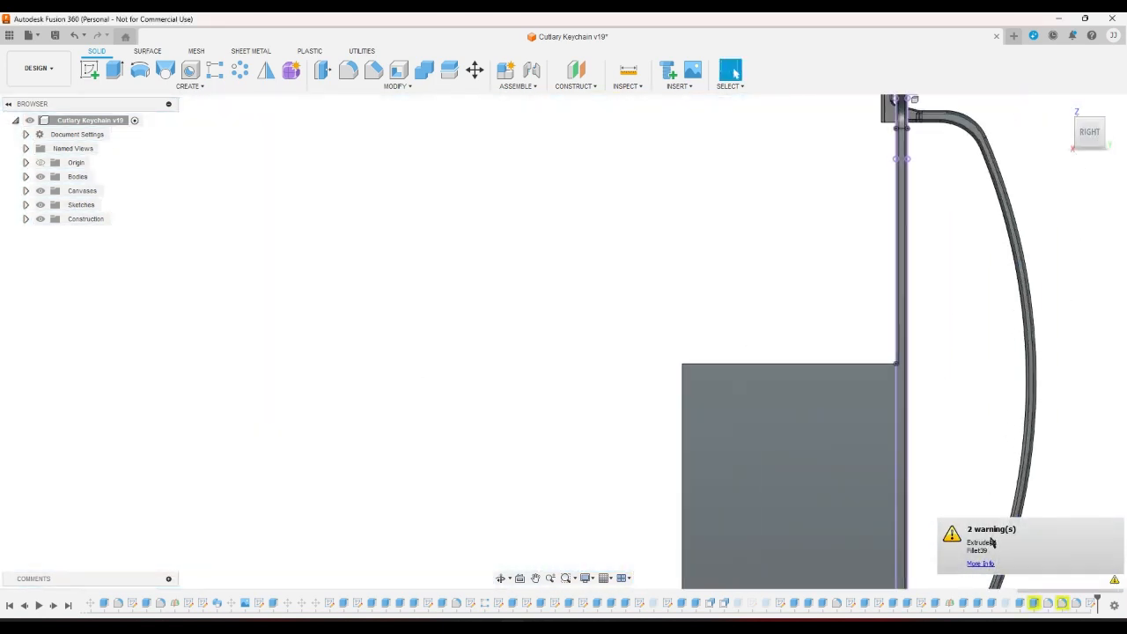
Inspect the warnings on Extrude81 and Fillet39, closing both without changes.
double_click(1030, 603)
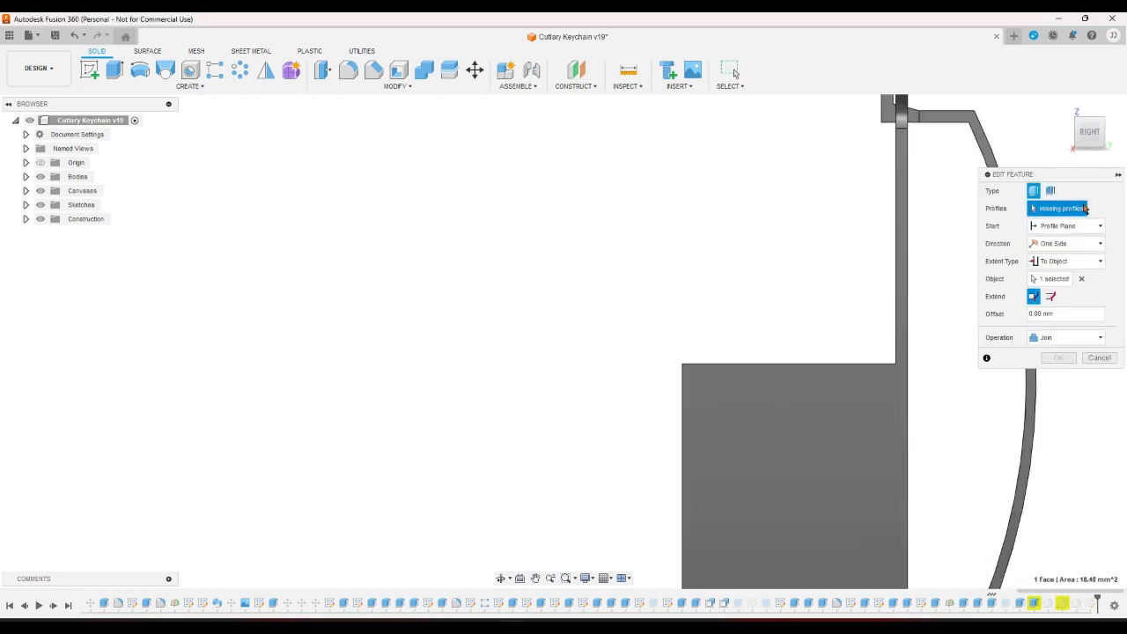
left_click(1063, 106)
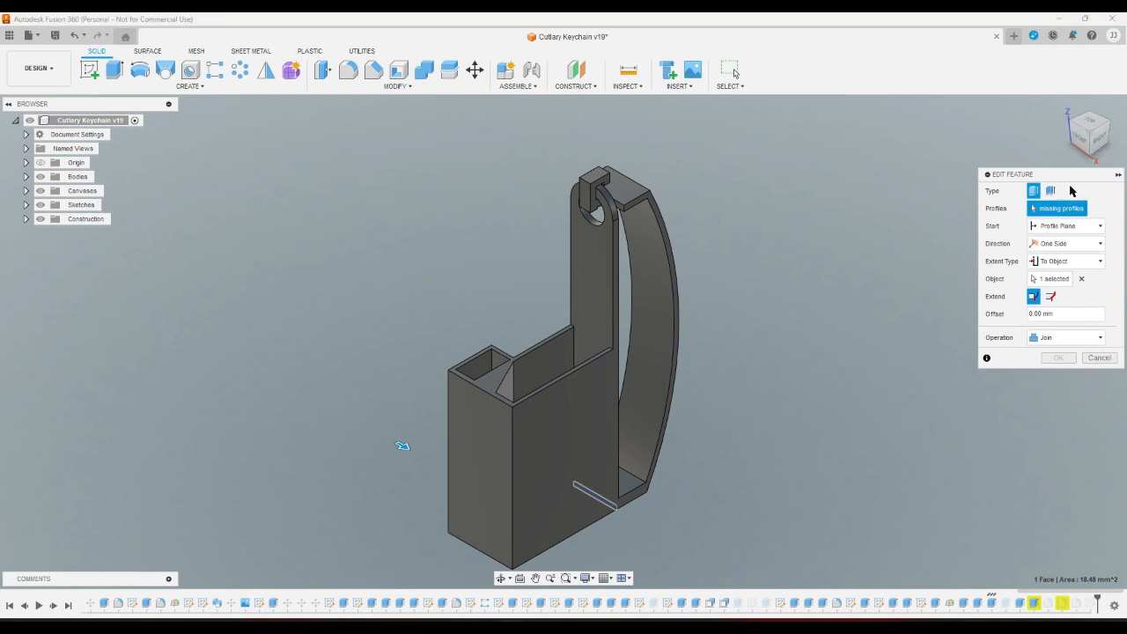
left_click(1099, 358)
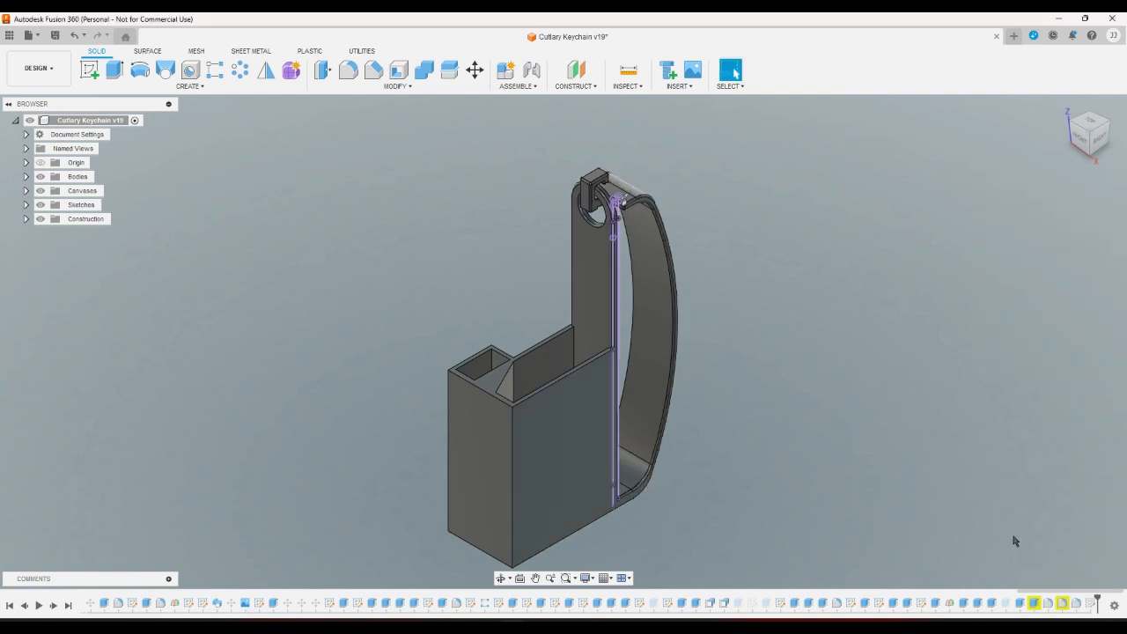
double_click(1062, 603)
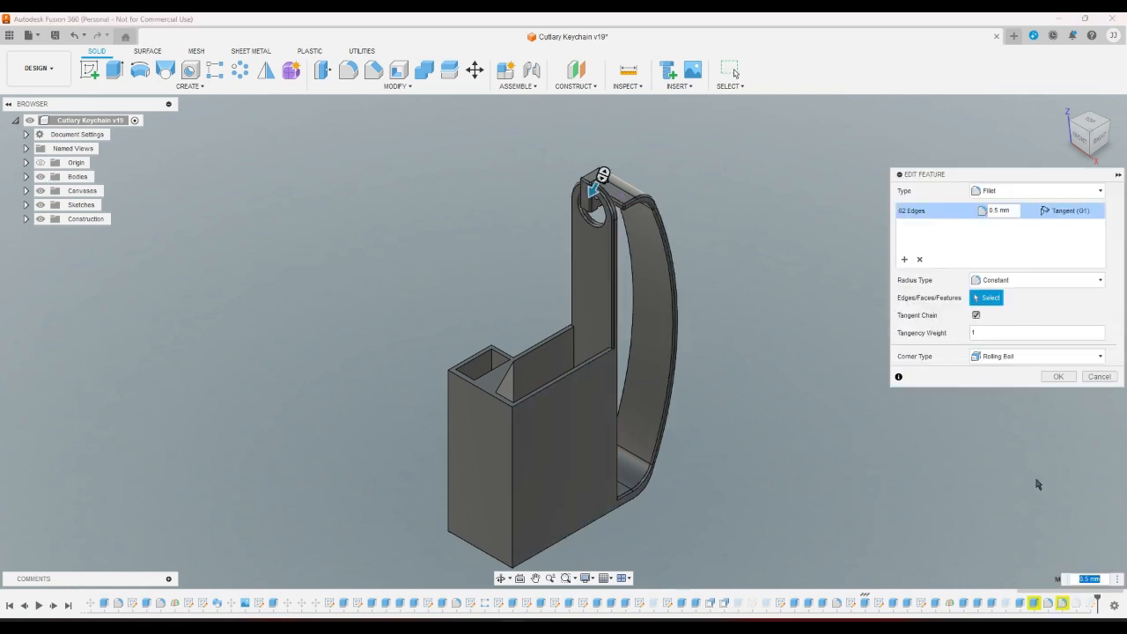
left_click(1098, 377)
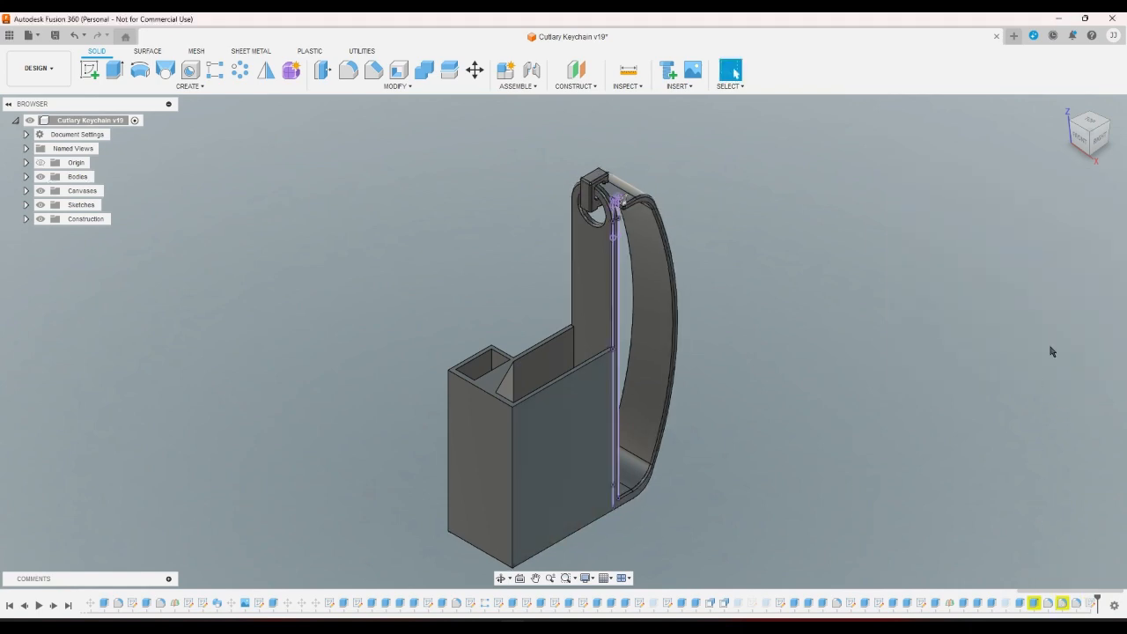
Unsuppress the suppressed features from the timeline.
left_click(1100, 142)
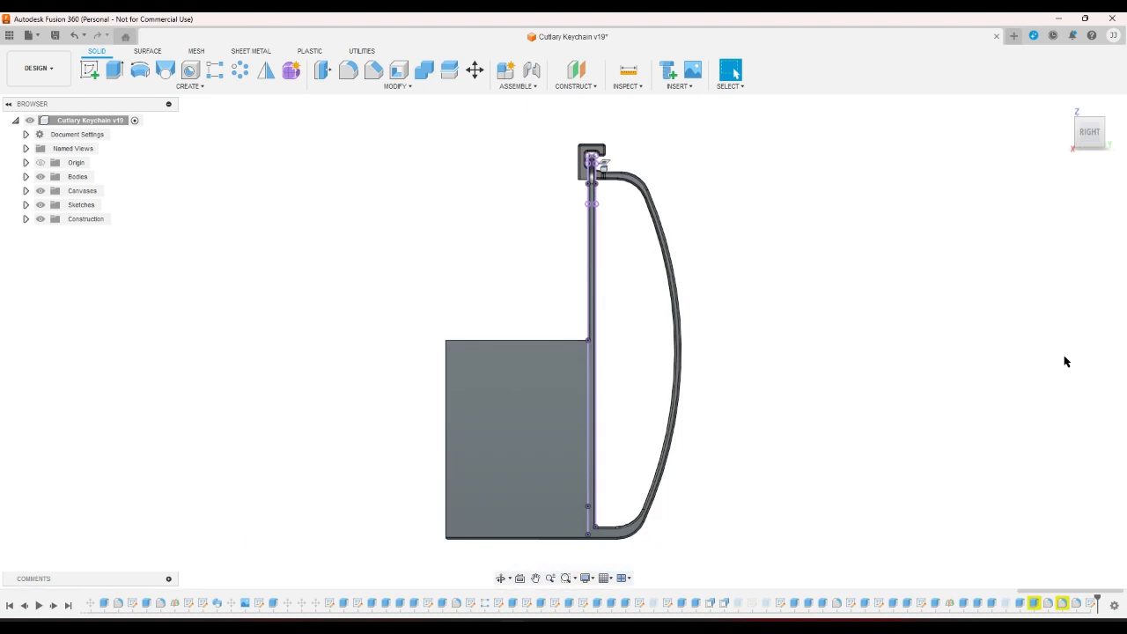
right_click(1010, 606)
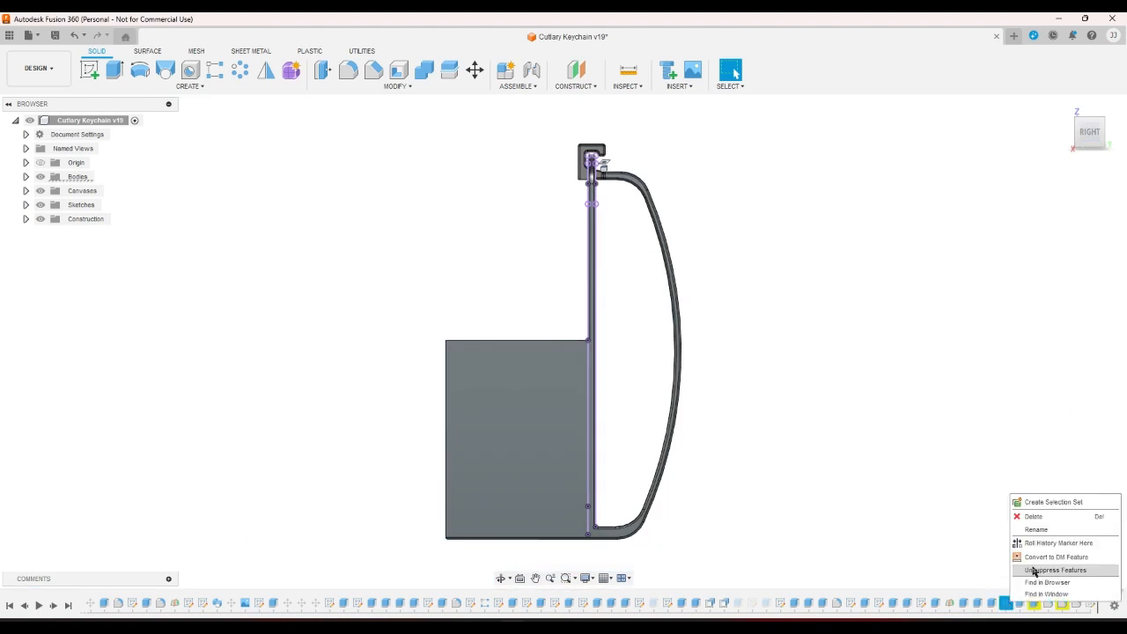
left_click(1011, 570)
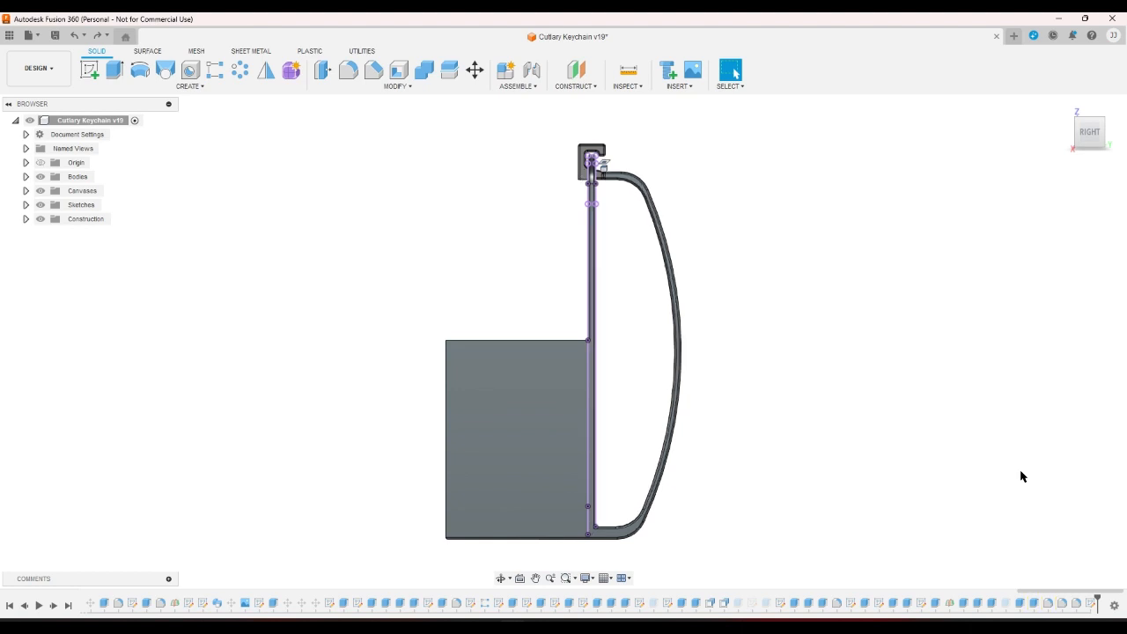
Reopen the sketch, extend the slanted line to the vertical line, and finish the sketch.
double_click(921, 609)
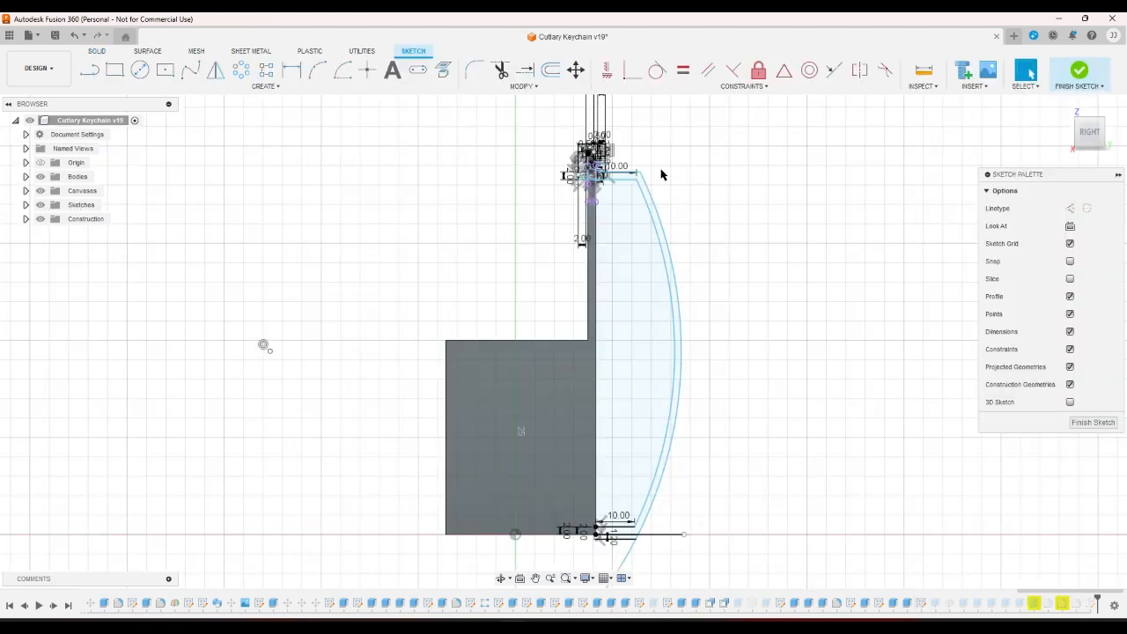
scroll(652, 167, "up", 3)
scroll(585, 169, "up", 5)
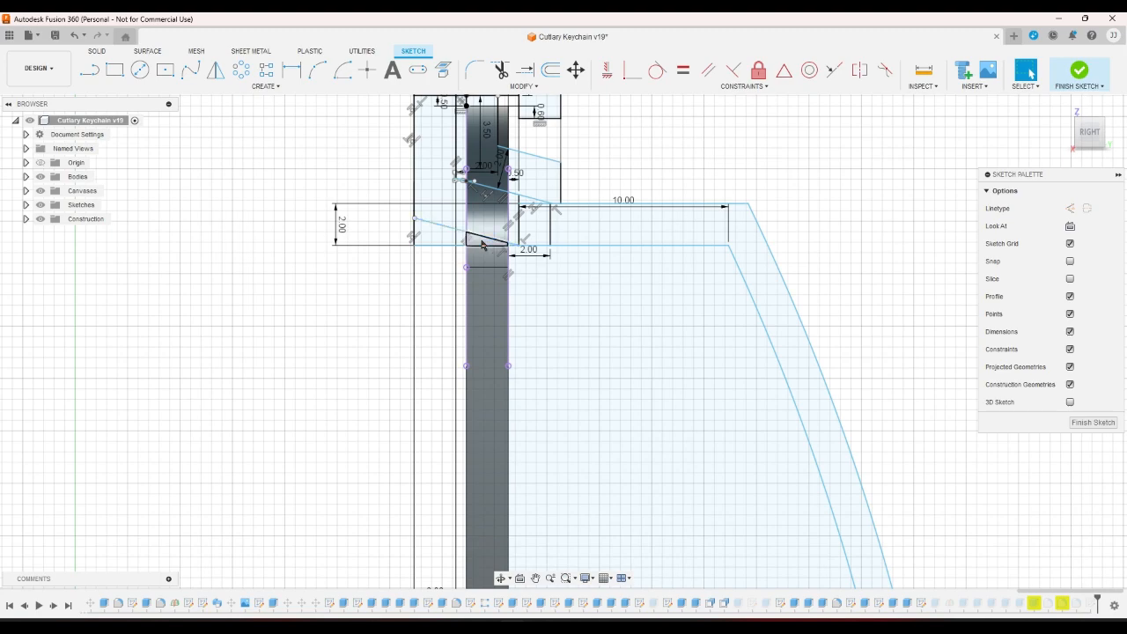
scroll(355, 197, "up", 8)
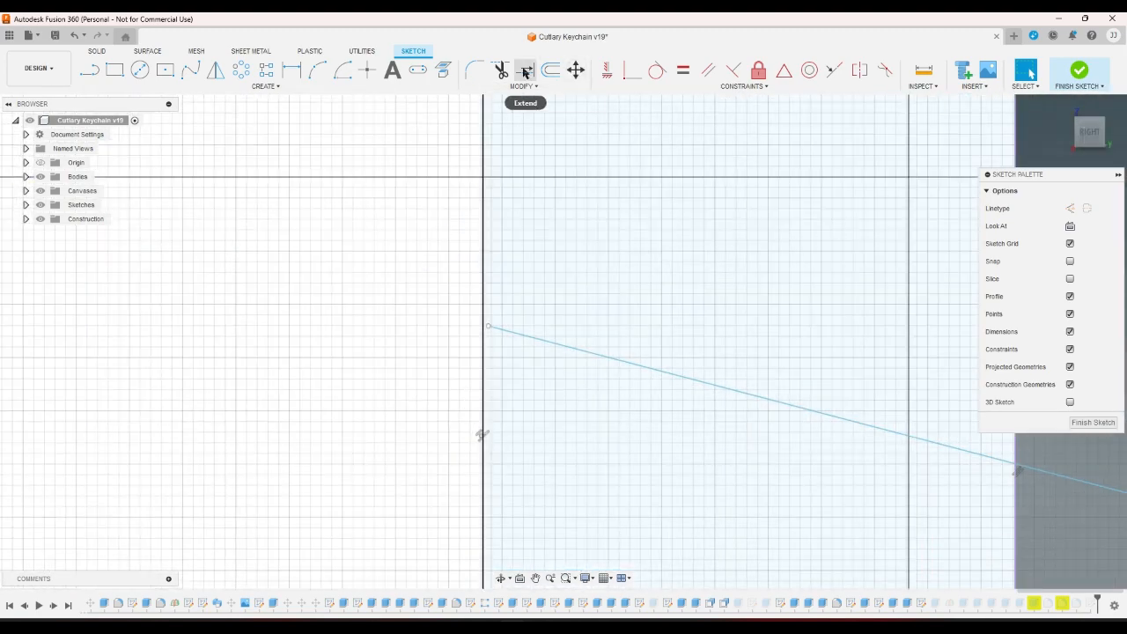
left_click(525, 72)
left_click(509, 330)
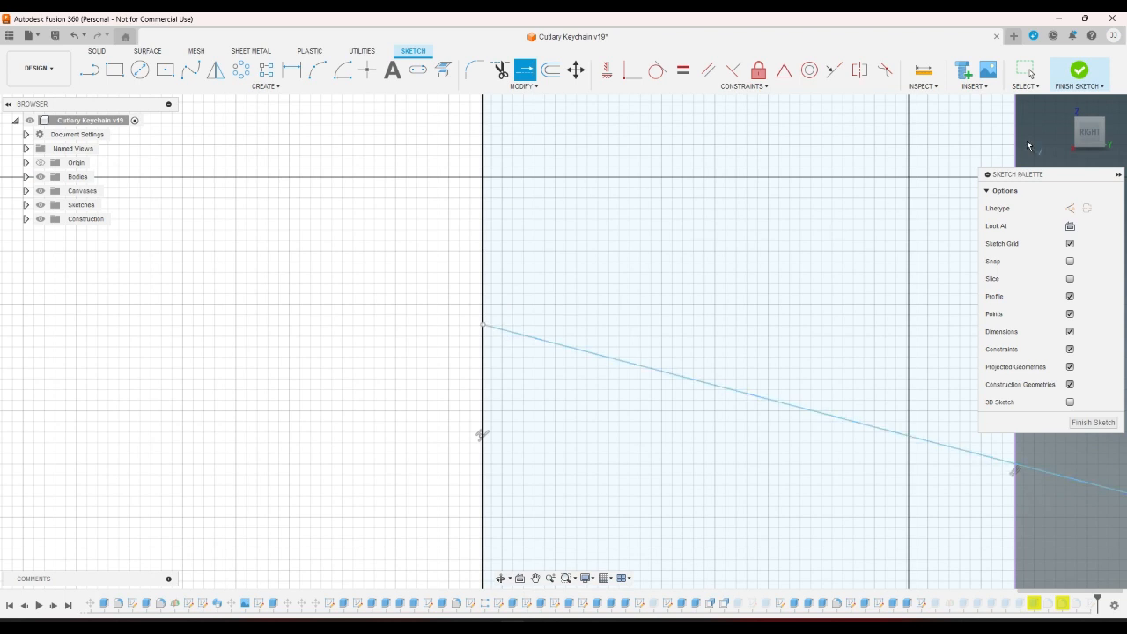
left_click(1080, 69)
scroll(836, 373, "down", 3)
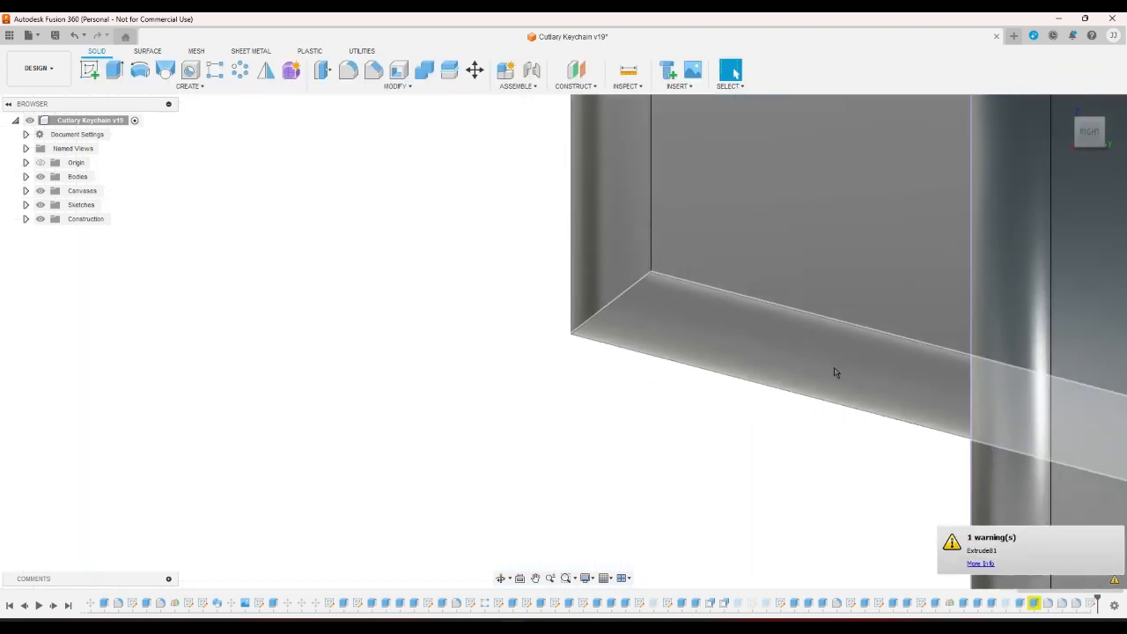
scroll(636, 440, "down", 3)
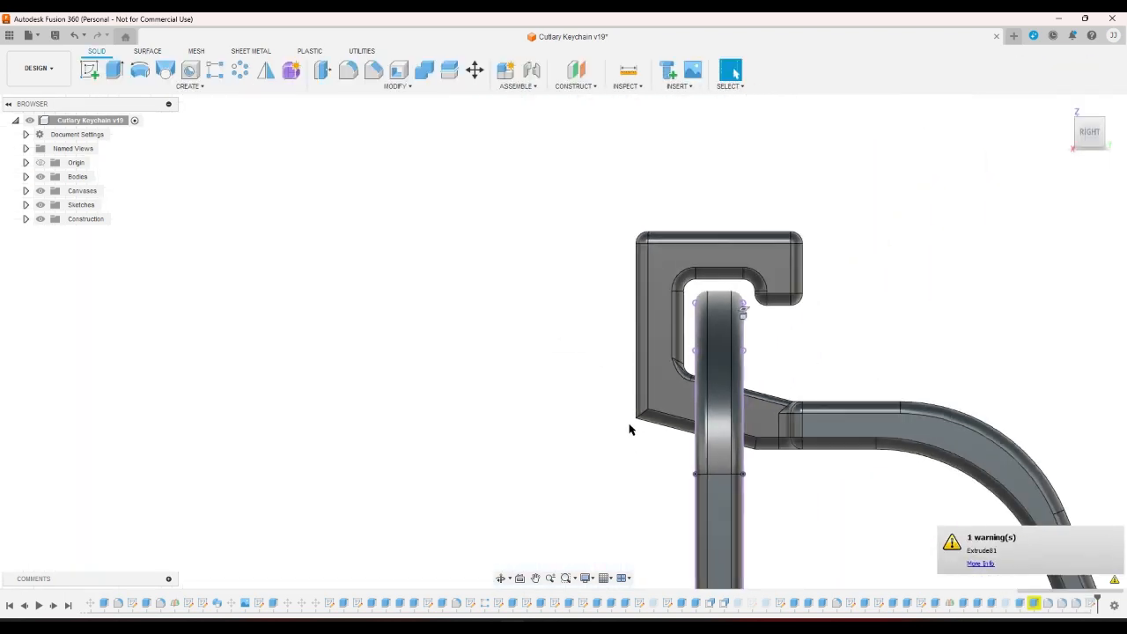
double_click(1034, 603)
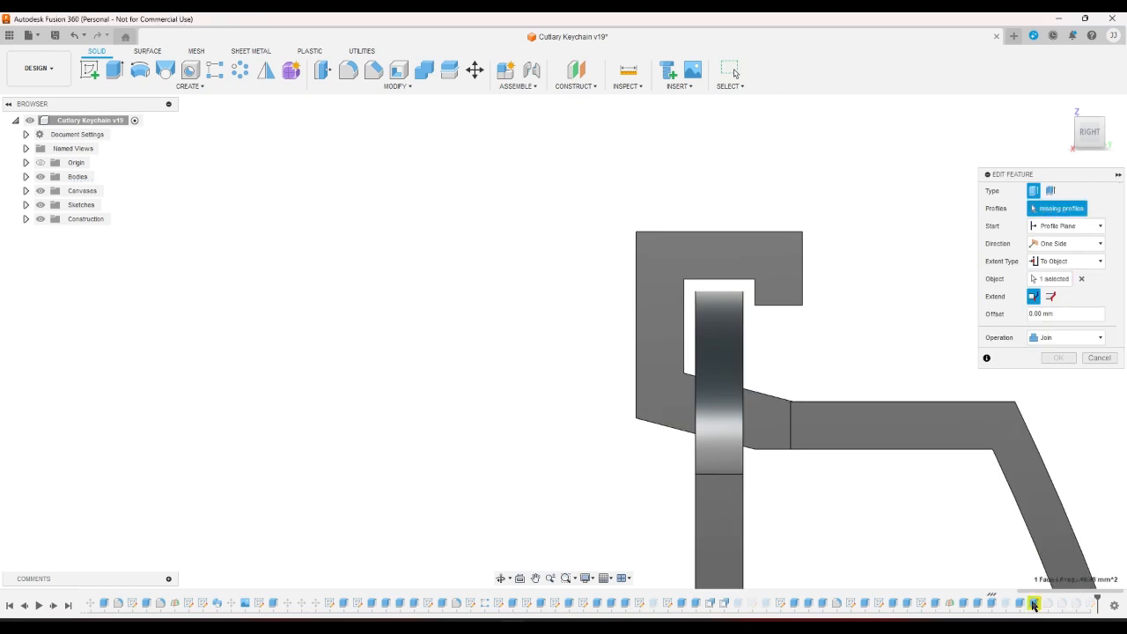
left_click(1071, 139)
scroll(623, 248, "down", 5)
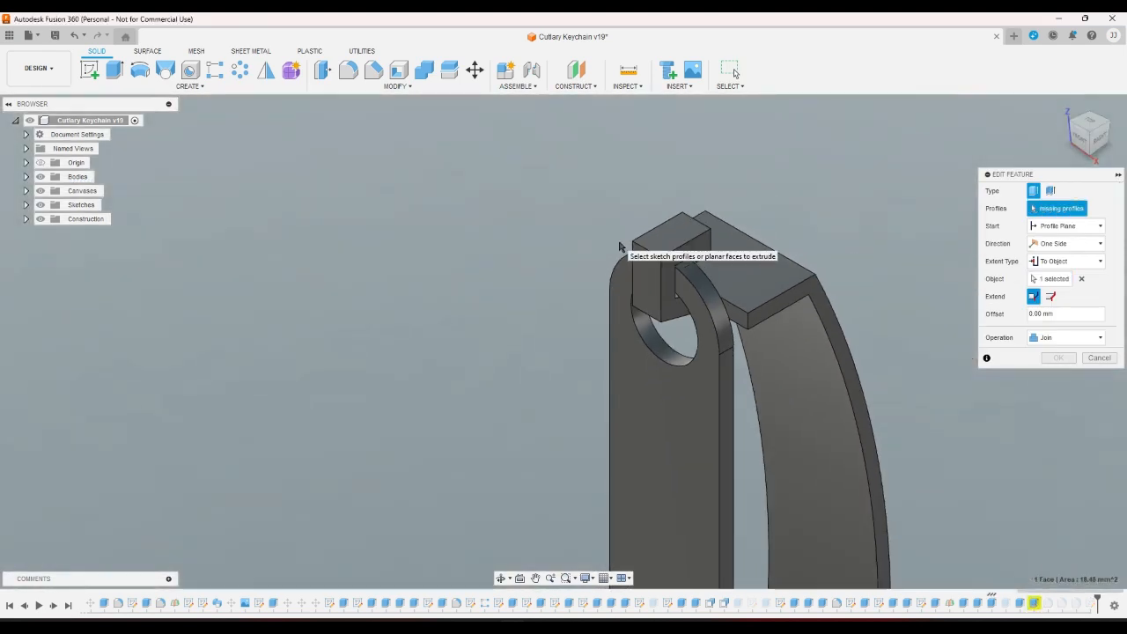
left_click(1076, 262)
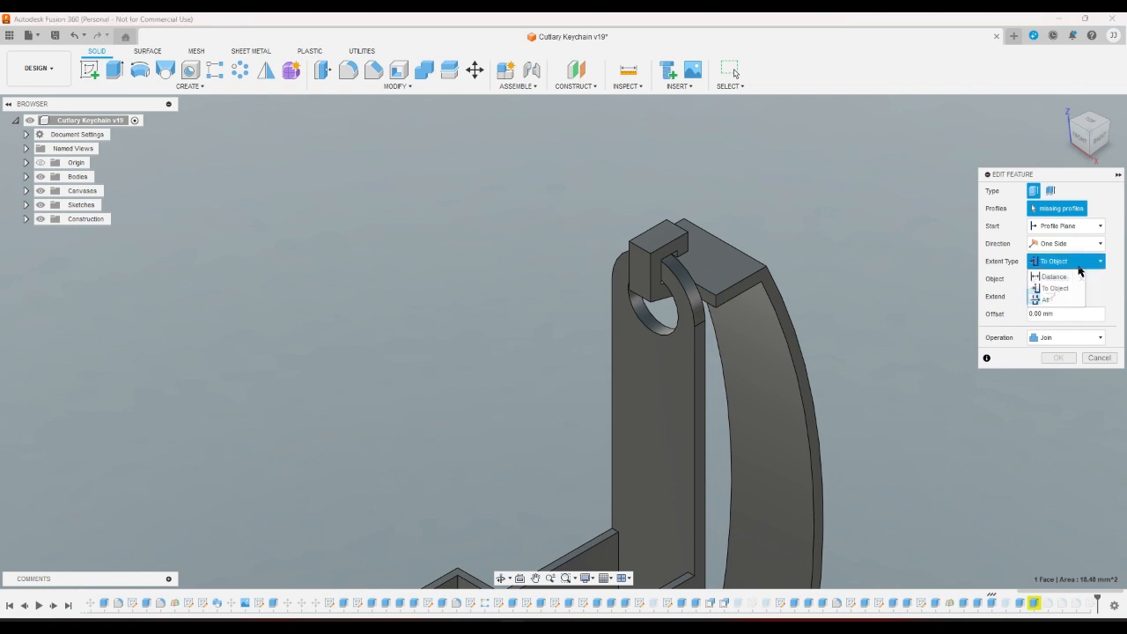
left_click(1075, 275)
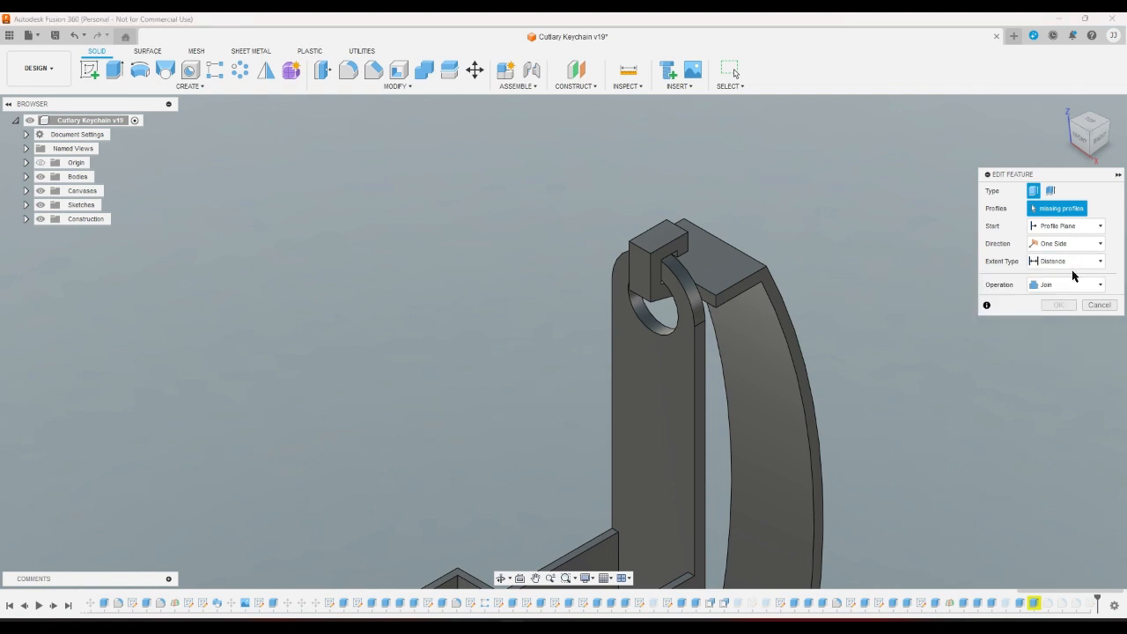
left_click(1072, 262)
left_click(1072, 286)
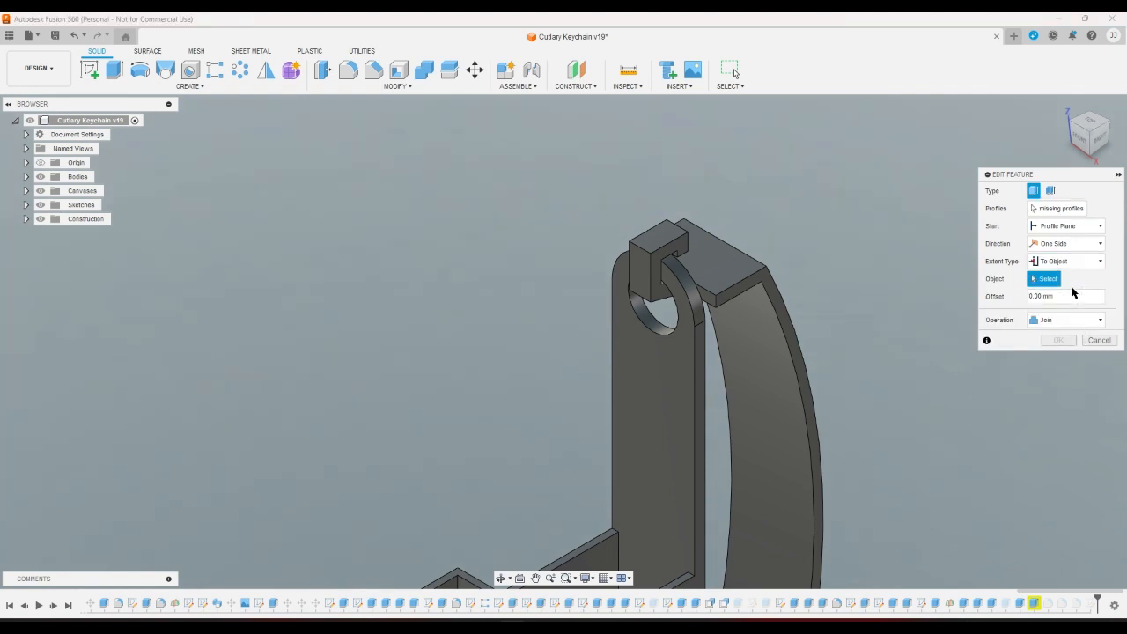
left_click(1060, 208)
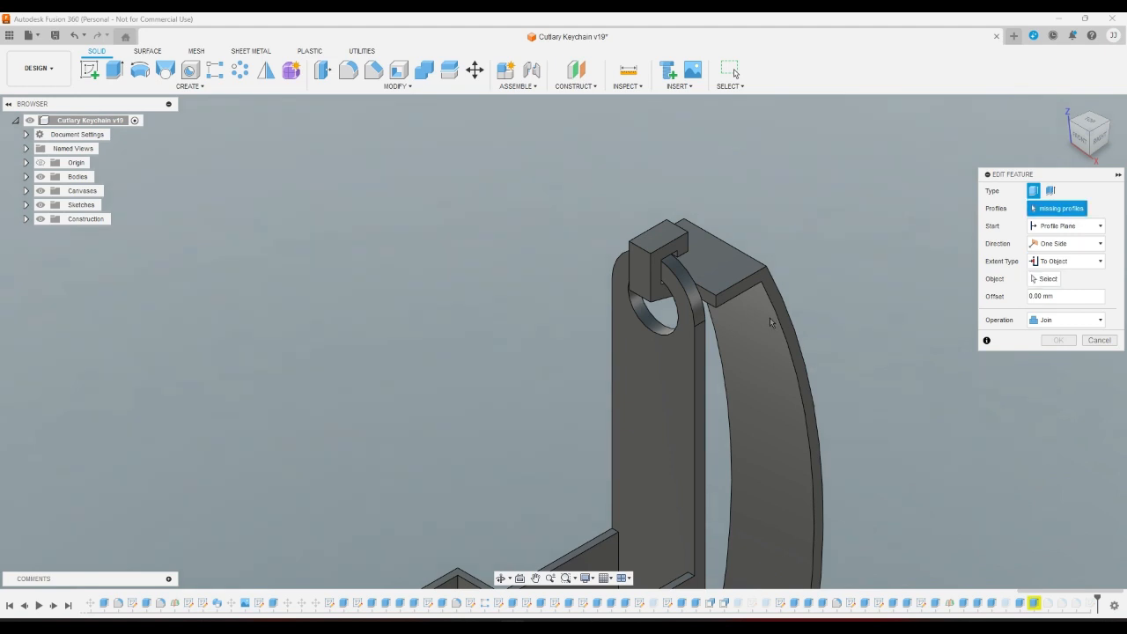
left_click(1089, 160)
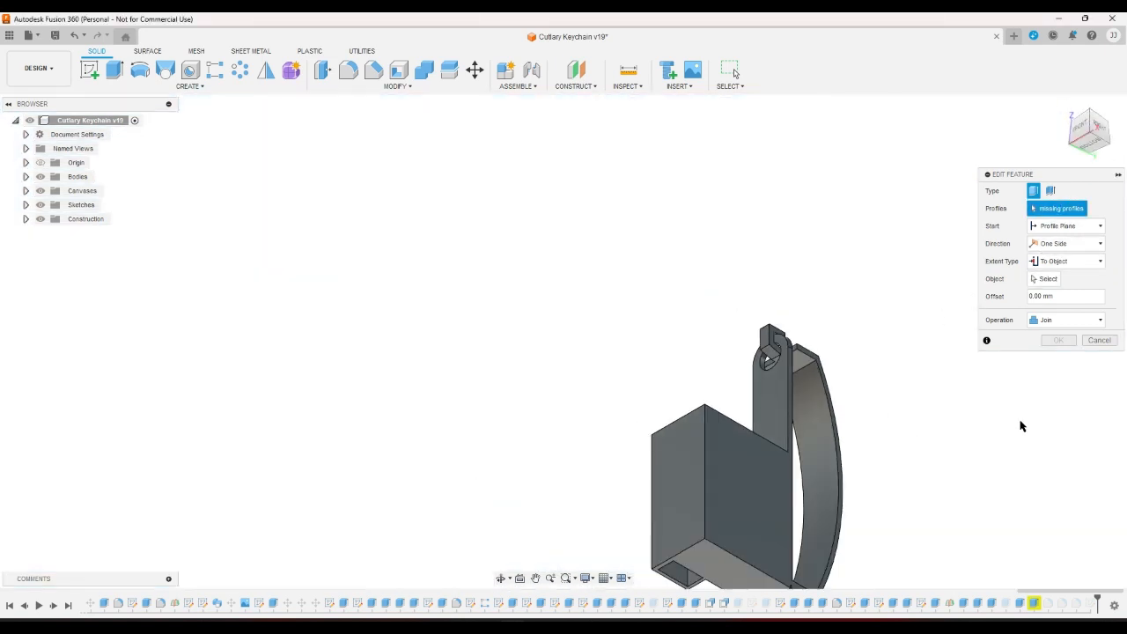
left_click(1099, 340)
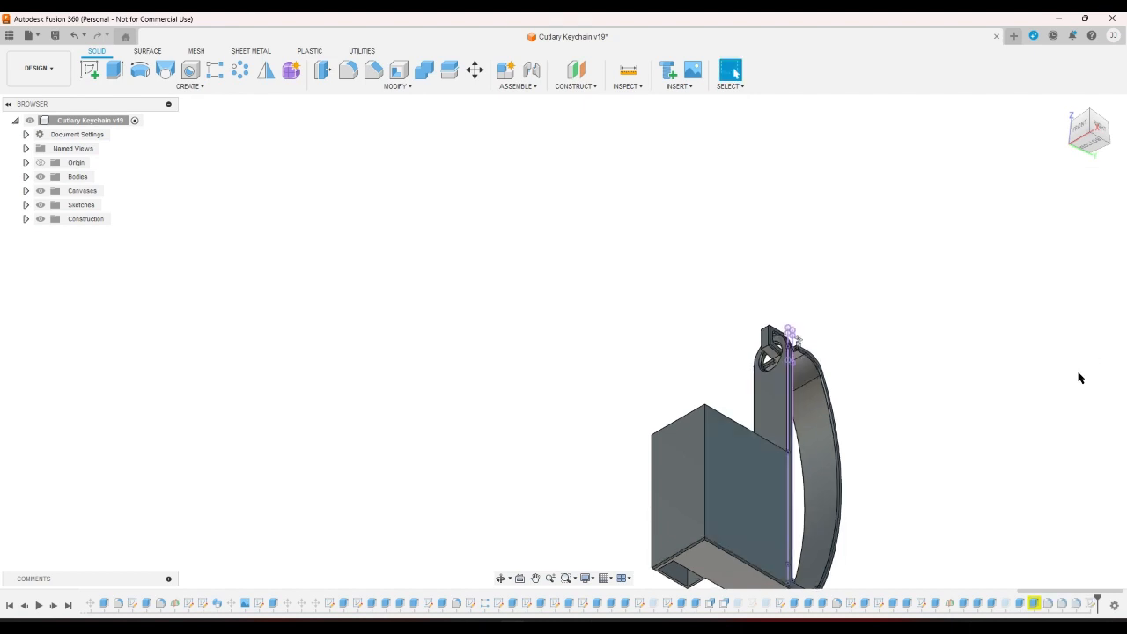
double_click(1034, 596)
left_click(1033, 590)
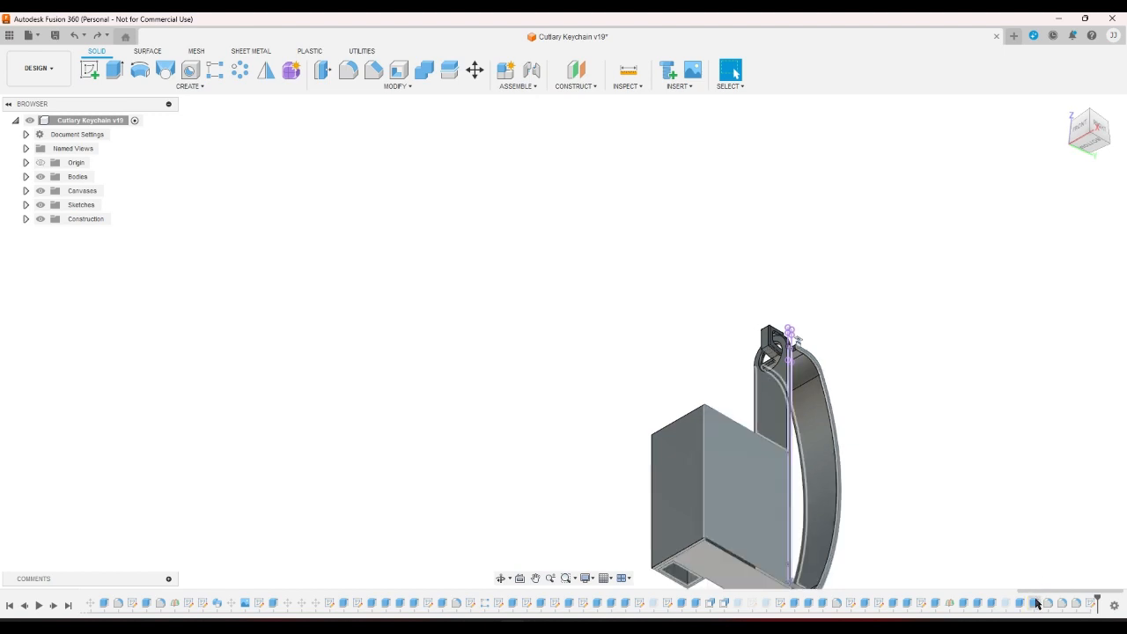
Inspect Extrude81, then delete it from the timeline despite the deletion warning.
double_click(1034, 604)
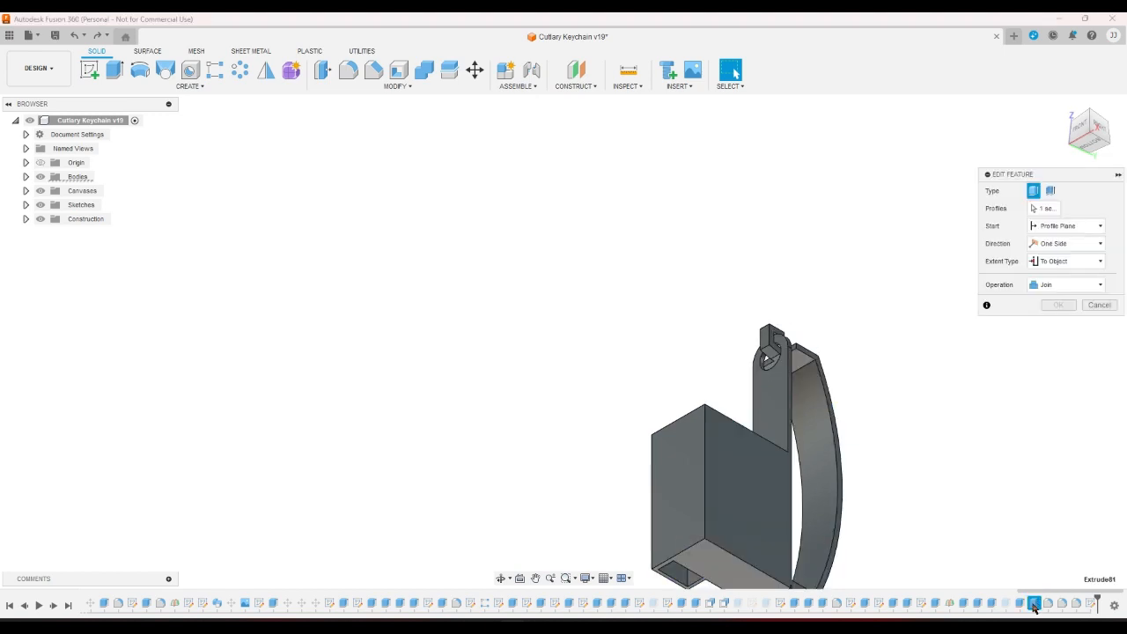
scroll(983, 499, "down", 2)
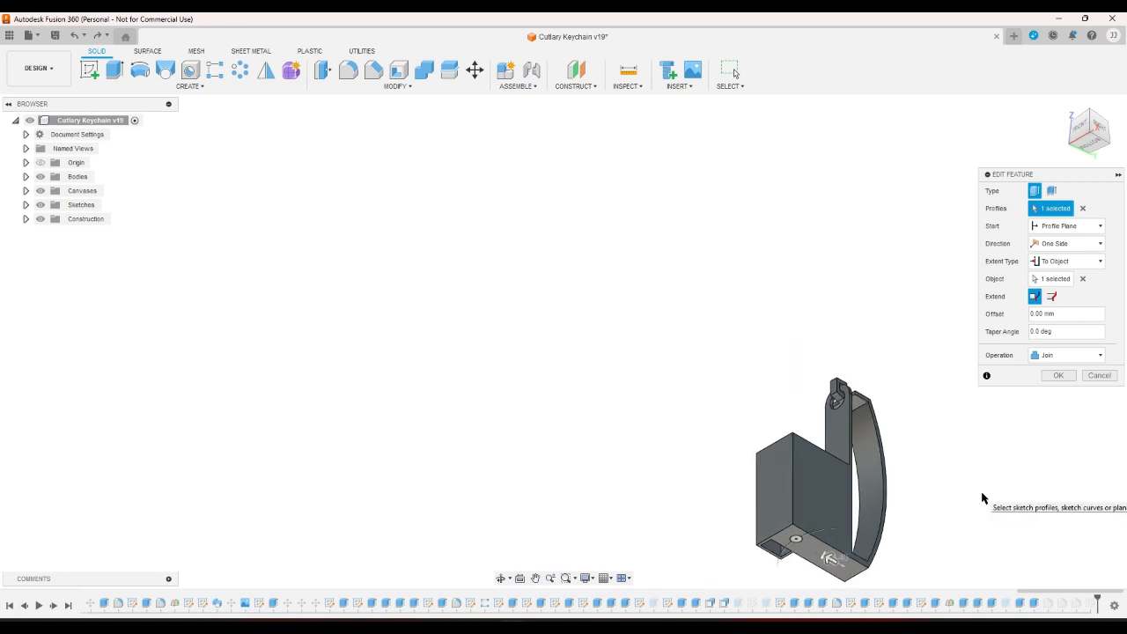
left_click(1099, 375)
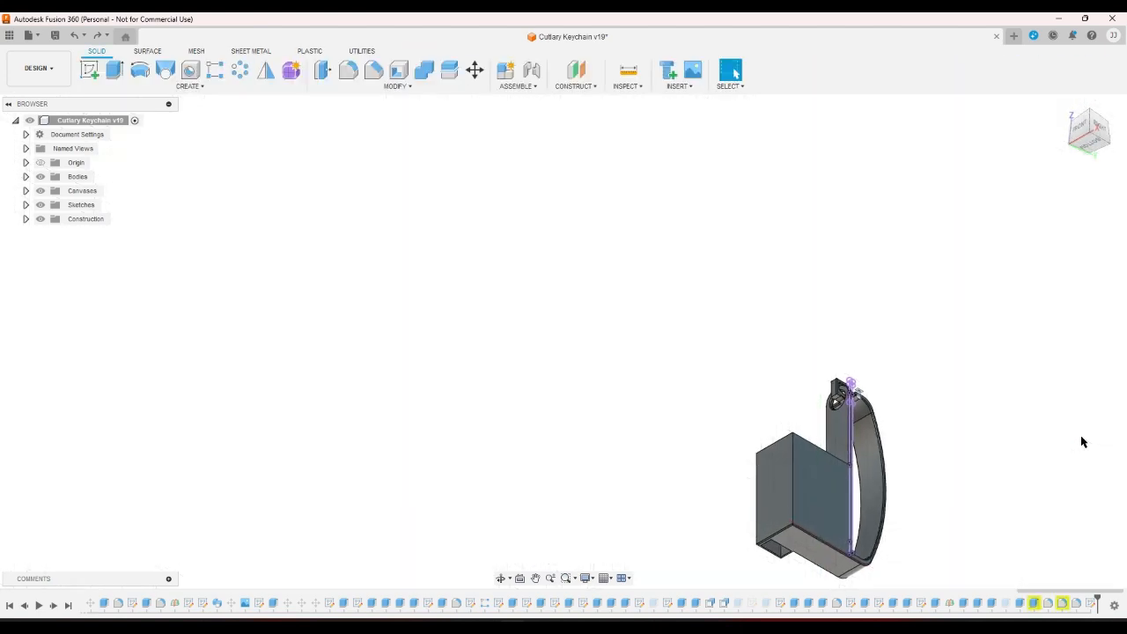
right_click(1036, 602)
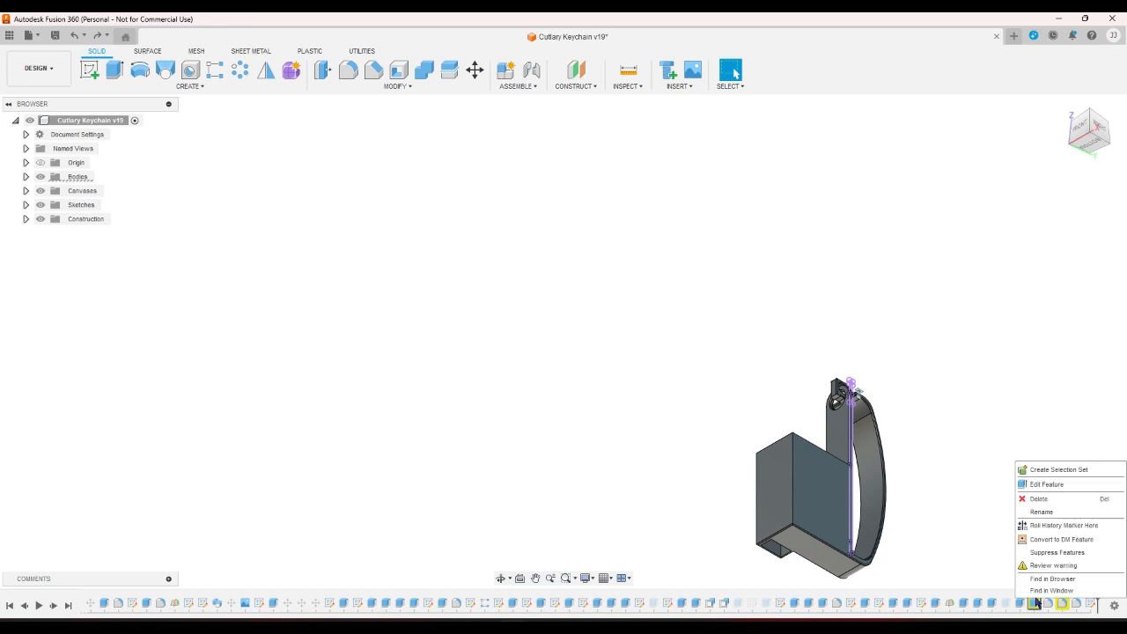
left_click(1043, 500)
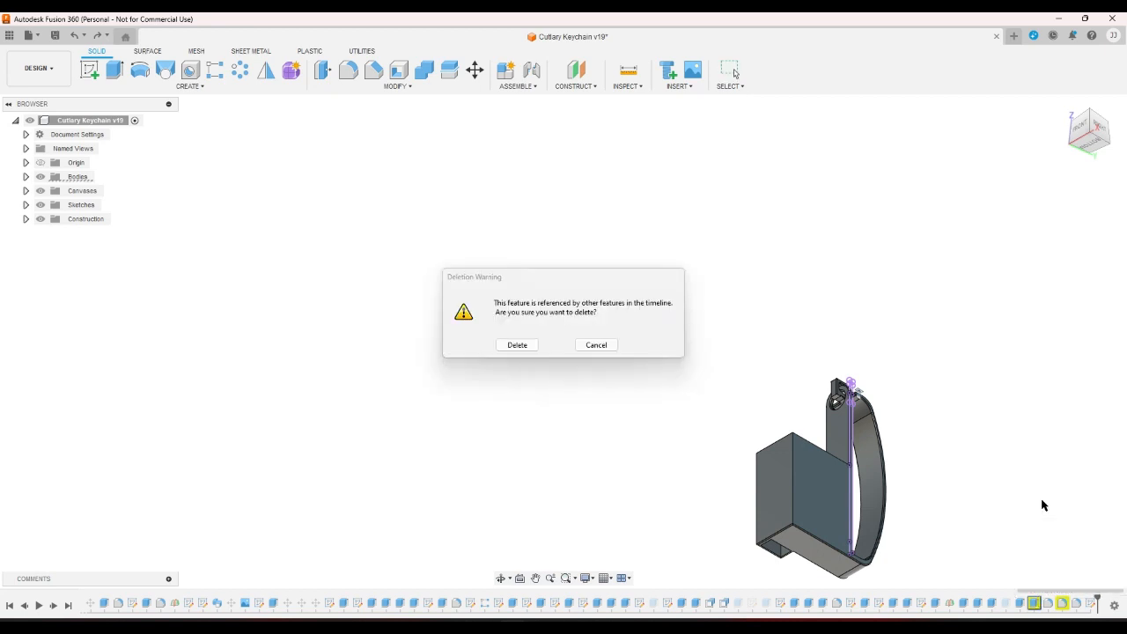
left_click(518, 343)
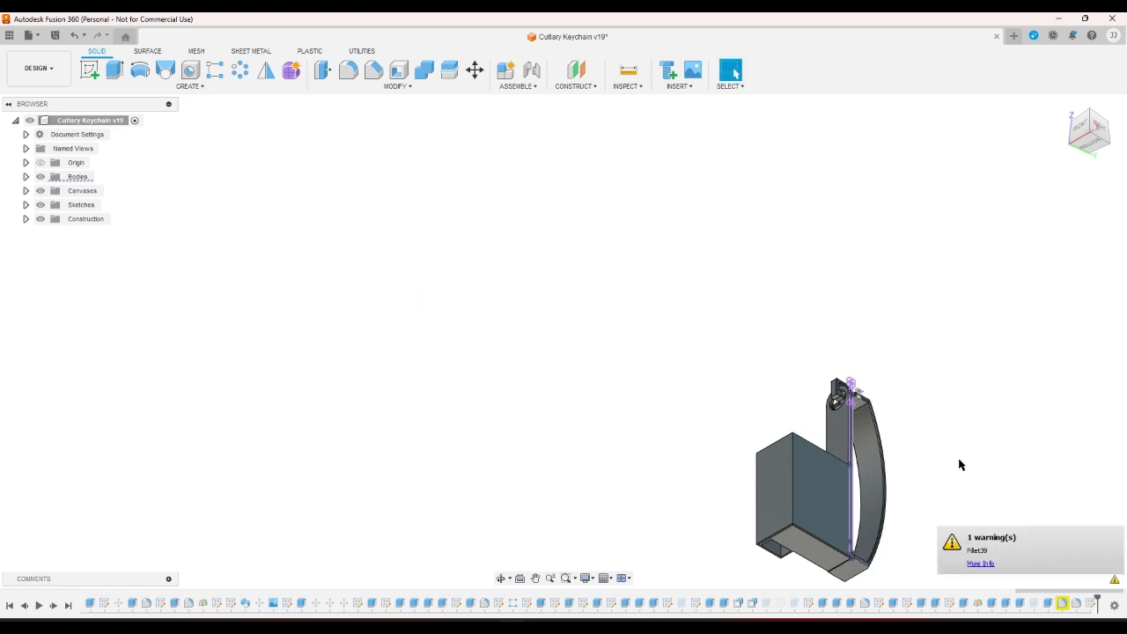
double_click(949, 604)
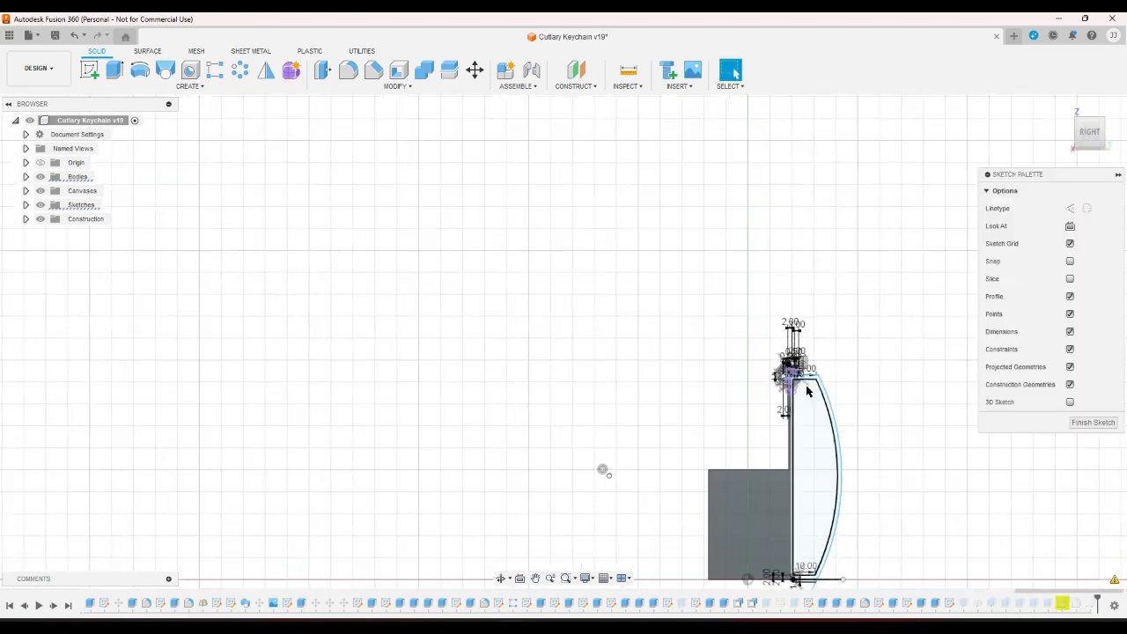
scroll(783, 374, "up", 3)
left_click(525, 70)
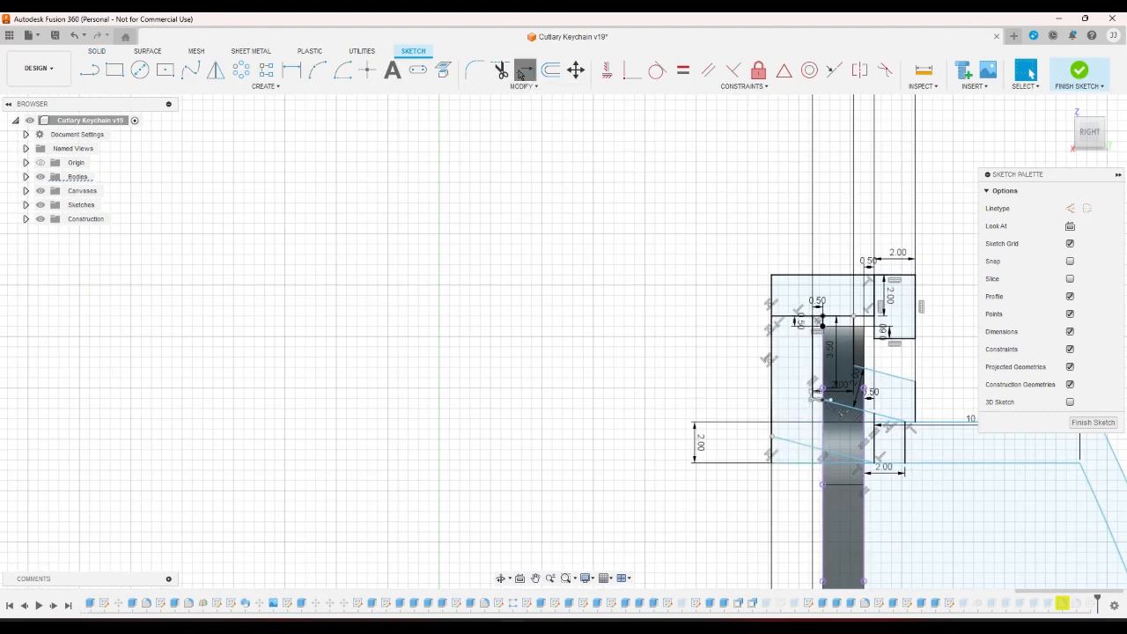
left_click(1079, 70)
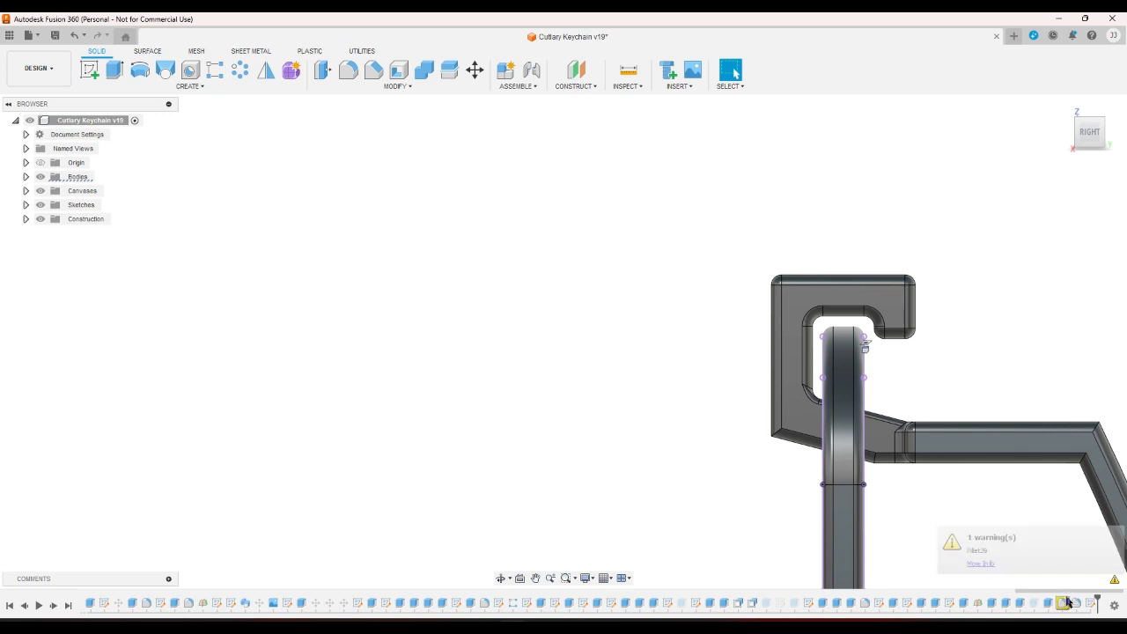
double_click(1062, 603)
left_click(1004, 211)
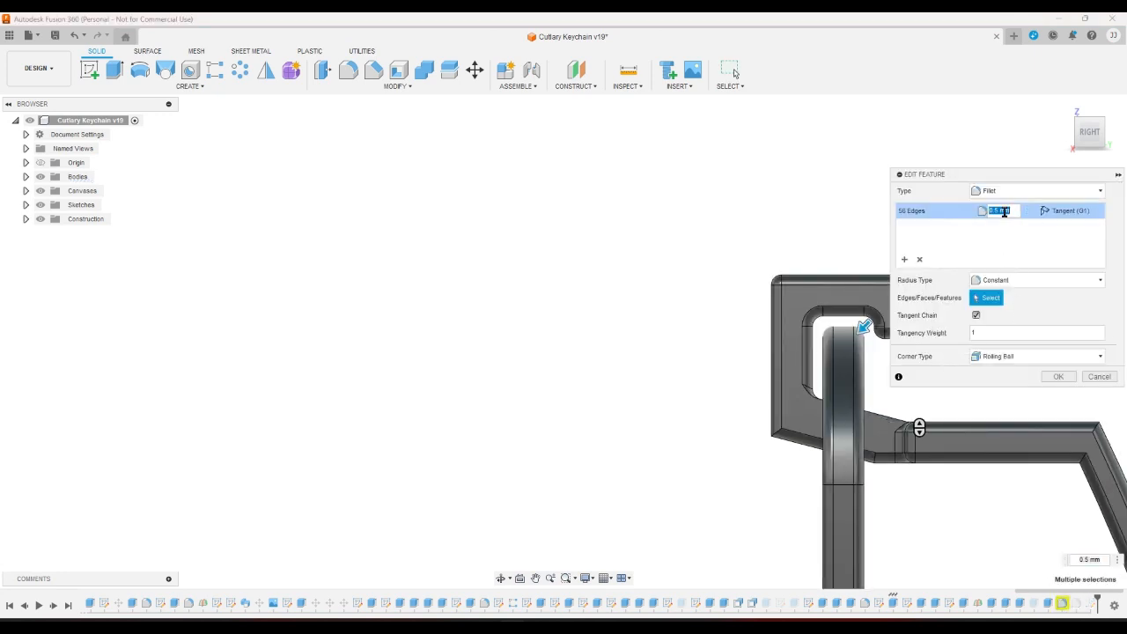
type("0")
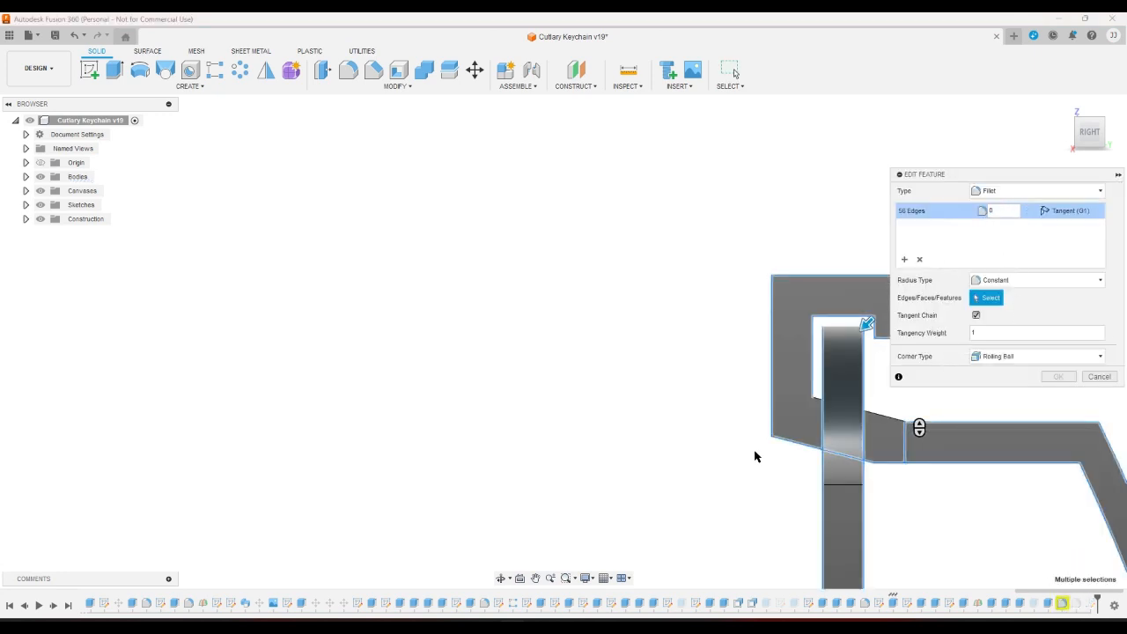
left_click(1076, 148)
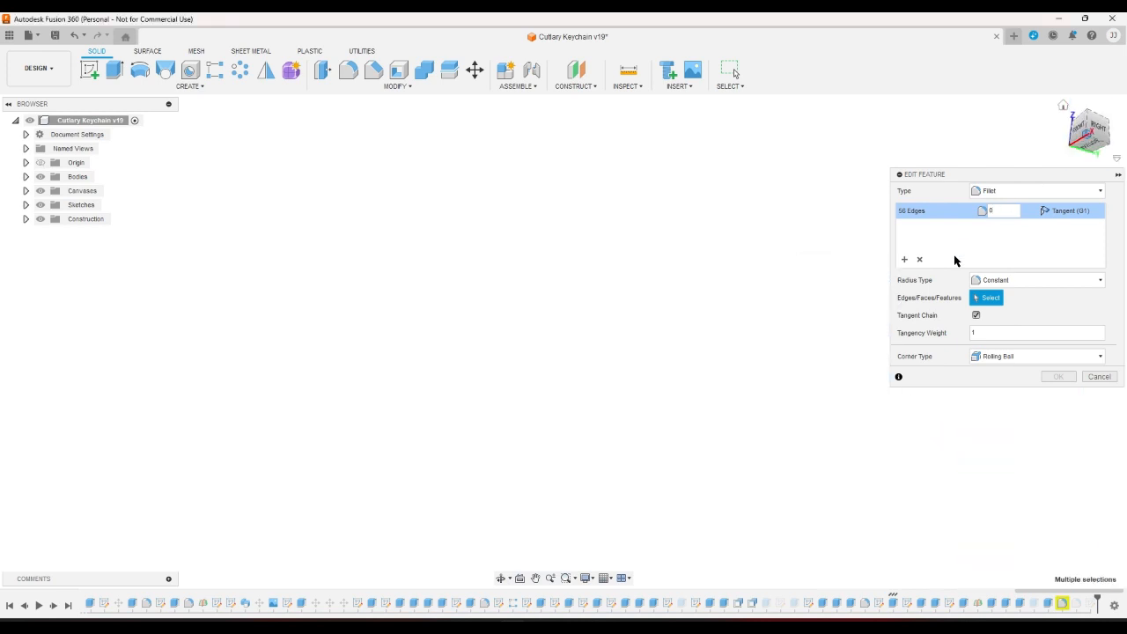
scroll(807, 246, "up", 4)
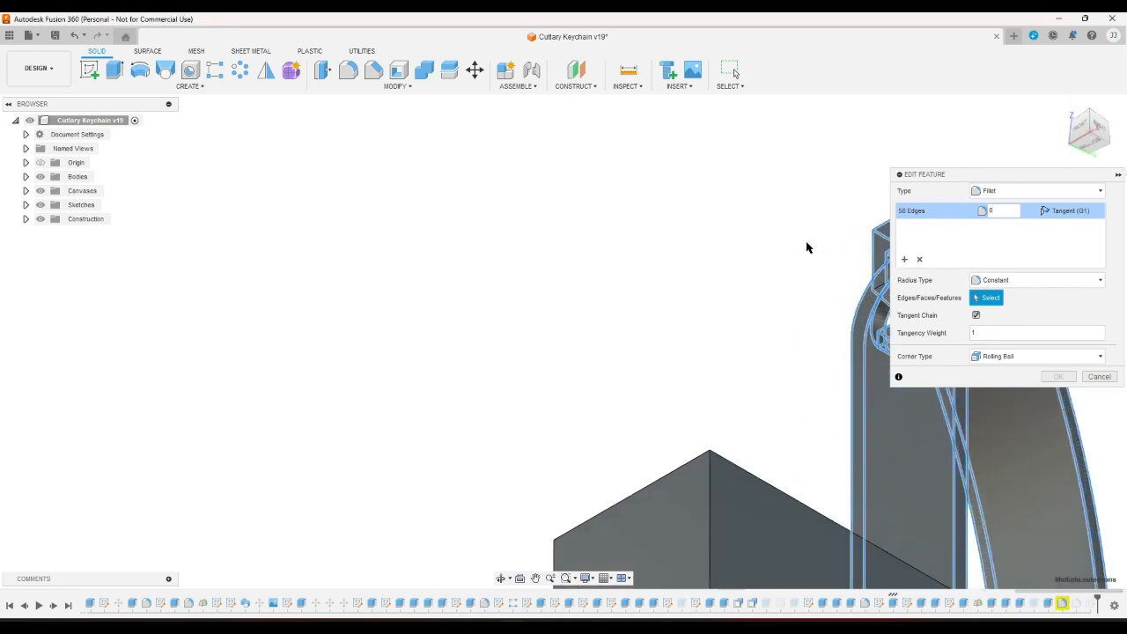
scroll(431, 273, "up", 1)
scroll(361, 279, "down", 4)
scroll(508, 279, "up", 4)
scroll(668, 288, "up", 2)
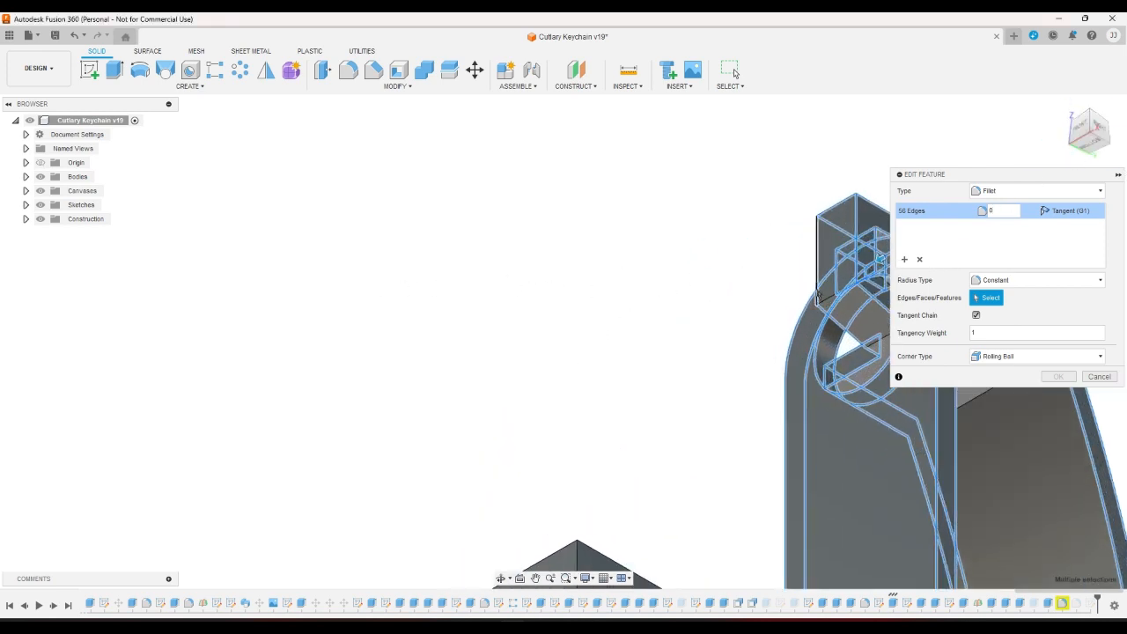
left_click(820, 295)
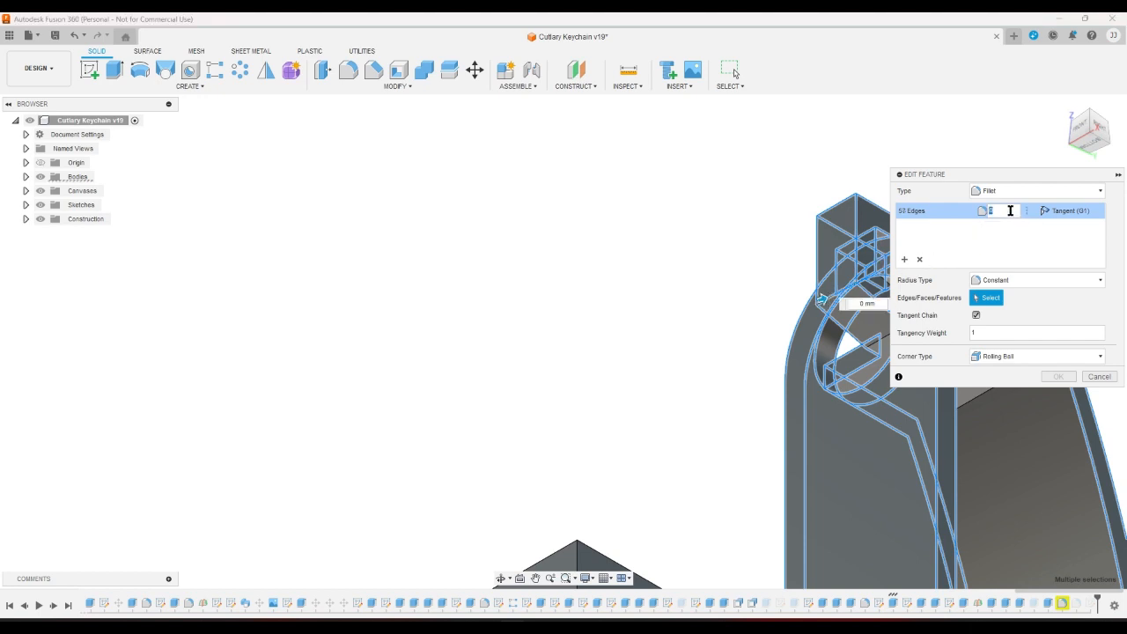
left_click(1009, 213)
type(".53")
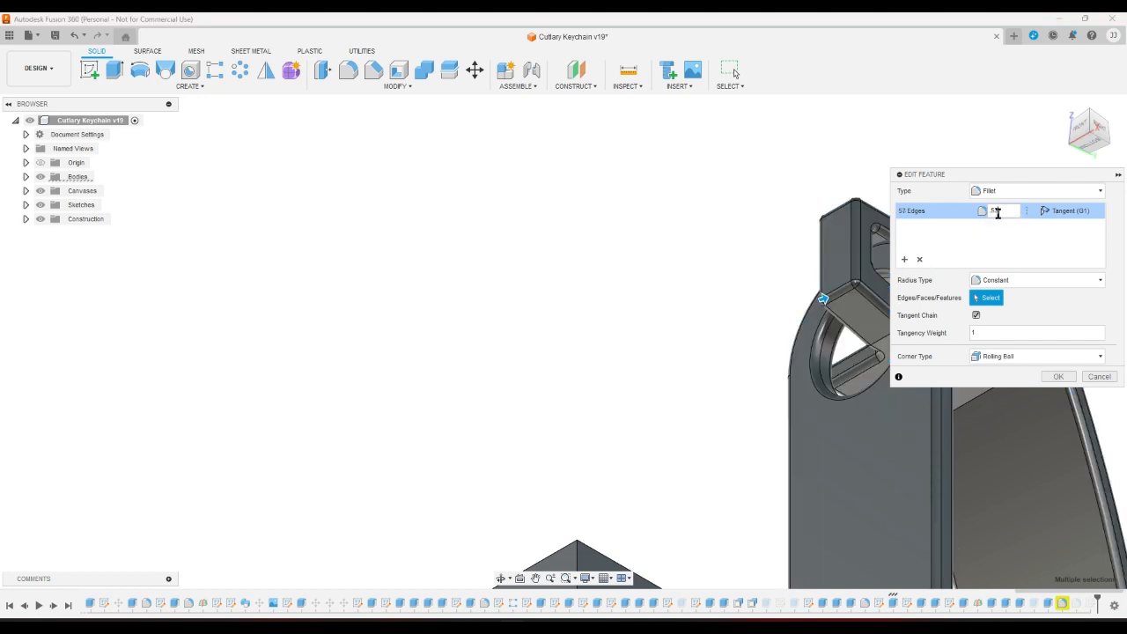
key("BackSpace")
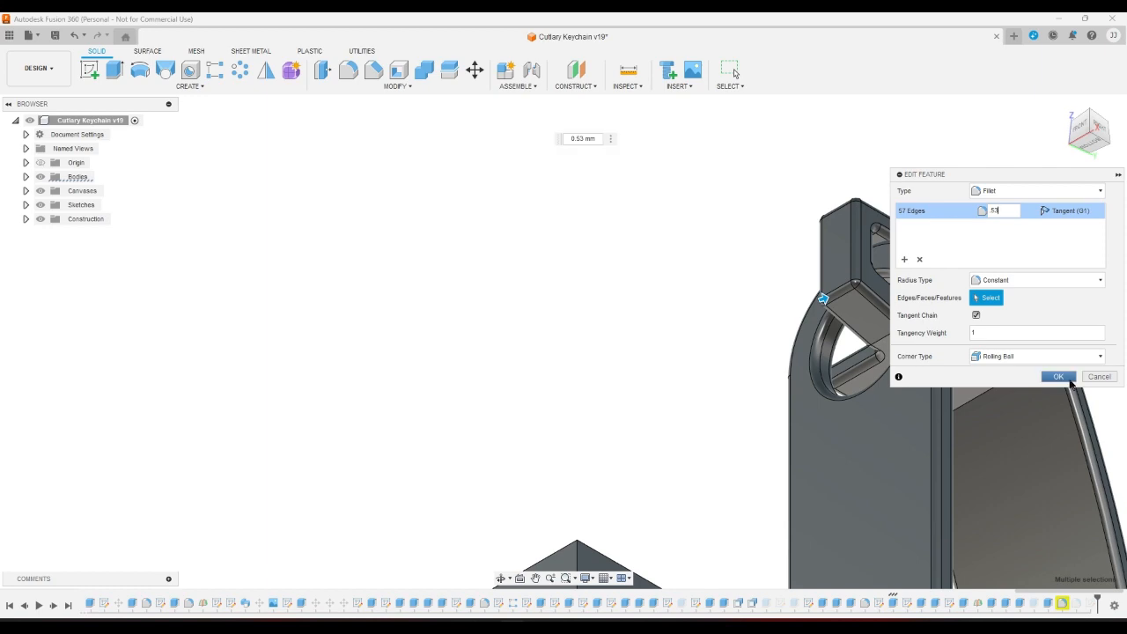
left_click(1061, 378)
left_click(1064, 106)
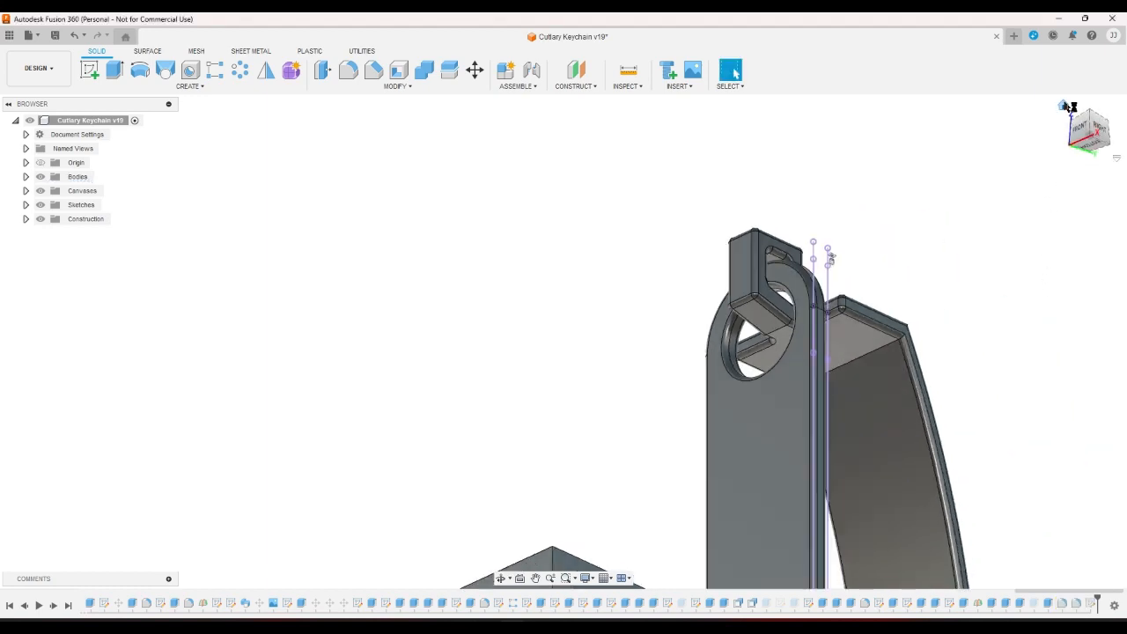
double_click(1090, 603)
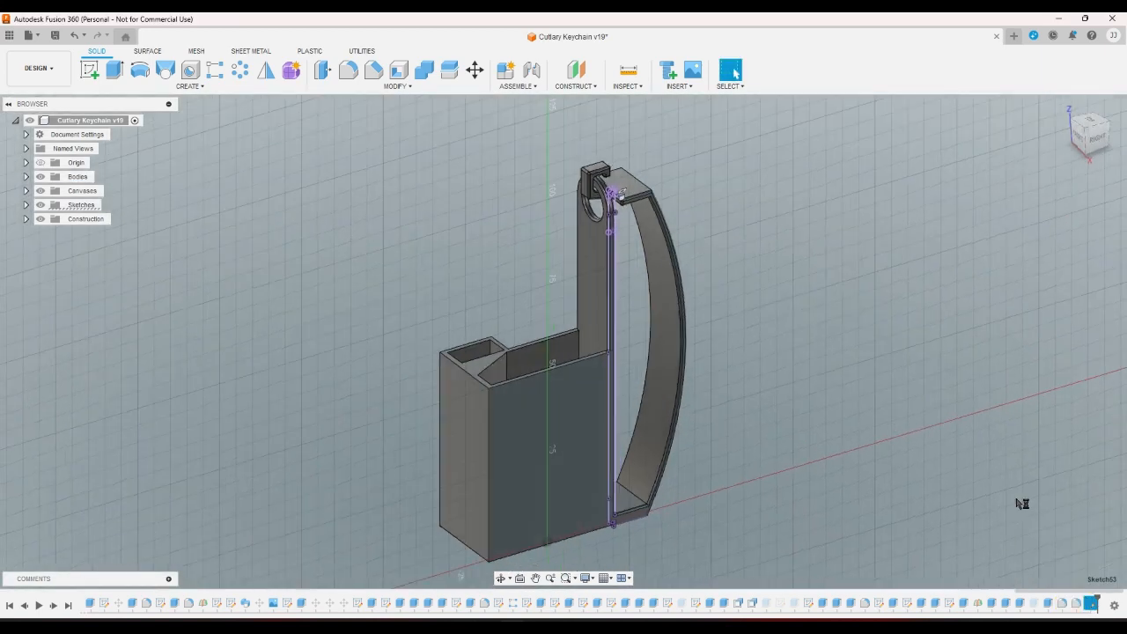
left_click(291, 71)
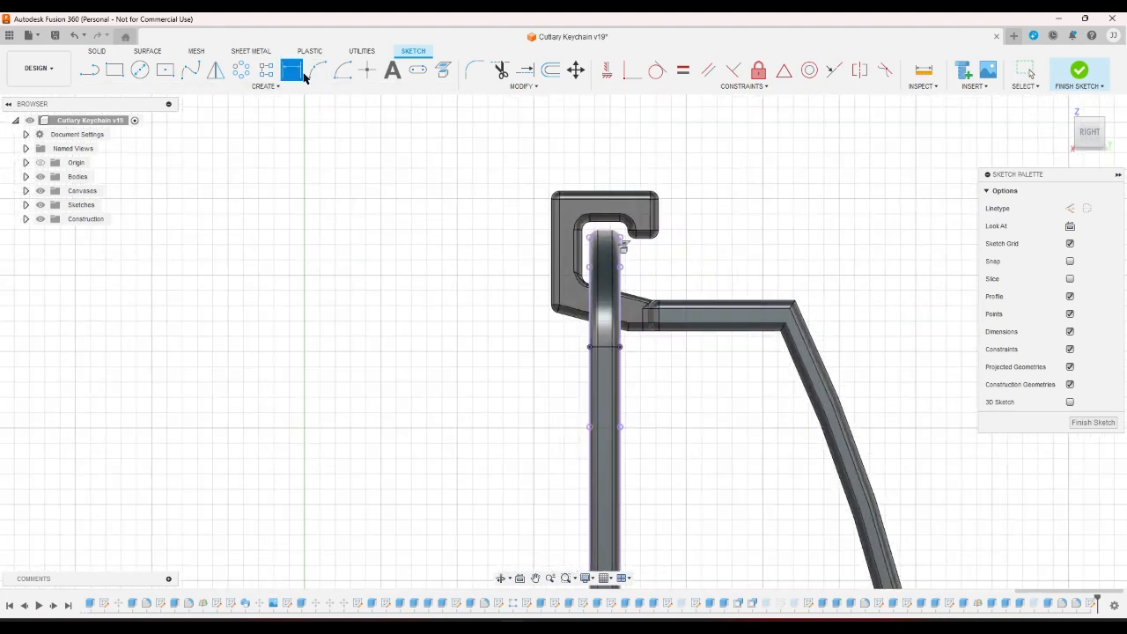
scroll(662, 269, "up", 5)
left_click(673, 269)
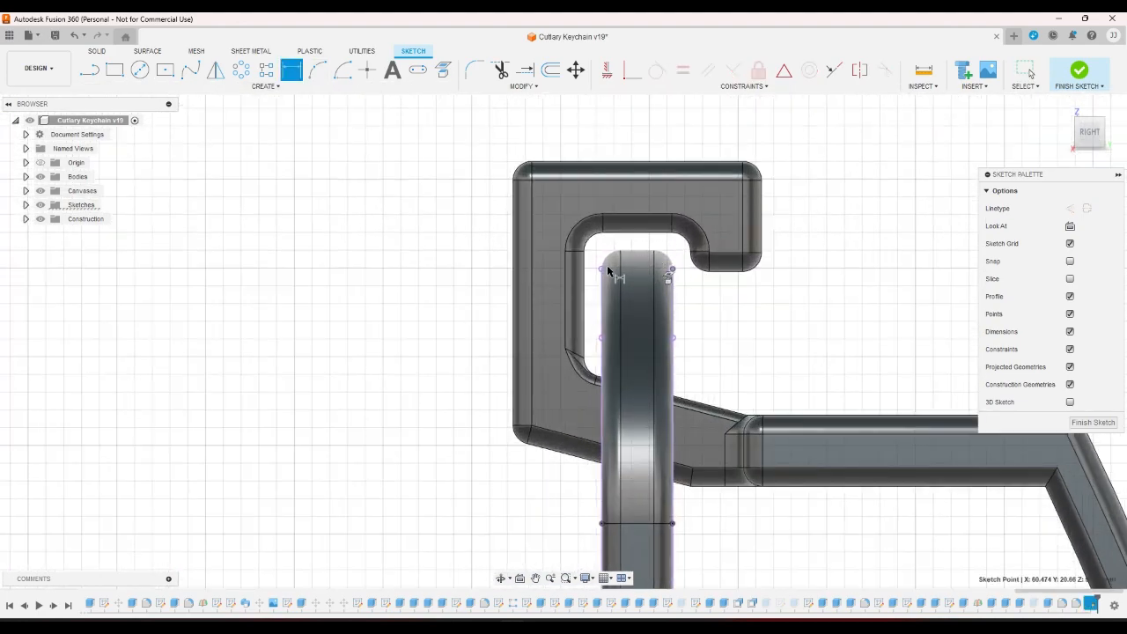
left_click(602, 270)
right_click(637, 241)
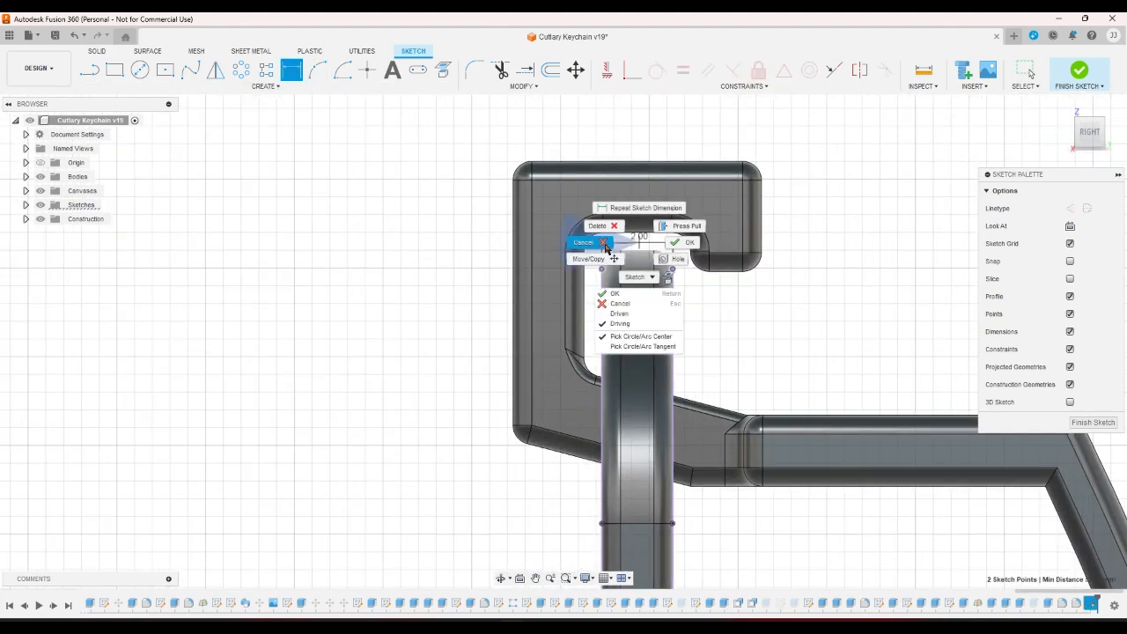
left_click(595, 248)
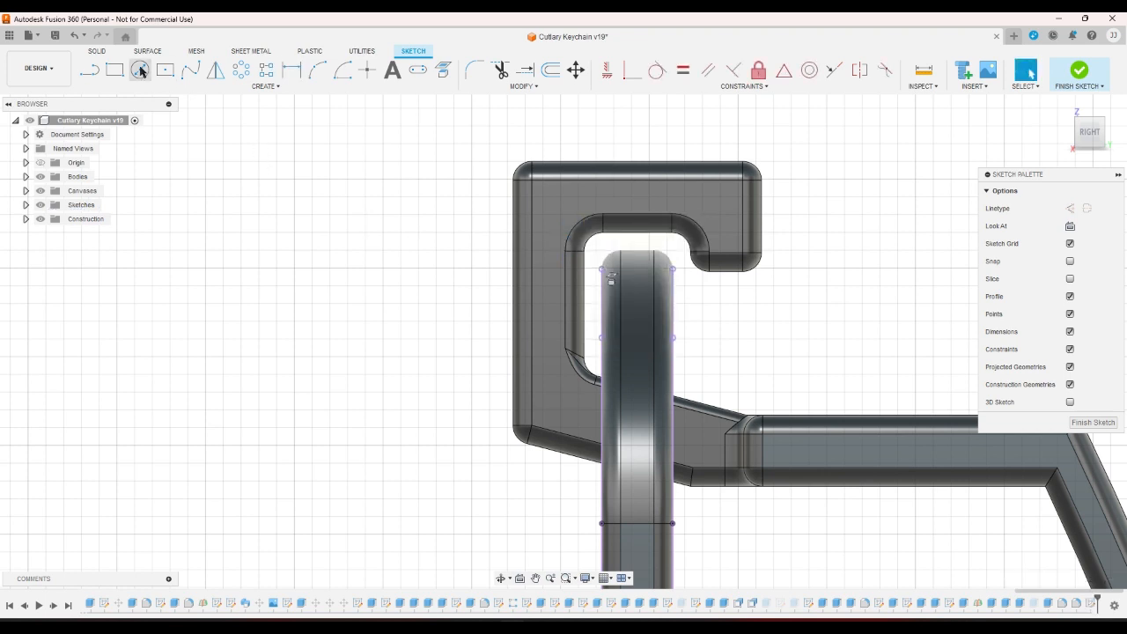
left_click(75, 36)
scroll(902, 286, "down", 5)
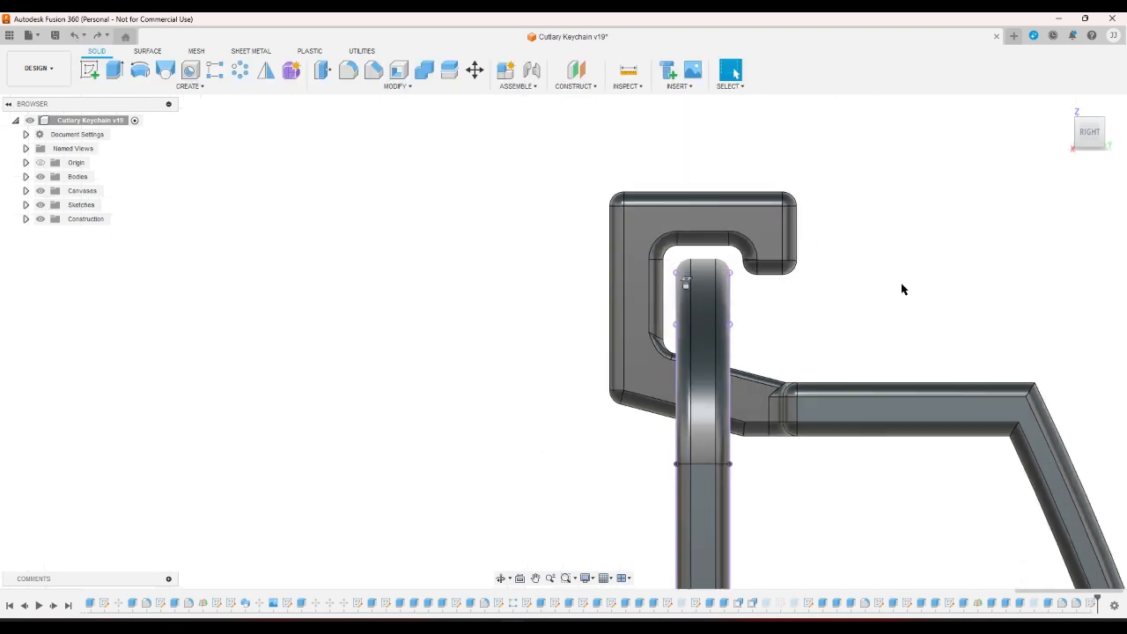
left_click(1063, 106)
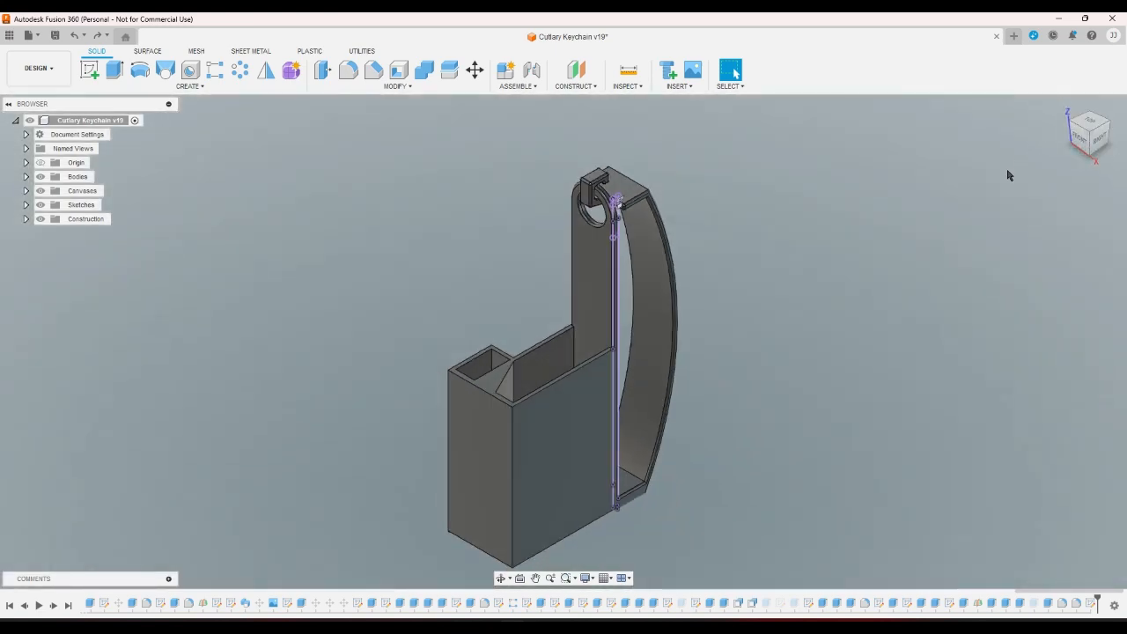
left_click(1099, 139)
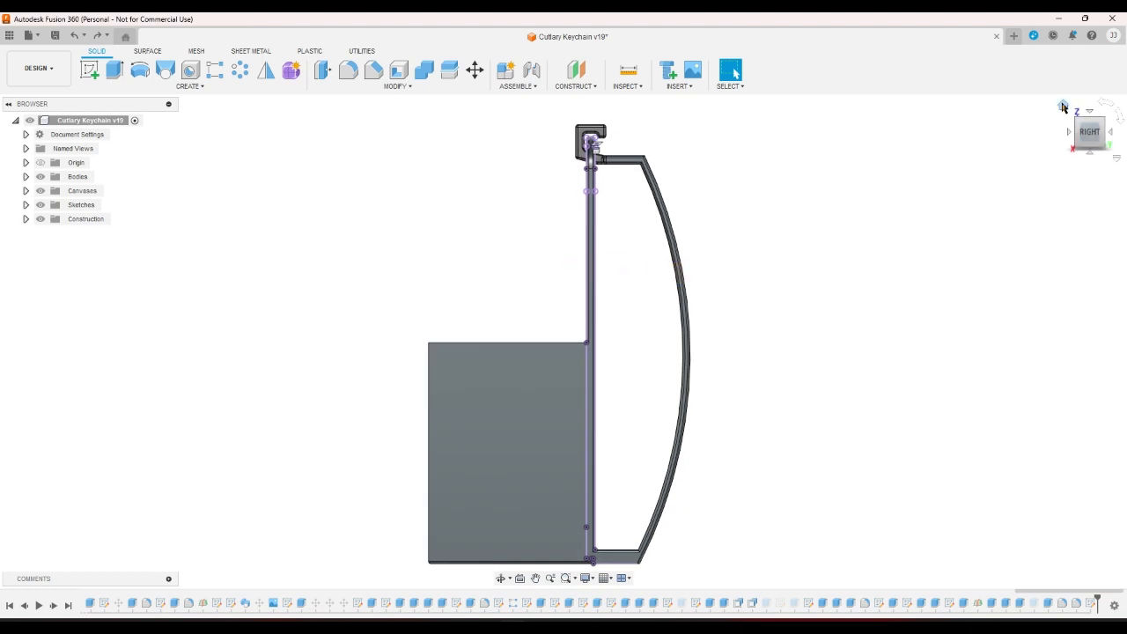
left_click(1062, 106)
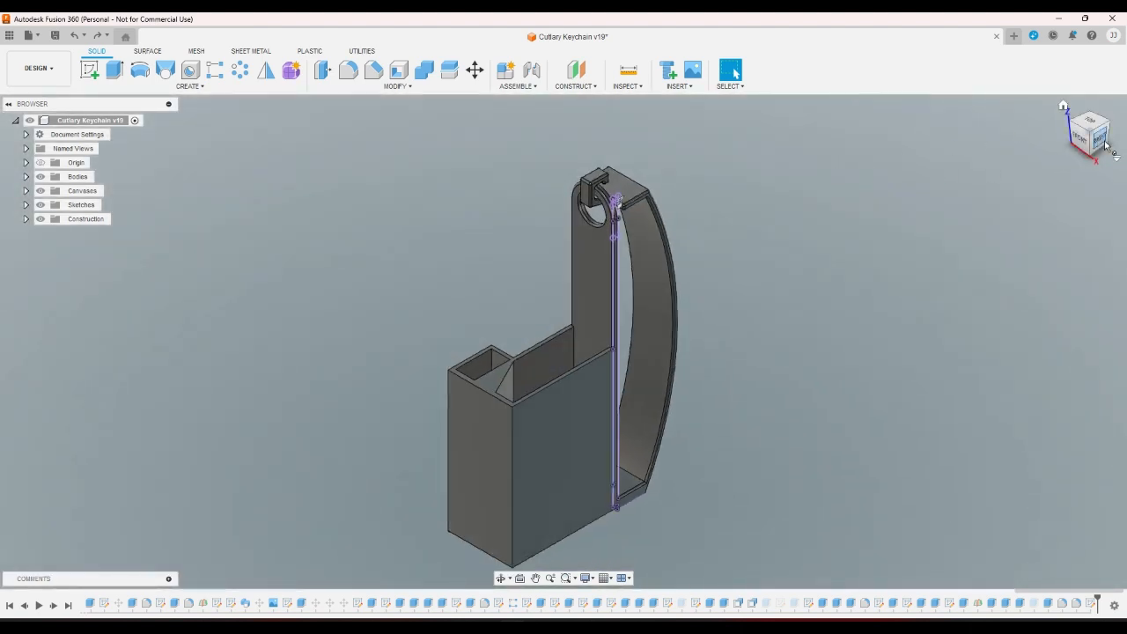
left_click(1100, 140)
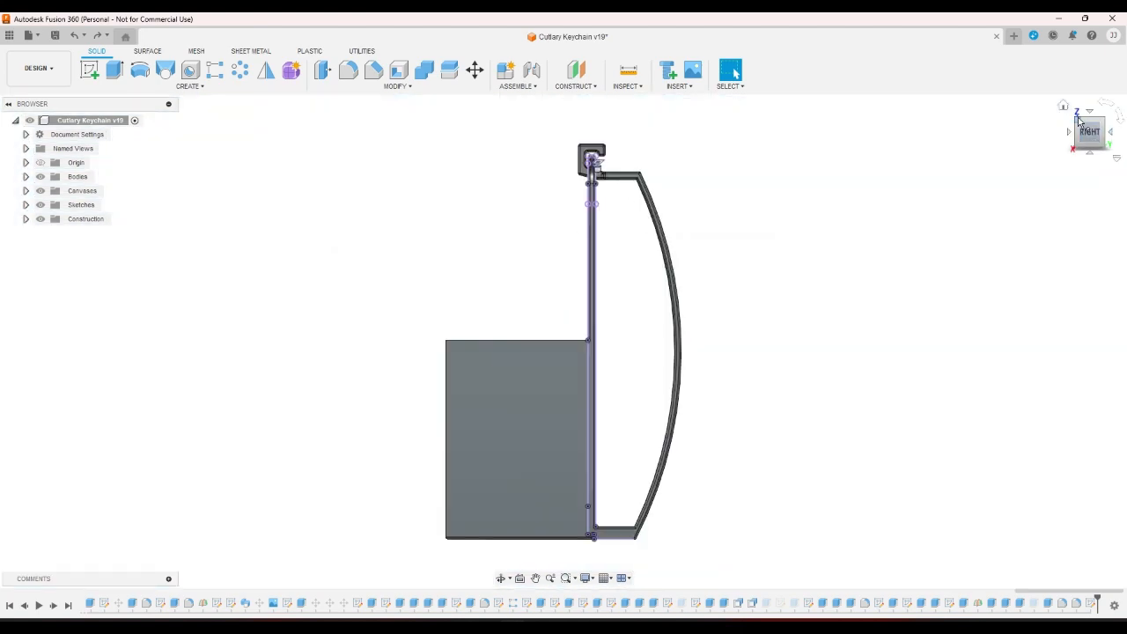
left_click(1080, 122)
scroll(593, 145, "up", 5)
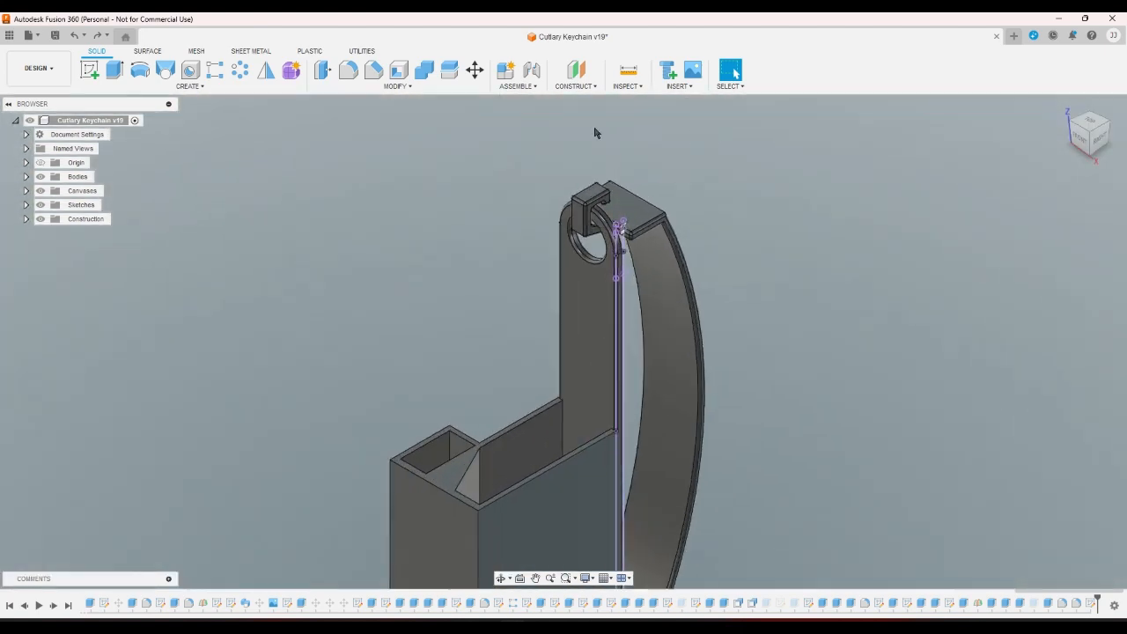
scroll(588, 181, "up", 5)
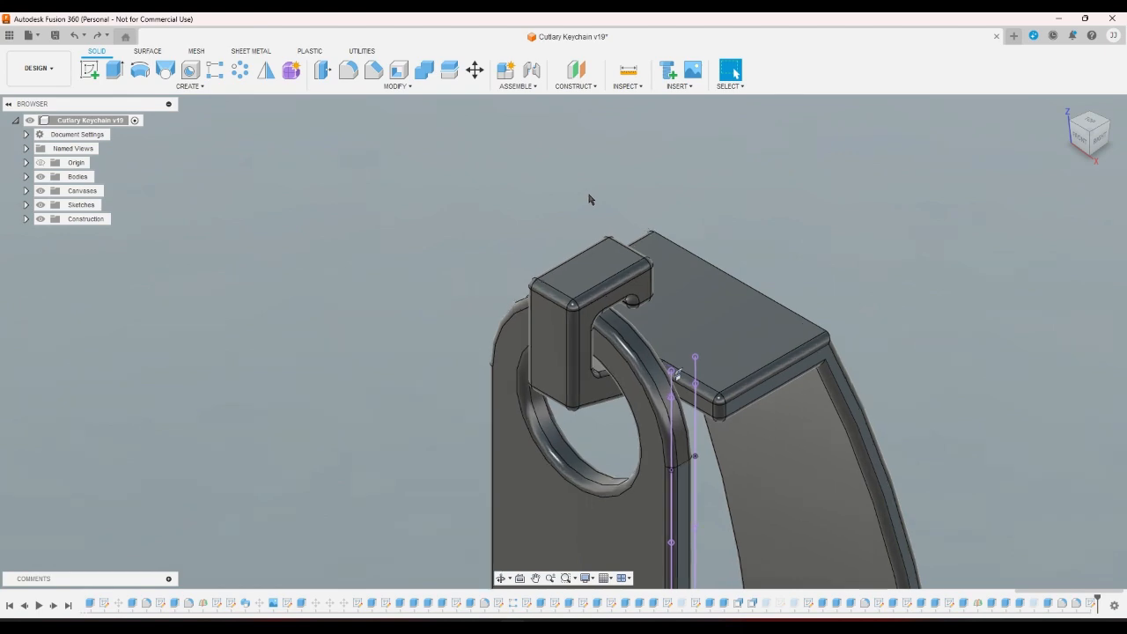
left_click(1092, 161)
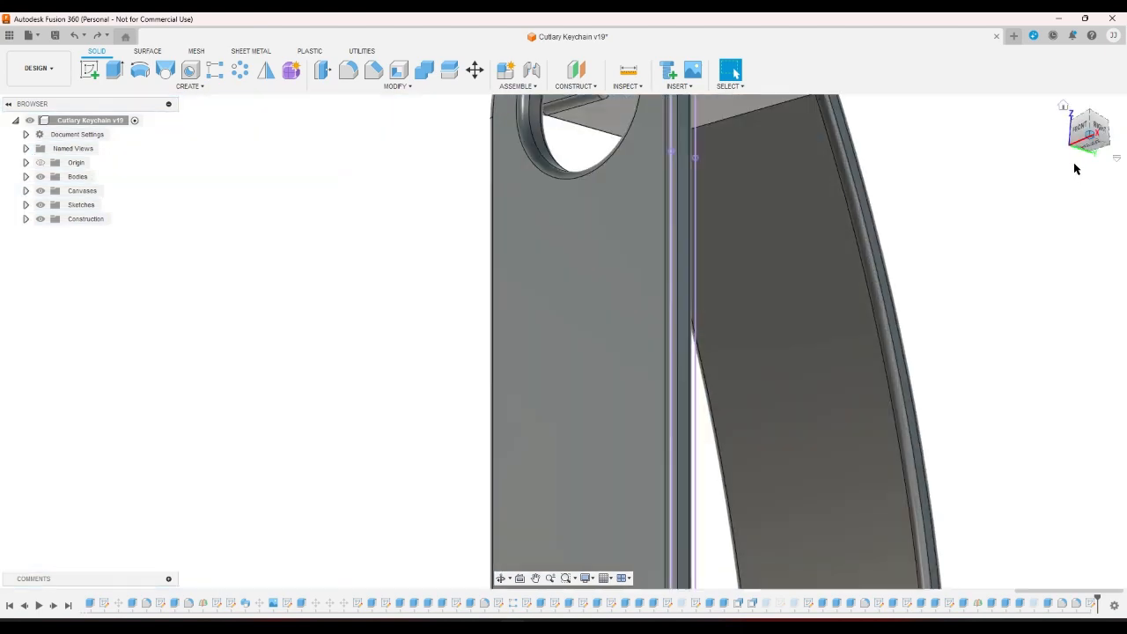
scroll(889, 309, "down", 4)
scroll(744, 163, "up", 5)
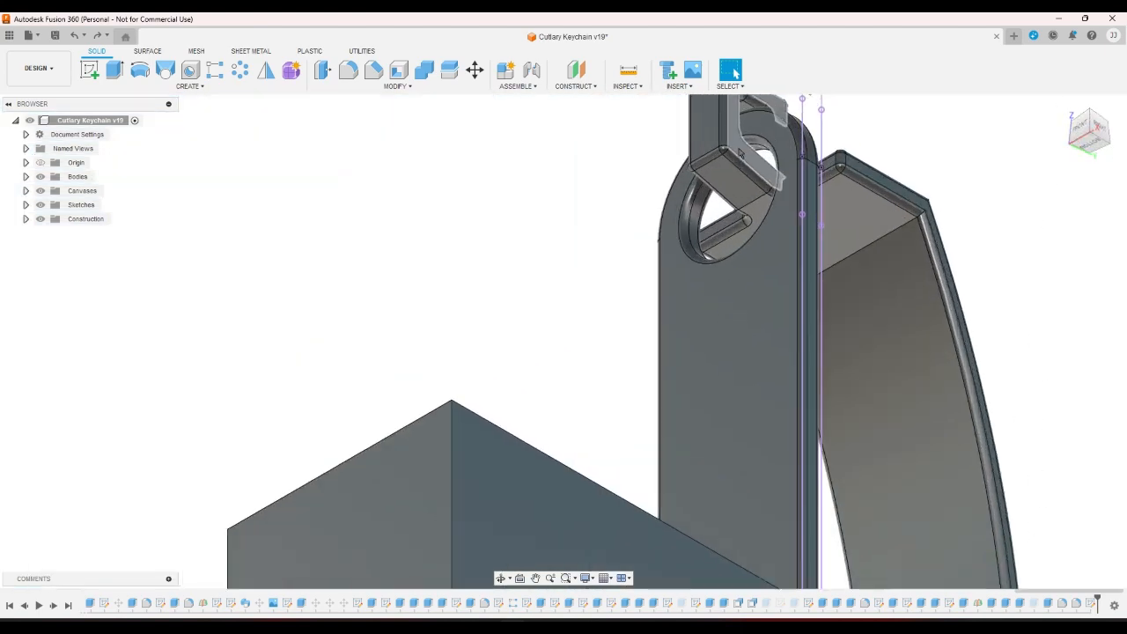
left_click(745, 148)
Change the ring extrude's symmetric distance from -2.00 mm to 2.25 mm.
double_click(990, 604)
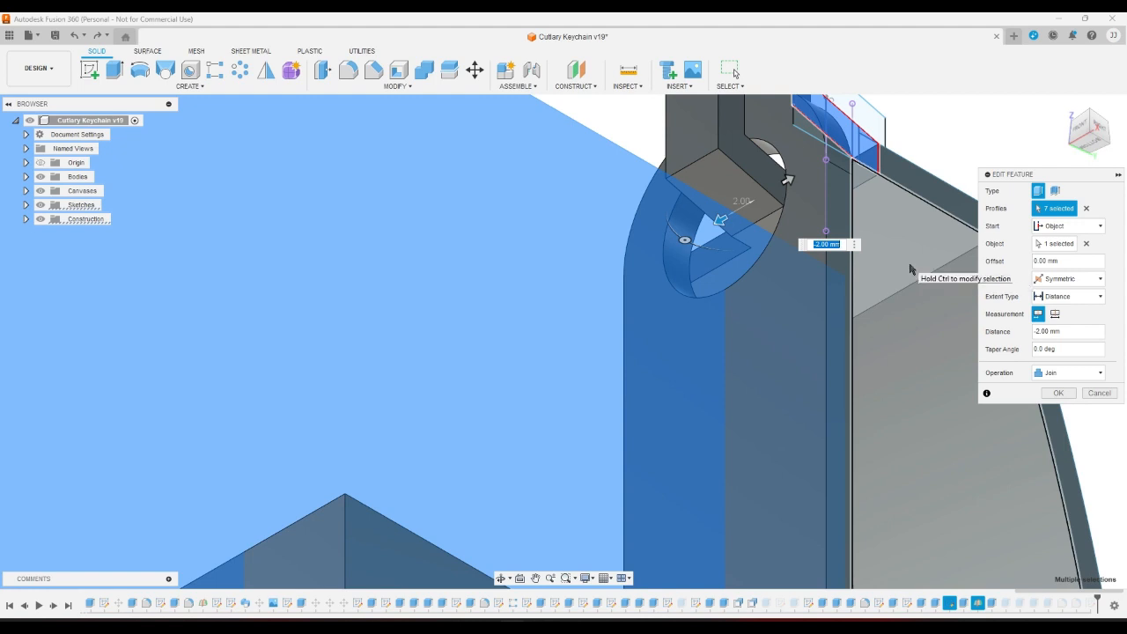
type("2.5")
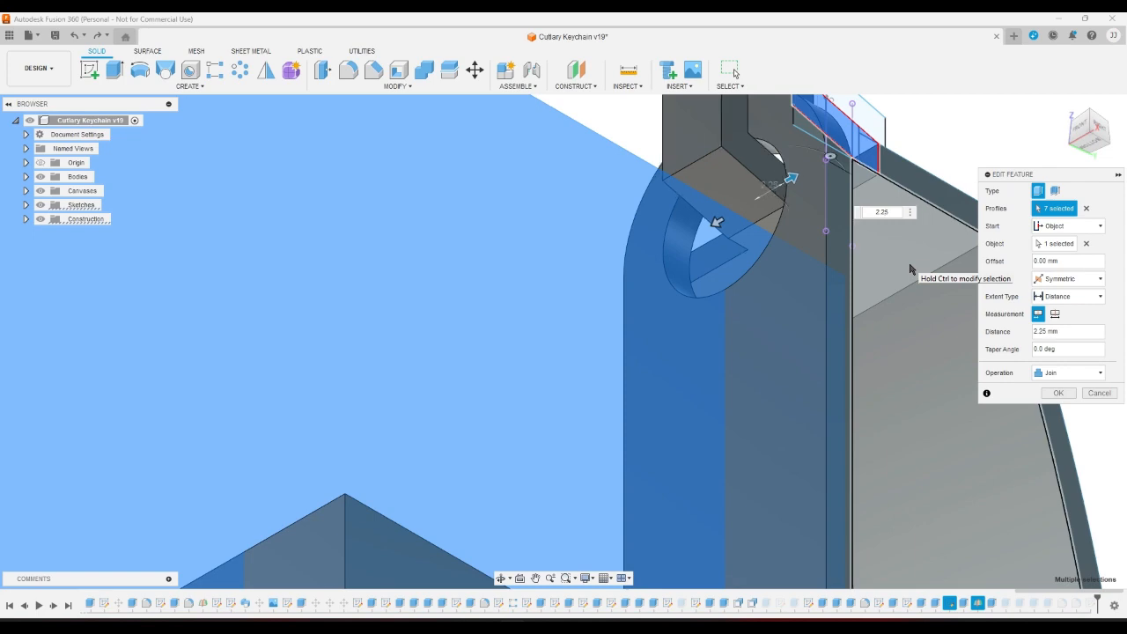
key("Return")
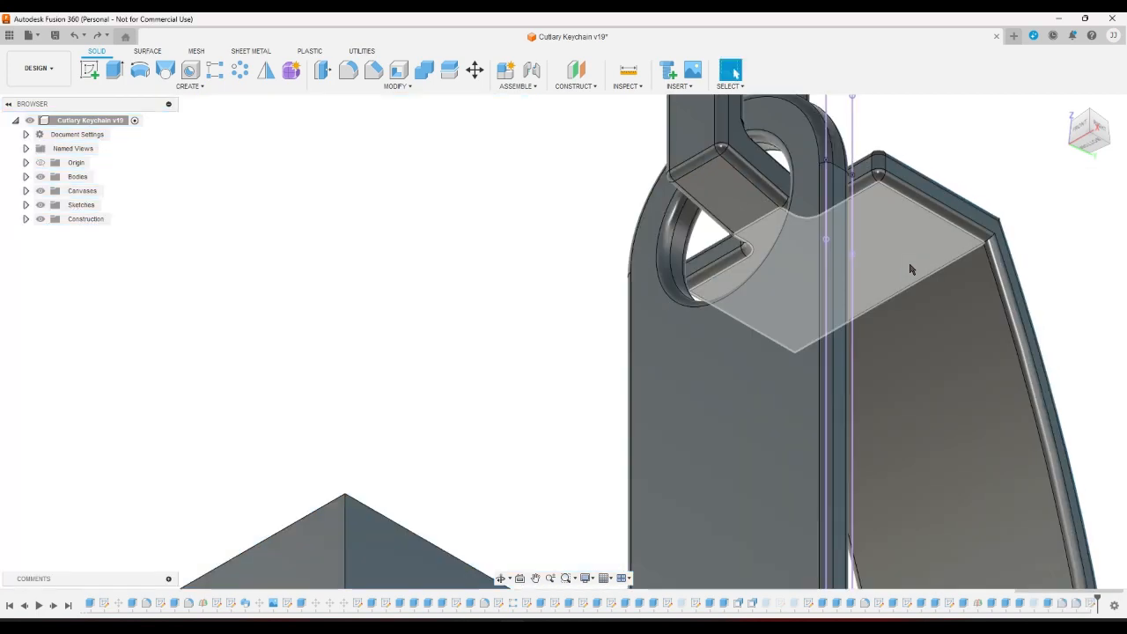
scroll(911, 269, "up", 10)
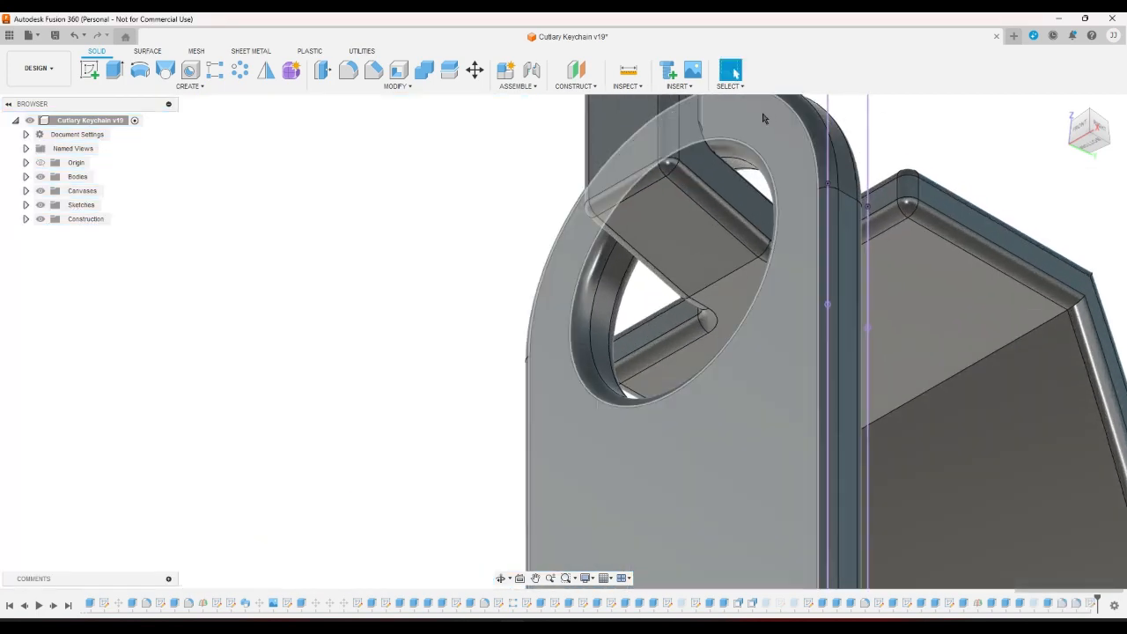
scroll(627, 269, "up", 2)
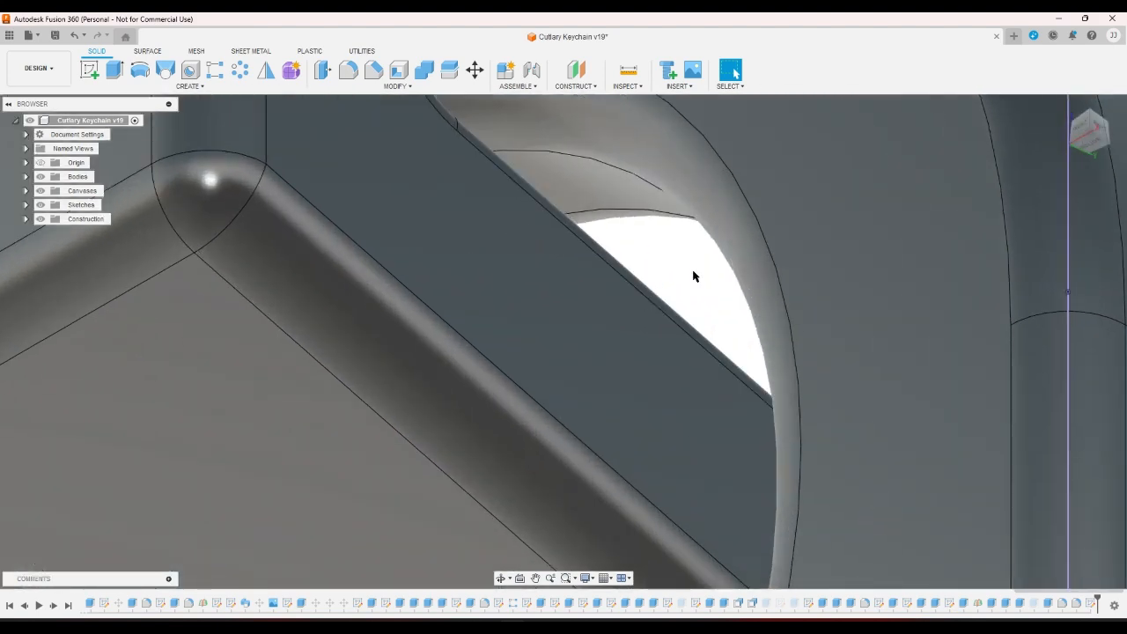
left_click(1090, 114)
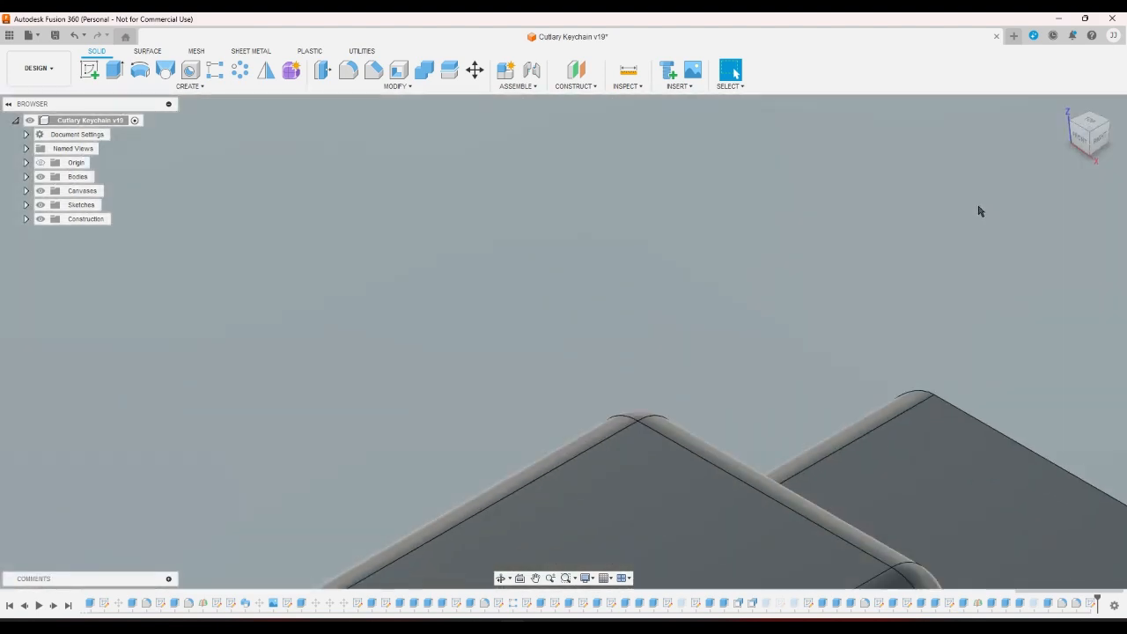
scroll(926, 387, "up", 3)
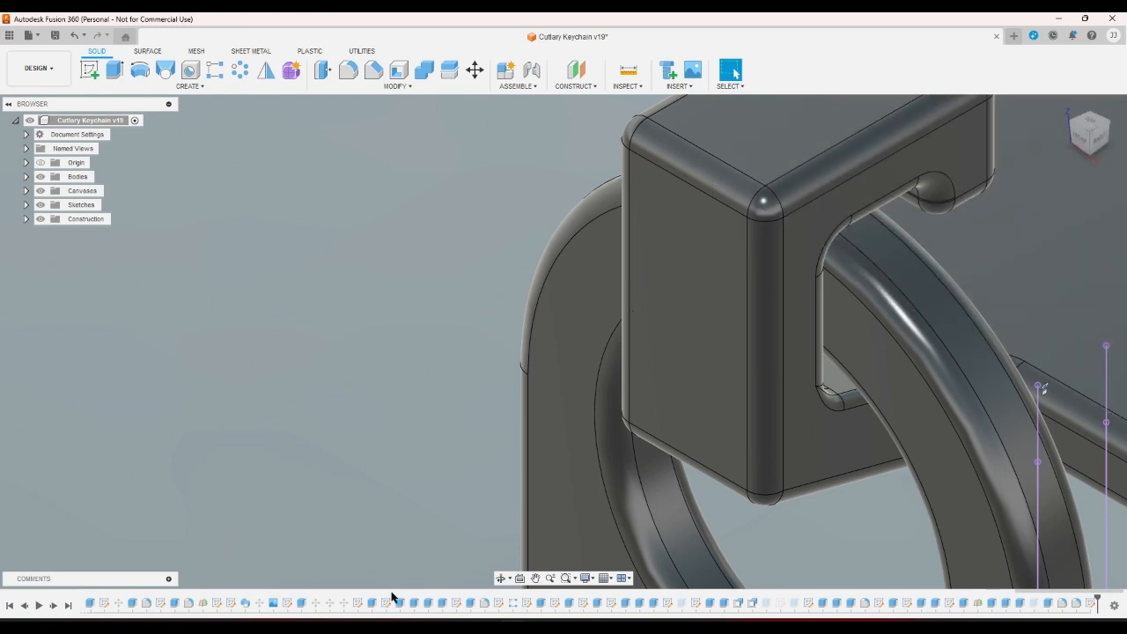
left_click(501, 579)
left_click_drag(676, 535, 904, 435)
right_click(903, 434)
left_click(949, 443)
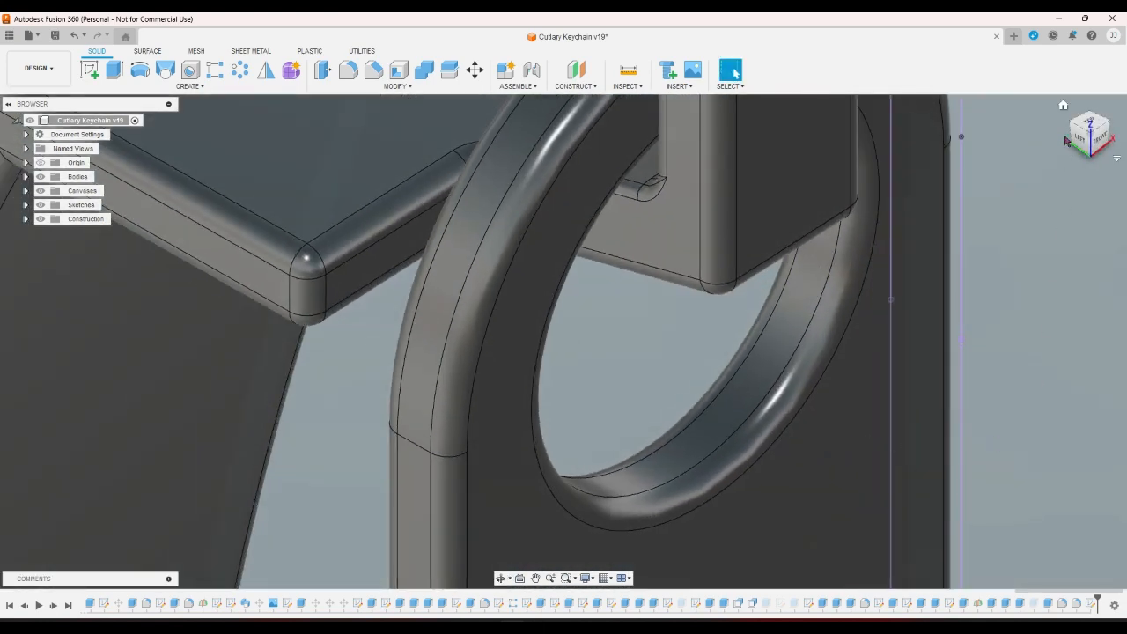
left_click(1063, 107)
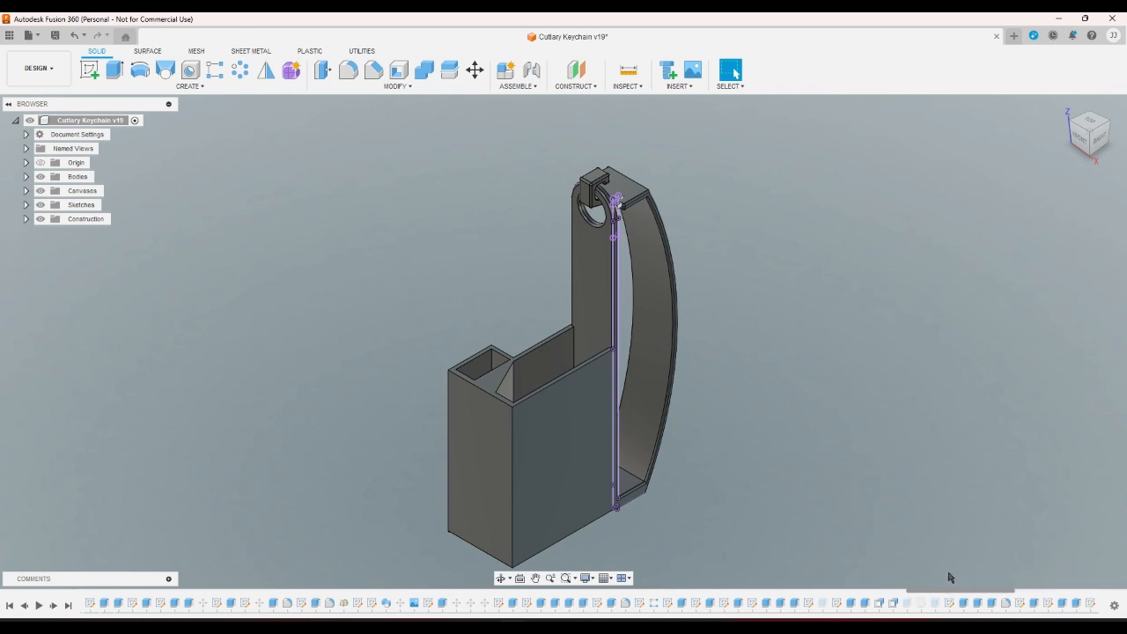
Inspect the 0.53 mm fillet and the 4-edge 0.25 mm fillet, closing both unchanged.
double_click(1066, 603)
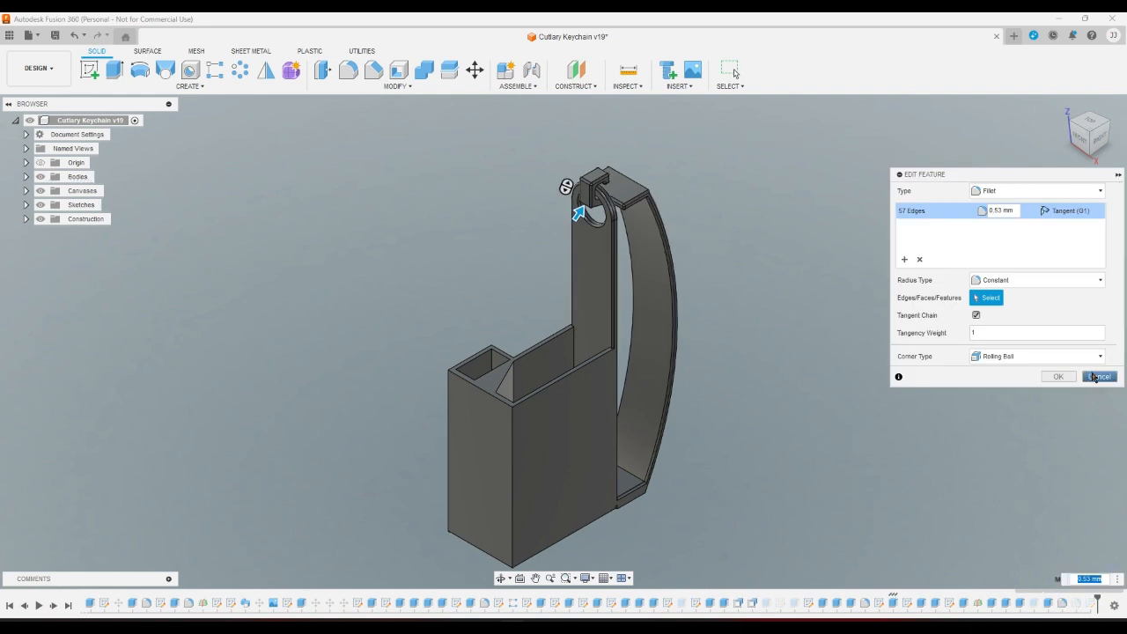
left_click(1095, 377)
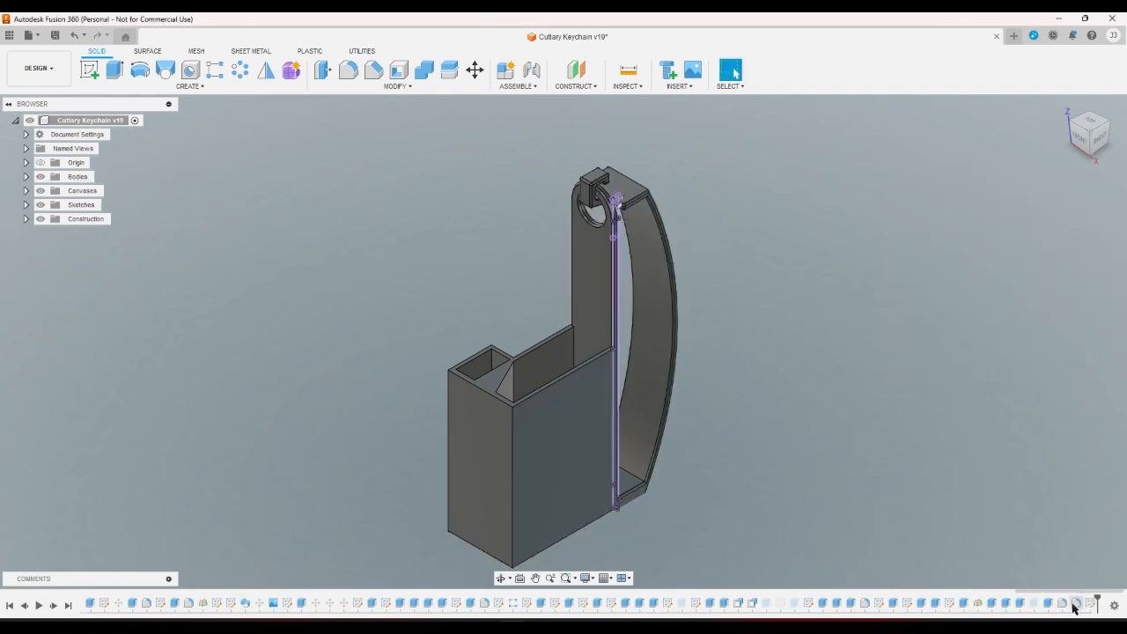
double_click(1074, 604)
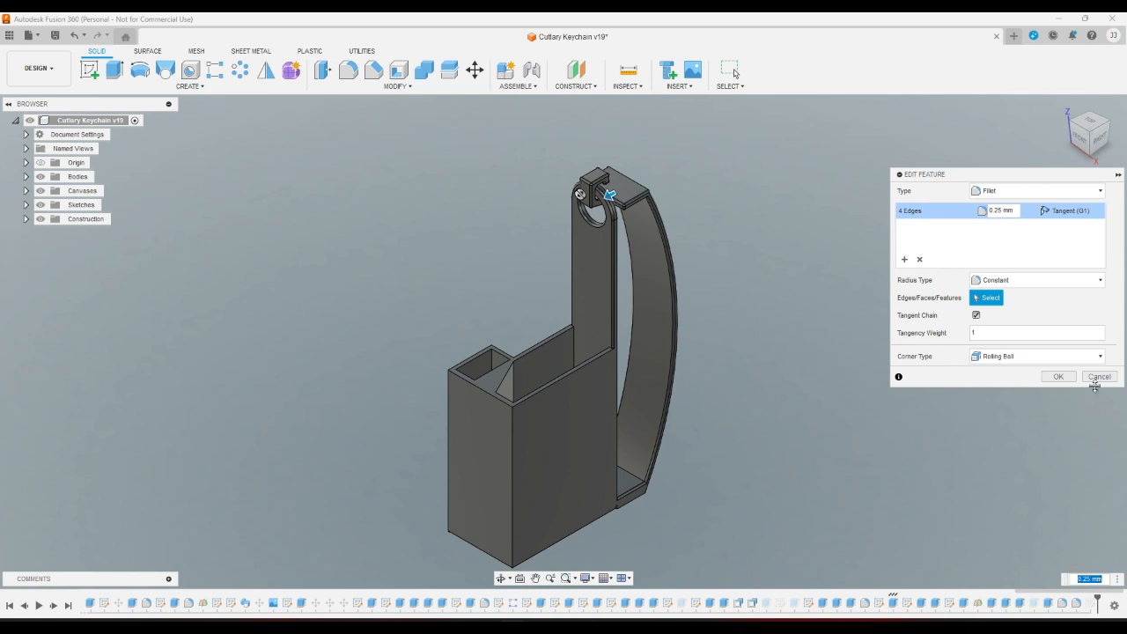
left_click(1097, 377)
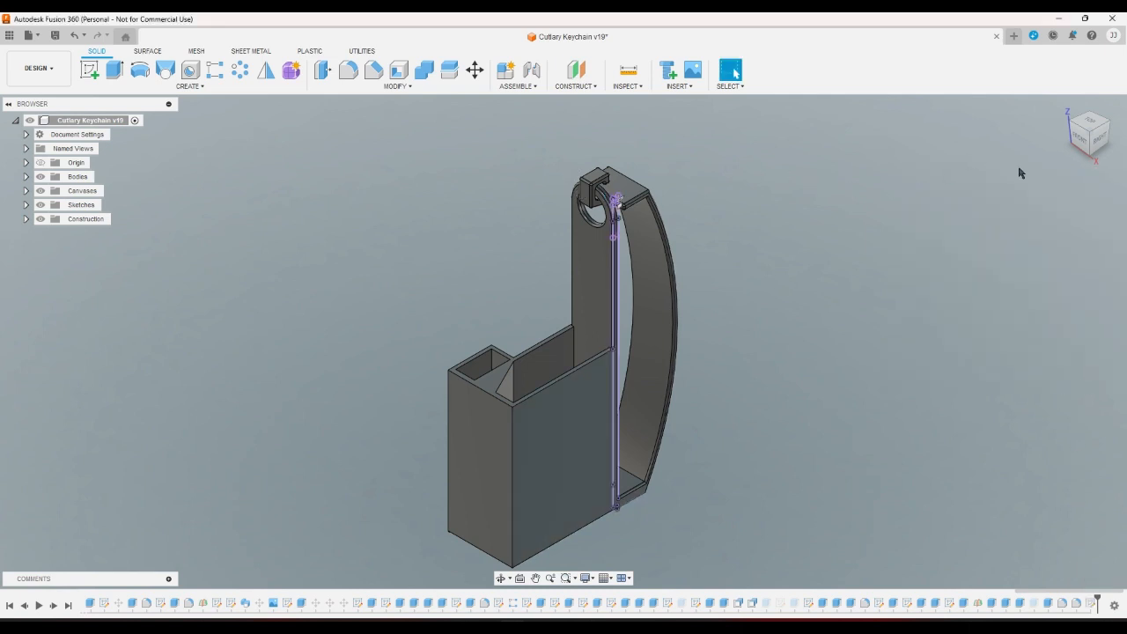
Start a new fillet and select three edges along the curved hook arm.
left_click(1091, 157)
scroll(639, 199, "up", 4)
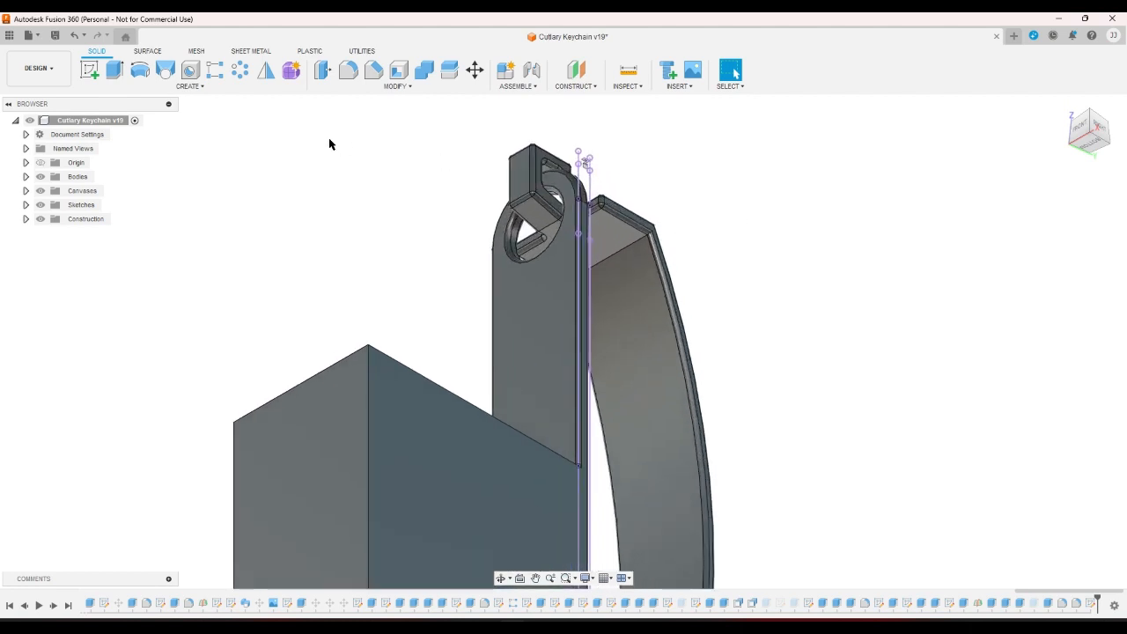
left_click(348, 73)
scroll(669, 212, "up", 5)
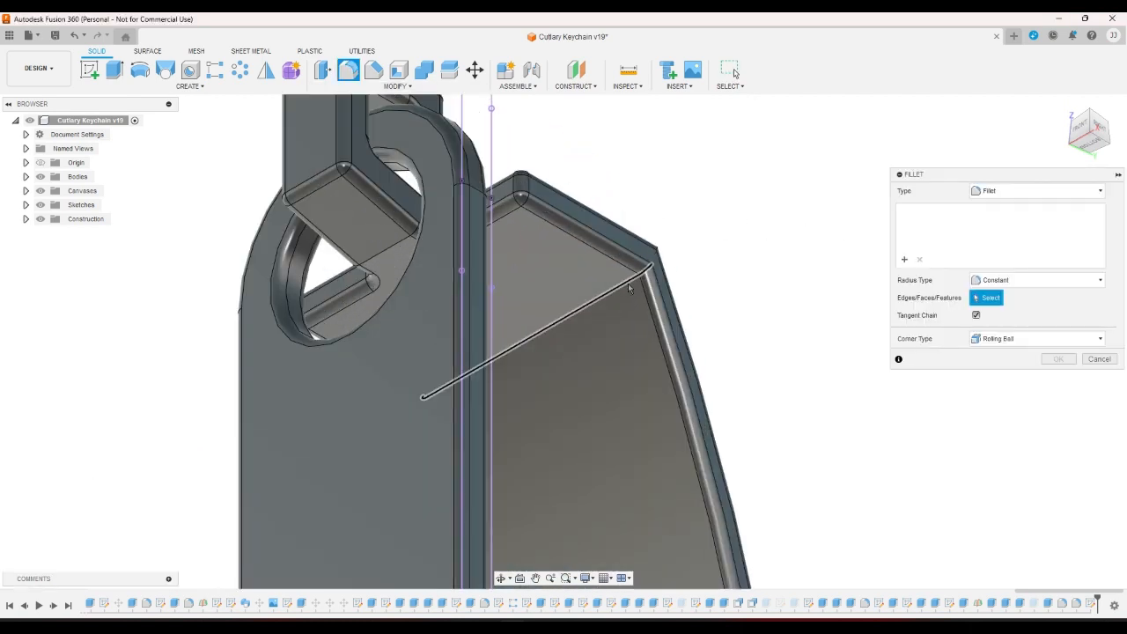
left_click(628, 282)
left_click(1111, 129)
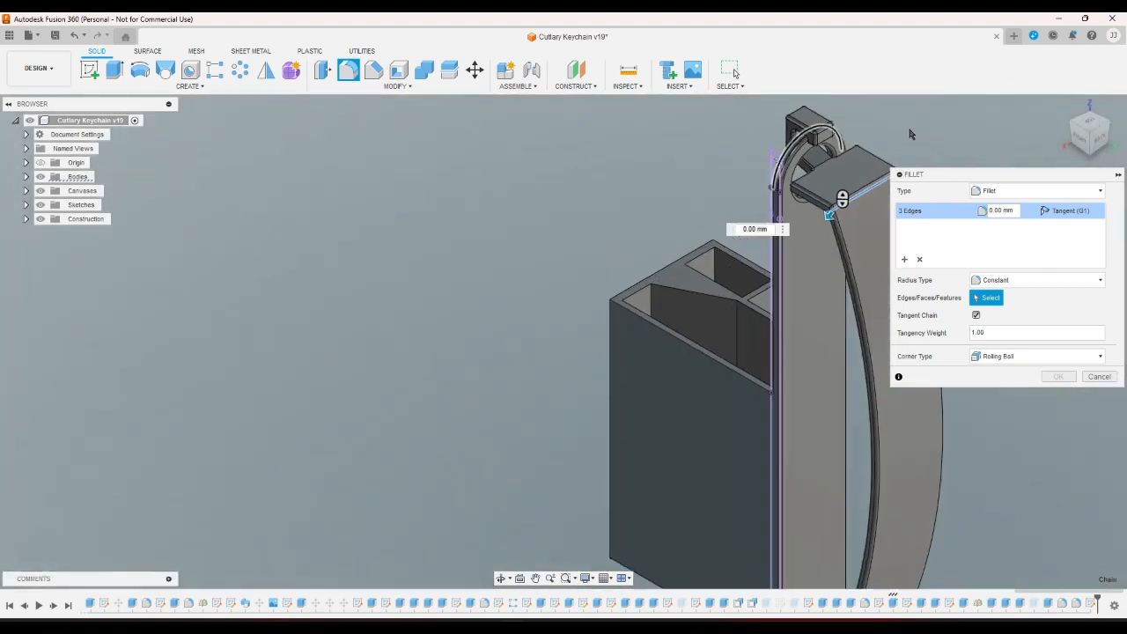
left_click(731, 305)
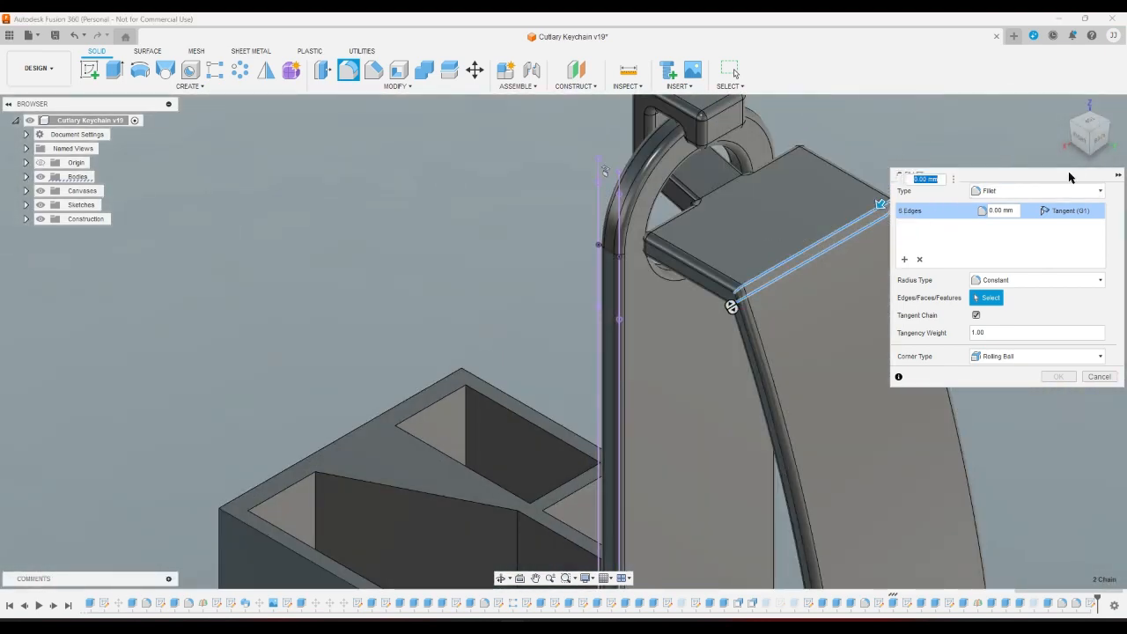
left_click(1088, 128)
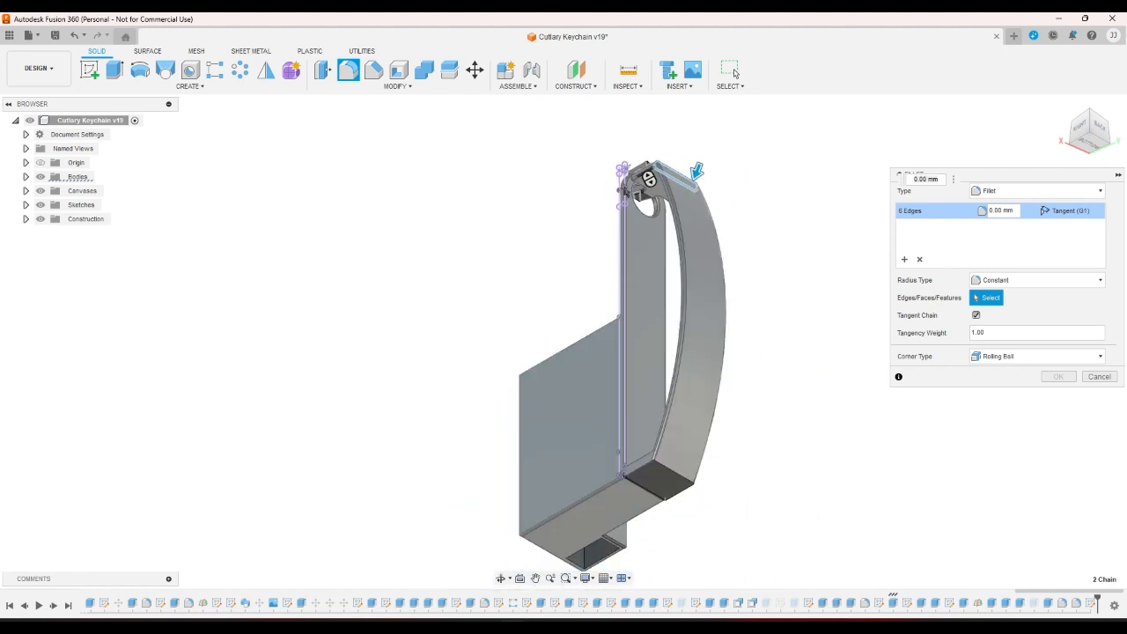
scroll(750, 408, "up", 5)
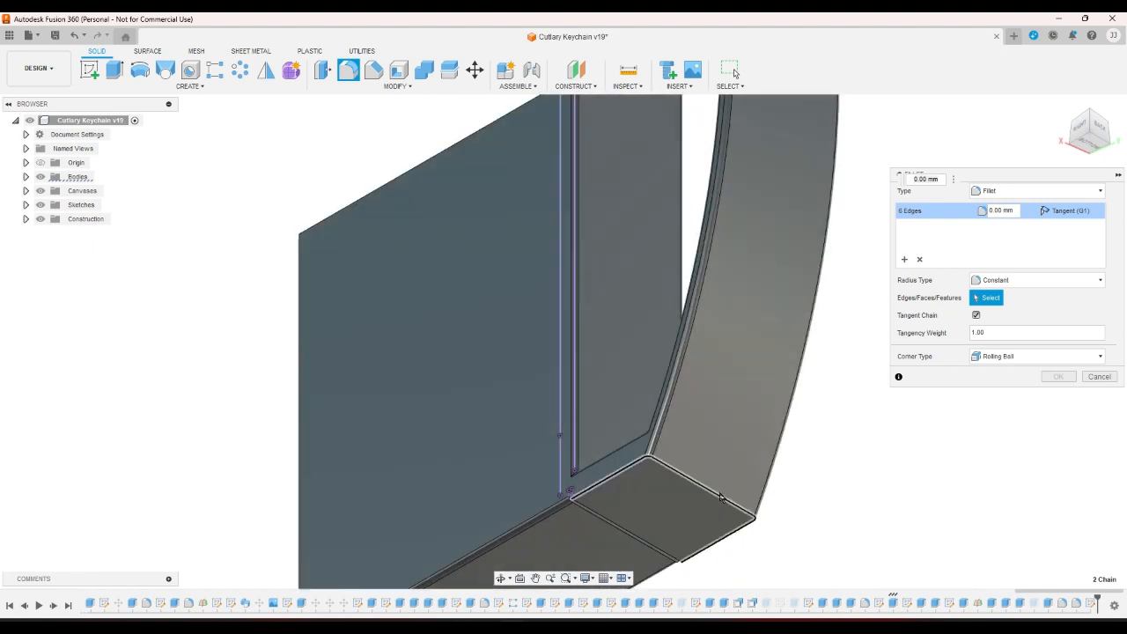
Add the arm's end-face edges and another chain, 14 edges total, at 0.5 mm radius.
left_click(719, 498)
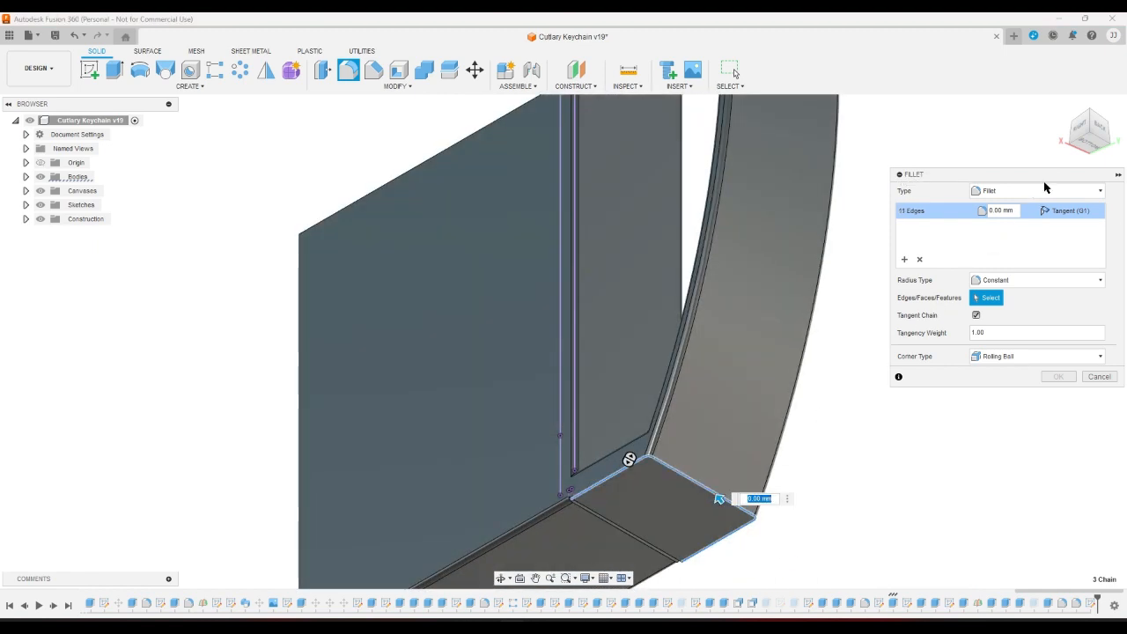
left_click(1074, 125)
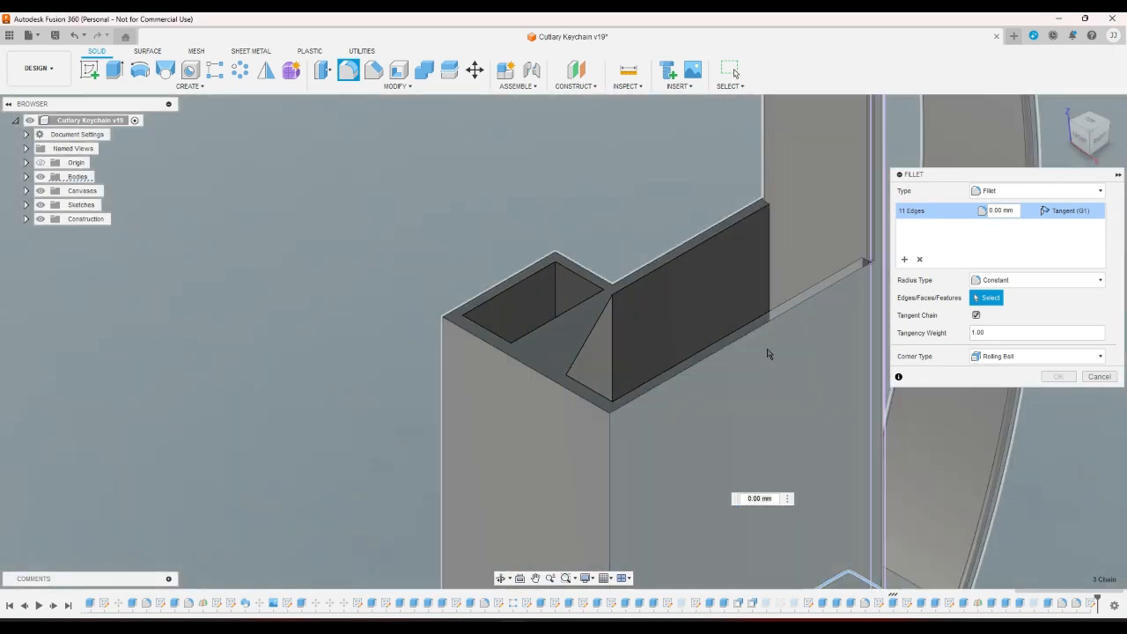
scroll(767, 354, "down", 2)
scroll(921, 564, "up", 2)
scroll(920, 564, "up", 2)
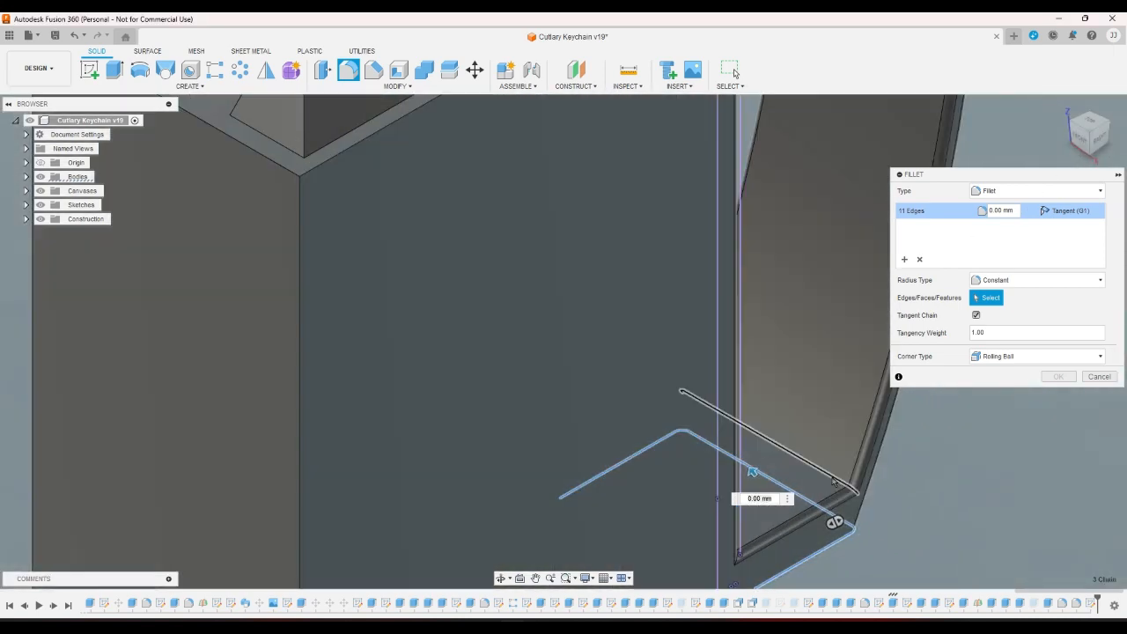
left_click(845, 486)
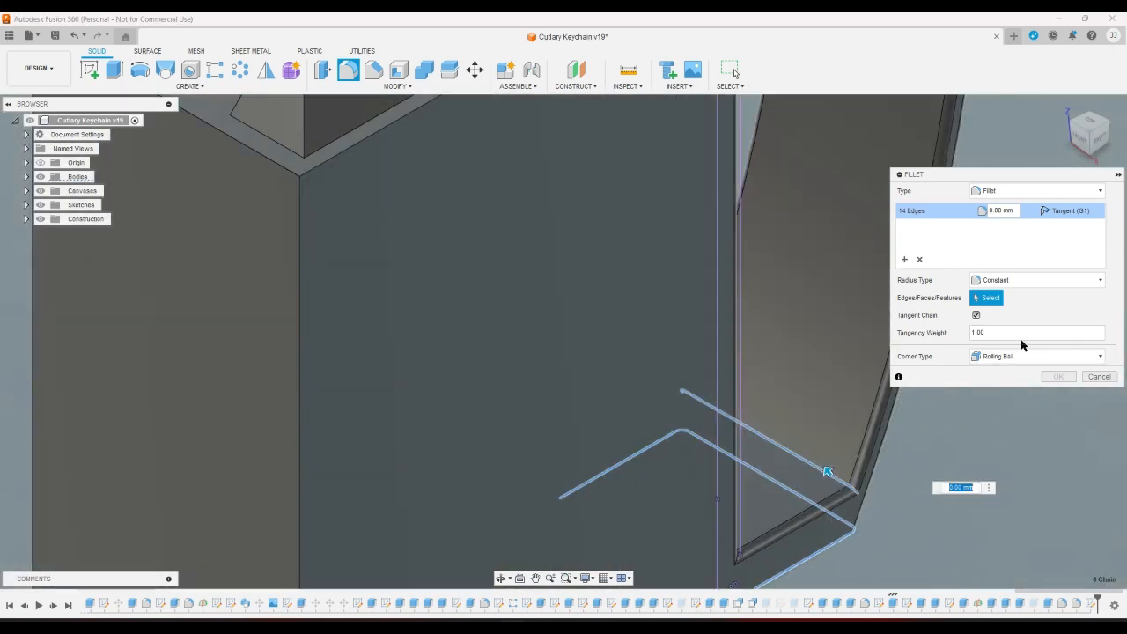
left_click(1005, 211)
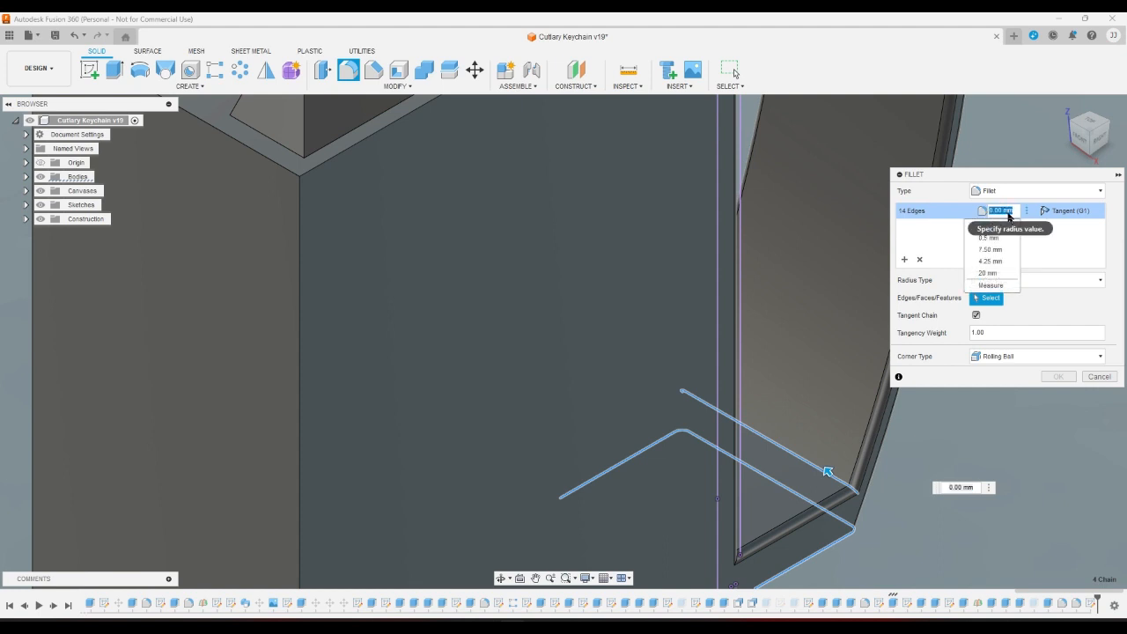
double_click(1011, 209)
type(".5")
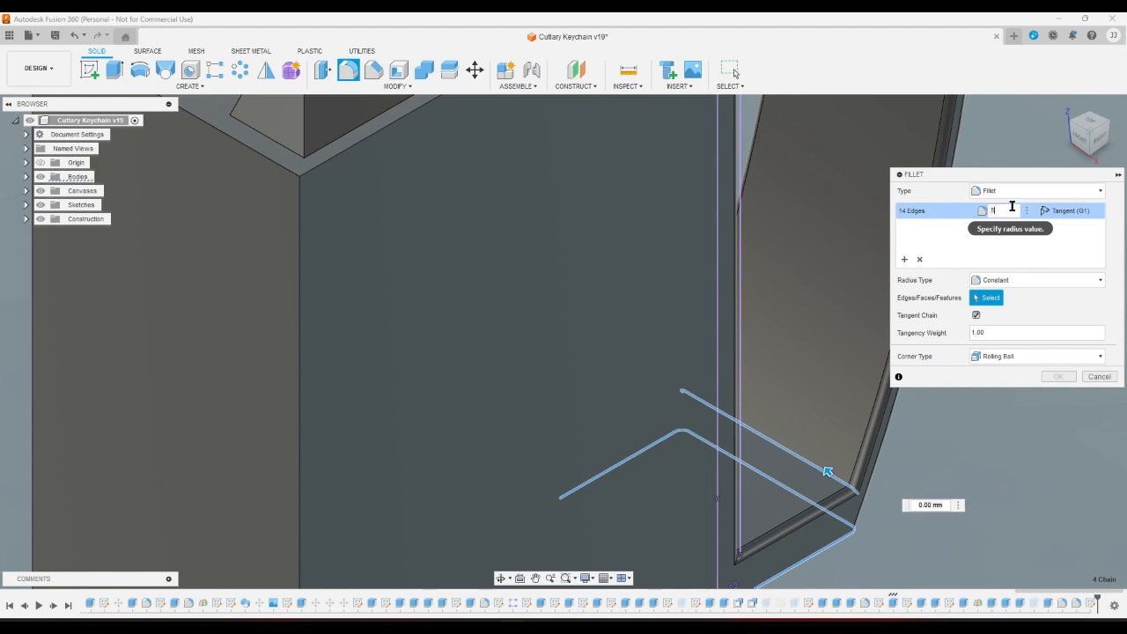
key("Return")
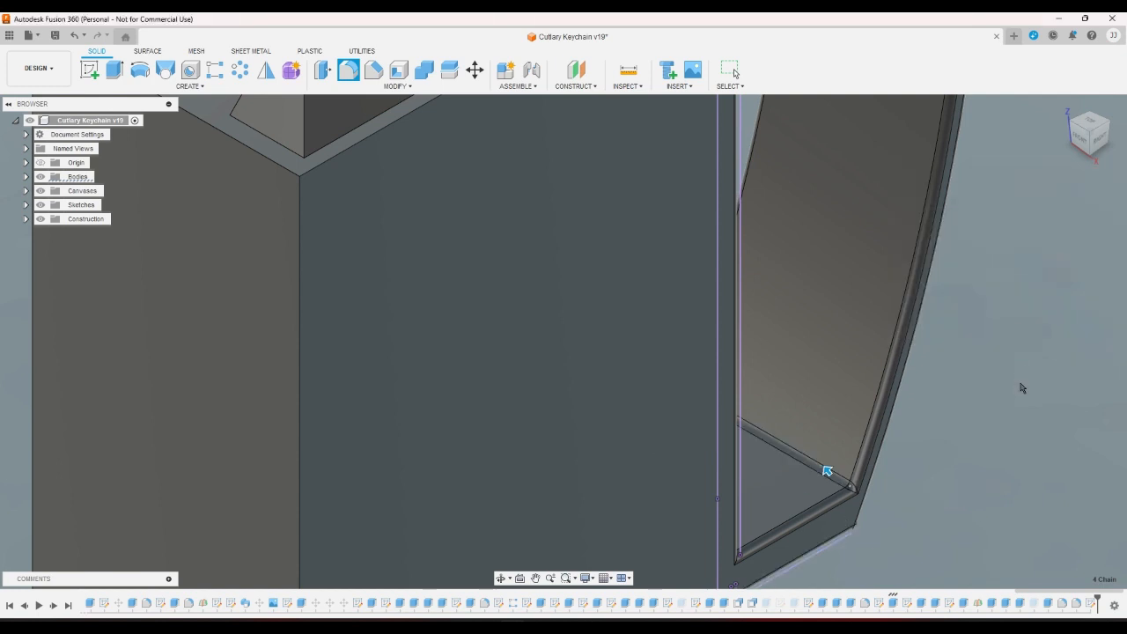
Reopen the hook-arm fillet and remove two edge chains, leaving eight edges.
left_click(1090, 163)
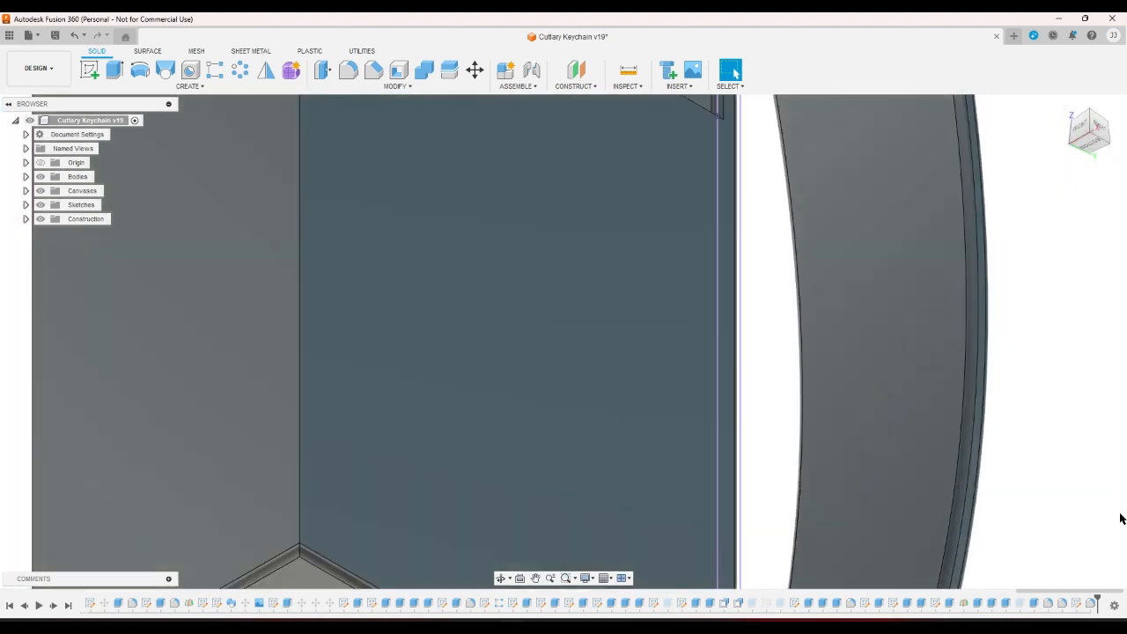
double_click(1092, 604)
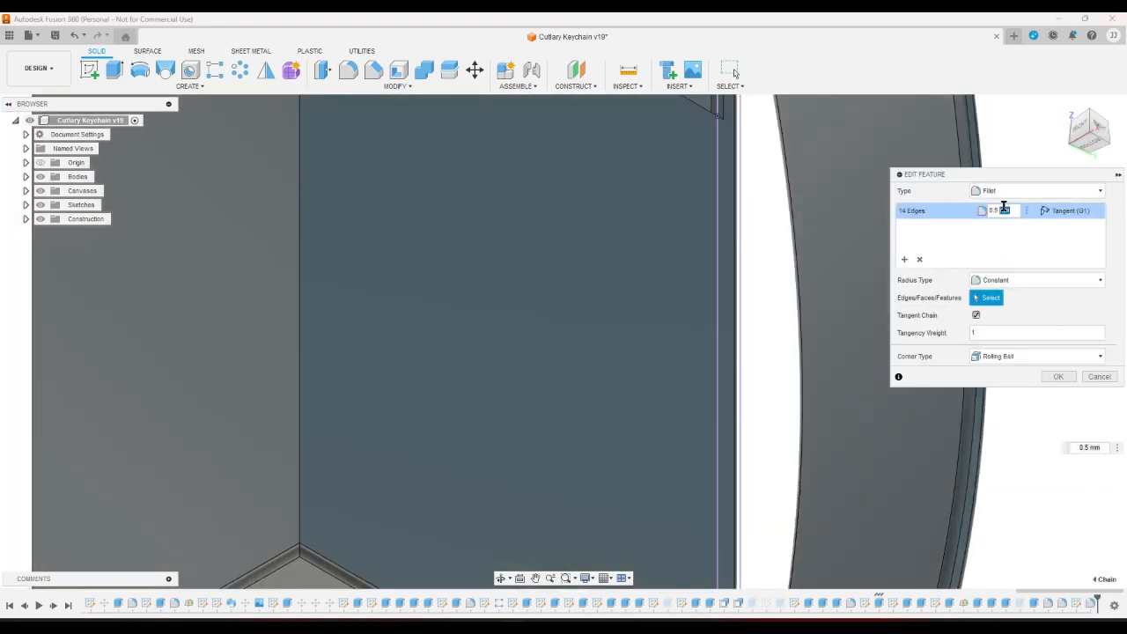
type("0")
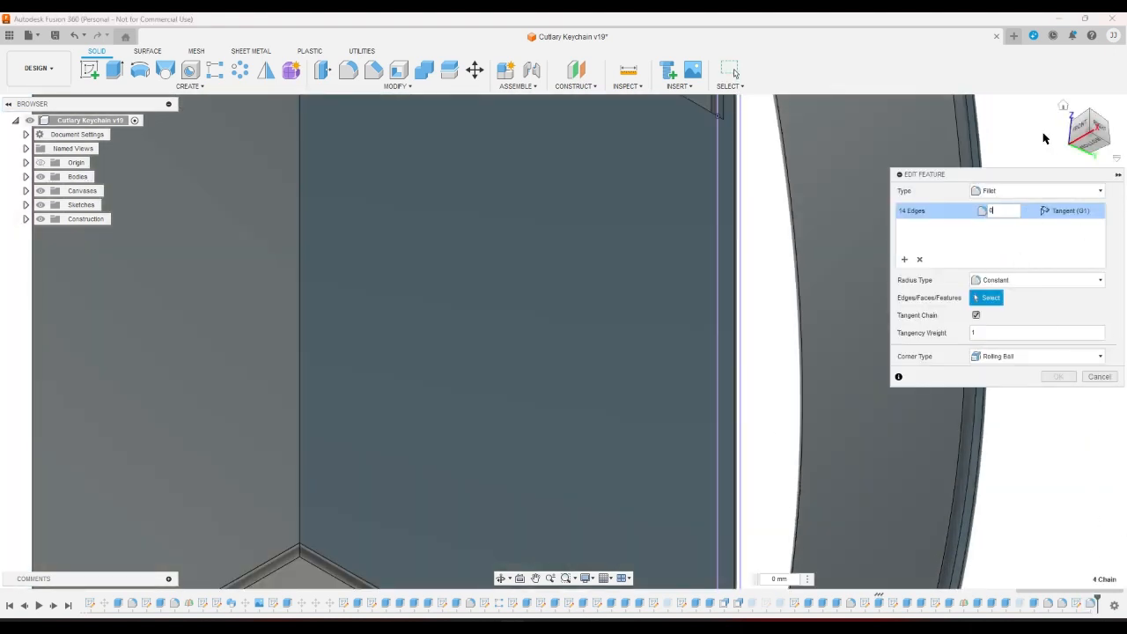
left_click(1089, 118)
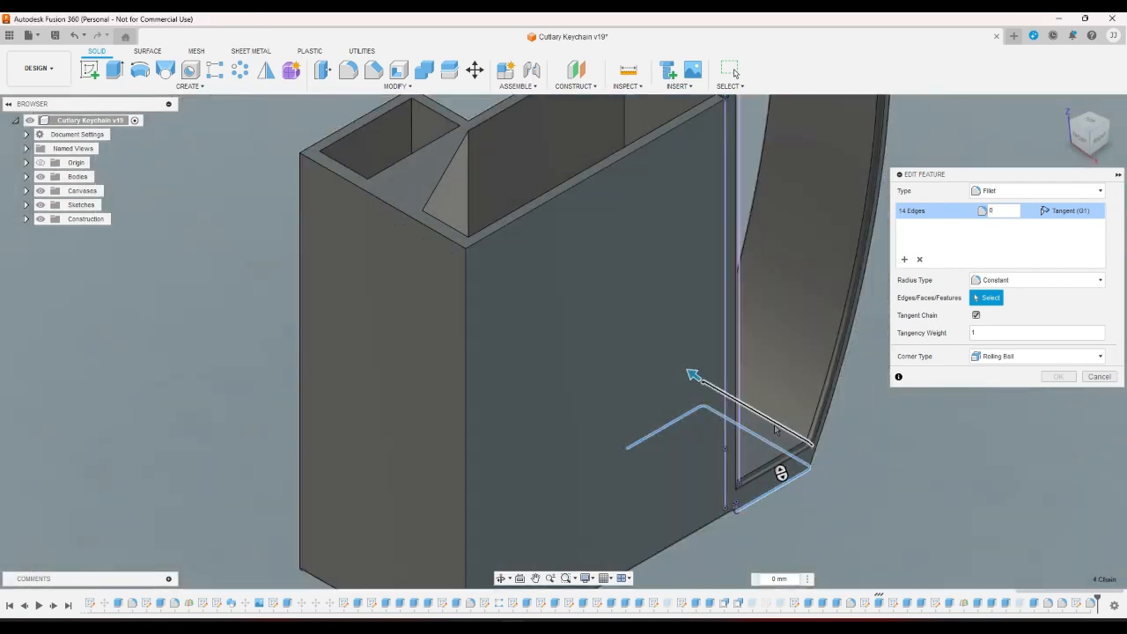
left_click(775, 429)
left_click(1096, 165)
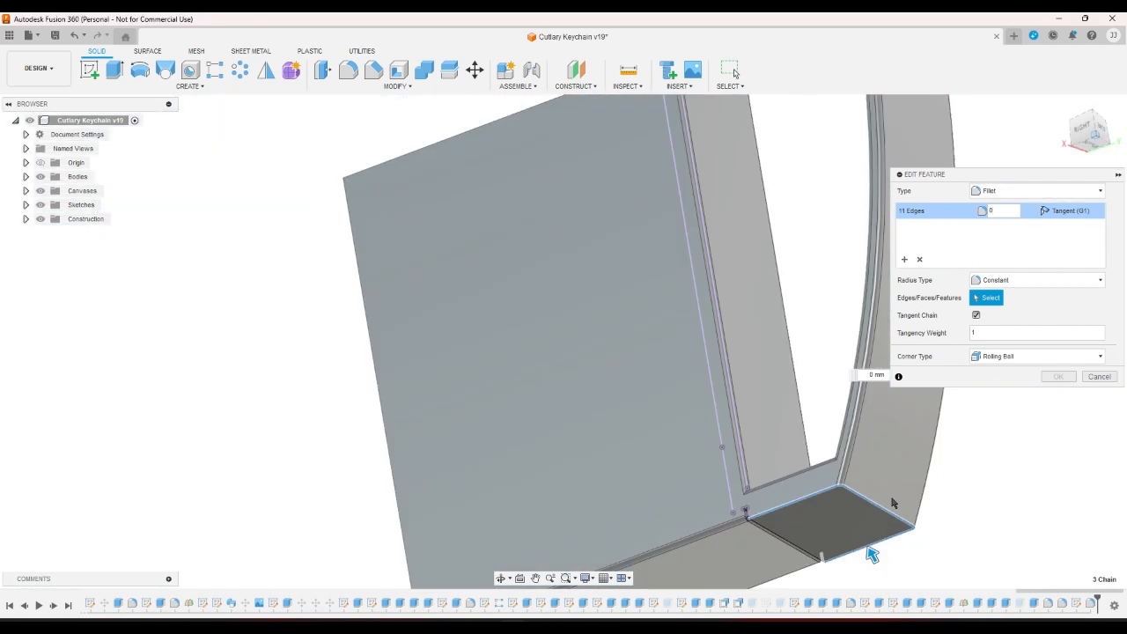
scroll(792, 180, "up", 1)
scroll(786, 167, "down", 3)
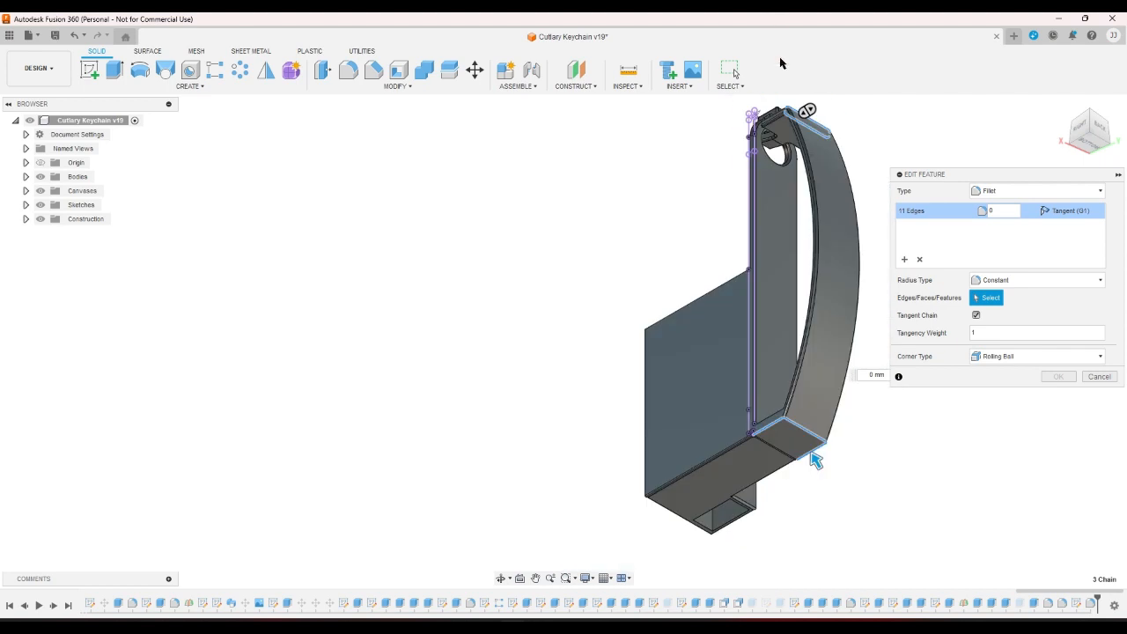
scroll(782, 124, "up", 5)
left_click(787, 134)
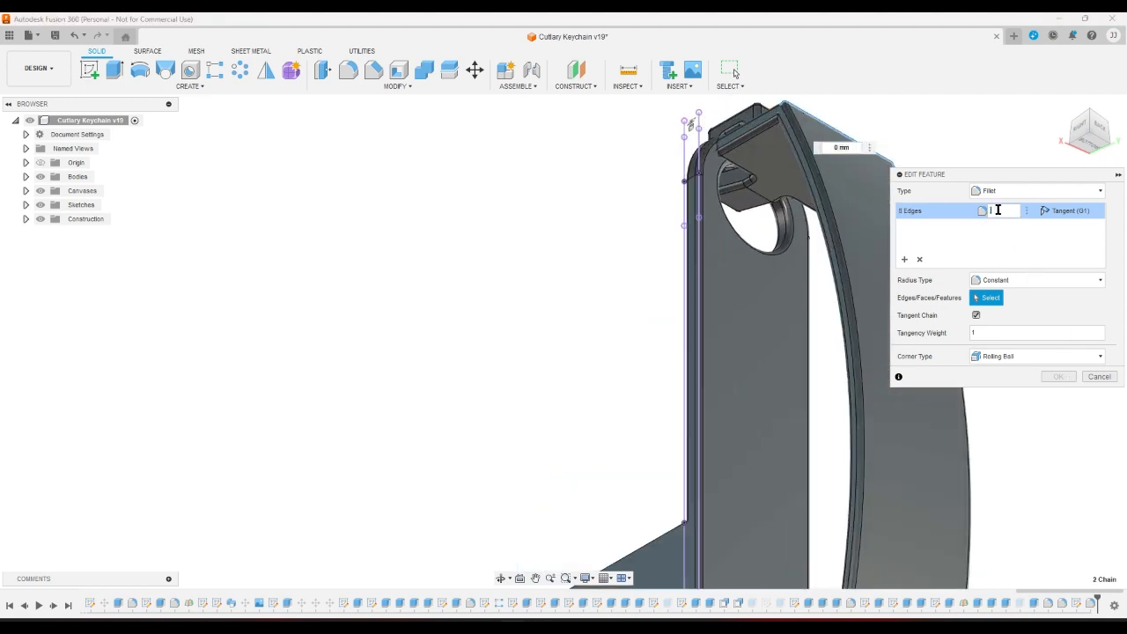
key("Escape")
scroll(989, 221, "down", 2)
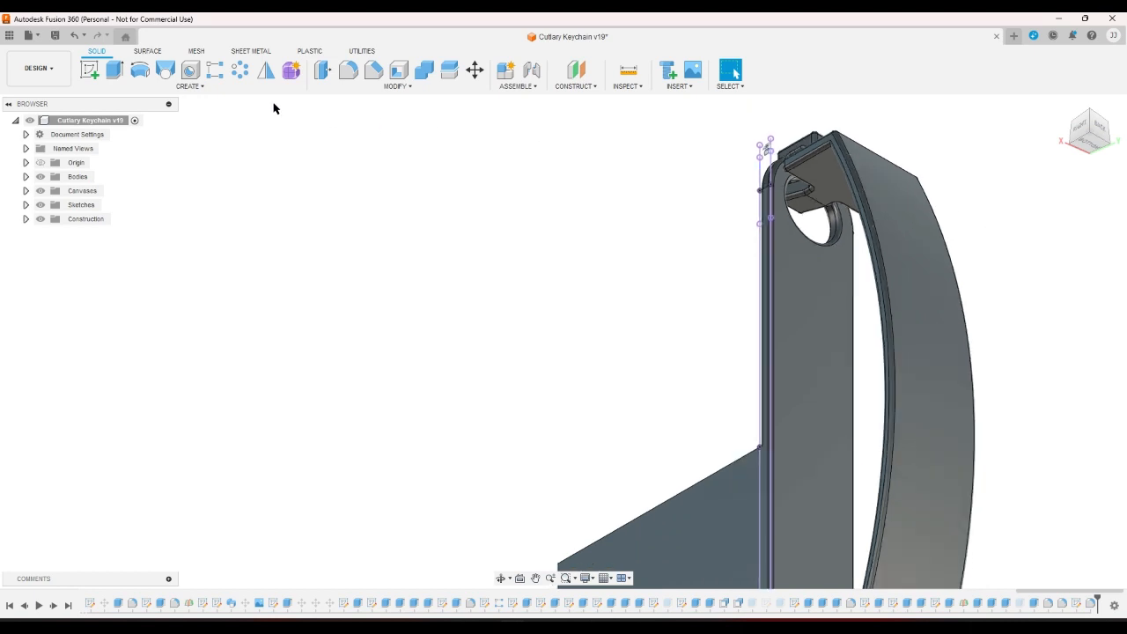
Start a new fillet on the six hook-arm edges, including the arc's lower edges.
left_click(348, 70)
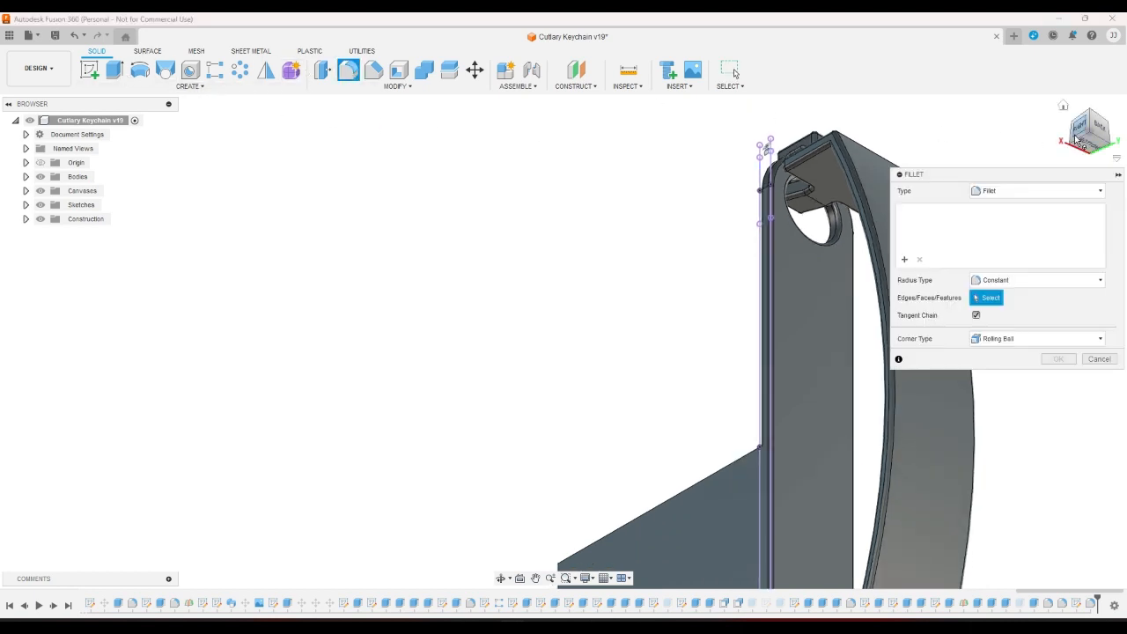
left_click(1072, 145)
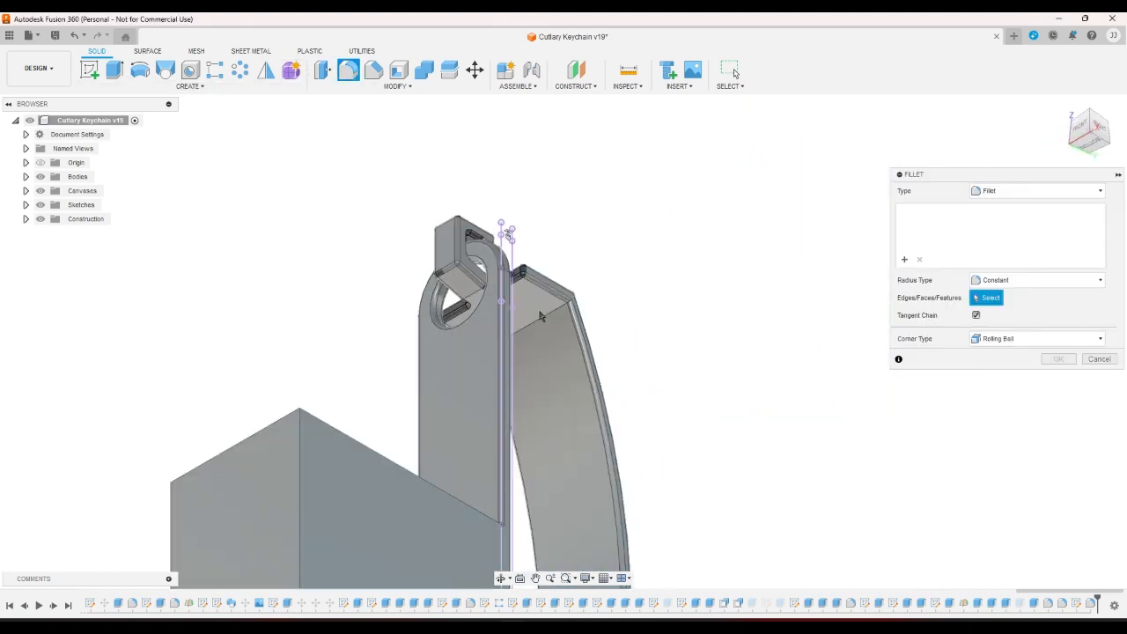
left_click(545, 317)
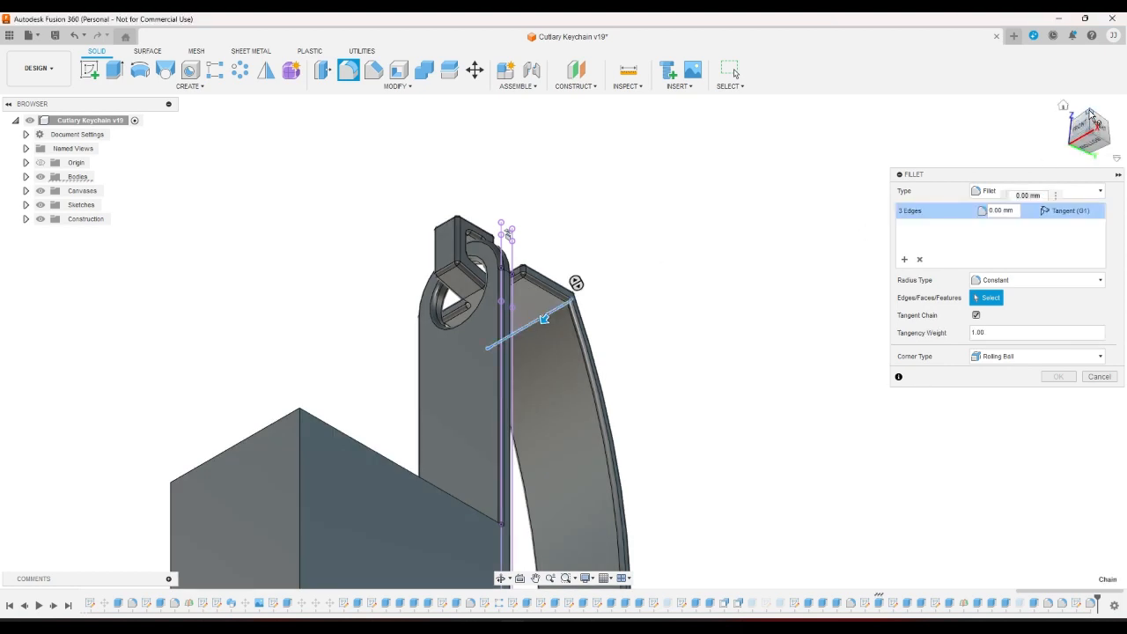
left_click(1093, 122)
left_click(571, 532)
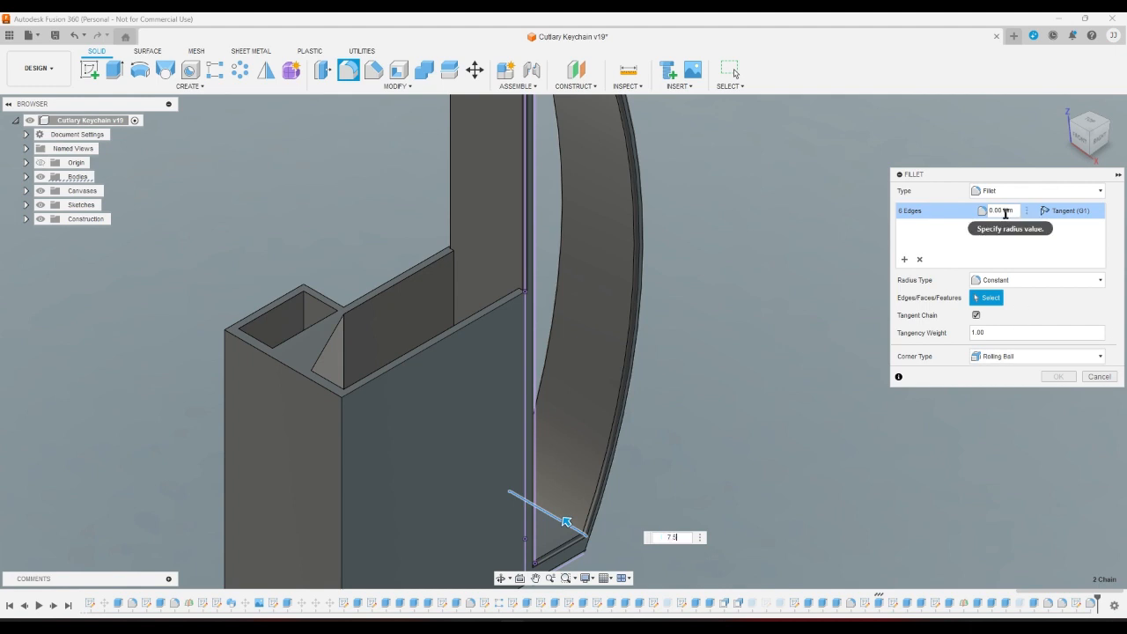
Try a 7.5 mm fillet radius, then enter and clear other radius values.
type("7.5")
key("Return")
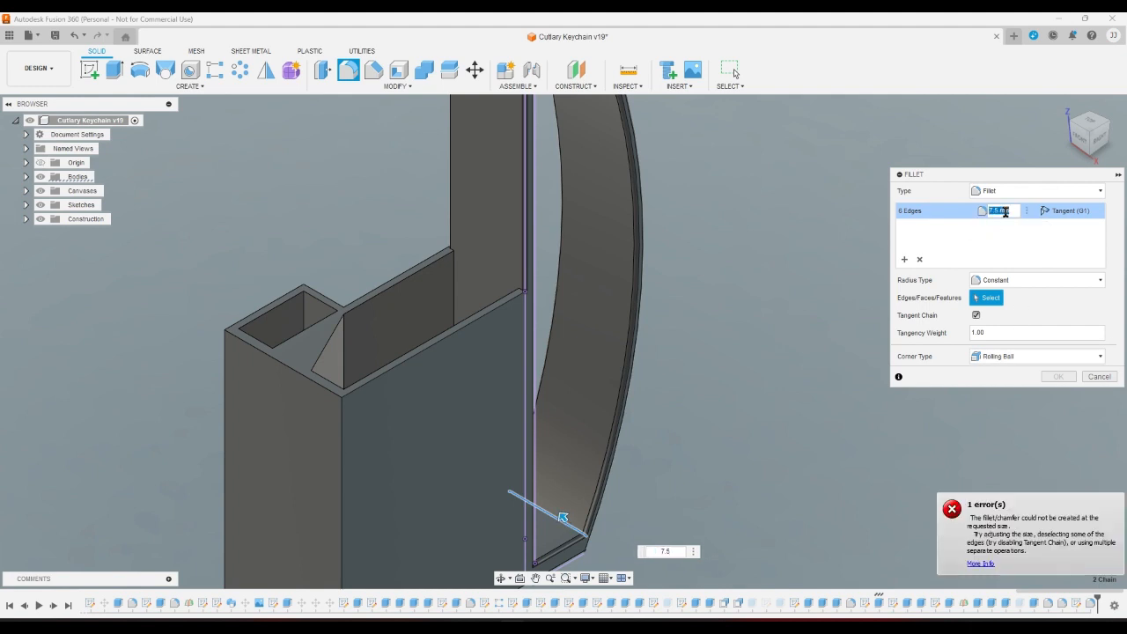
type("5")
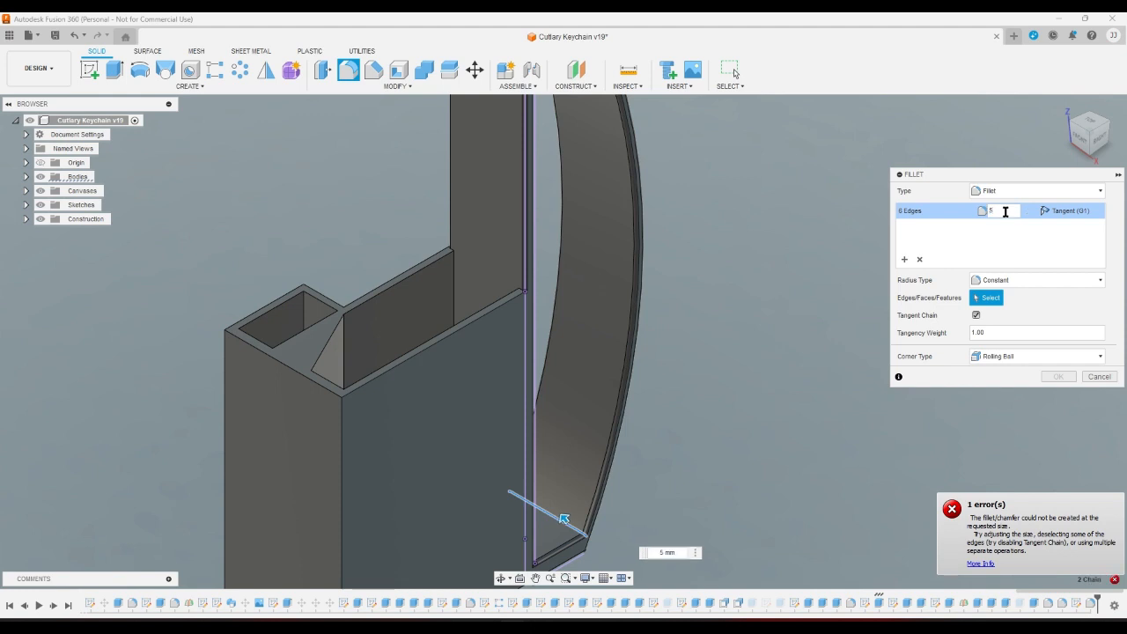
type("4")
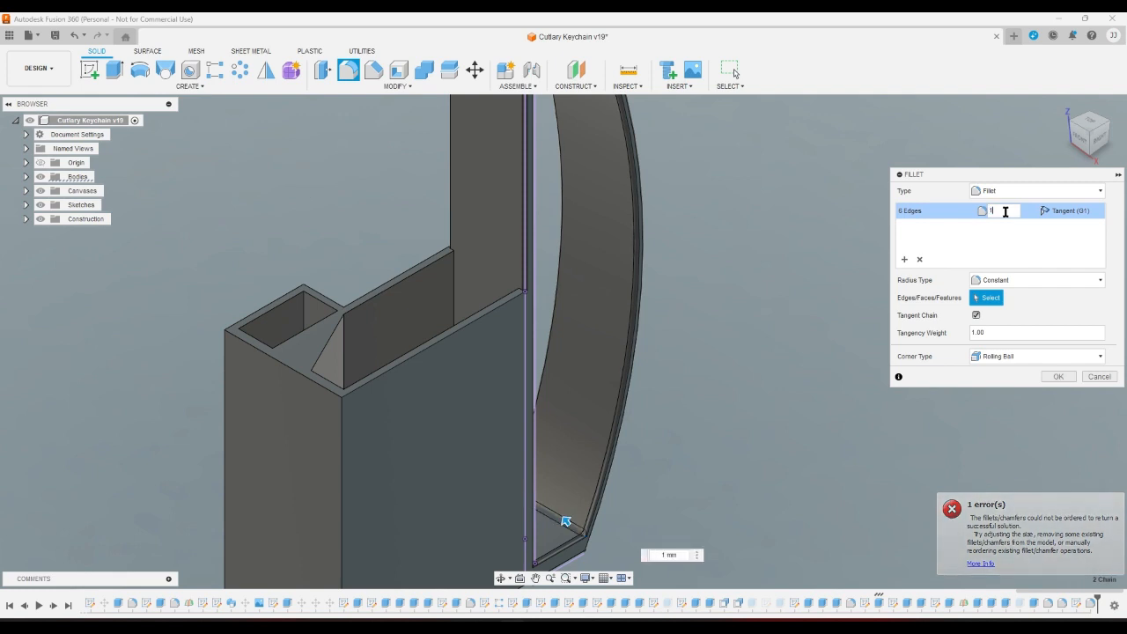
key("BackSpace")
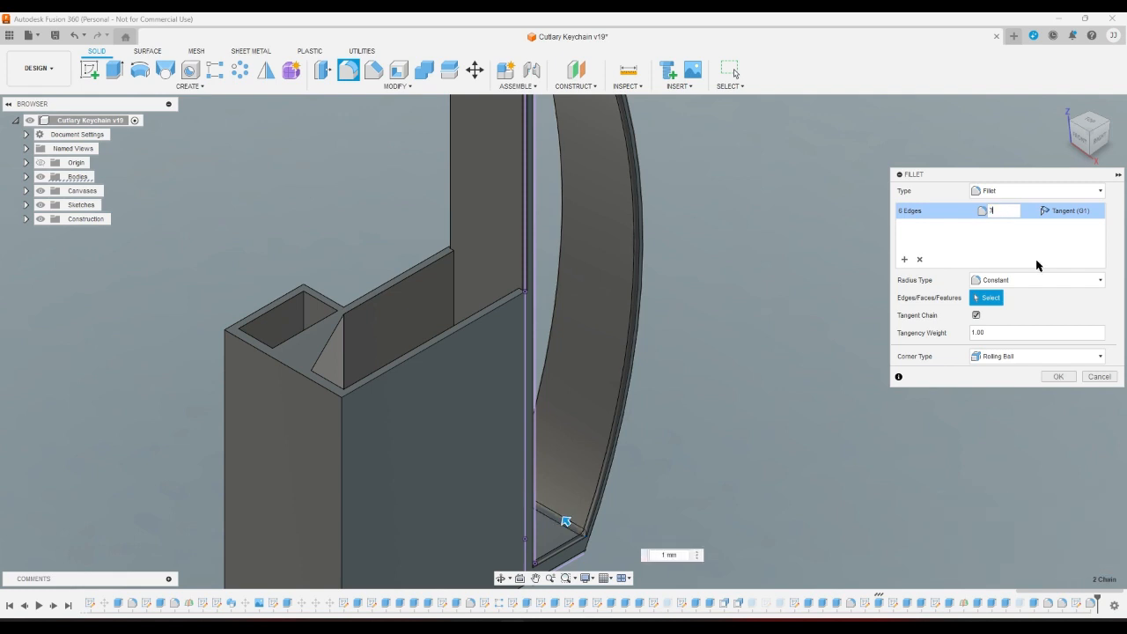
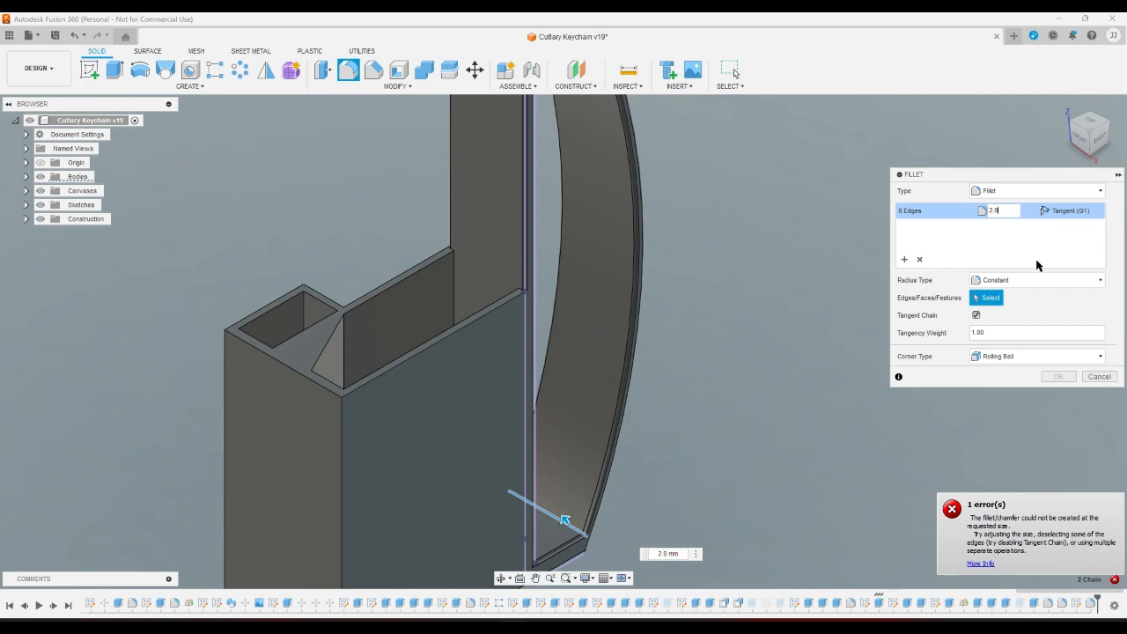
Change the hook-arm fillet radius to 2.7 mm and apply it to the six edges.
key("BackSpace")
type("8")
type(".7")
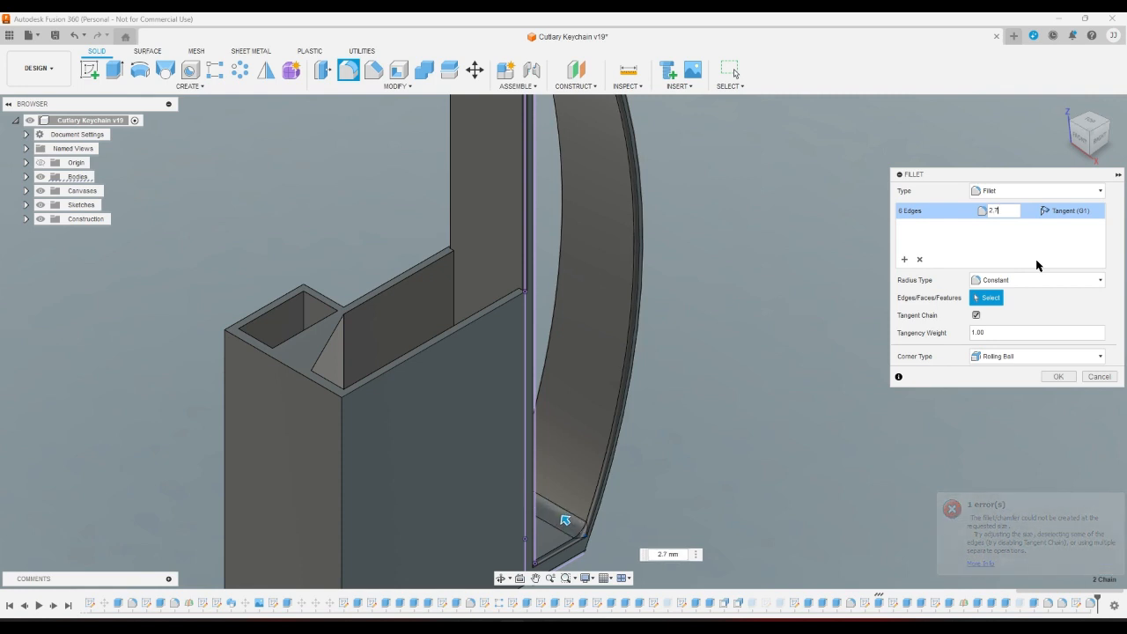
key("BackSpace")
type("8")
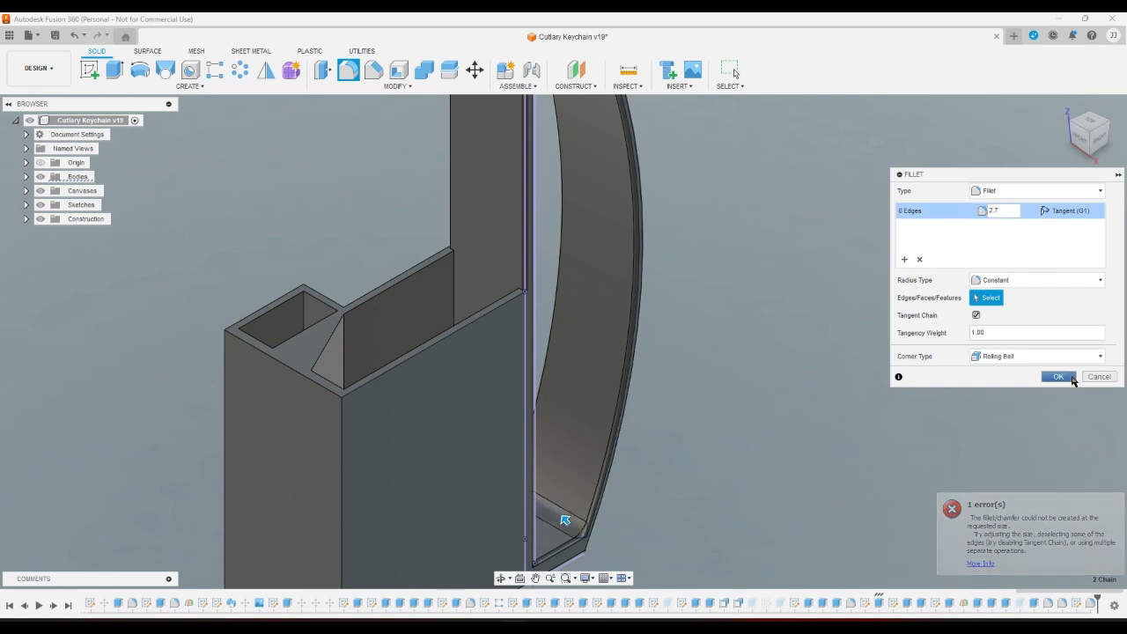
left_click(1058, 376)
left_click(1100, 139)
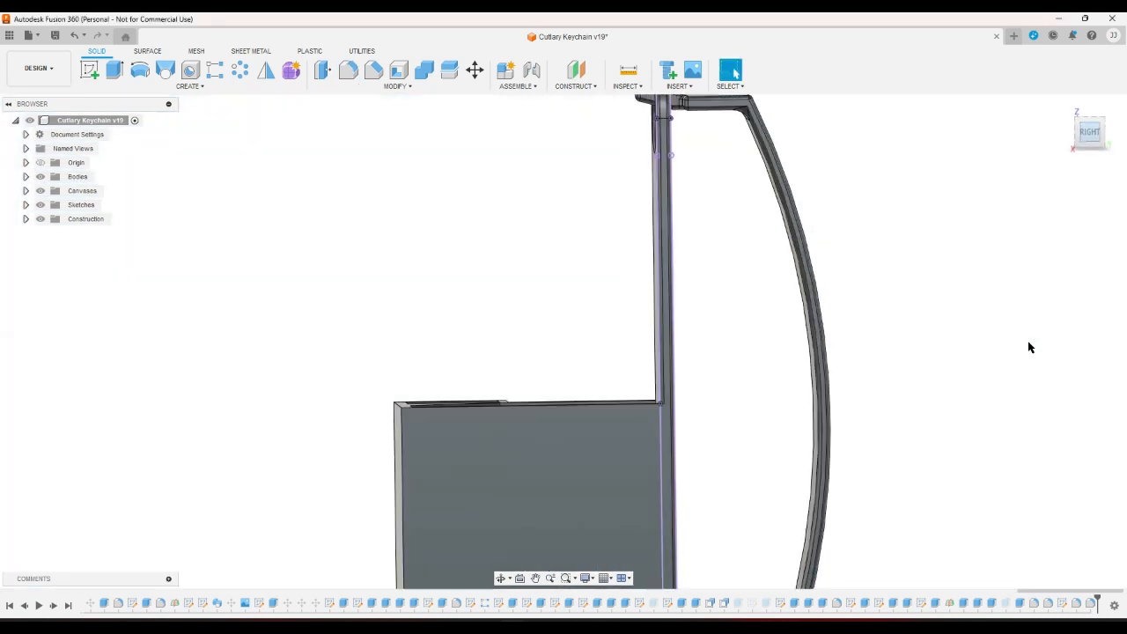
scroll(933, 534, "up", 4)
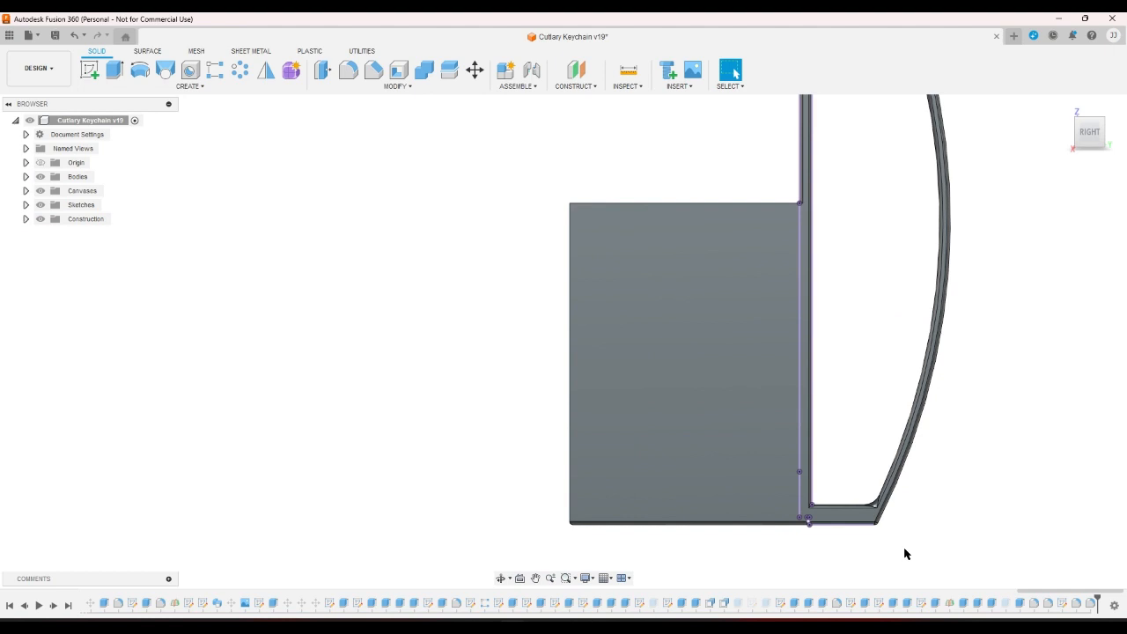
left_click(1085, 148)
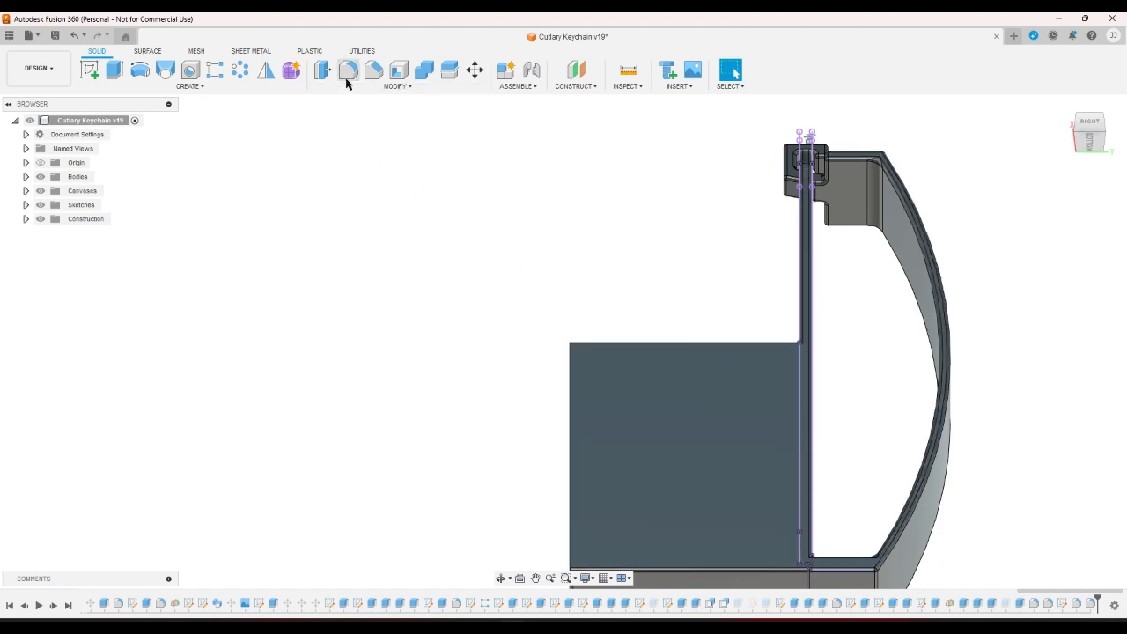
left_click(114, 70)
left_click(1076, 134)
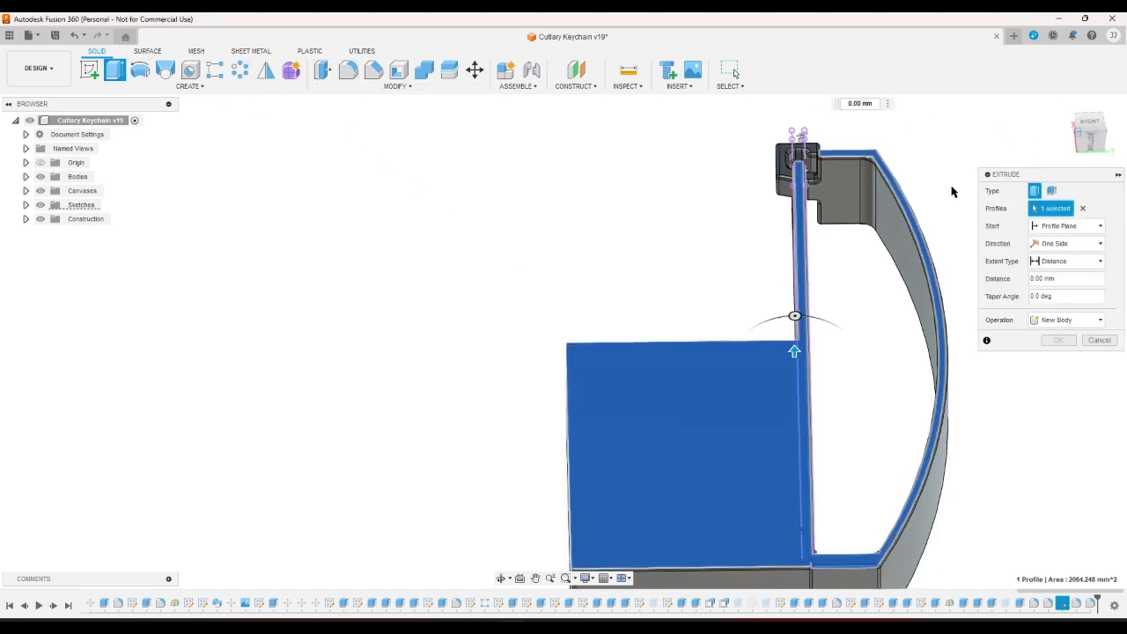
scroll(894, 502, "up", 4)
scroll(820, 528, "up", 5)
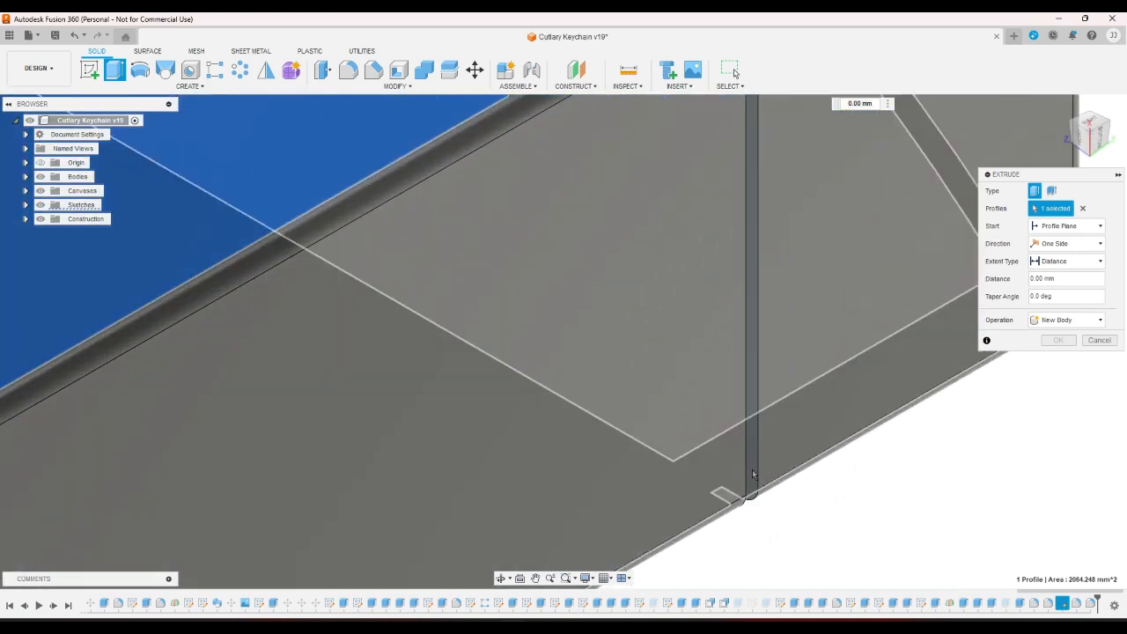
scroll(755, 467, "up", 5)
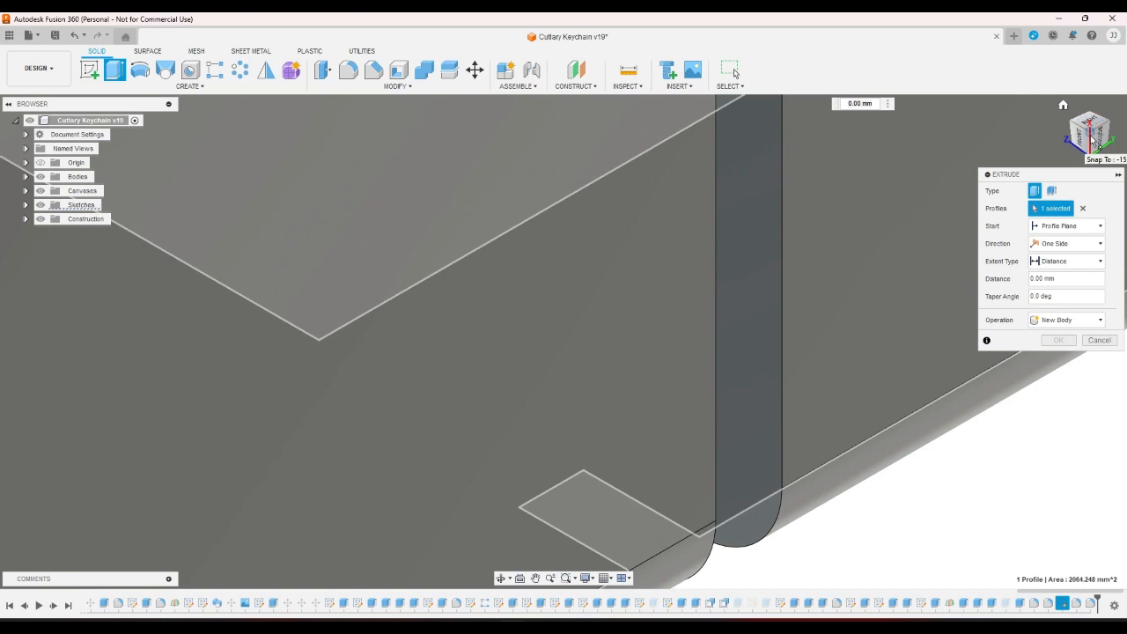
scroll(808, 520, "down", 10)
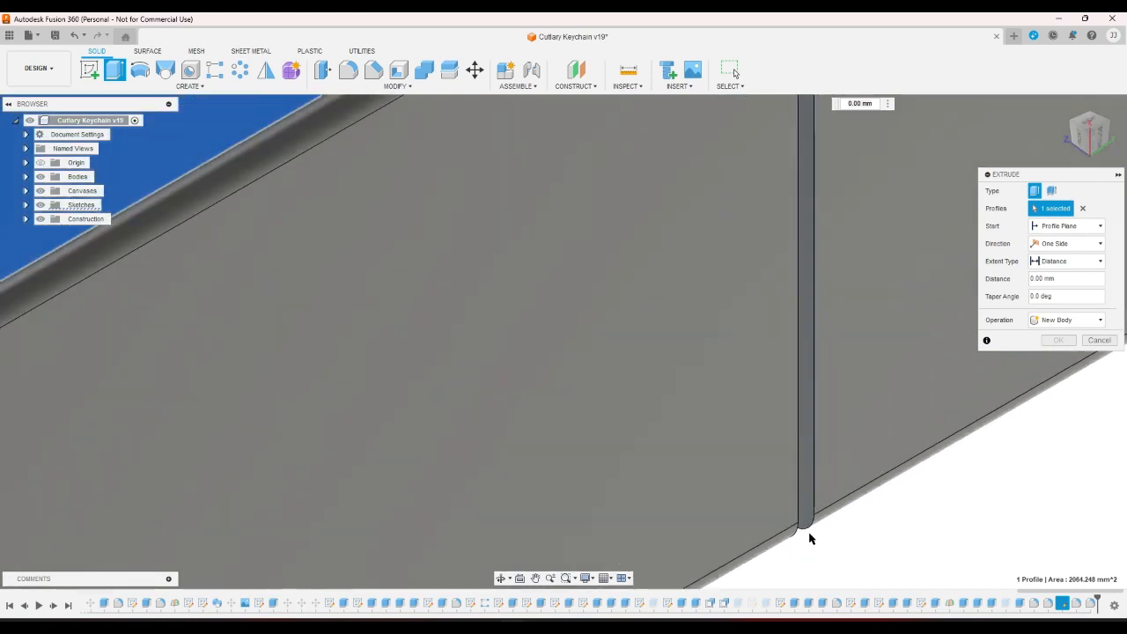
scroll(780, 282, "up", 5)
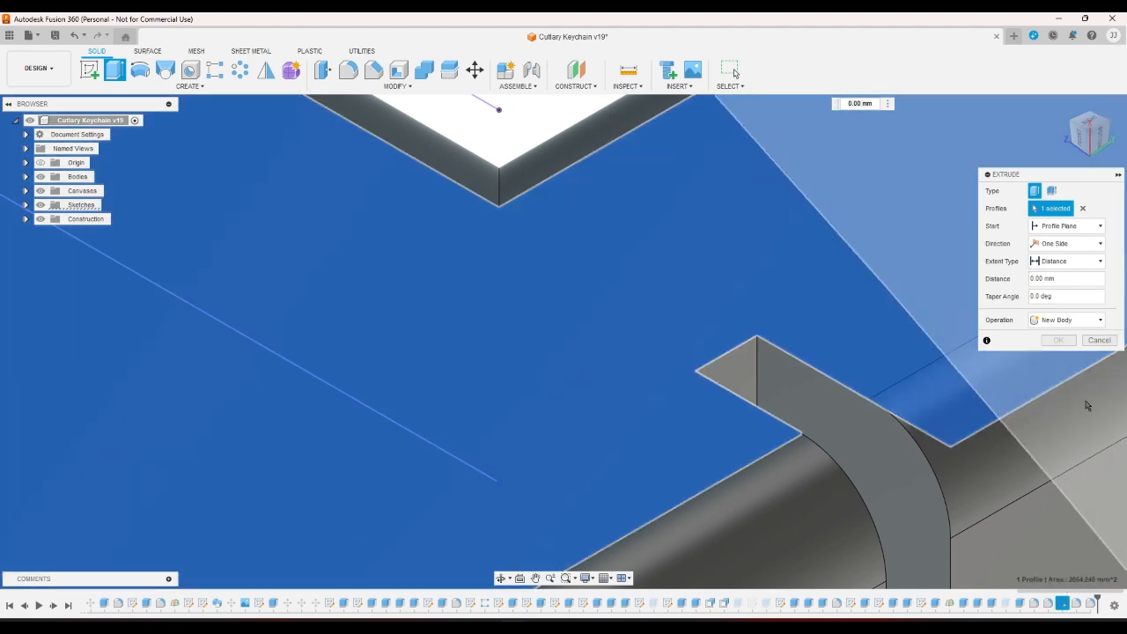
left_click(1098, 341)
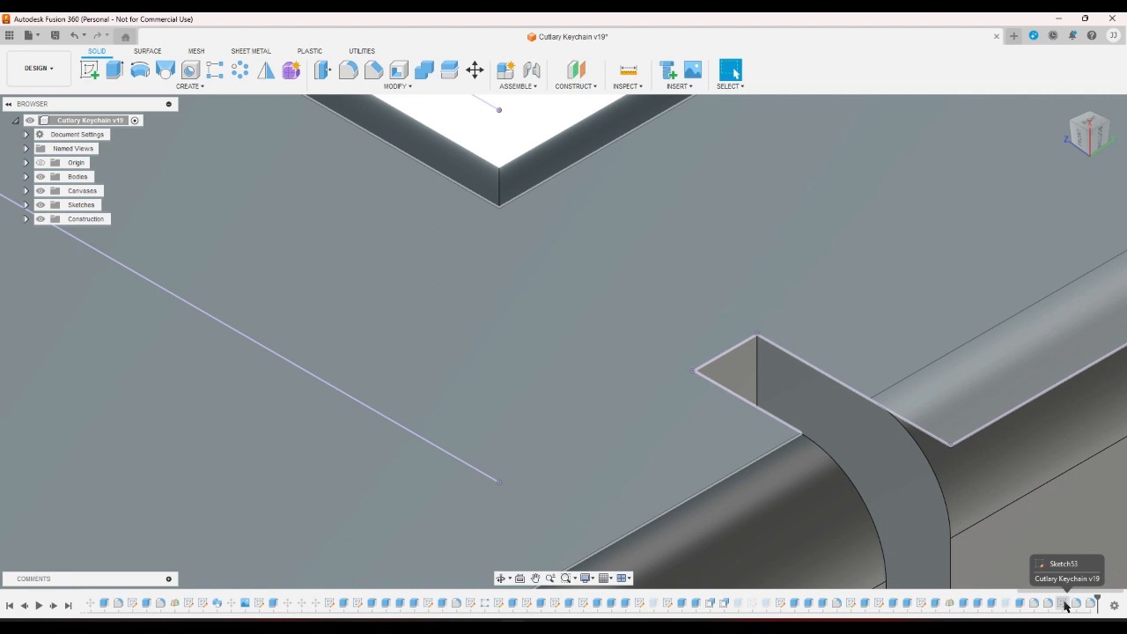
Suppress the earlier sketch feature and extrude the curved notch profile with a To Object extent.
right_click(1063, 604)
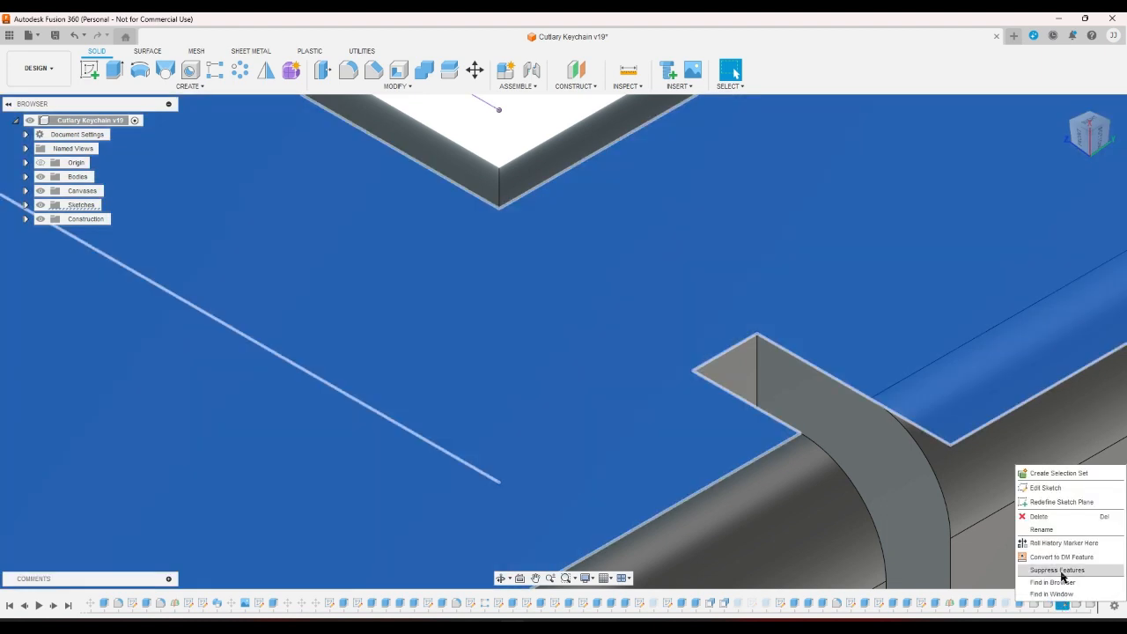
left_click(1061, 570)
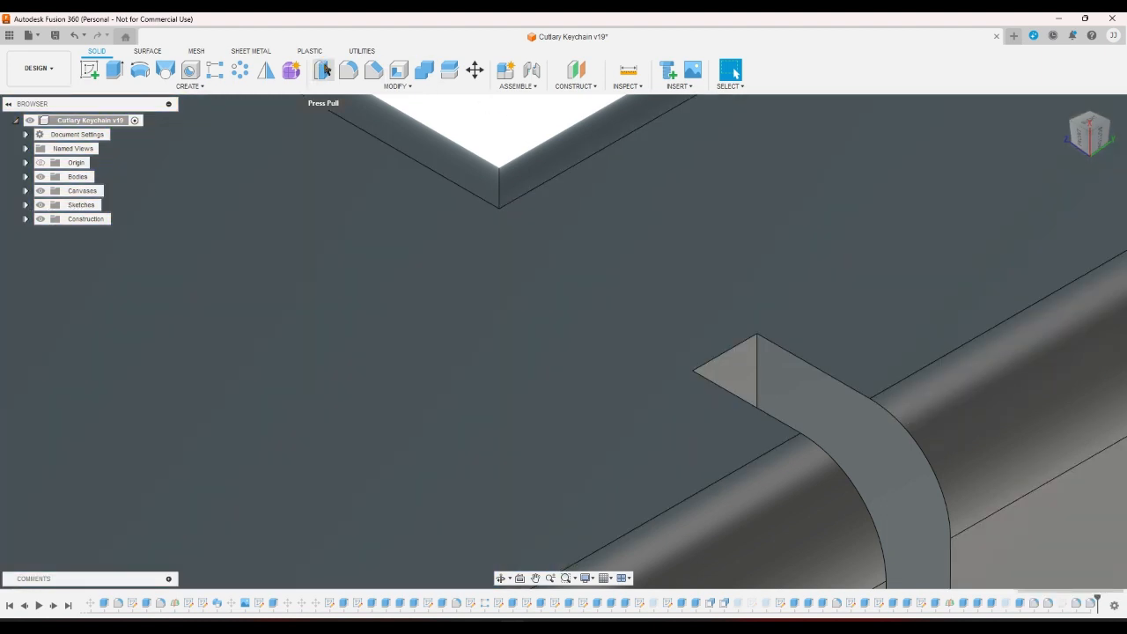
left_click(115, 69)
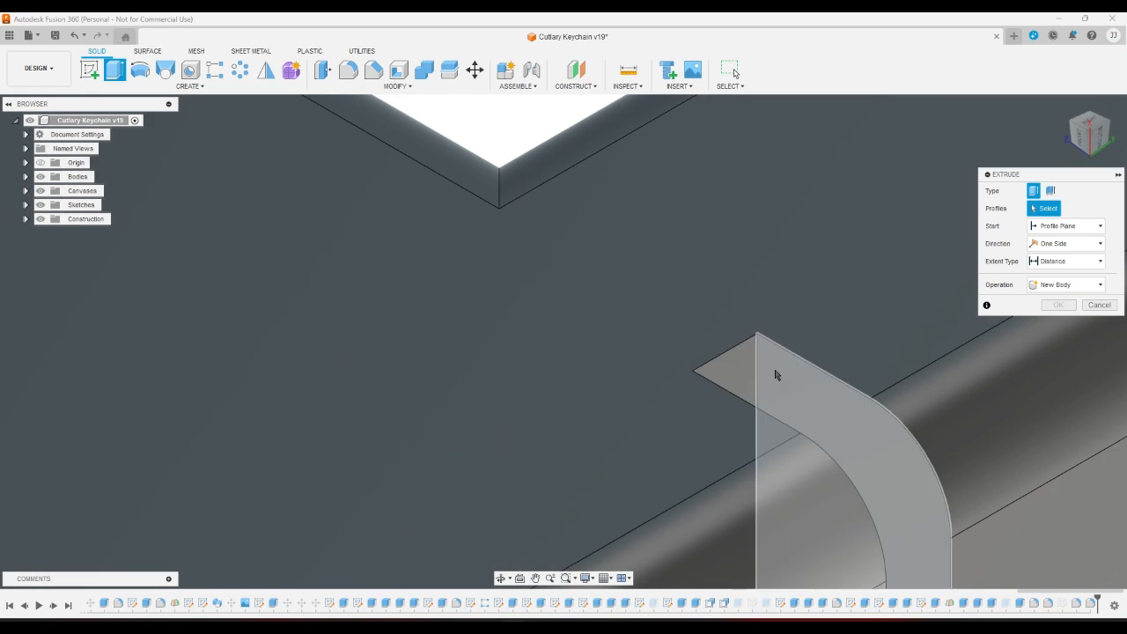
left_click(775, 373)
left_click(1065, 260)
left_click(1052, 278)
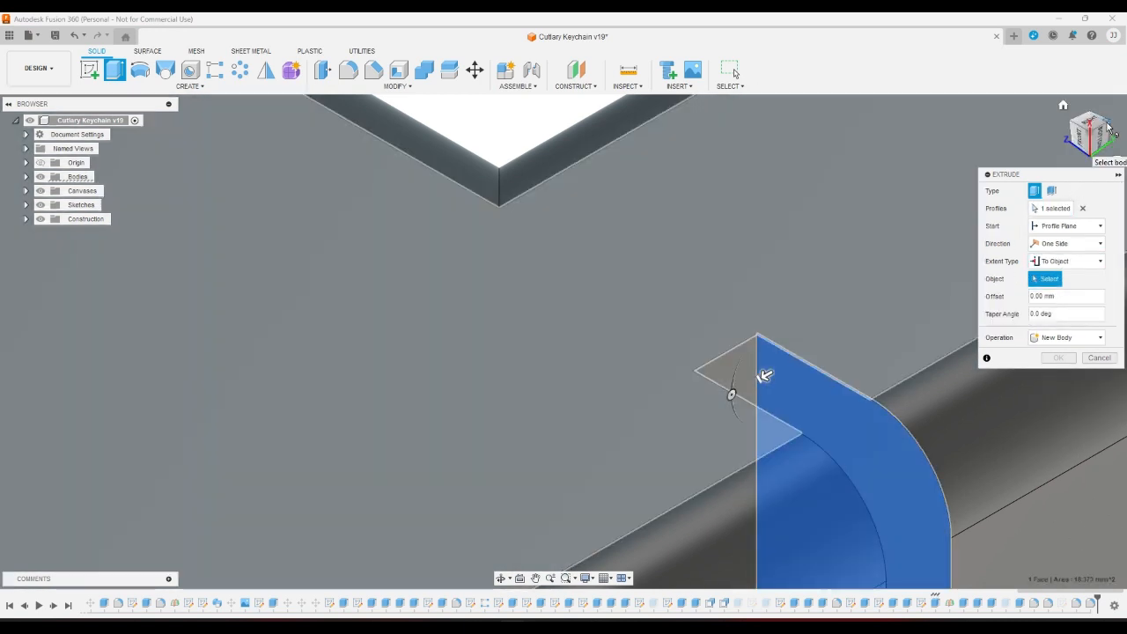
Extrude the notch up to the chosen face and join it to the case.
left_click(1109, 126)
scroll(505, 272, "down", 7)
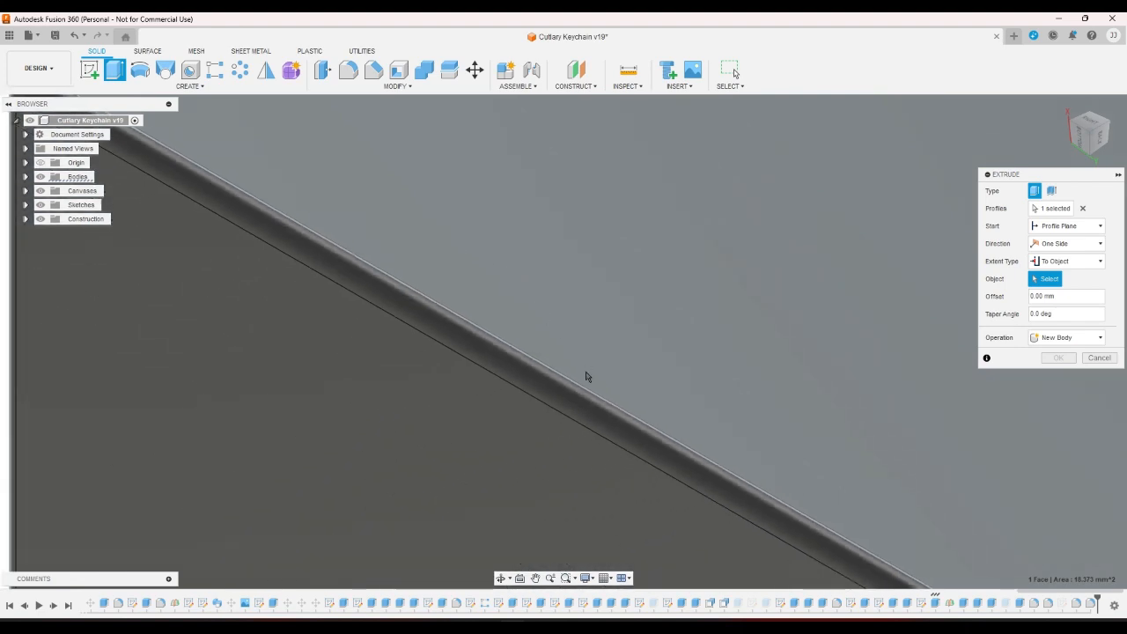
scroll(585, 376, "down", 4)
scroll(607, 401, "up", 6)
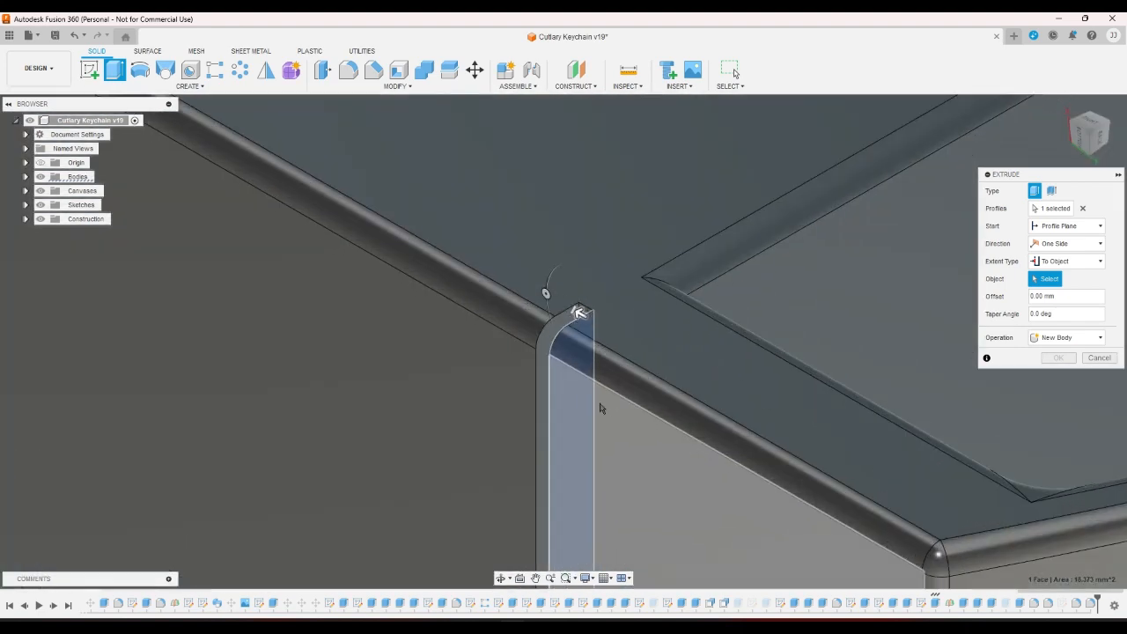
scroll(532, 293, "up", 3)
left_click(524, 286)
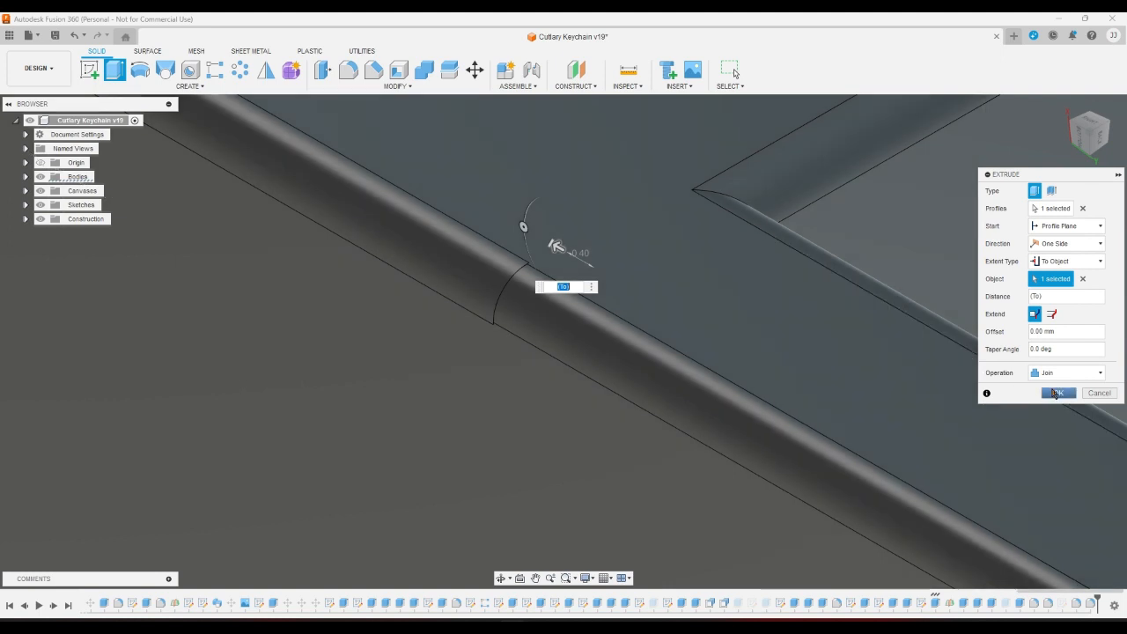
left_click(1058, 393)
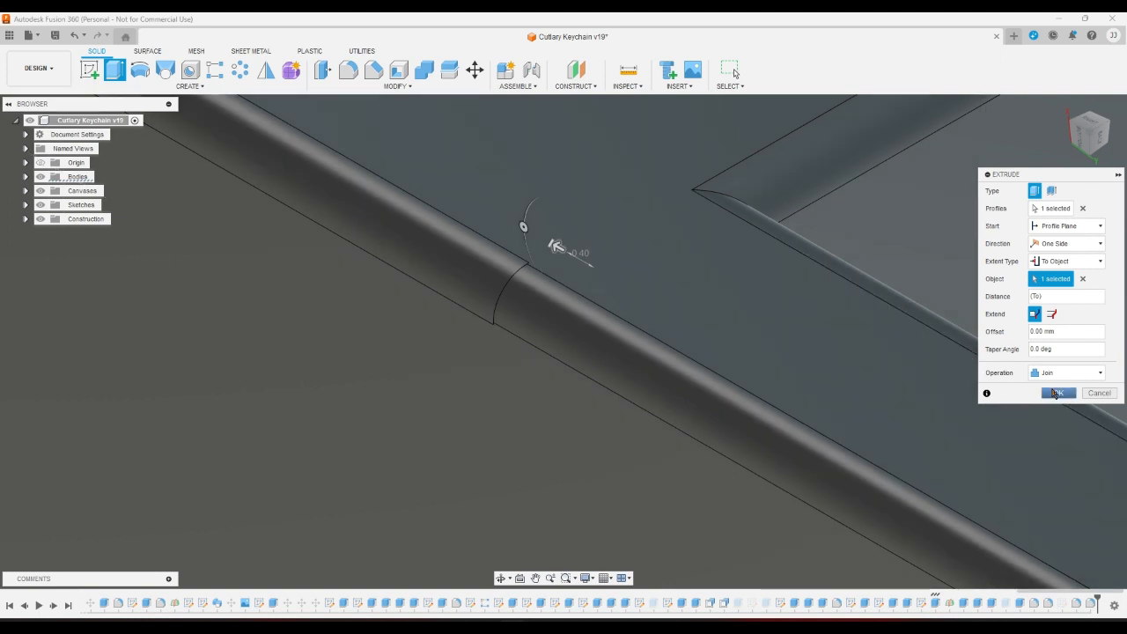
scroll(808, 430, "down", 5)
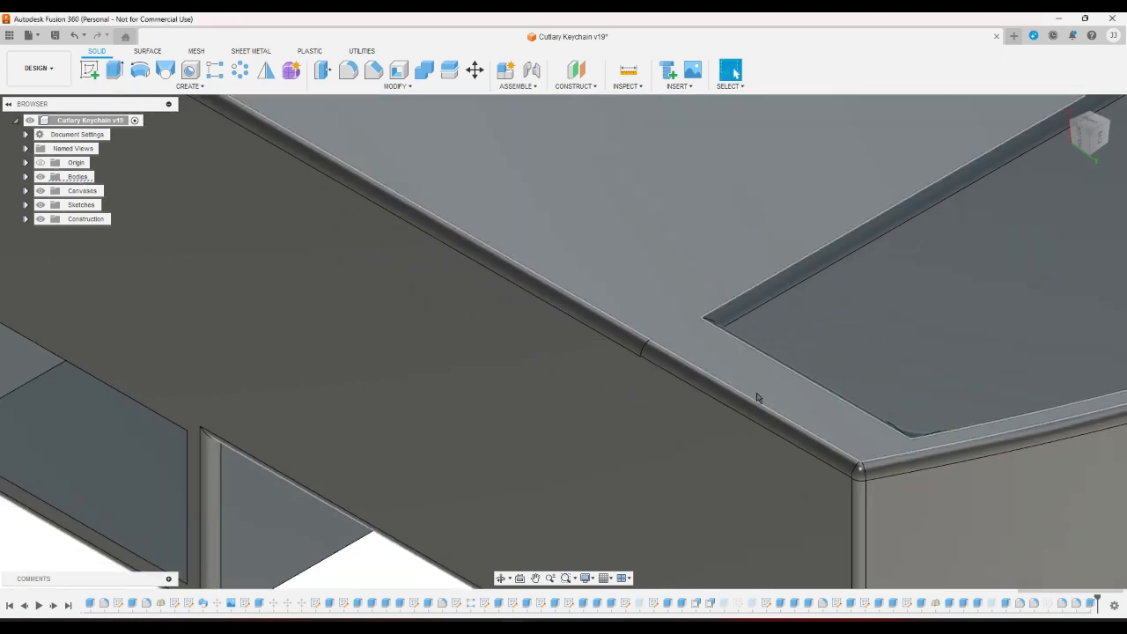
Check the existing fillets by selecting the small fillet face, Fillet41 and Fillet39.
scroll(633, 355, "up", 10)
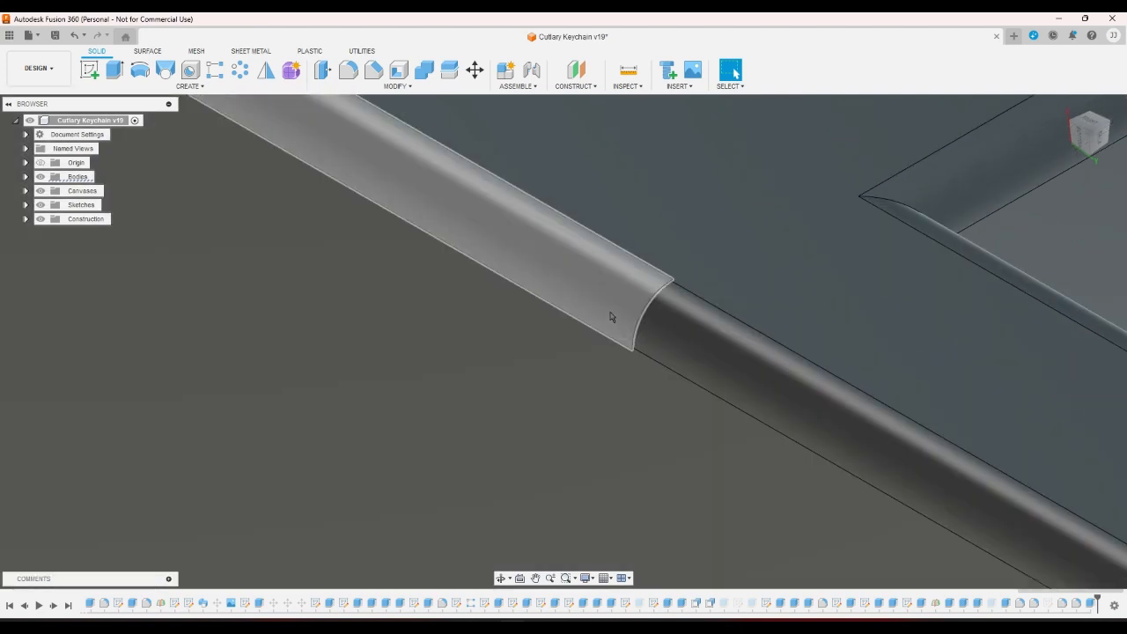
left_click(610, 317)
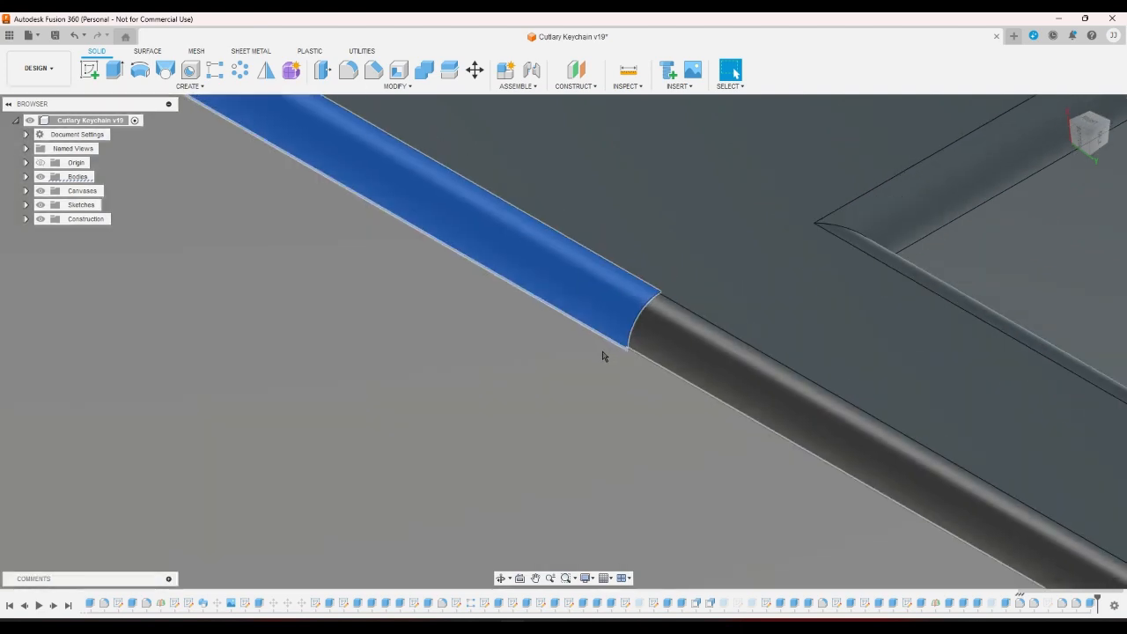
scroll(604, 352, "down", 10)
scroll(560, 440, "down", 4)
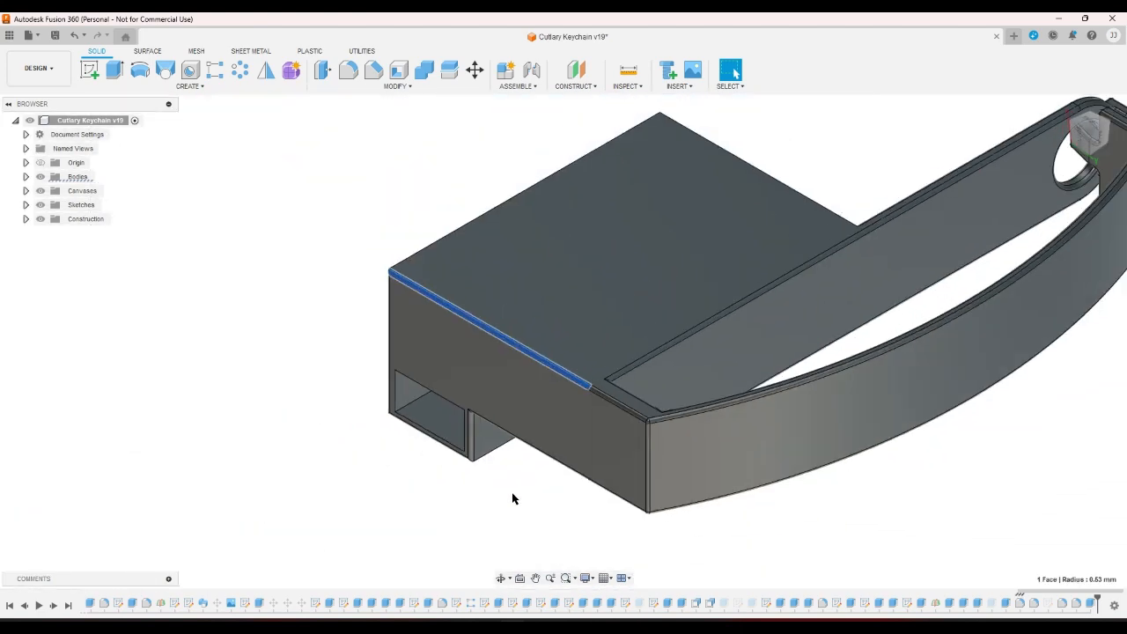
left_click(514, 499)
left_click(1062, 605)
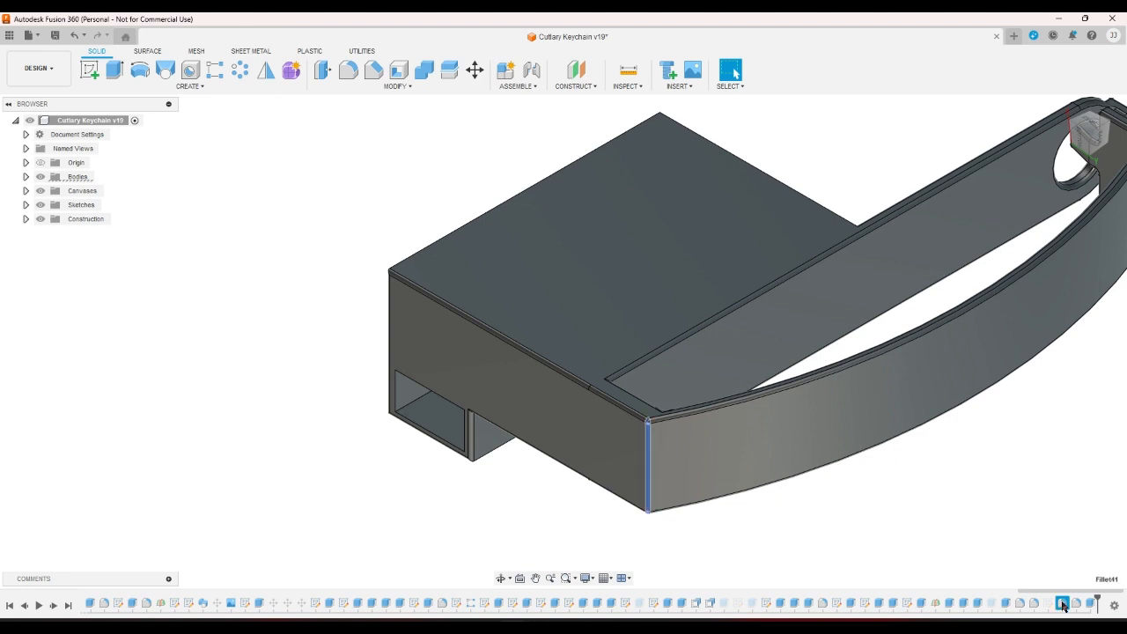
left_click(1028, 545)
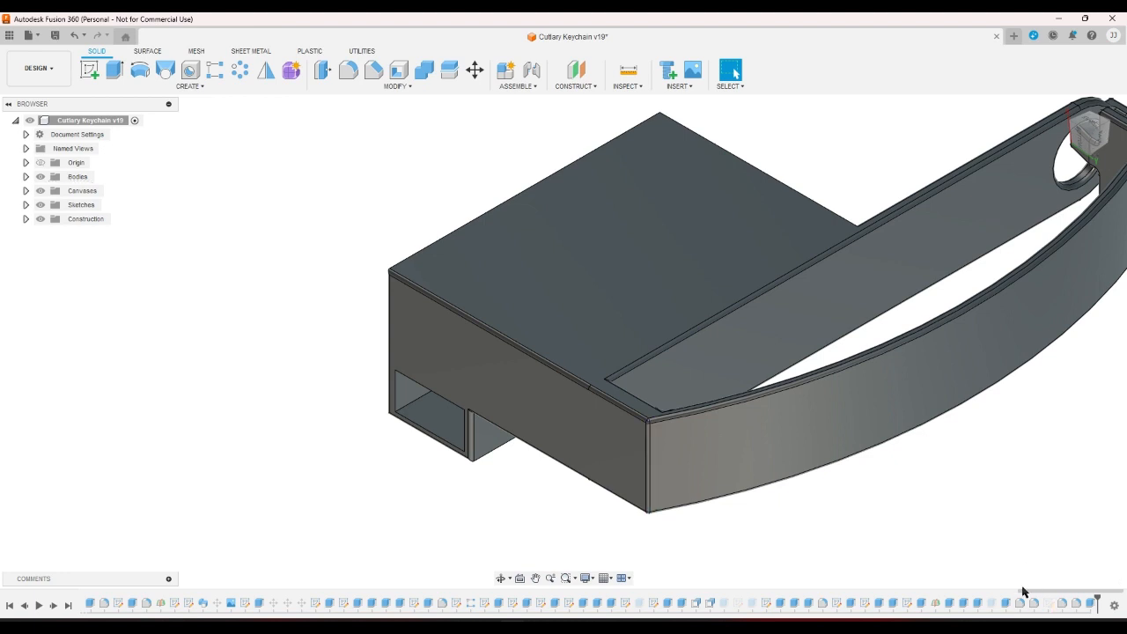
left_click(1019, 603)
Reopen Fillet39 and recommit it with its 0.53 mm radius.
double_click(1019, 603)
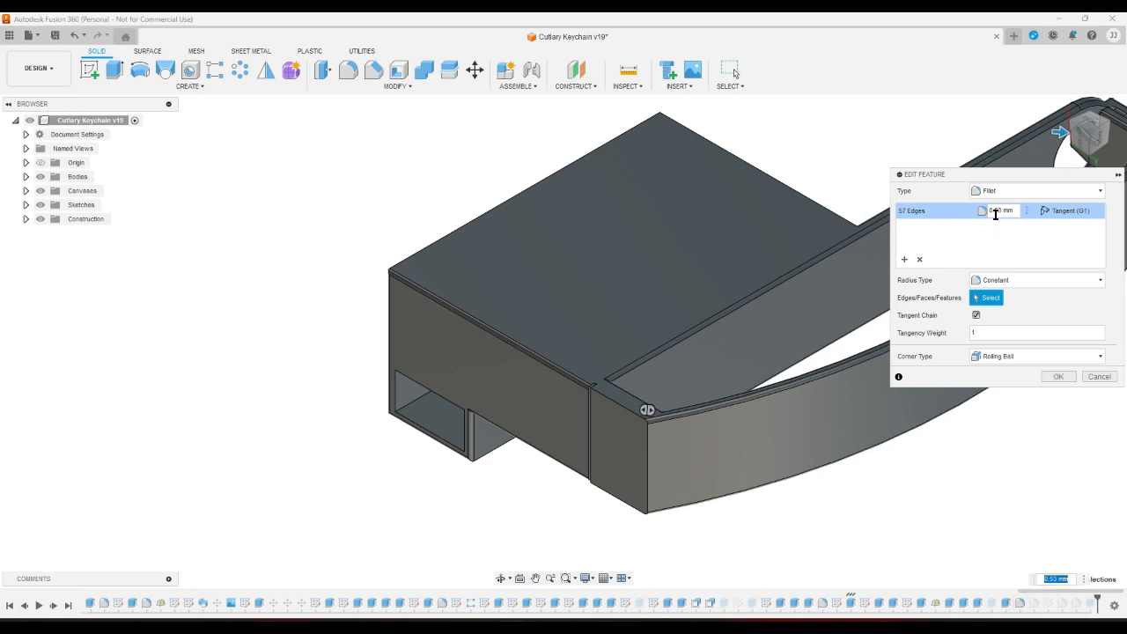
left_click(1000, 213)
key("Return")
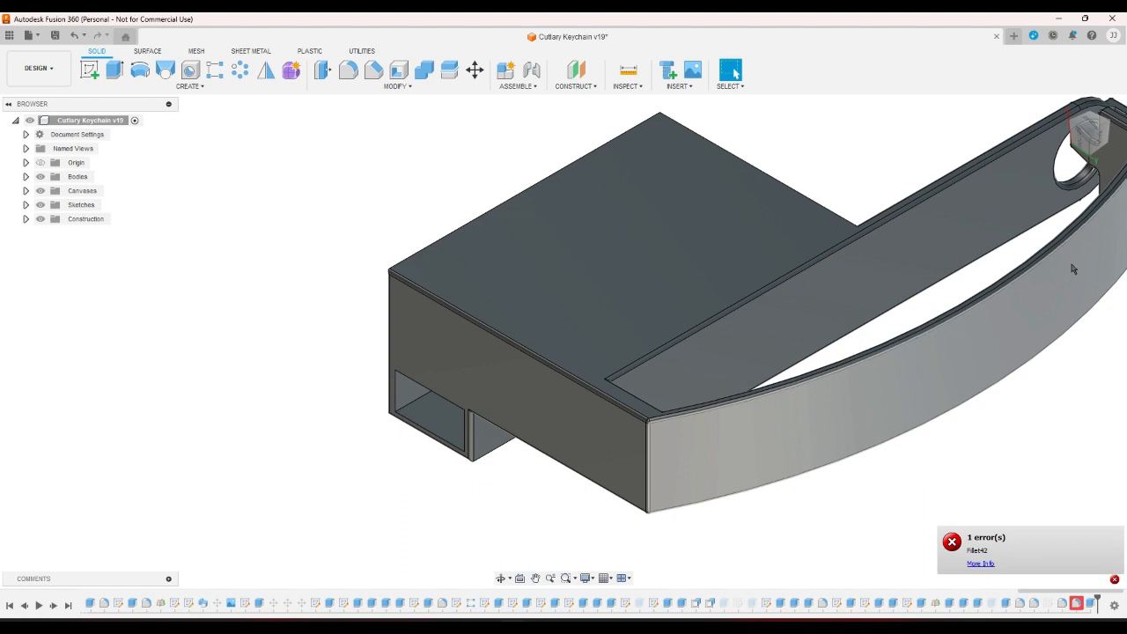
Reopen the failed Fillet42, try radii 0 and 3 mm, then cancel after the error.
double_click(1077, 603)
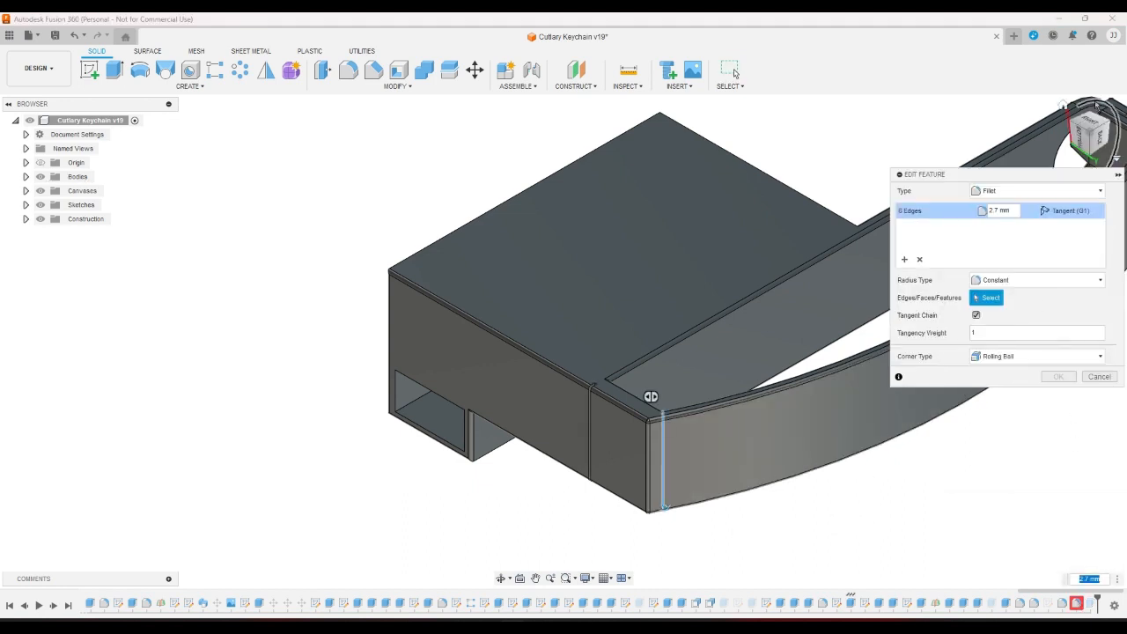
left_click(1066, 110)
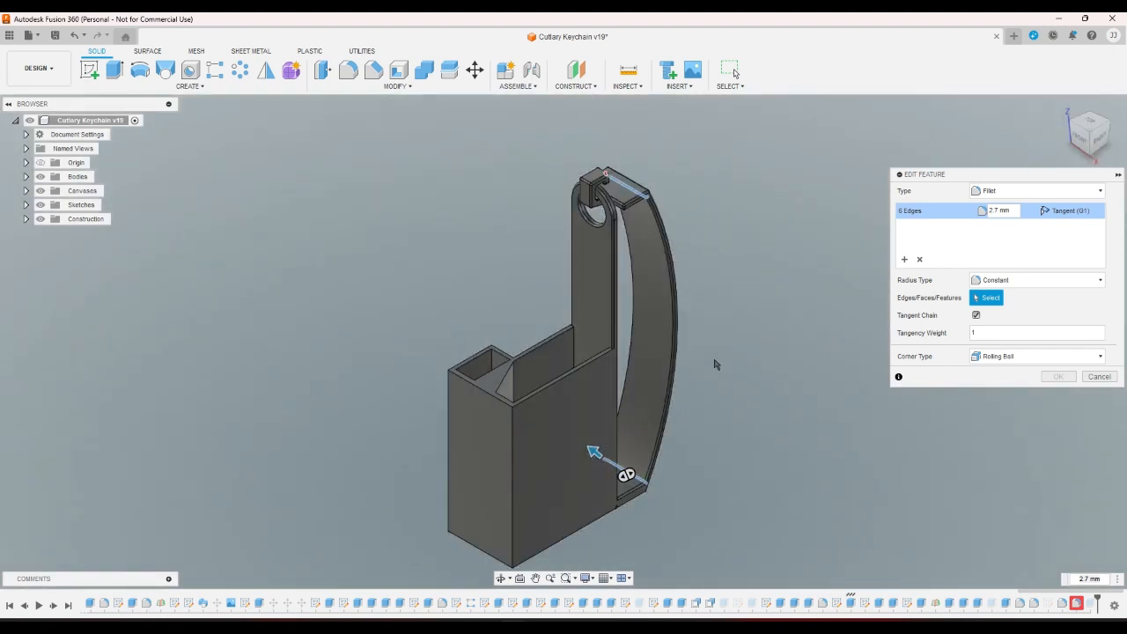
double_click(1005, 209)
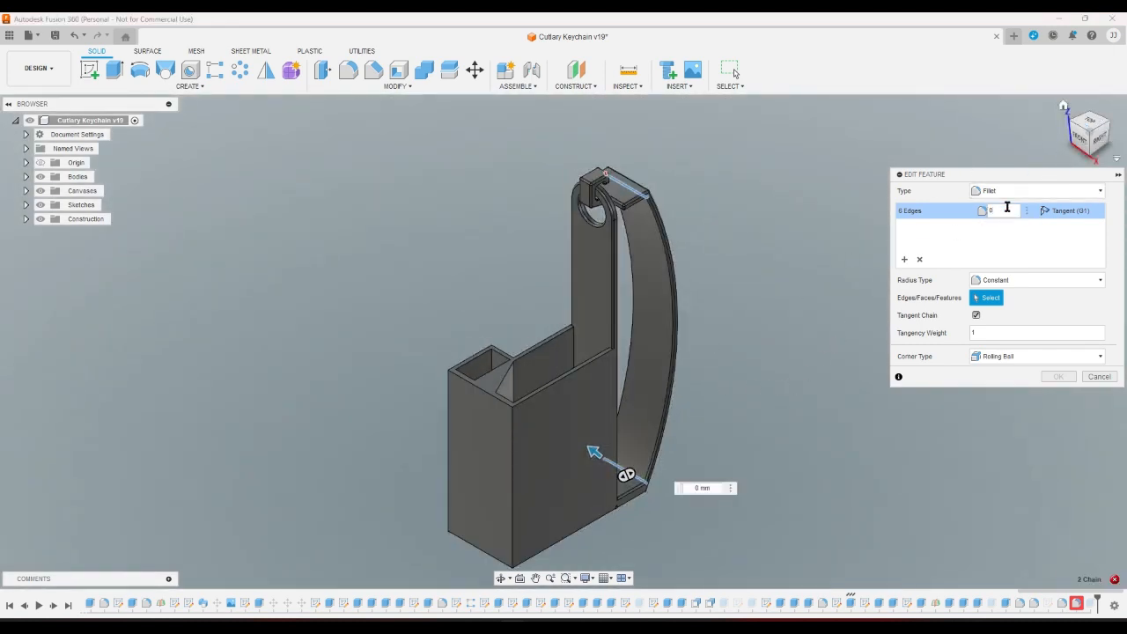
left_click(1066, 127)
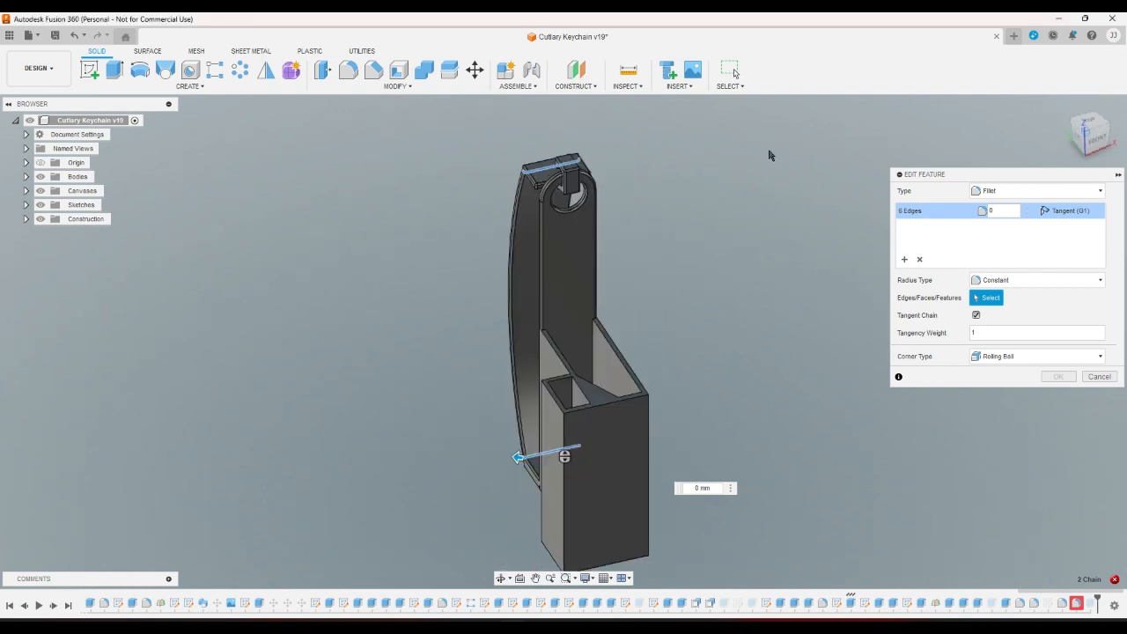
scroll(518, 146, "up", 3)
scroll(515, 146, "down", 5)
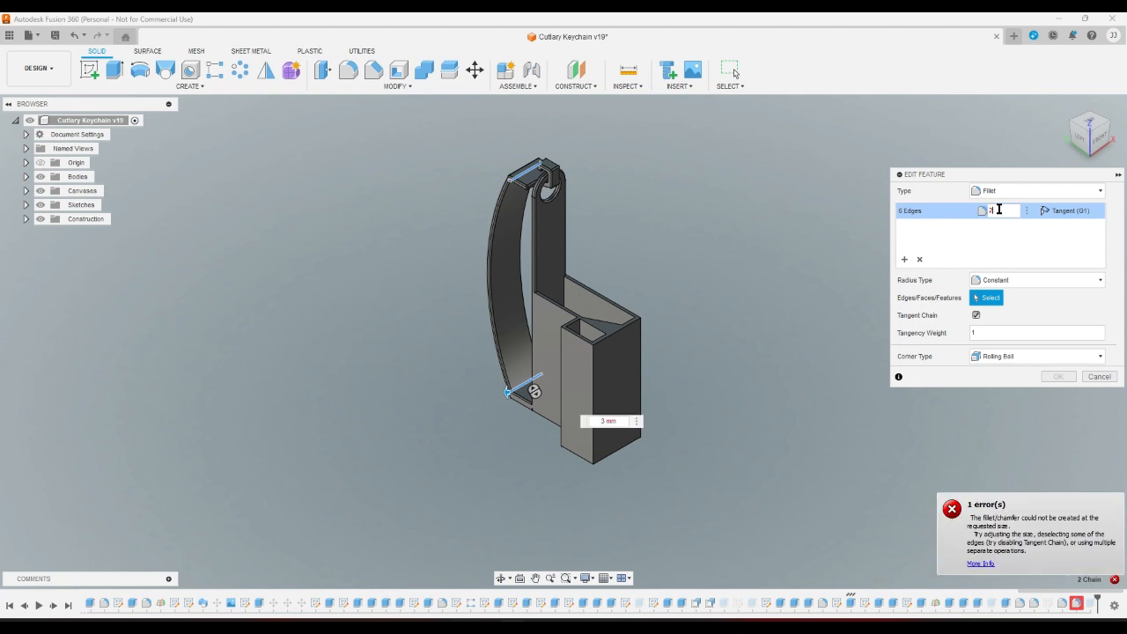
key("Escape")
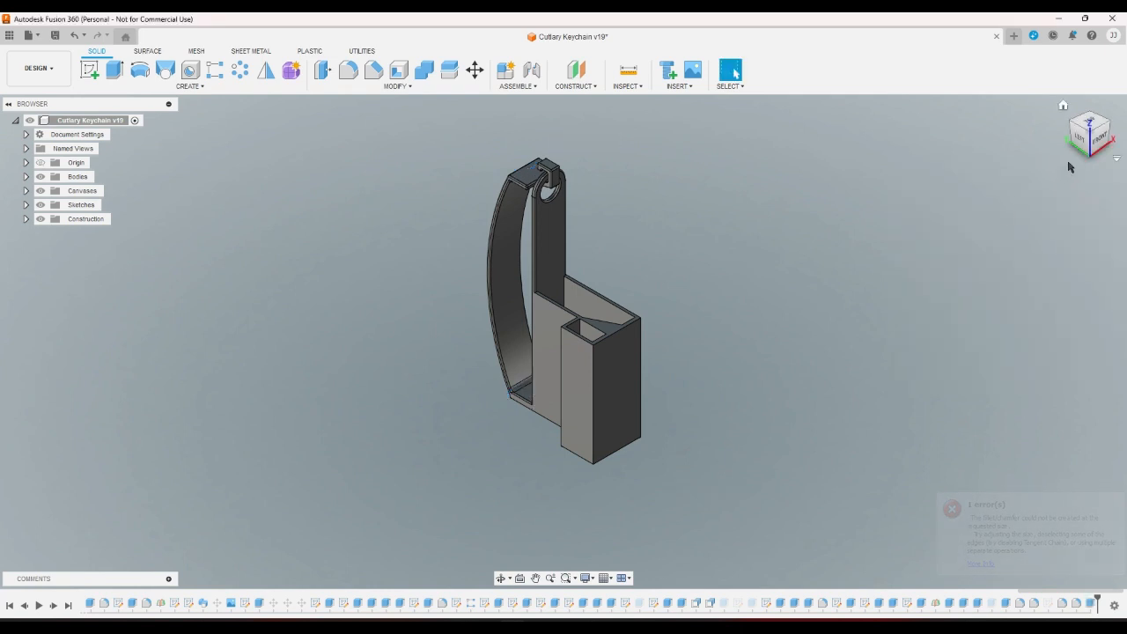
Start a new fillet on the first three vertical divider edges.
left_click(1063, 107)
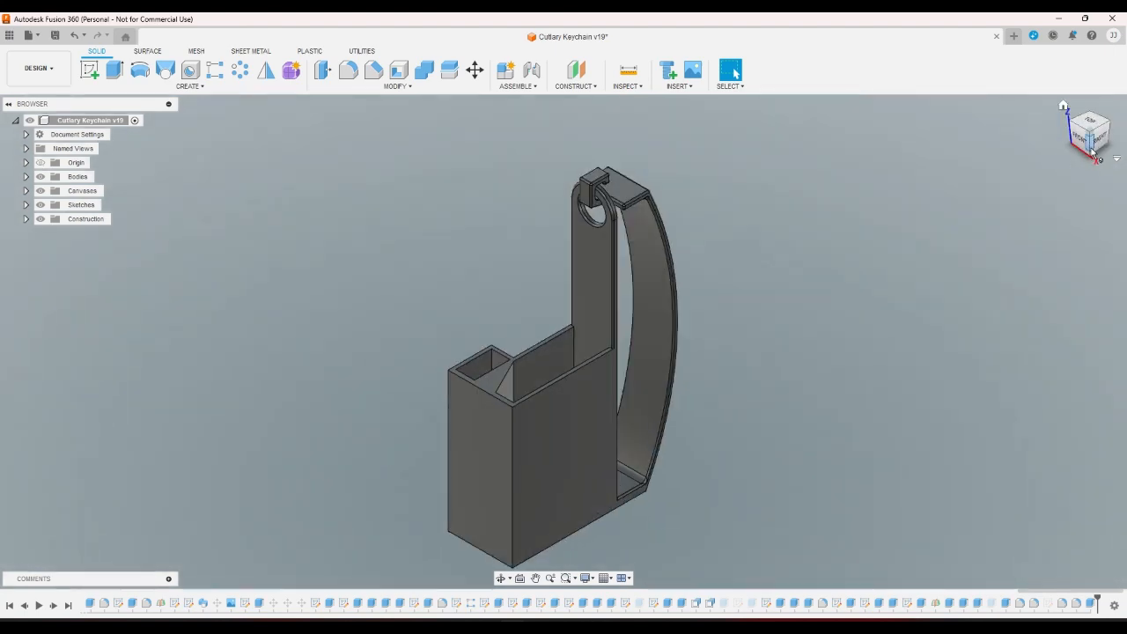
left_click(1097, 145)
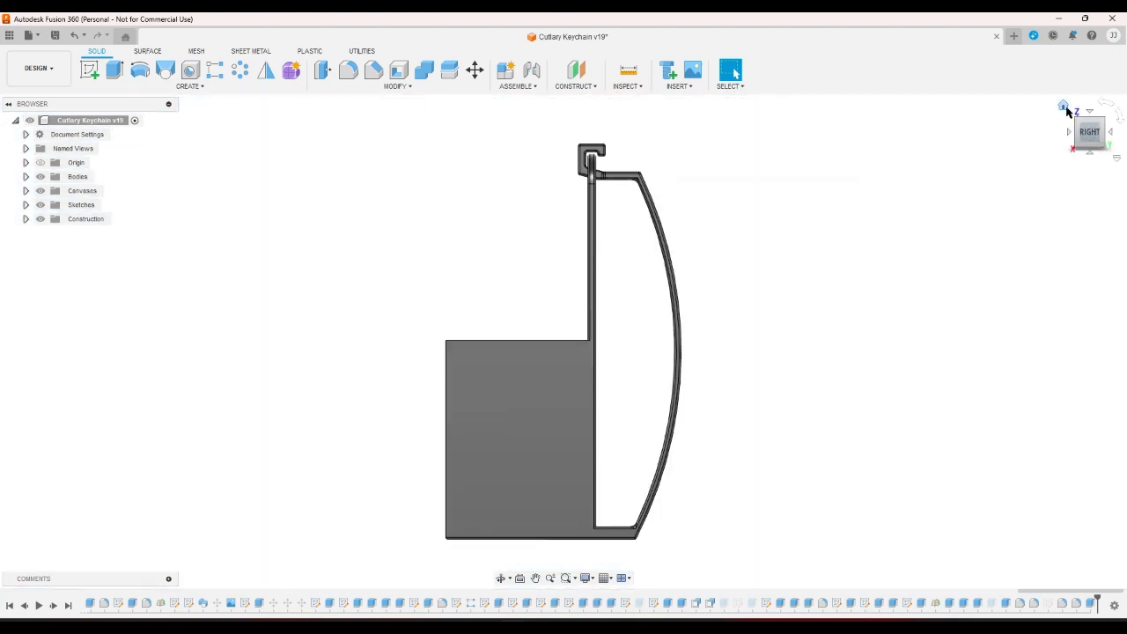
left_click(1063, 108)
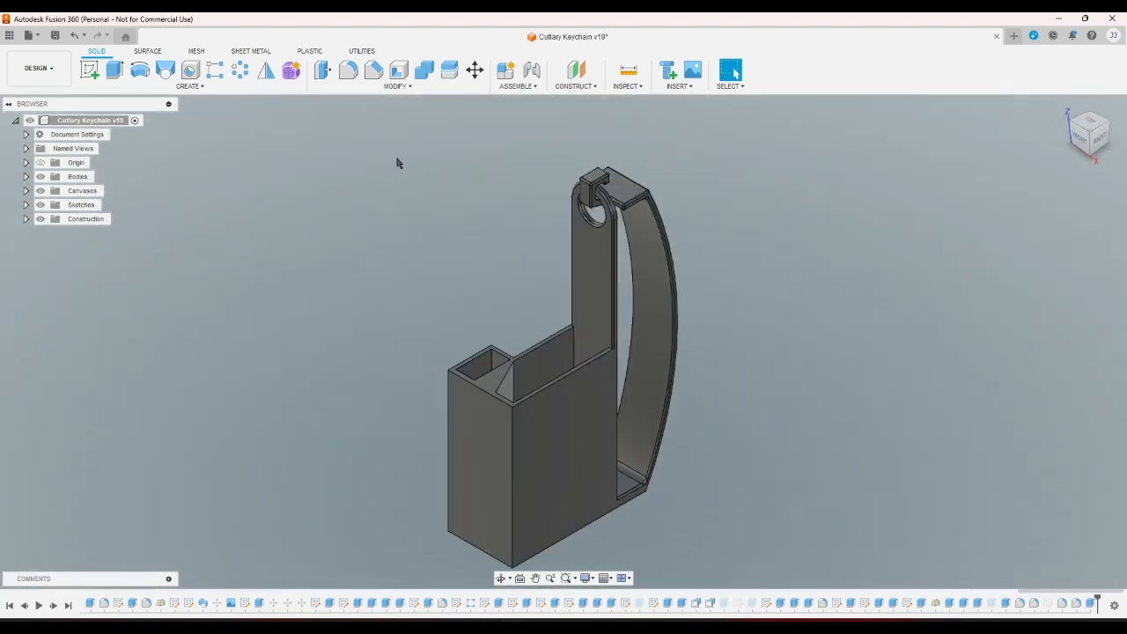
left_click(348, 70)
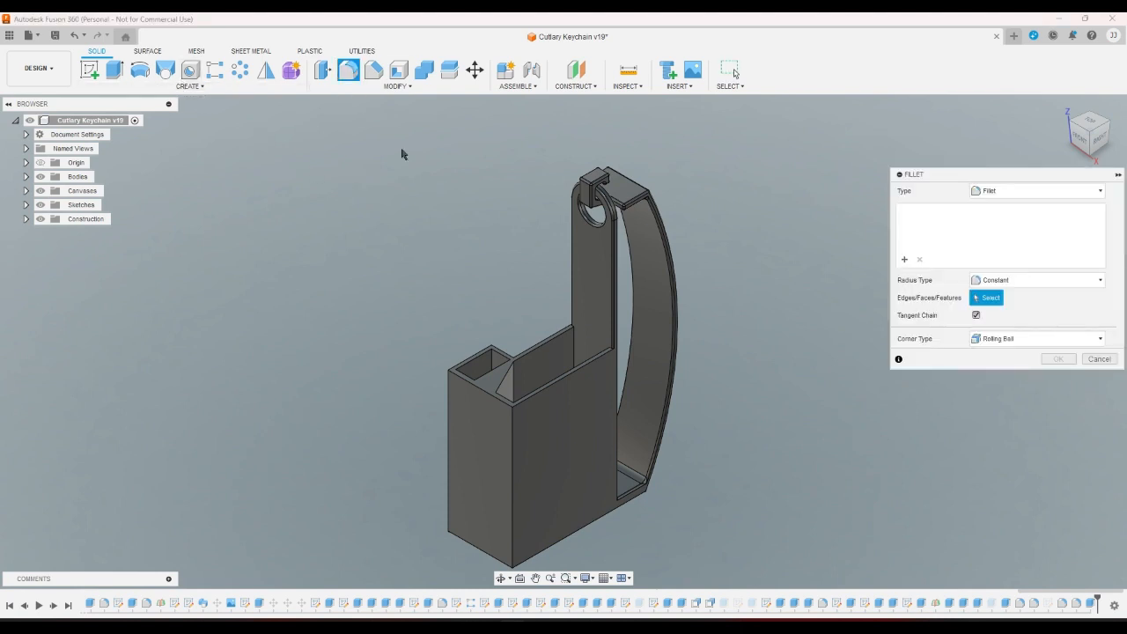
scroll(541, 325, "up", 5)
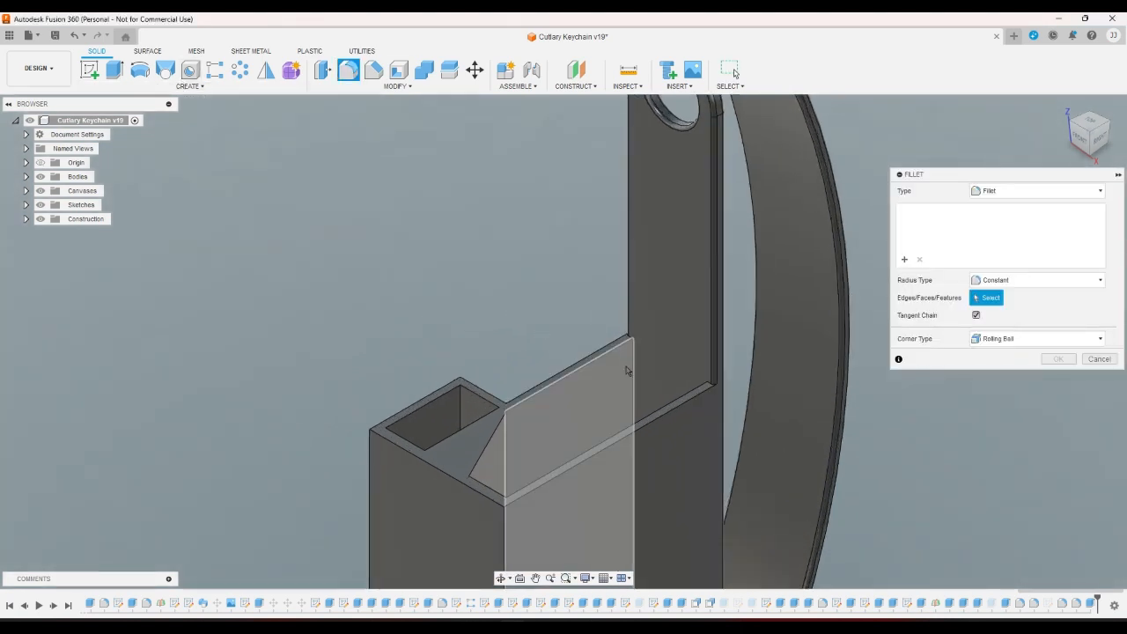
left_click(632, 370)
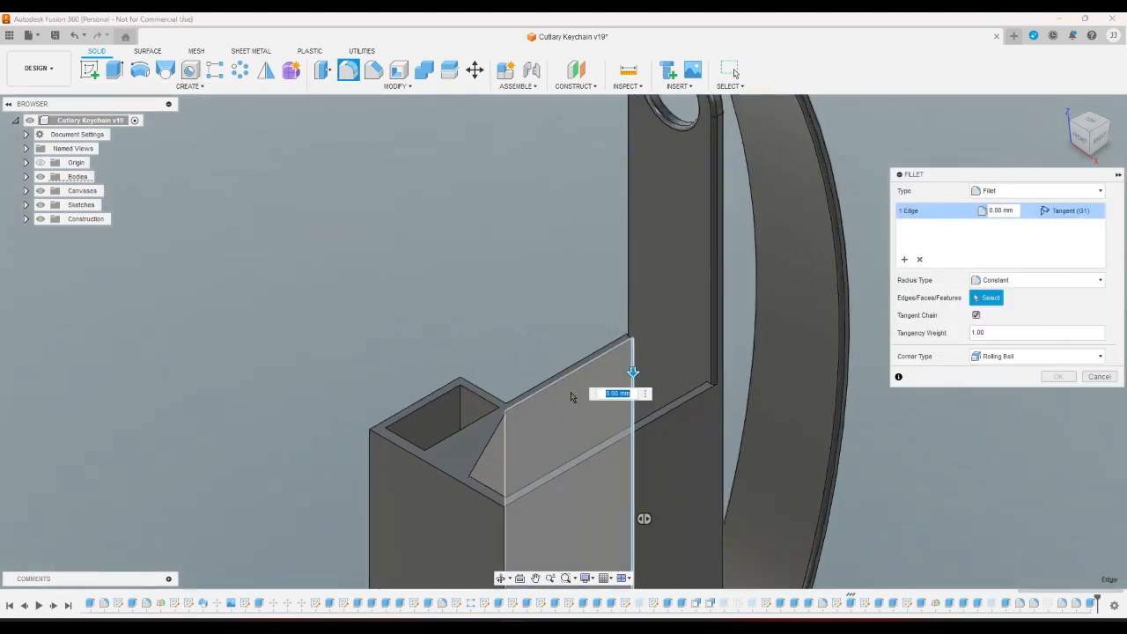
left_click(506, 433)
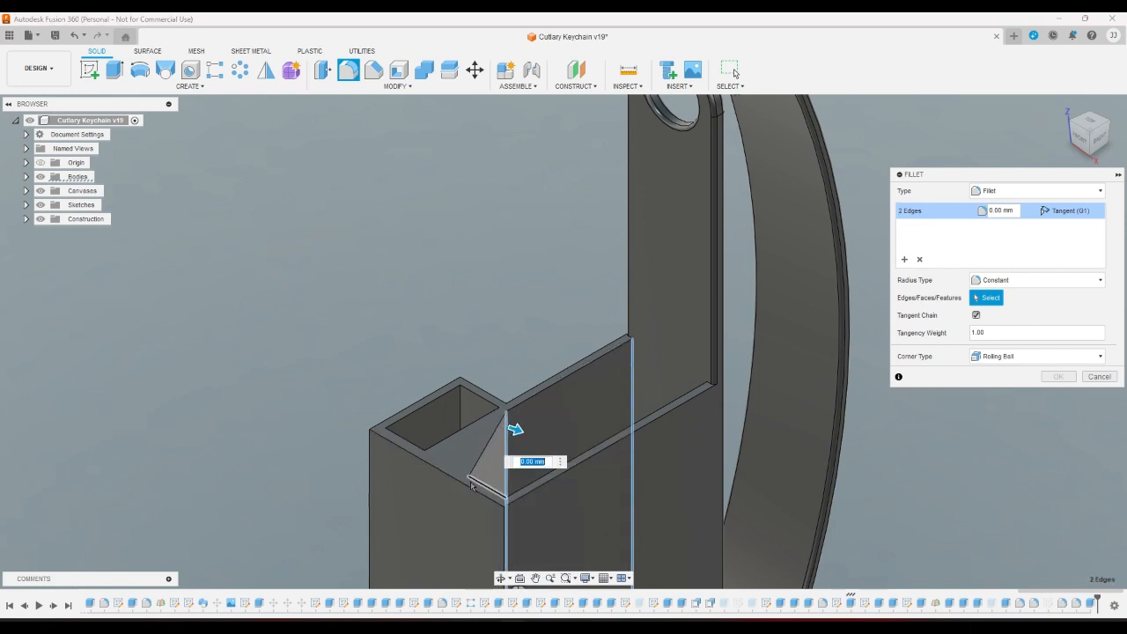
left_click(470, 487)
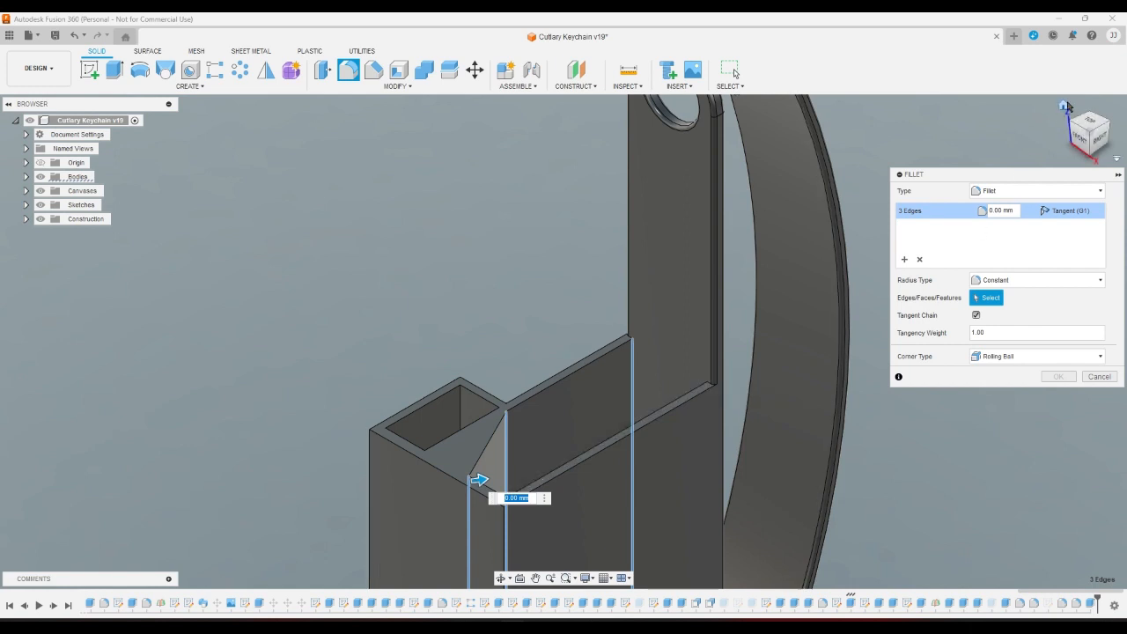
Add the remaining vertical pocket, inner corner and divider edges to the fillet.
left_click(1067, 107)
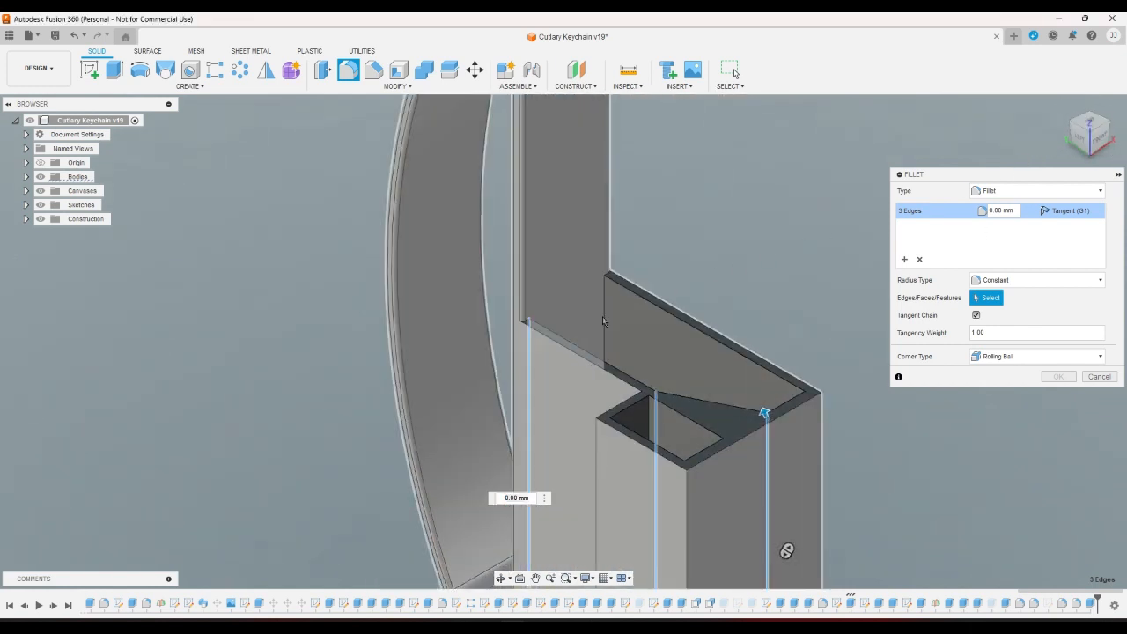
left_click(604, 321)
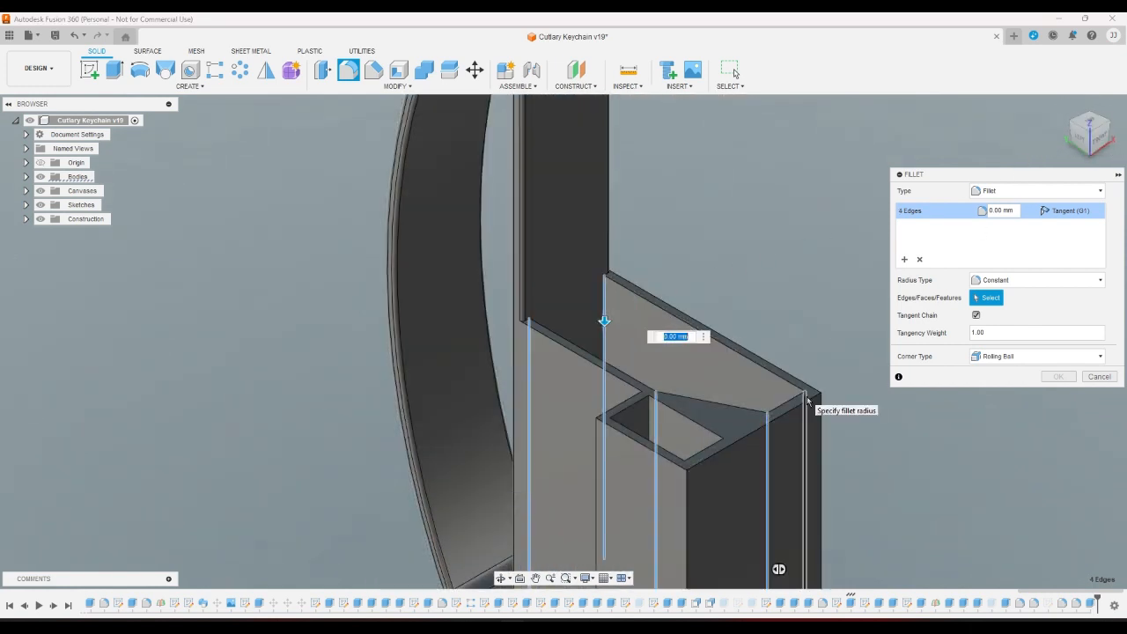
left_click(820, 418)
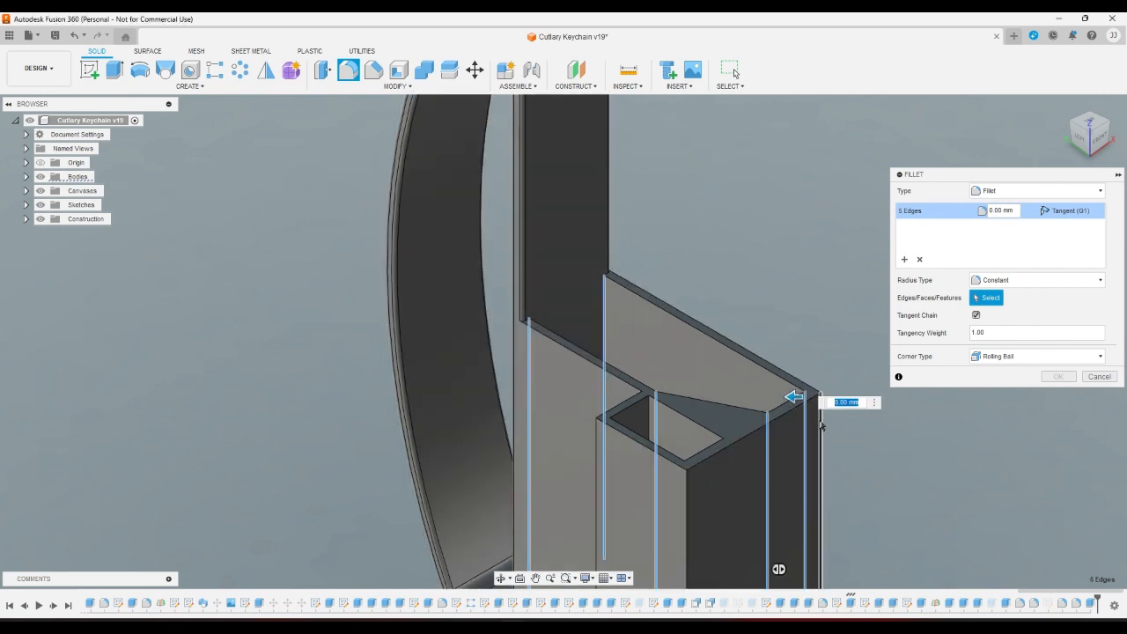
left_click(820, 425)
left_click(687, 514)
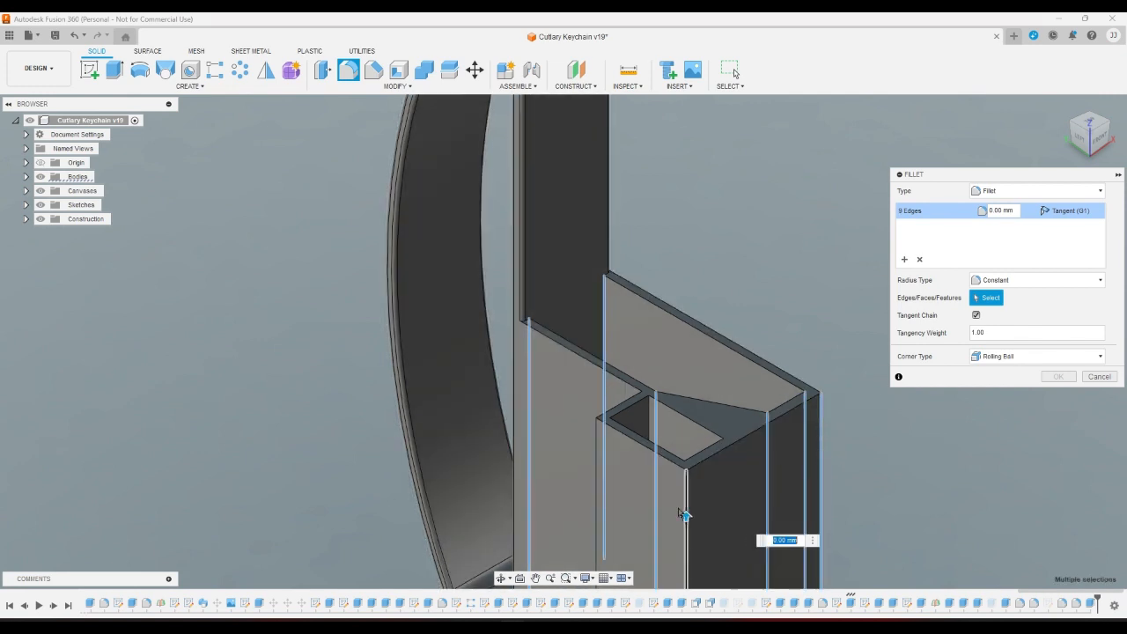
left_click(597, 465)
left_click(649, 415)
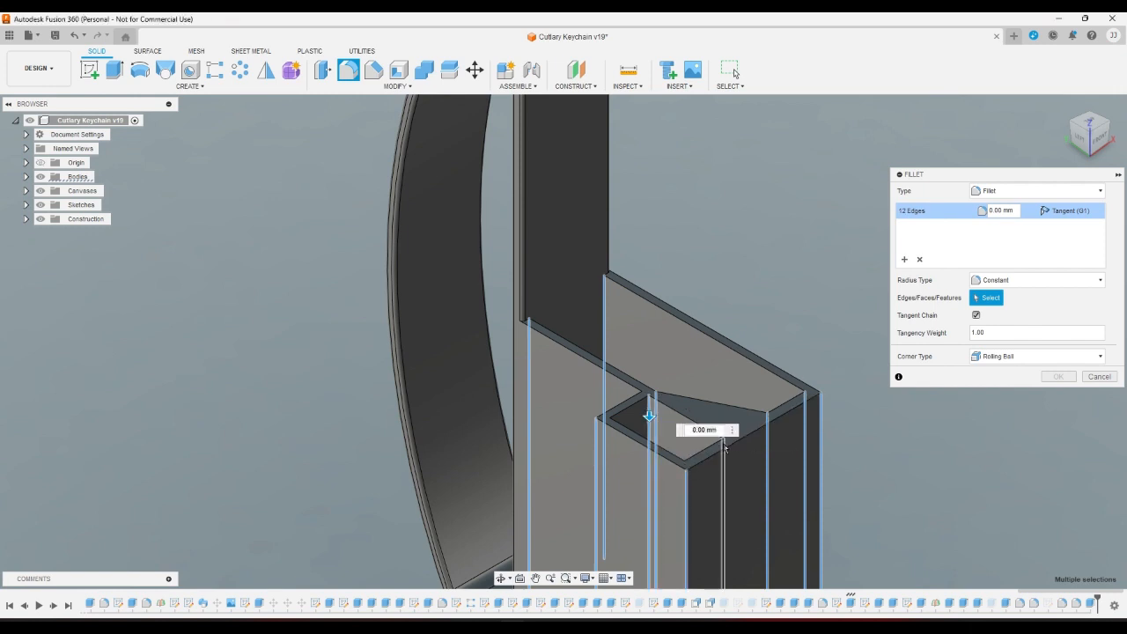
left_click(725, 448)
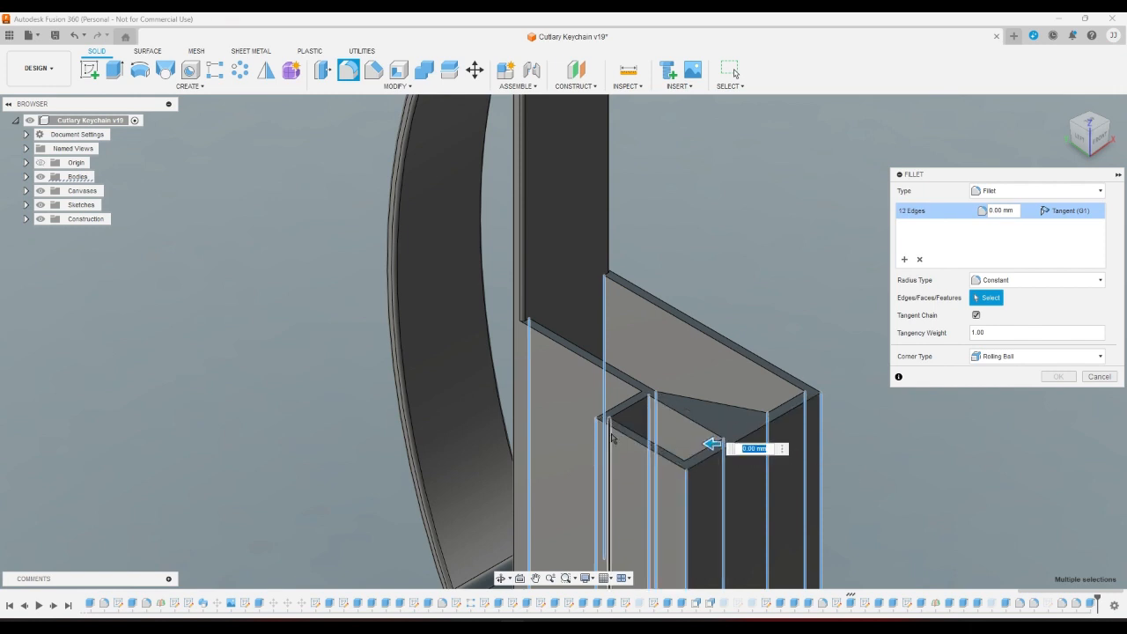
left_click(616, 430)
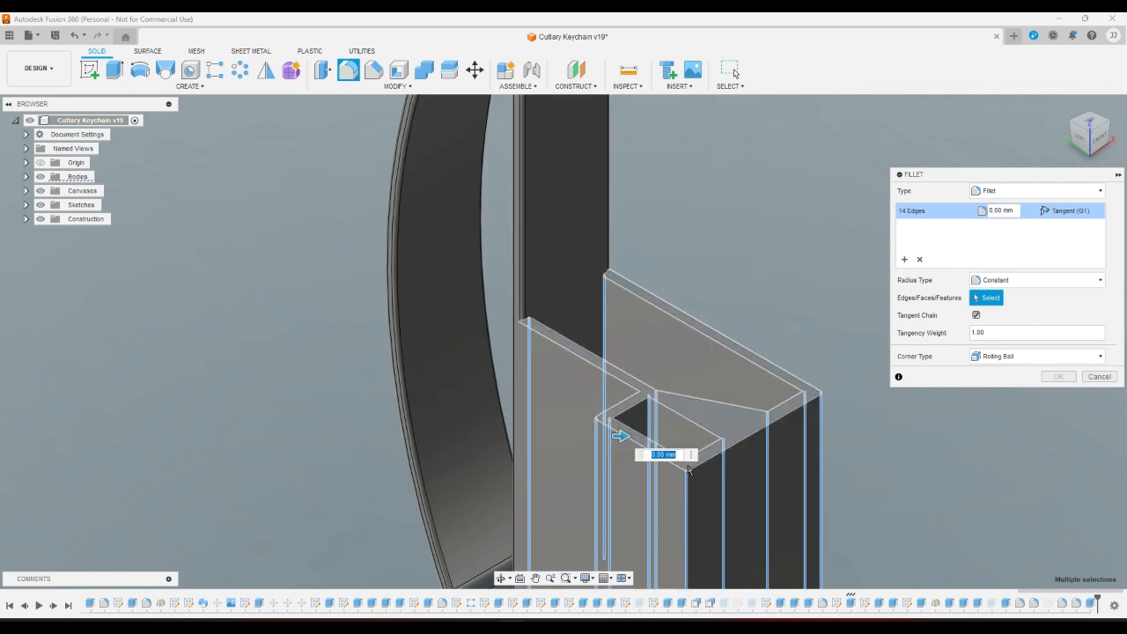
left_click(685, 475)
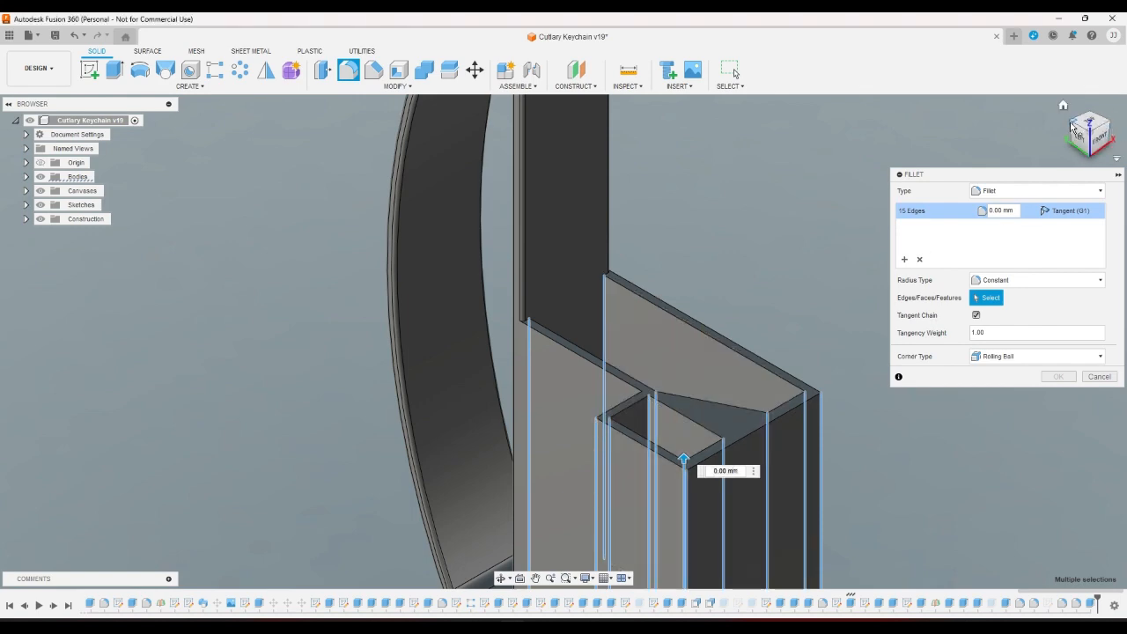
Orbit and zoom through back, left and corner views to check the selected edges.
middle_click_drag(788, 480, 775, 452, "shift")
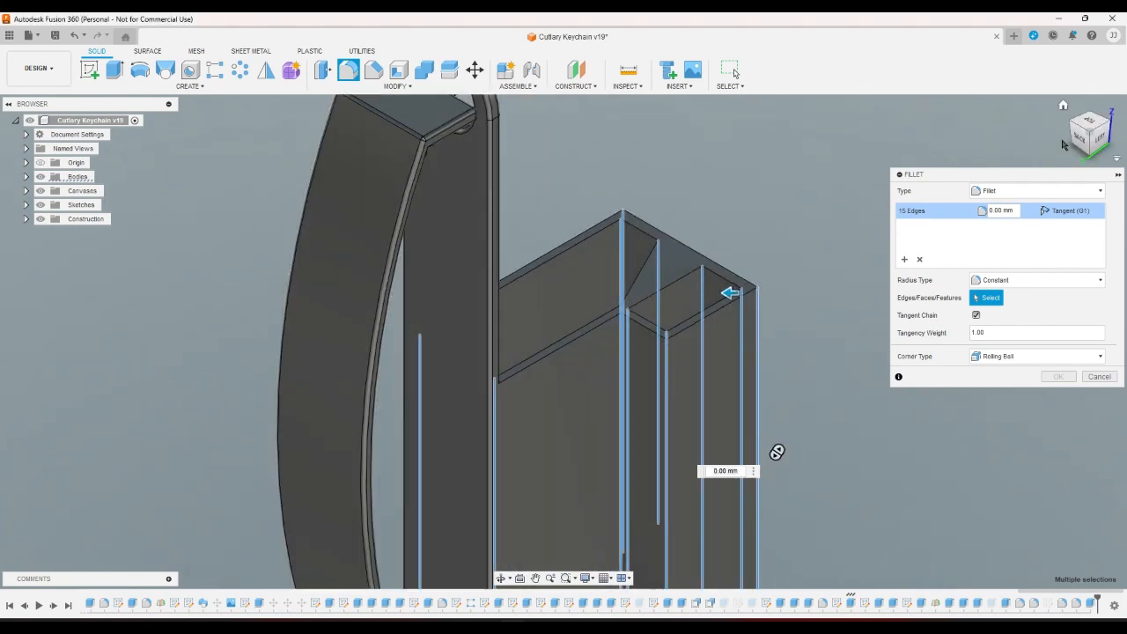
left_click(1088, 157)
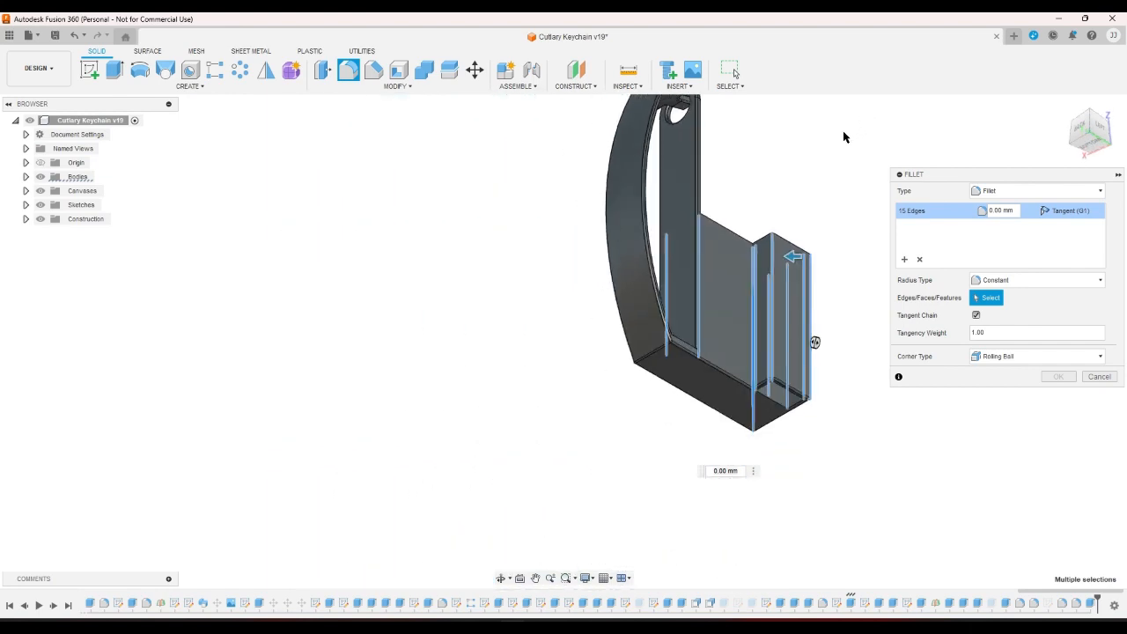
left_click(1083, 119)
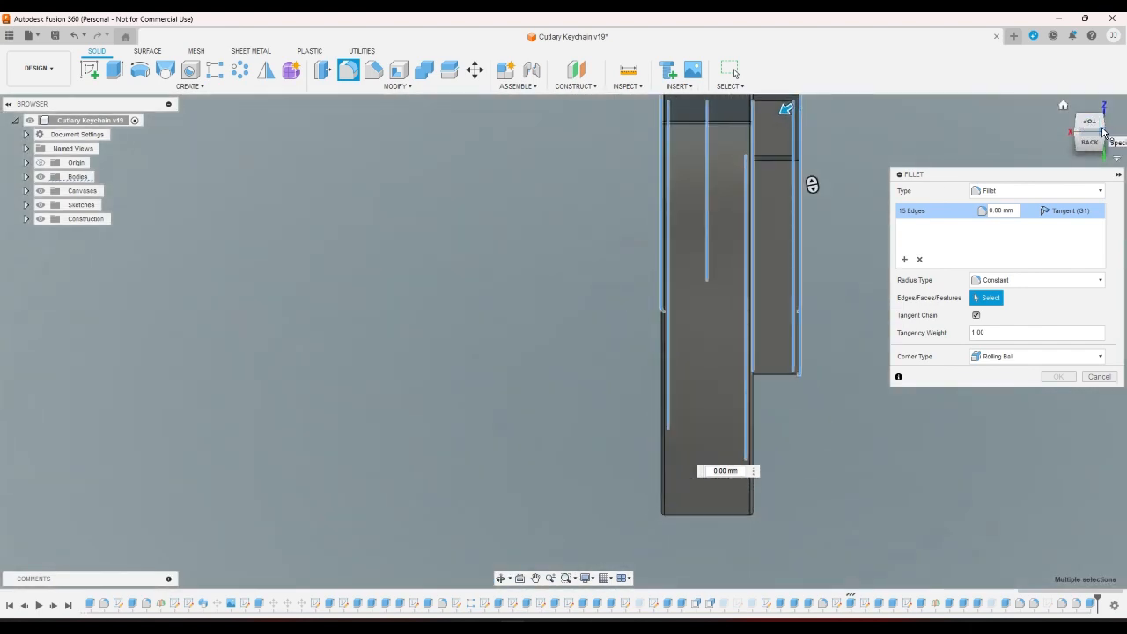
left_click(1102, 134)
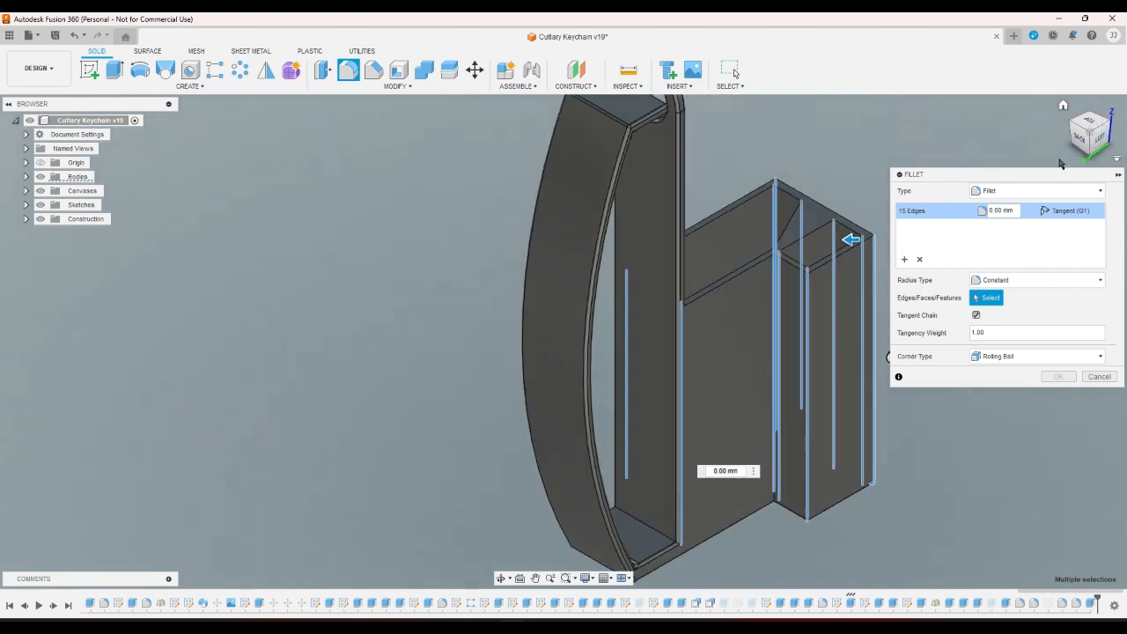
left_click(1099, 132)
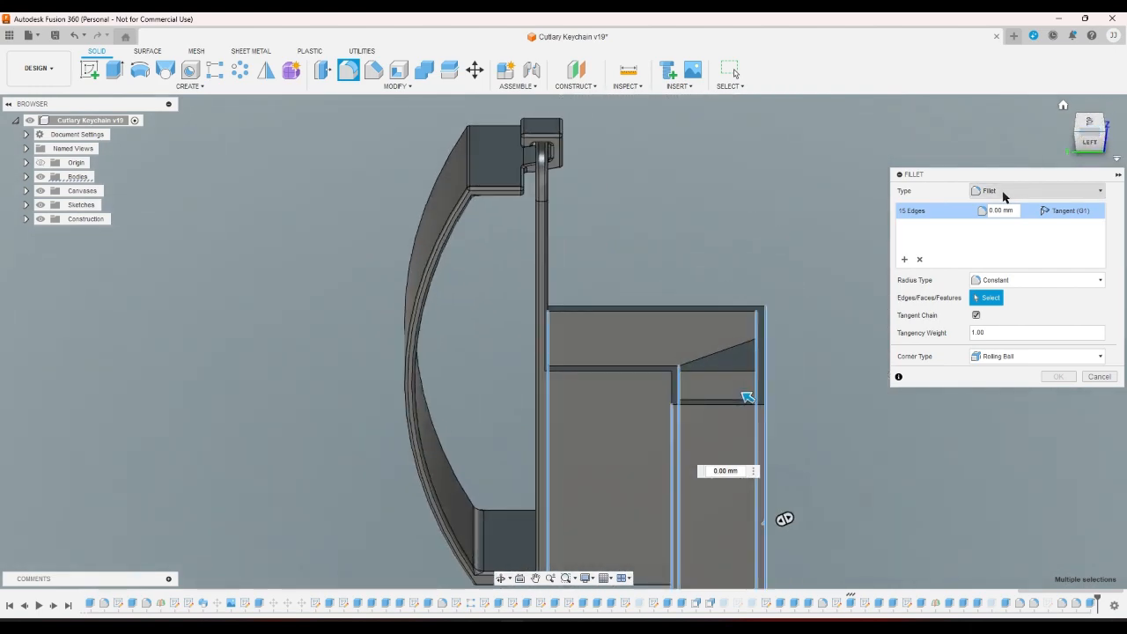
scroll(629, 402, "up", 5)
scroll(629, 401, "up", 3)
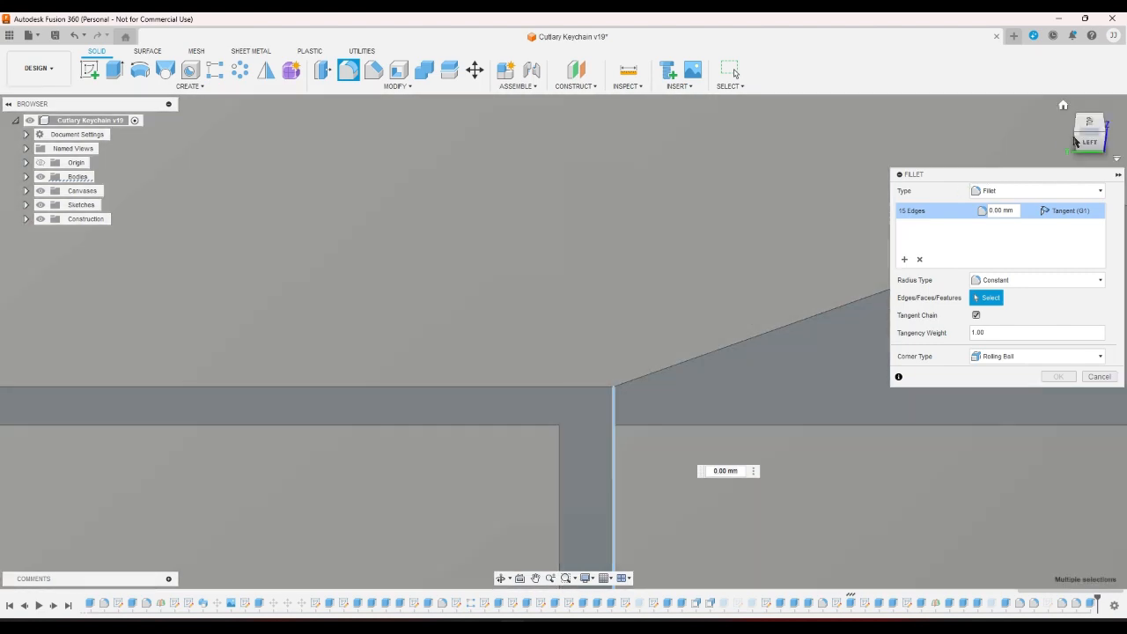
left_click(1100, 120)
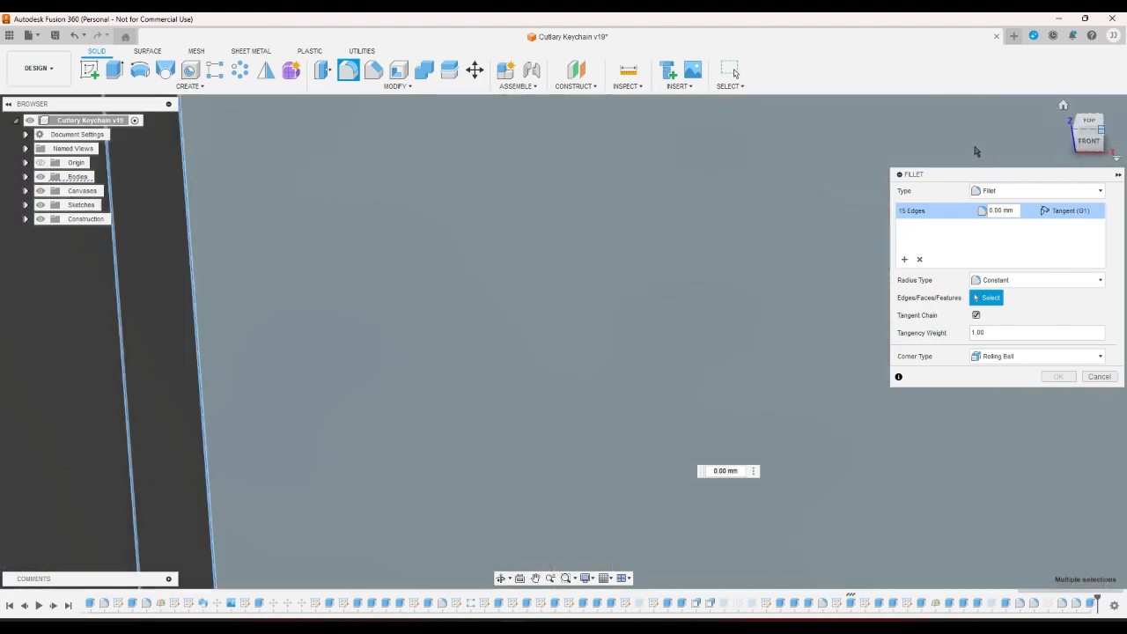
scroll(624, 379, "up", 10)
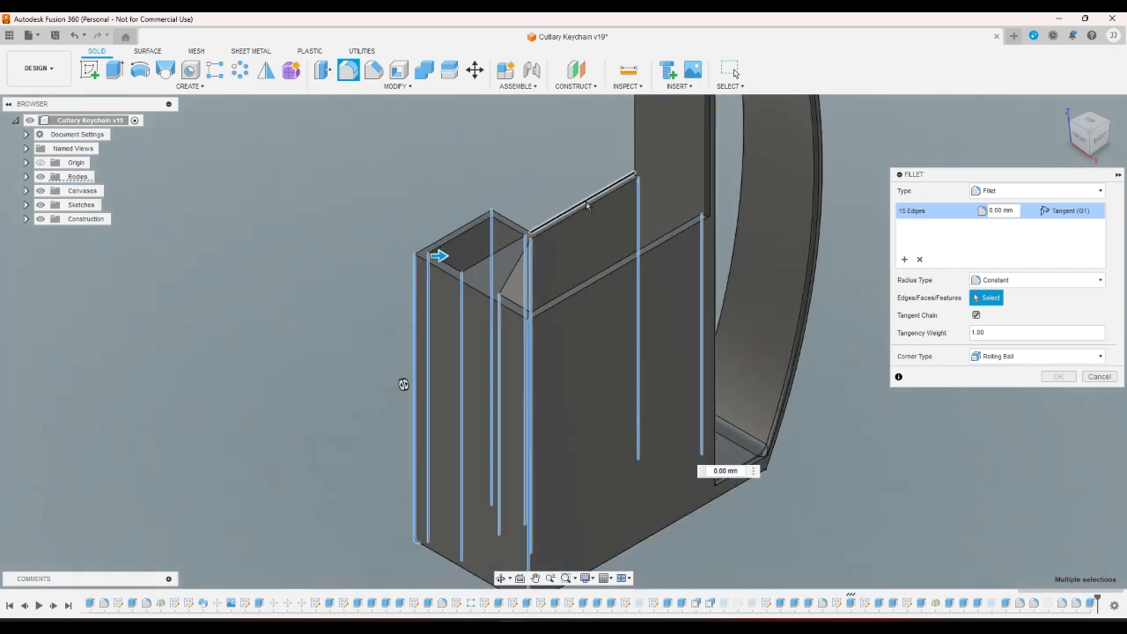
Add the inner corner and another vertical edge, then remove the failing edges from the fillet.
left_click(577, 351)
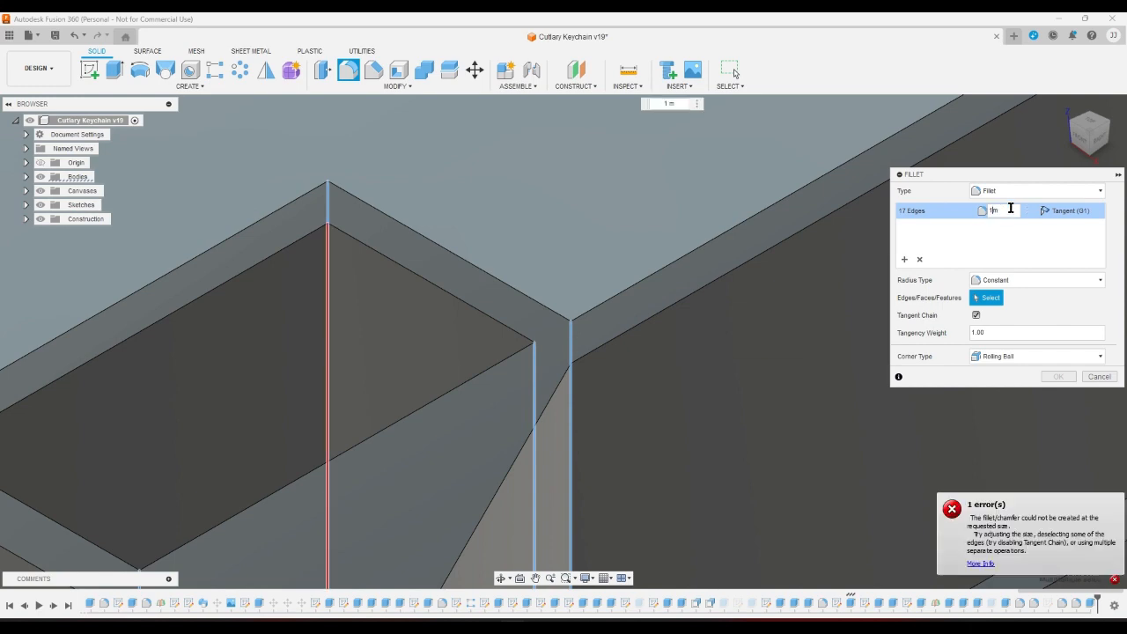
scroll(528, 484, "down", 10)
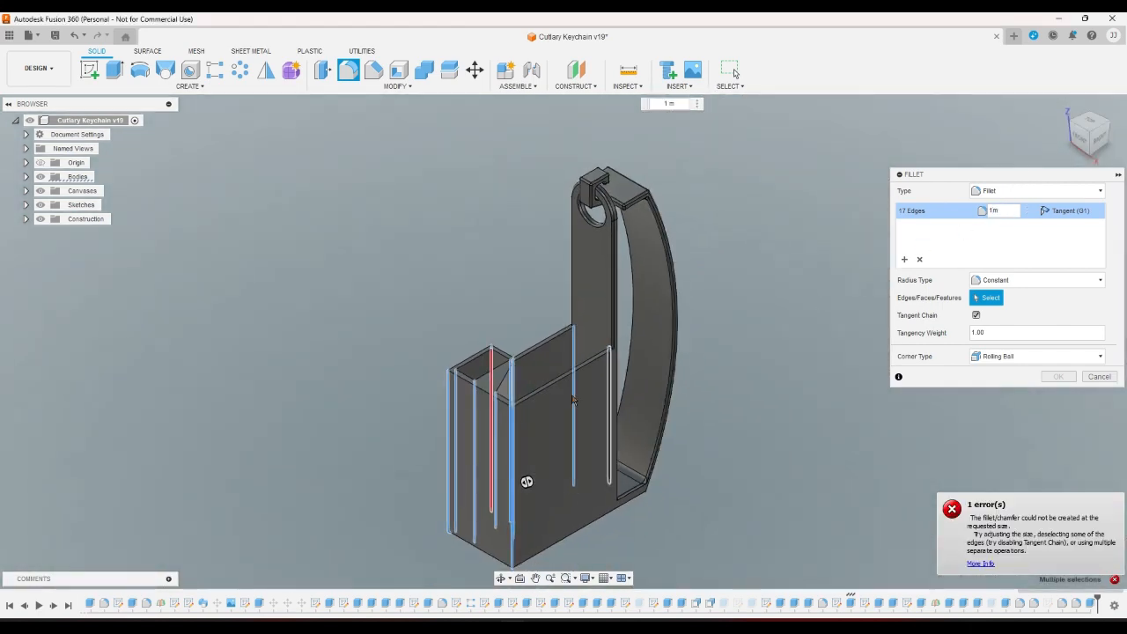
scroll(471, 340, "up", 10)
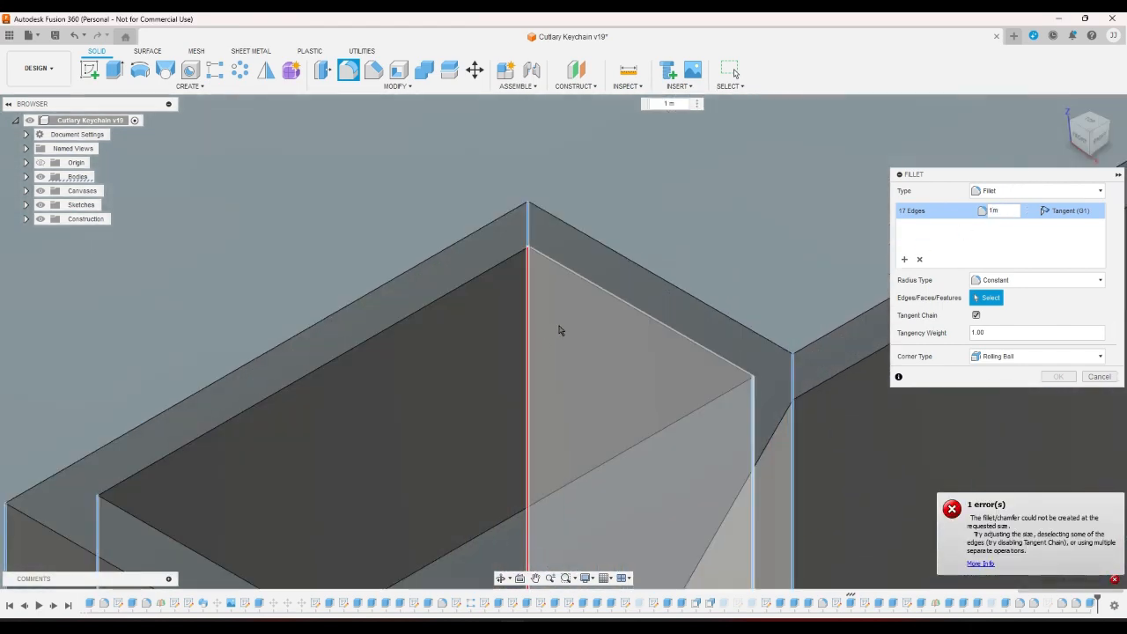
scroll(799, 209, "down", 5)
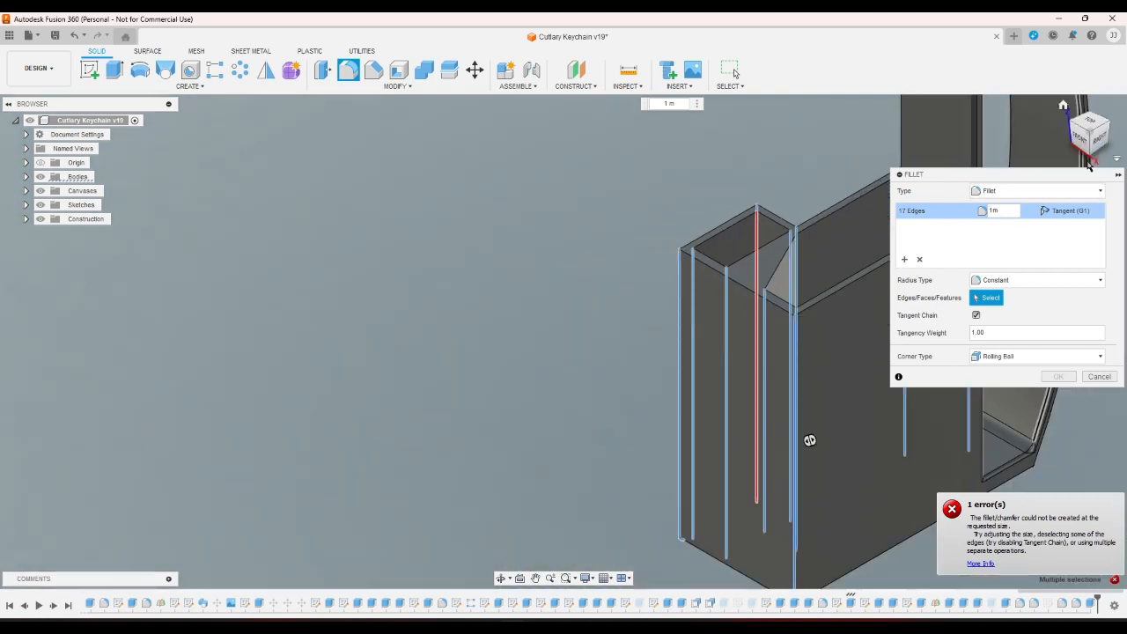
left_click(1094, 159)
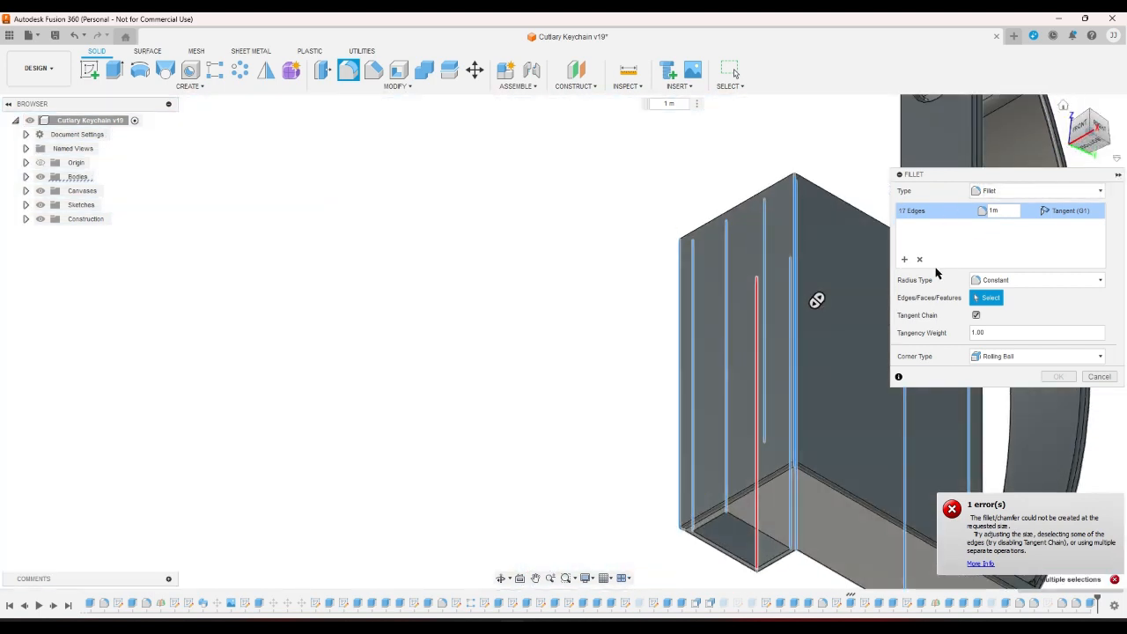
scroll(748, 586, "up", 5)
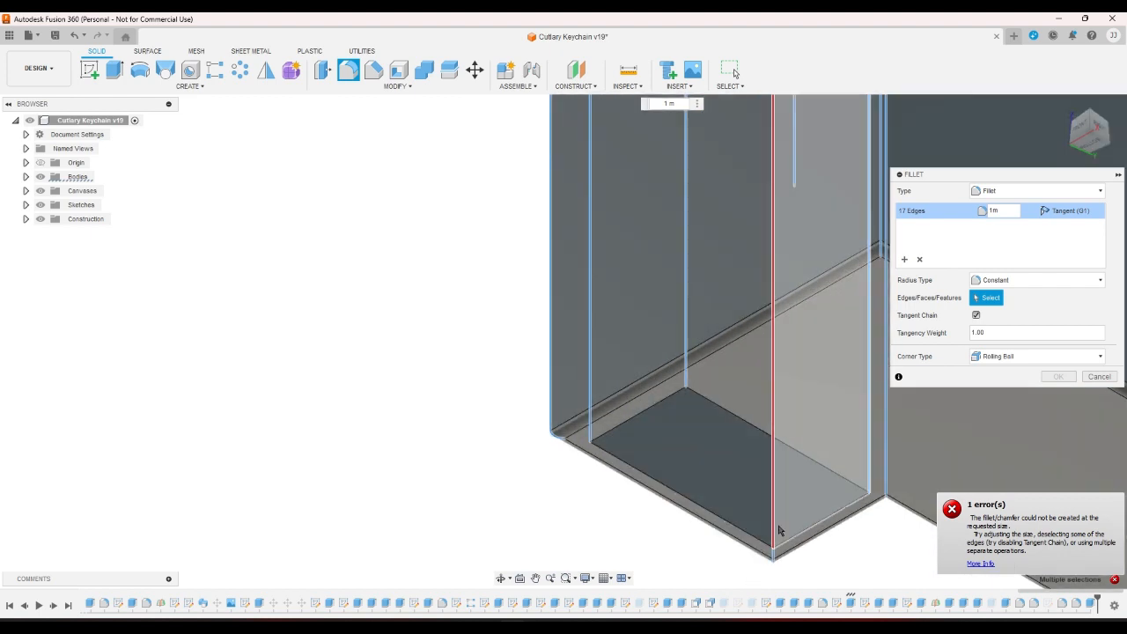
left_click(773, 528)
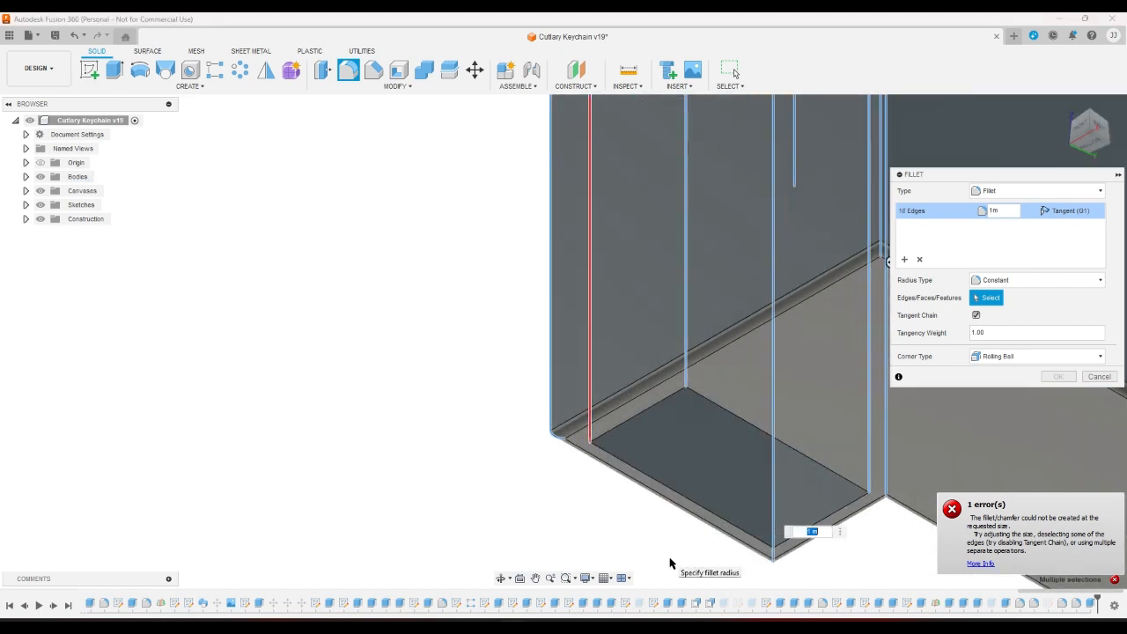
left_click(590, 437)
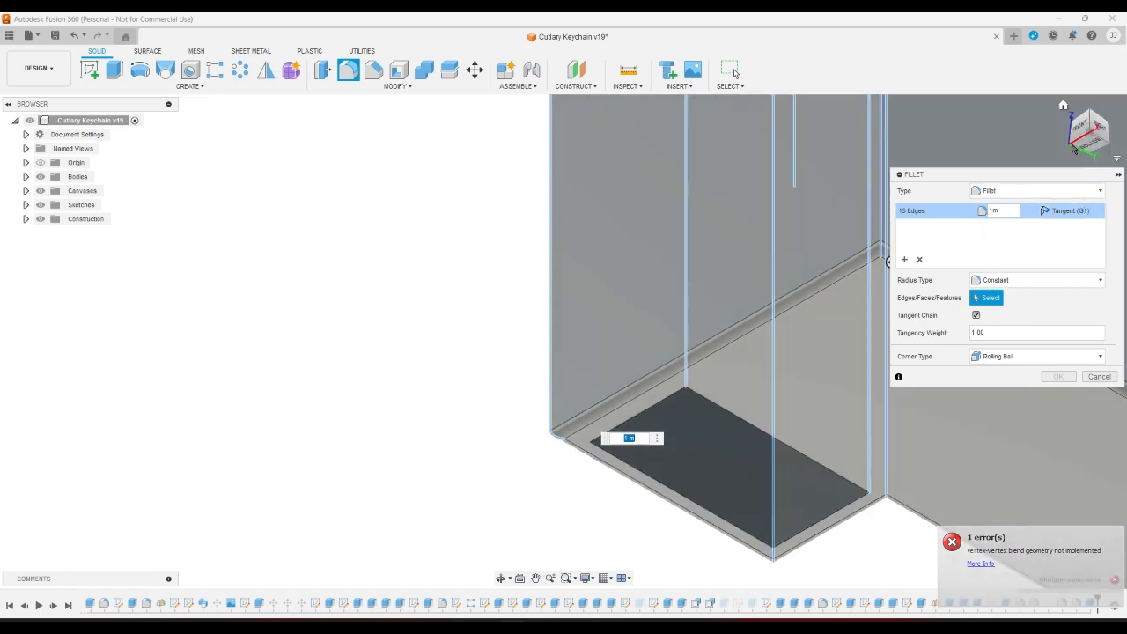
Set the fillet radius to 1 mm and apply it.
left_click(1066, 111)
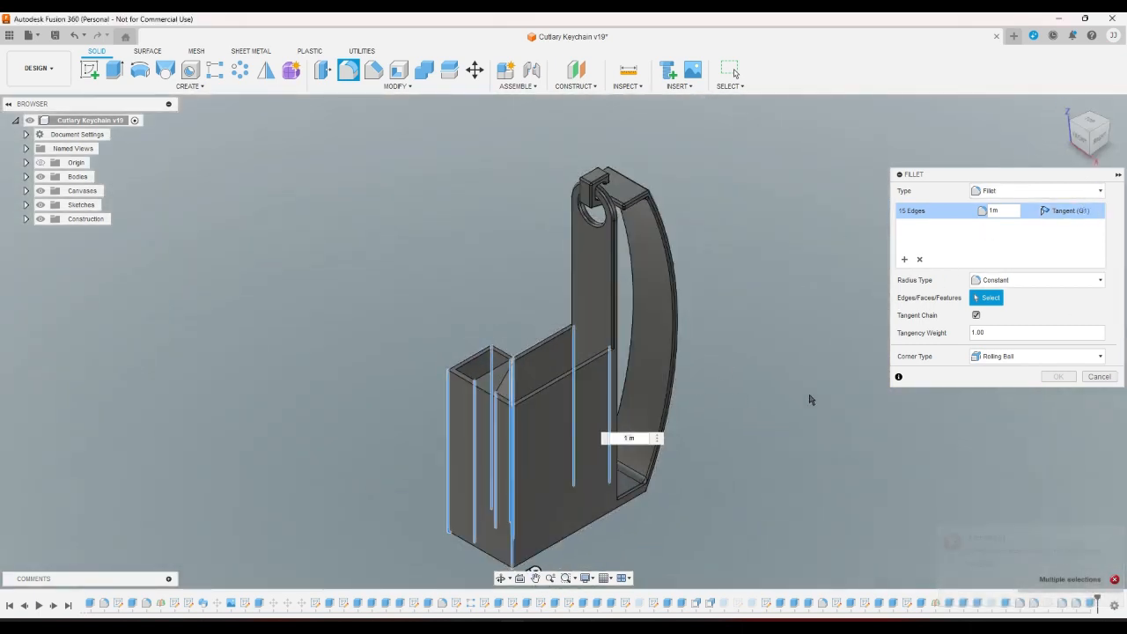
double_click(1004, 212)
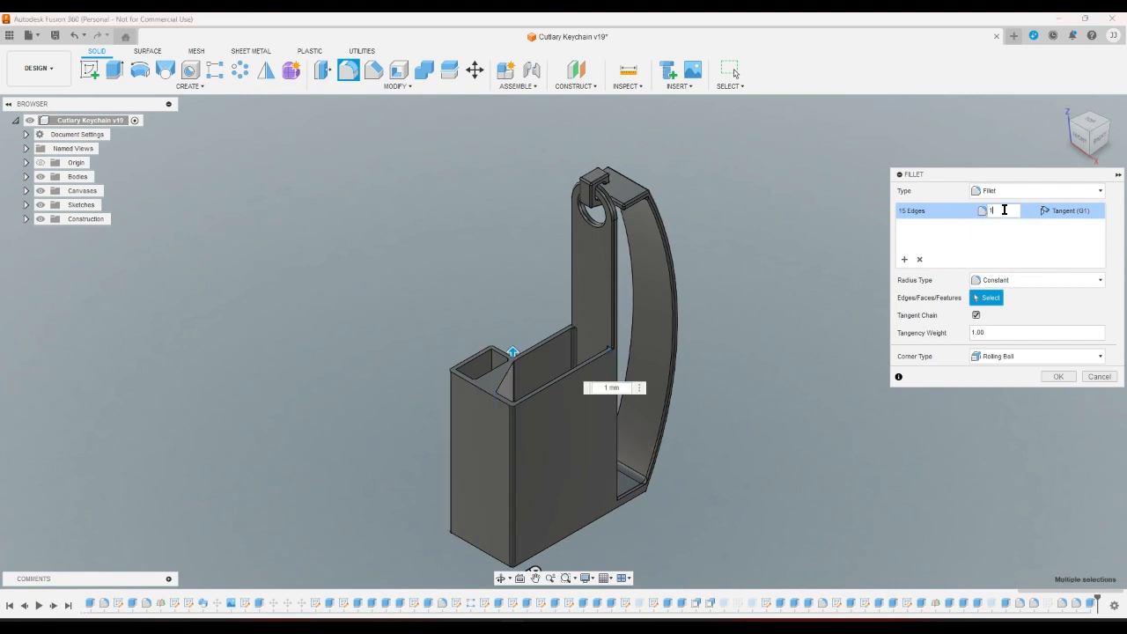
left_click(1047, 378)
scroll(493, 353, "up", 8)
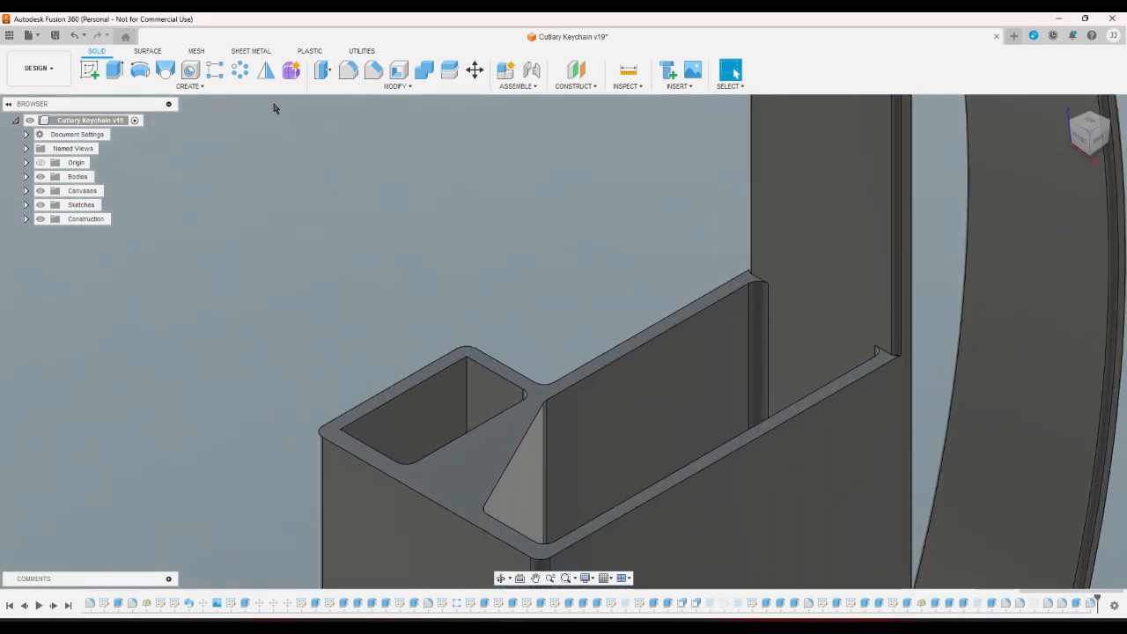
Round the two small-compartment vertical edges with a new 1 mm fillet.
left_click(347, 70)
left_click(467, 388)
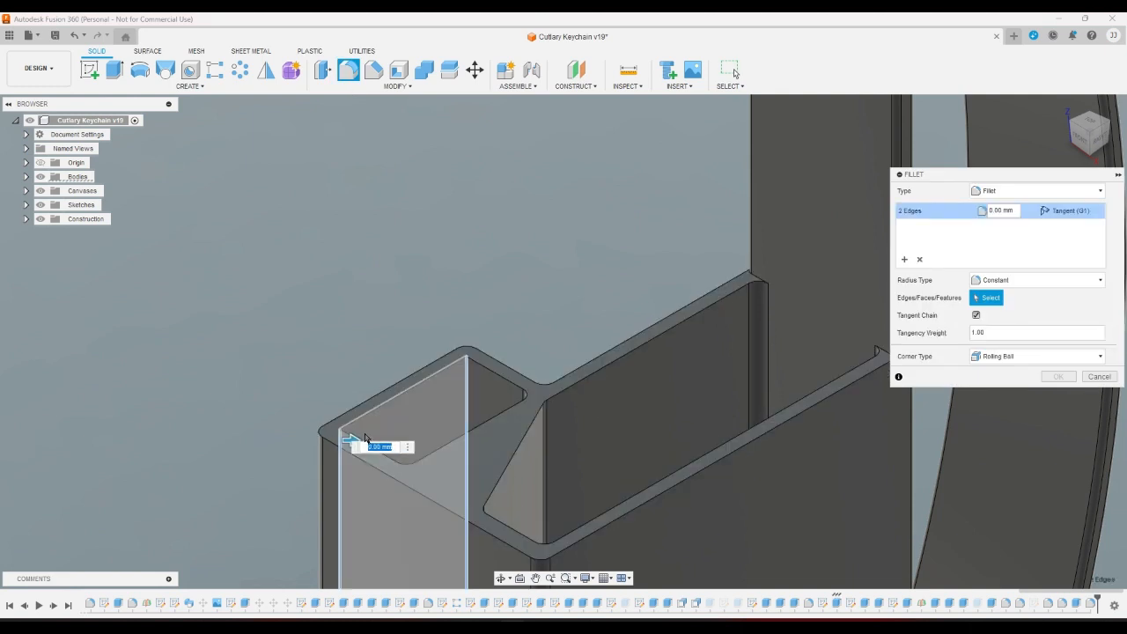
type("1")
key("Return")
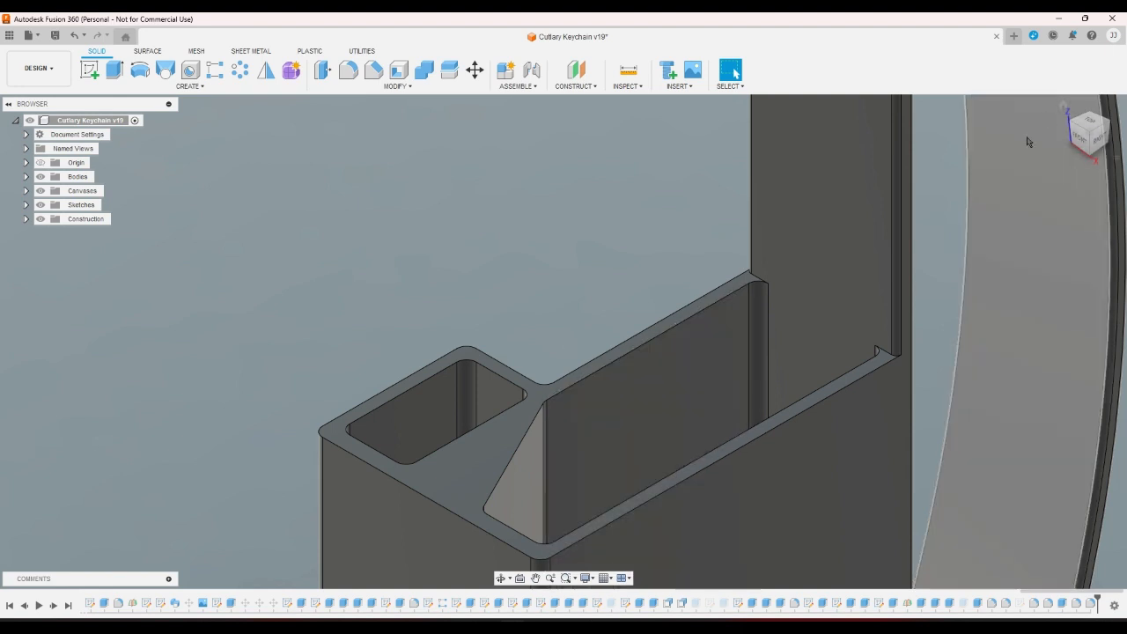
left_click(1060, 107)
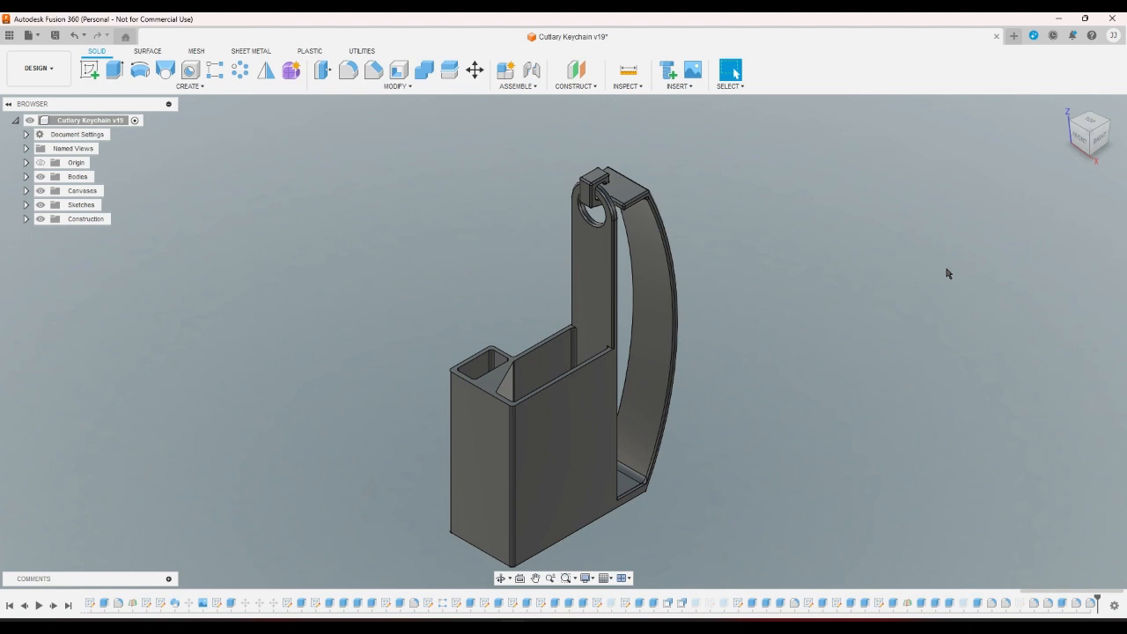
Expand Bodies in the browser and make Case 2 visible beside Case 3.
mouse_move(1061, 144)
left_click(25, 206)
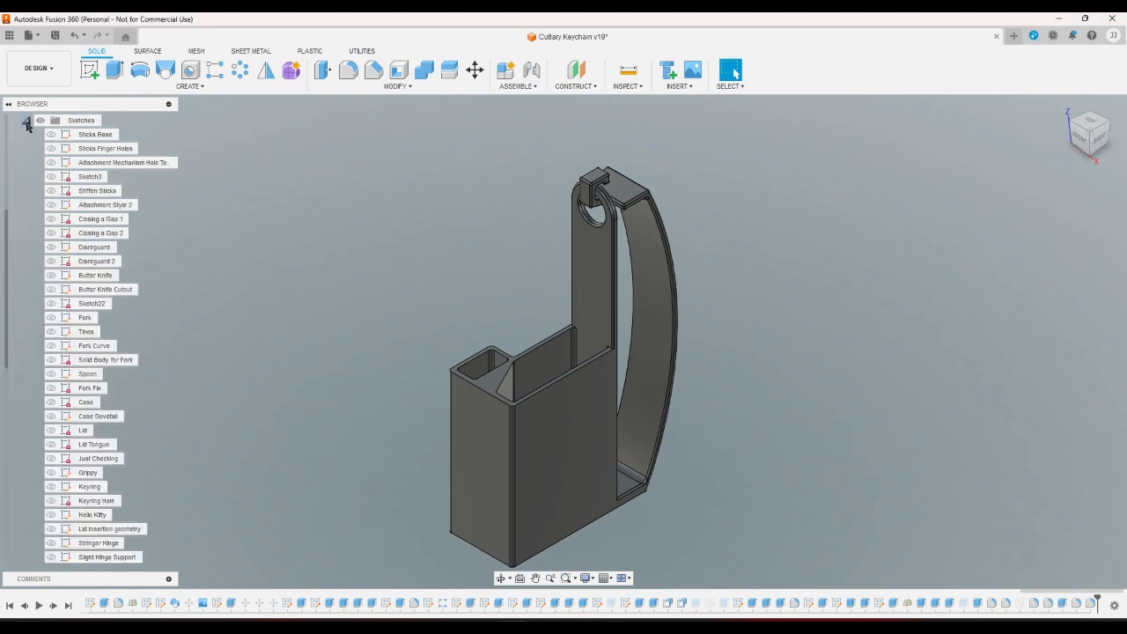
left_click(26, 120)
left_click(27, 177)
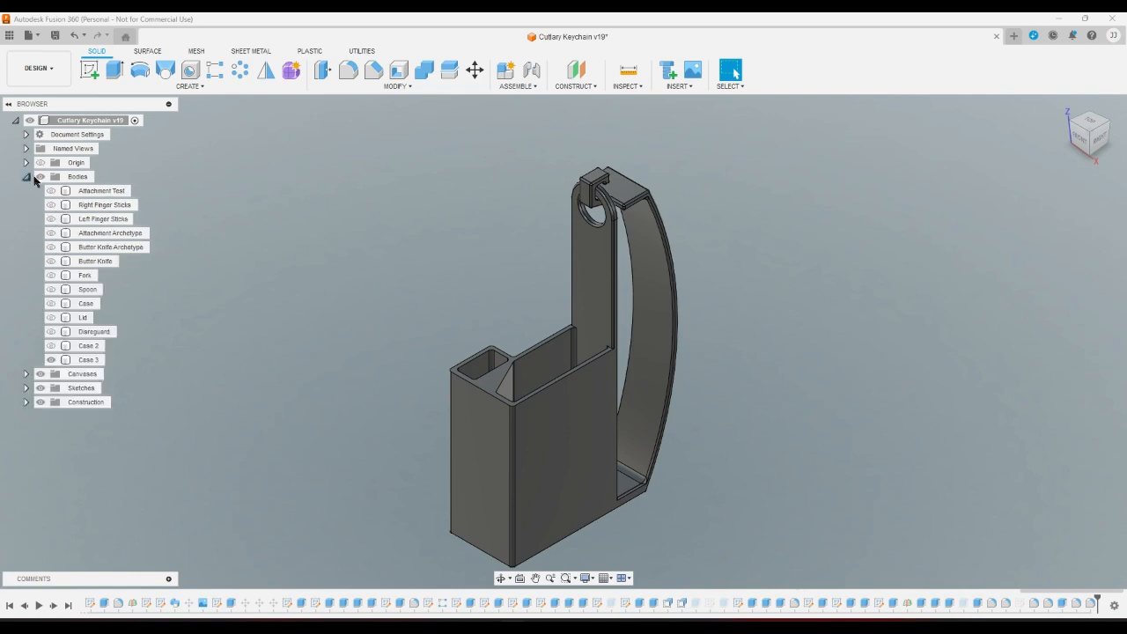
left_click(53, 360)
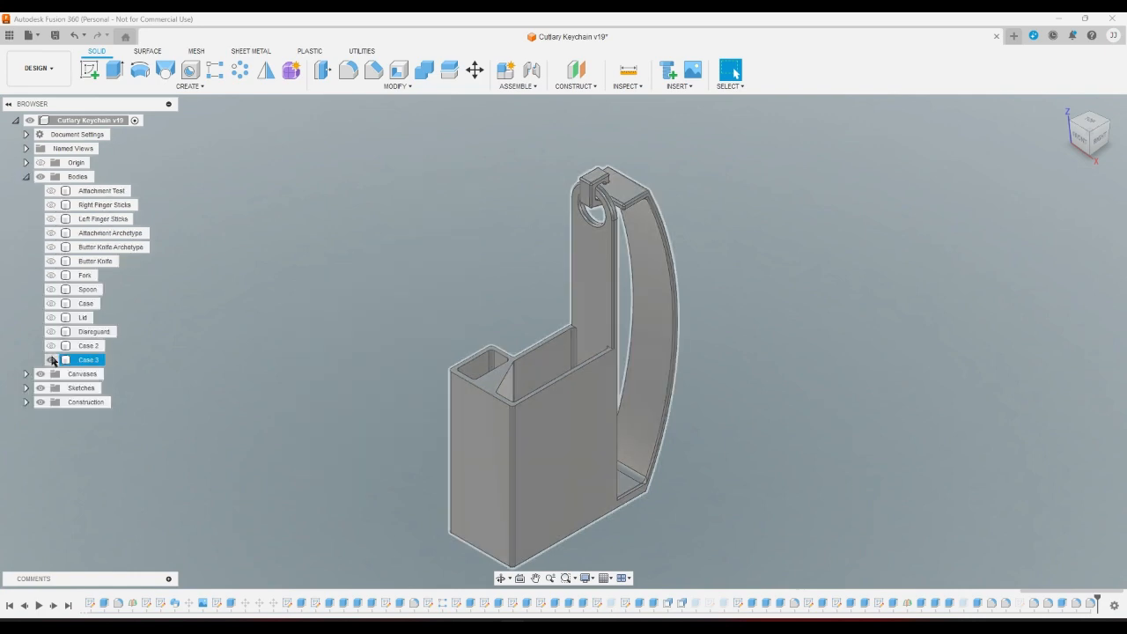
left_click(51, 345)
left_click(51, 345)
left_click(51, 345)
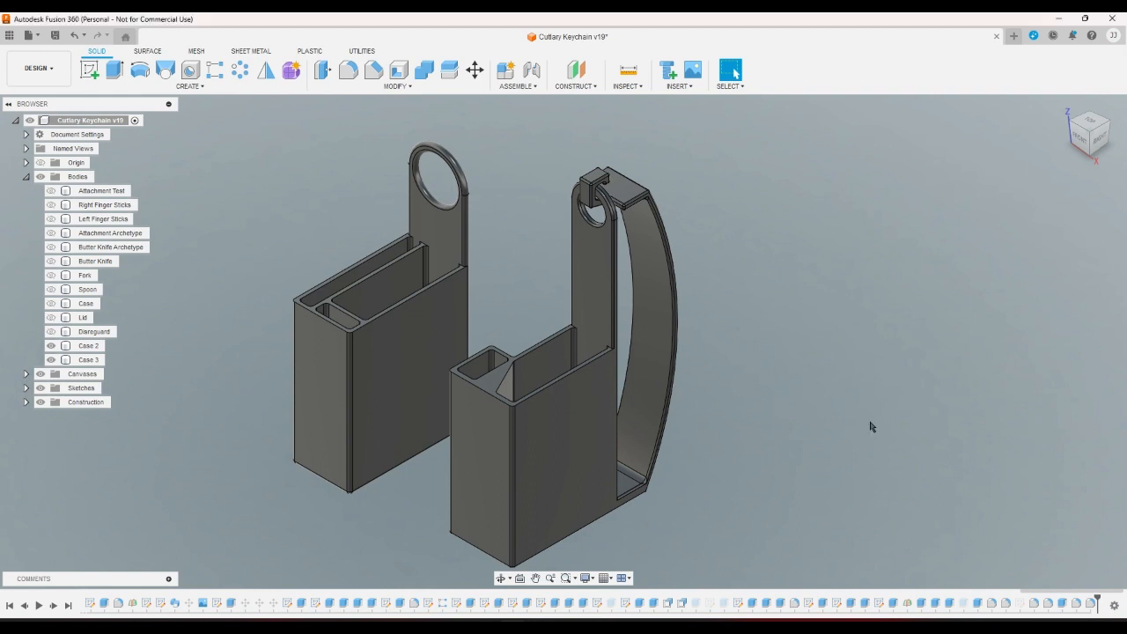
Briefly show the Case body for a front comparison, then hide it again.
left_click(1085, 134)
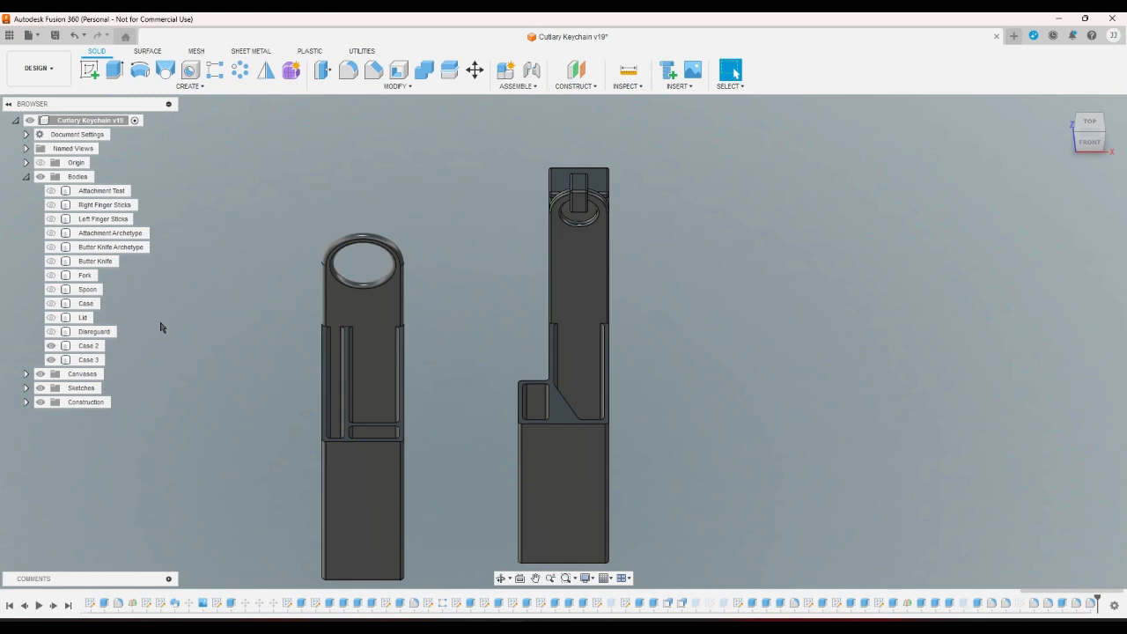
left_click(50, 303)
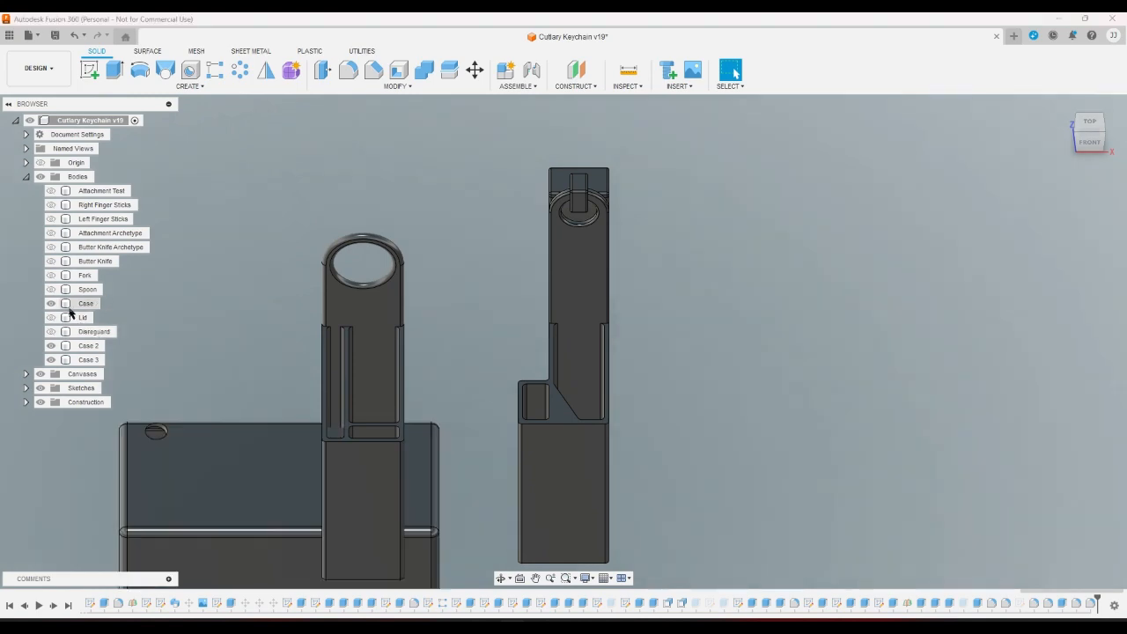
left_click(1064, 105)
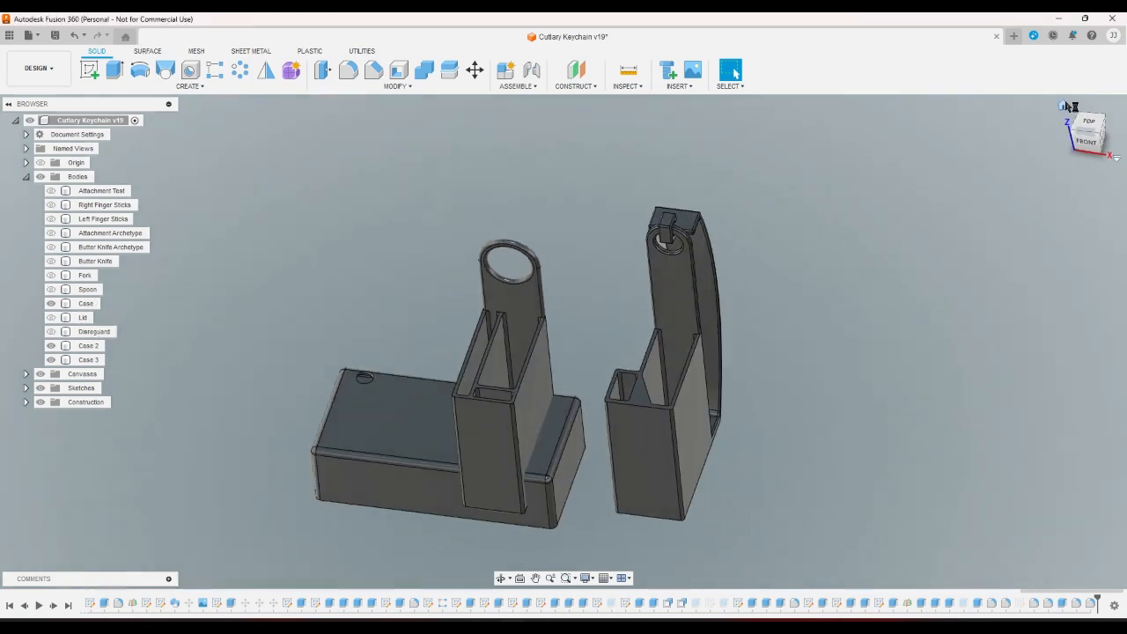
left_click(51, 303)
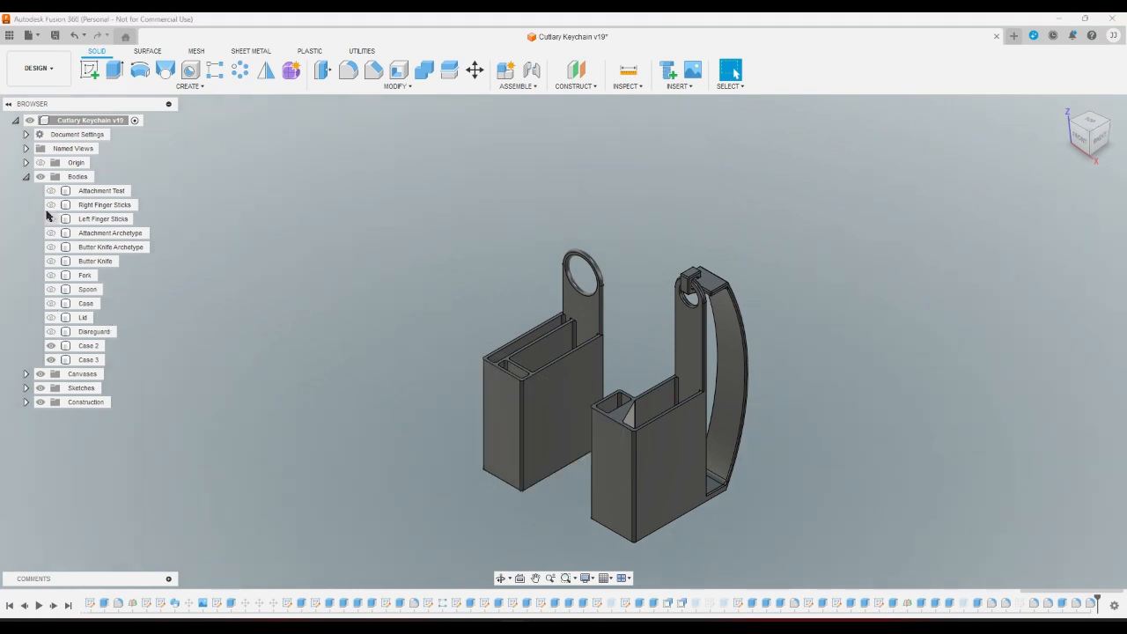
Show the Right Finger Sticks, Fork and Butter Knife bodies and hide Case 2.
left_click(51, 205)
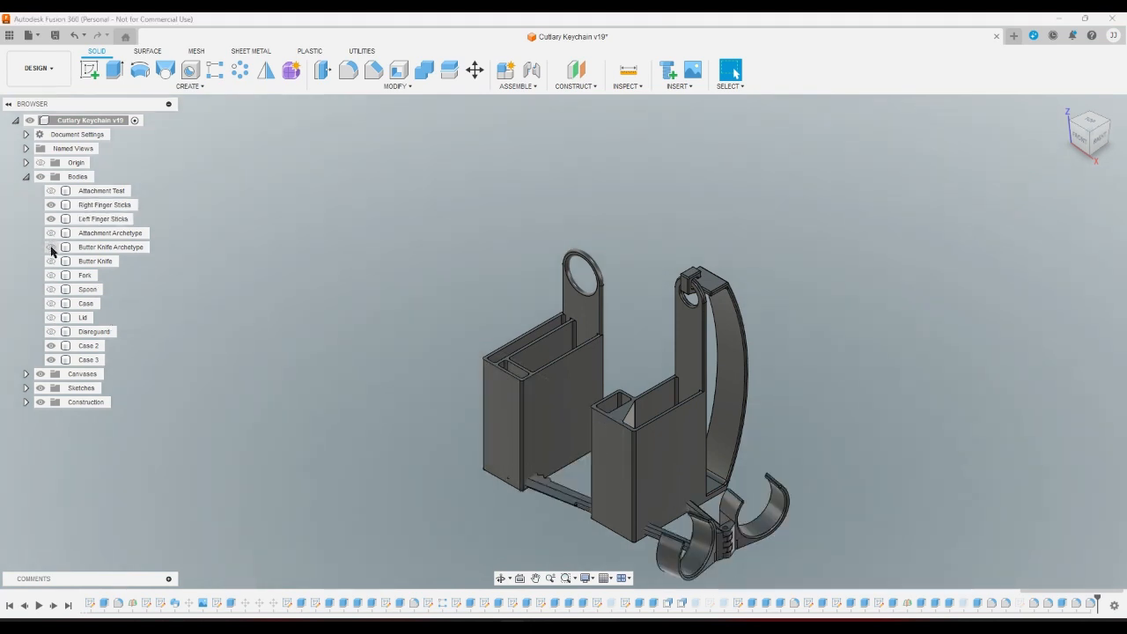
left_click(50, 277)
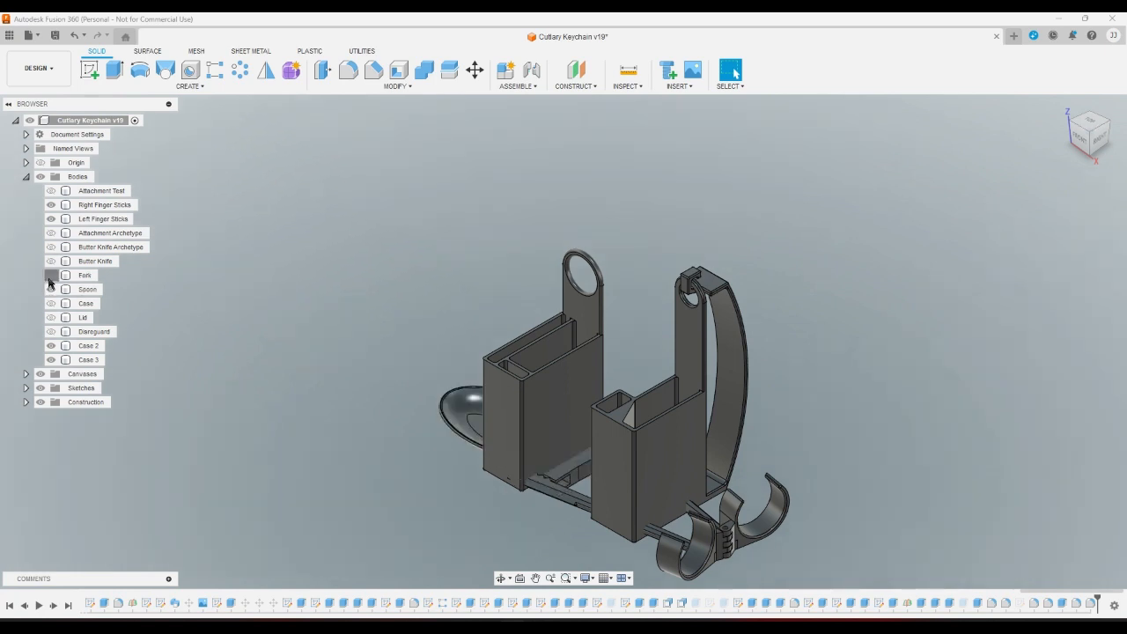
left_click(51, 261)
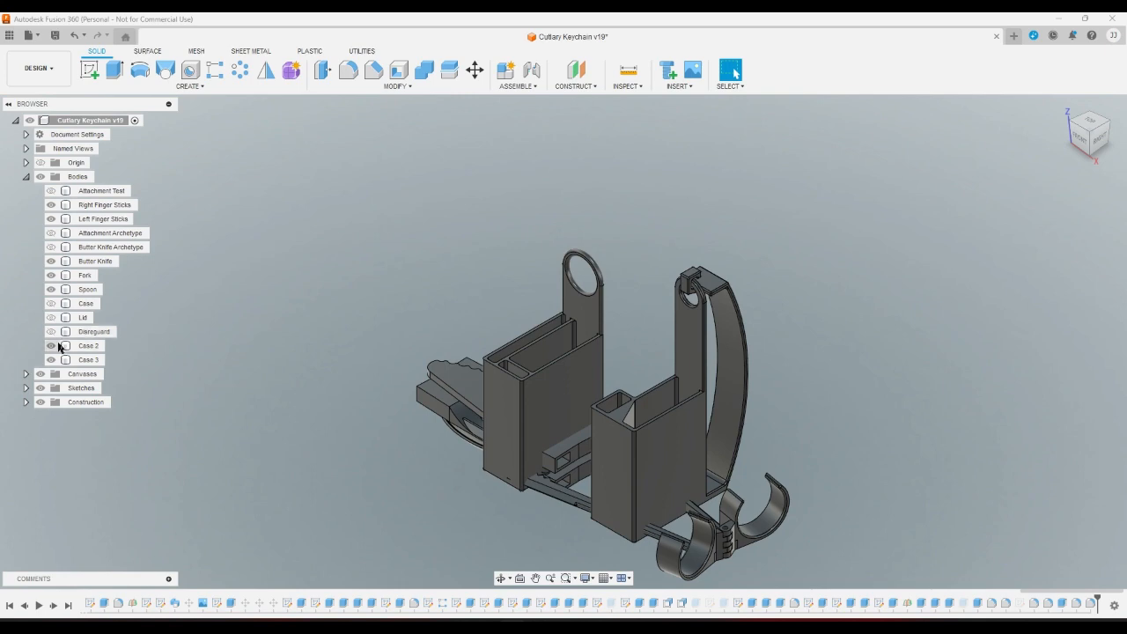
left_click(50, 346)
Select the Fork and finger stick bodies in the model, then clear the selection.
left_click(497, 425)
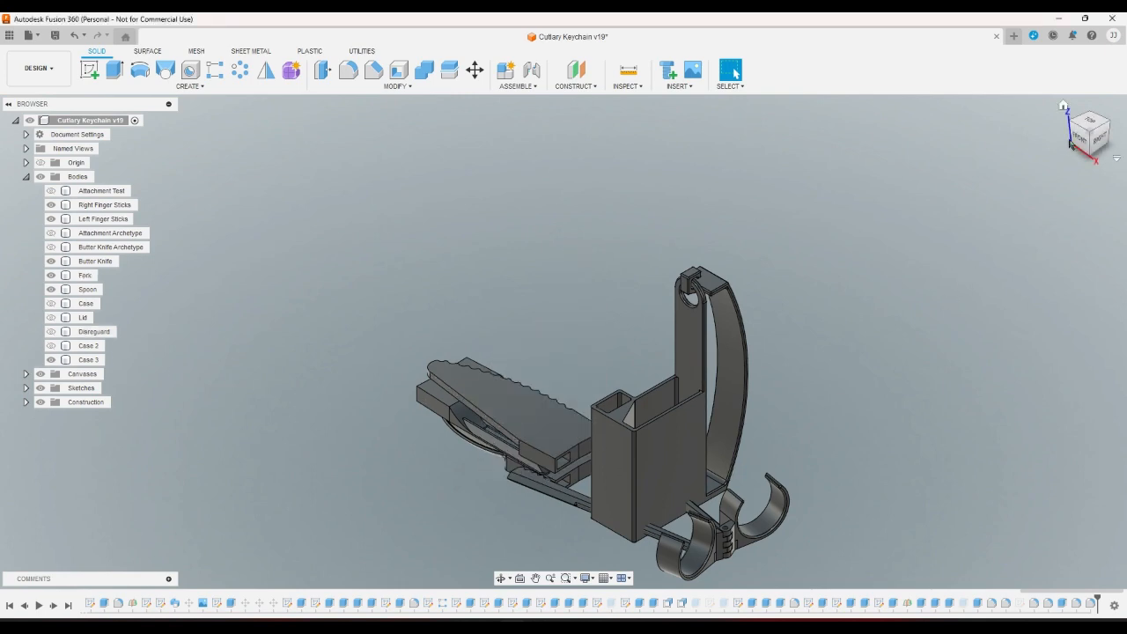
left_click(1072, 127)
left_click(752, 323)
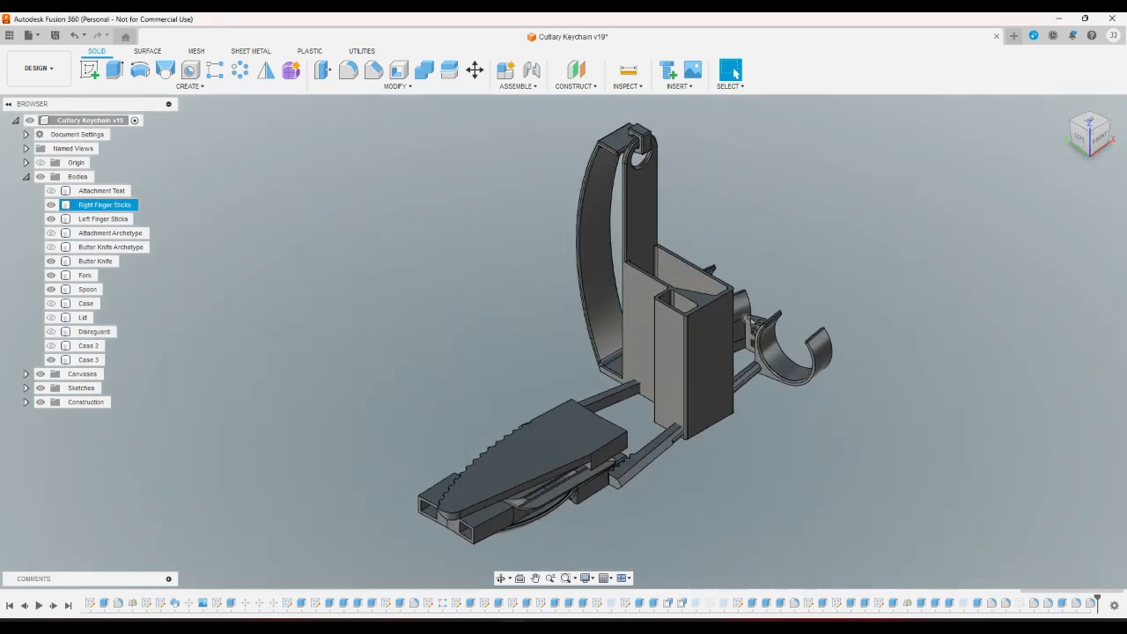
scroll(752, 322, "up", 5)
left_click(755, 323)
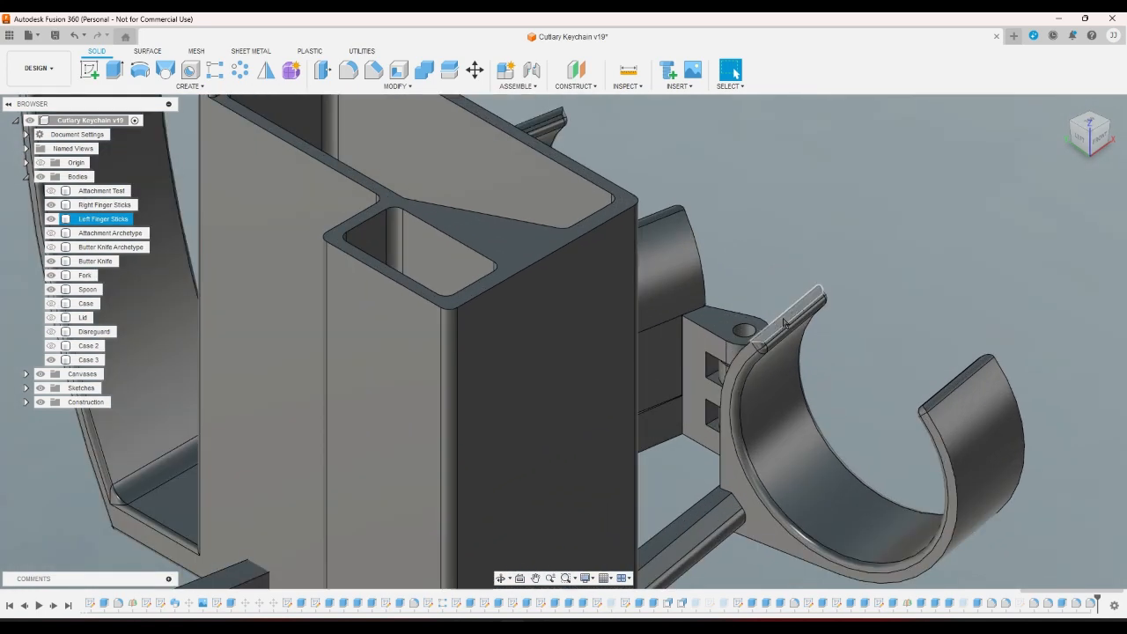
scroll(782, 322, "down", 6)
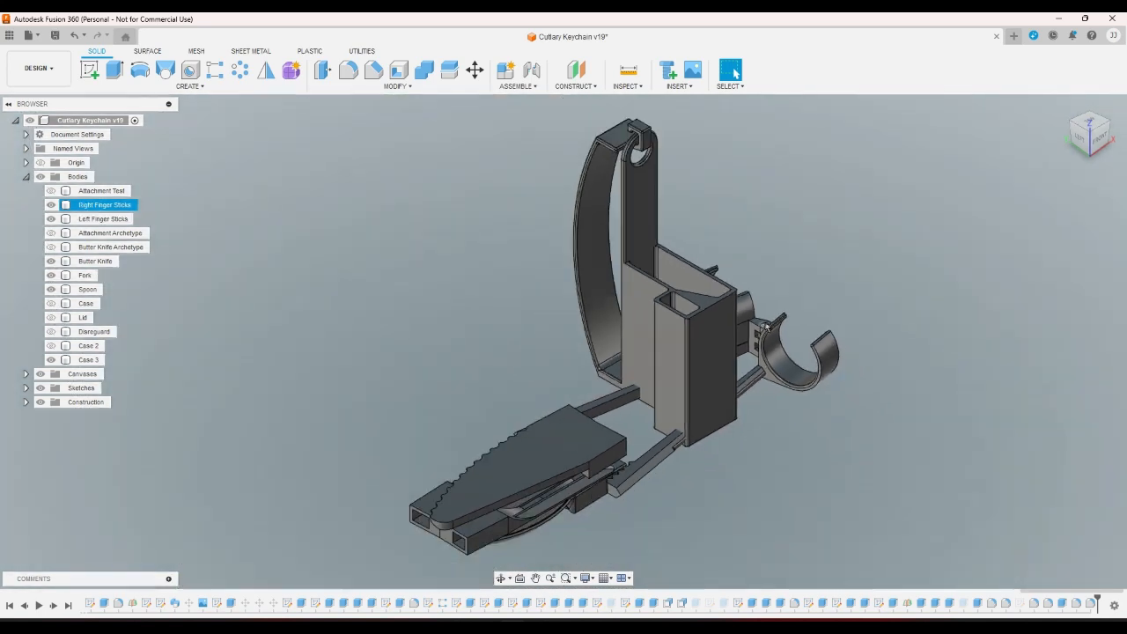
left_click(717, 257)
scroll(715, 257, "down", 2)
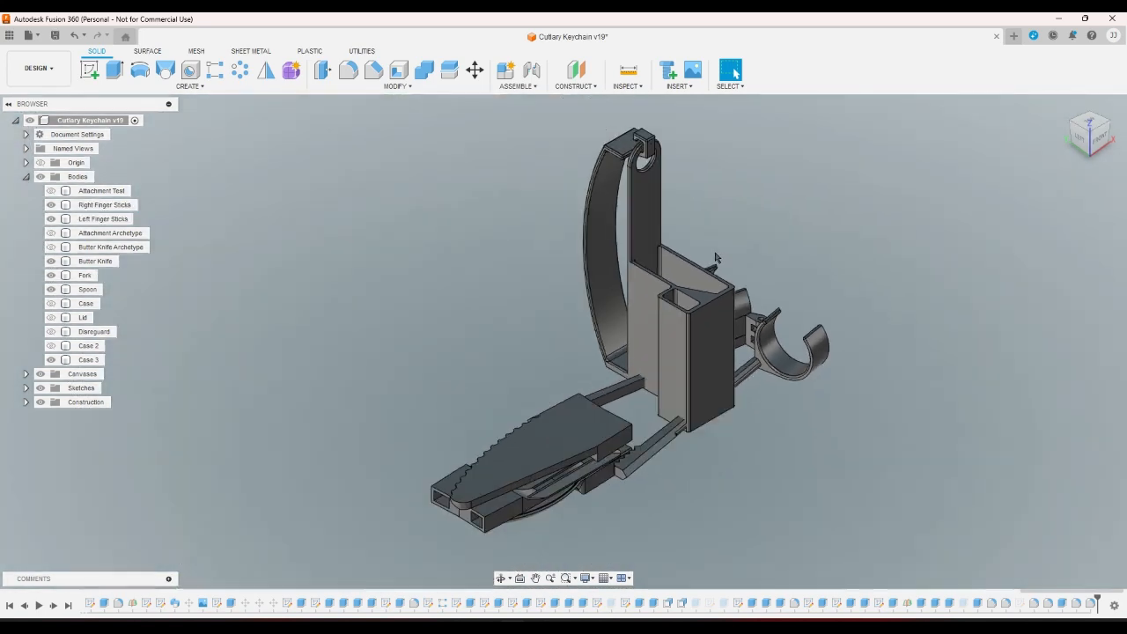
scroll(693, 264, "up", 2)
scroll(684, 274, "down", 2)
scroll(656, 167, "up", 5)
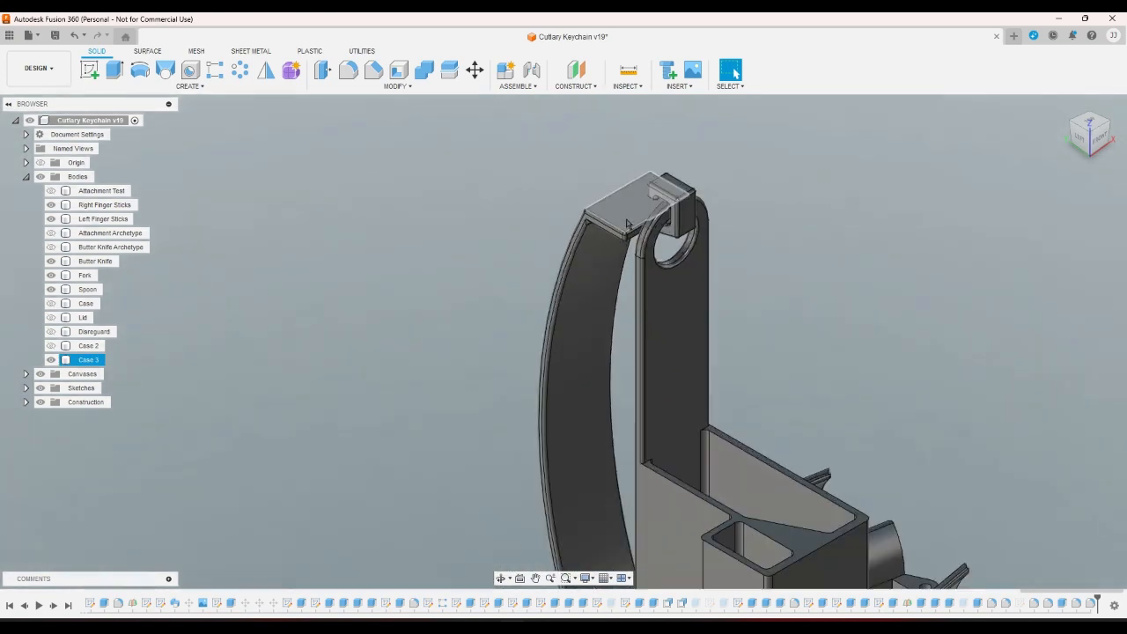
Inspect the hook arm from left, home and right views, box-selecting the corner faces under it.
left_click(1079, 138)
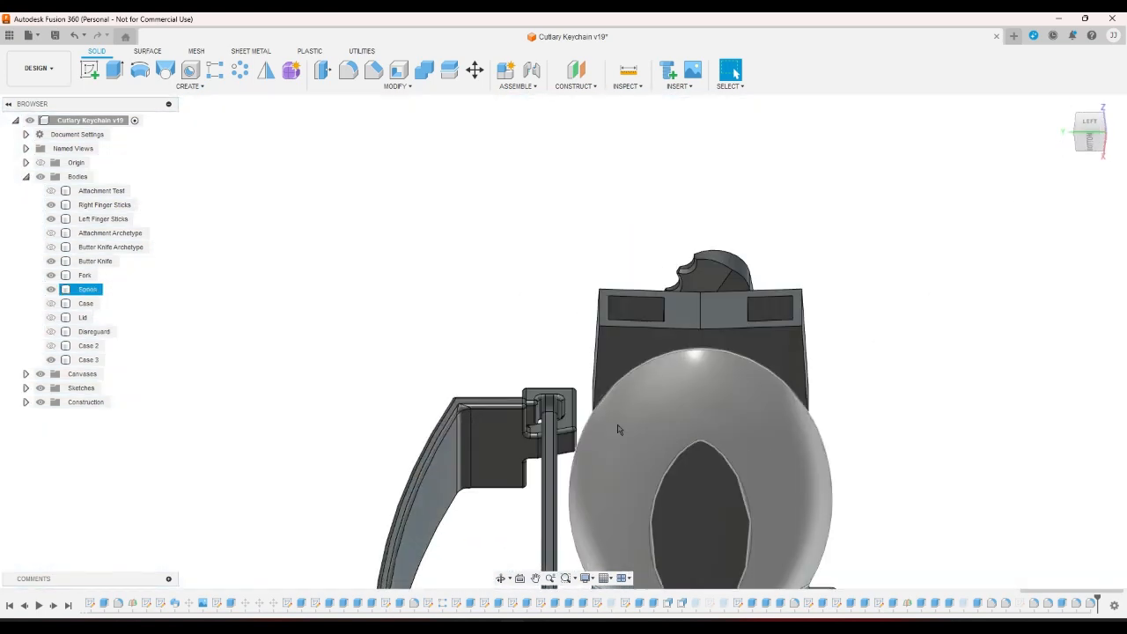
scroll(491, 447, "up", 2)
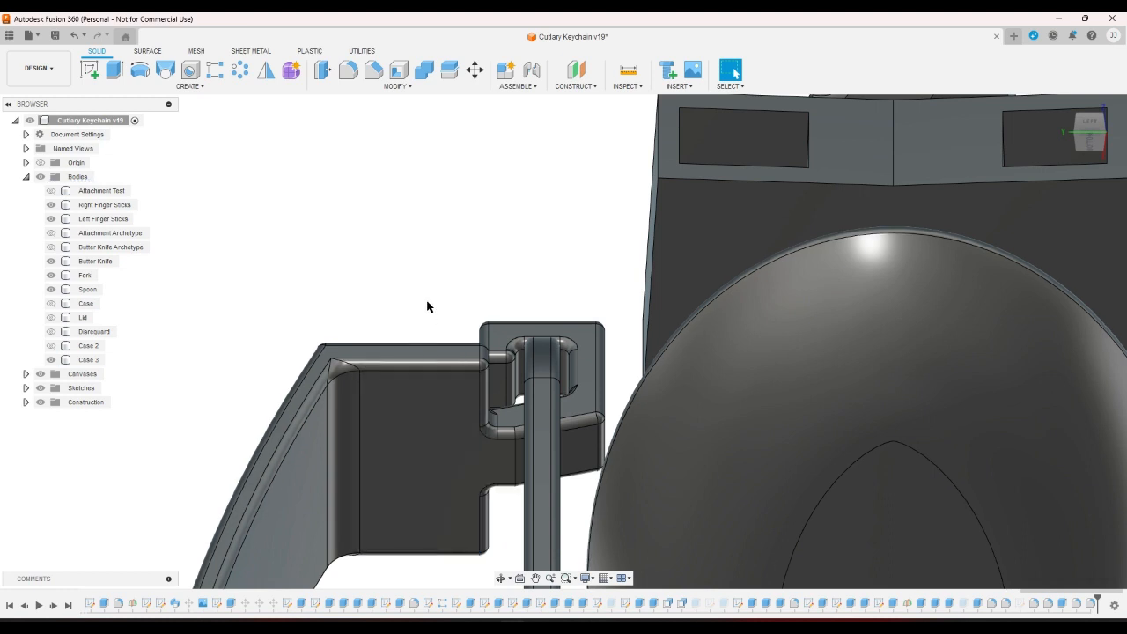
scroll(427, 307, "down", 5)
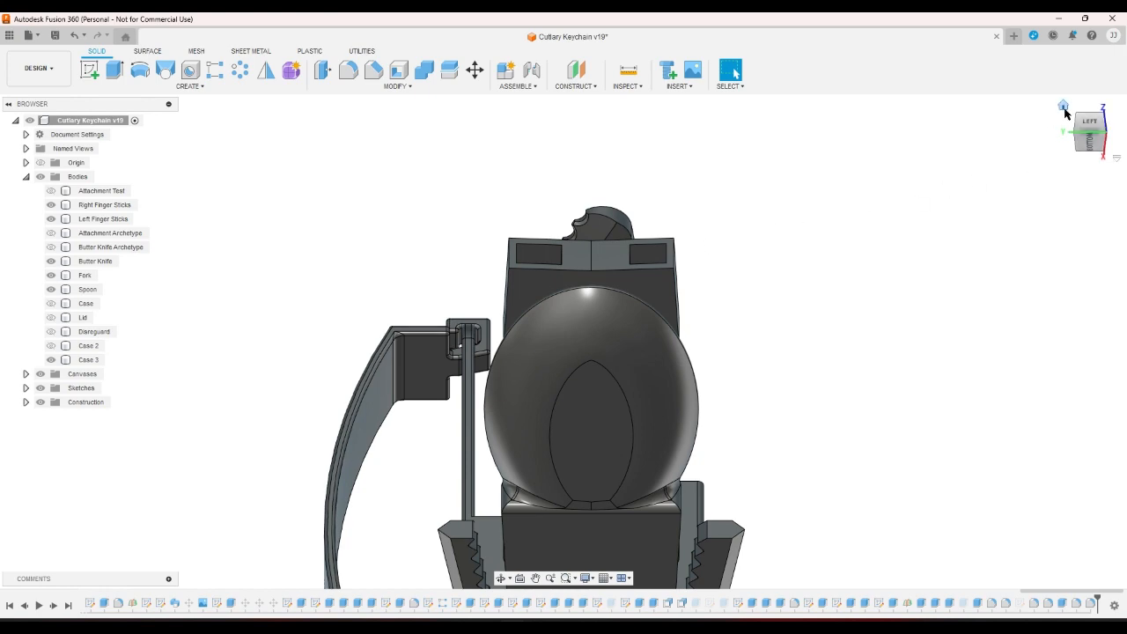
left_click(1063, 107)
scroll(719, 292, "up", 5)
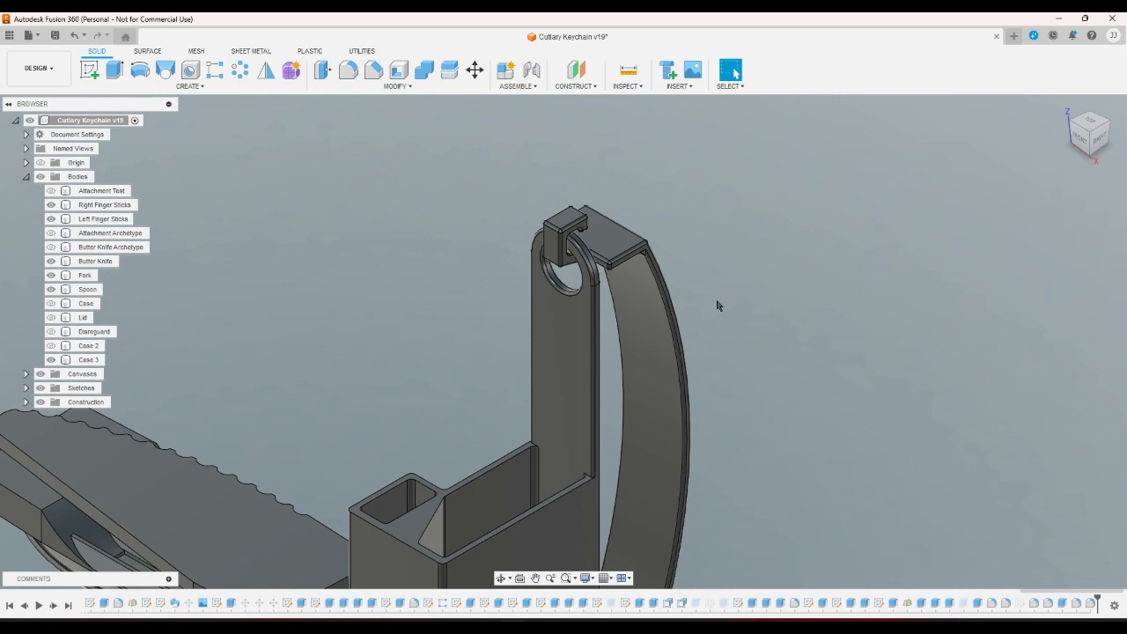
scroll(802, 229, "down", 1)
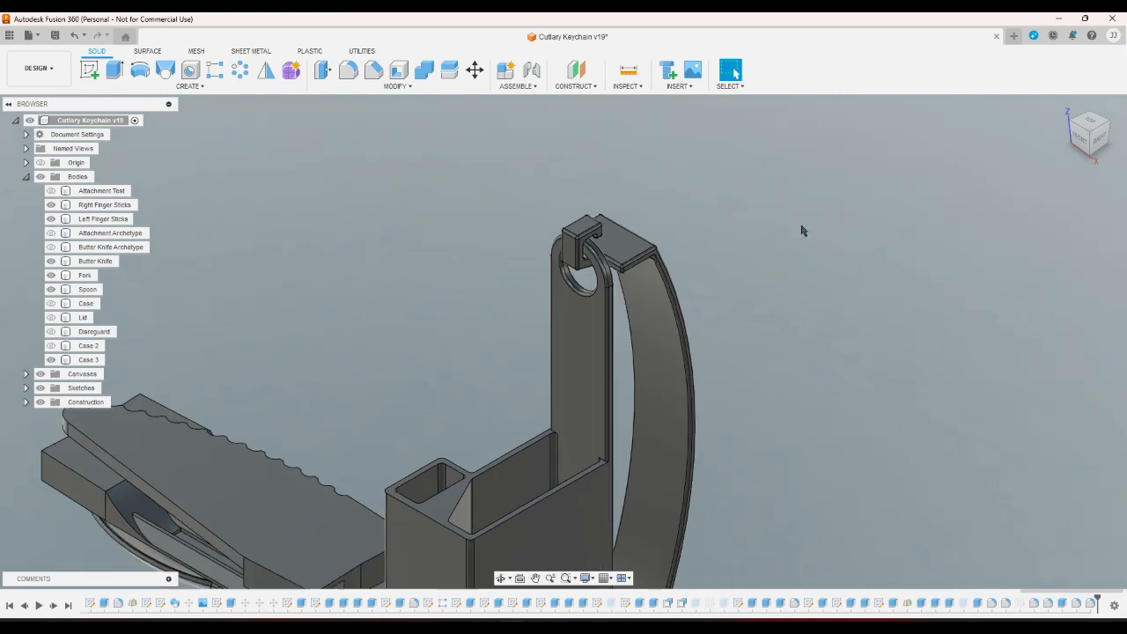
left_click(1103, 157)
scroll(440, 445, "up", 6)
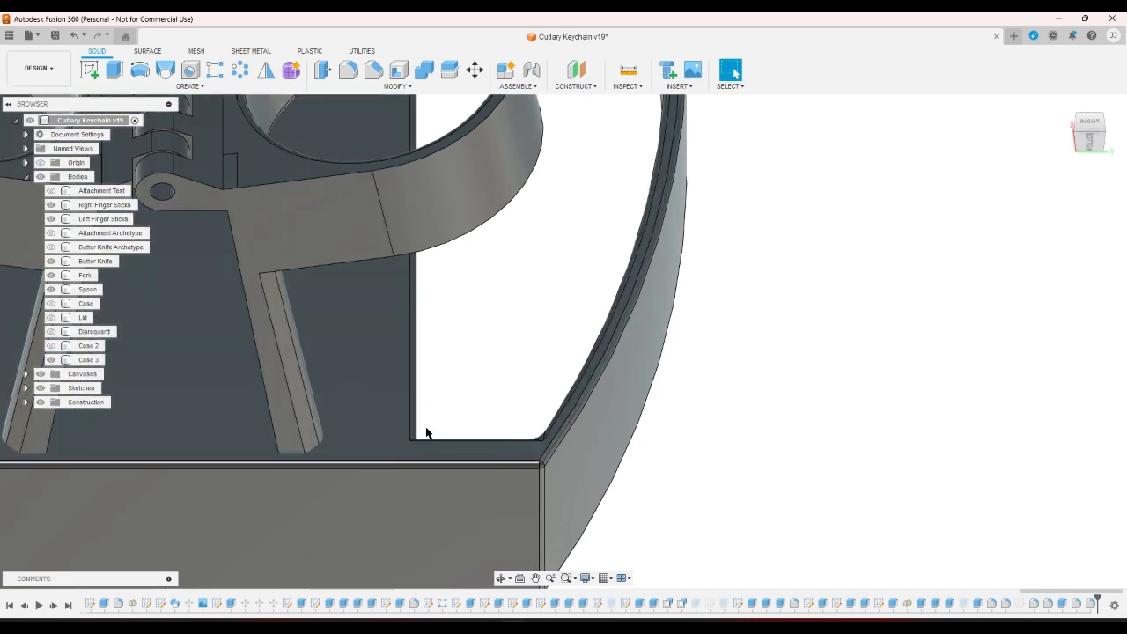
scroll(431, 428, "down", 2)
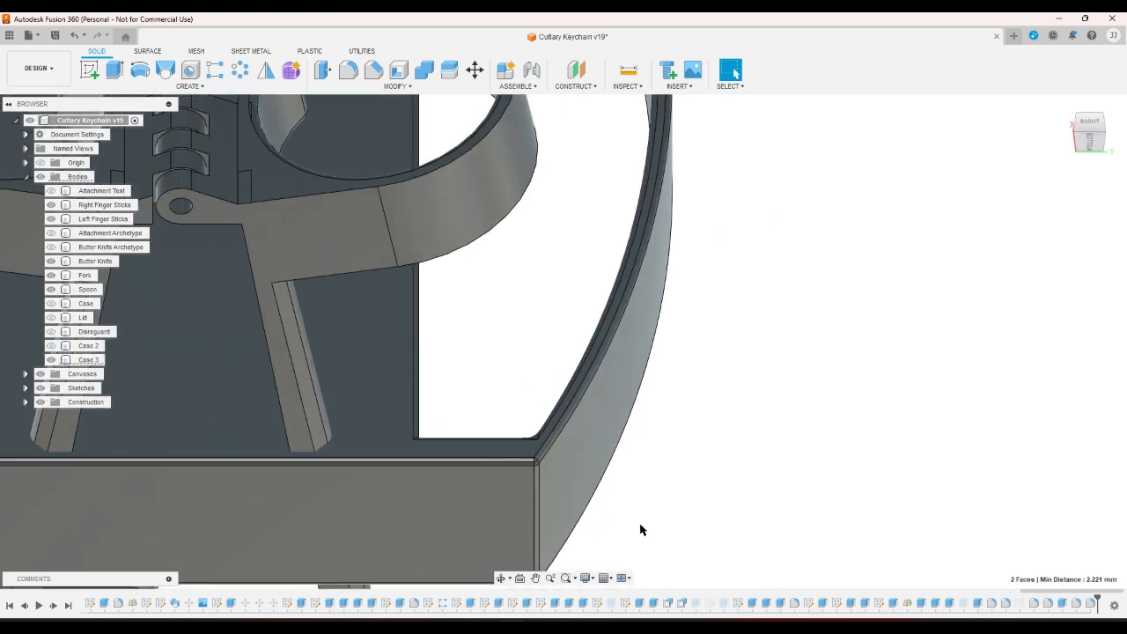
scroll(450, 417, "up", 2)
scroll(528, 457, "down", 1)
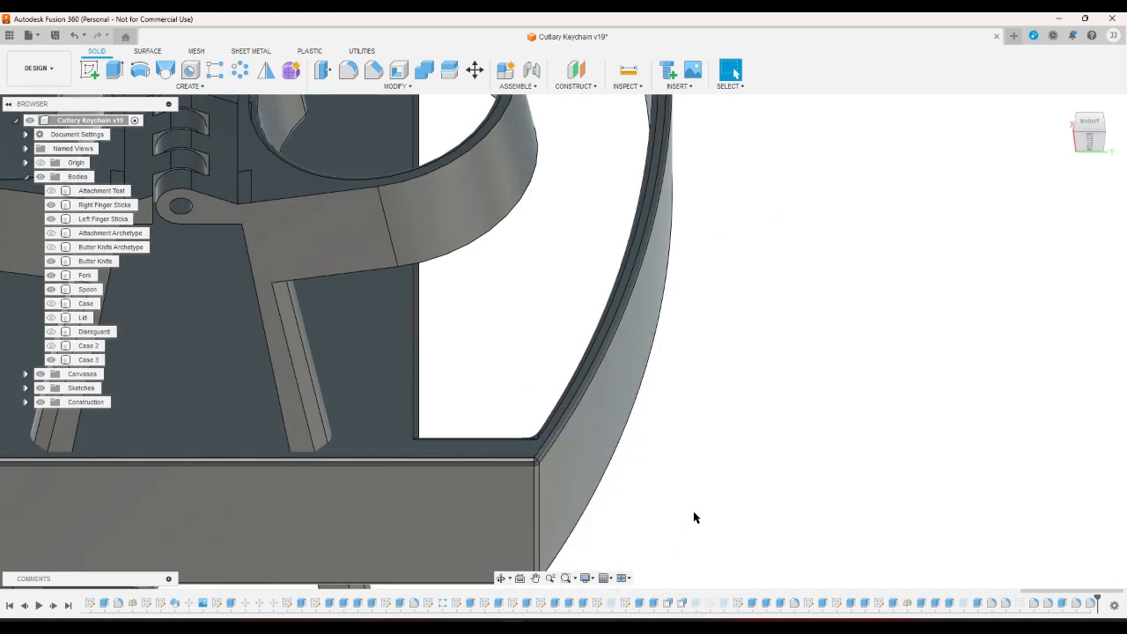
scroll(692, 511, "down", 3)
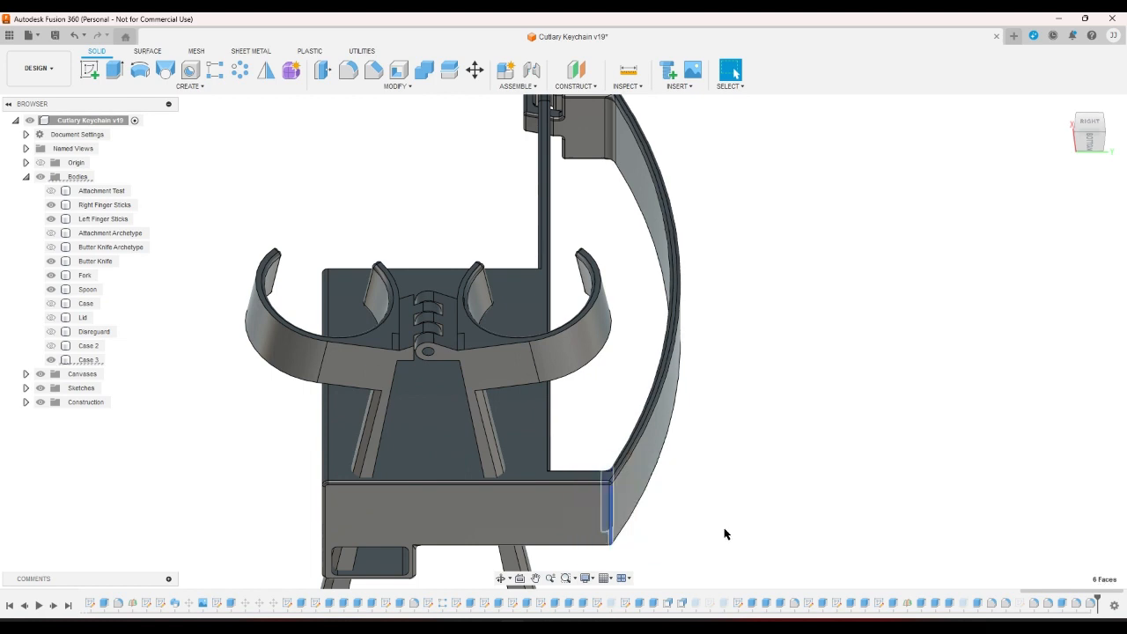
scroll(663, 498, "up", 3)
left_click_drag(496, 436, 656, 564)
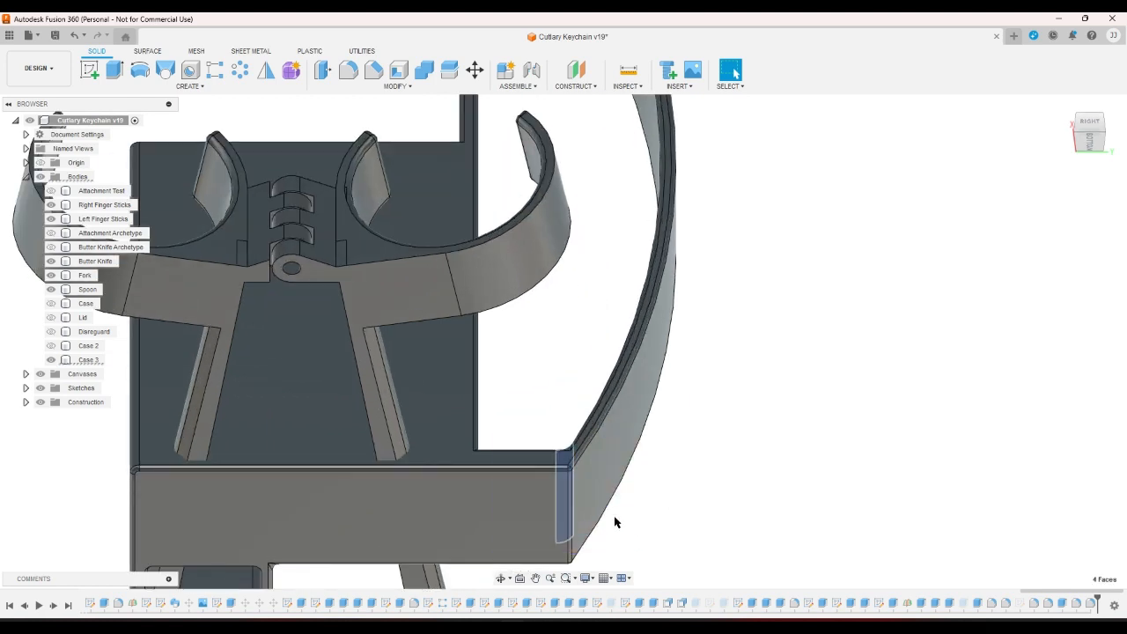
left_click_drag(498, 419, 696, 524)
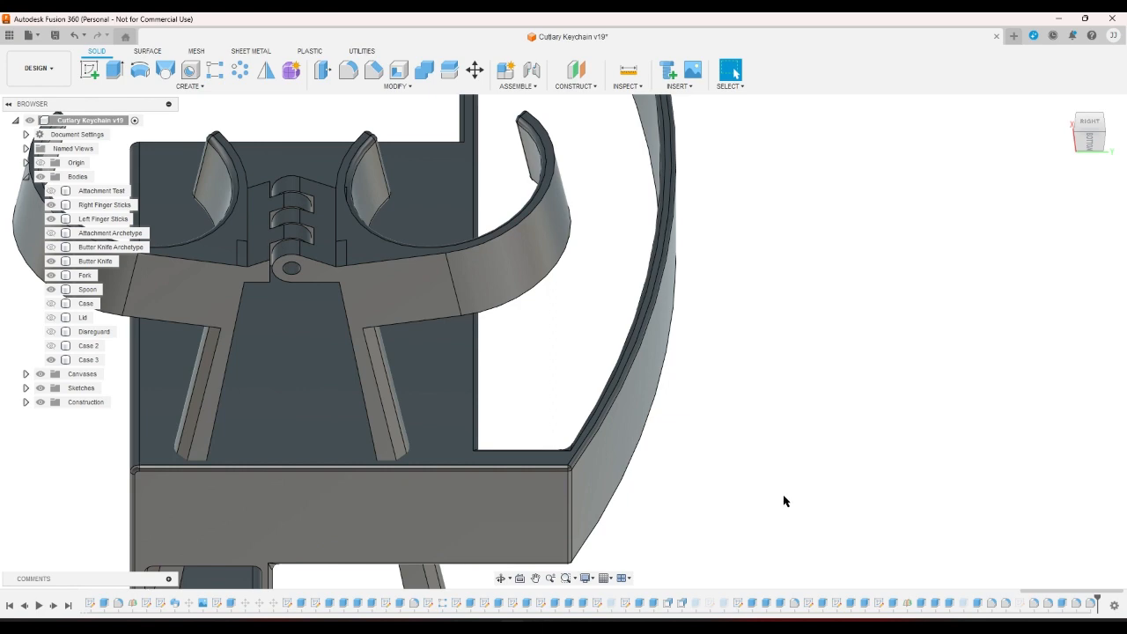
left_click(1062, 105)
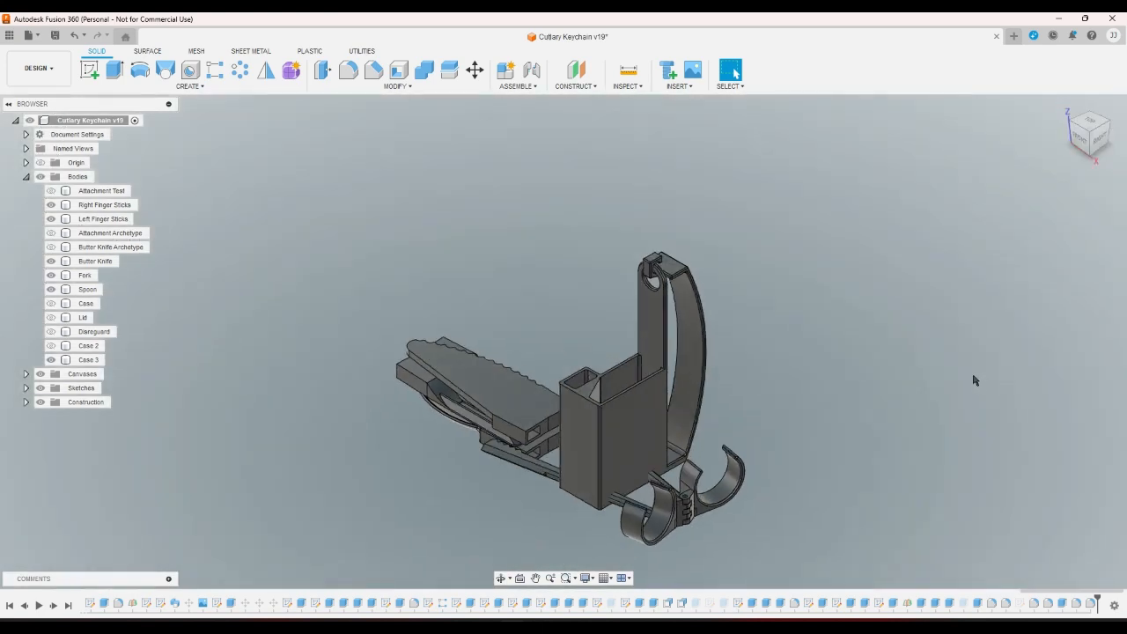
scroll(723, 242, "up", 2)
scroll(722, 255, "down", 3)
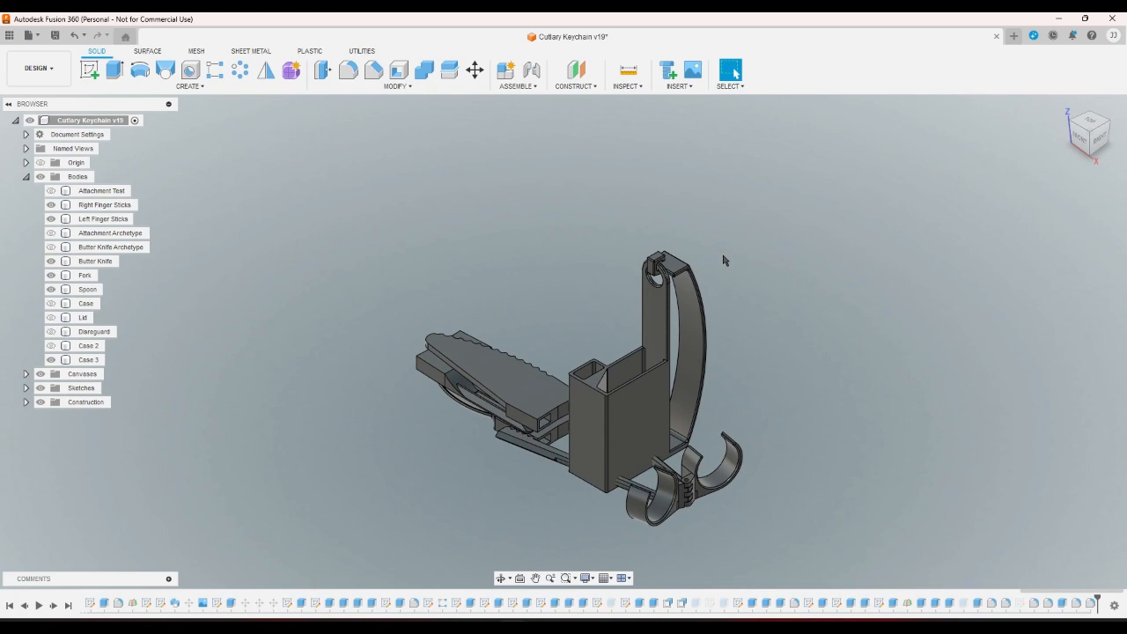
left_click(1114, 130)
scroll(516, 228, "up", 3)
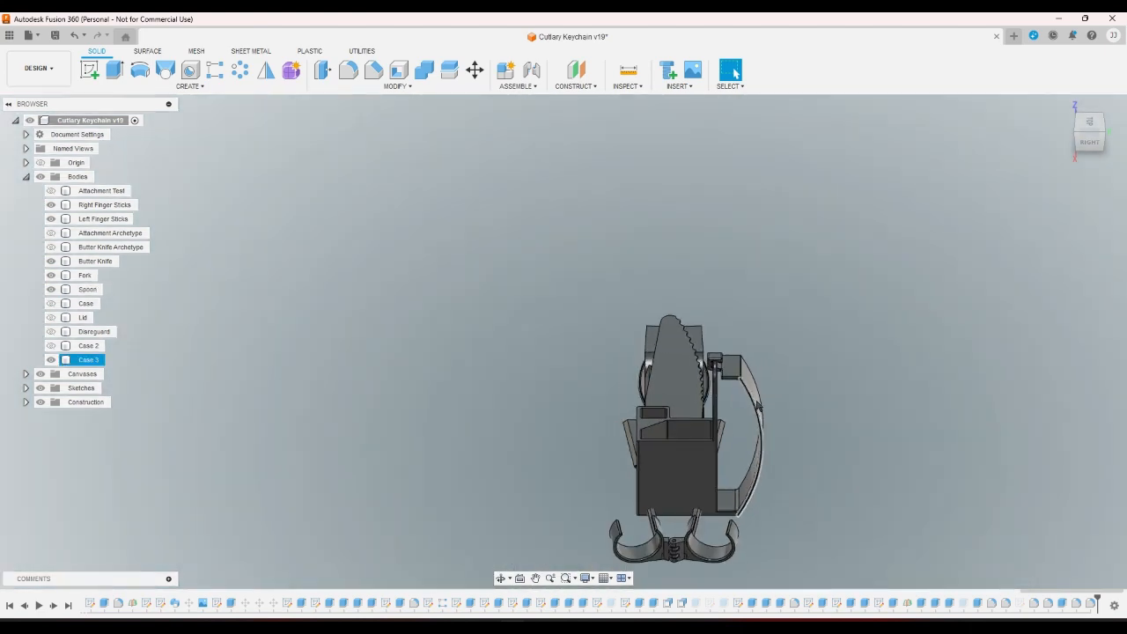
scroll(738, 521, "up", 5)
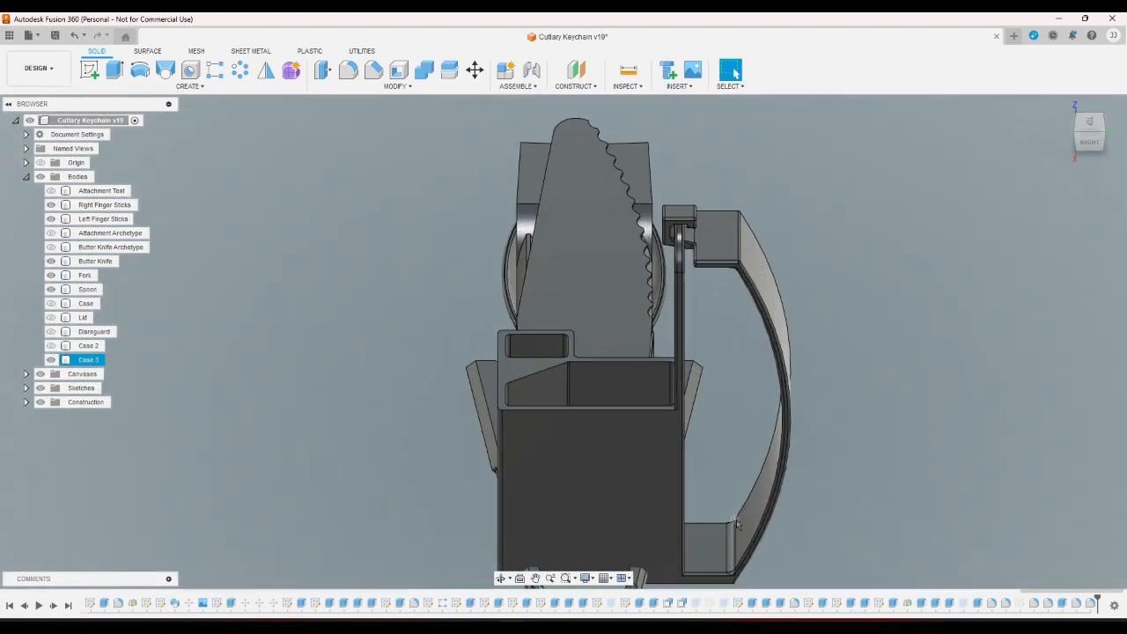
scroll(863, 510, "down", 5)
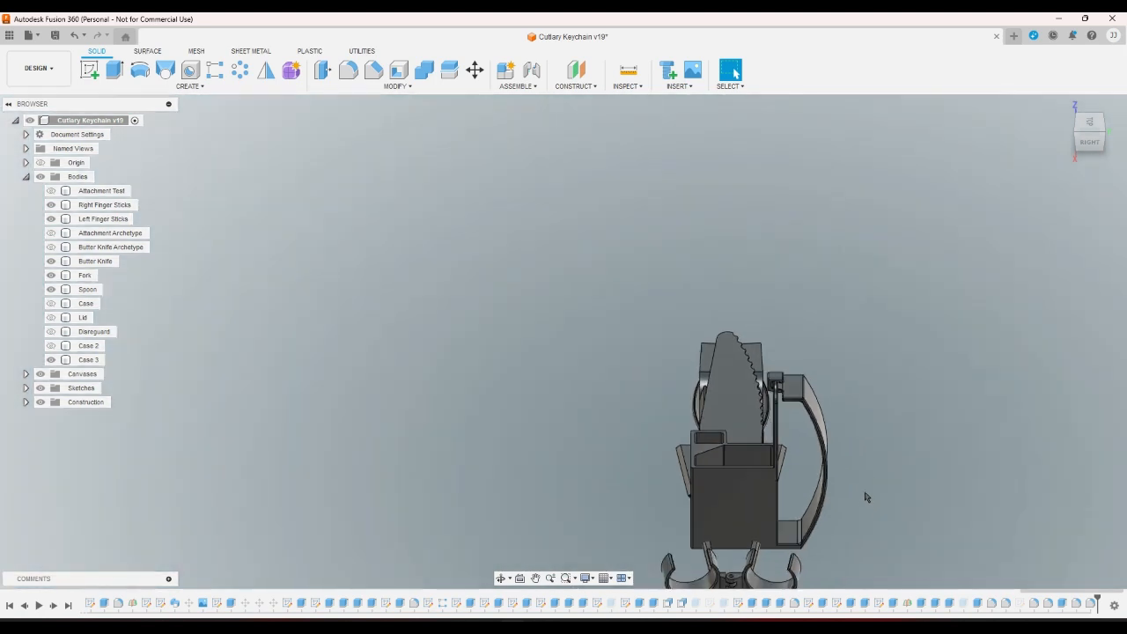
scroll(865, 475, "up", 2)
scroll(867, 471, "down", 2)
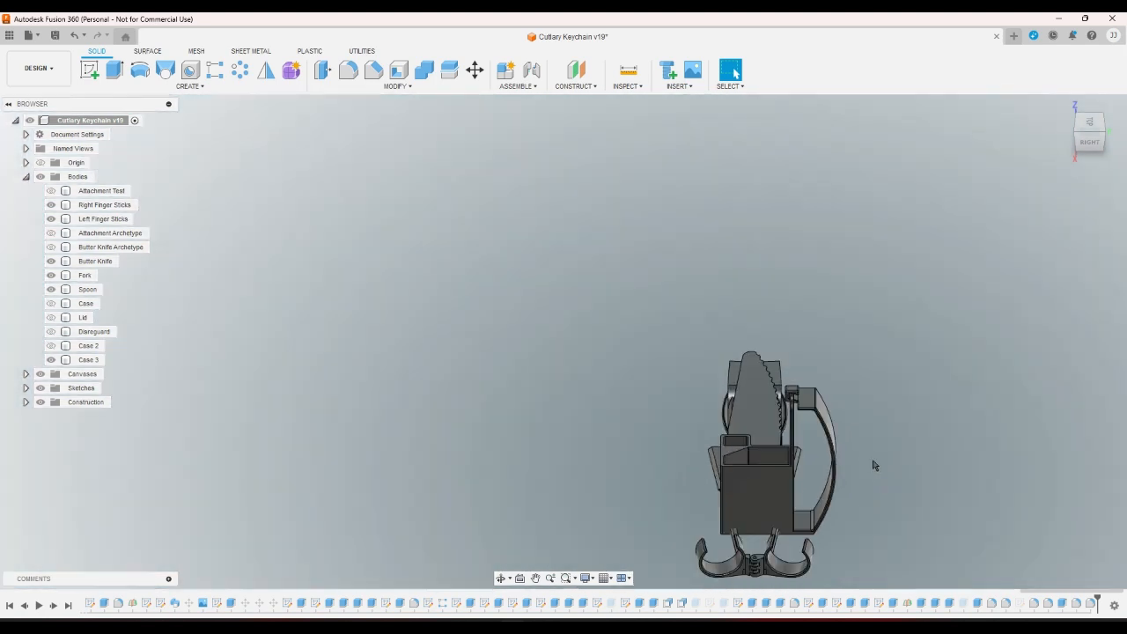
left_click(1062, 105)
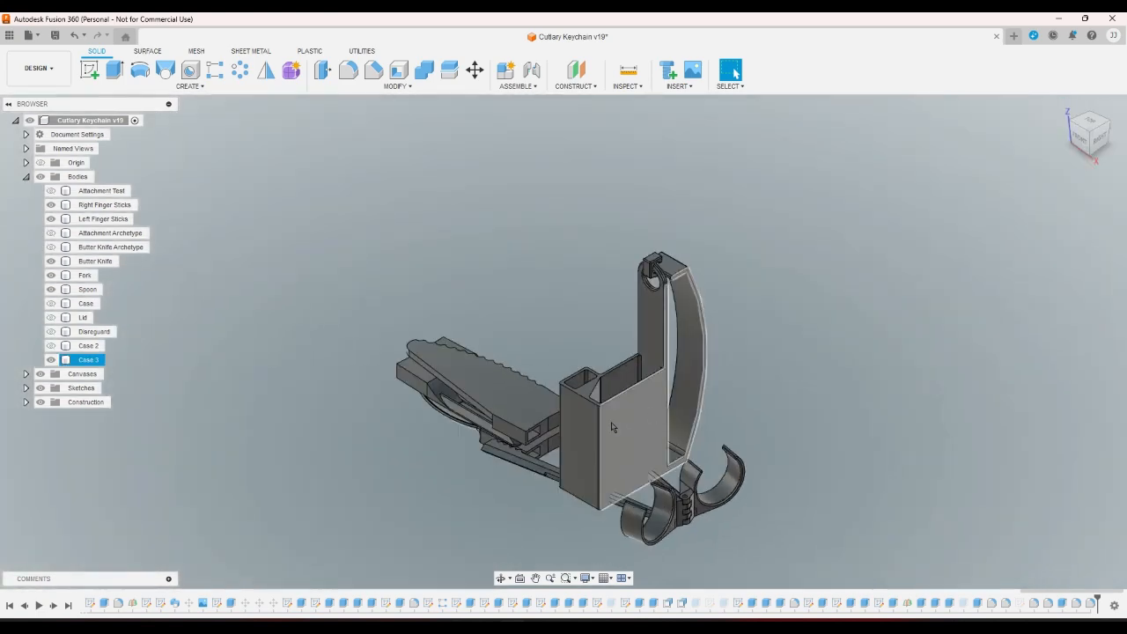
scroll(613, 427, "up", 2)
left_click(359, 337)
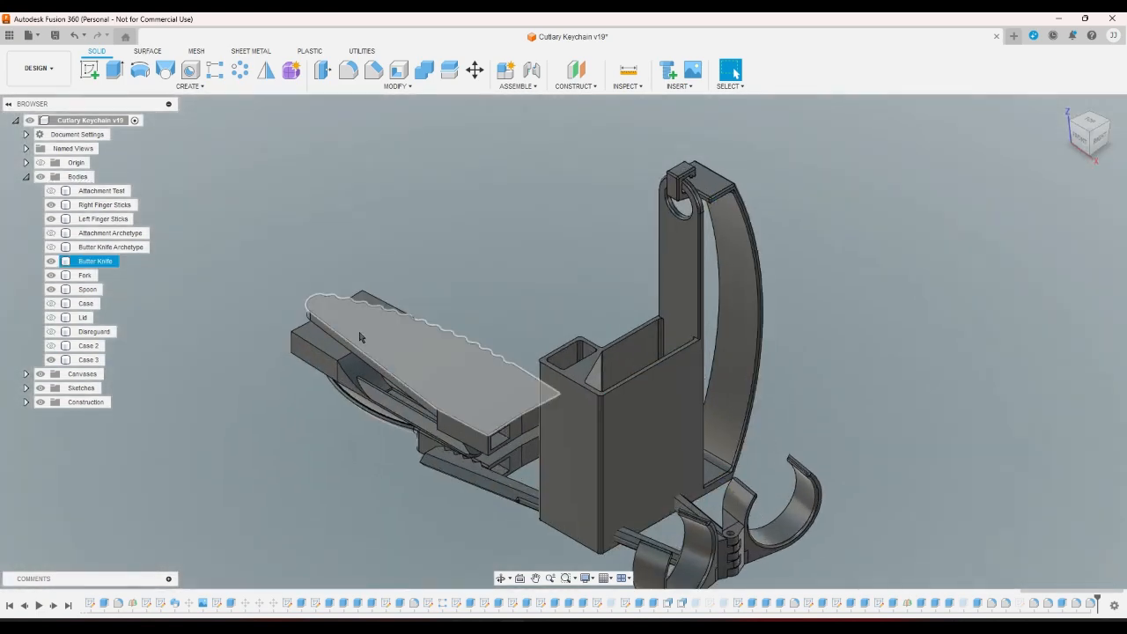
left_click(199, 265)
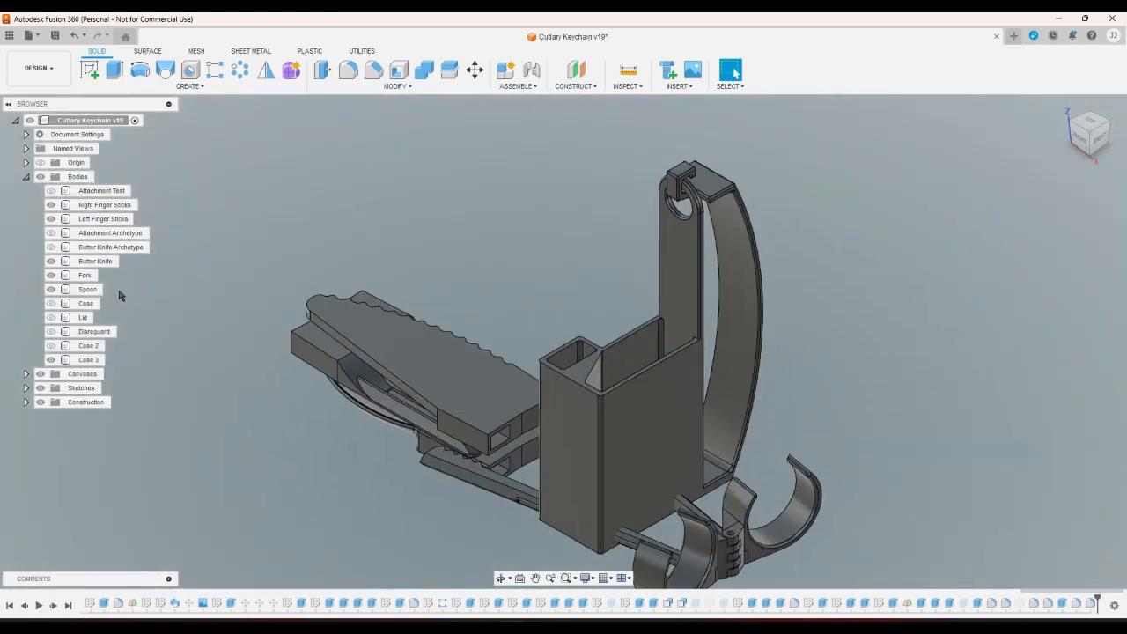
Save the Case 3 body as a medium-refinement 3MF mesh, overwriting Case 3.3mf.
right_click(94, 360)
left_click(138, 480)
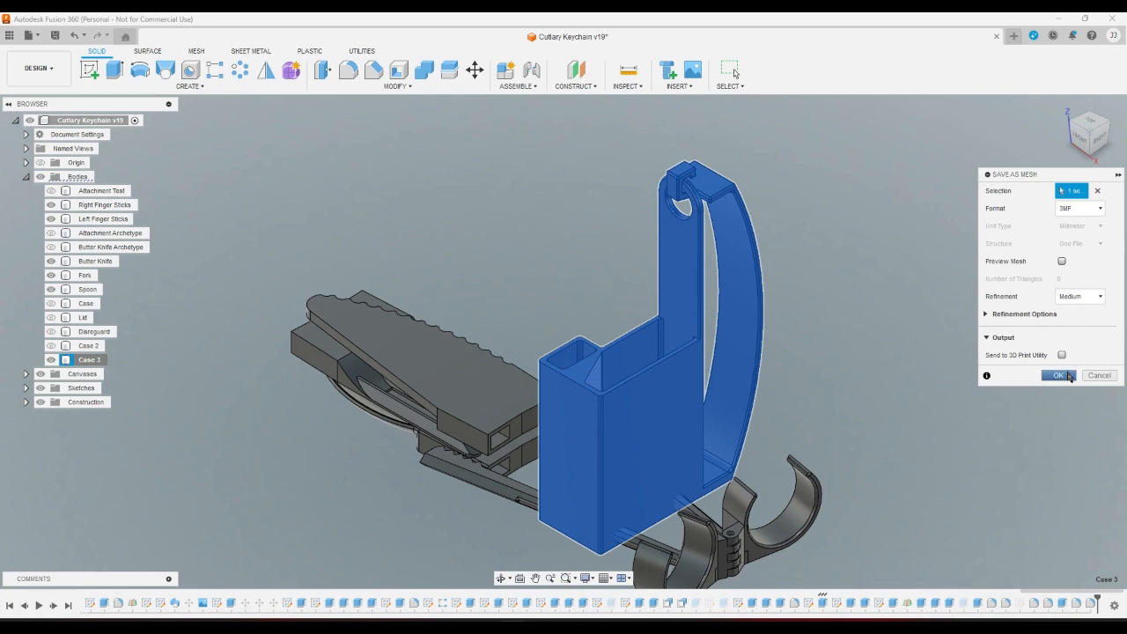
left_click(1065, 377)
left_click(747, 407)
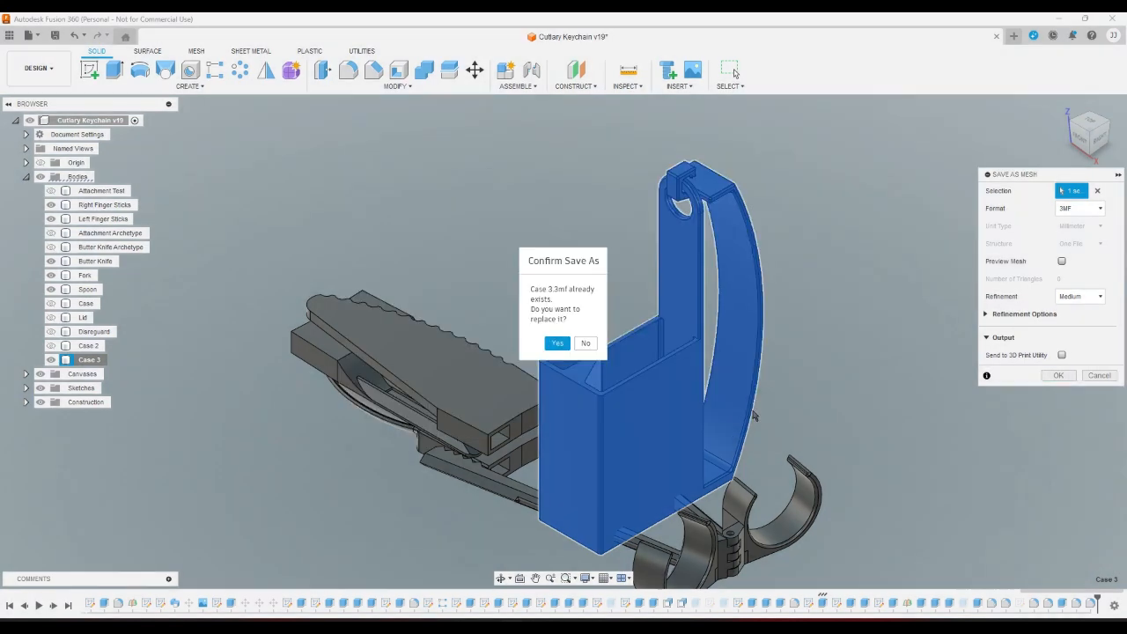
left_click(558, 343)
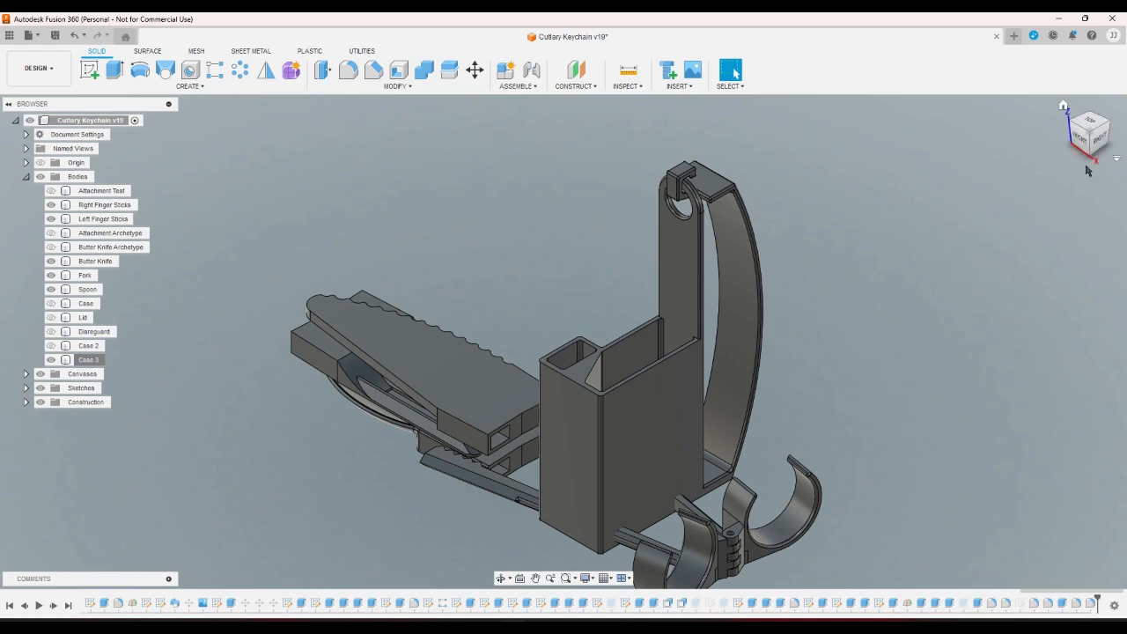
left_click_drag(1069, 126, 1088, 159)
scroll(935, 397, "up", 8)
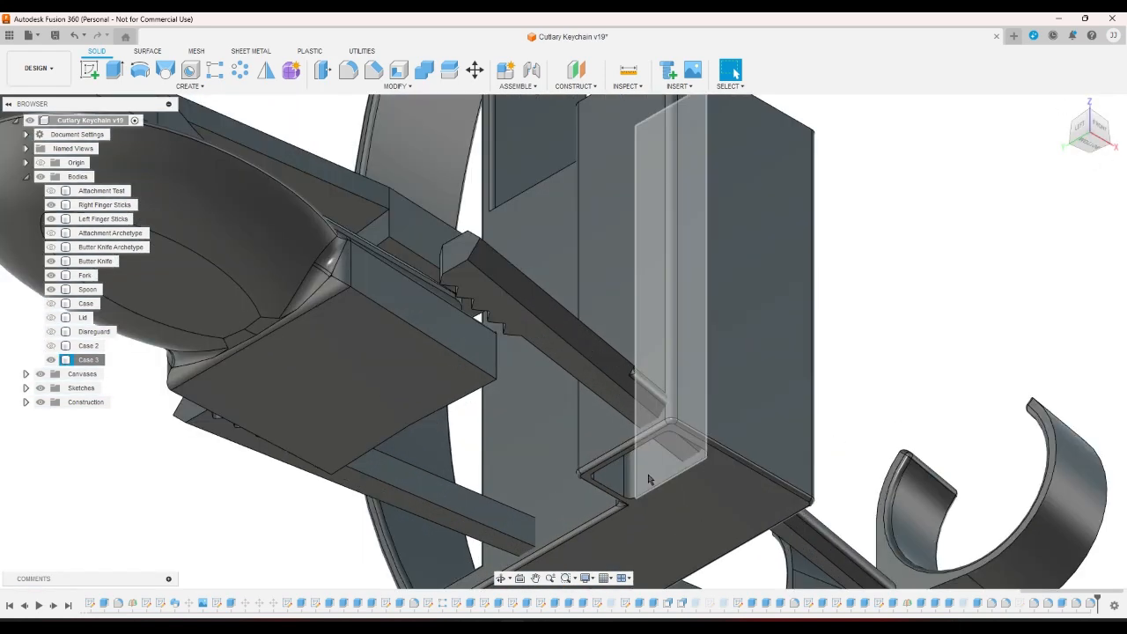
scroll(748, 431, "up", 6)
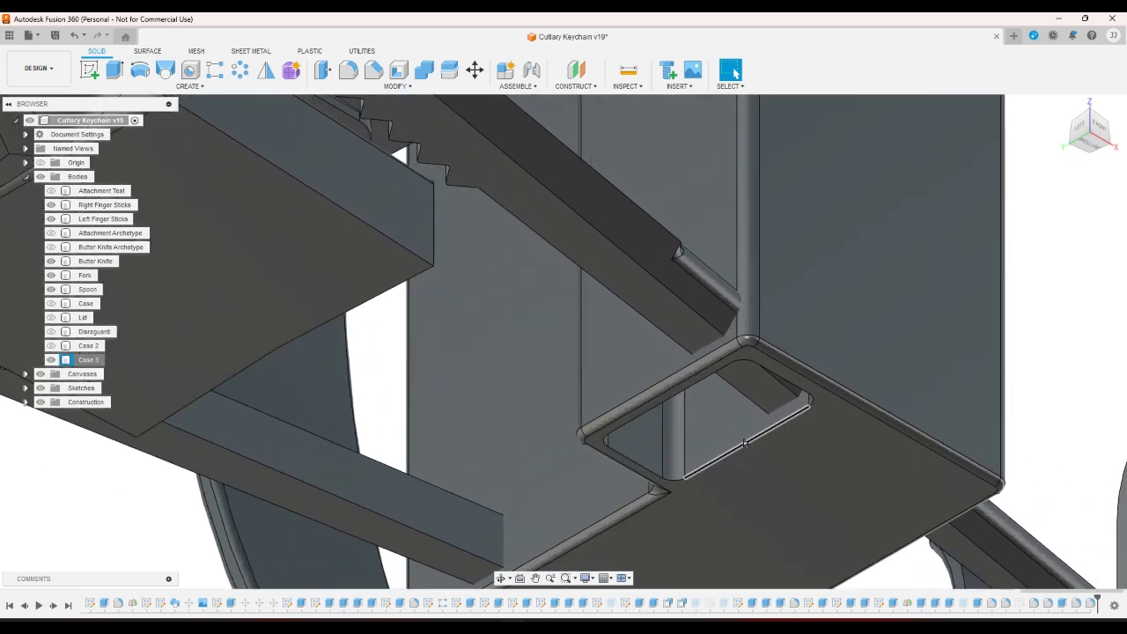
scroll(702, 430, "down", 6)
scroll(701, 430, "down", 10)
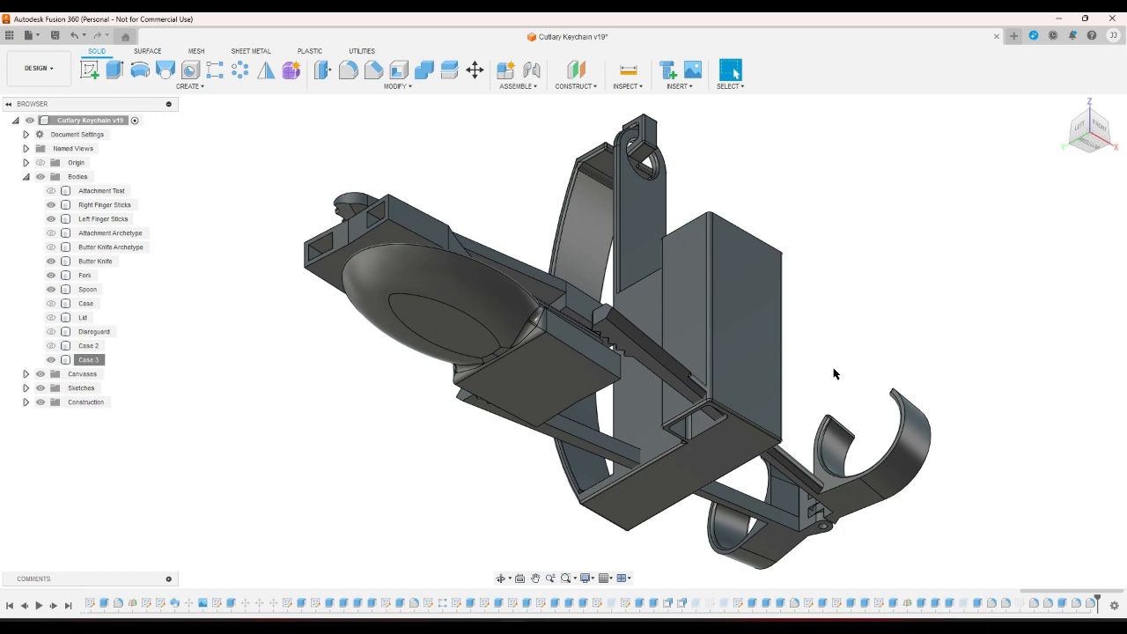
scroll(830, 375, "up", 2)
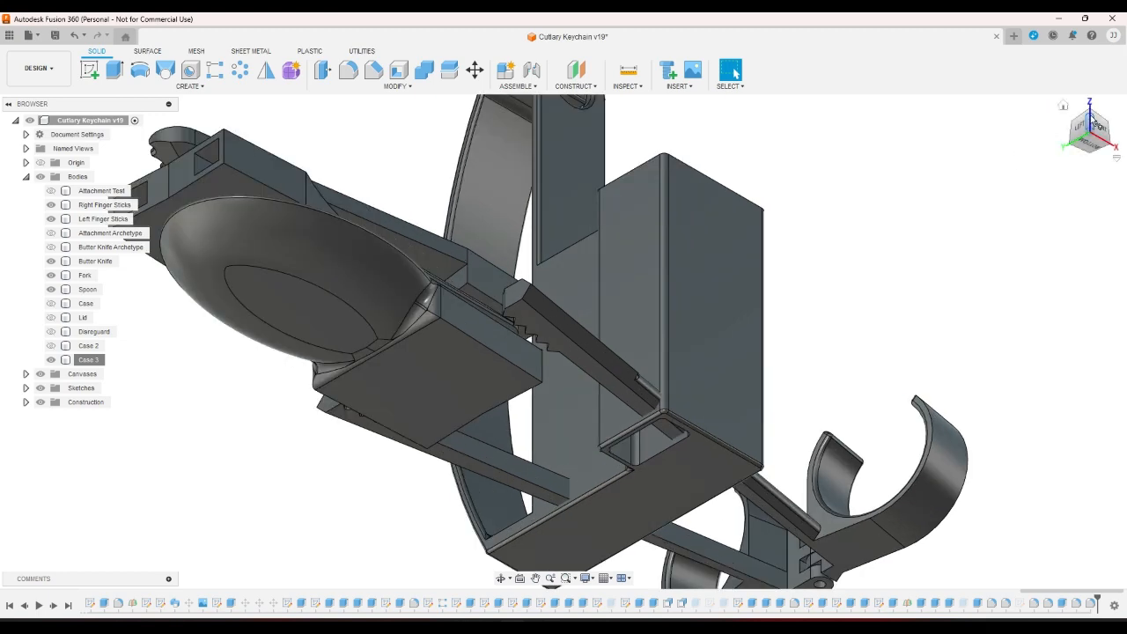
left_click(1090, 117)
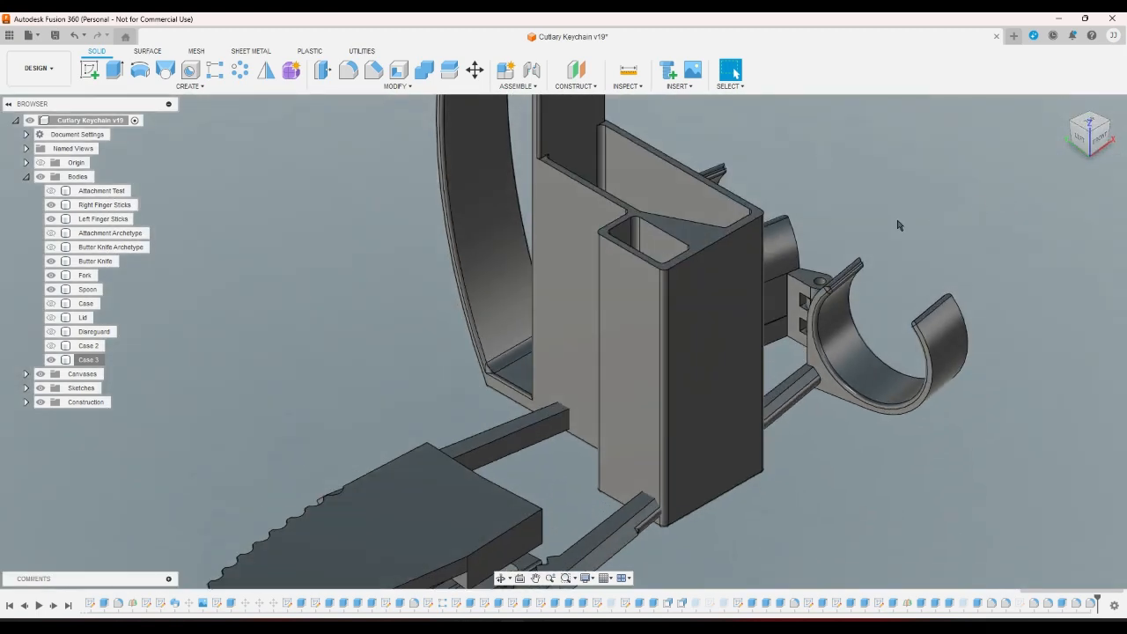
scroll(656, 255, "up", 1)
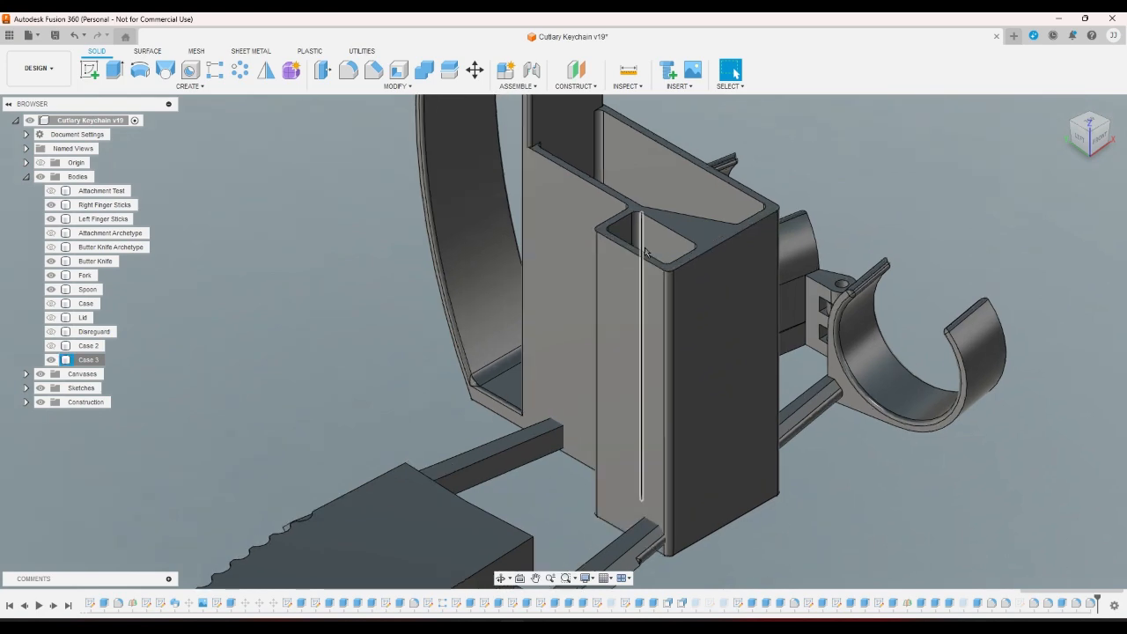
scroll(645, 251, "down", 1)
scroll(645, 251, "down", 3)
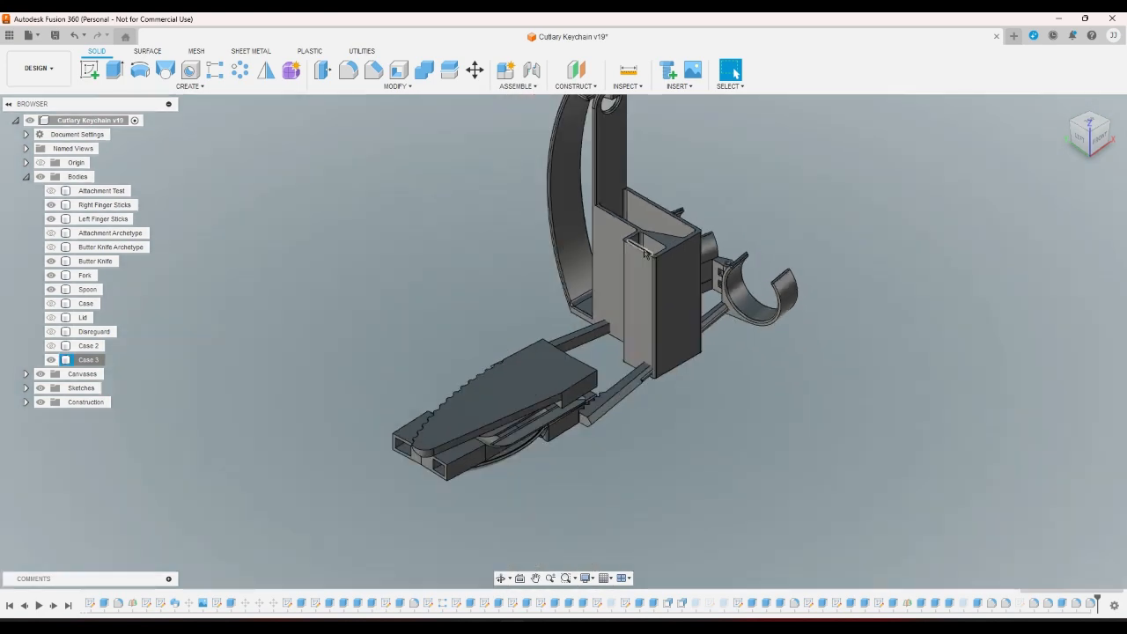
scroll(792, 290, "up", 4)
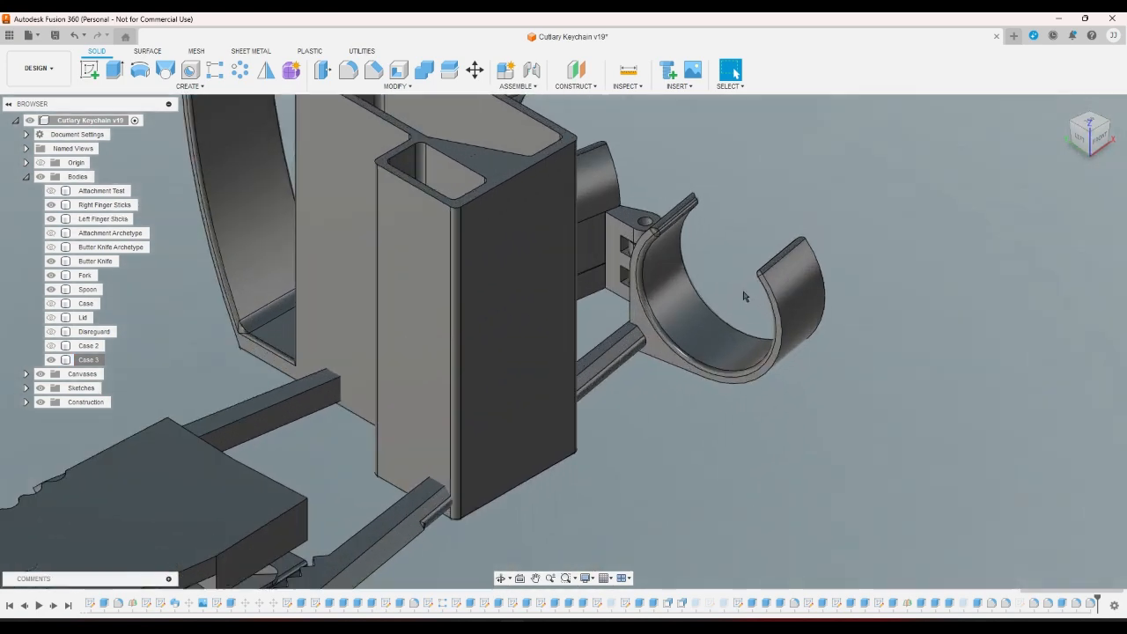
scroll(705, 352, "down", 4)
scroll(595, 393, "up", 2)
left_click(595, 392)
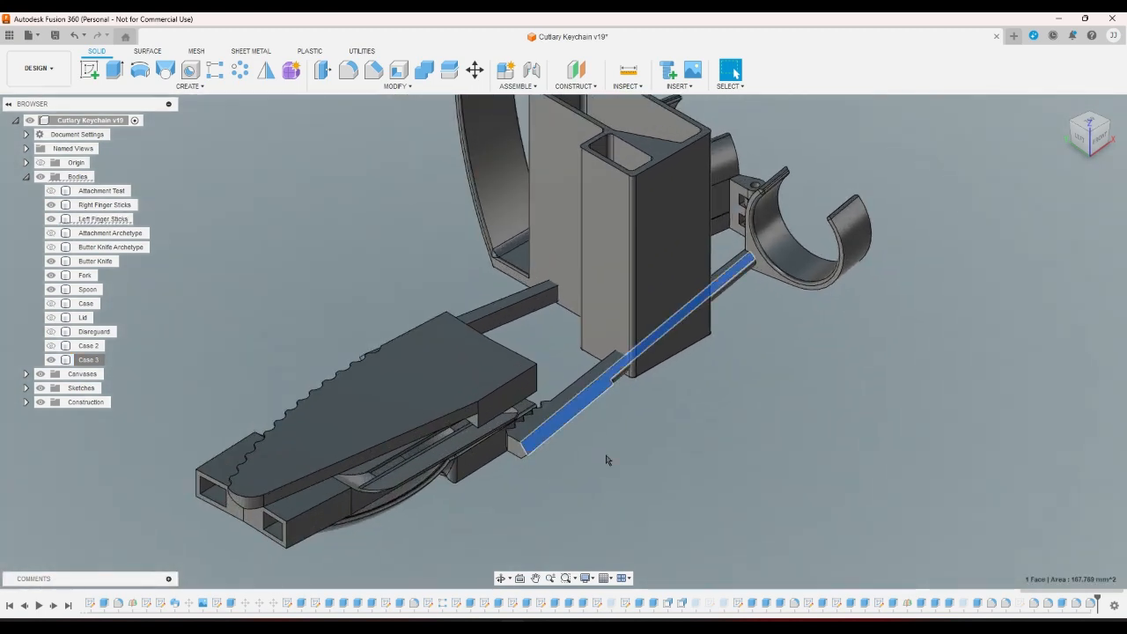
left_click(605, 460)
scroll(616, 475, "down", 1)
scroll(674, 548, "up", 3)
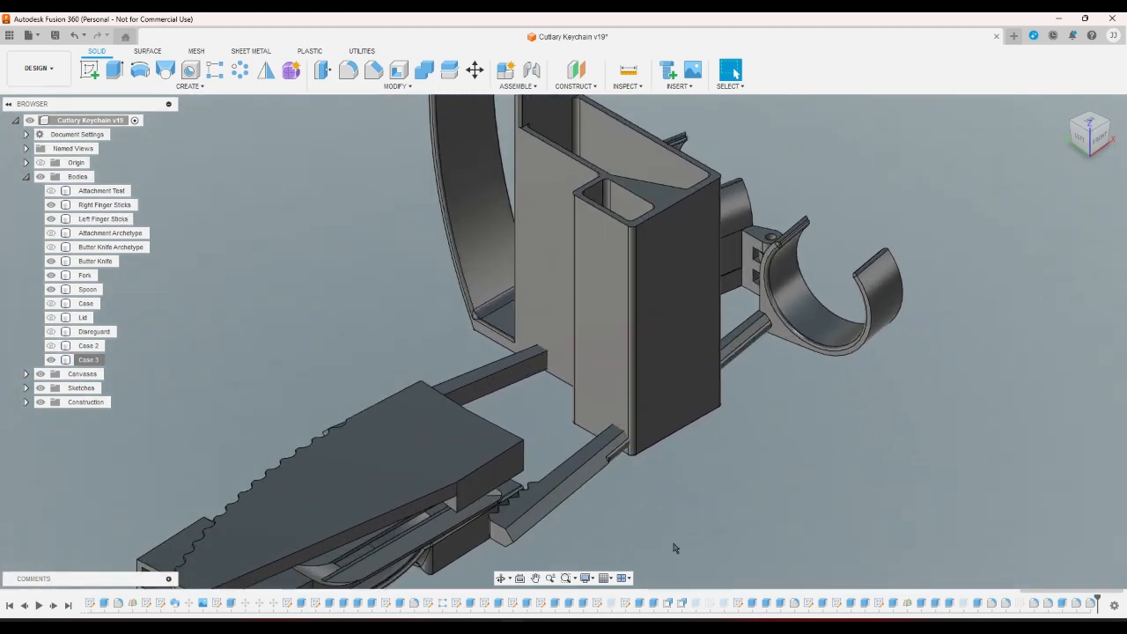
left_click(1062, 106)
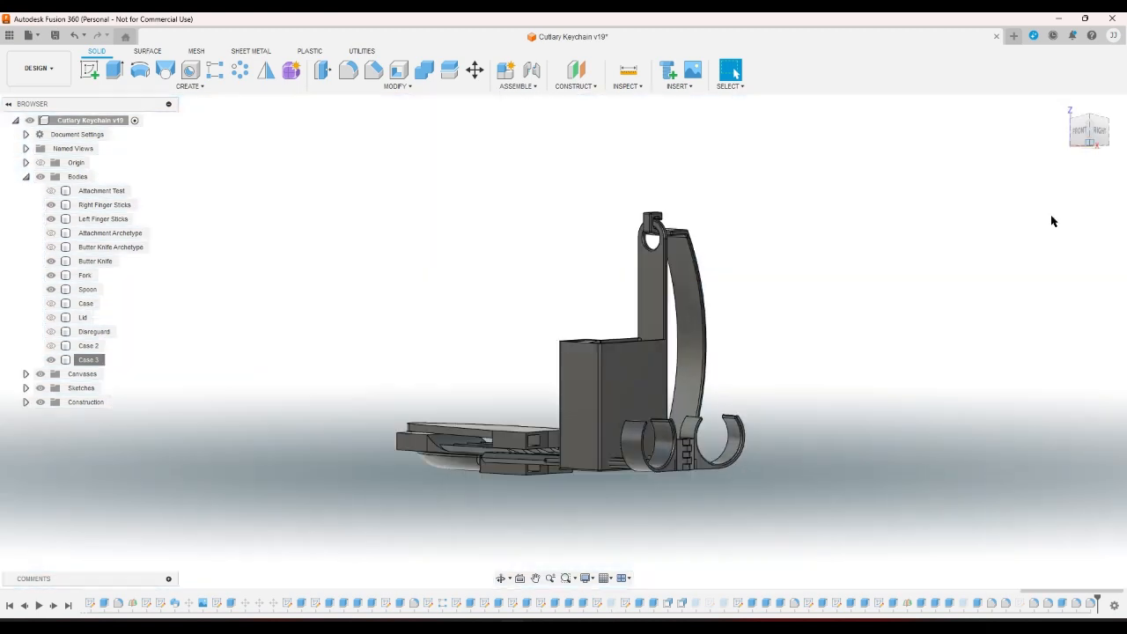
scroll(601, 354, "up", 1)
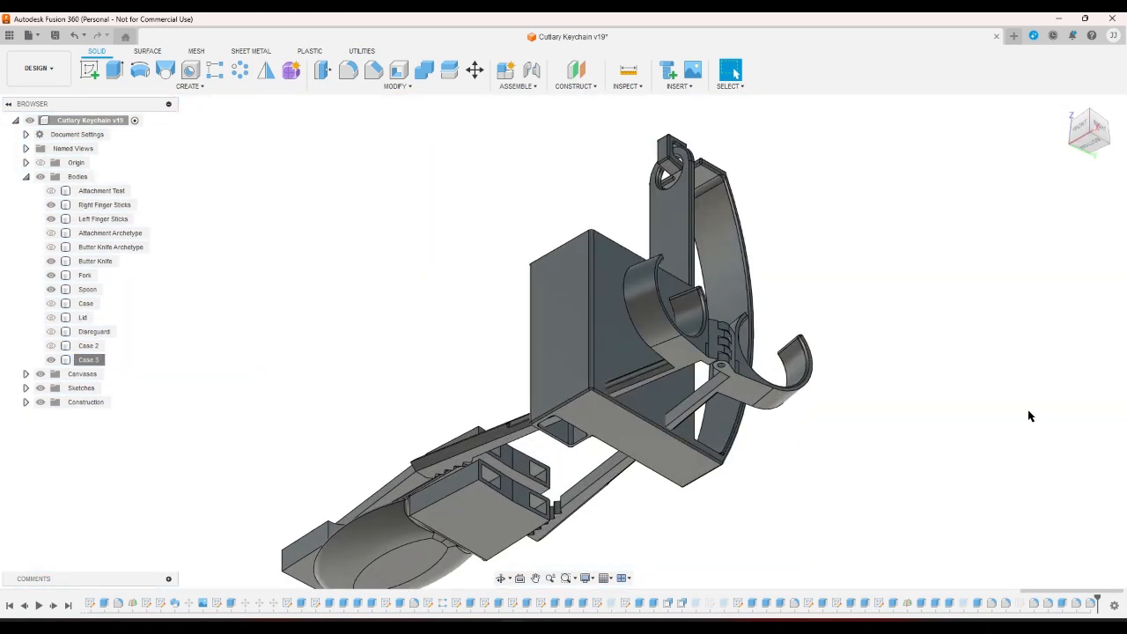
left_click(1064, 106)
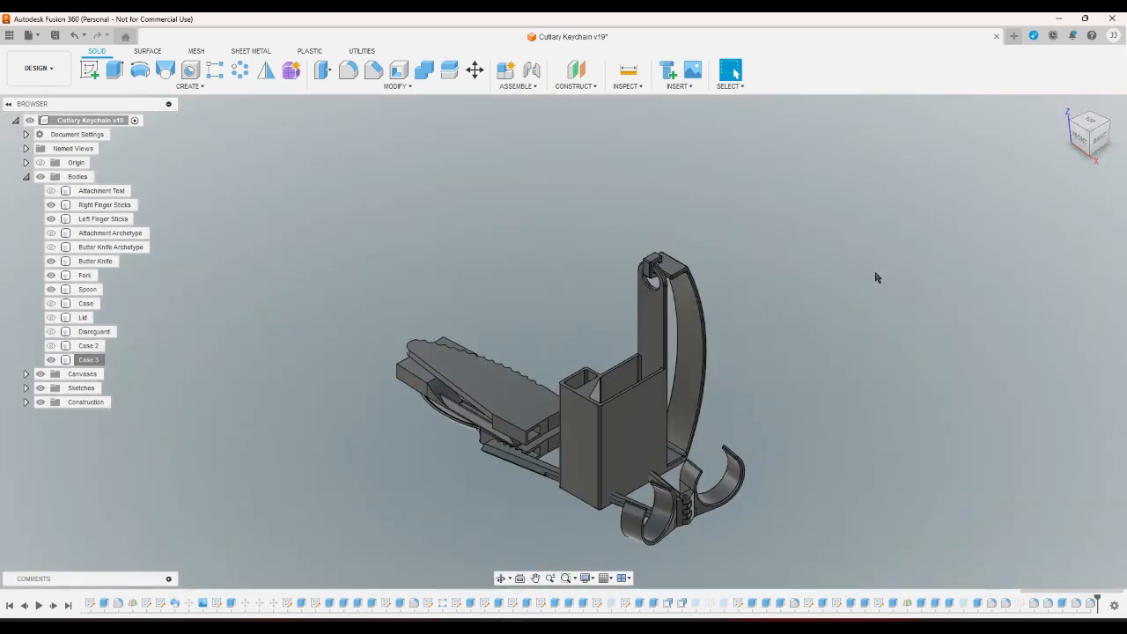
scroll(728, 384, "up", 2)
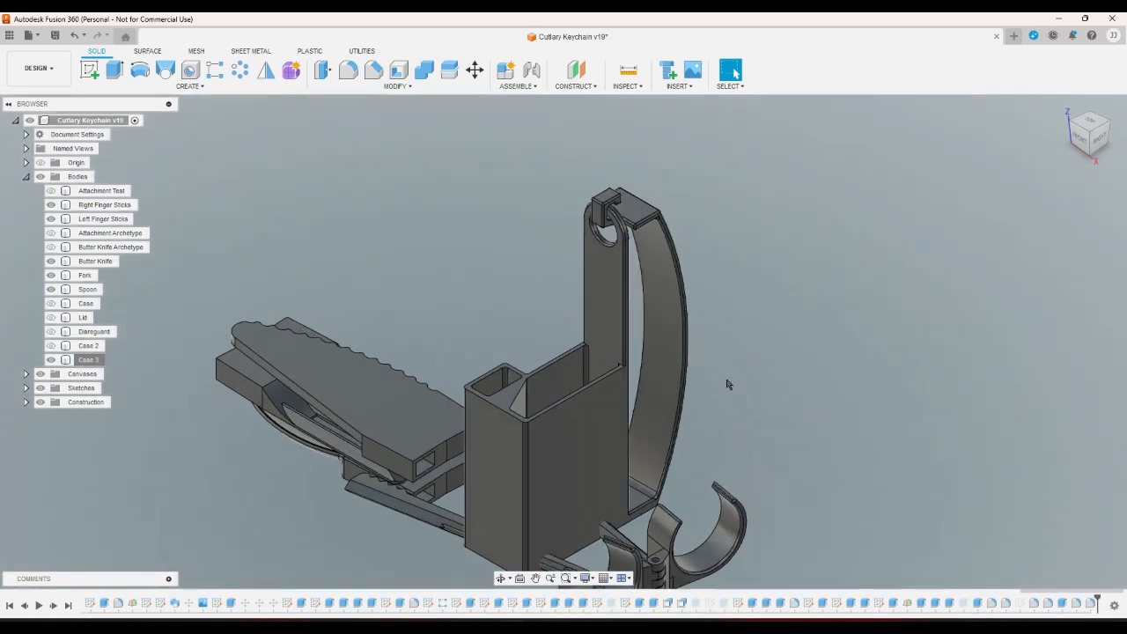
scroll(705, 398, "up", 2)
left_click(549, 452)
scroll(883, 415, "down", 4)
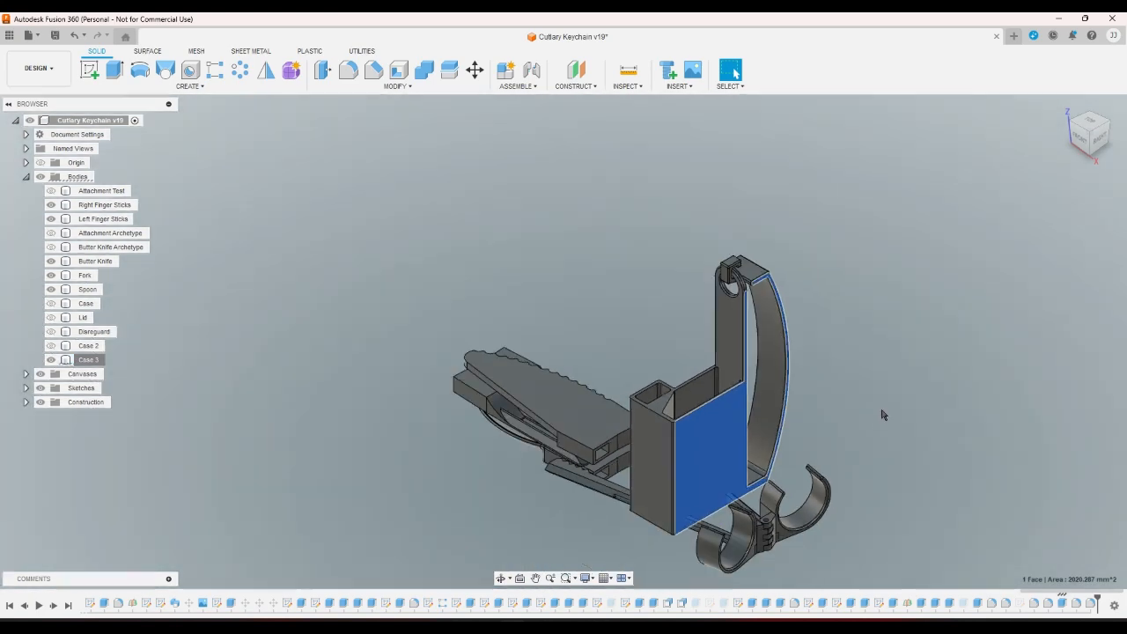
left_click(1099, 139)
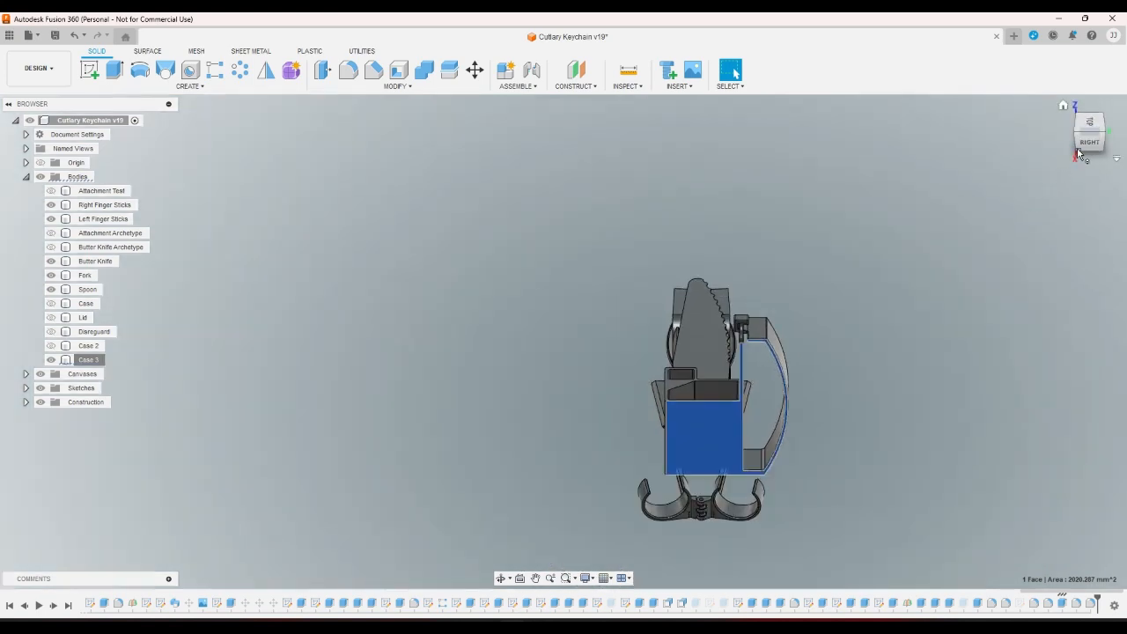
left_click_drag(1078, 154, 1098, 123)
left_click(1096, 136)
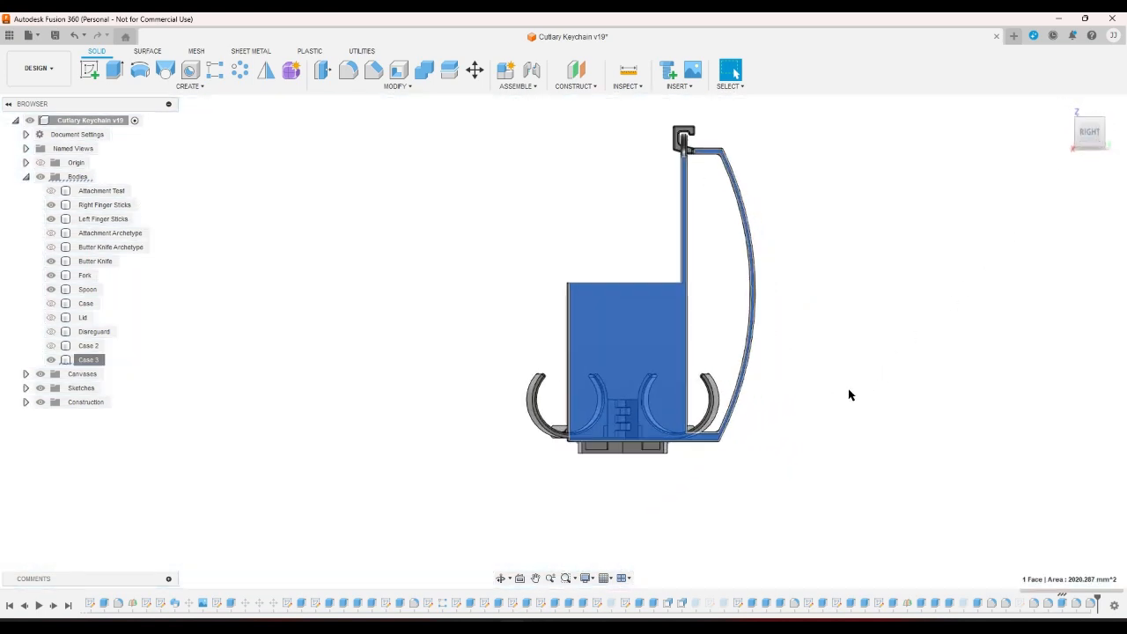
scroll(757, 440, "up", 3)
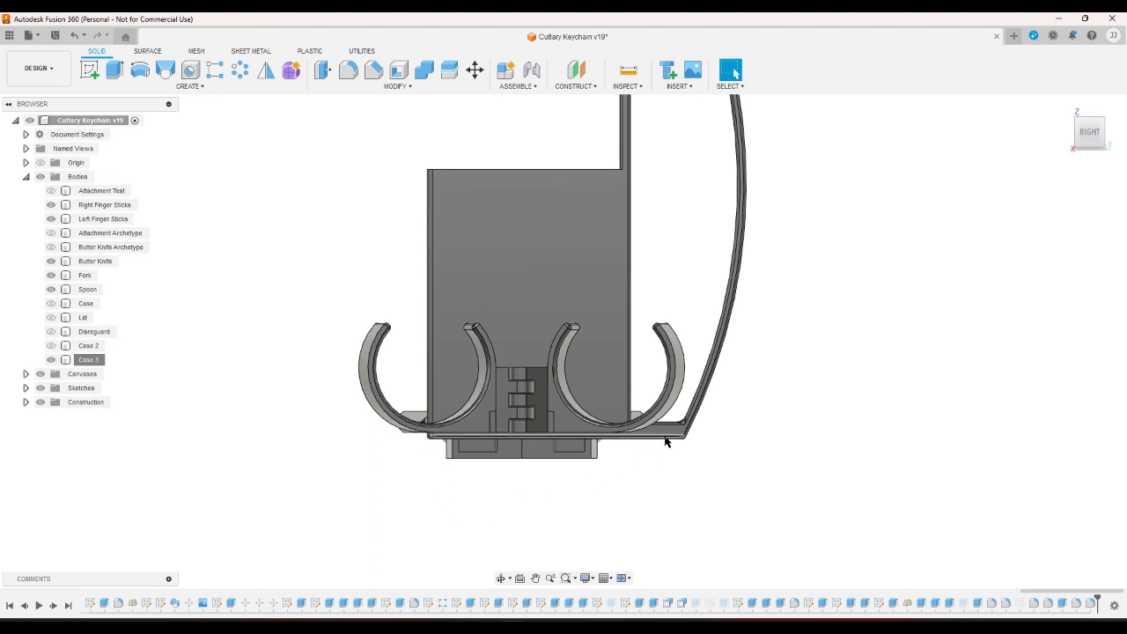
scroll(695, 486, "down", 3)
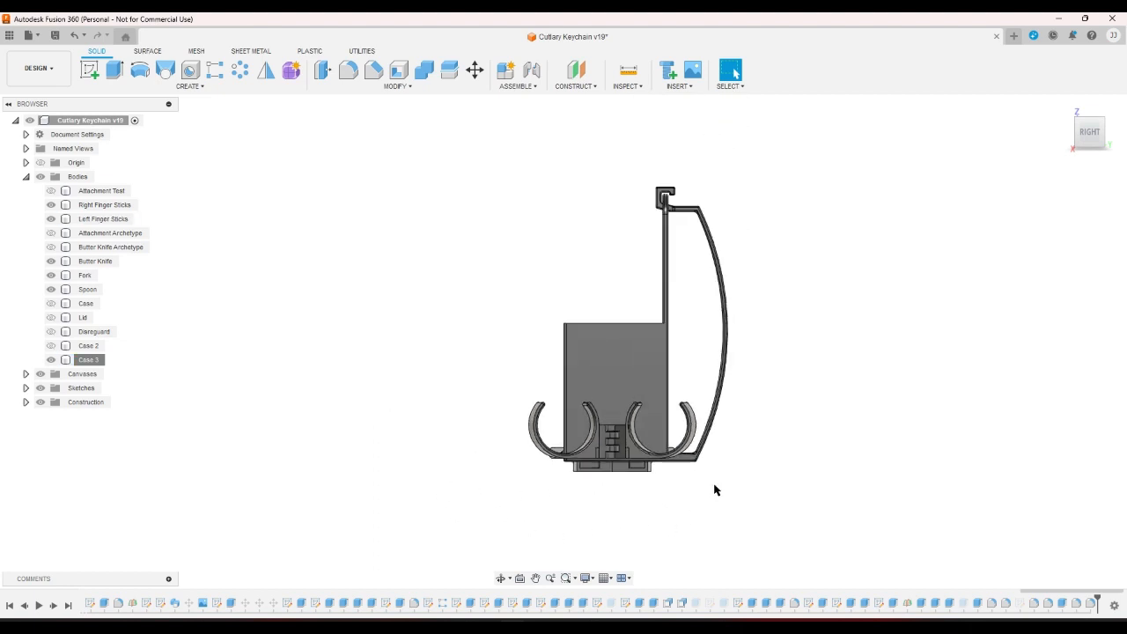
scroll(753, 264, "up", 1)
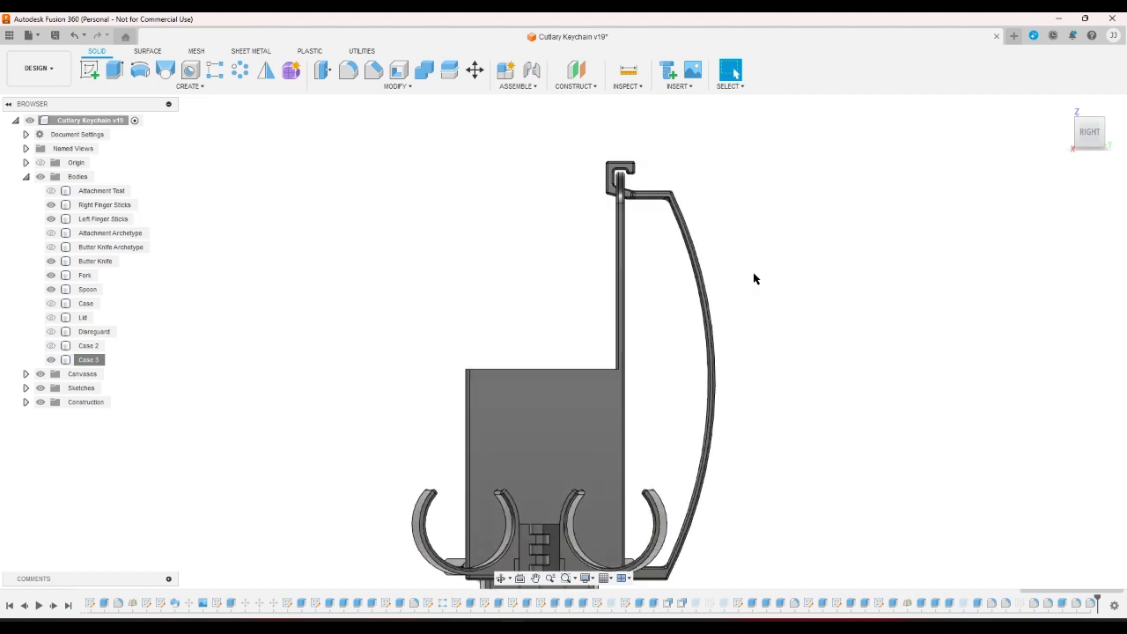
scroll(667, 166, "up", 1)
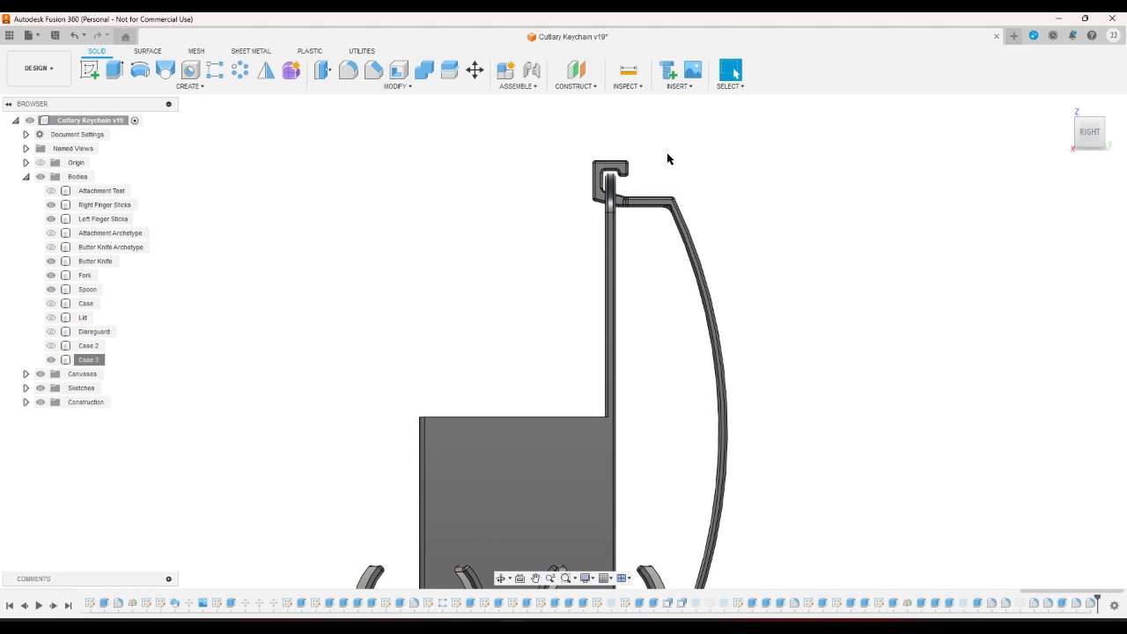
scroll(667, 159, "down", 3)
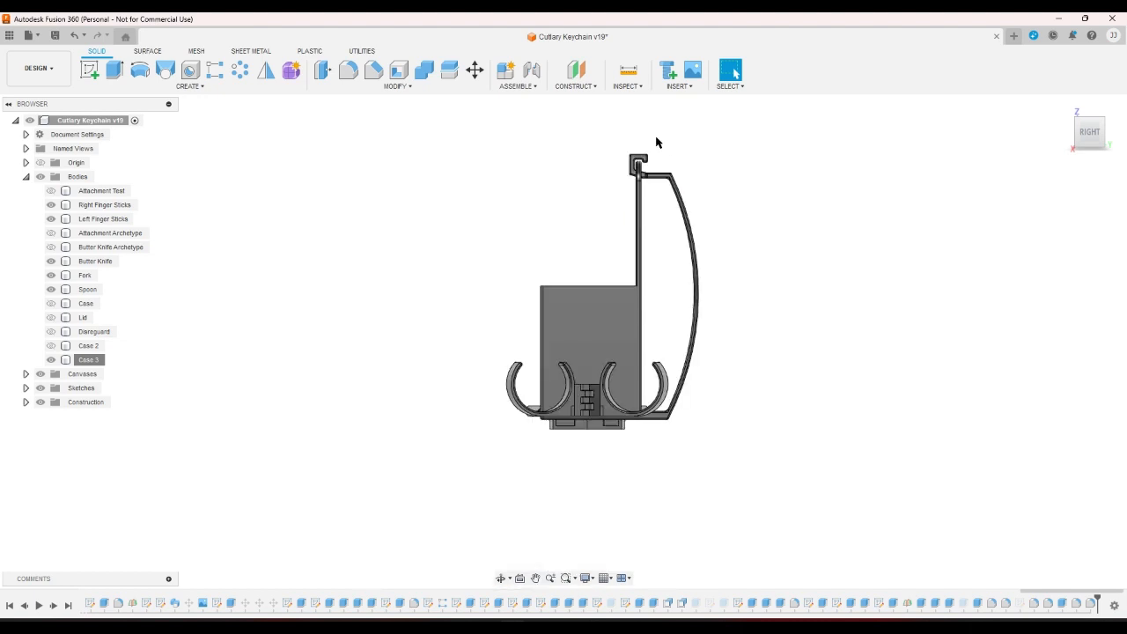
left_click(1063, 107)
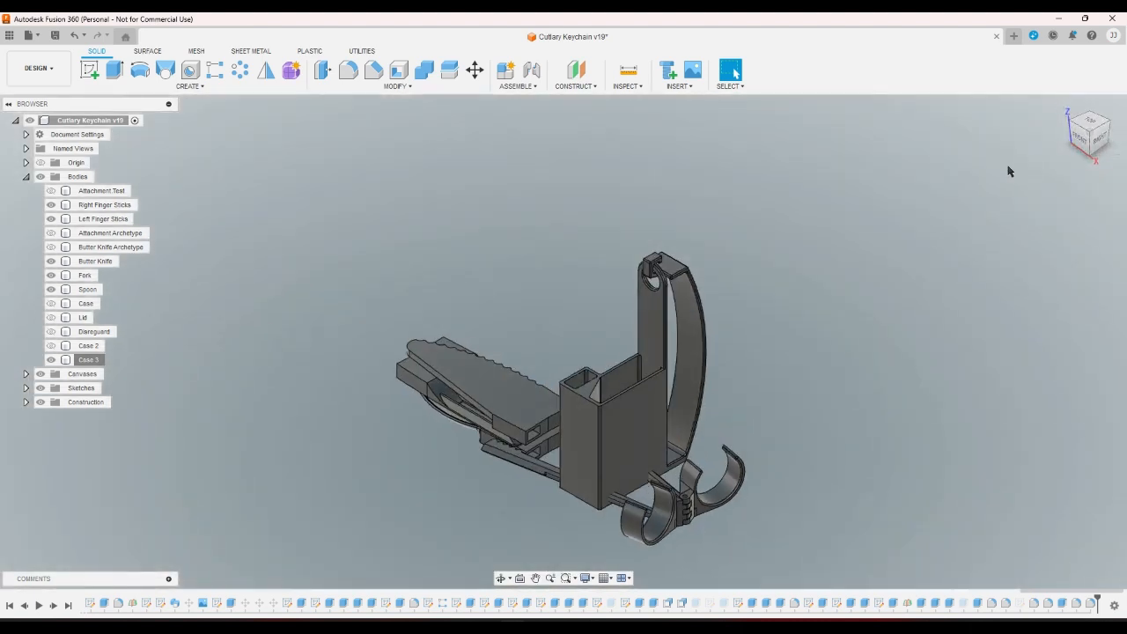